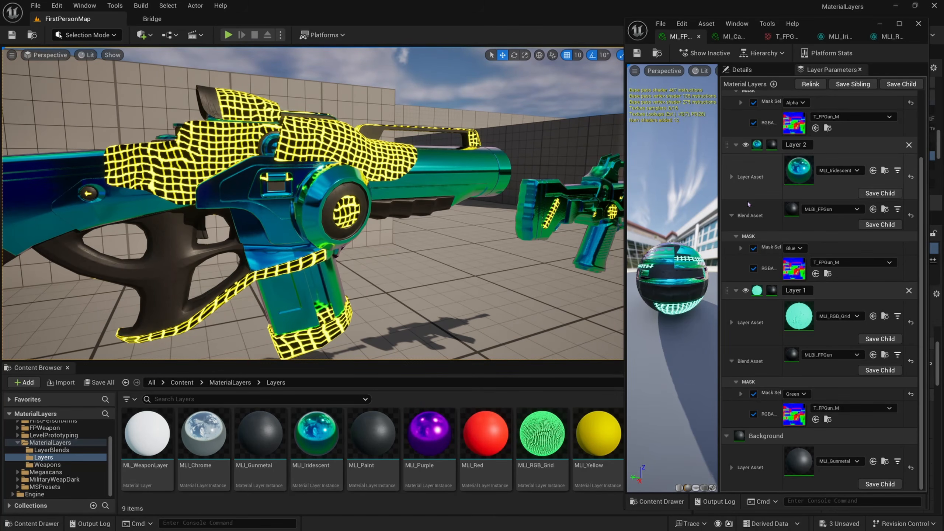
Step: Replace the layer asset of Layer 1 in the MI_FPGun material instance with MLI_Purple
scroll(753, 178, up, 3)
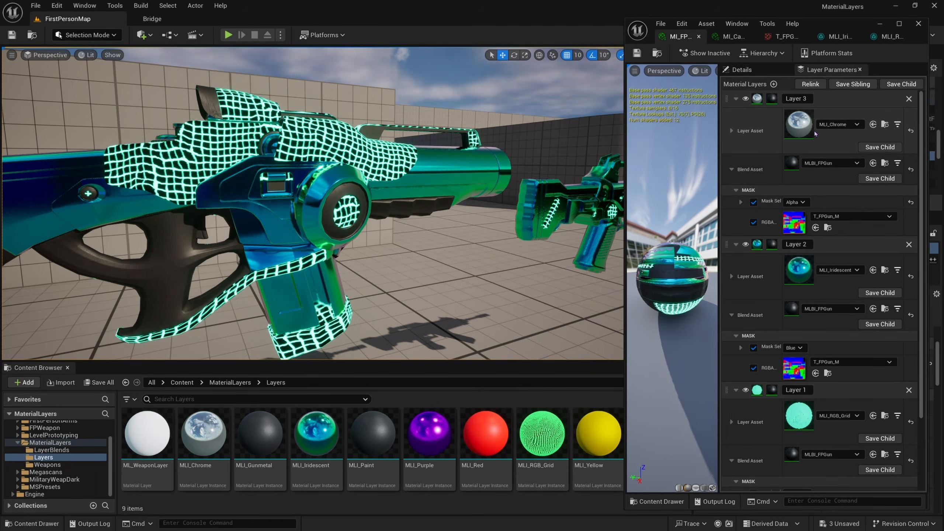
click(733, 36)
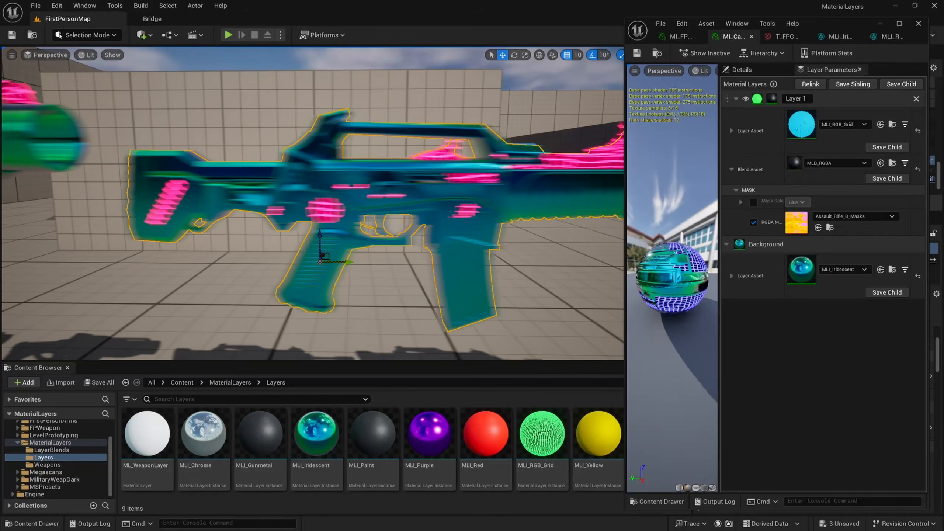
click(680, 37)
key(a)
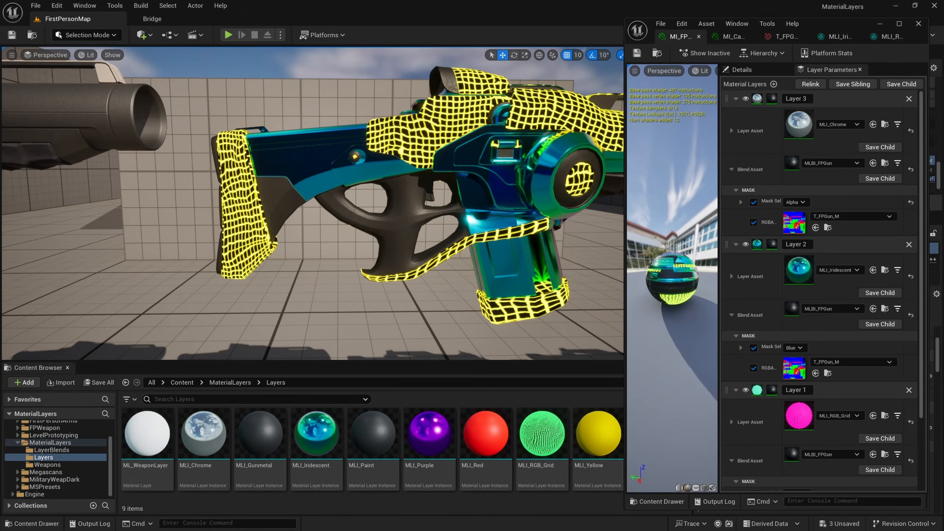
drag(435, 449, 800, 415)
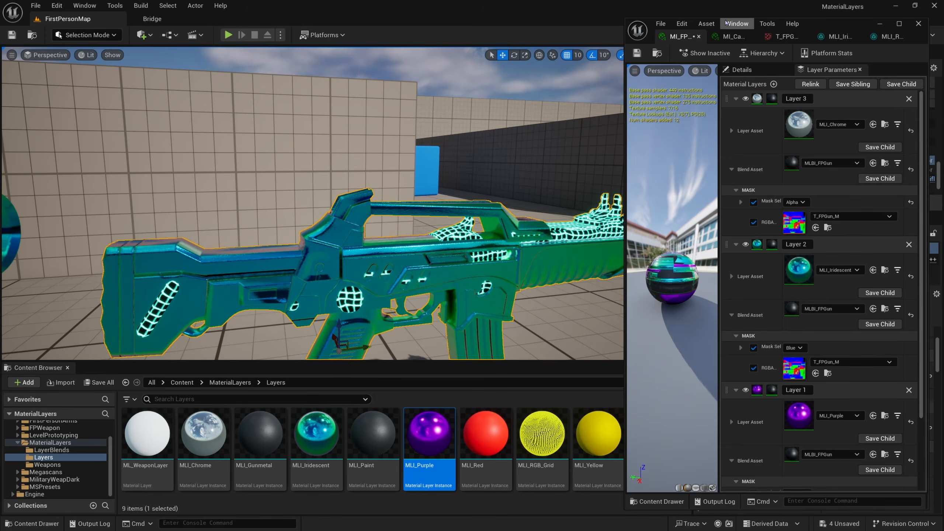
Step: Replace the Background layer asset of the MI_Camo_1 material instance with MLI_Paint and select the large foreground gun in the level
click(734, 37)
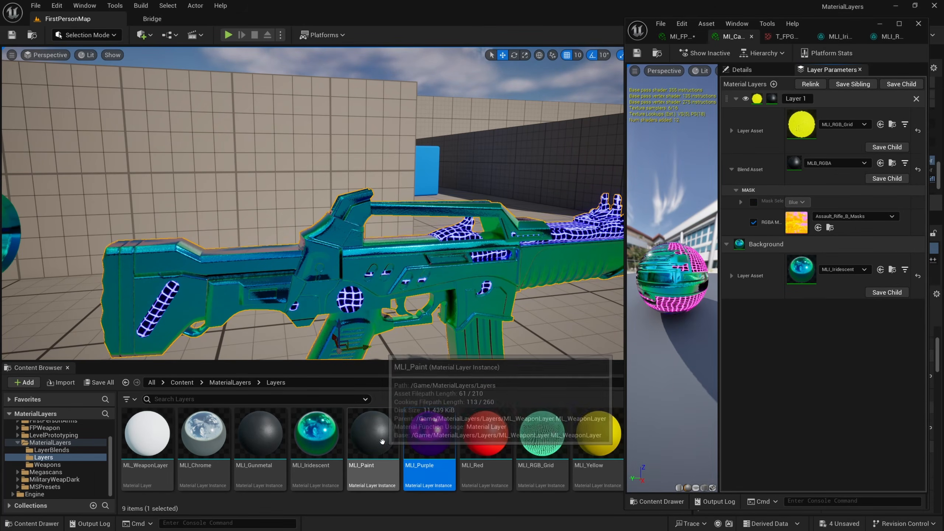
drag(356, 455, 803, 270)
right_drag(509, 269, 442, 235)
key(s)
key(w)
click(404, 234)
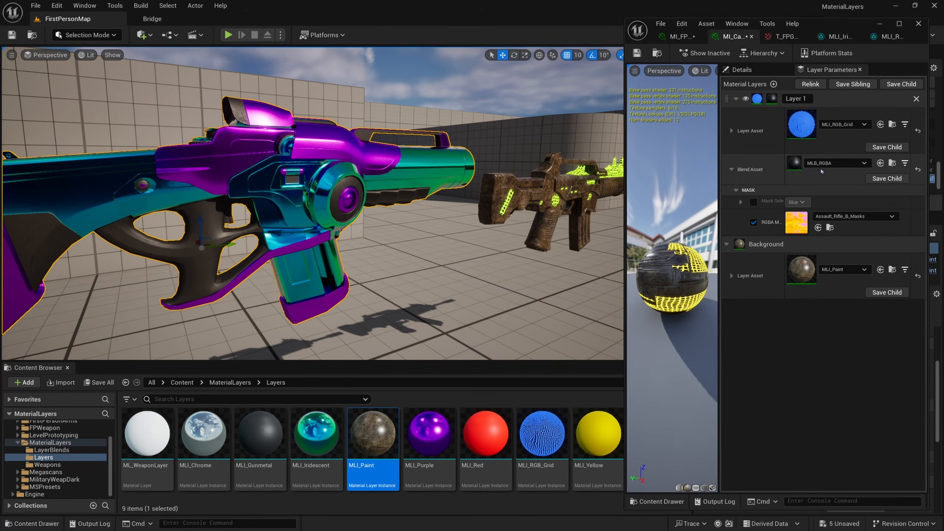
Step: Open the Assault_Rifle_B_Masks texture used by MI_Camo_1 and inspect its red and green mask channels
right_drag(528, 194, 543, 188)
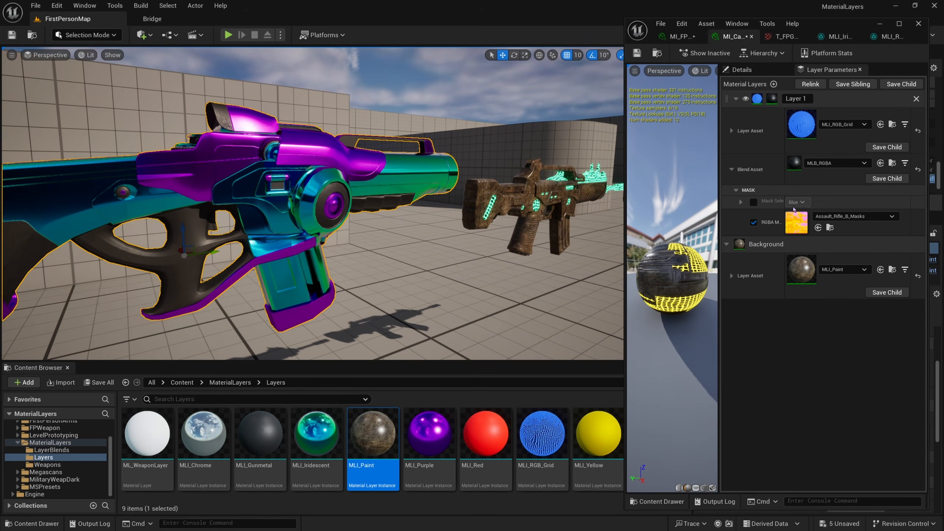
double_click(797, 222)
click(799, 54)
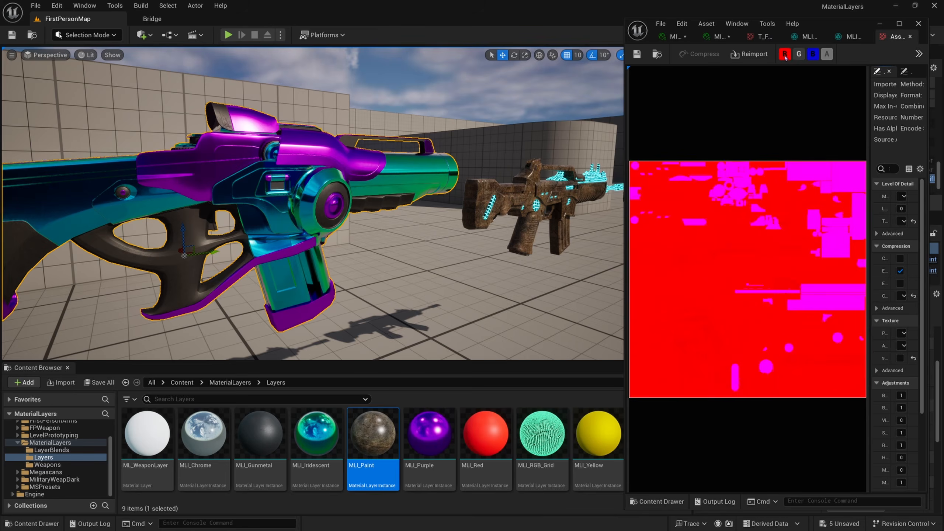
click(785, 54)
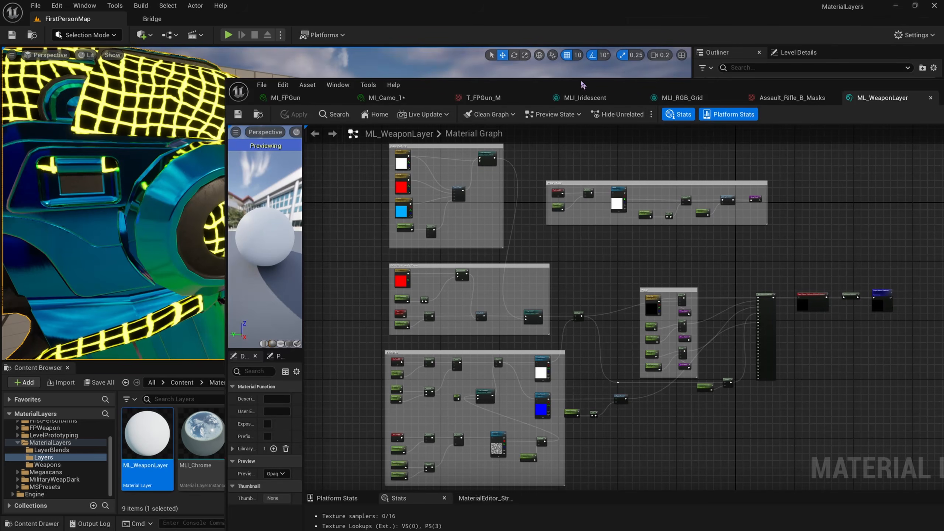
Step: Examine the Base Colors group of the ML_WeaponLayer graph, including its Iridescence Fresnel and Fresnel nodes
drag(599, 90, 643, 49)
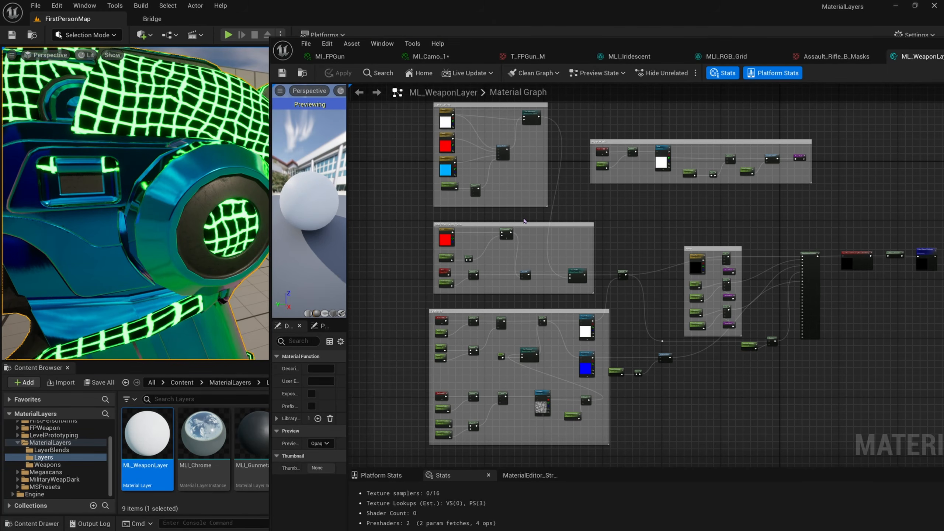
scroll(690, 254, up, 1)
right_drag(567, 234, 688, 283)
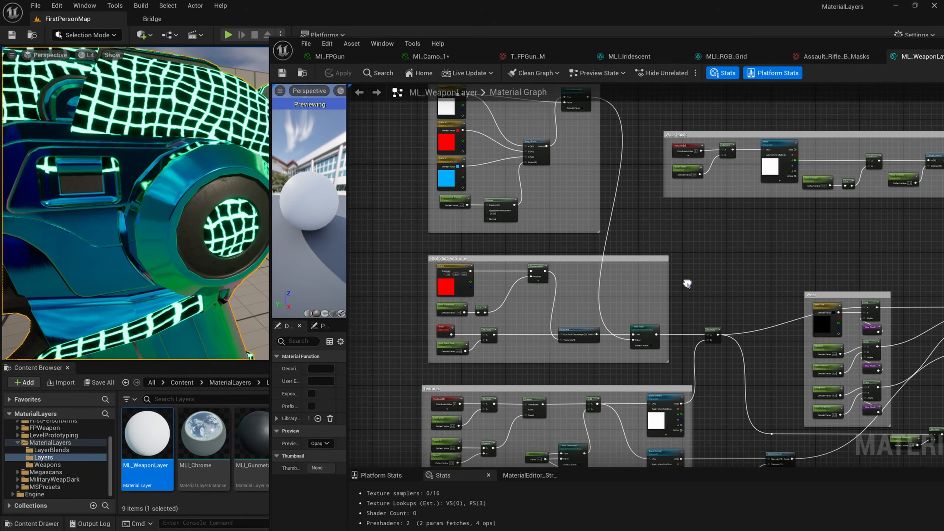
right_drag(615, 224, 632, 309)
scroll(529, 225, up, 1)
right_drag(530, 225, 559, 237)
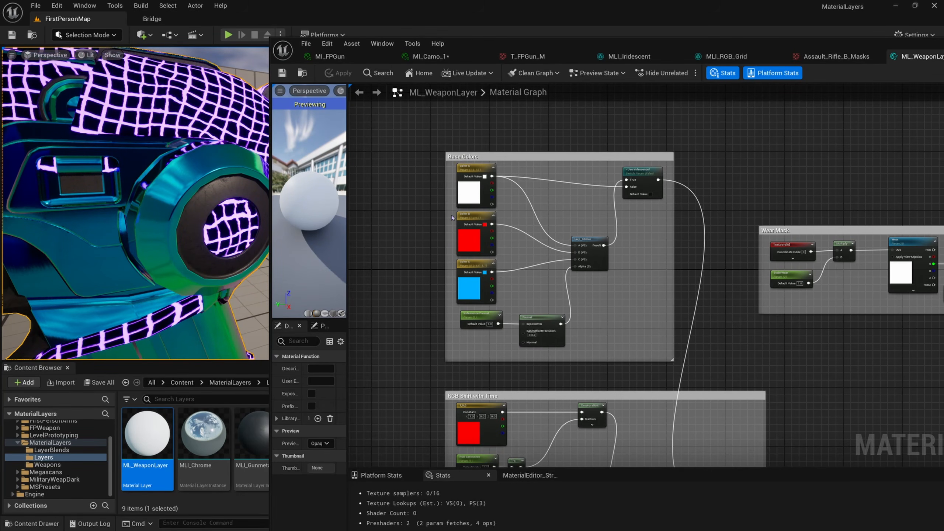
right_drag(558, 319, 576, 294)
scroll(572, 294, up, 2)
drag(610, 314, 425, 293)
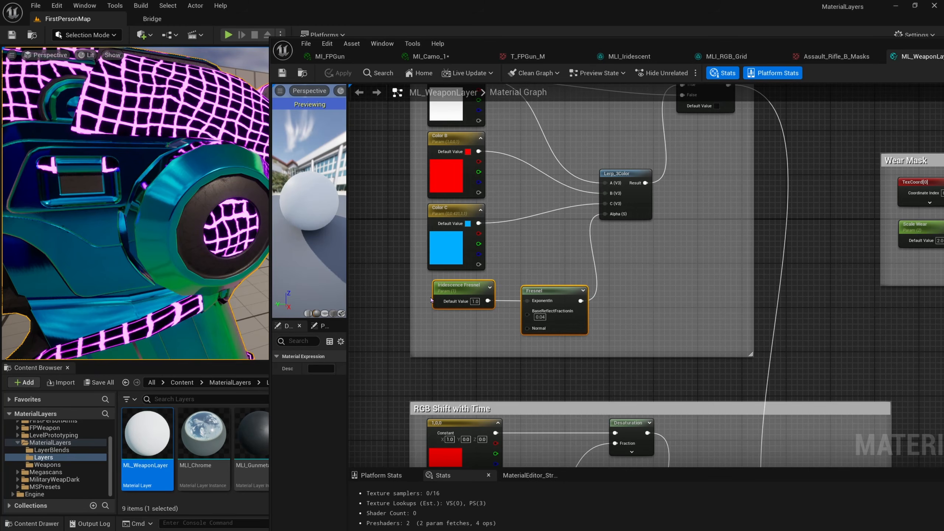
Step: Examine the RGB Shift with Time and Textures groups of the ML_WeaponLayer graph, including the Distortion texture sample
right_drag(503, 358, 490, 197)
right_drag(556, 295, 535, 207)
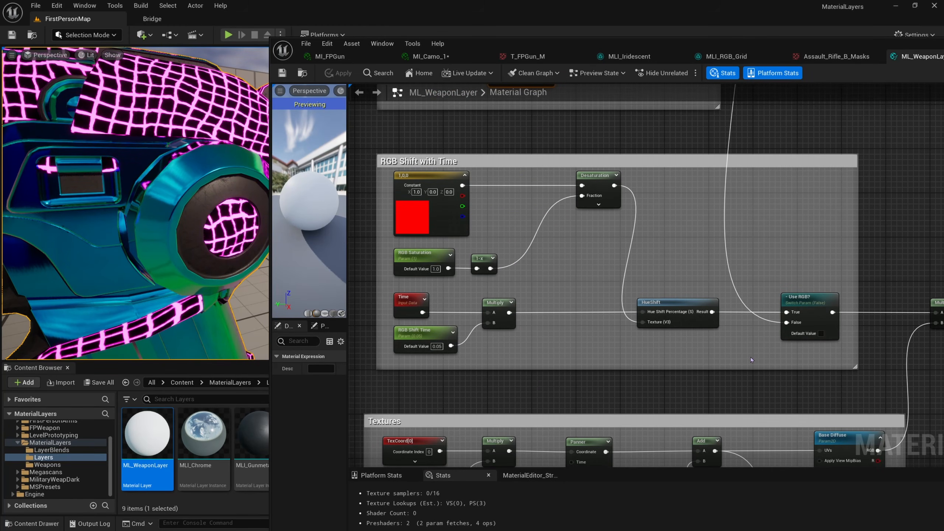
drag(751, 360, 418, 305)
right_drag(442, 305, 516, 165)
scroll(512, 304, down, 1)
right_drag(588, 320, 585, 144)
right_drag(615, 188, 585, 142)
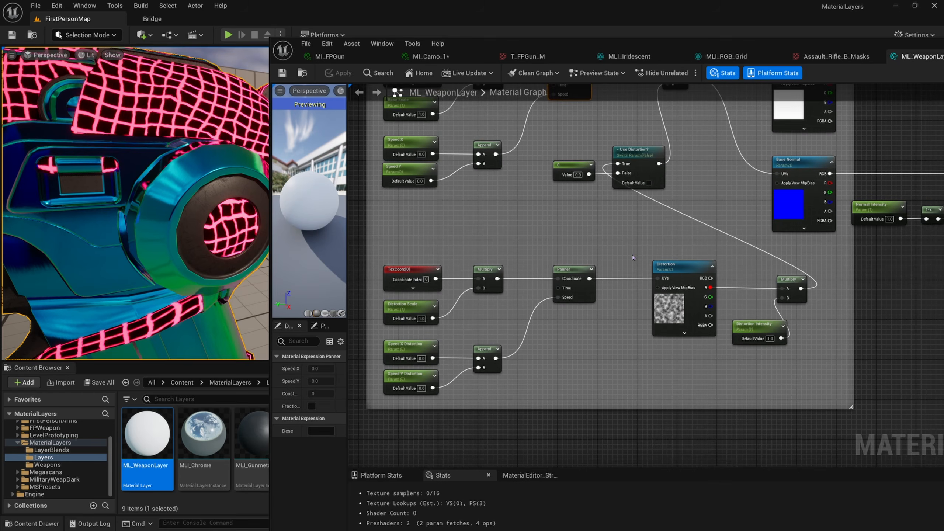
click(684, 279)
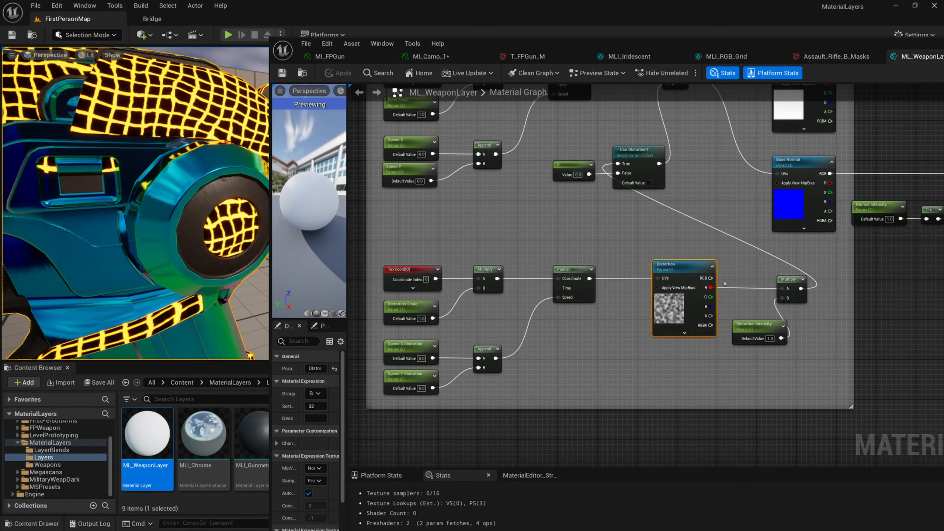
scroll(654, 266, down, 6)
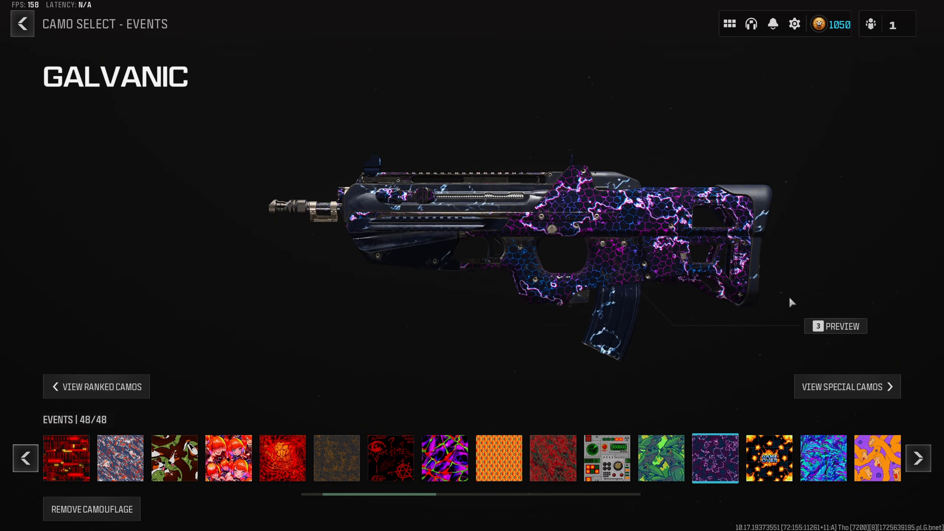
Step: Switch to Call of Duty Warzone and preview the Galvanic event camo on the BP50 rifle, then close the preview
click(837, 326)
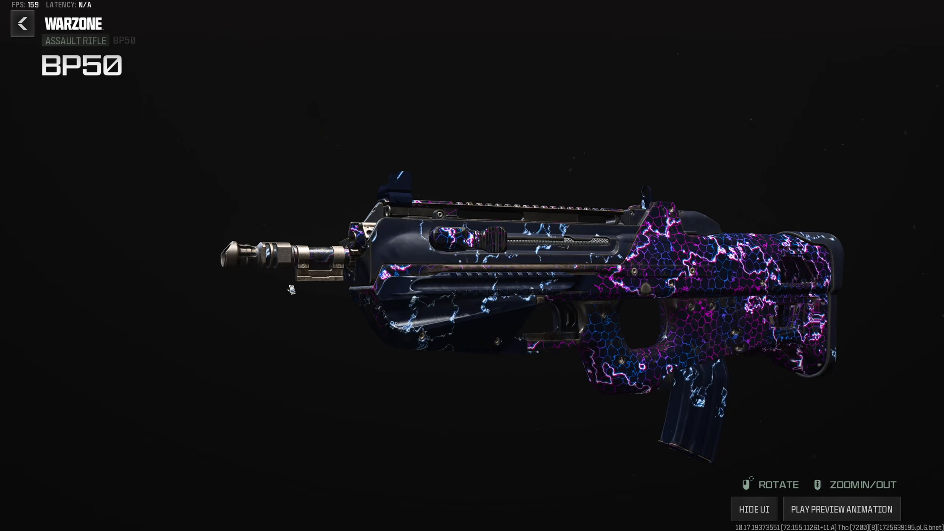
scroll(525, 334, down, 3)
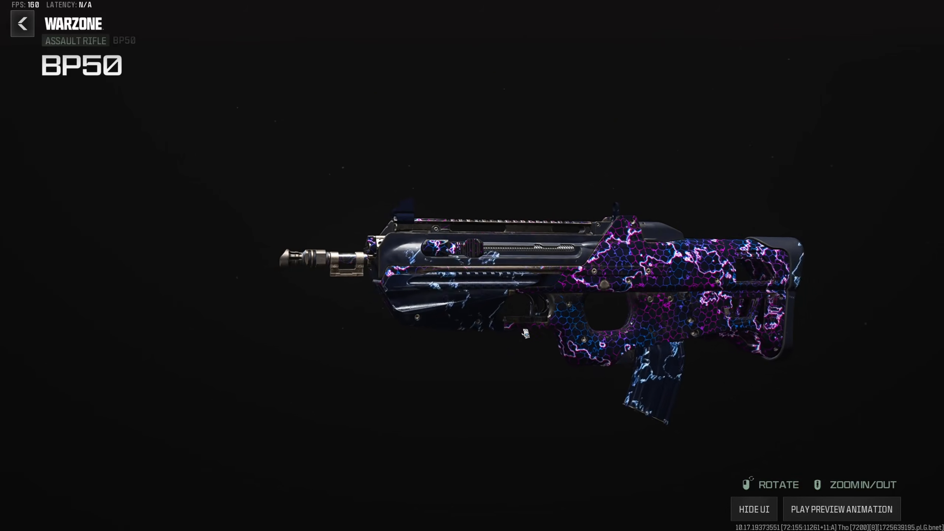
key(Escape)
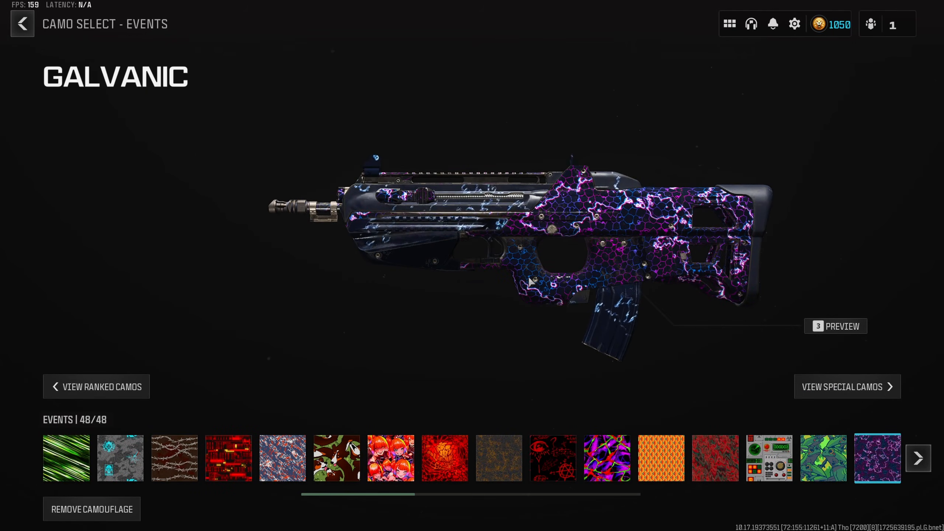
Step: Browse the event camos to Magma and preview it on the BP50 rifle, zooming and rotating the weapon
scroll(610, 458, down, 3)
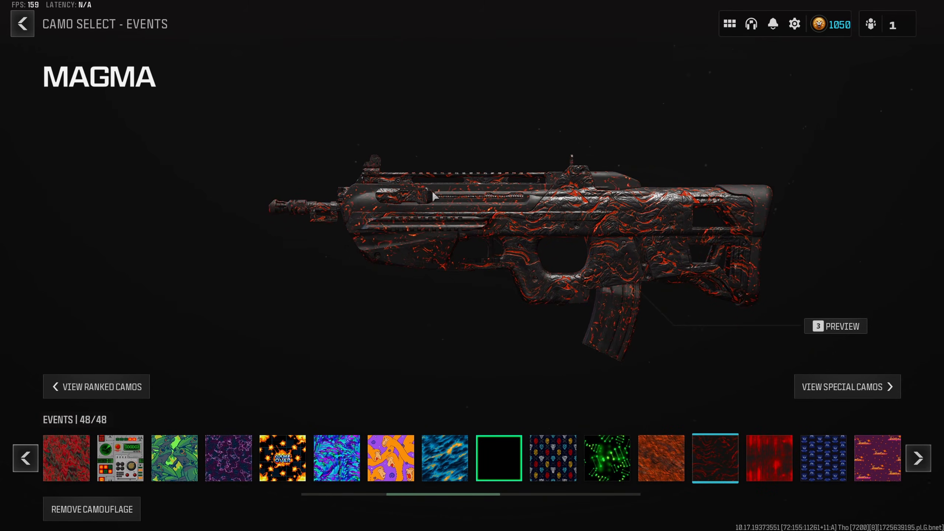
click(820, 327)
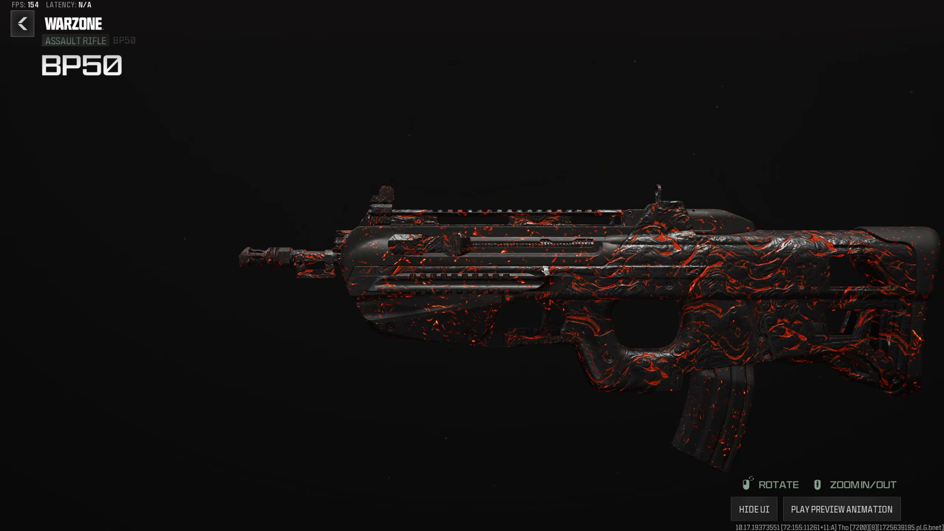
scroll(541, 260, up, 3)
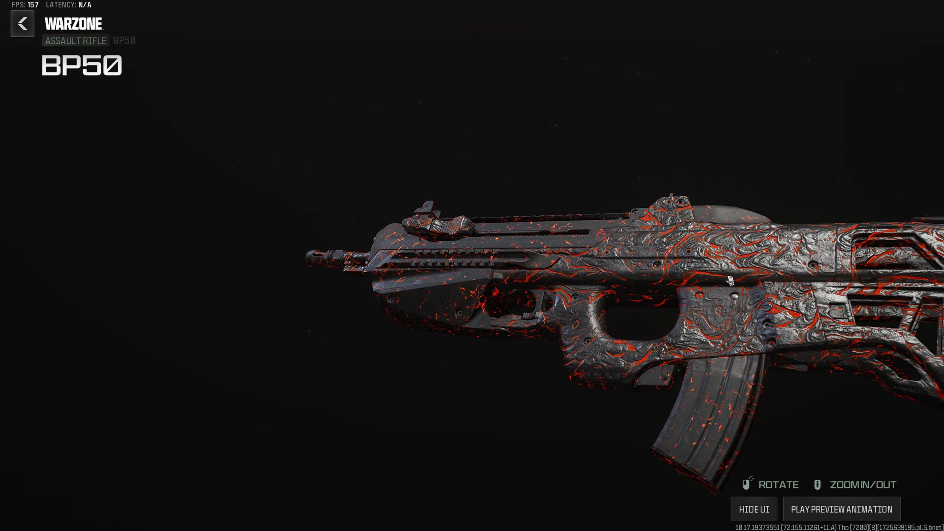
drag(731, 280, 644, 313)
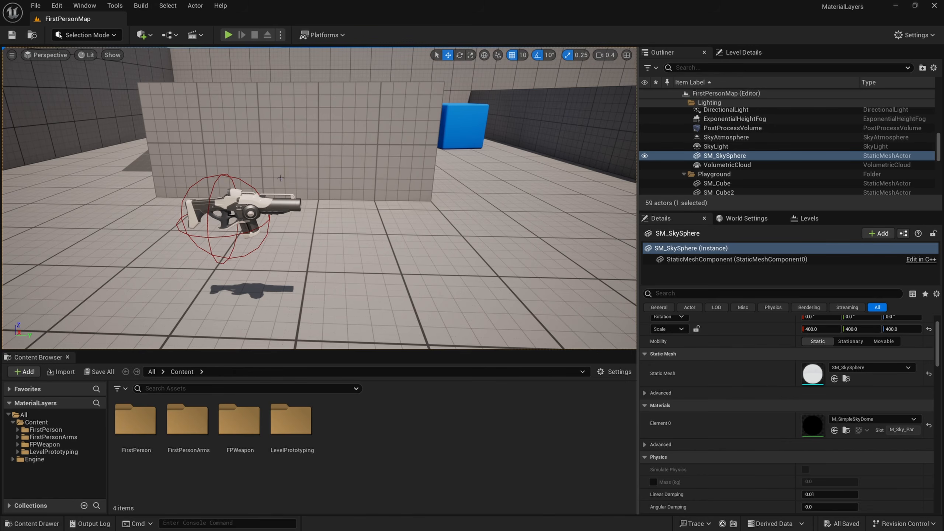
Step: Switch to Unreal Editor and open the M_FPGun material assigned to the SkeletalMesh component of BP_Pickup_Rifle
click(251, 199)
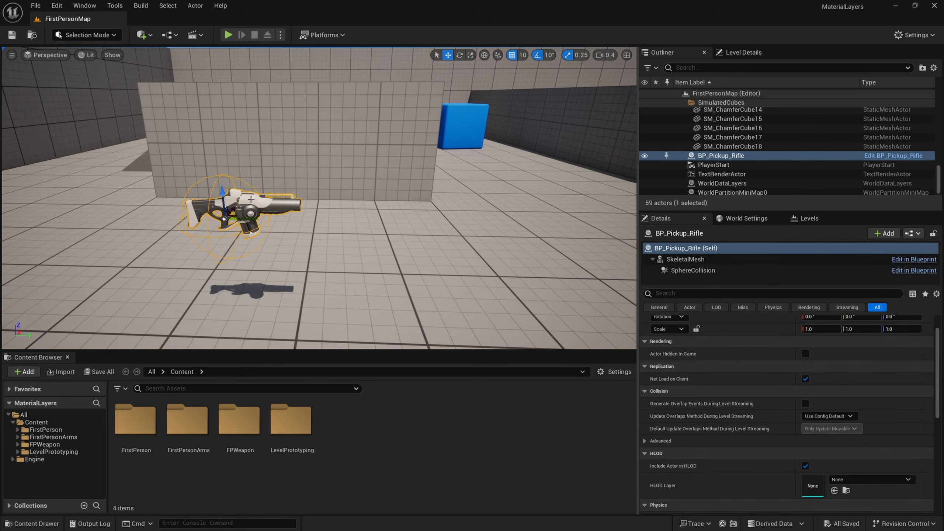
scroll(724, 362, up, 2)
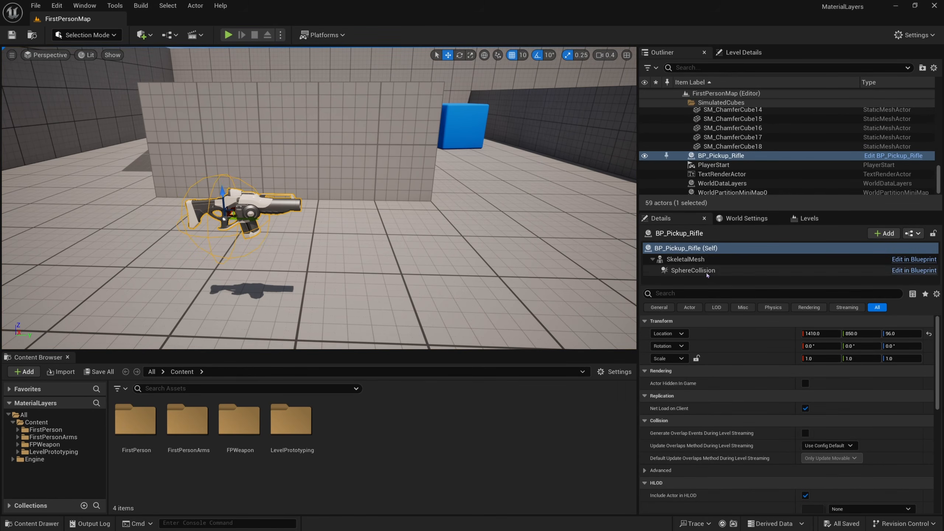
click(704, 260)
scroll(779, 431, down, 2)
double_click(812, 461)
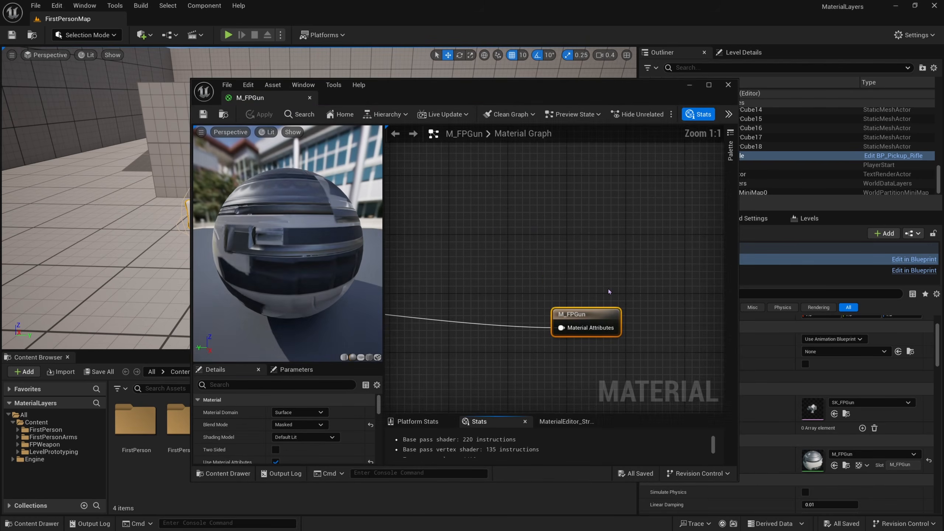
Step: Locate the packed RGBA material mask sample in the M_FPGun graph and open its T_FPGun_M texture
right_drag(488, 264, 687, 283)
right_drag(407, 266, 639, 316)
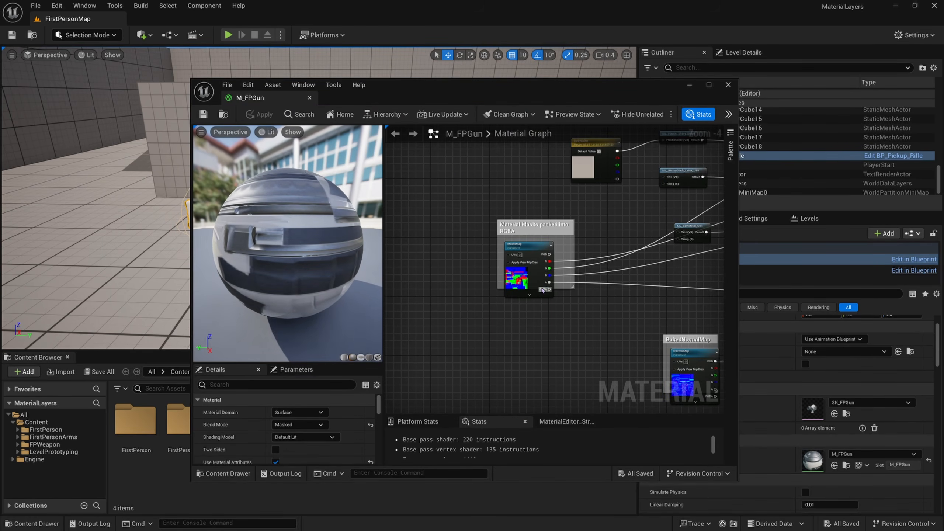
click(516, 286)
scroll(314, 424, down, 2)
double_click(283, 448)
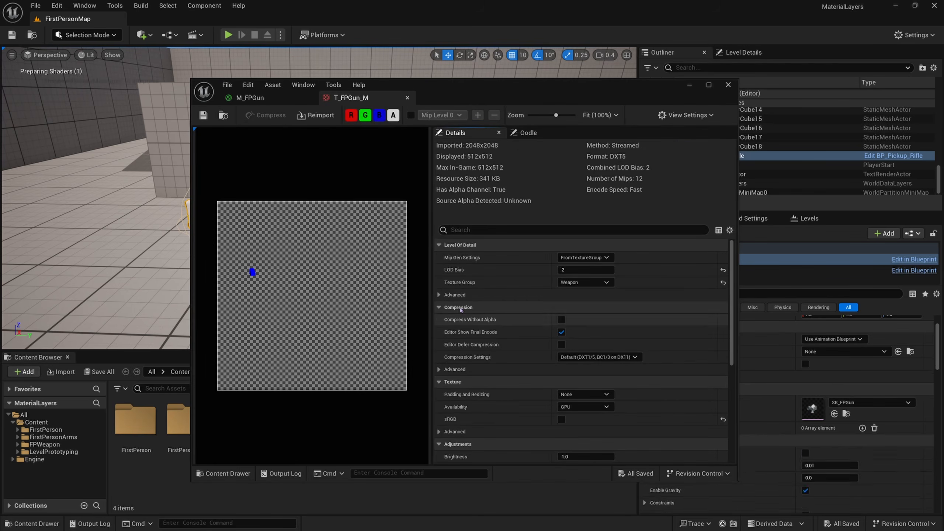
Step: Inspect the T_FPGun_M texture without alpha and with its red and green channels isolated, then close the texture and material
click(393, 115)
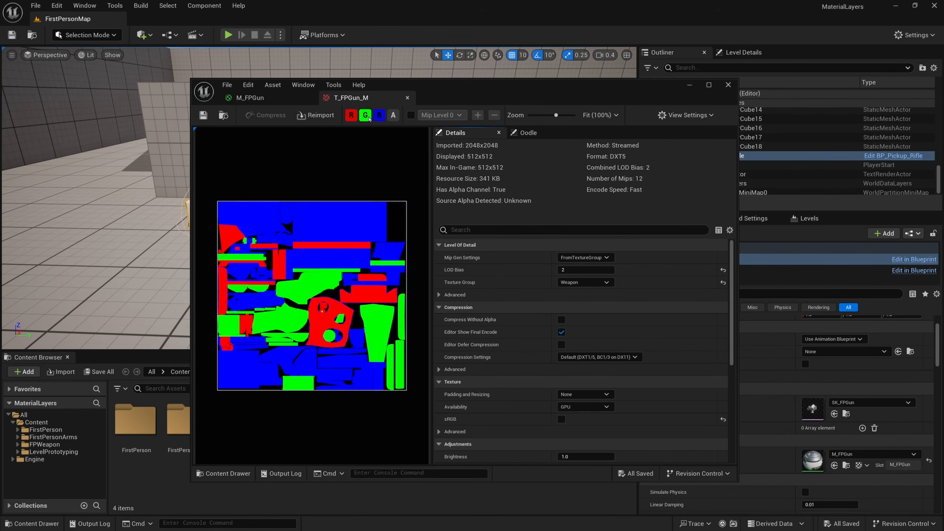
click(369, 117)
click(378, 118)
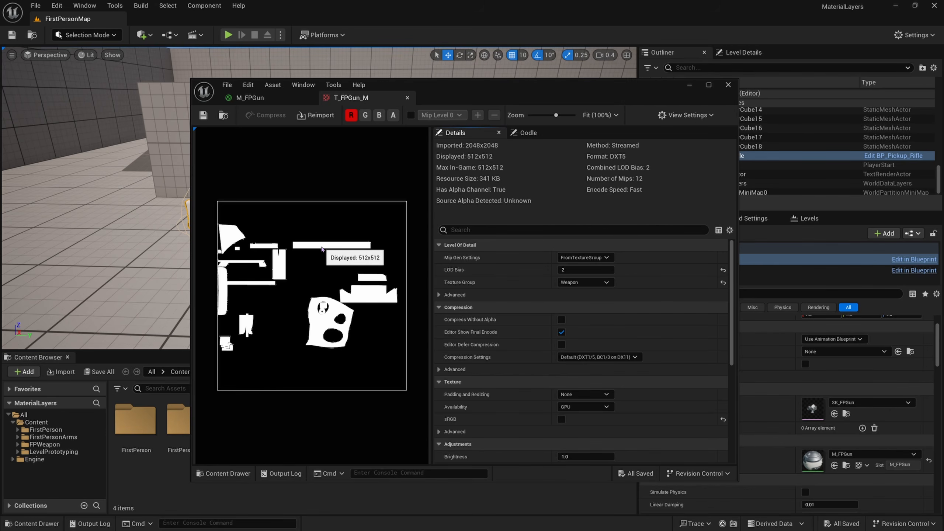
click(351, 116)
click(365, 117)
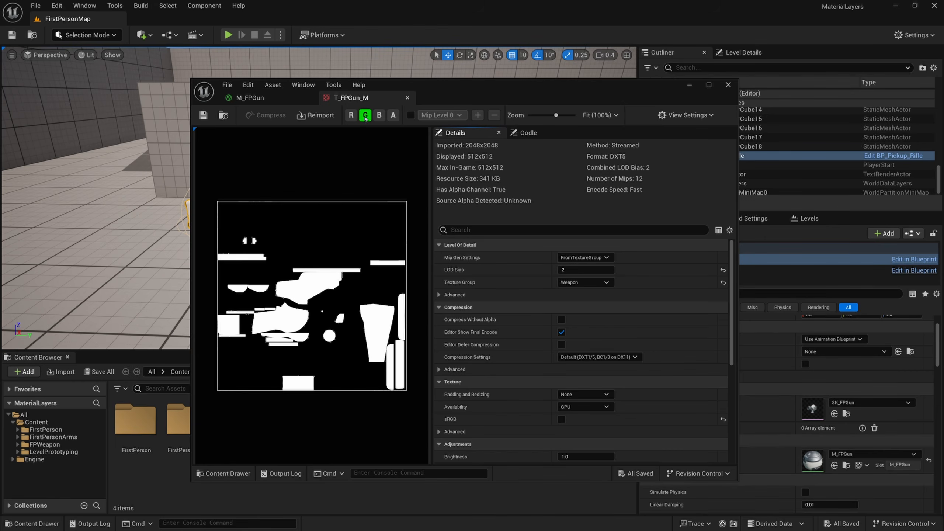
click(408, 97)
click(728, 85)
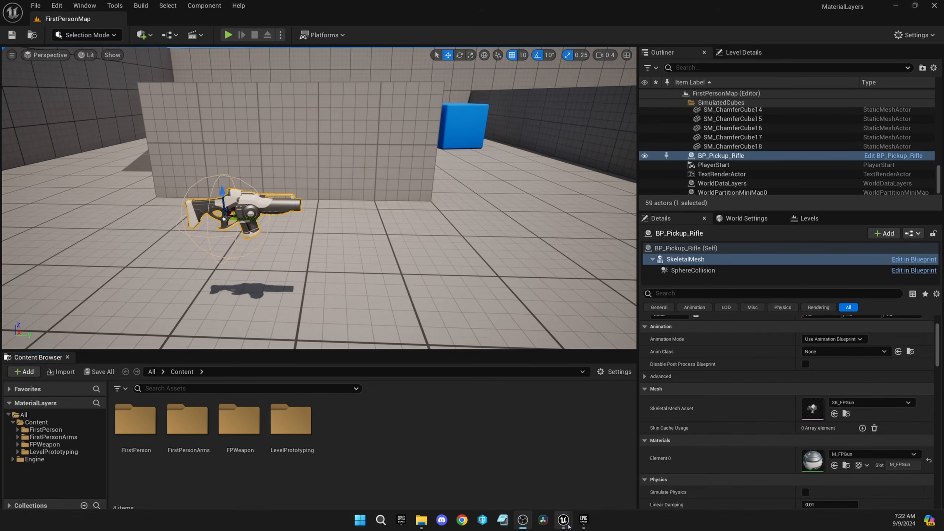
Step: Switch to the Epic Games Launcher and highlight the Military Weapons Dark title on its Marketplace page
click(584, 520)
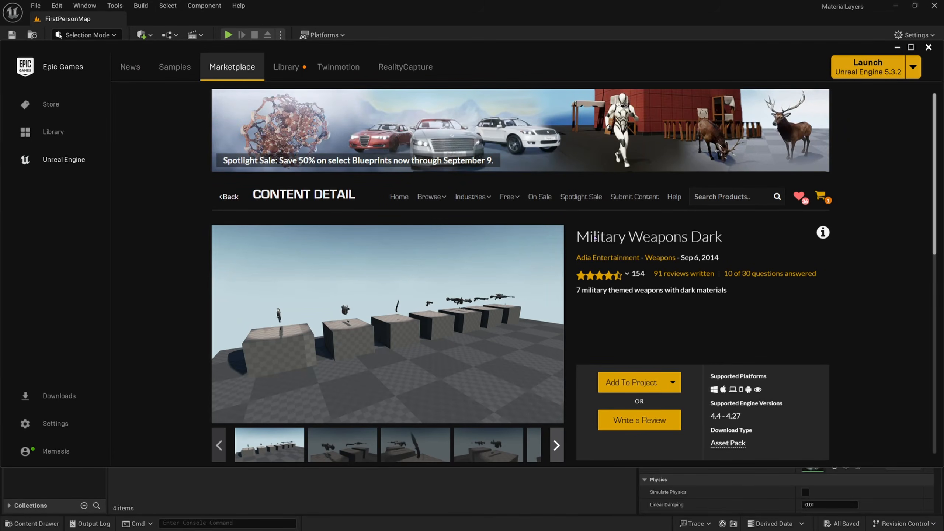
drag(579, 233, 720, 237)
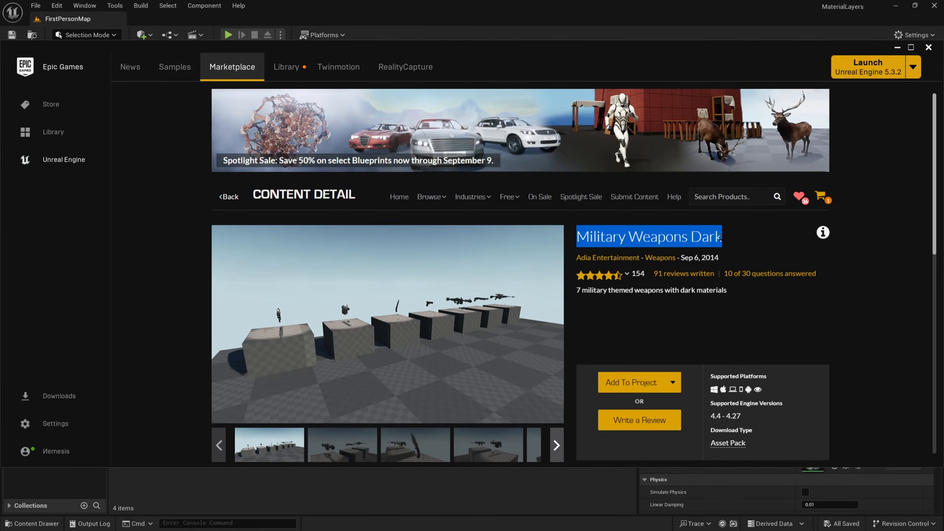
Step: Add the Military Weapons Dark pack to the MaterialLayers project, showing all projects and choosing version 4.27
click(698, 340)
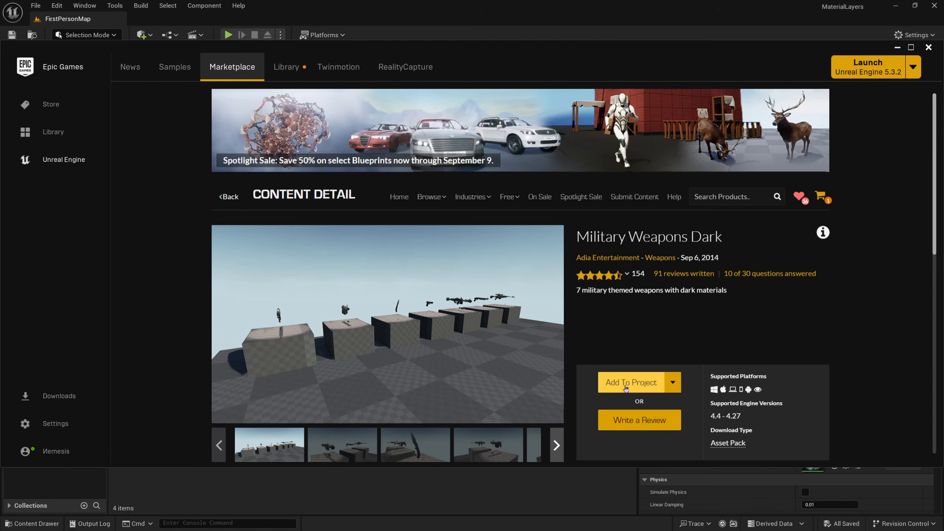
click(613, 382)
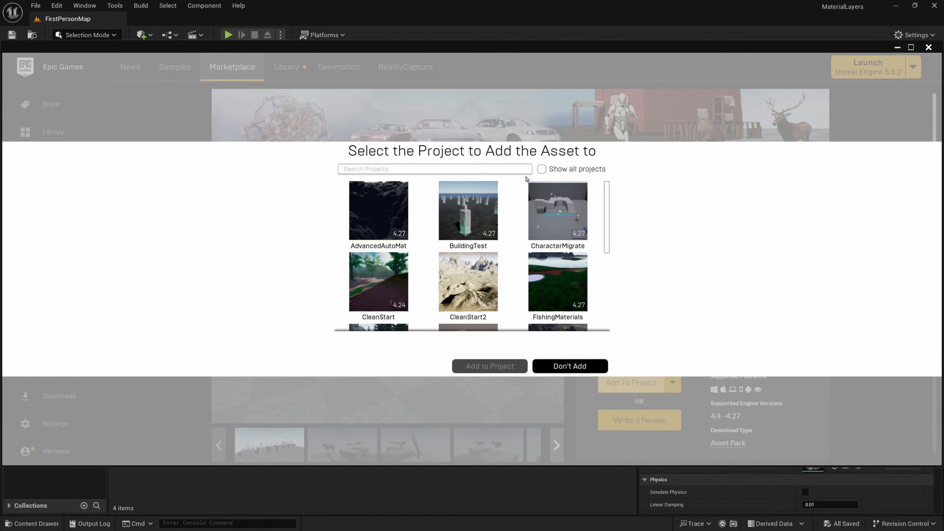
text(materiallayers)
click(541, 169)
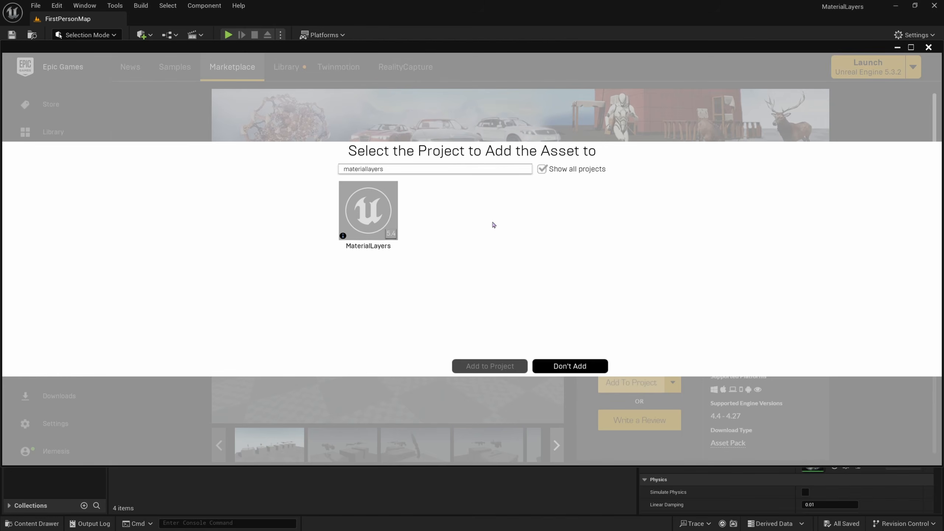
click(399, 219)
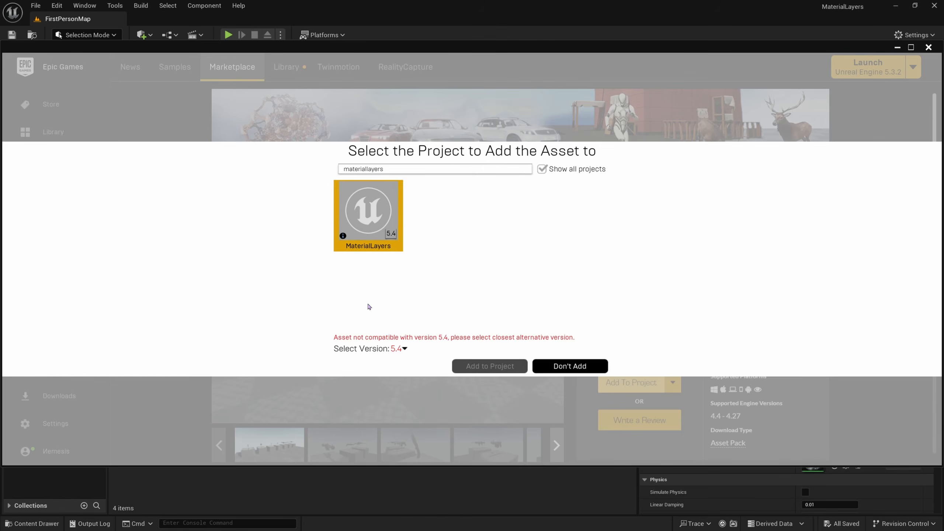
click(404, 350)
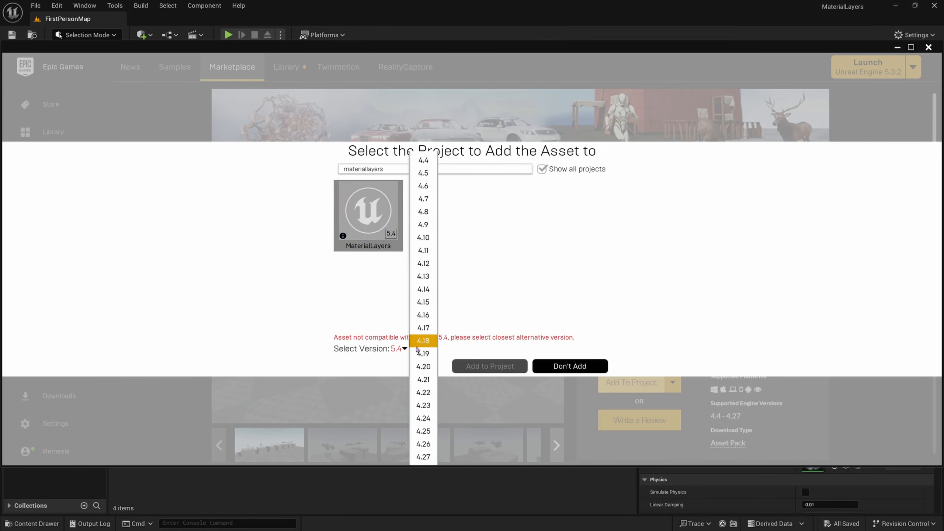
click(422, 457)
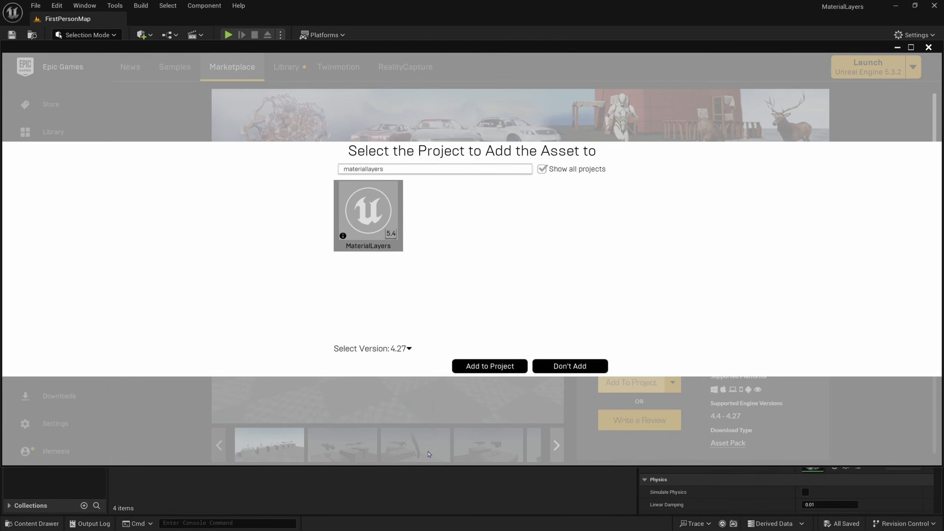
click(515, 367)
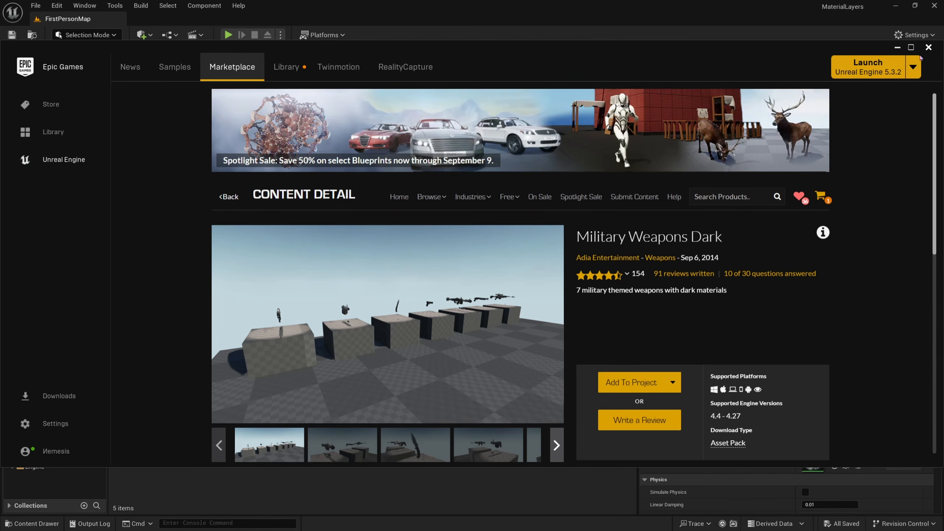
Step: Switch to Unreal Editor and place the Assault_Rifle_B skeletal mesh from MilitaryWeapDark/Weapons in the level, lined up beside the pickup rifle
click(897, 47)
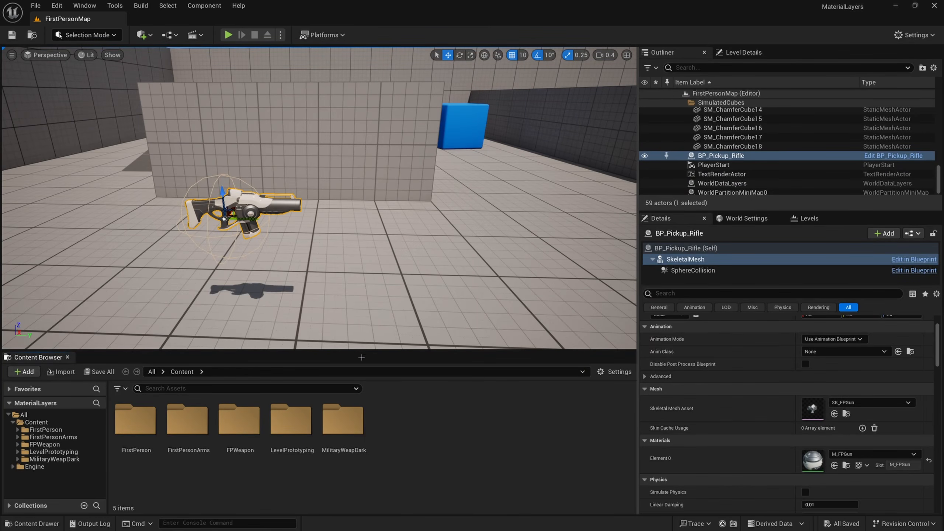
double_click(343, 421)
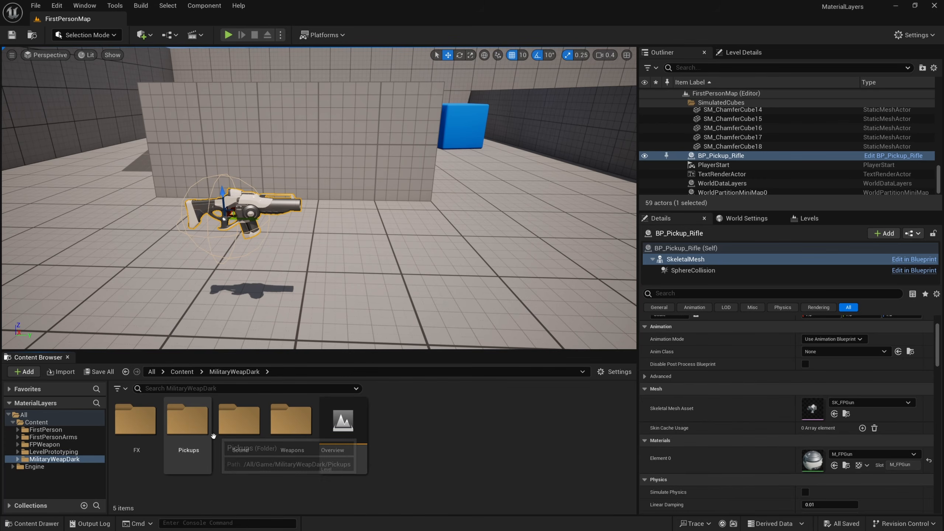
double_click(291, 420)
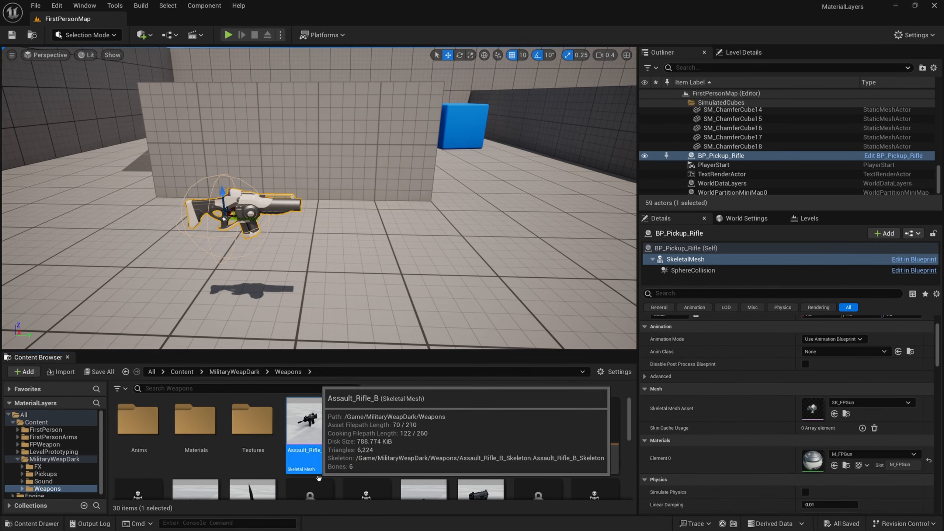
drag(315, 468, 367, 194)
key(d)
right_drag(368, 195, 197, 222)
drag(427, 232, 311, 246)
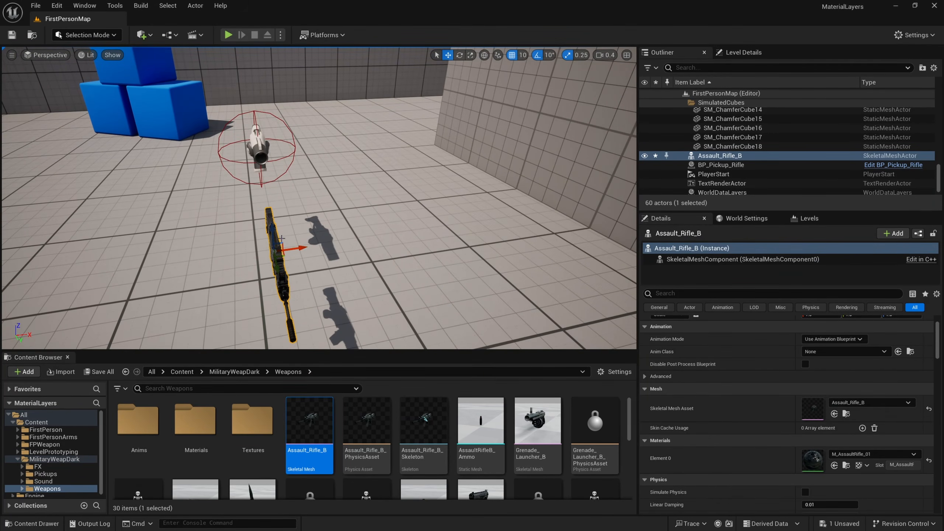
Step: Duplicate the placed assault rifle and position the copy beside it, continuing the row of weapons
key(f)
right_drag(312, 246, 334, 244)
key(a)
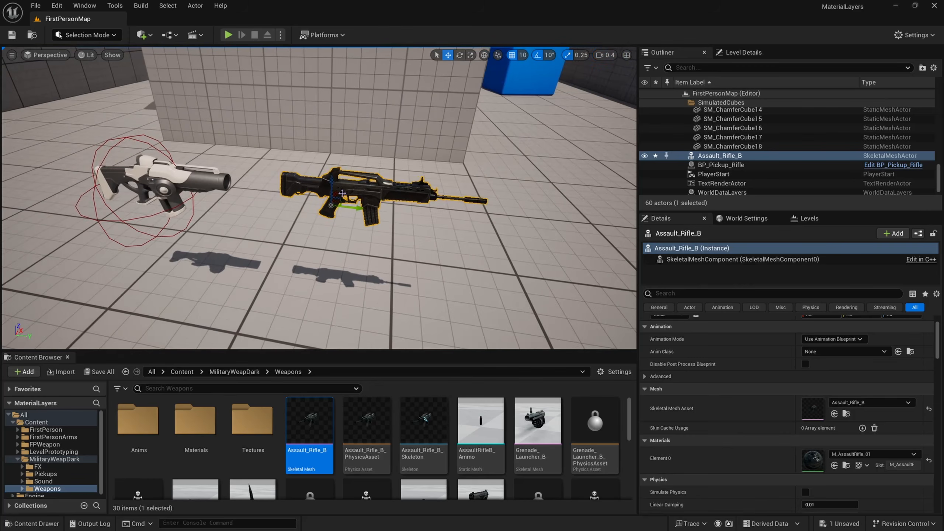
alt+drag(361, 209, 583, 216)
key(q)
right_drag(441, 226, 488, 239)
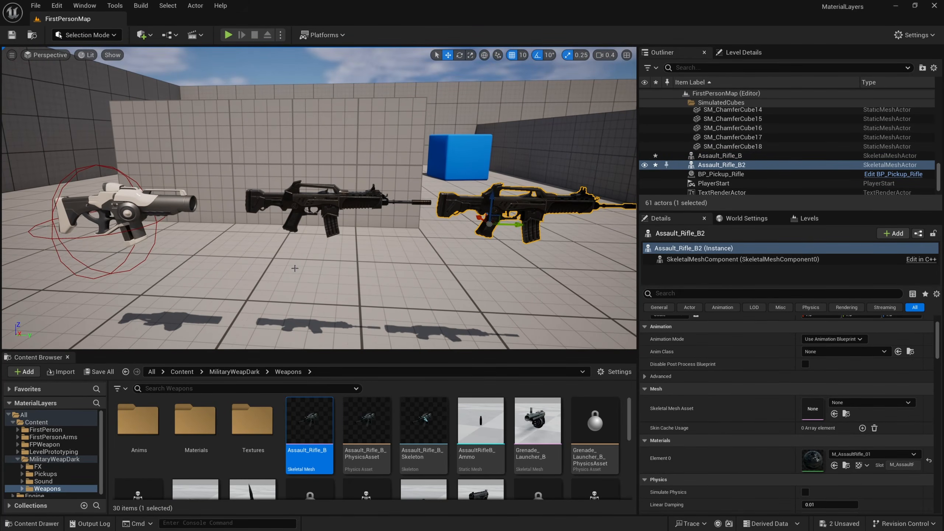
Step: Create a folder named MaterialLayers in the project's root Content folder
click(174, 373)
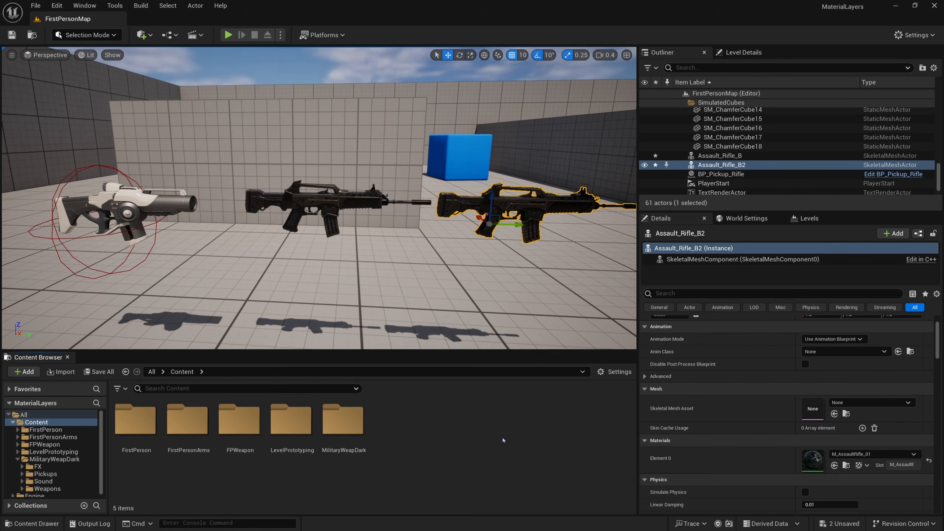
right_click(437, 418)
click(502, 116)
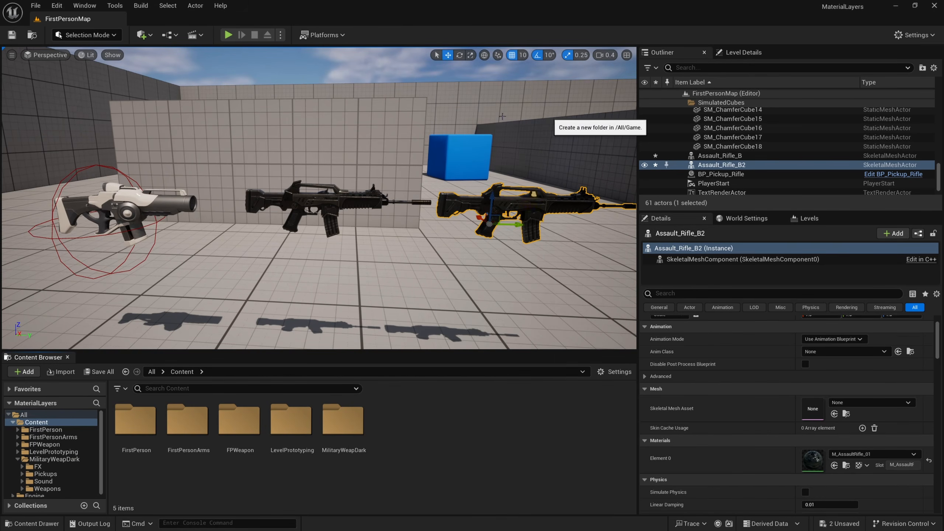
text(Mater)
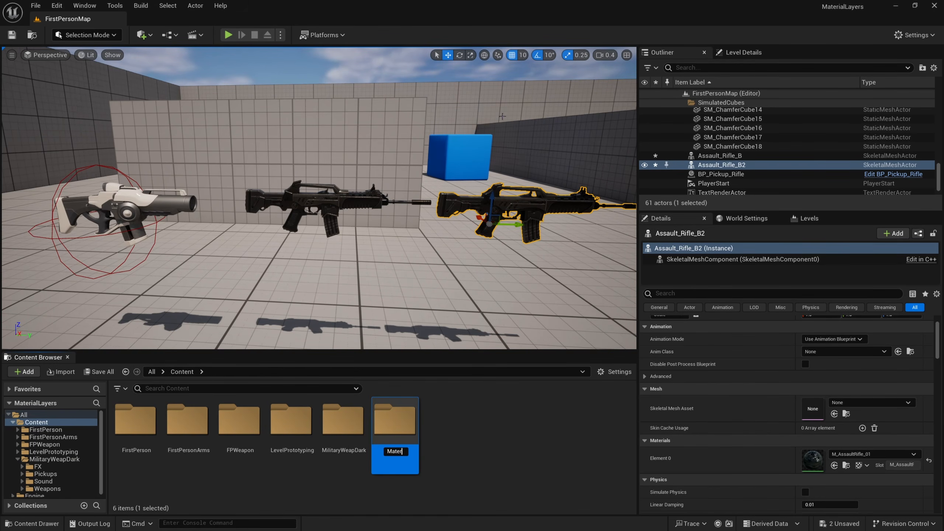
text(ialLayers)
key(Return)
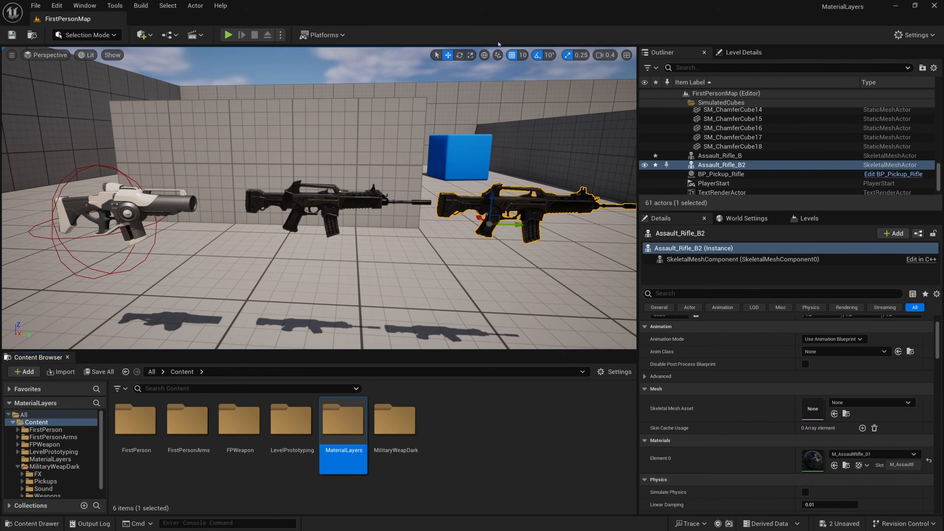
Step: Create a subfolder named Layers inside the MaterialLayers folder
double_click(336, 439)
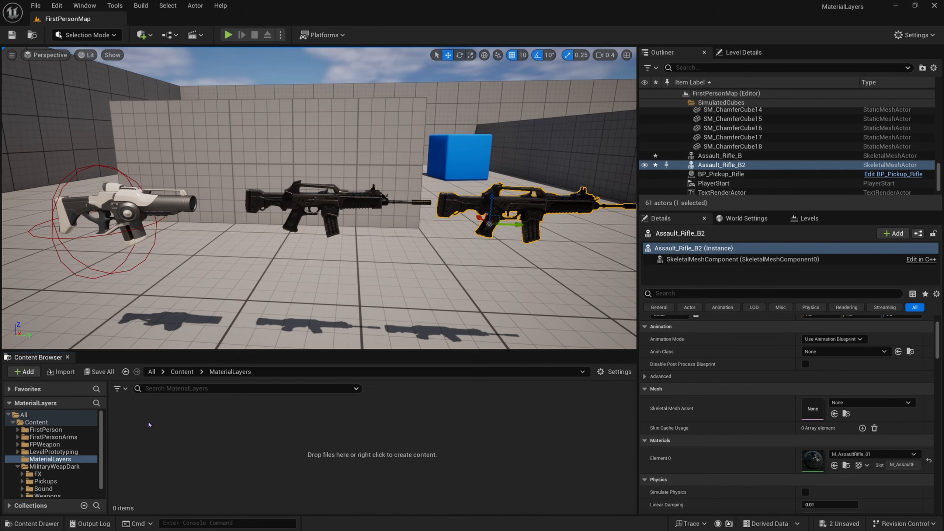
right_click(177, 416)
click(205, 125)
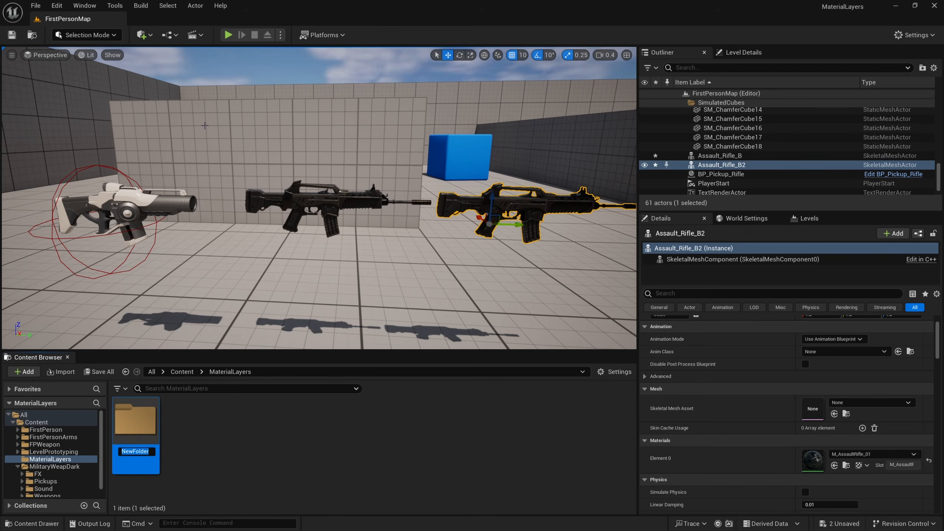
text(Layers)
key(Return)
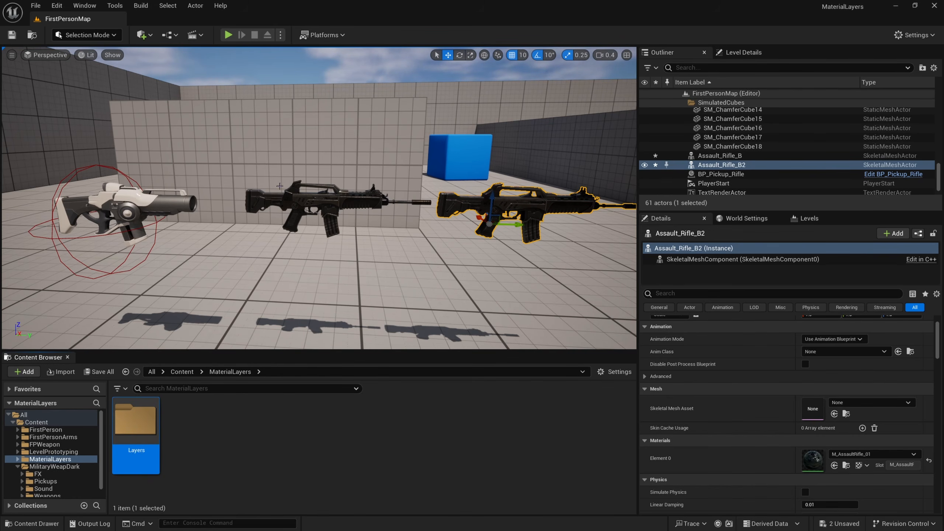
Step: Add a subfolder named LayerBlends to the MaterialLayers folder
right_click(249, 424)
click(282, 117)
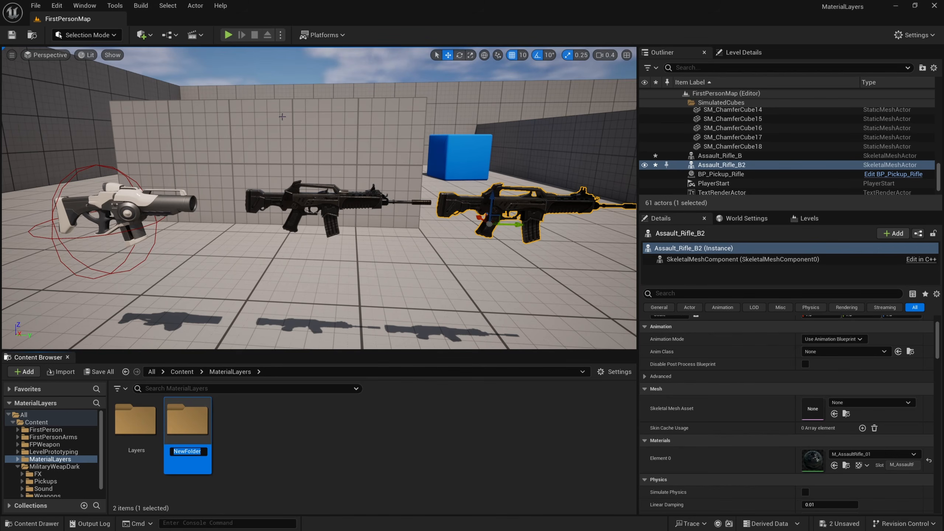
text(LayerBlends)
key(Return)
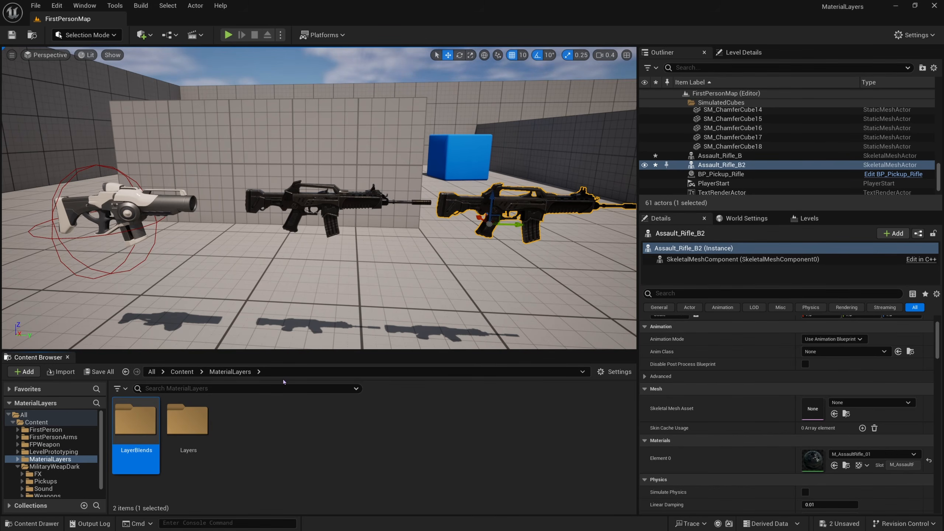
Step: Add a subfolder named Weapons to the MaterialLayers folder
right_click(256, 428)
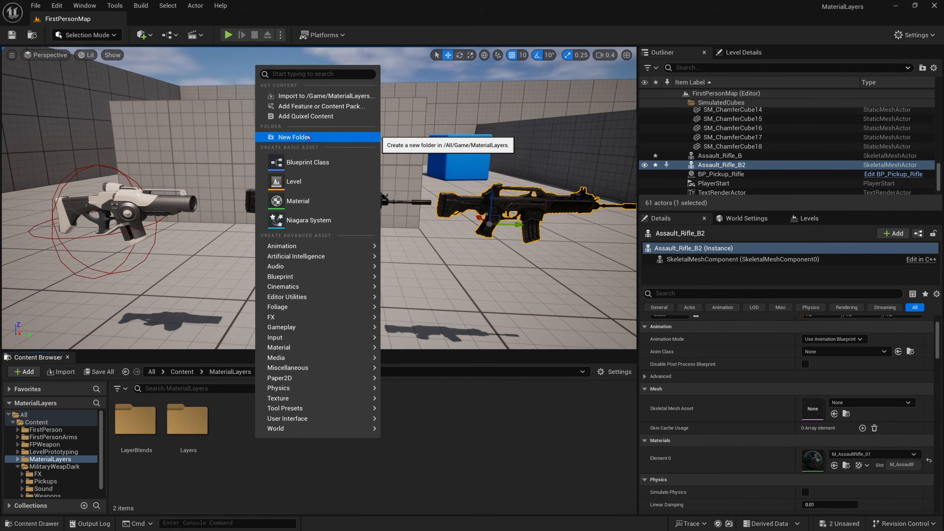
click(313, 137)
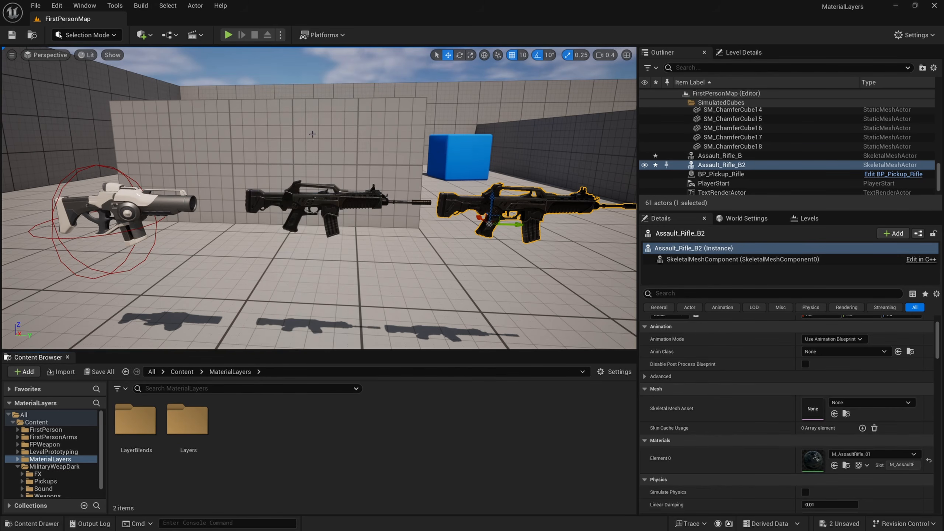
text(Weapons)
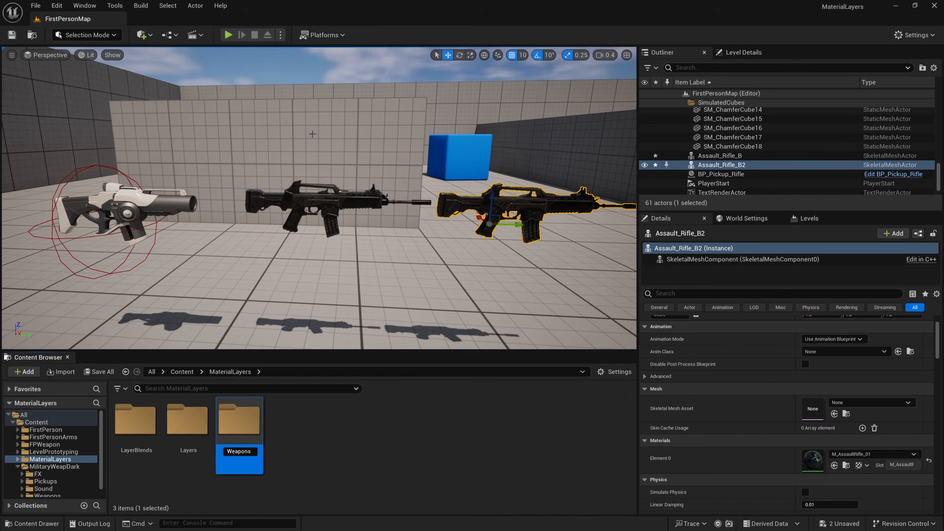
key(Return)
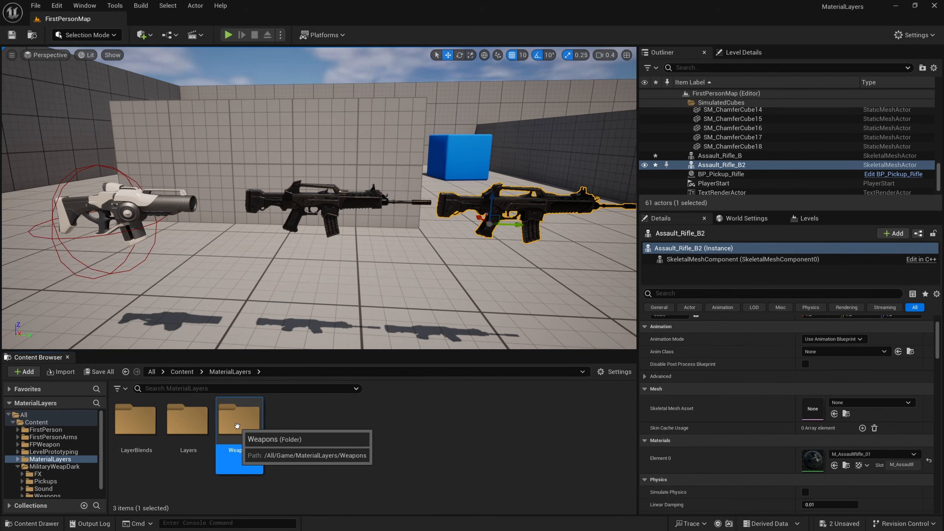
click(385, 440)
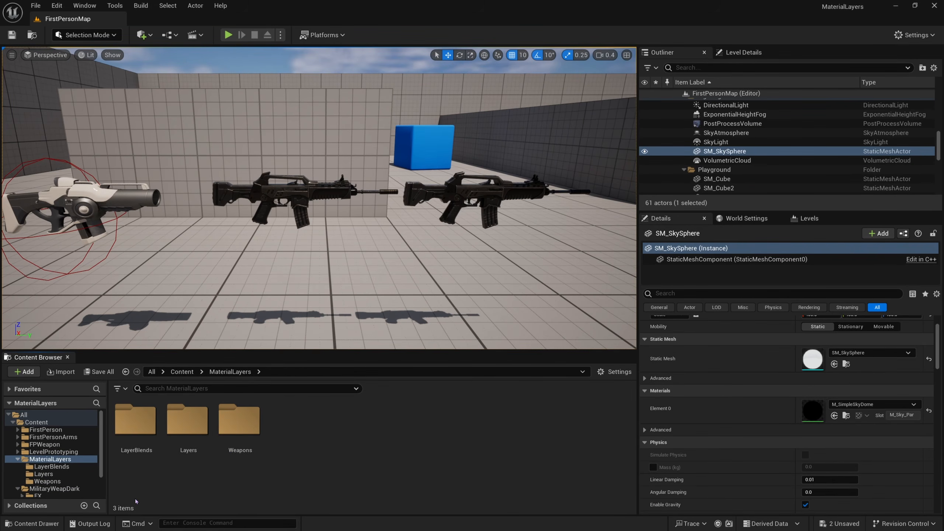
Step: Create a Material Layer Blend asset named MLB_RGBA in the LayerBlends folder
double_click(138, 463)
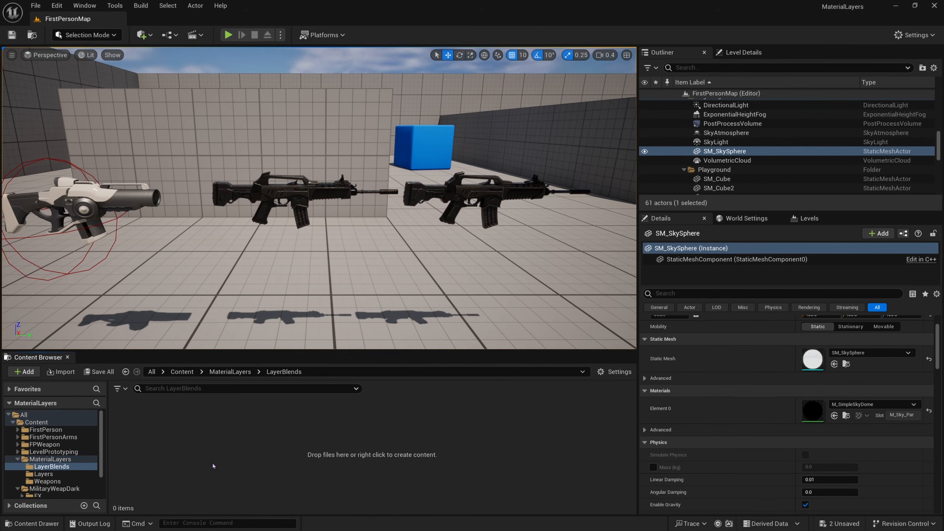
right_click(183, 435)
mouse_move(227, 332)
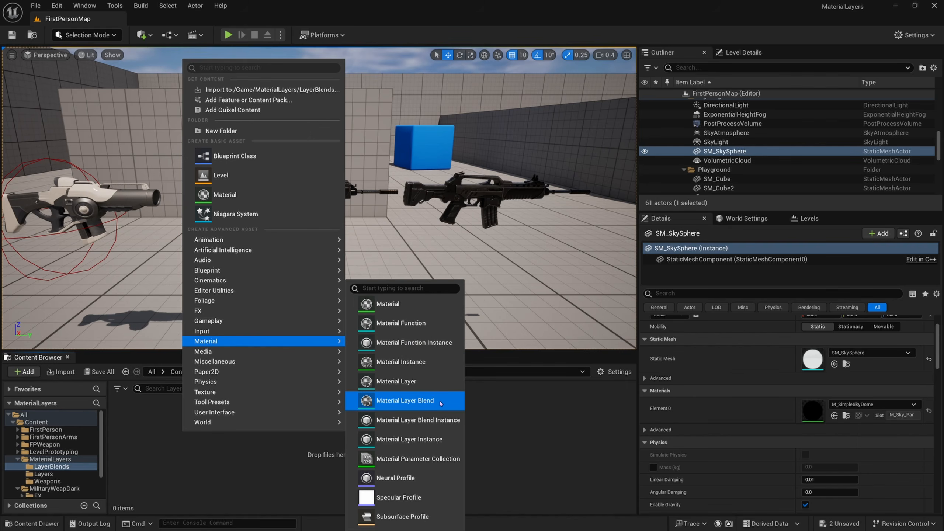
click(439, 409)
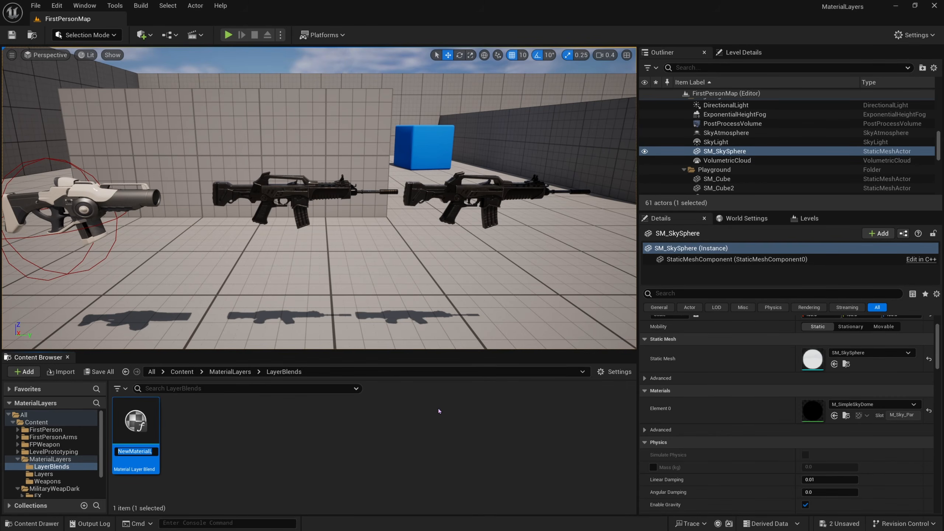
text(MLB_RGBA)
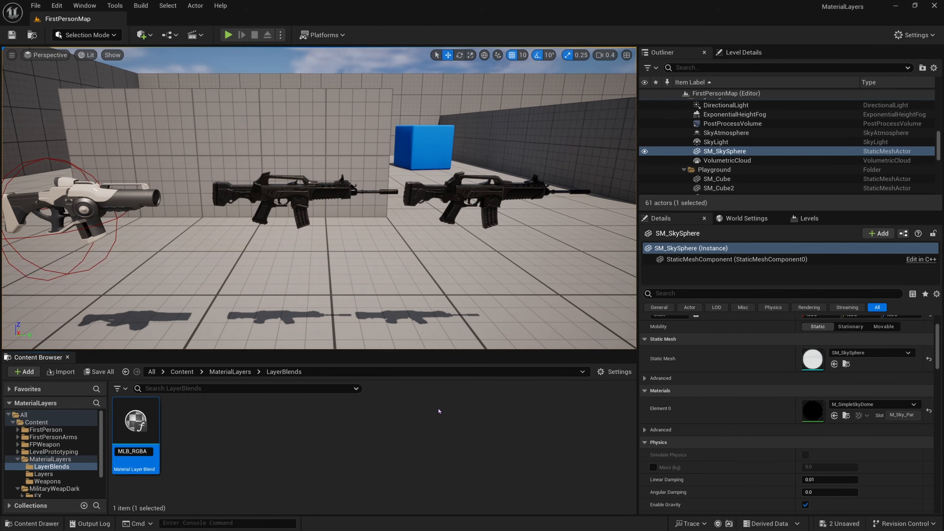
key(Return)
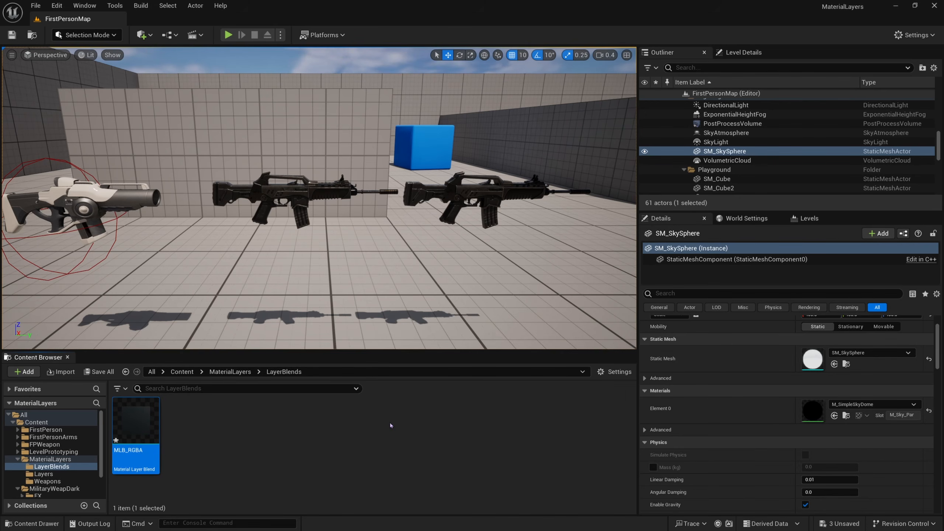
Step: Open the T_FPGun_M mask texture from the pickup rifle's M_FPGun material and view it without the alpha channel
click(89, 198)
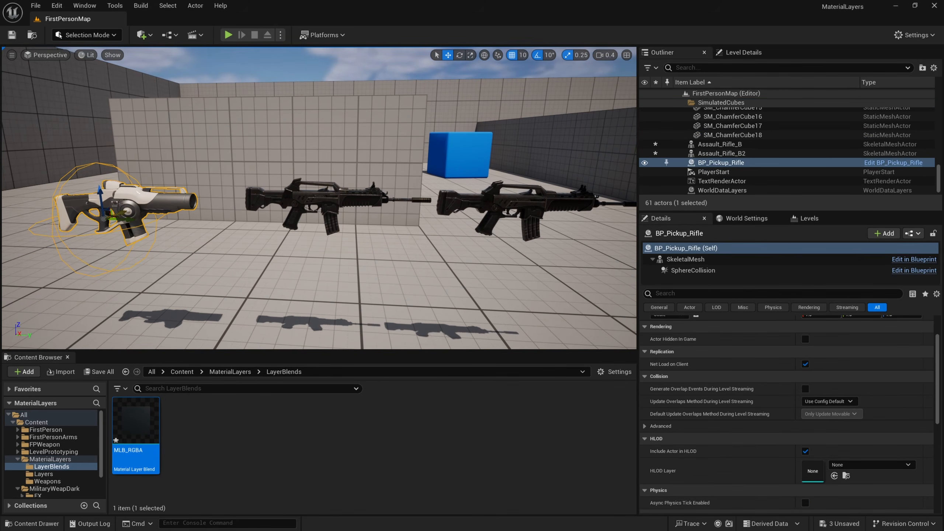
click(686, 259)
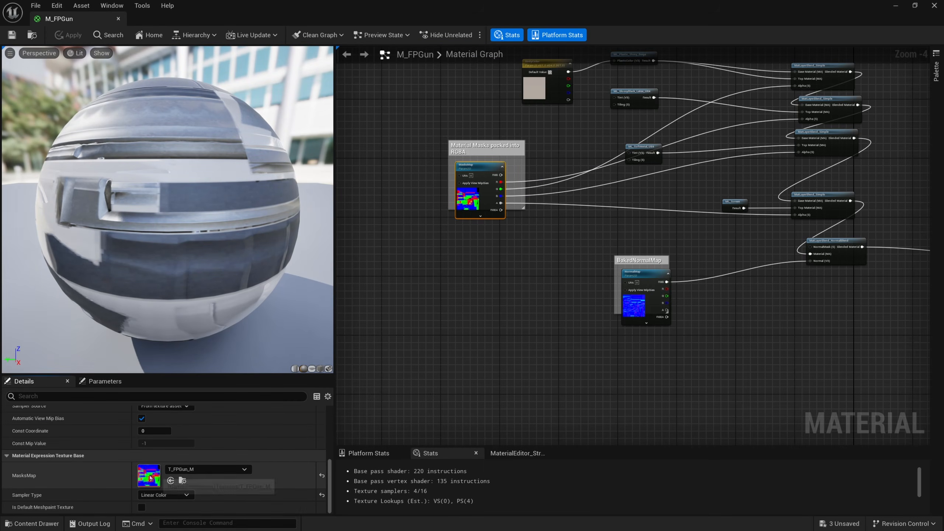
double_click(149, 476)
click(202, 36)
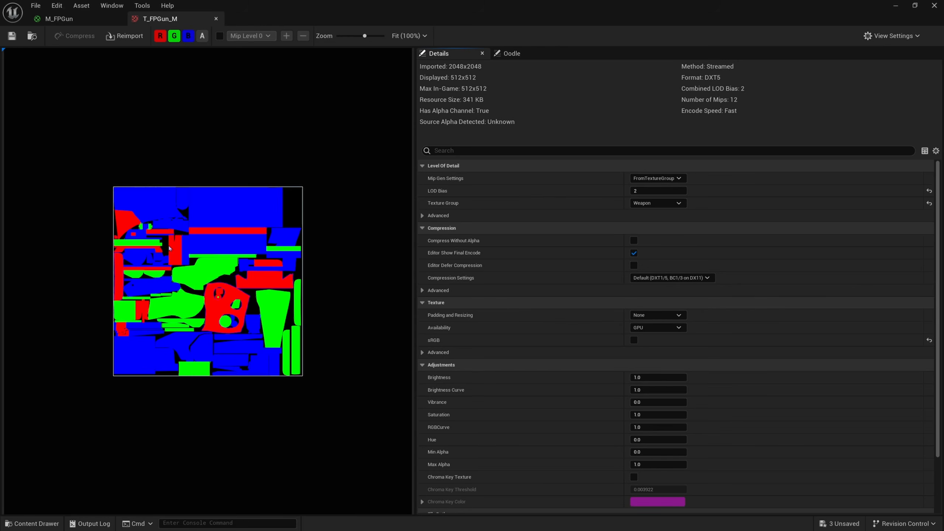
Step: Examine the alpha, green, blue and red channels of the T_FPGun_M mask texture separately, and close the texture
click(203, 36)
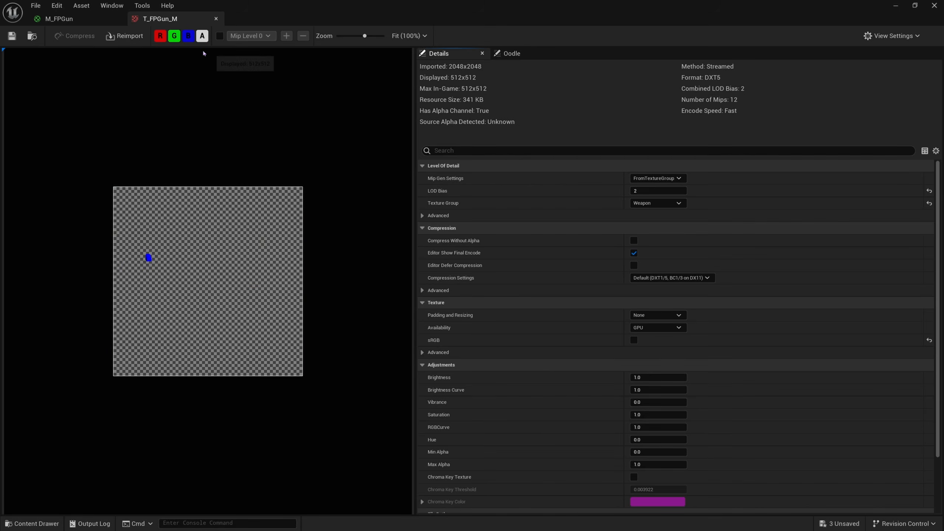
click(204, 37)
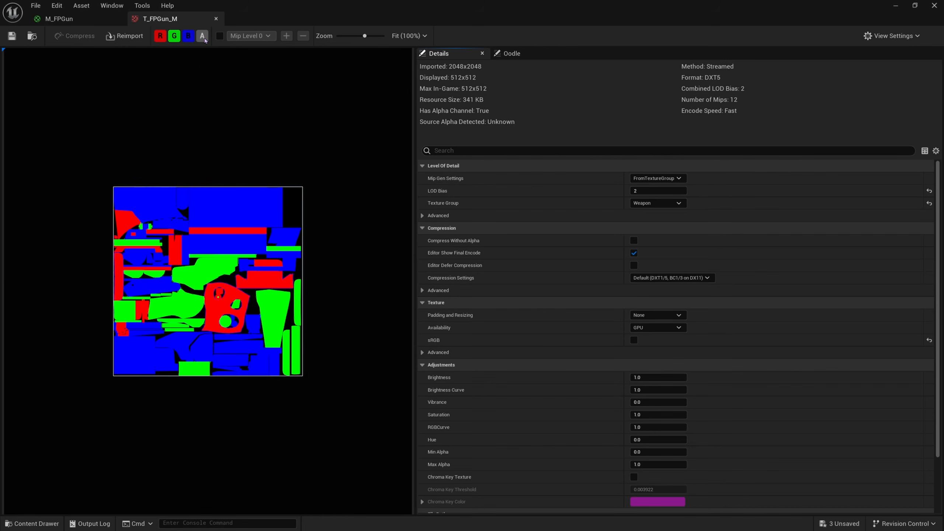
click(160, 35)
click(188, 36)
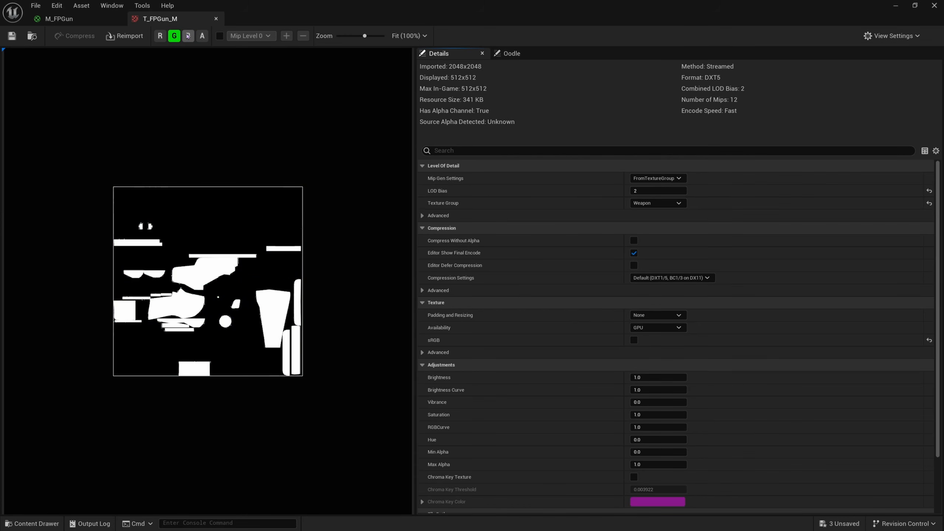
click(170, 38)
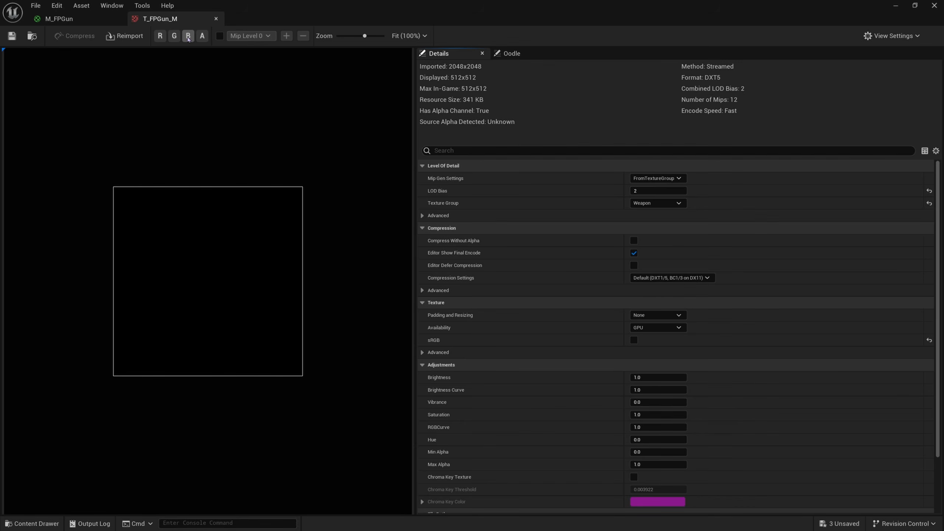
click(185, 38)
click(185, 37)
click(172, 37)
click(172, 38)
click(159, 37)
click(216, 18)
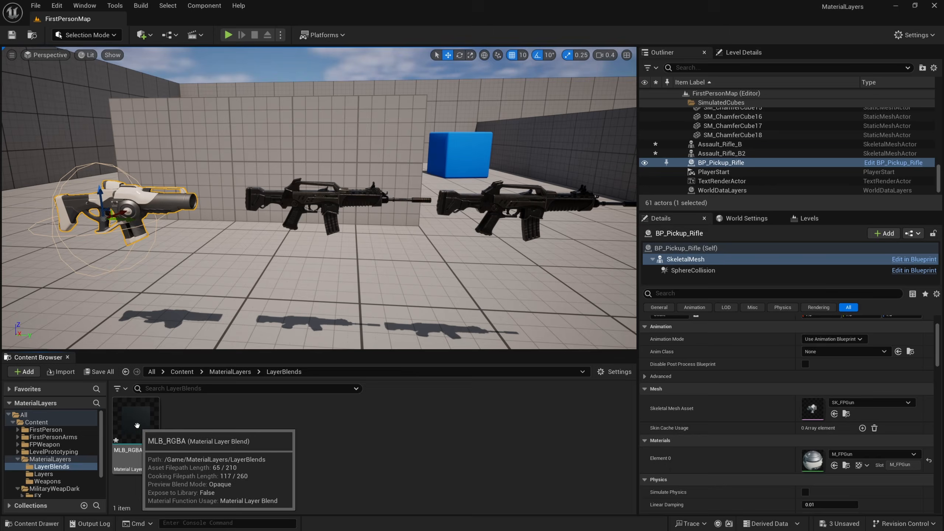
Step: Open the MLB_RGBA material layer blend and examine its BlendMaterialAttributes node
double_click(136, 420)
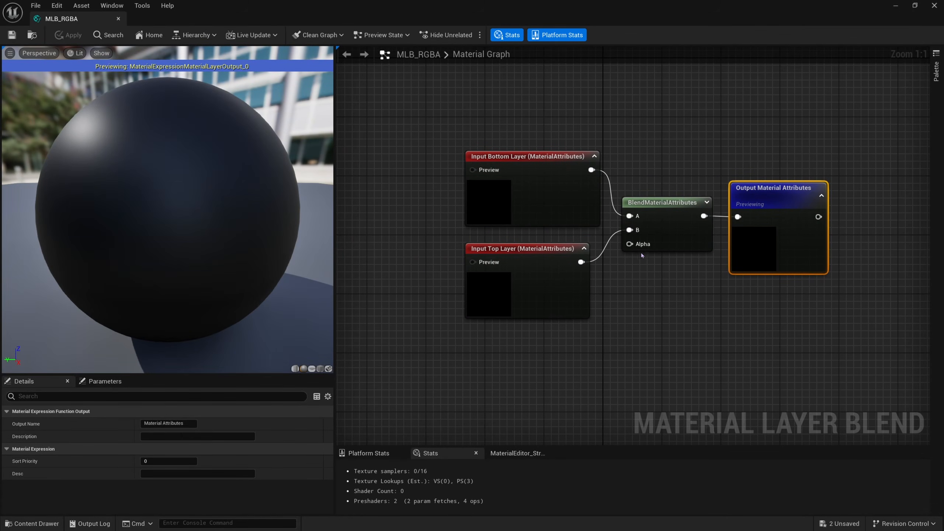
right_drag(582, 180, 556, 140)
drag(614, 204, 624, 372)
click(621, 373)
drag(633, 135, 620, 244)
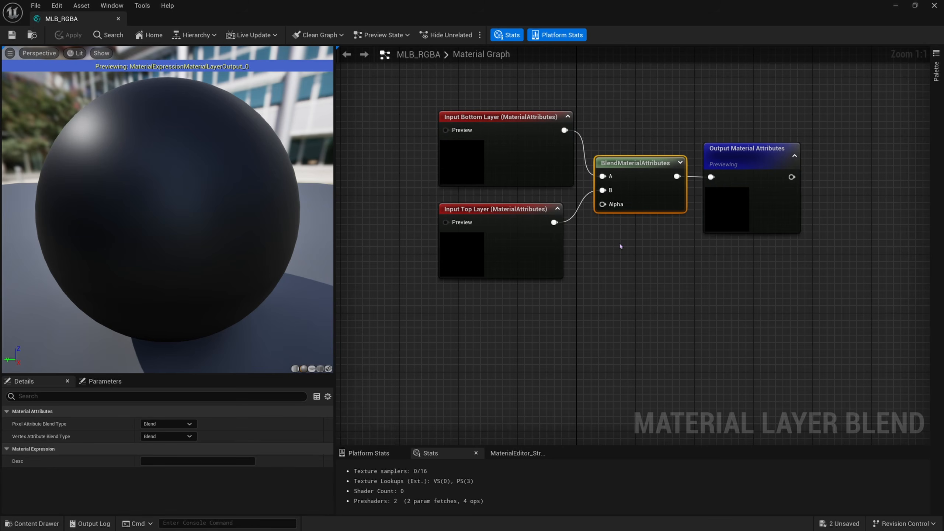
Step: Examine the Input Bottom Layer and Input Top Layer nodes and how they feed the blend node
right_drag(620, 243, 754, 284)
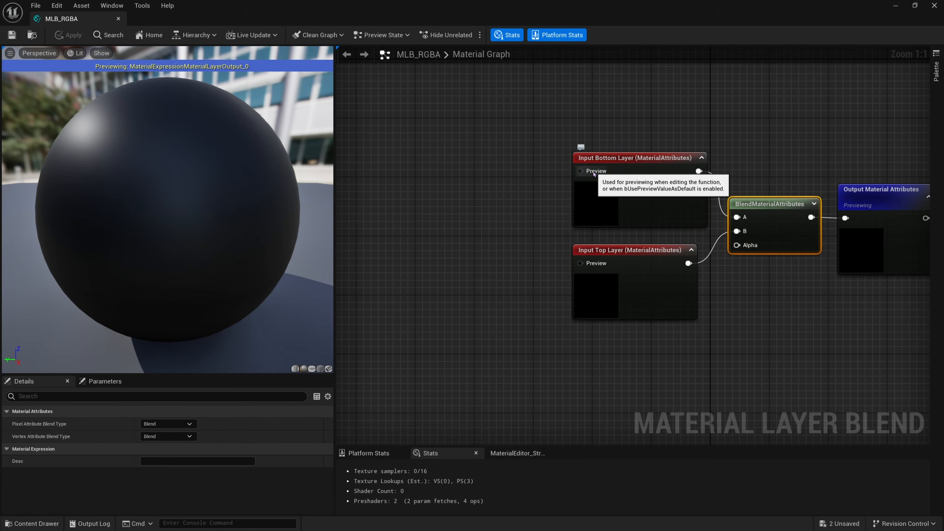
drag(592, 172, 430, 106)
click(407, 174)
drag(584, 266, 402, 201)
click(390, 238)
right_drag(489, 252, 447, 162)
drag(626, 288, 591, 218)
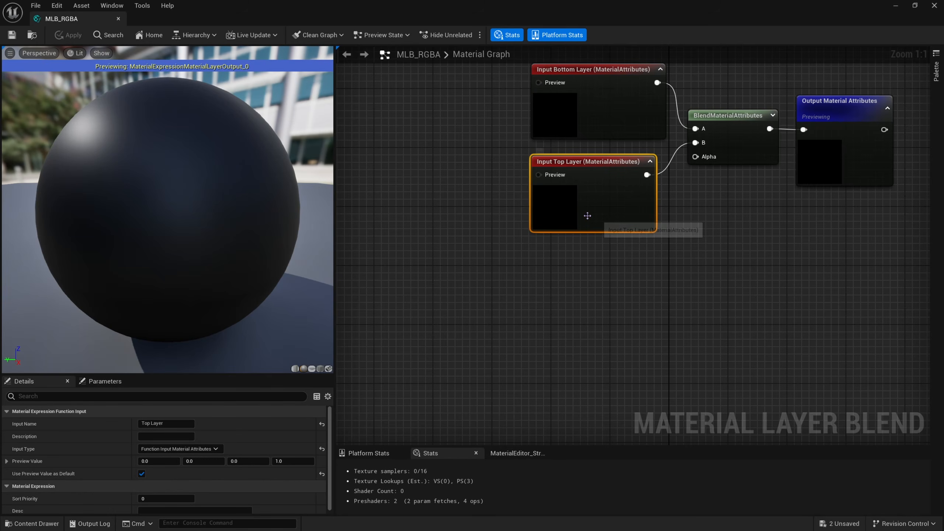
click(603, 319)
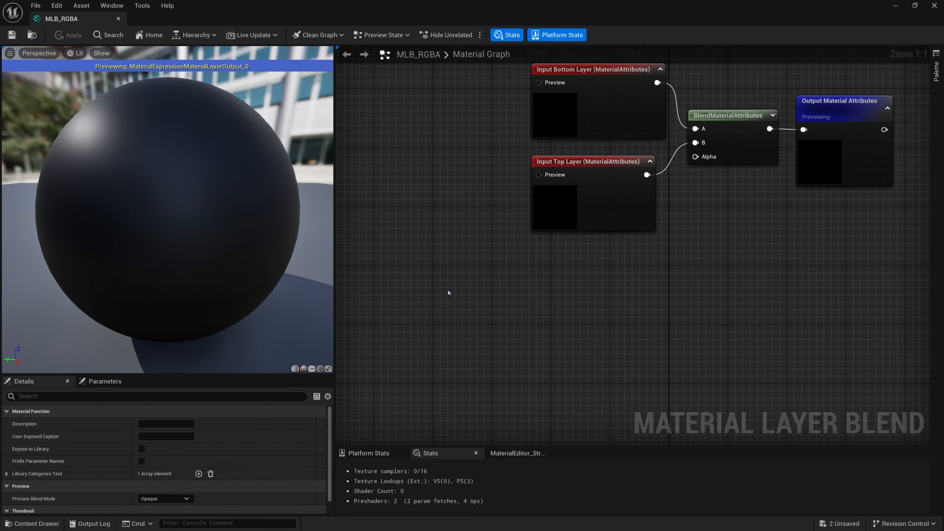
right_drag(541, 277, 460, 310)
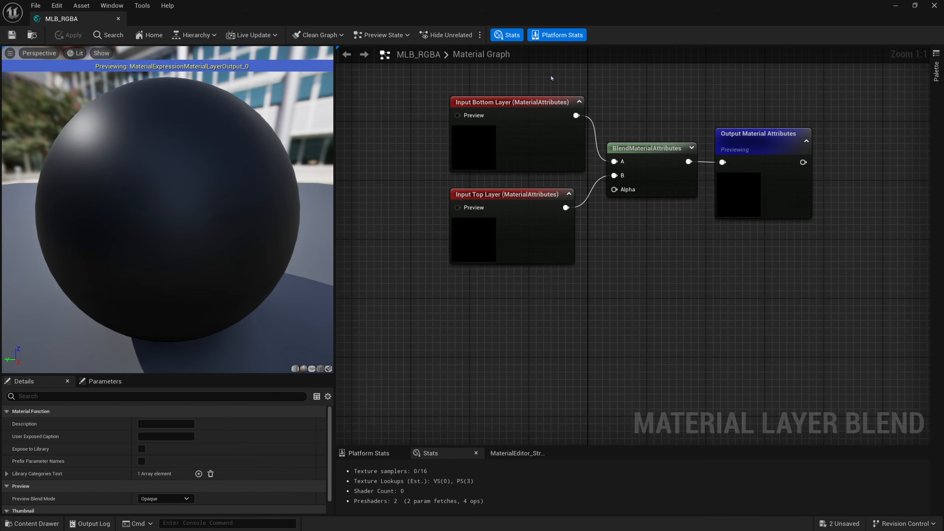
click(539, 118)
click(523, 296)
click(498, 232)
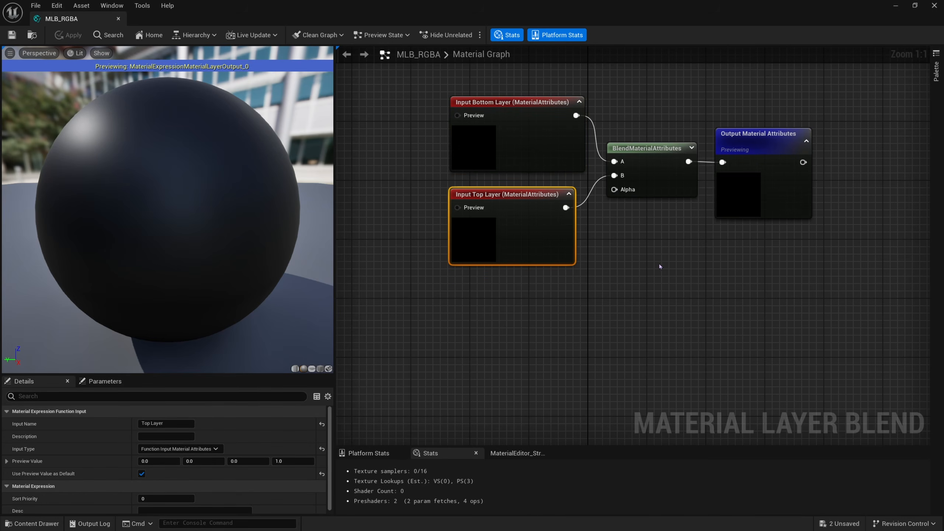
right_drag(630, 201, 604, 171)
drag(587, 160, 563, 373)
click(520, 319)
Step: Add a TextureSampleParameter2D node named RGBA Mask below the Input Top Layer node, with free space beside it
right_drag(589, 312, 574, 276)
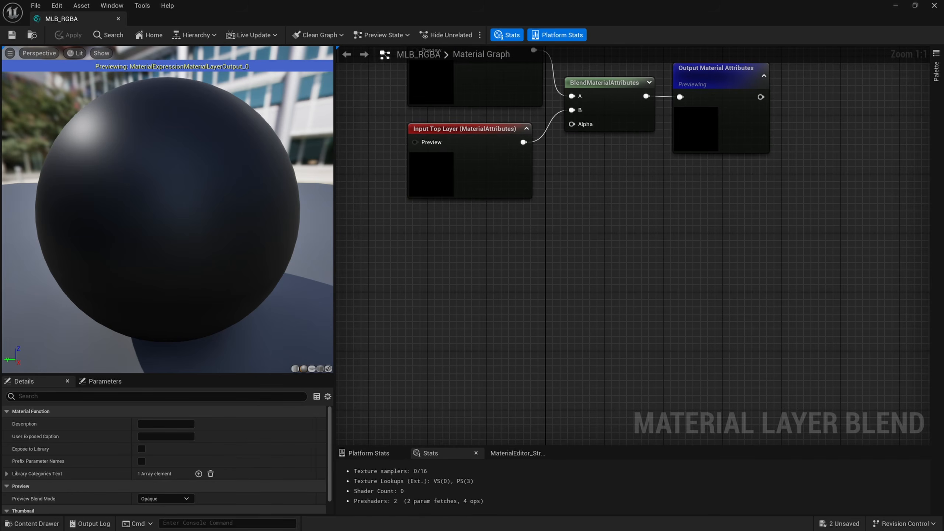
right_drag(525, 248, 588, 260)
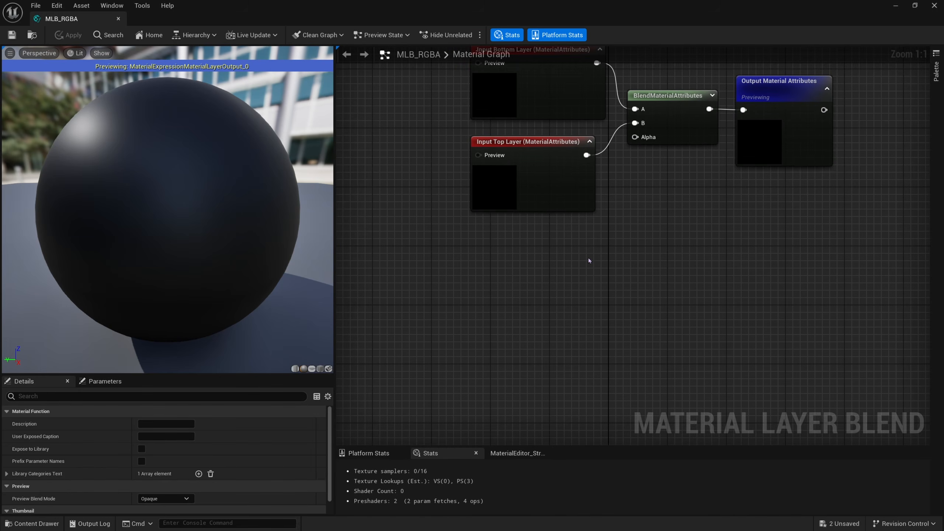
right_click(466, 274)
text(texture s)
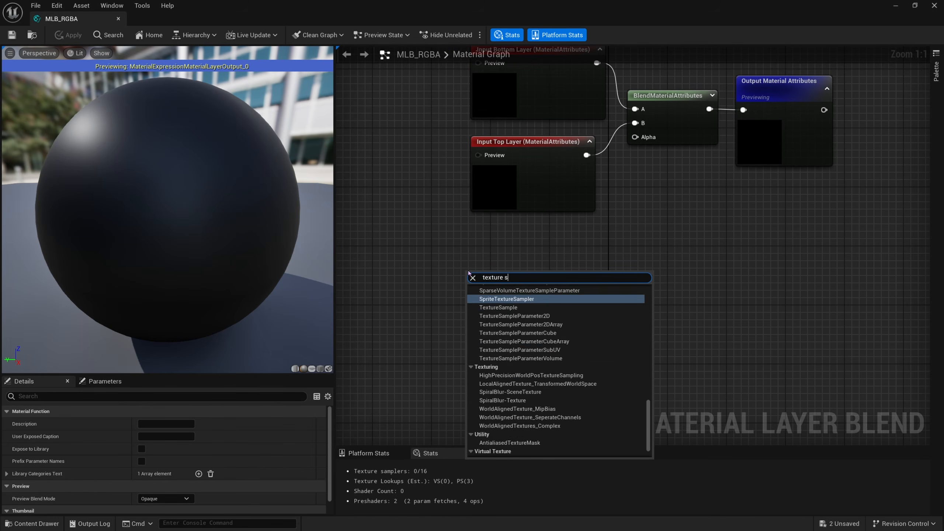
text(ample)
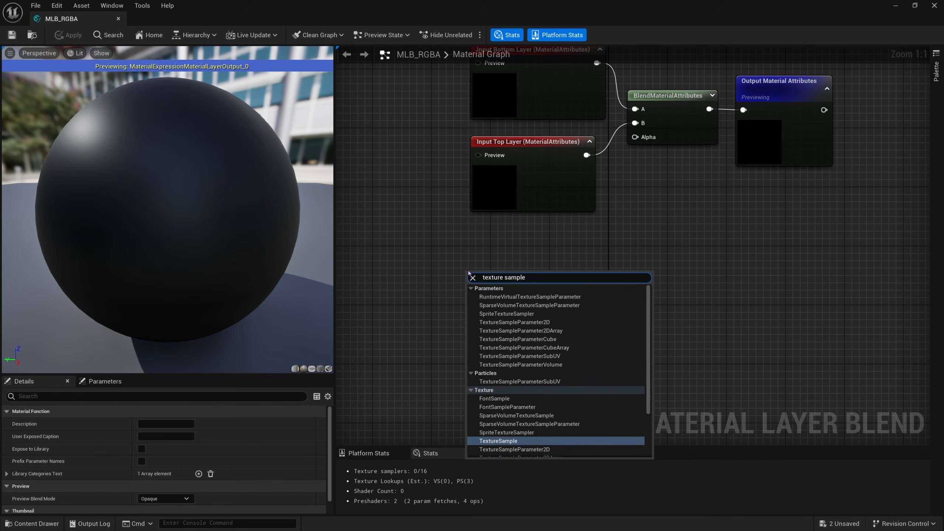
click(541, 322)
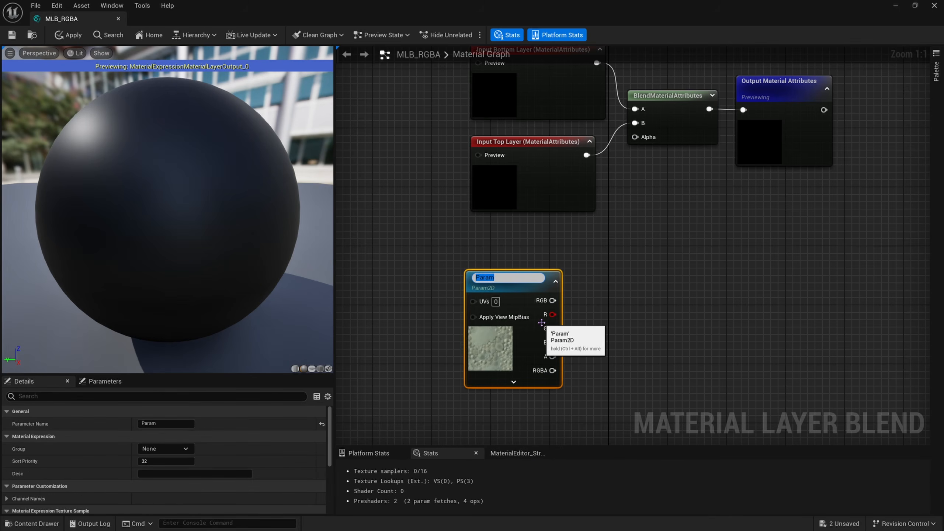
text(RGBA Mask)
key(Return)
right_drag(573, 343, 649, 294)
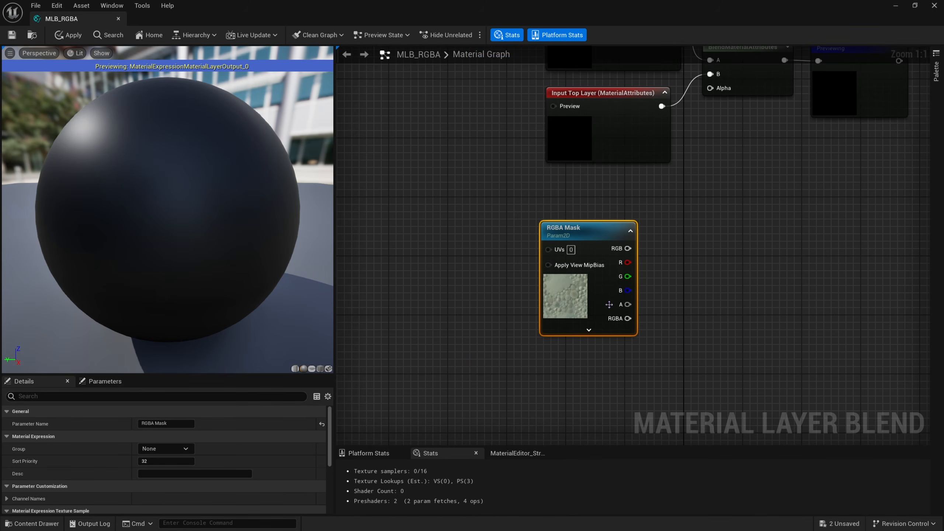
drag(611, 304, 473, 302)
right_drag(585, 276, 567, 317)
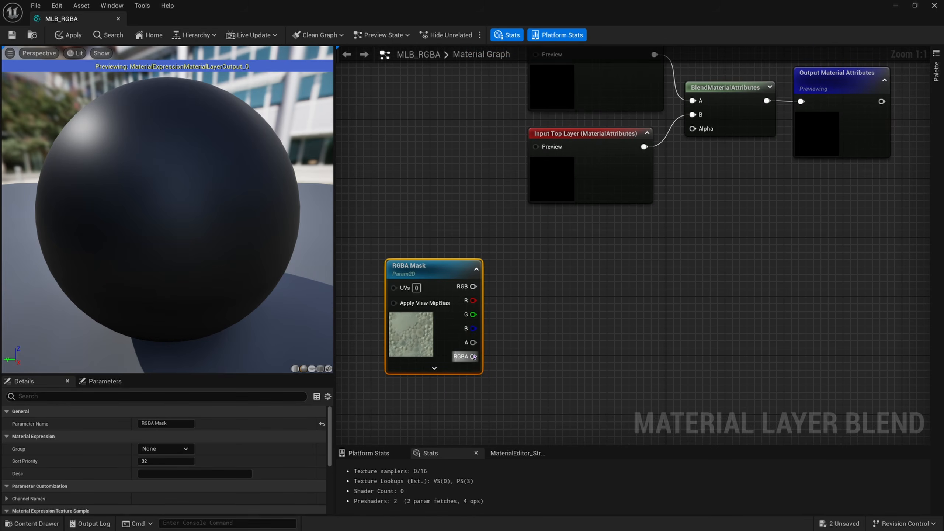
Step: Add a ChannelMaskParameter named Mask Select fed by the RGBA output of the RGBA Mask node
drag(473, 357, 594, 246)
text(ma)
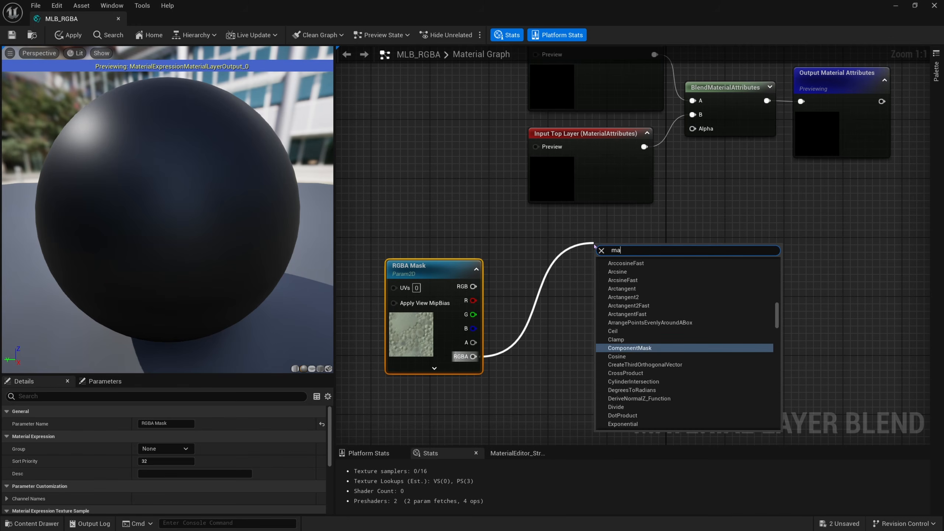
text(sk par)
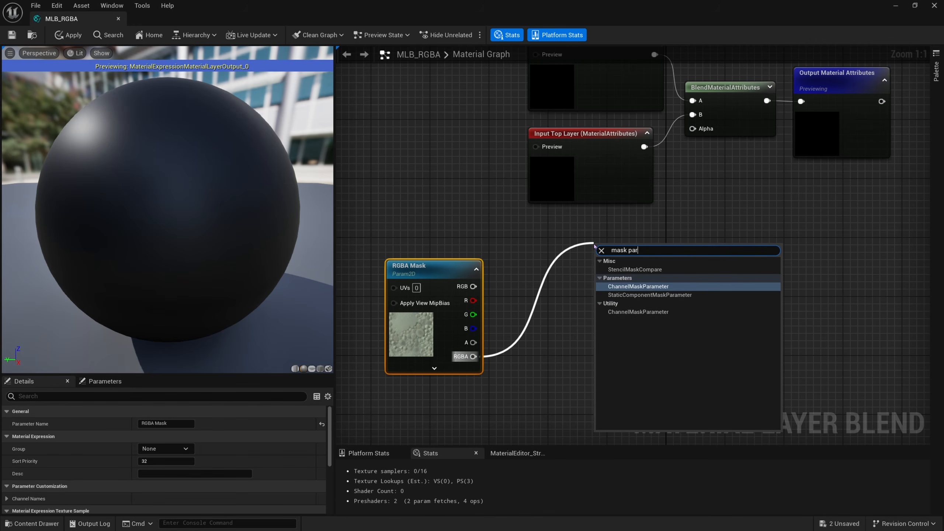
key(Return)
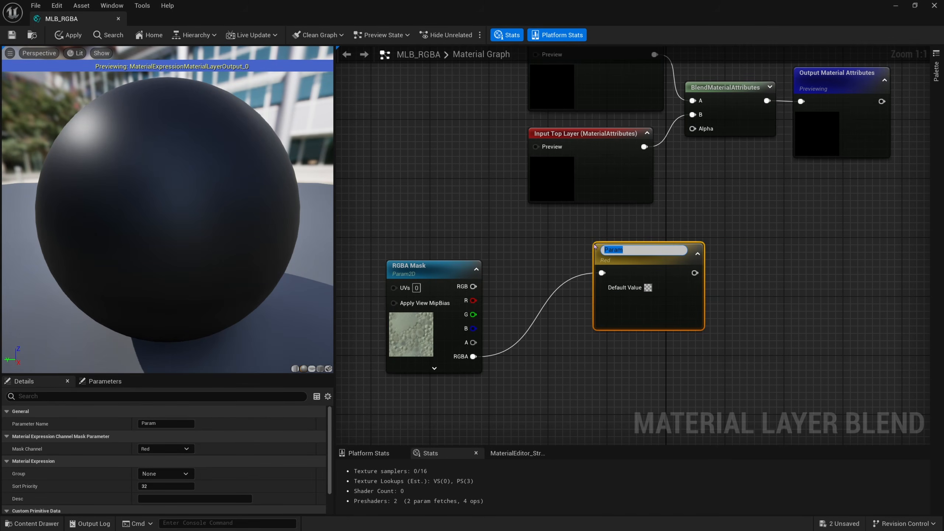
text(Mask Select)
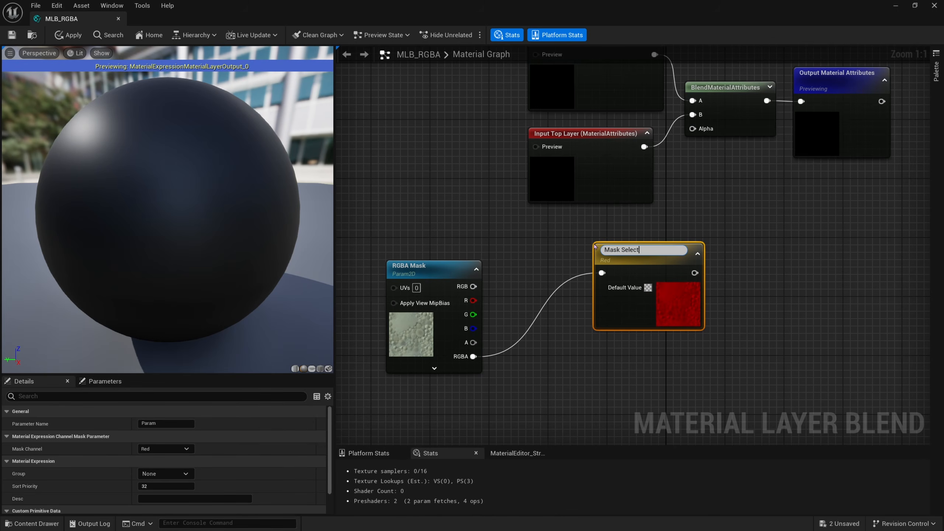
key(Return)
right_drag(662, 336, 621, 318)
drag(628, 299, 580, 330)
Step: Connect the Mask Select output to the Alpha input of BlendMaterialAttributes and align the RGBA Mask node with Mask Select
right_drag(655, 326, 482, 312)
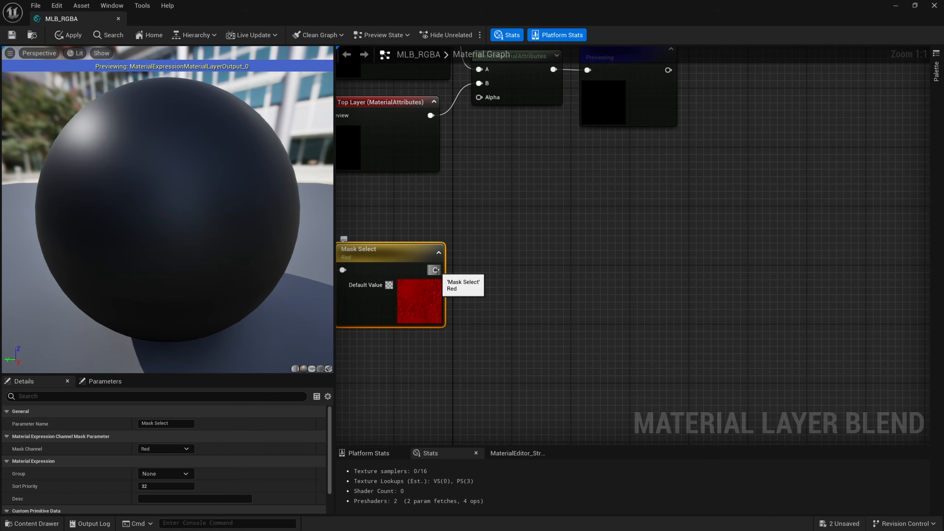
right_drag(446, 278, 512, 287)
drag(502, 279, 584, 263)
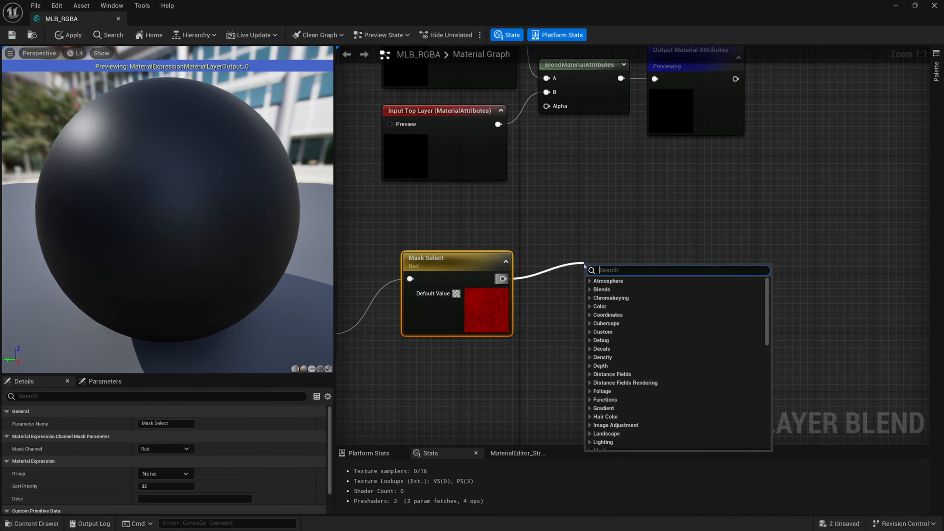
click(576, 251)
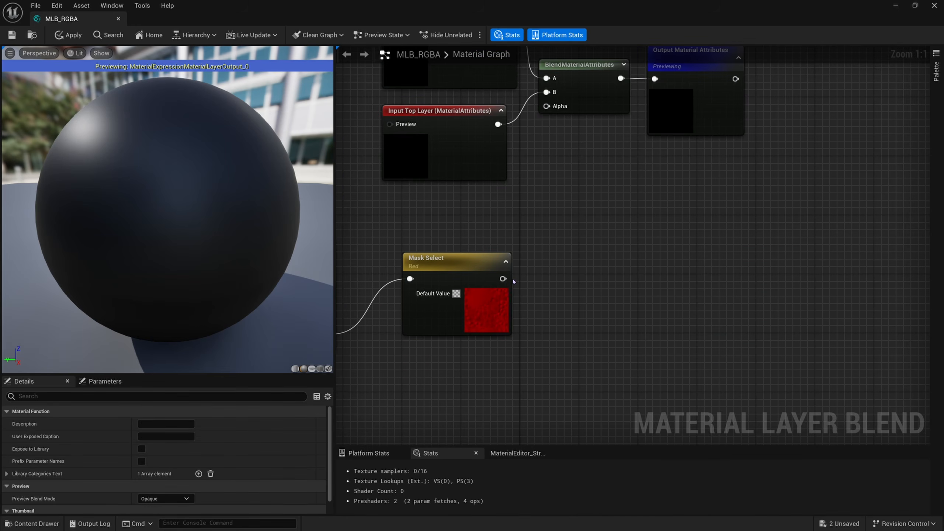
drag(503, 279, 547, 106)
right_drag(546, 105, 672, 97)
click(400, 278)
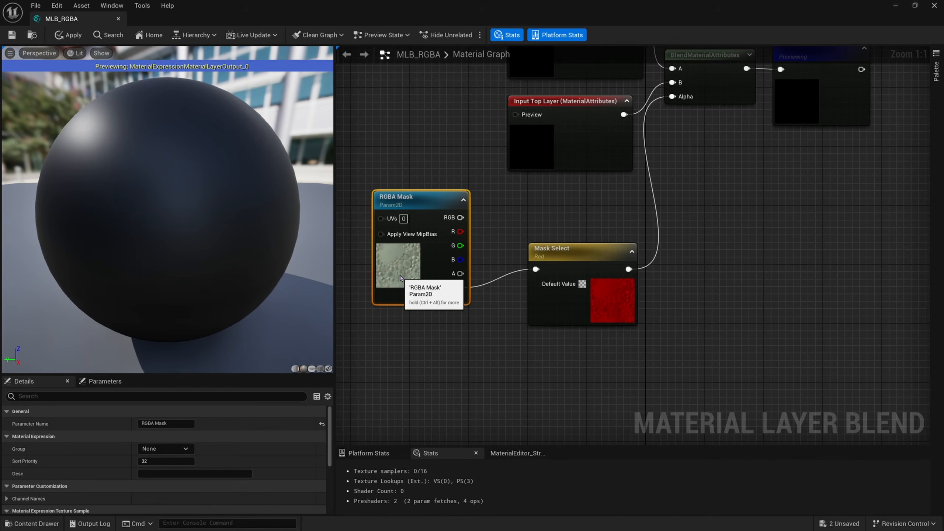
drag(401, 278, 401, 255)
Step: Restore the MLB_RGBA editor to a smaller window over the level and browse to the Content folder
scroll(219, 486, down, 5)
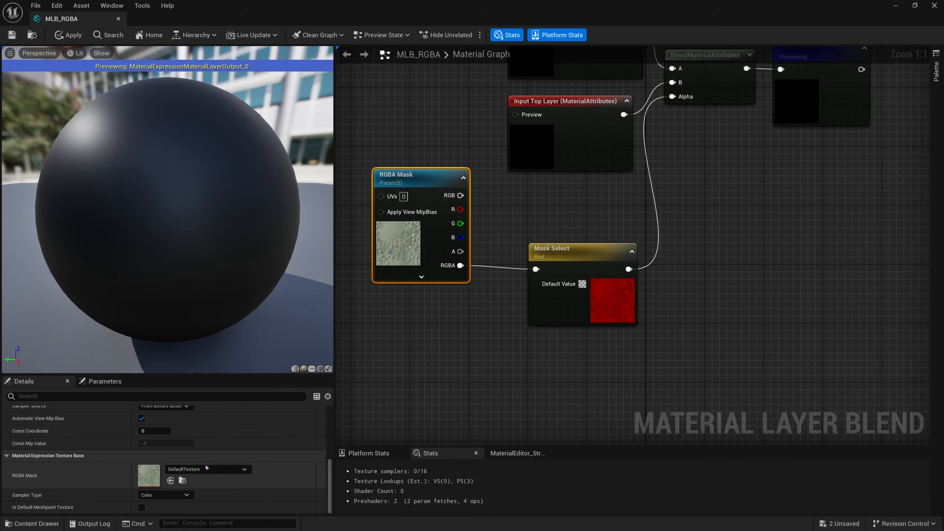
double_click(423, 17)
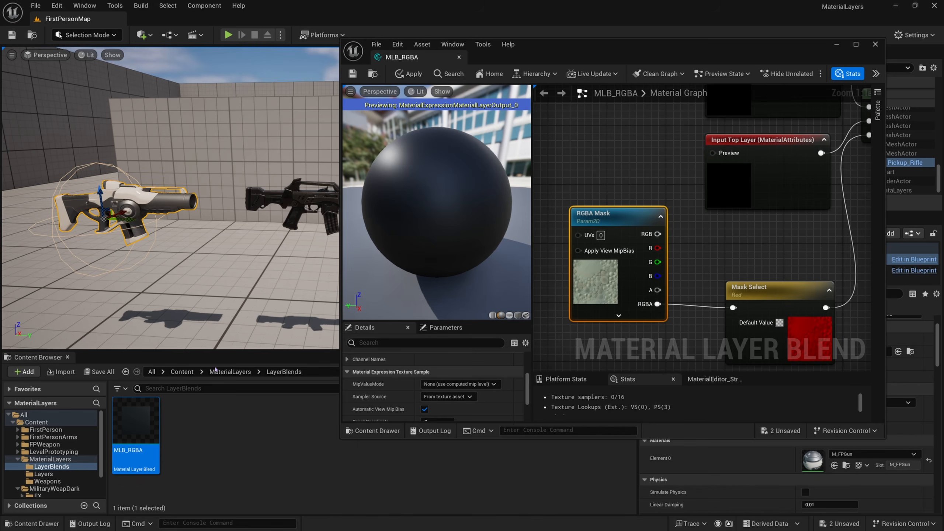
click(182, 371)
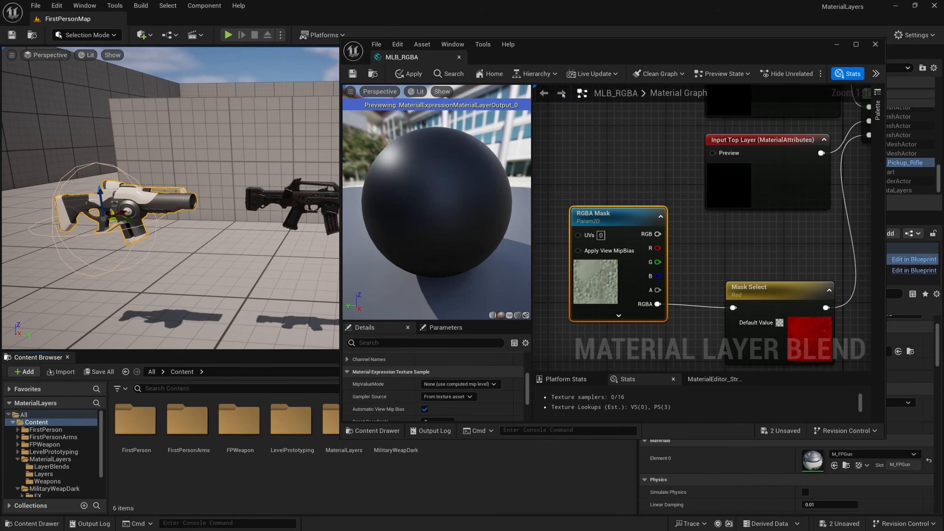
drag(595, 56, 623, 46)
Step: Open the middle assault rifle's material M_AssaultRifle_01 and its parent material M_WeaponMaster_01
click(301, 205)
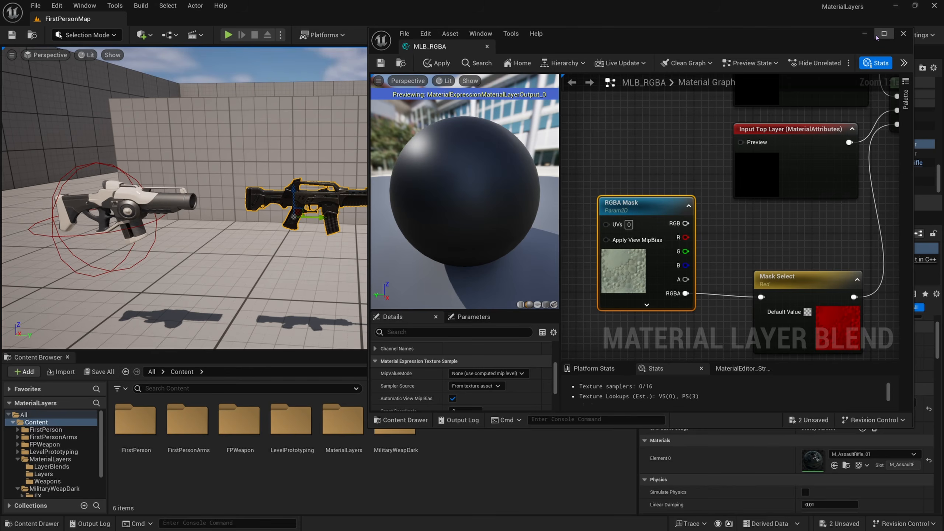
click(865, 34)
double_click(813, 460)
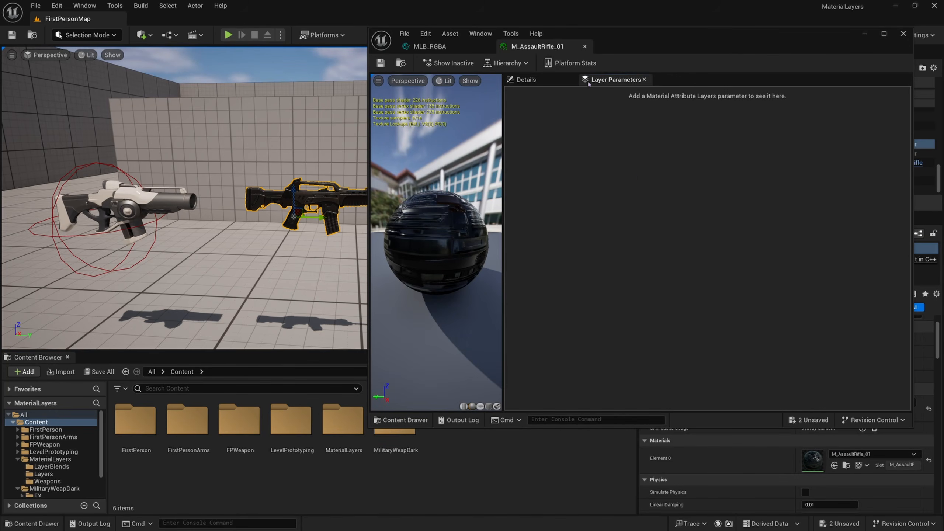
click(563, 80)
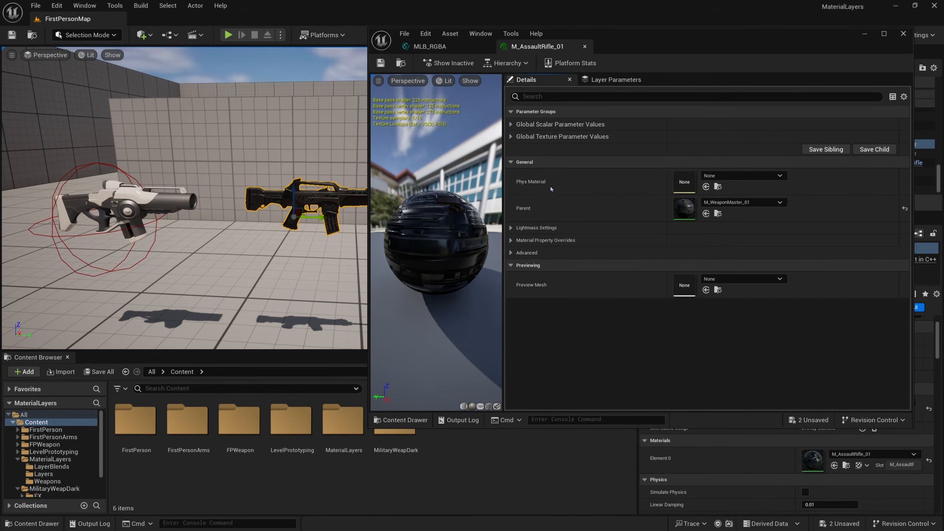
double_click(681, 211)
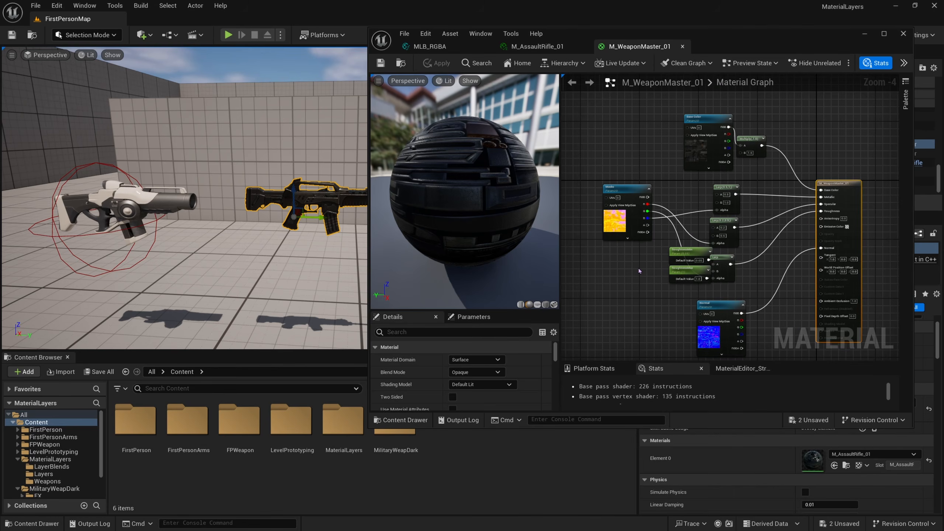
Step: Locate the Masks node's Assault_Rifle_B_Masks texture in the Content Browser and move the material editor window clear of its thumbnail
click(628, 230)
scroll(494, 384, down, 10)
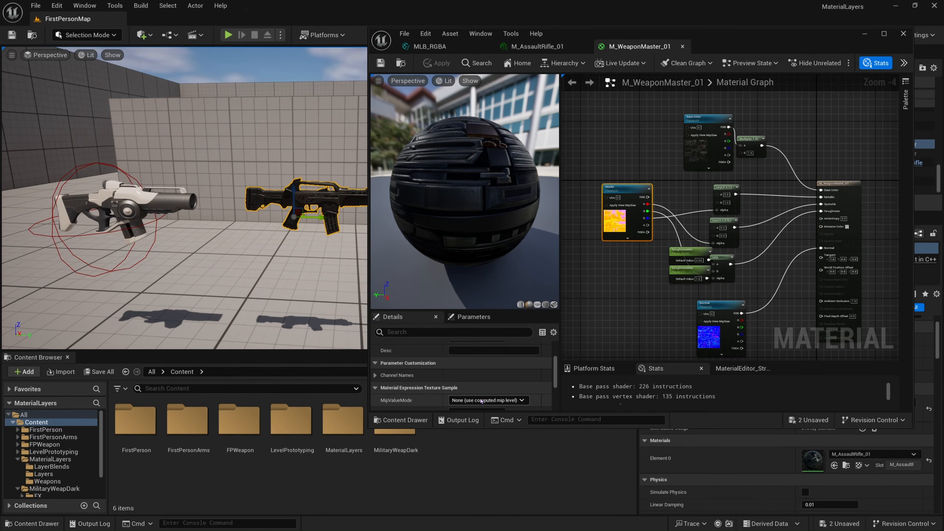
click(493, 383)
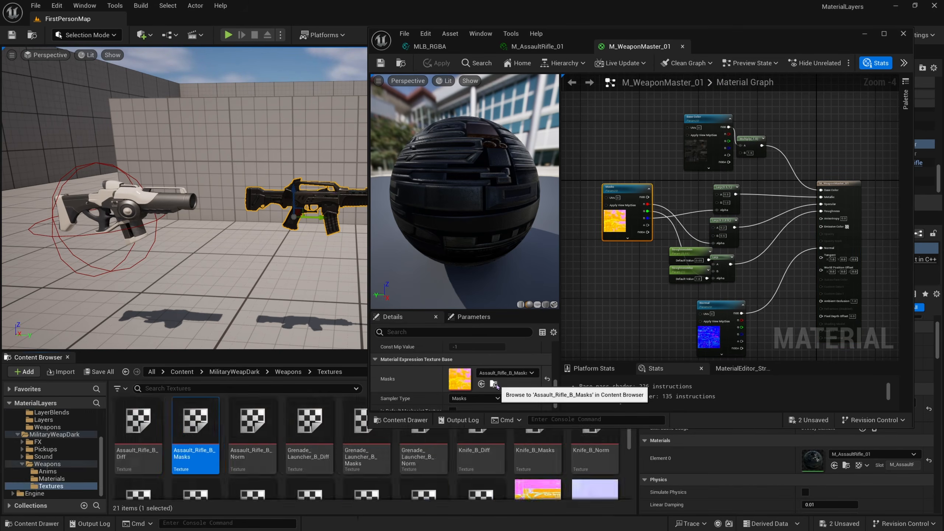
drag(722, 50, 767, 40)
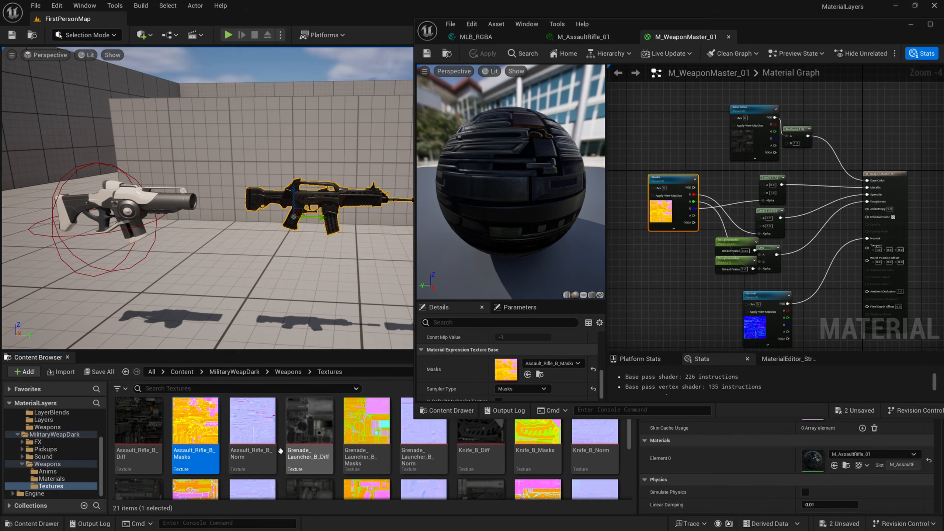
mouse_move(209, 430)
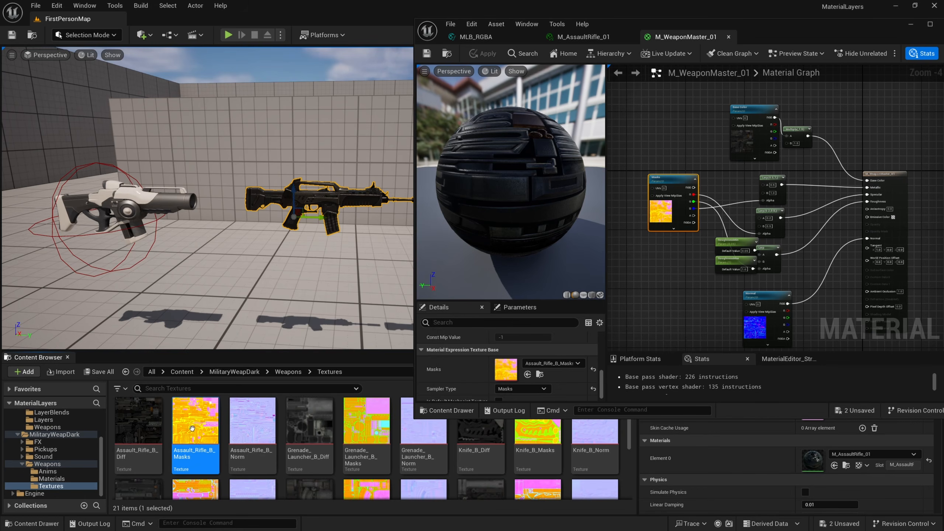
Step: Assign the selected Assault_Rifle_B_Masks texture to the RGBA Mask parameter in MLB_RGBA
click(487, 39)
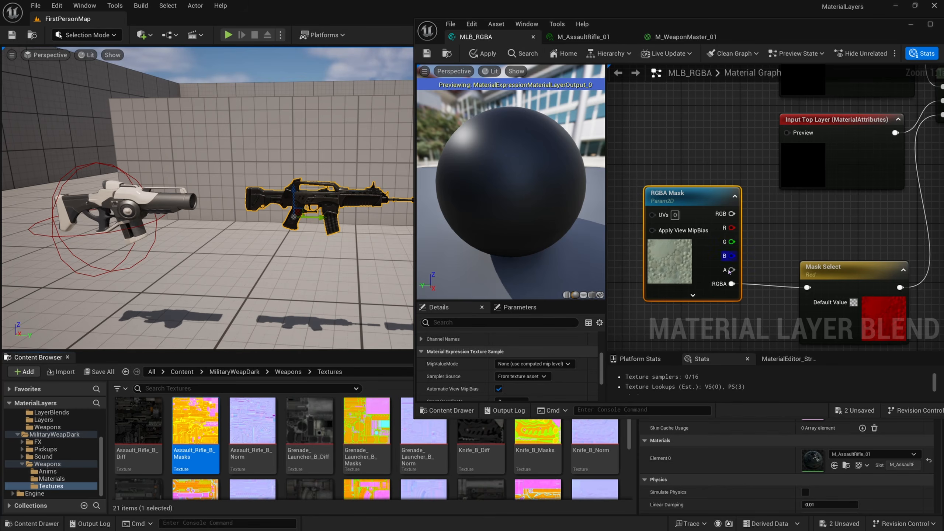
scroll(551, 369, down, 3)
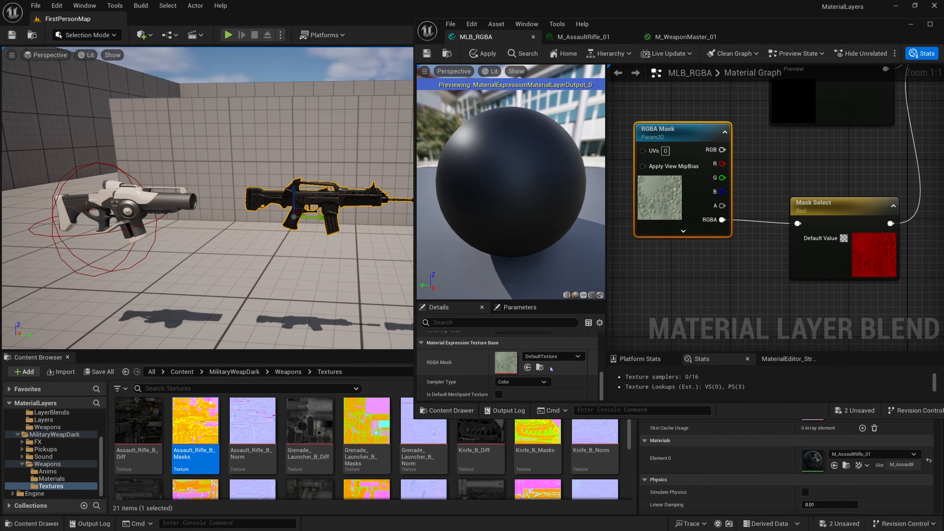
click(528, 367)
drag(195, 423, 645, 261)
right_click(688, 263)
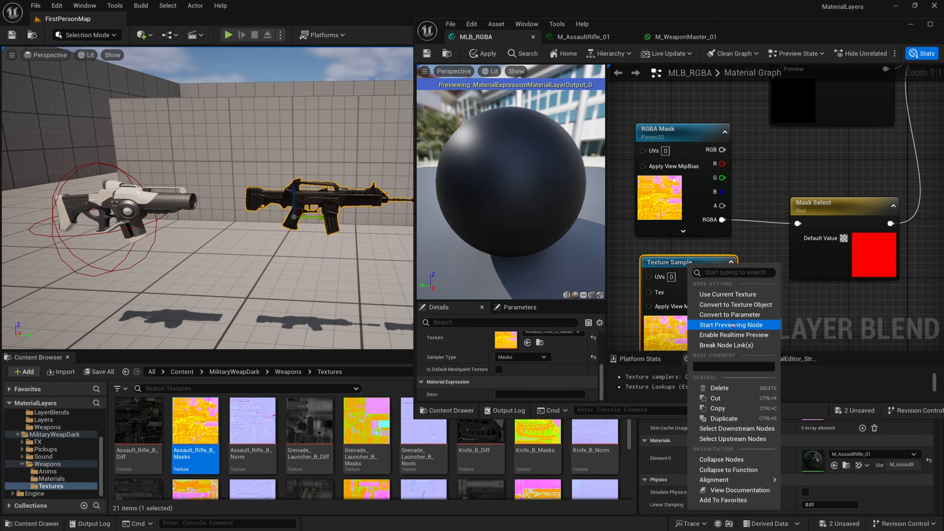
click(751, 304)
click(698, 295)
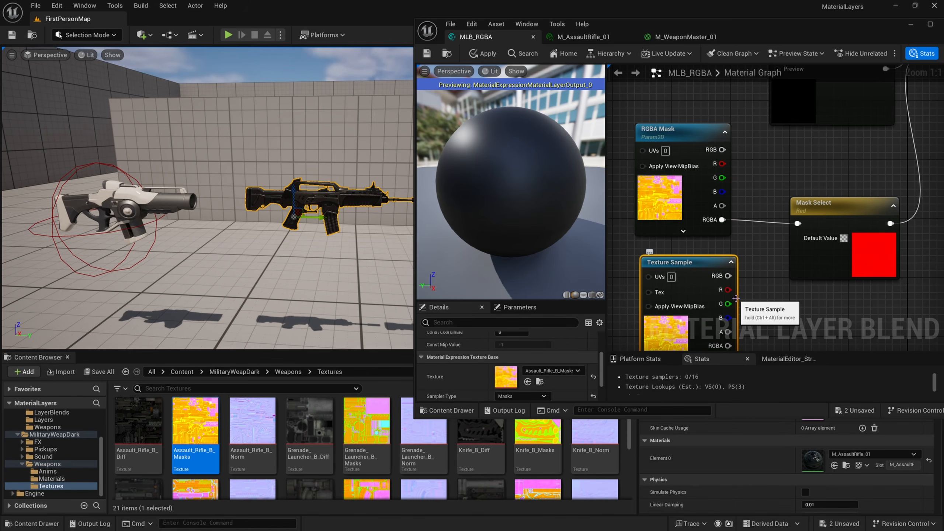
key(Delete)
Step: Reposition the RGBA Mask node lower so that it sits beside the Mask Select node
right_drag(755, 243, 747, 246)
drag(656, 213, 671, 272)
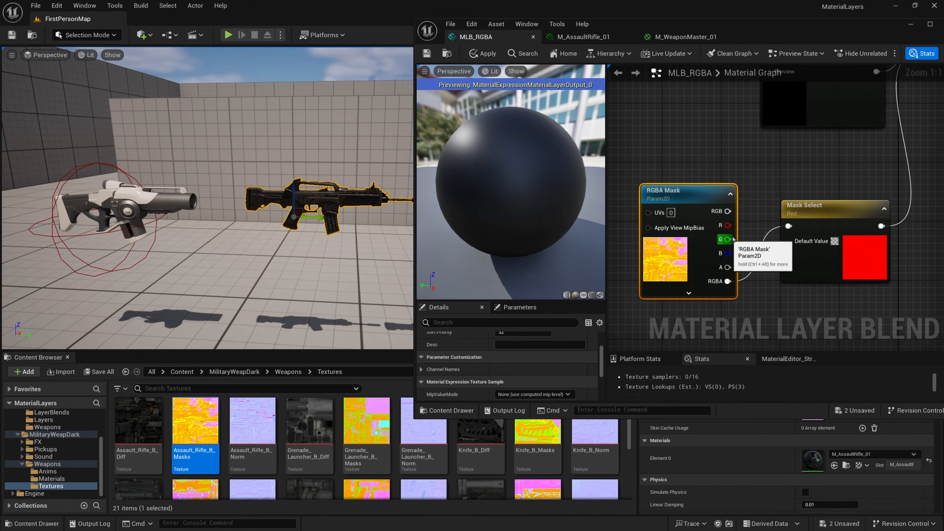
right_drag(725, 238, 694, 204)
scroll(722, 174, down, 1)
right_drag(720, 164, 725, 225)
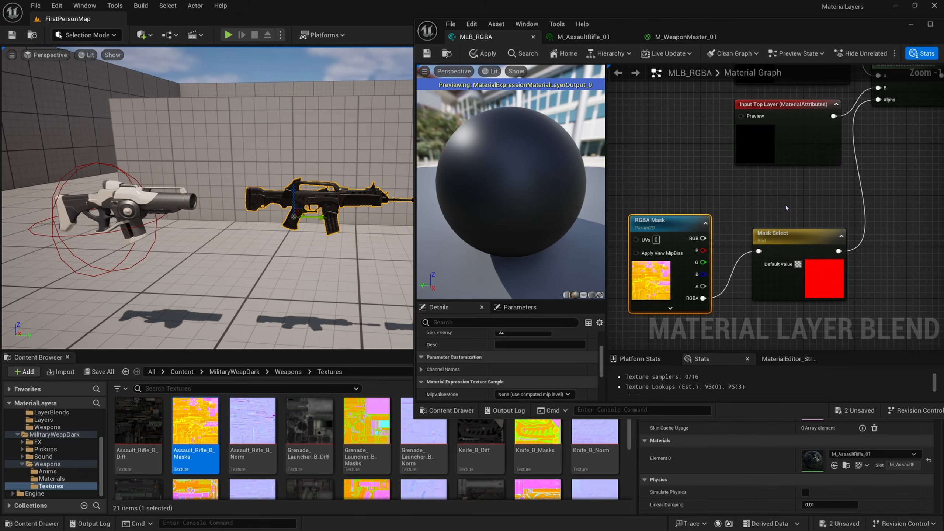
drag(787, 209, 699, 275)
right_drag(728, 279, 719, 241)
Step: Assign both the RGBA Mask and Mask Select parameters to a group named Mask and maximize the MLB_RGBA editor window
click(651, 184)
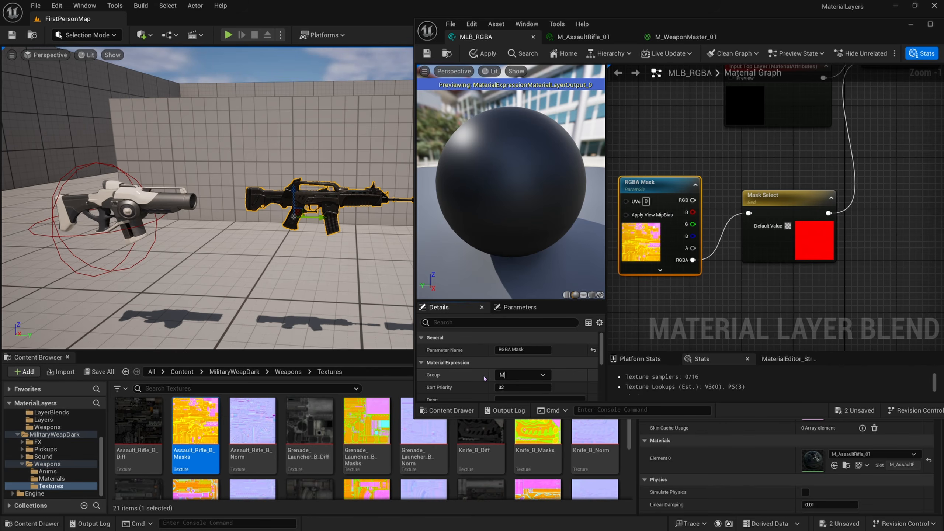
click(768, 196)
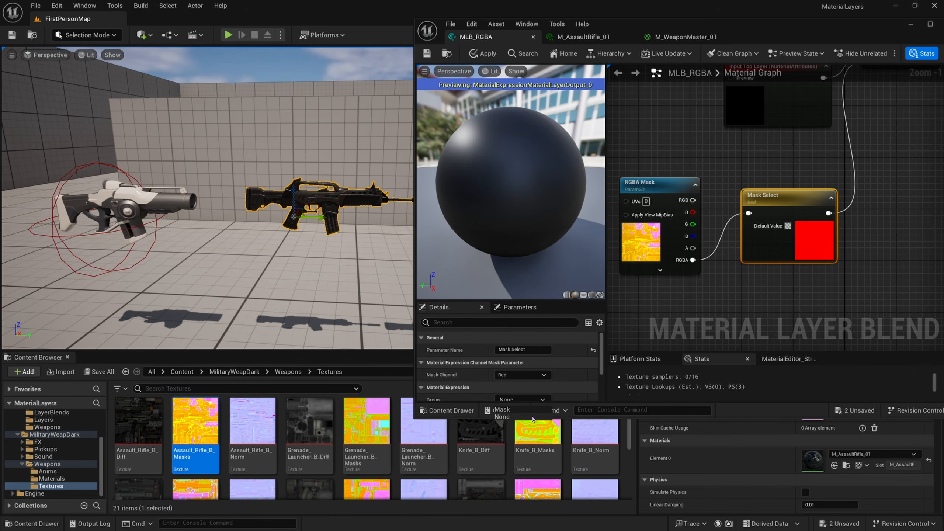
double_click(814, 24)
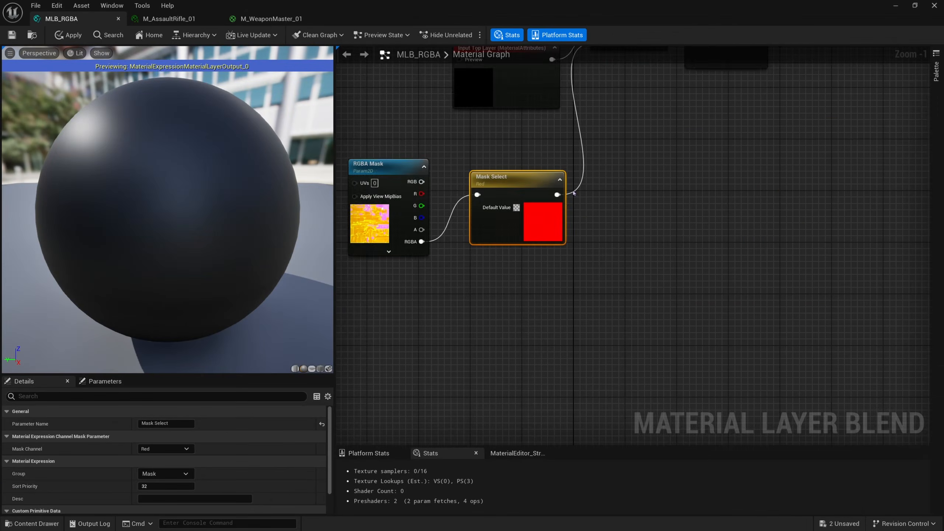
right_drag(368, 171, 486, 172)
click(486, 172)
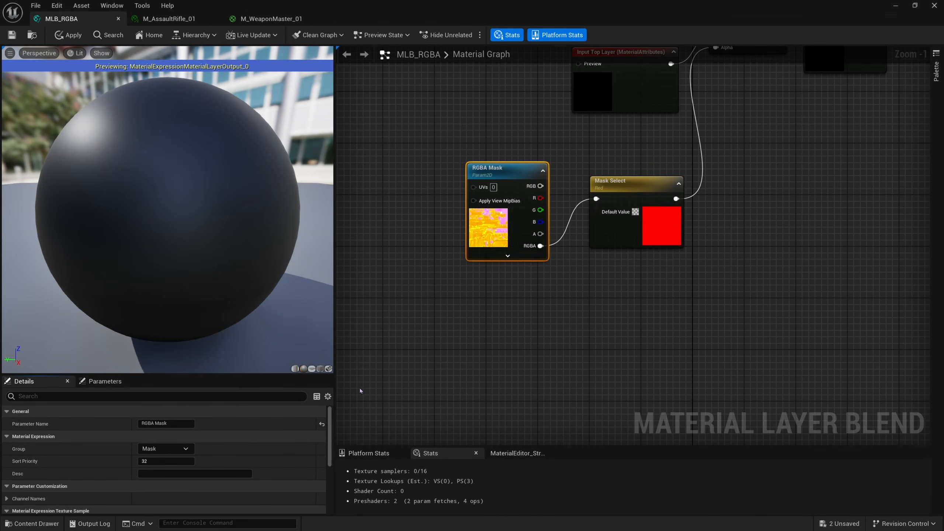
click(621, 208)
click(187, 474)
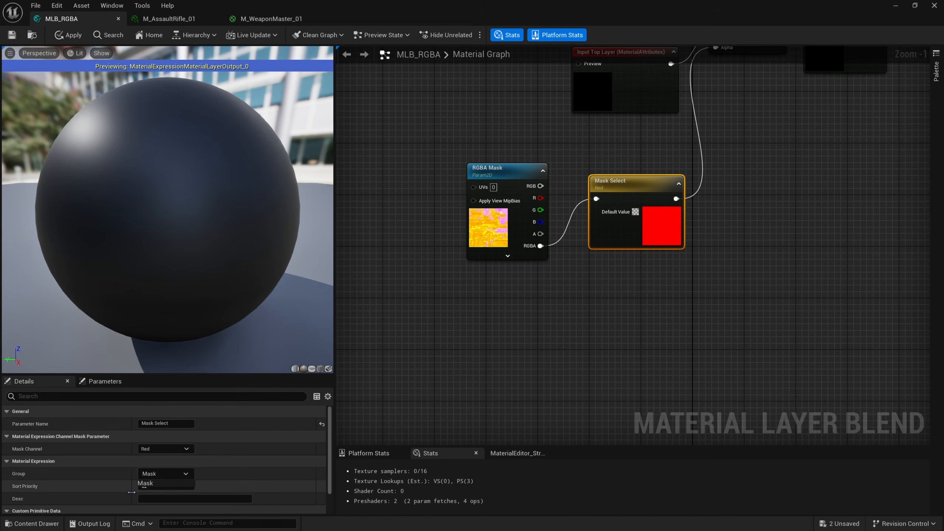
click(440, 368)
Step: Enlarge the details area for the RGBA Mask node and open its assigned Assault_Rifle_B_Masks texture
right_drag(575, 269, 572, 350)
click(503, 292)
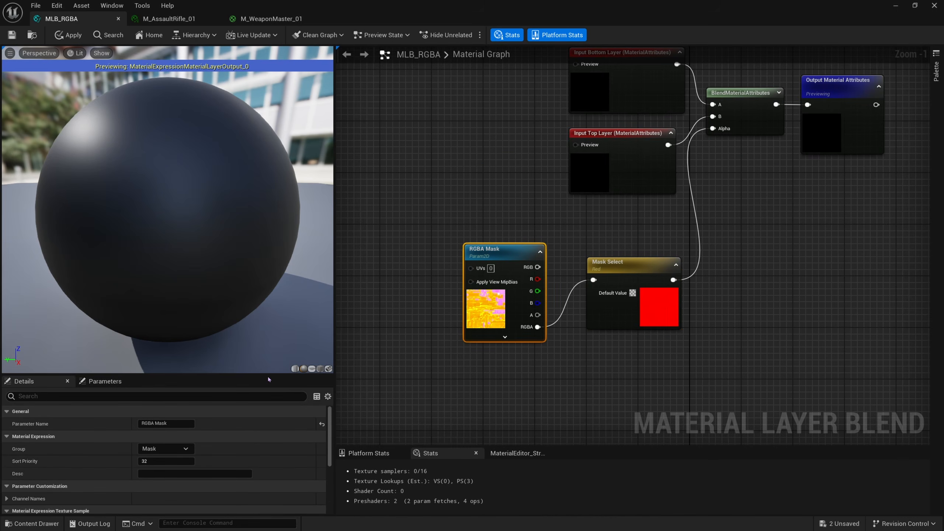
drag(268, 374, 261, 292)
scroll(226, 459, down, 3)
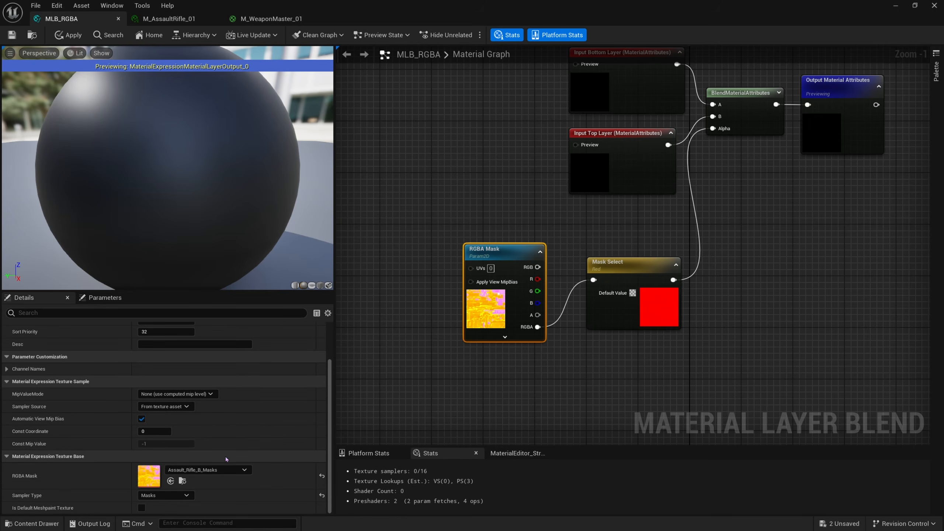
double_click(149, 477)
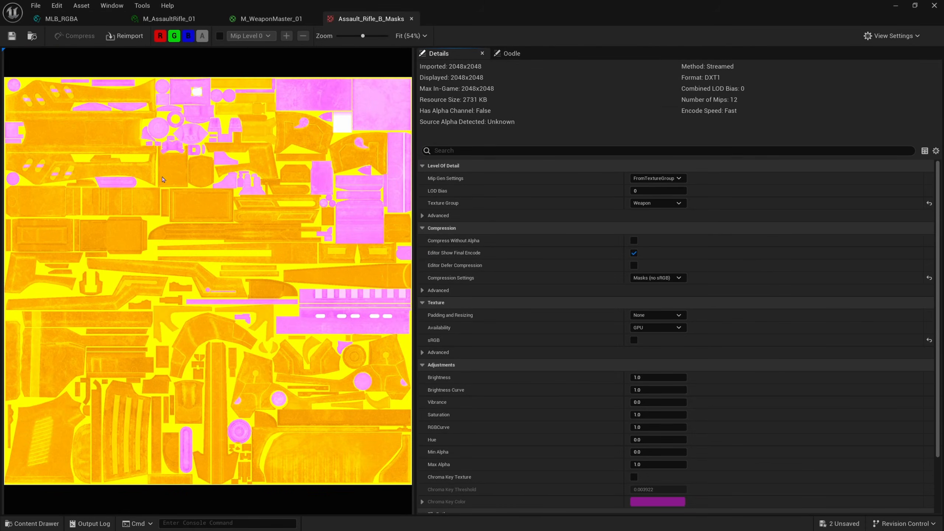
Step: Examine the red, green and blue channels of Assault_Rifle_B_Masks one at a time
click(188, 36)
click(174, 36)
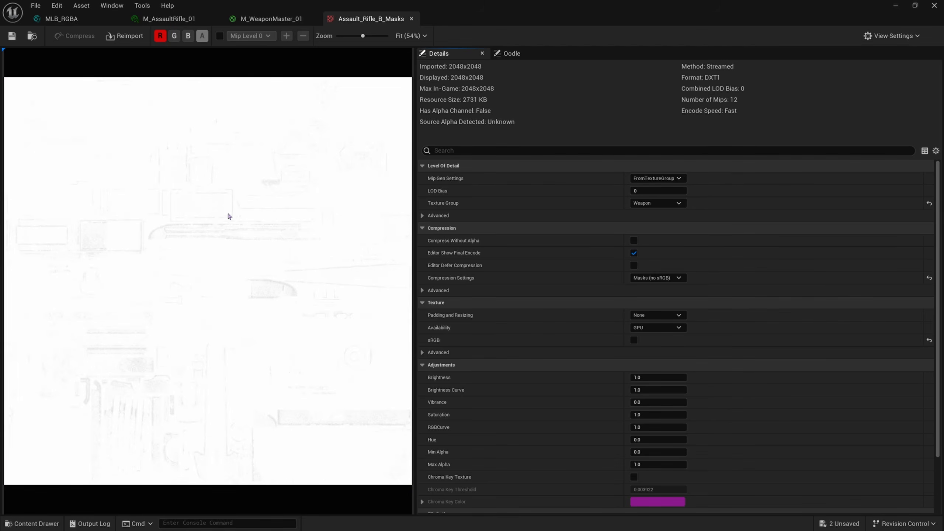
scroll(219, 275, up, 1)
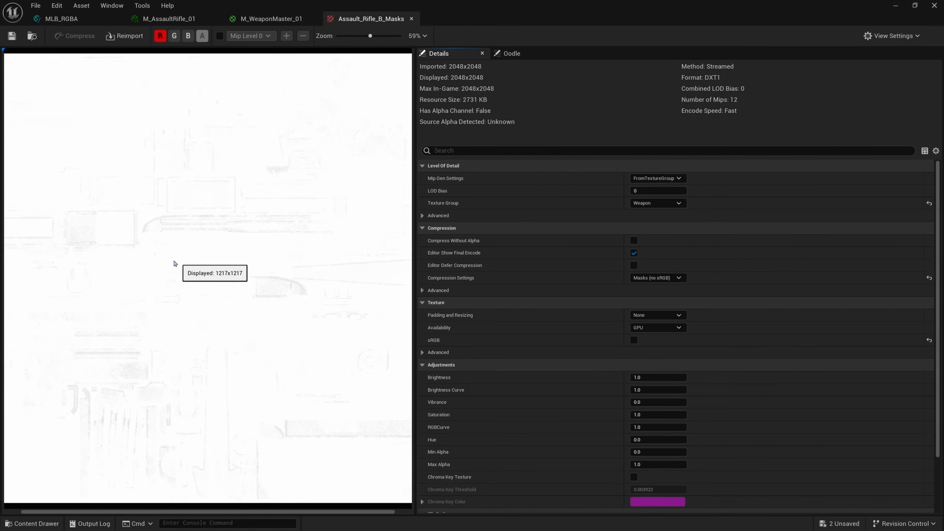
click(175, 36)
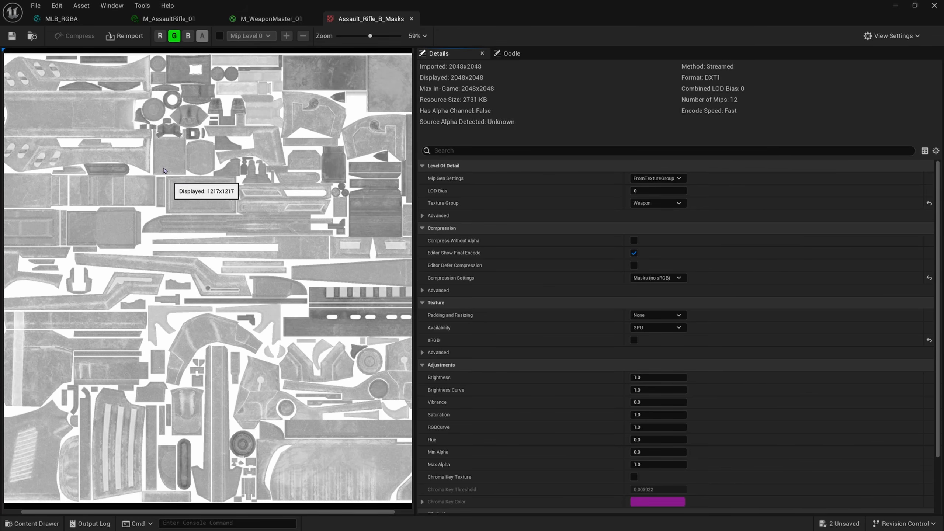
click(175, 36)
click(188, 36)
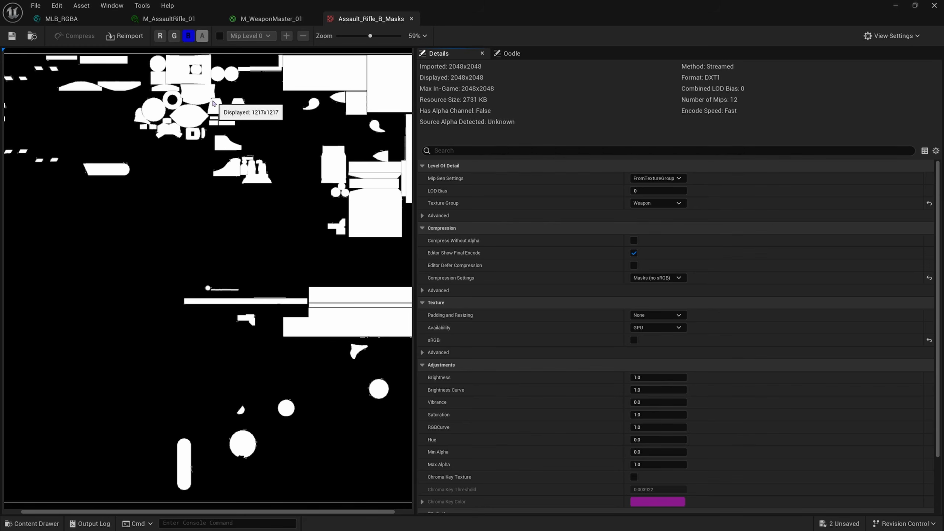
scroll(292, 95, up, 1)
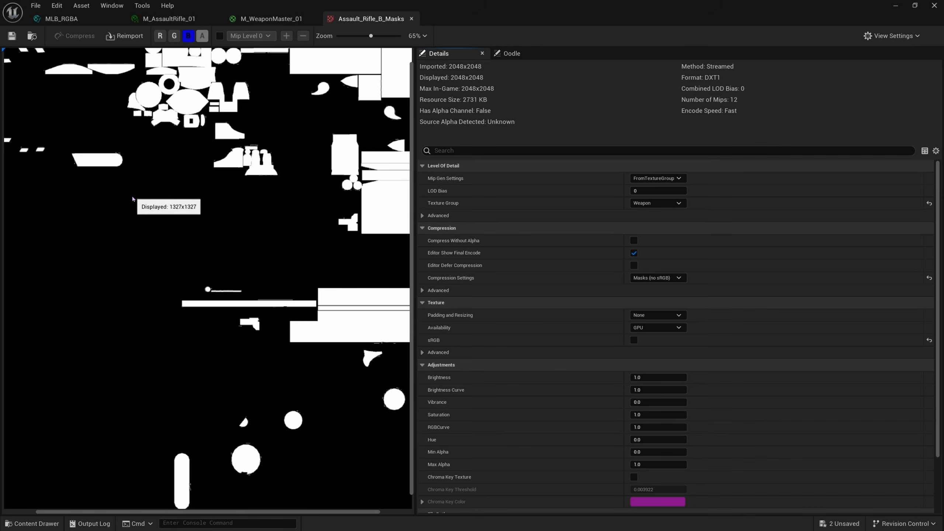
scroll(131, 193, down, 1)
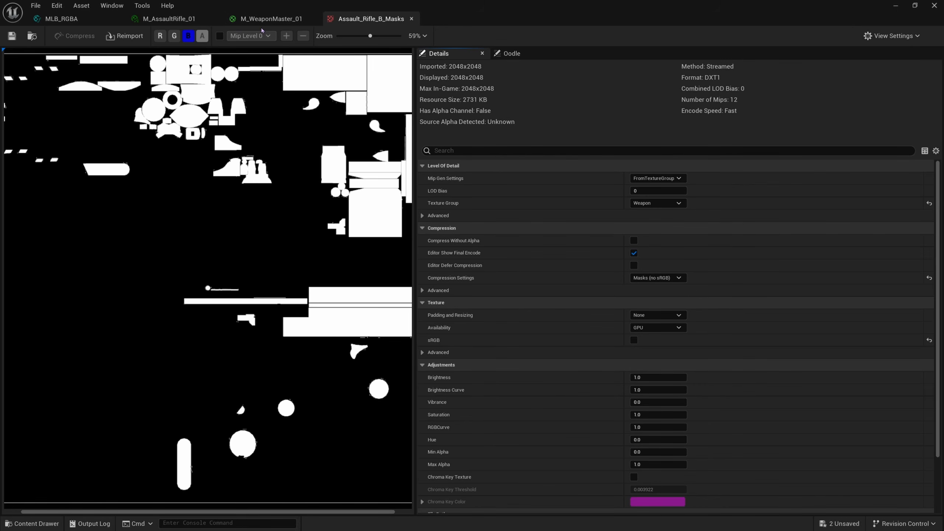
Step: Set Mask Select's mask channel to Blue in MLB_RGBA and compare it with the blue channel of Assault_Rifle_B_Masks
click(93, 26)
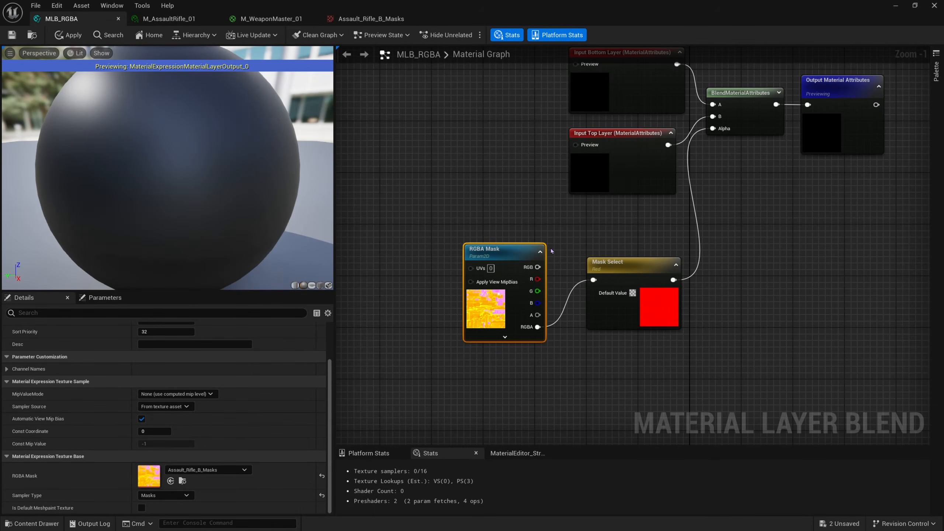
click(625, 265)
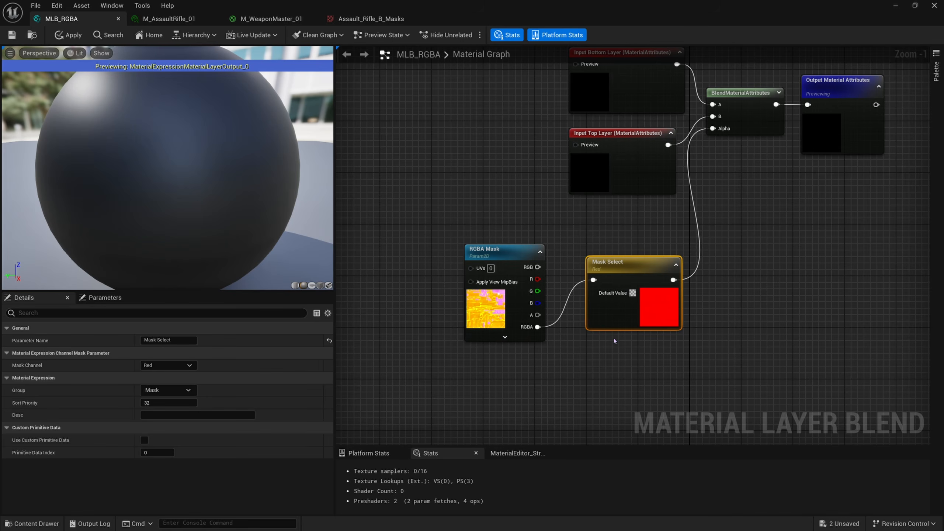
click(187, 365)
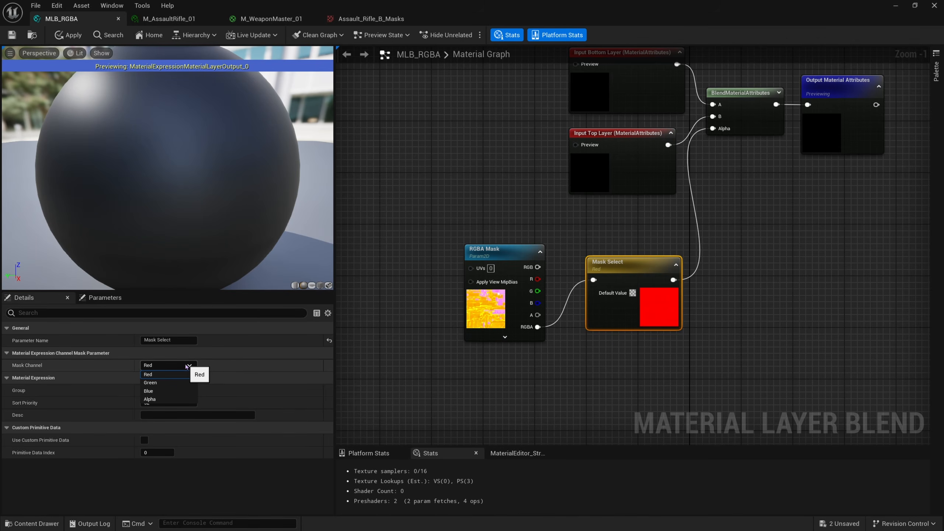
click(153, 391)
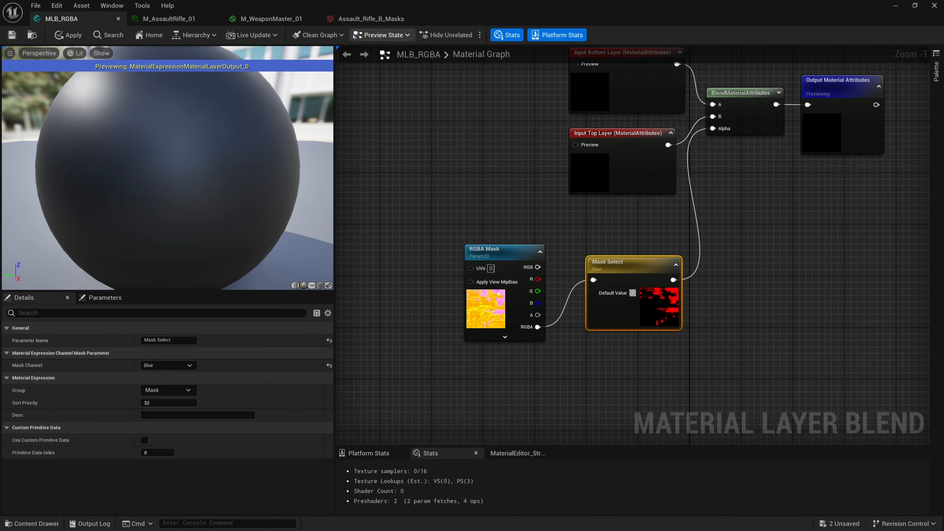
click(390, 20)
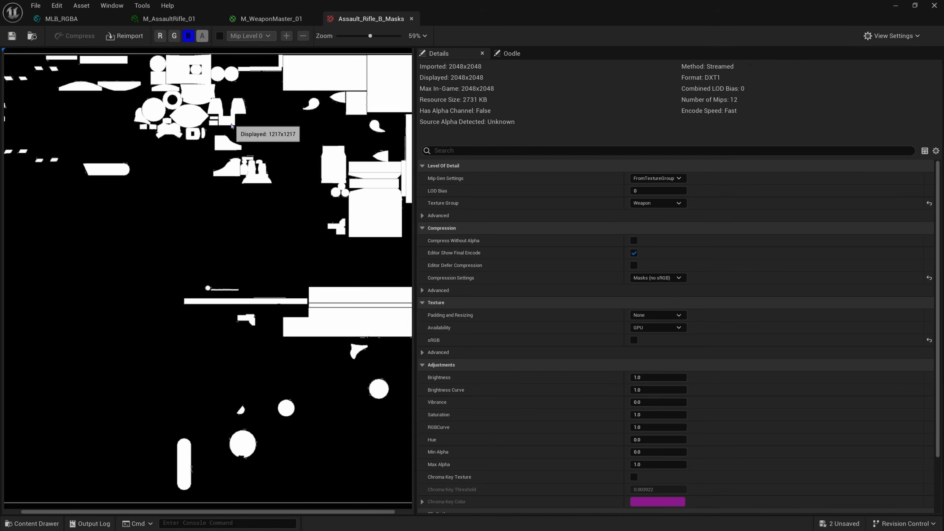
scroll(227, 127, down, 1)
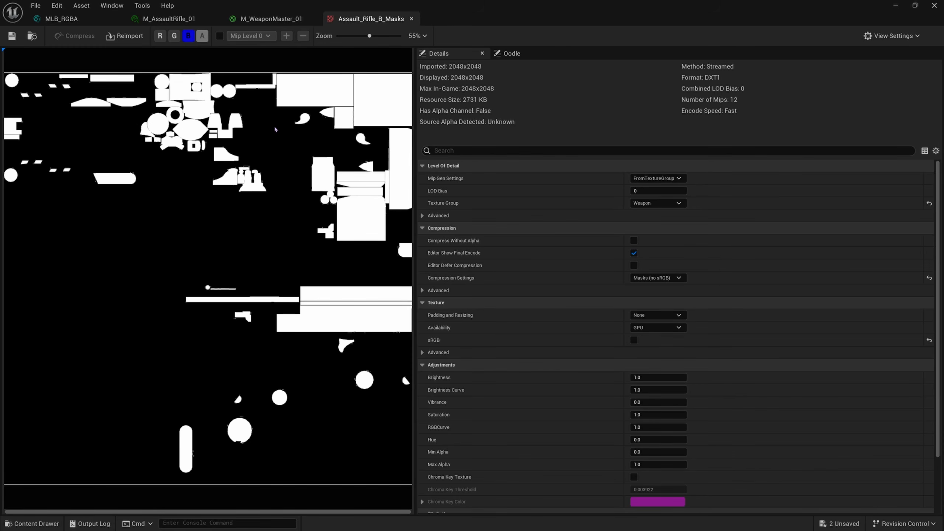
click(65, 22)
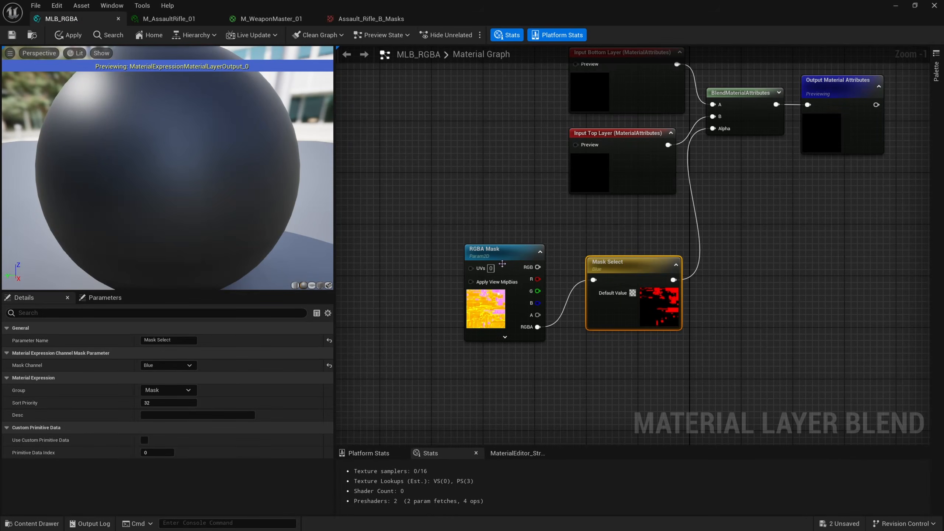
Step: Save MLB_RGBA and close the M_AssaultRifle_01, M_WeaponMaster_01 and Assault_Rifle_B_Masks editors
right_drag(628, 241, 532, 205)
drag(533, 205, 410, 323)
right_drag(410, 324, 446, 385)
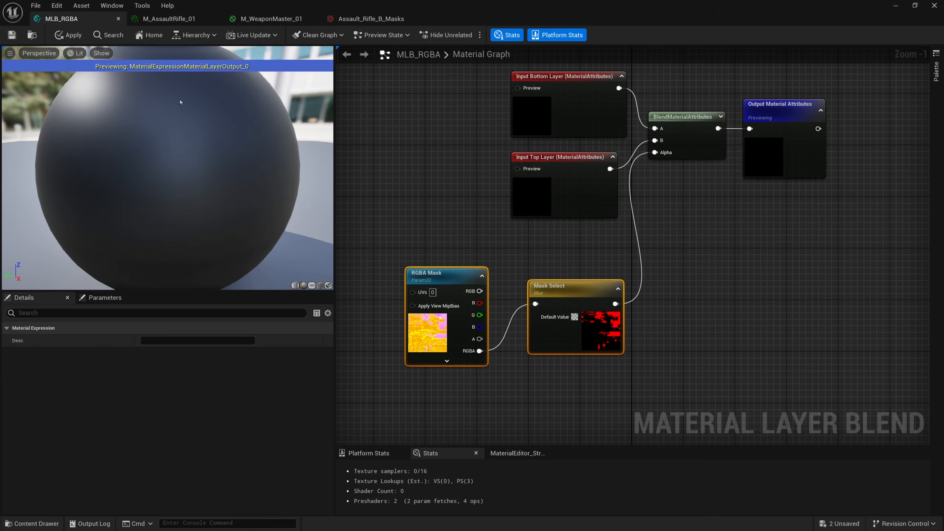
click(17, 34)
click(217, 18)
click(217, 18)
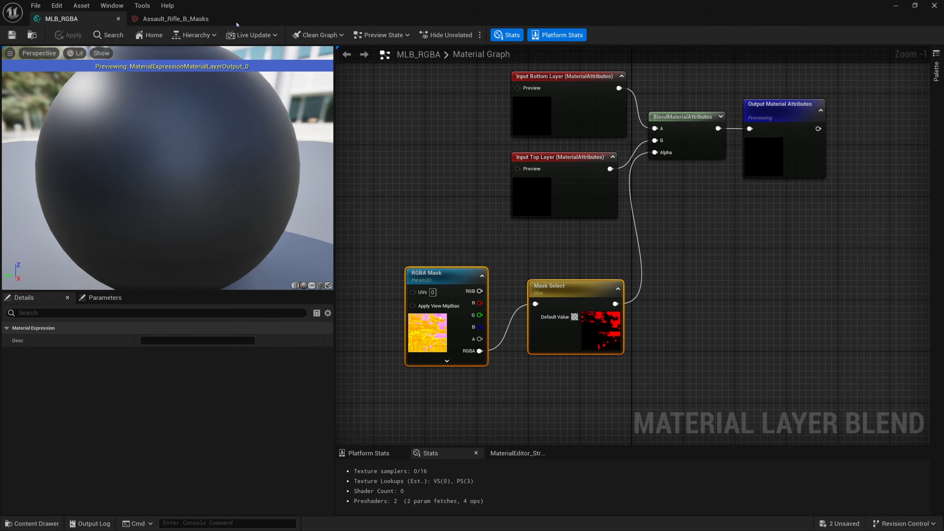
click(216, 18)
Step: Return to the level editor, enlarge the content browser area and locate MLB_RGBA in the MaterialLayers/LayerBlends folder
click(896, 6)
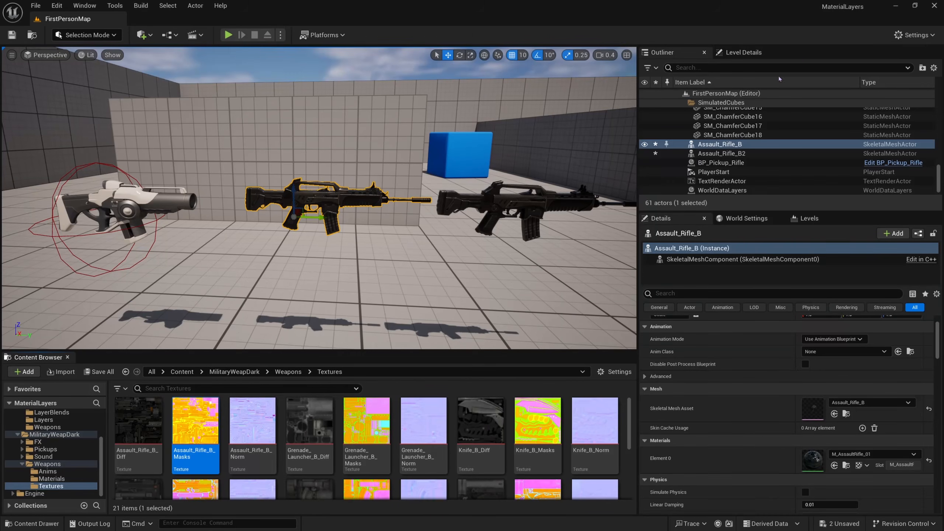
click(182, 372)
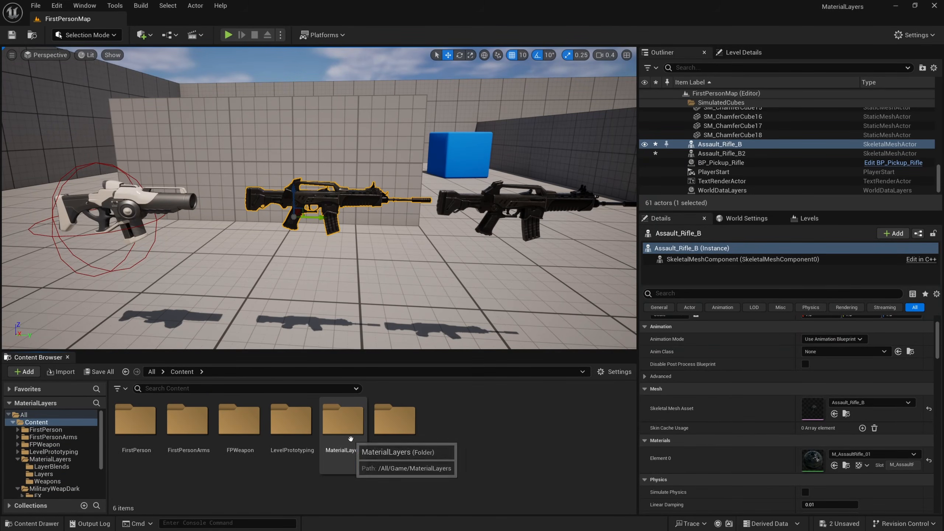
double_click(343, 420)
drag(321, 352, 321, 323)
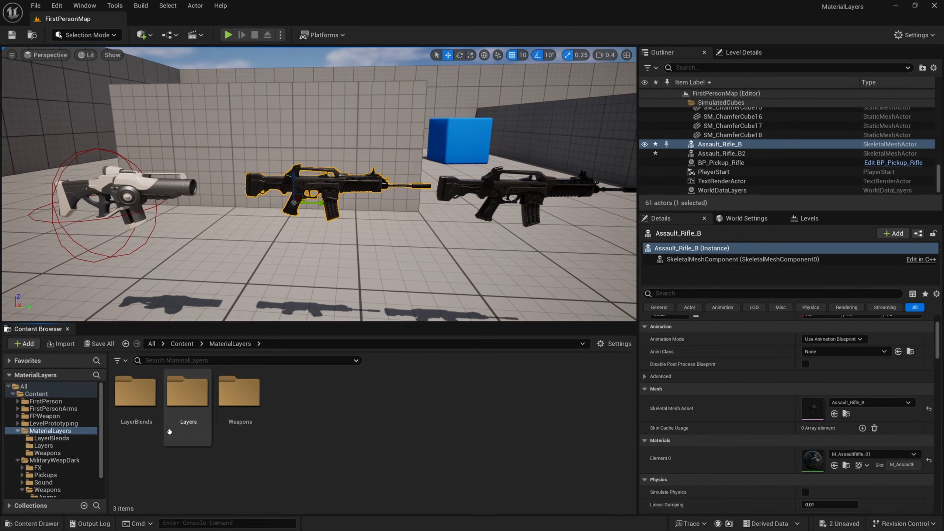
double_click(143, 400)
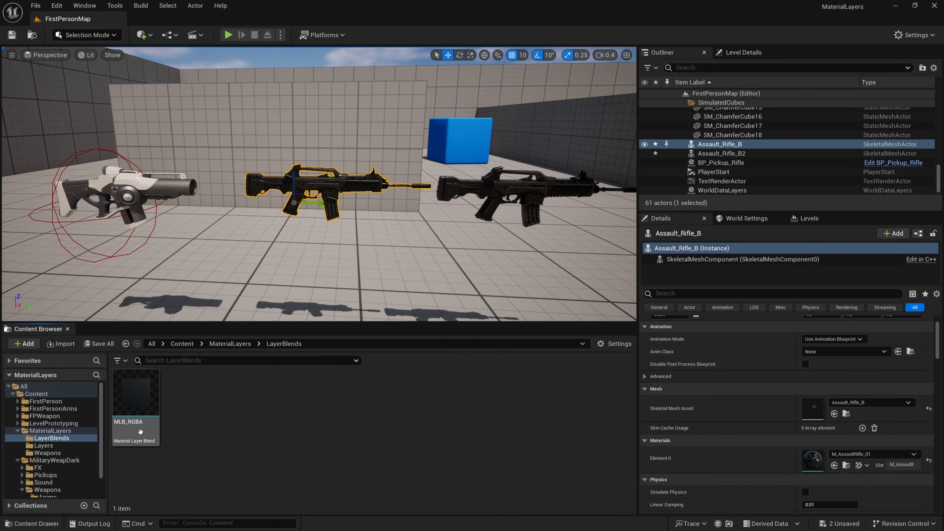
Step: Create a material layer named ML_WeaponLayer in the MaterialLayers/Layers folder
click(230, 344)
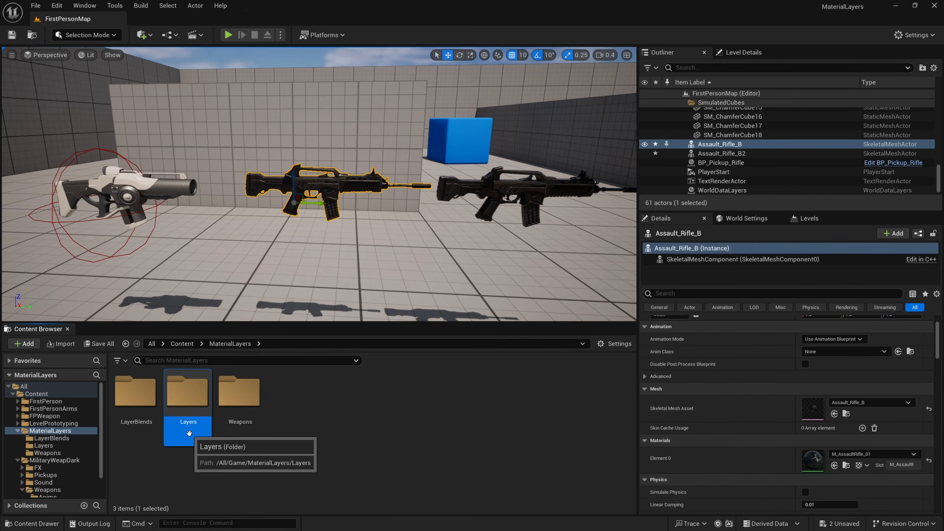
double_click(182, 420)
right_click(183, 410)
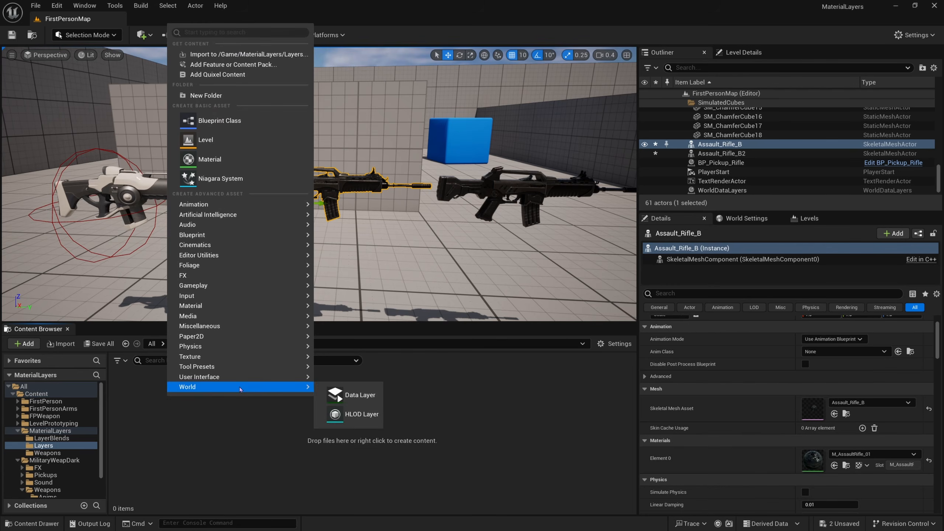
mouse_move(272, 309)
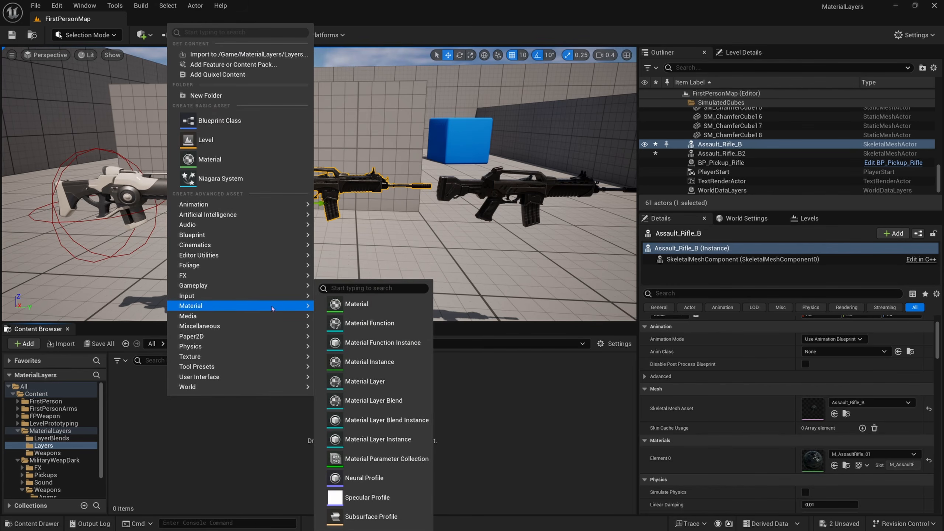
click(380, 385)
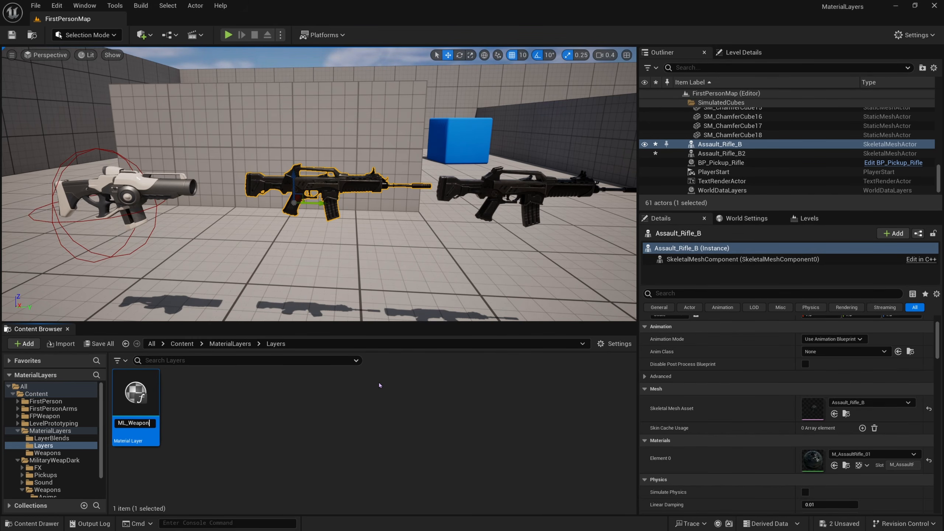
key(Return)
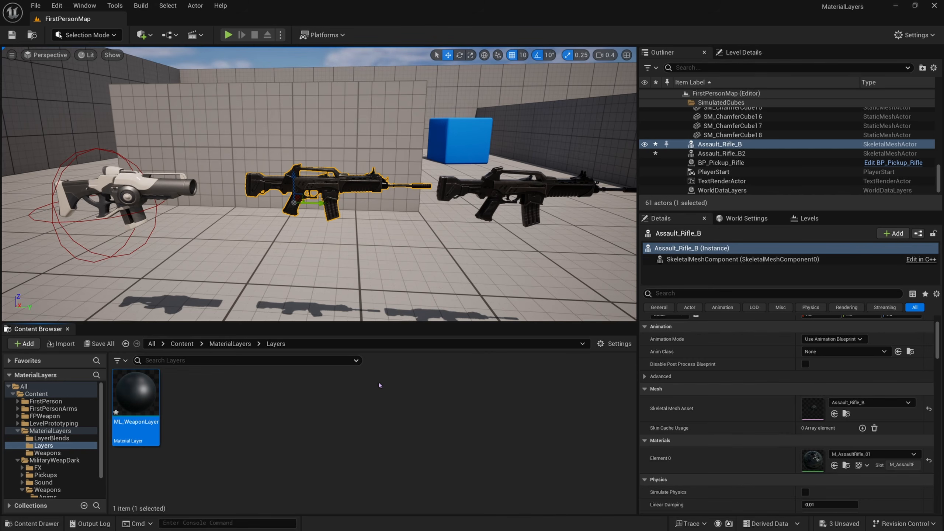
click(385, 382)
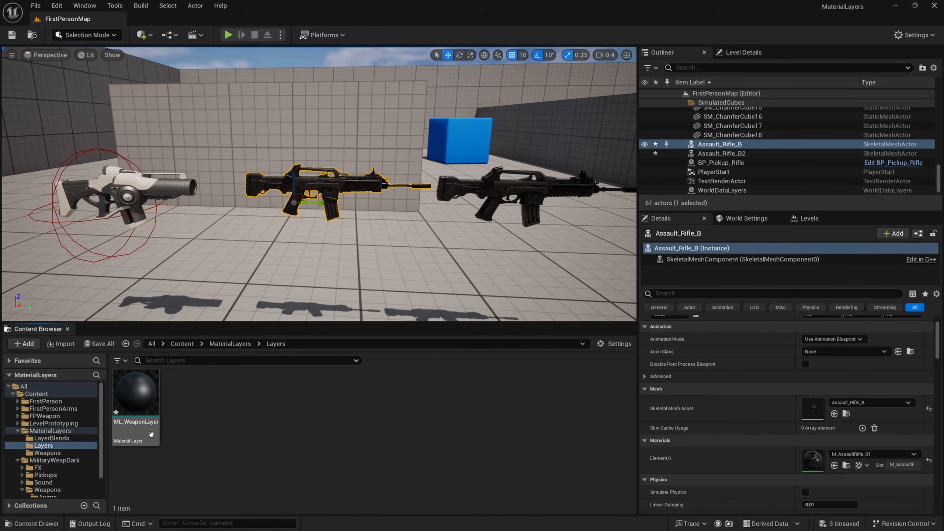
Step: Open ML_WeaponLayer and inspect its default graph, selecting the Input Material Attributes node
mouse_move(151, 434)
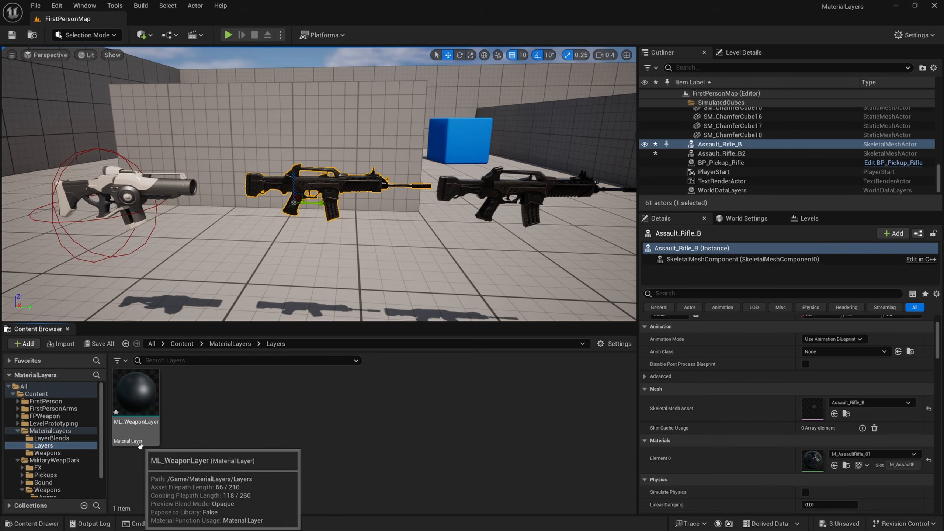
double_click(136, 409)
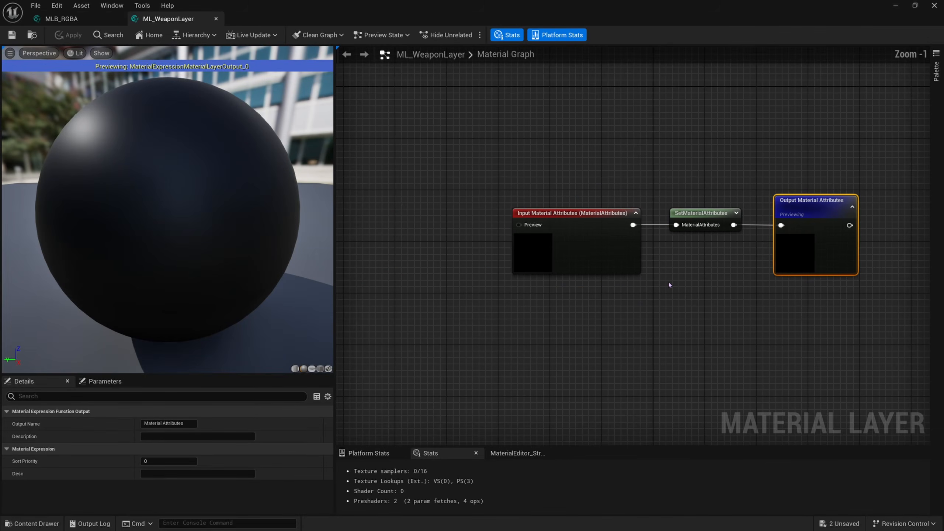
right_drag(548, 317, 620, 283)
right_drag(482, 237, 540, 220)
scroll(539, 220, down, 1)
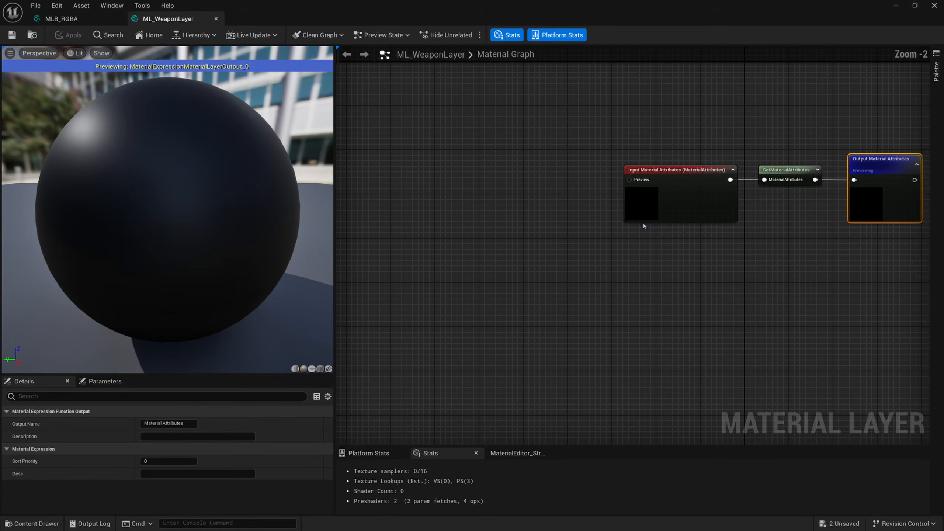
right_drag(711, 219, 635, 237)
drag(787, 141, 634, 284)
click(695, 152)
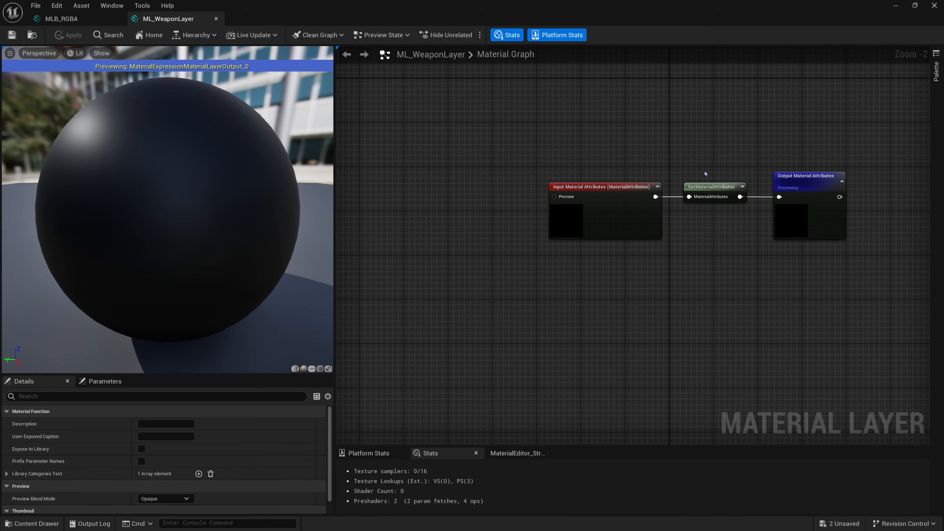
scroll(573, 192, up, 2)
click(572, 191)
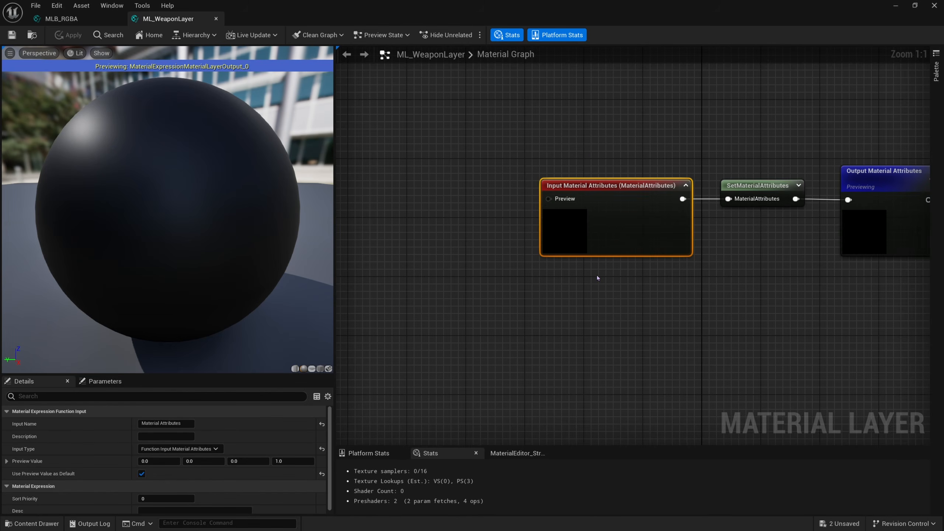
Step: Add a MakeMaterialAttributes node and connect its output to the Preview input of Input Material Attributes
right_drag(508, 271, 685, 264)
right_click(570, 209)
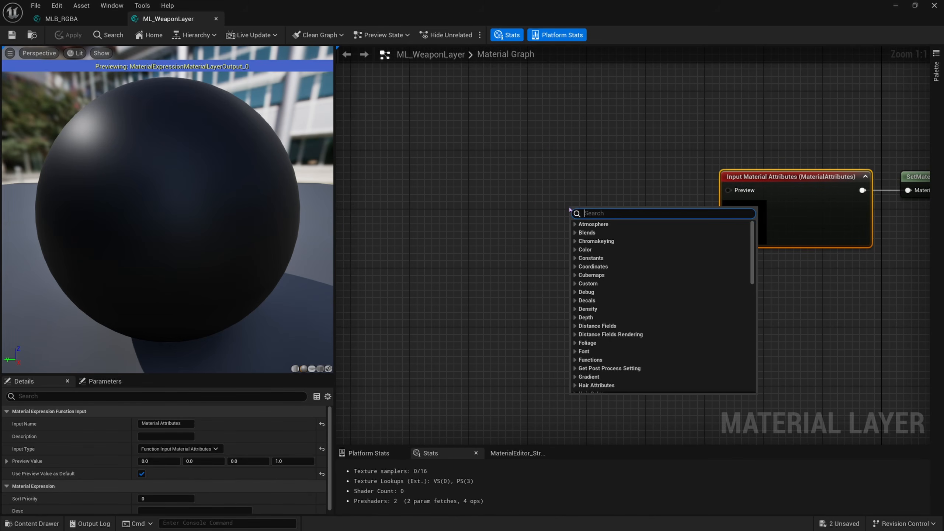
text(make mateir)
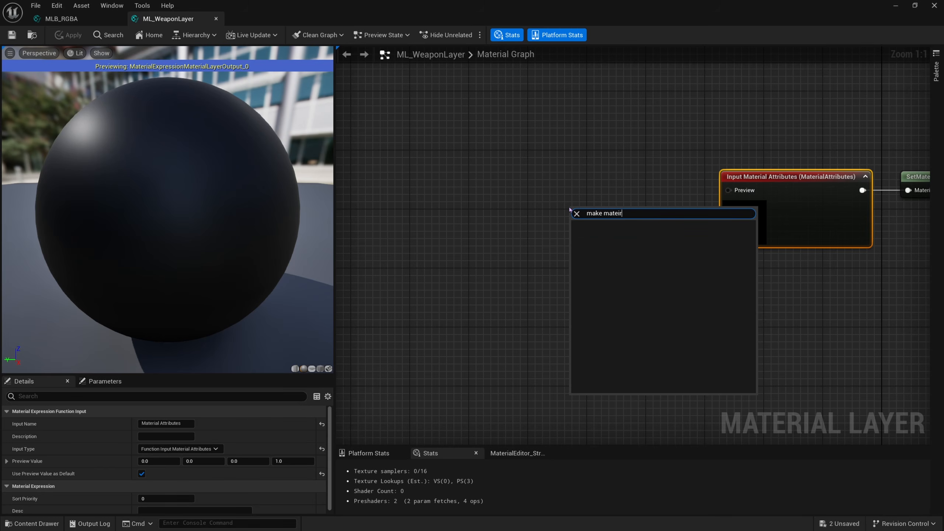
text(al)
key(BackSpace)
key(BackSpace)
key(BackSpace)
key(BackSpace)
key(Return)
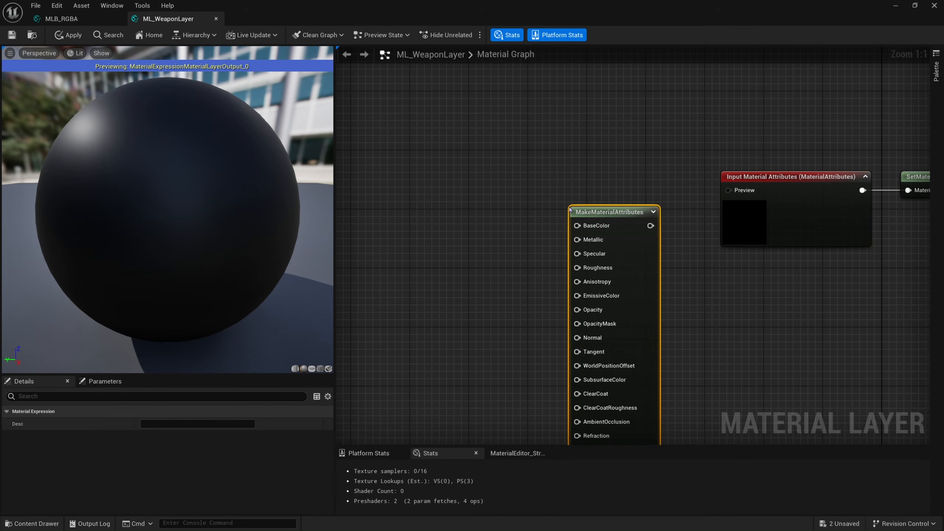
drag(653, 297, 642, 271)
drag(639, 199, 728, 191)
mouse_move(631, 265)
mouse_down()
mouse_move(631, 248)
mouse_move(632, 259)
mouse_up()
right_drag(681, 286, 686, 269)
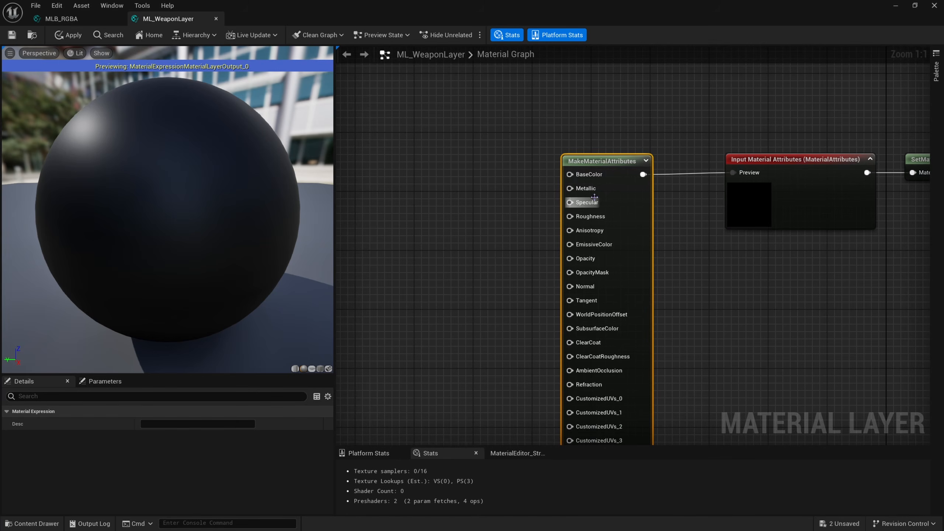
Step: Add a three-component vector constant and place it above and to the left of MakeMaterialAttributes
drag(570, 175, 447, 222)
click(482, 220)
right_drag(473, 234, 578, 264)
key(3)
click(534, 164)
right_drag(572, 211, 506, 226)
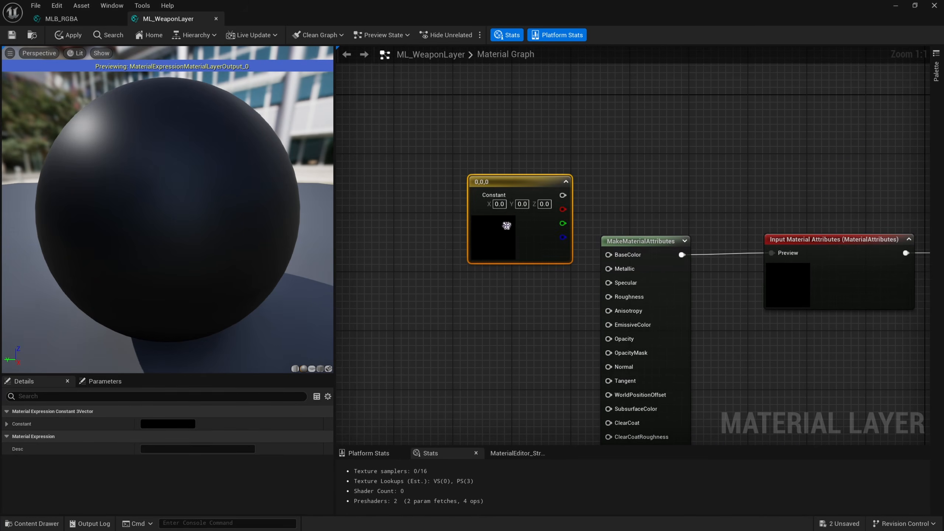
drag(510, 186, 473, 157)
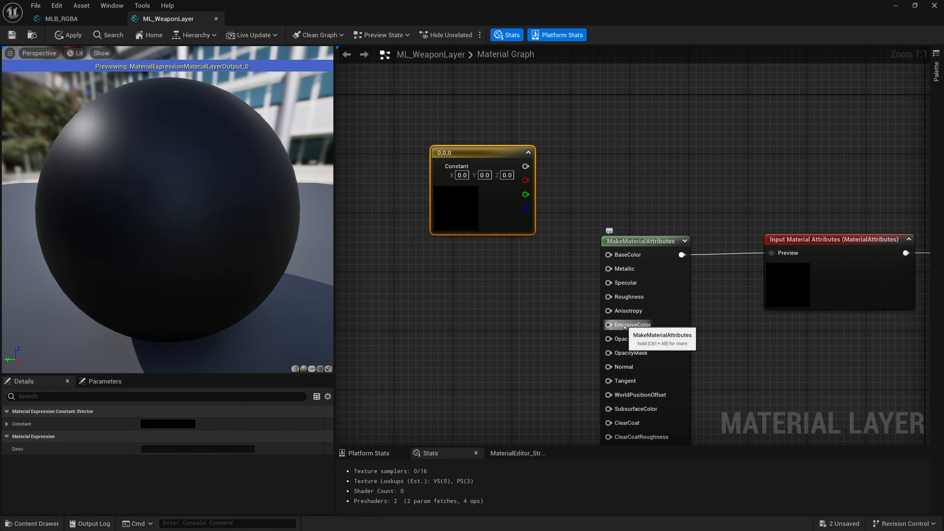
right_drag(506, 256, 563, 249)
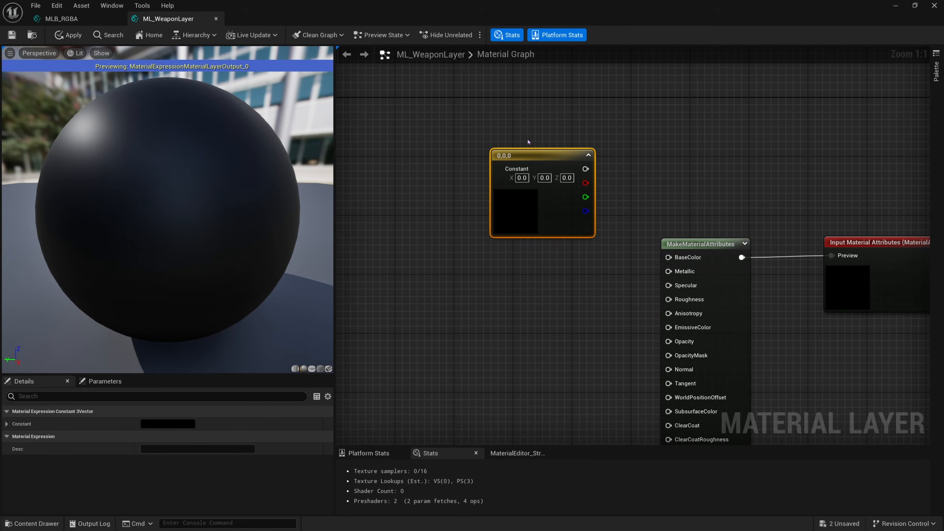
Step: Set the vector constant's color to pure red (1,0,0)
double_click(517, 159)
right_click(514, 159)
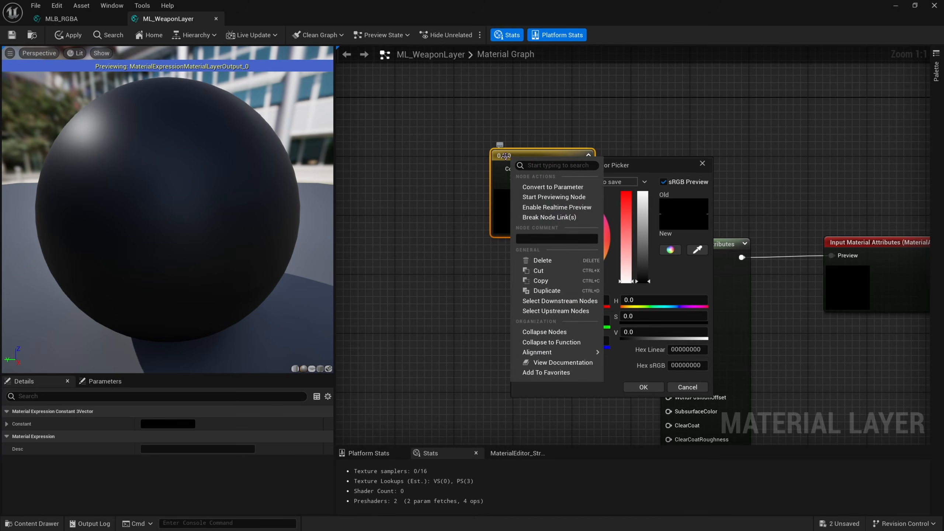
click(634, 248)
drag(626, 248, 626, 191)
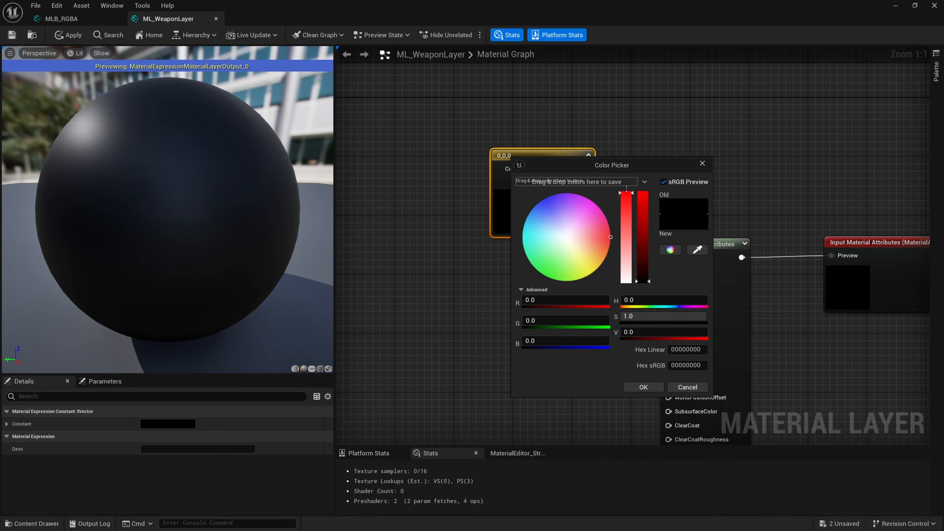
drag(643, 248, 643, 191)
click(644, 387)
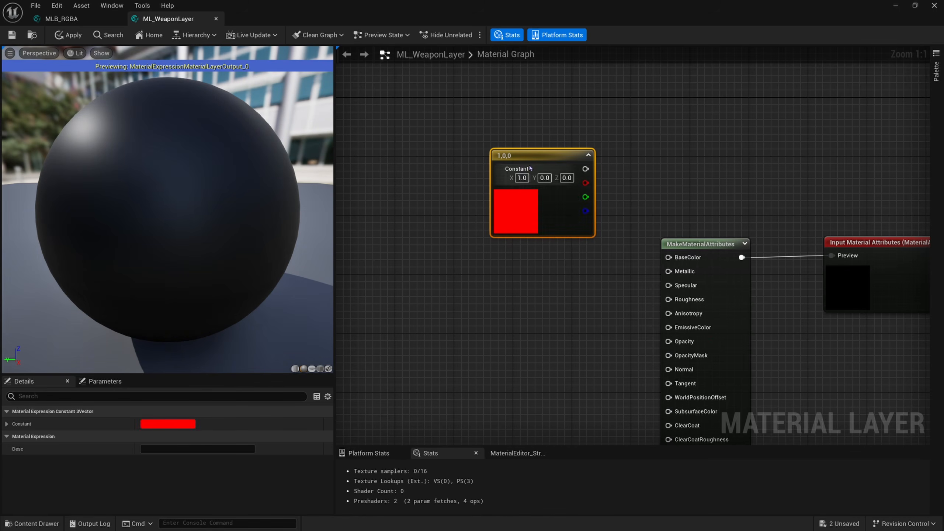
Step: Convert the red constant to a parameter named Color and connect it to BaseColor of MakeMaterialAttributes
right_click(529, 159)
click(549, 192)
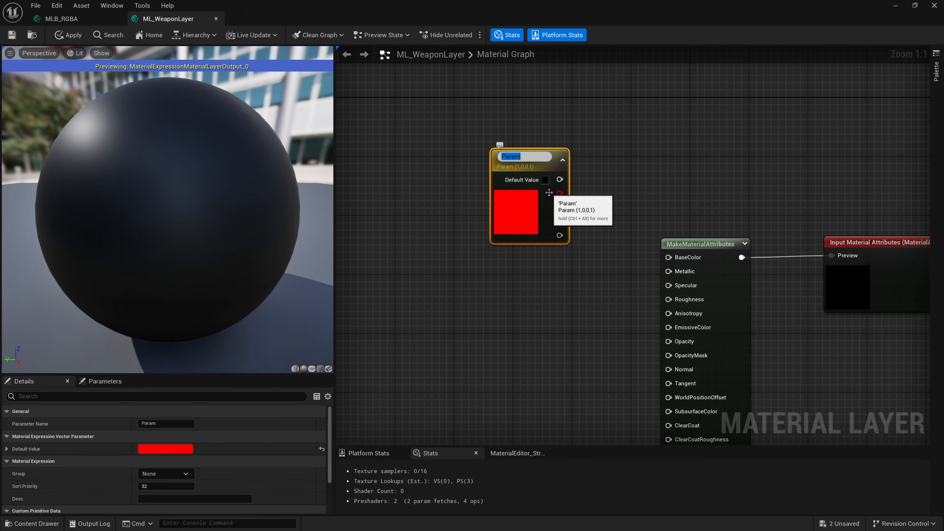
text(Color)
key(Return)
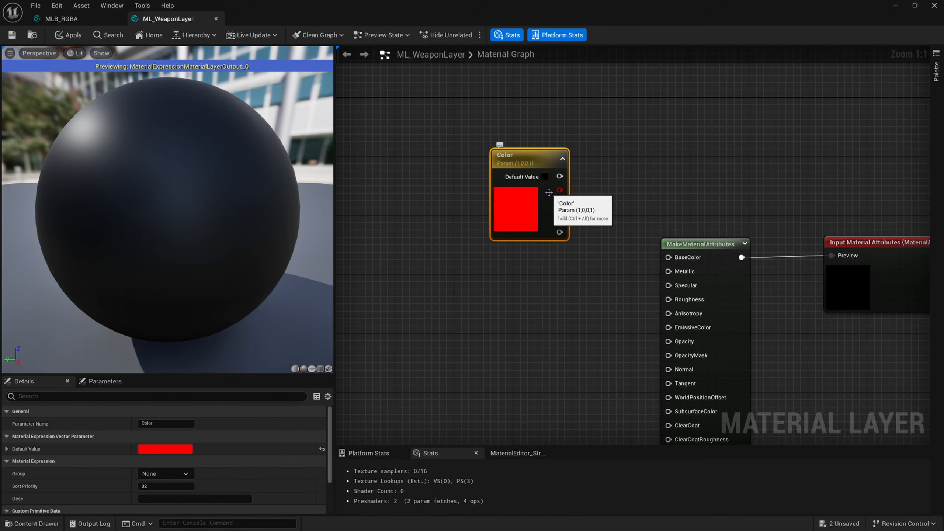
right_drag(549, 193, 518, 200)
drag(528, 185, 637, 266)
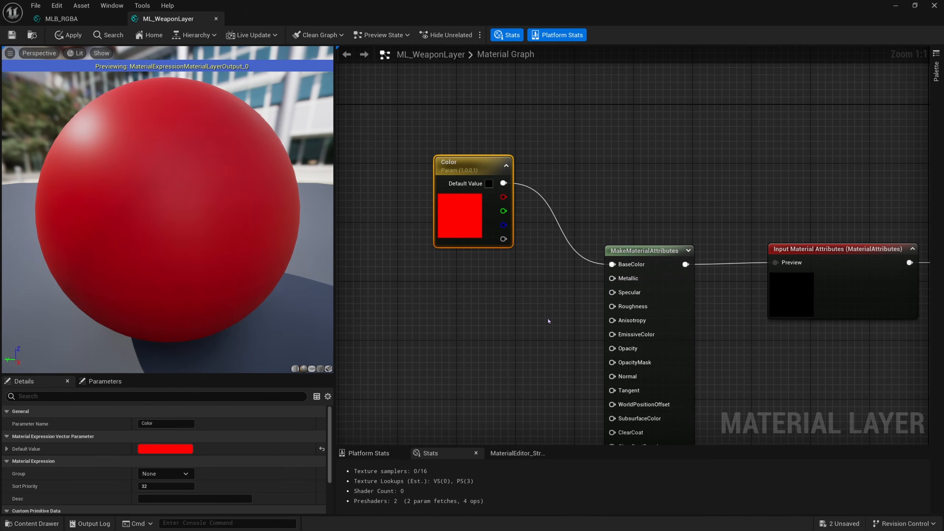
Step: Promote the Metallic and Roughness inputs of MakeMaterialAttributes to parameters, keeping their suggested names
right_drag(553, 345, 552, 296)
right_click(646, 231)
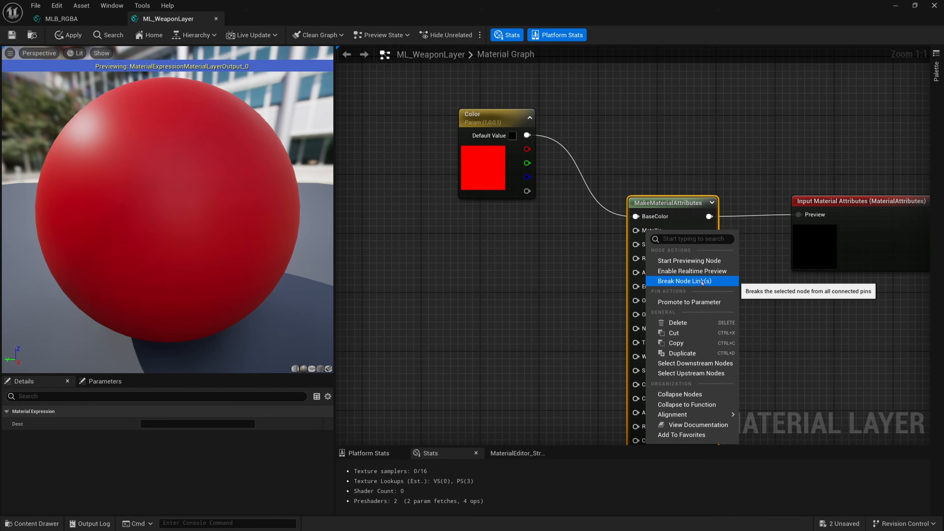
click(701, 303)
key(Return)
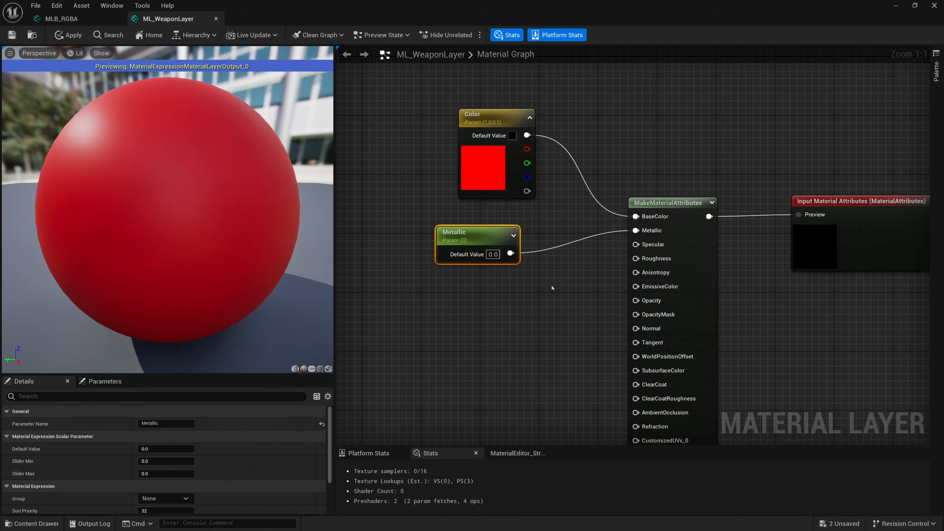
right_click(649, 263)
click(691, 330)
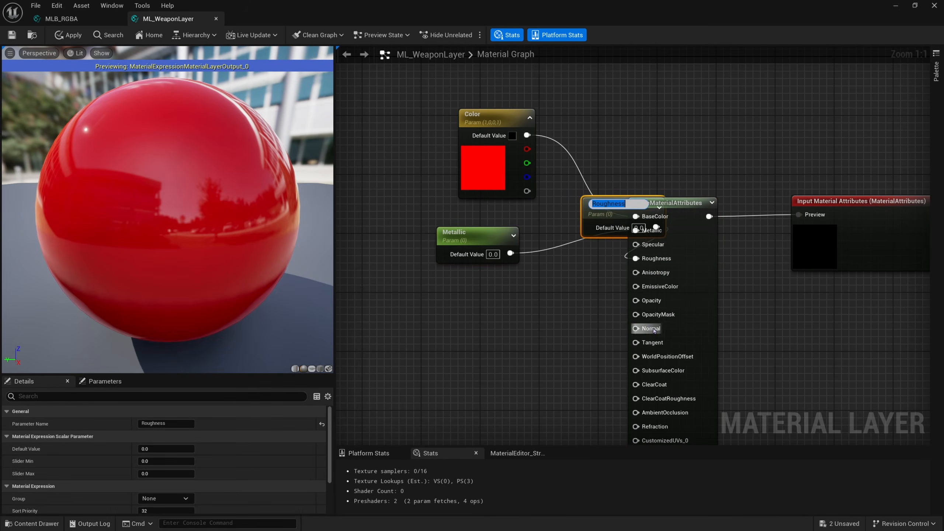
key(Return)
right_drag(539, 317, 540, 274)
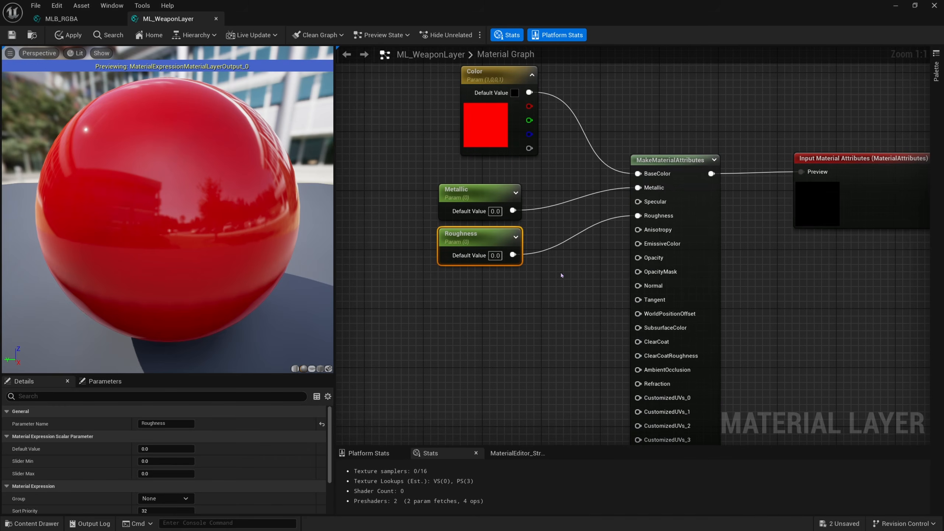
Step: Set the Roughness parameter's default value to 0.5 and select it together with the Metallic parameter
right_drag(505, 300, 539, 313)
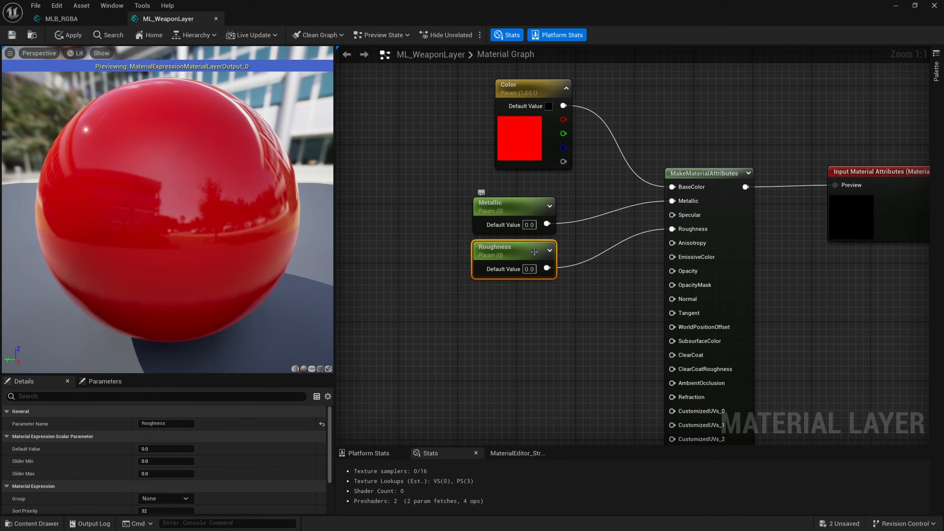
click(529, 269)
text(0.5)
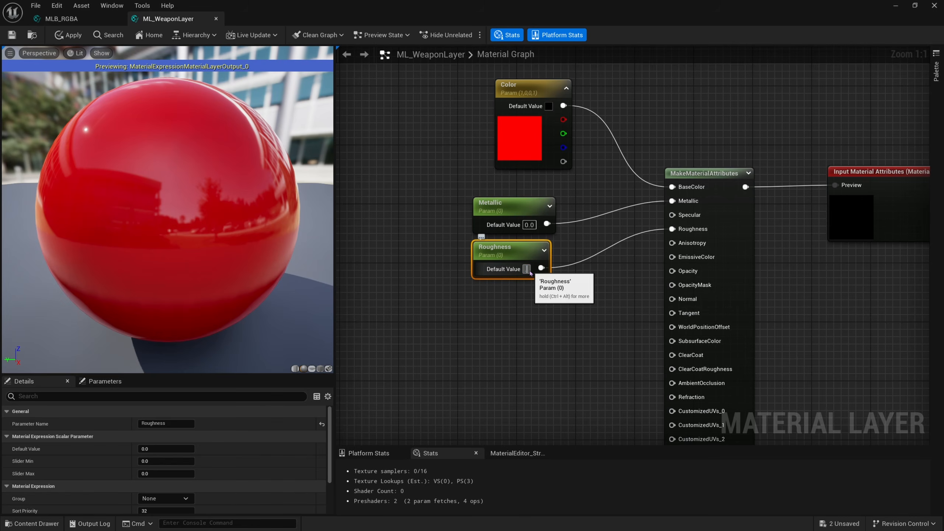
key(Return)
shift+click(510, 216)
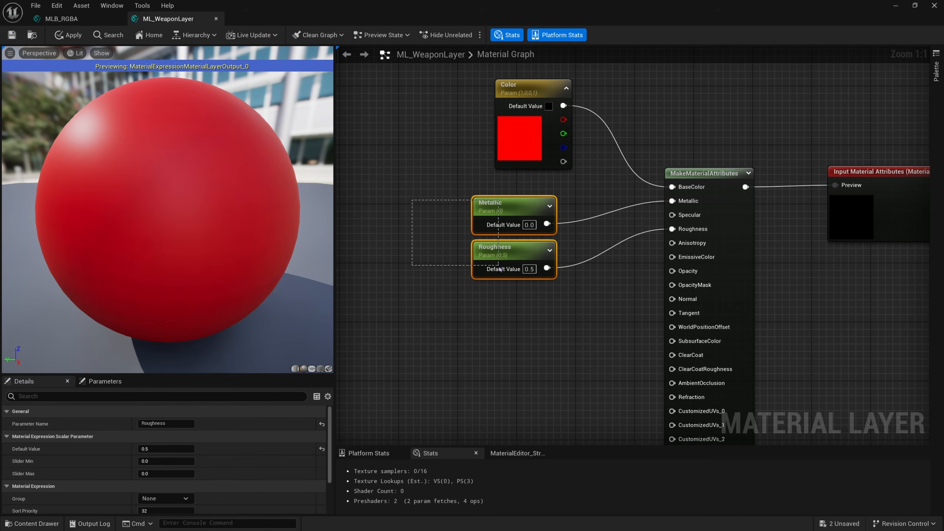
Step: Move the Metallic and Roughness parameter nodes together directly below the Color node, and save the material layer
drag(510, 216, 531, 201)
click(423, 288)
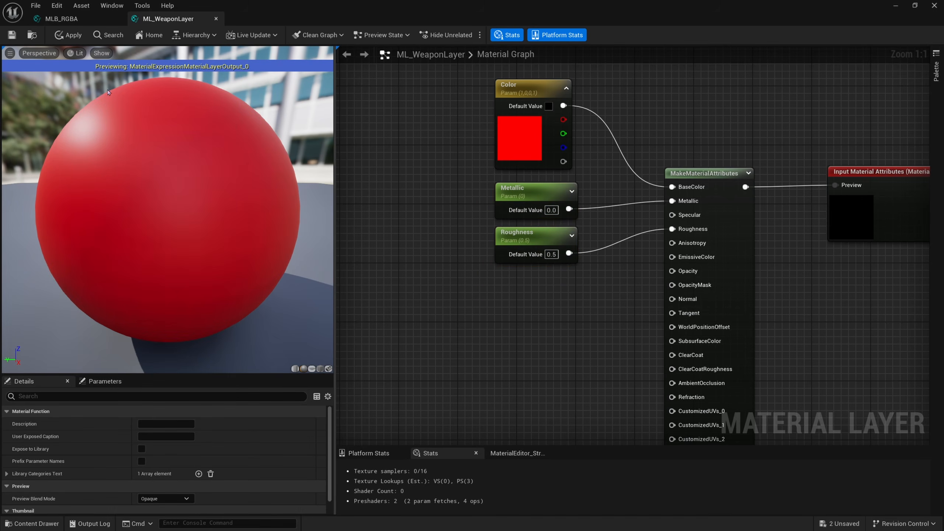
click(13, 35)
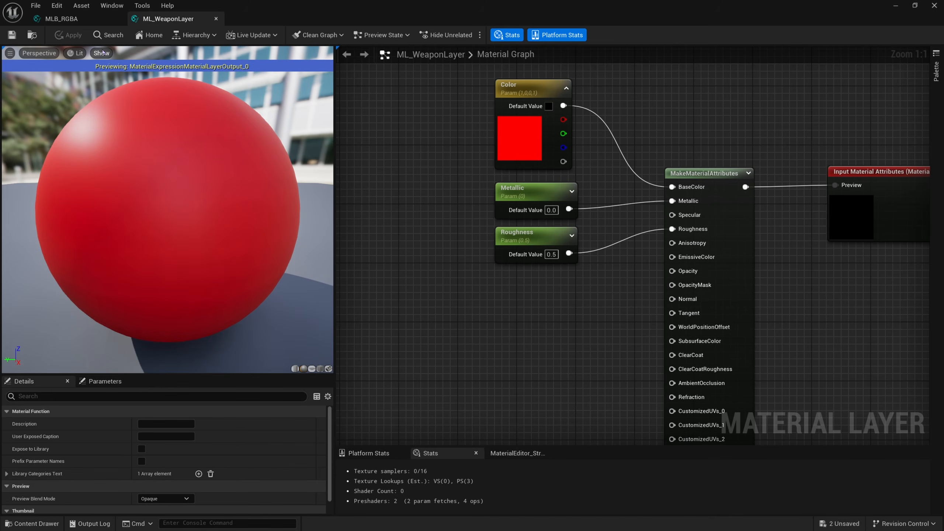
Step: Assign the Color, Metallic and Roughness parameters to a group named Base, save the layer, and close both the layer and MLB_RGBA
drag(432, 77, 607, 298)
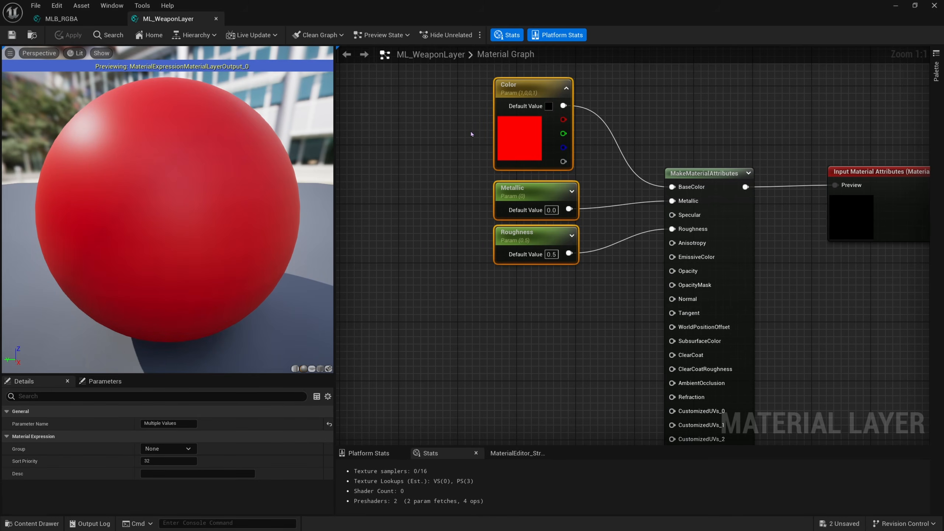
click(156, 449)
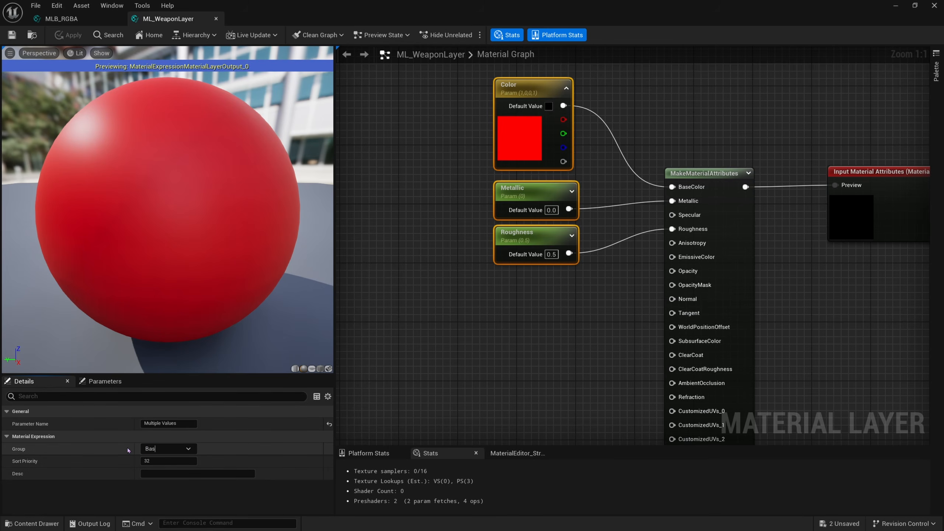
drag(462, 114, 562, 288)
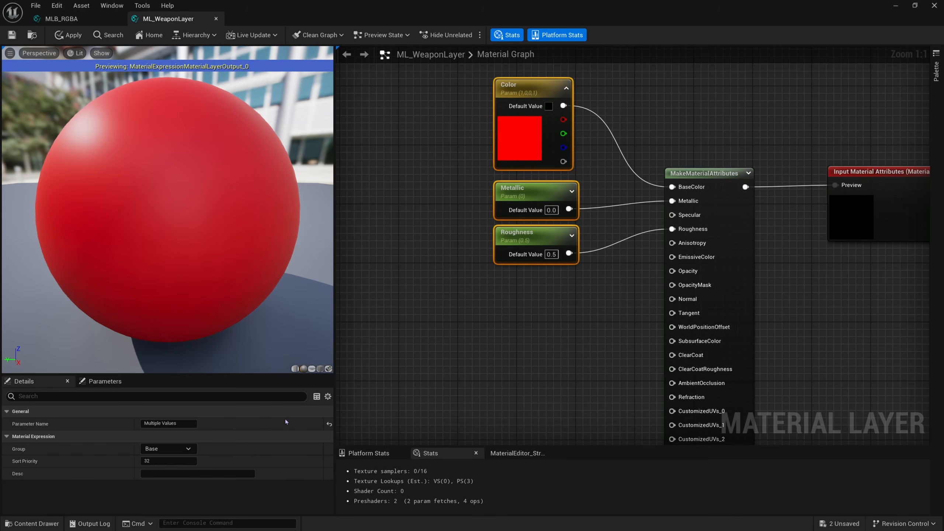
click(405, 319)
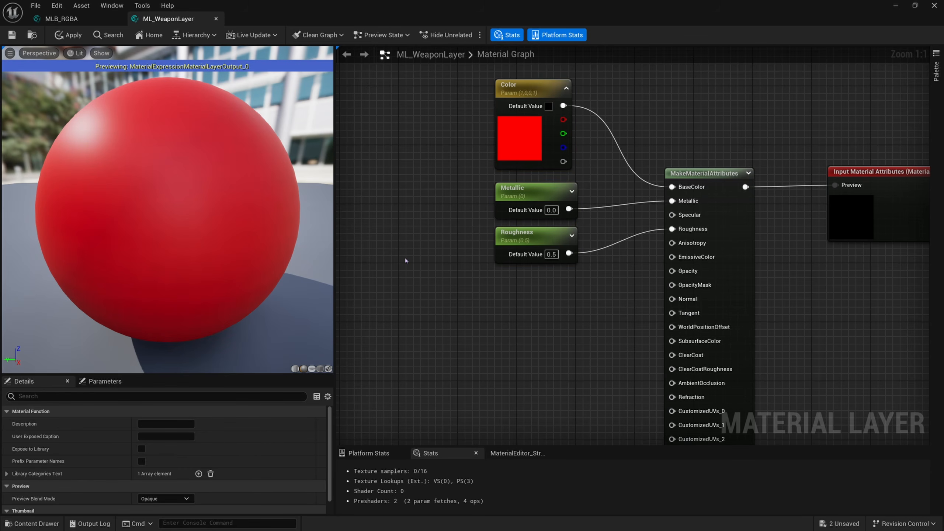
click(11, 35)
click(216, 19)
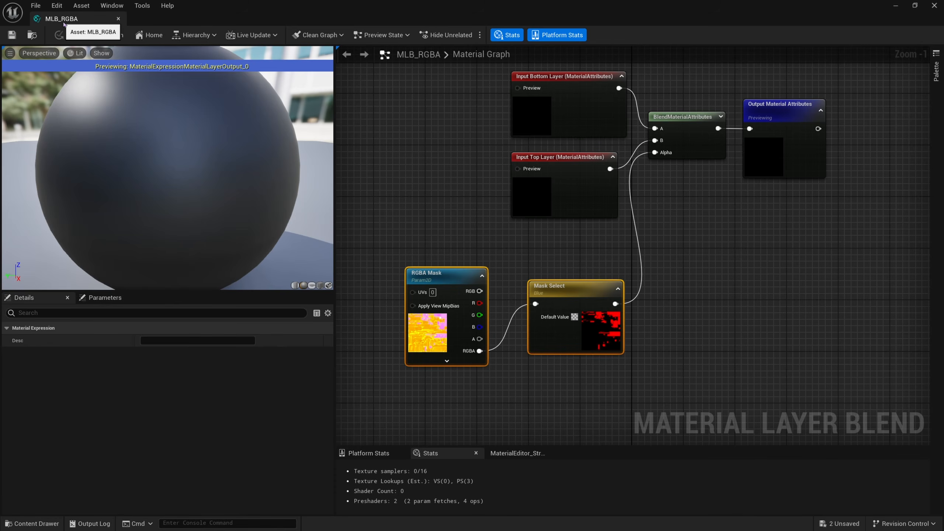
click(118, 18)
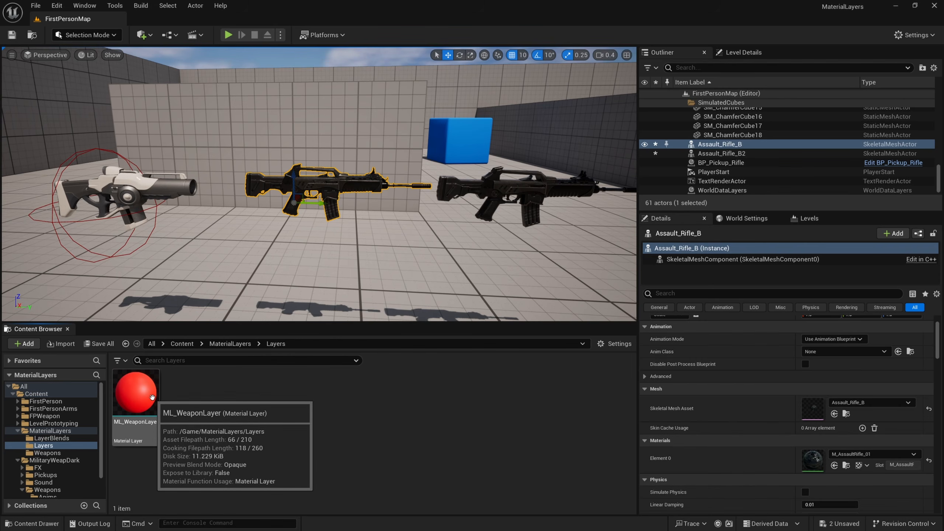
Step: Create a layer instance from ML_WeaponLayer and name it MLI_Red
right_click(133, 394)
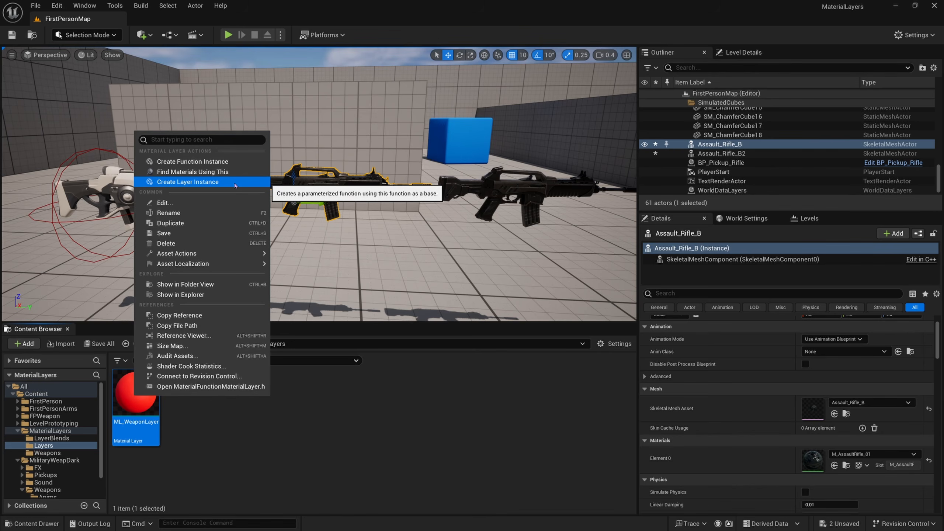
click(187, 181)
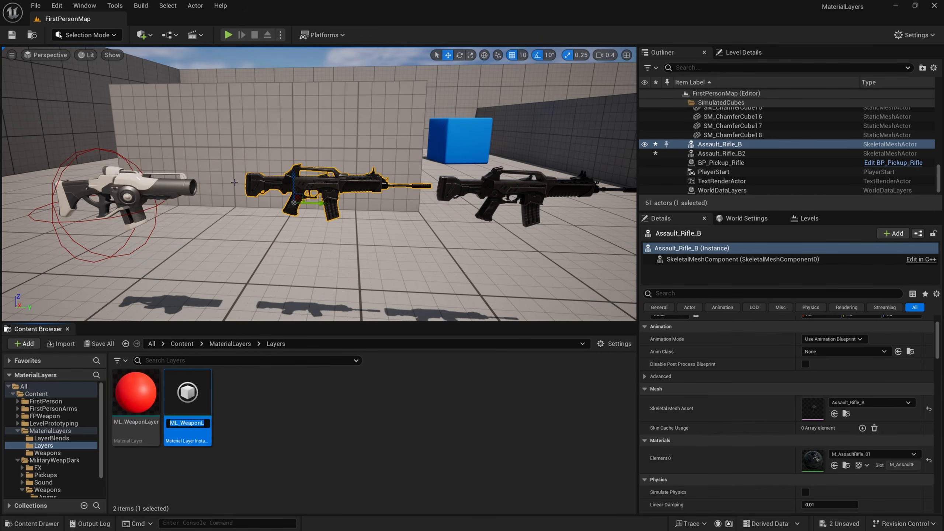
text(MLI_Red)
key(Return)
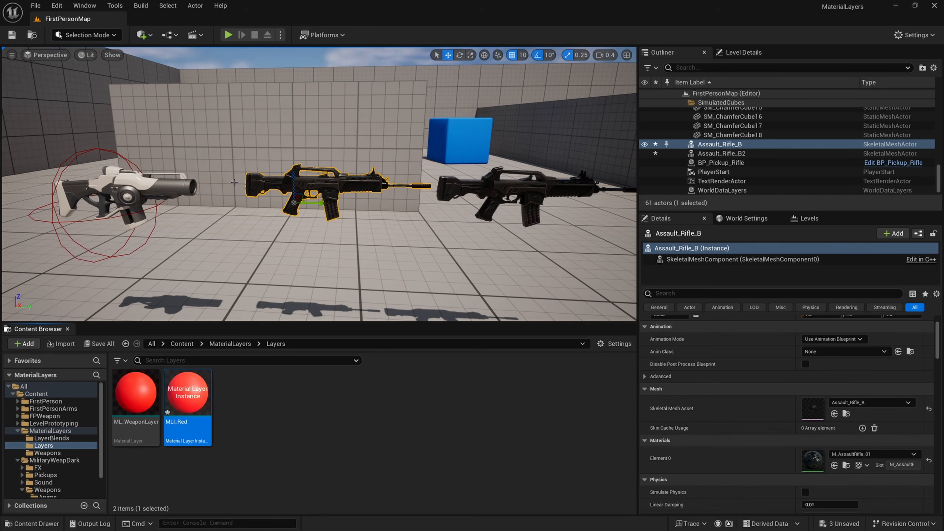
Step: Duplicate the MLI_Red layer instance and name the copy MLI_Purple
right_click(204, 391)
click(255, 215)
text(MLI_)
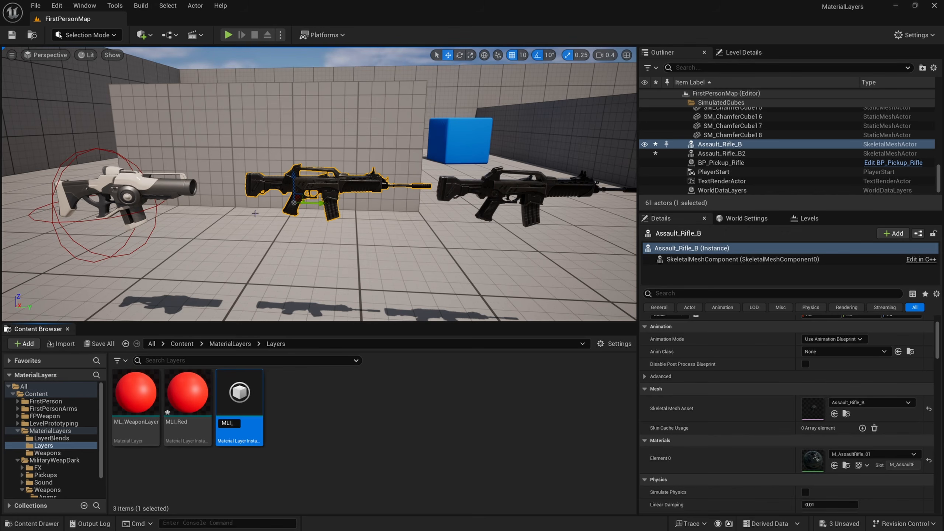
text(Re)
key(Return)
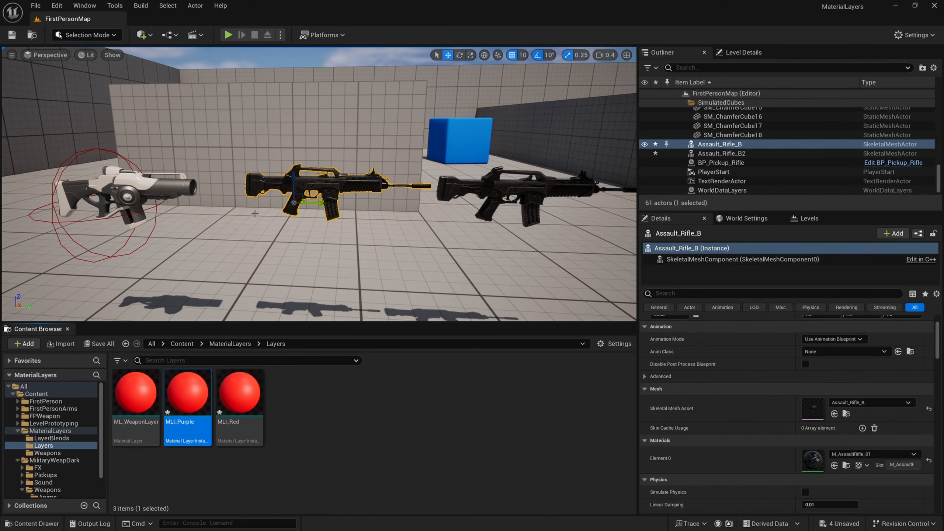
Step: Duplicate the MLI_Red layer instance again and name the copy MLI_Yellow
right_click(247, 402)
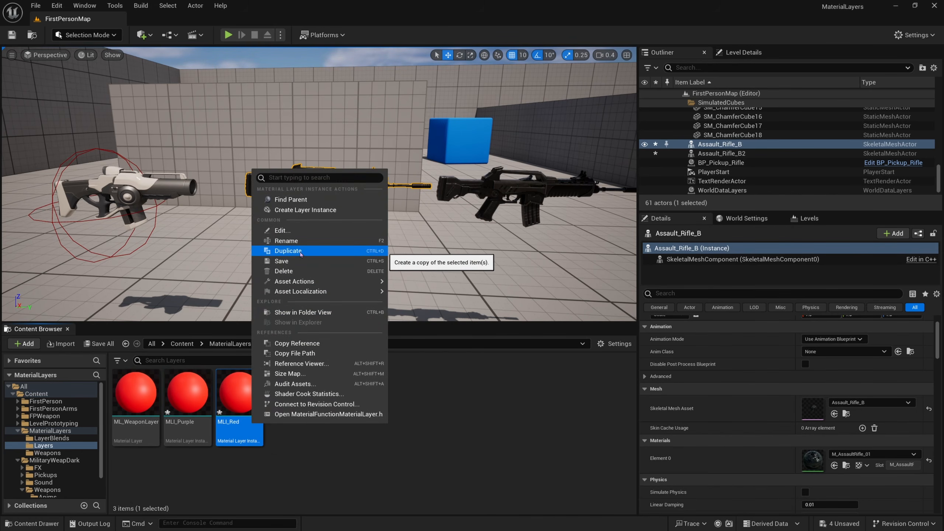
click(299, 252)
text(MLI_R)
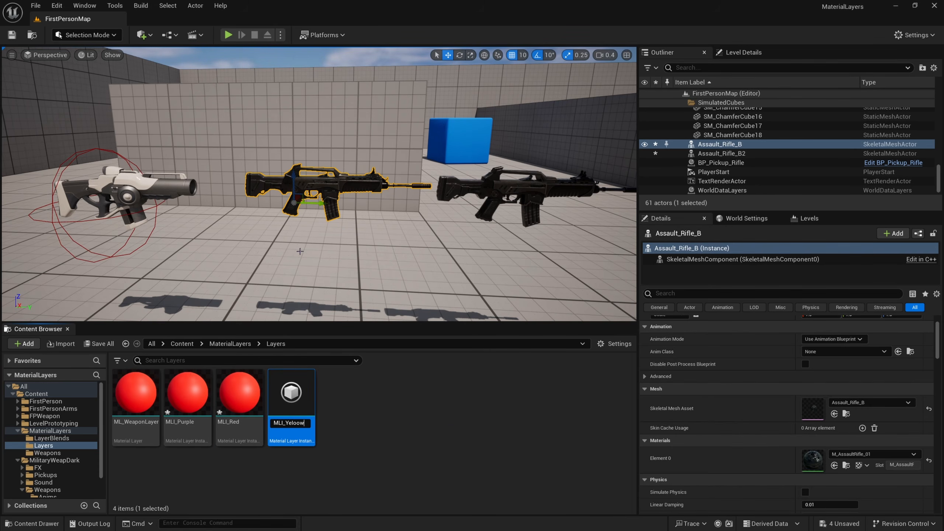
text(ellow)
key(Return)
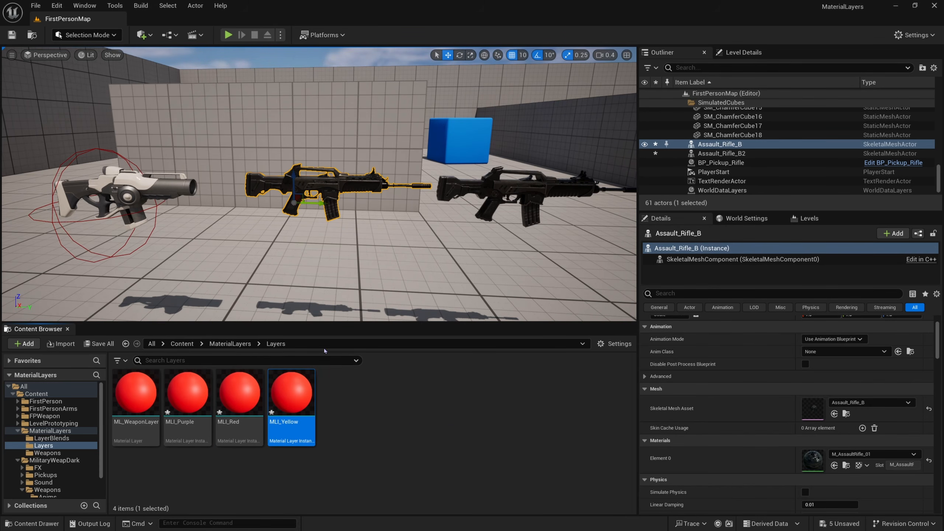
Step: Open MLI_Purple, enable its Color, Metallic and Roughness overrides, and set Color to purple (R about 0.58, G 0, B 1)
double_click(188, 393)
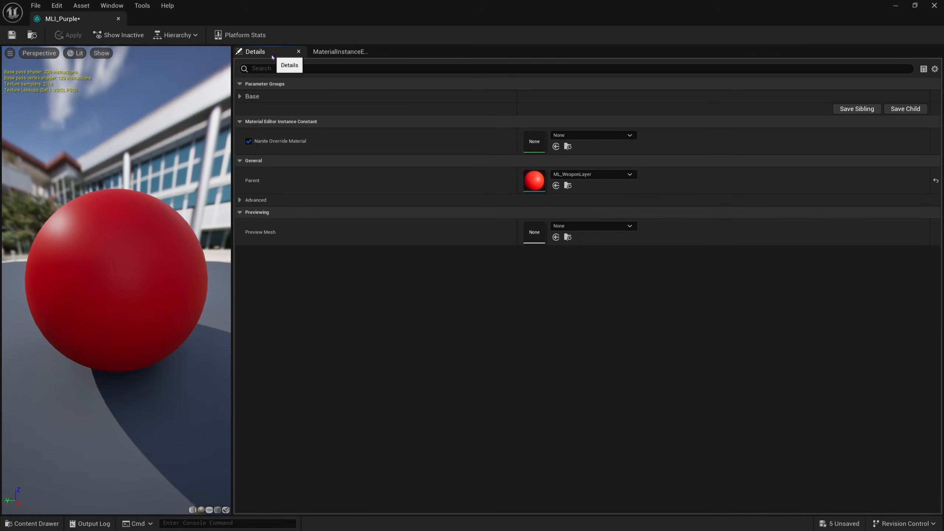
click(242, 97)
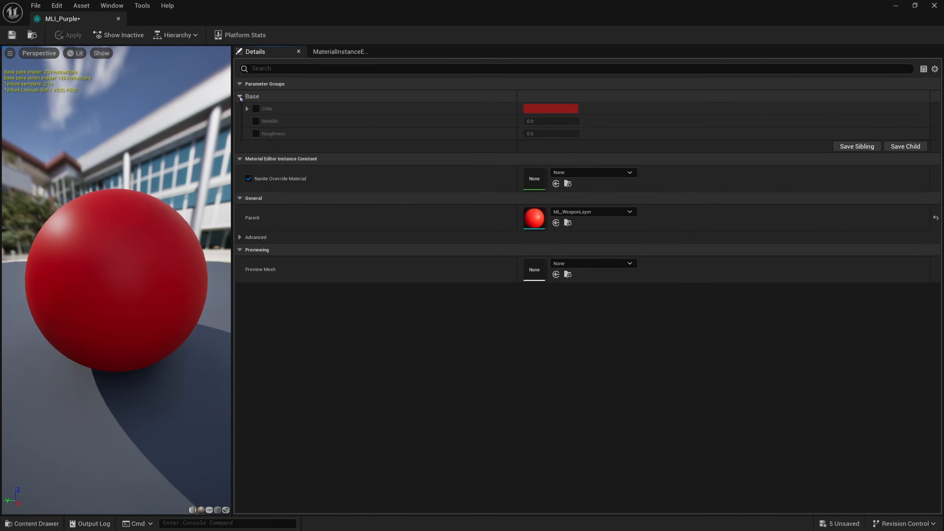
click(255, 108)
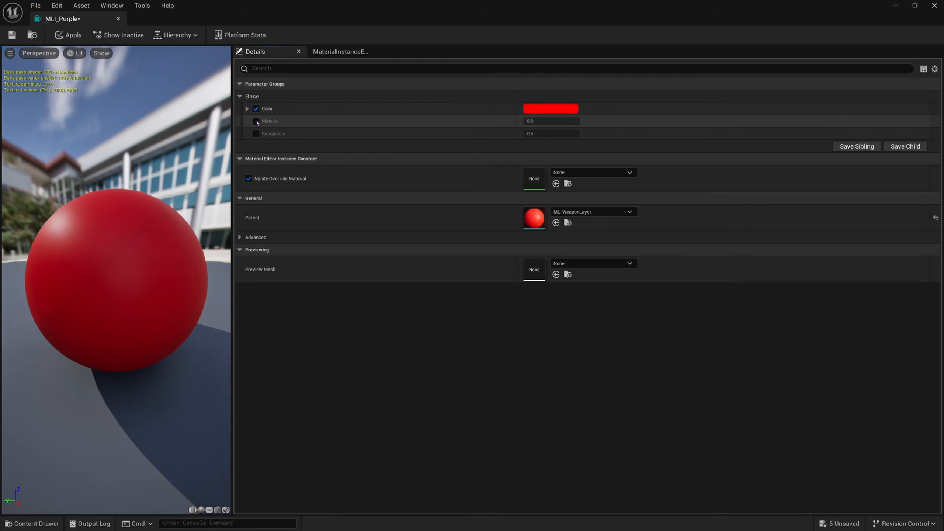
click(256, 122)
click(256, 134)
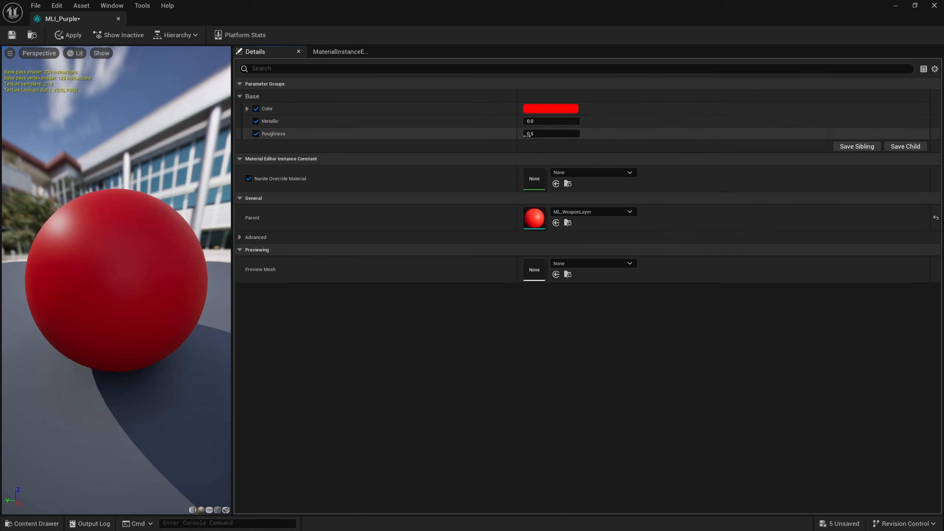
click(530, 109)
drag(597, 161, 589, 144)
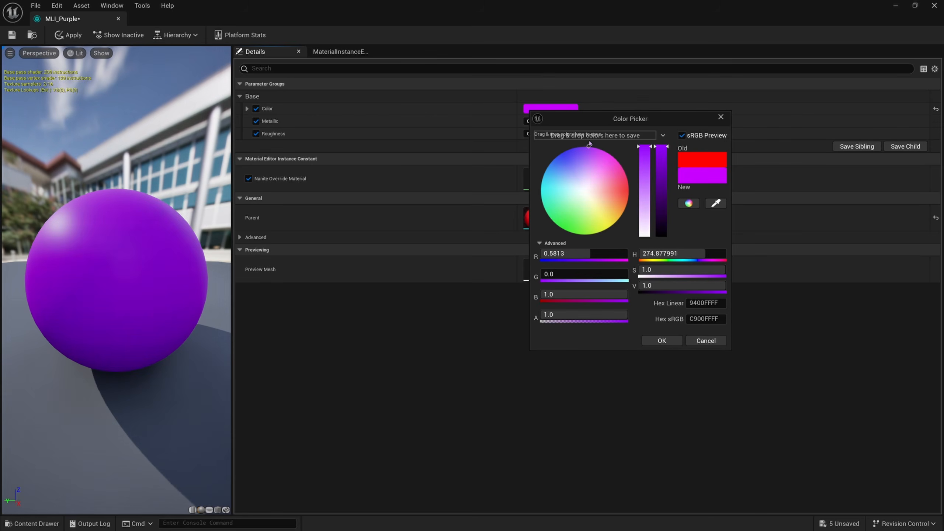
click(663, 341)
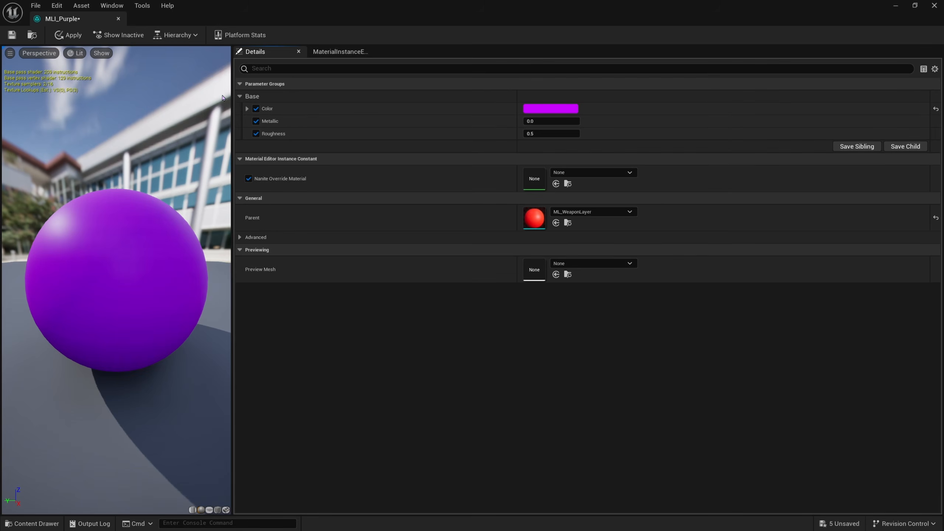
Step: Set MLI_Purple's Roughness to 0.2 and Metallic to 1.0, and save and close the instance
click(531, 133)
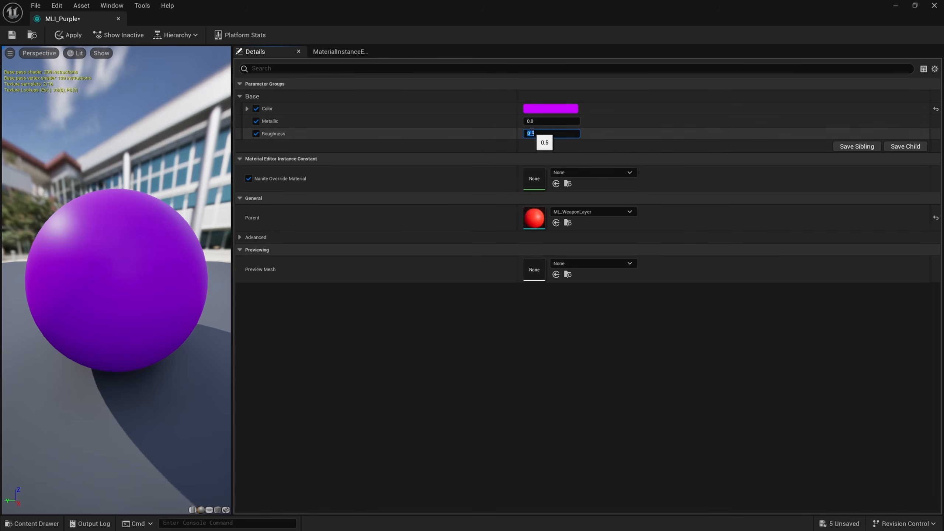
key(Return)
click(546, 121)
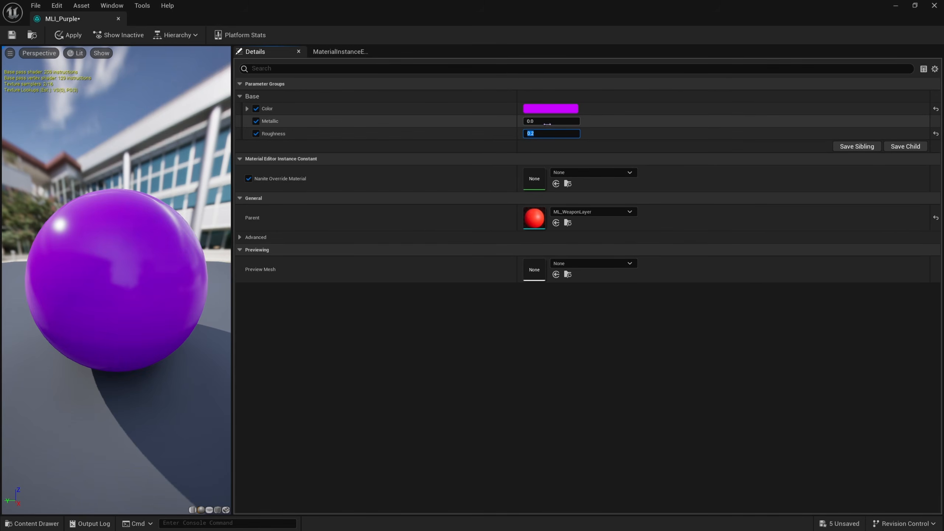
text(1)
key(Return)
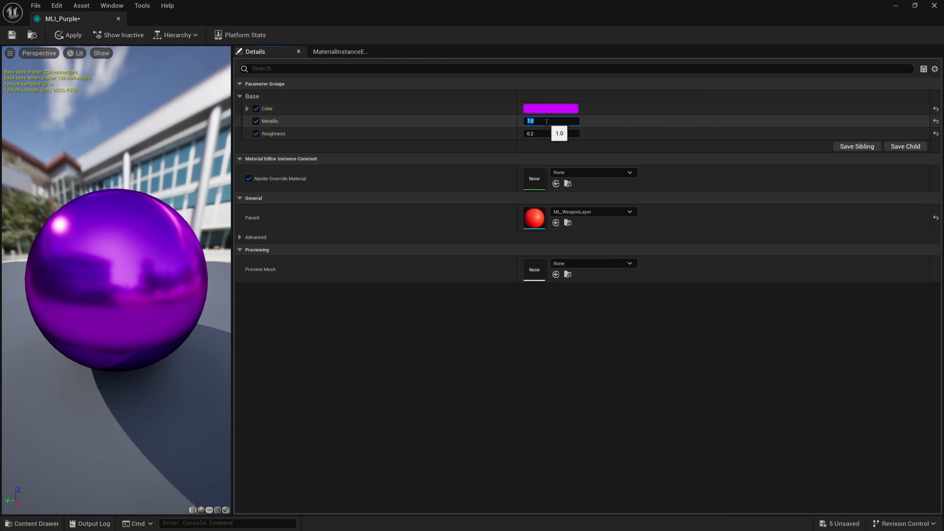
click(11, 35)
click(117, 18)
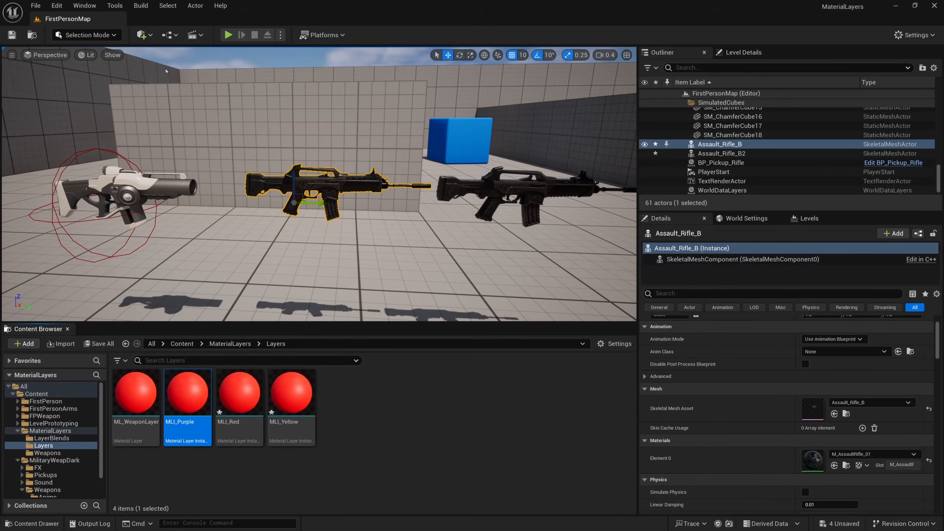
Step: Open MLI_Yellow, enable its Color, Metallic and Roughness overrides, and set Color to yellow (R 1, G about 0.67, B 0)
double_click(291, 394)
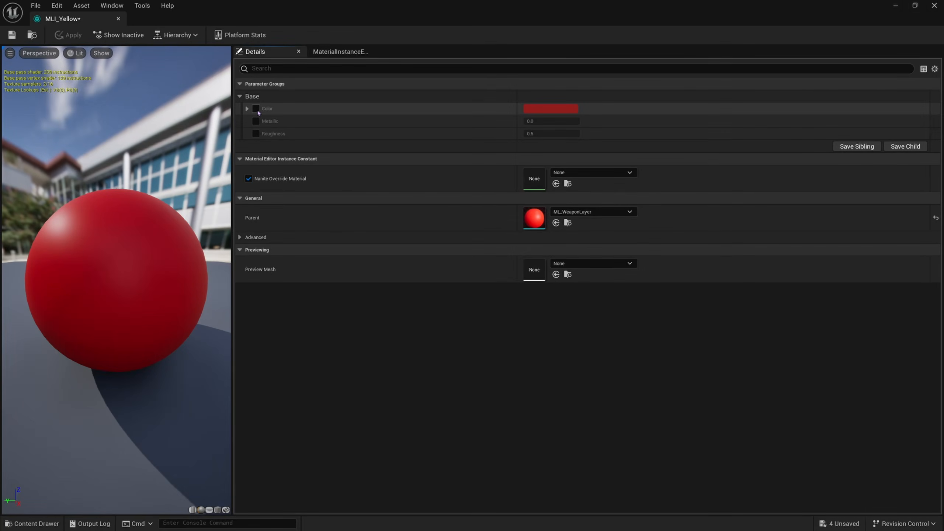
click(256, 121)
click(255, 134)
click(256, 109)
click(530, 109)
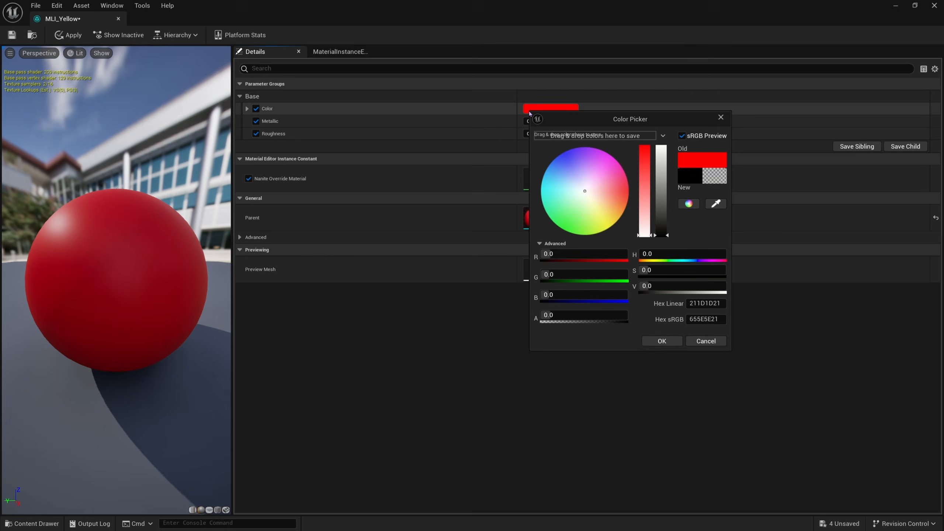
drag(615, 213, 641, 242)
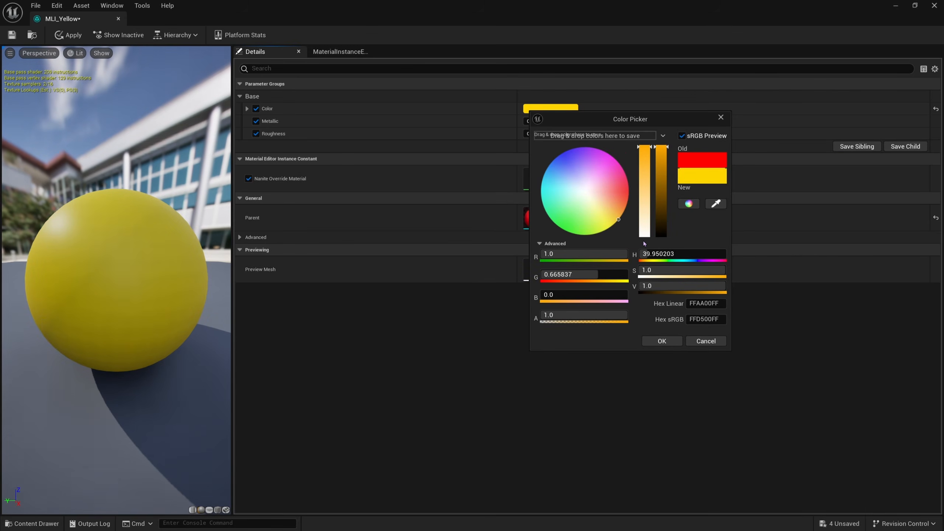
click(665, 341)
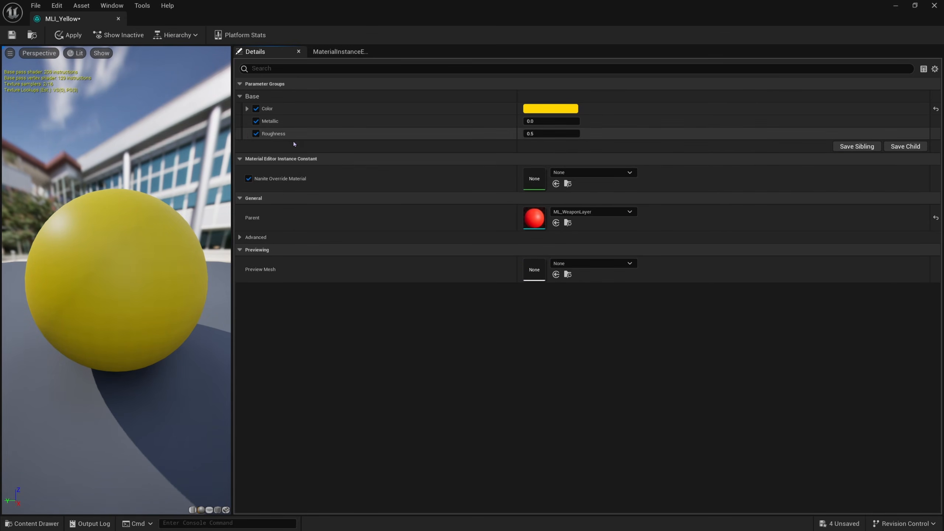
Step: Set MLI_Yellow's Roughness to 0.8 and Metallic to 1.0, and save and close the instance
click(540, 135)
text(.8)
key(Return)
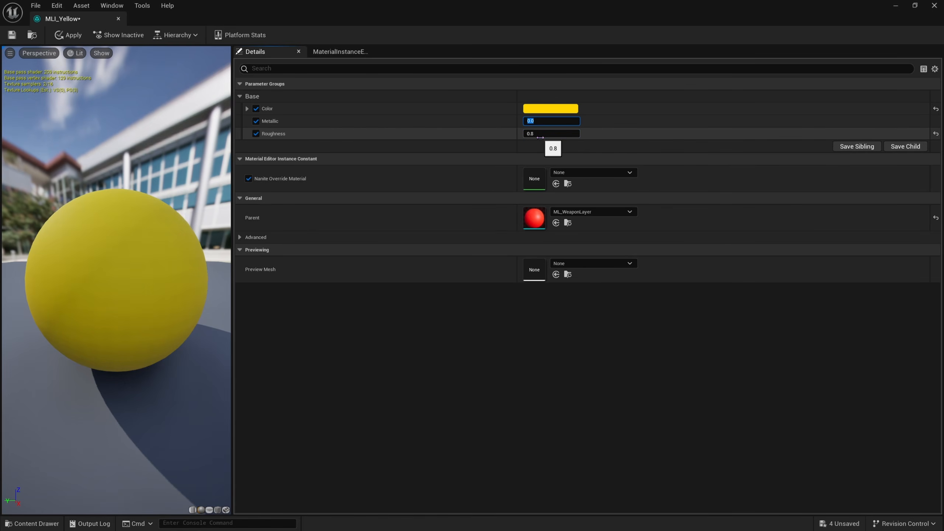
text(1)
key(Return)
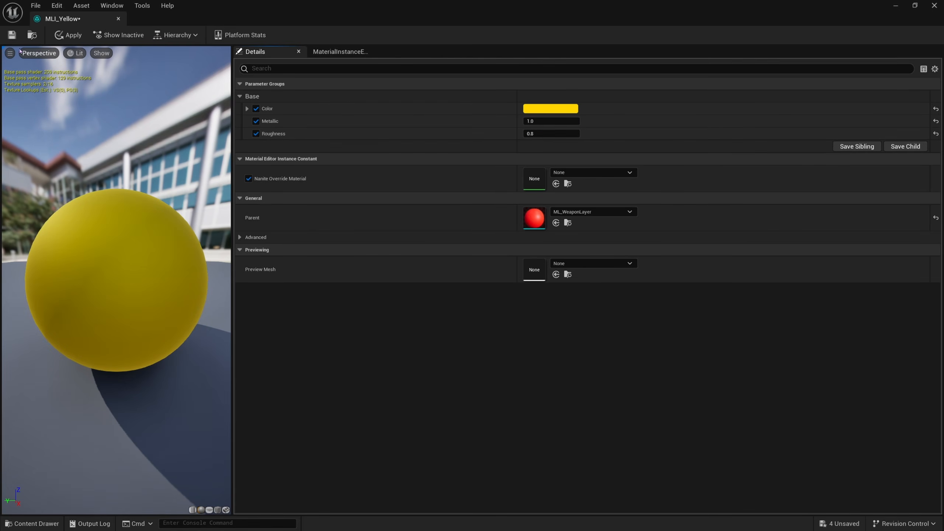
click(12, 35)
click(119, 19)
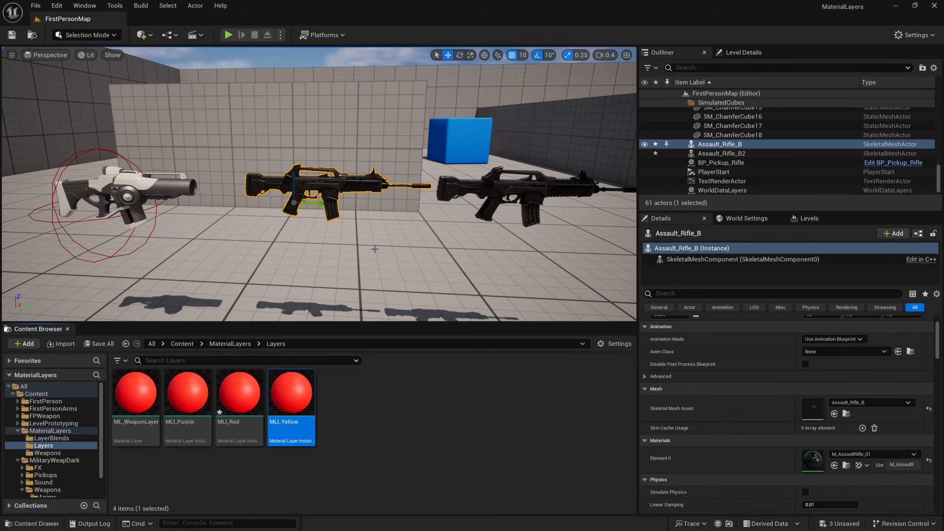
Step: Open the MLI_Red layer instance and save it with its inherited parameter values
click(372, 426)
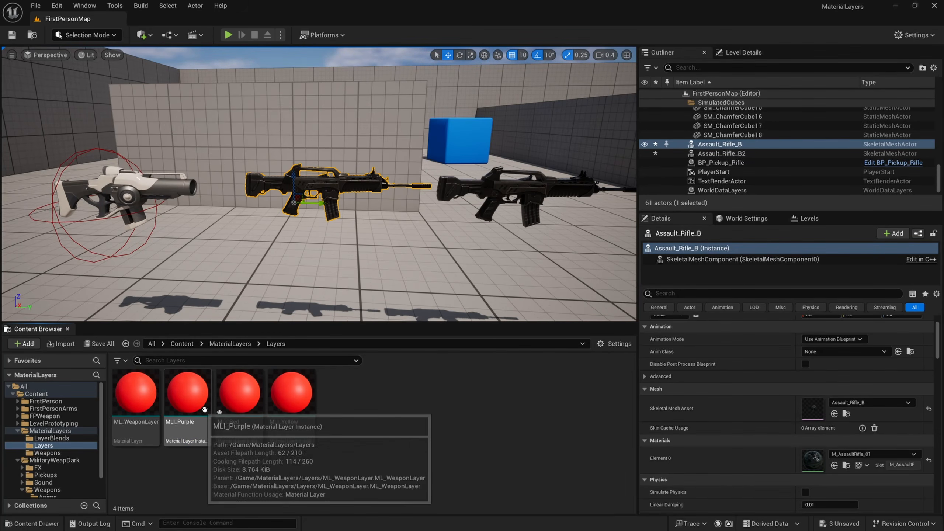
double_click(218, 426)
click(12, 36)
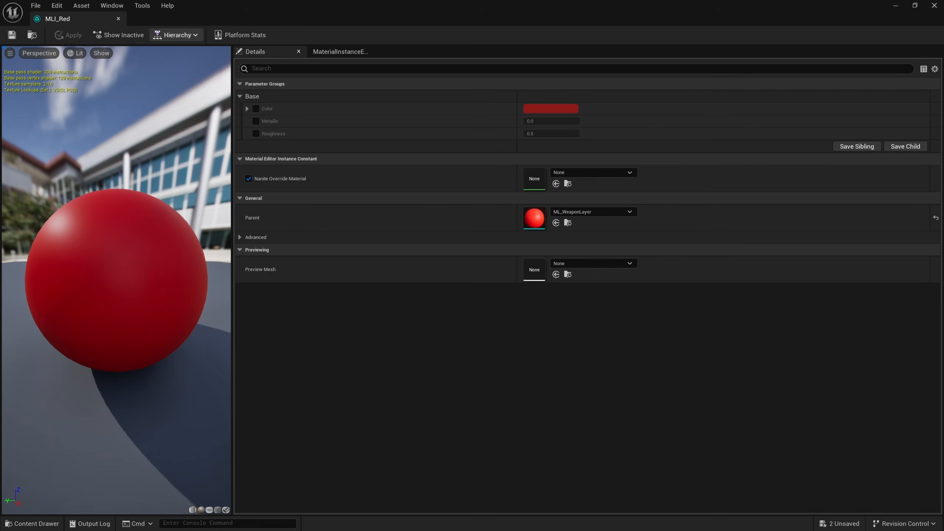
Step: Reopen the MLI_Yellow layer instance and save it with its current parameter values
drag(331, 20, 613, 113)
click(306, 406)
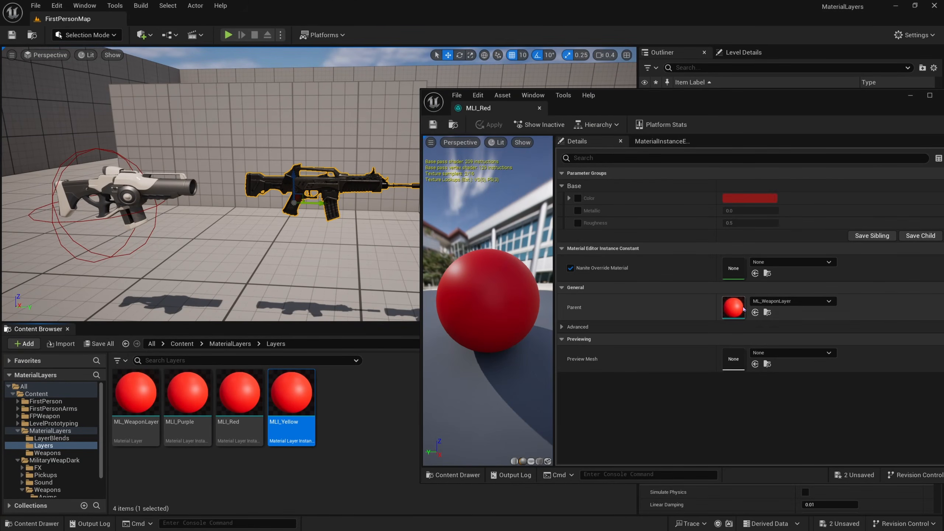
click(223, 443)
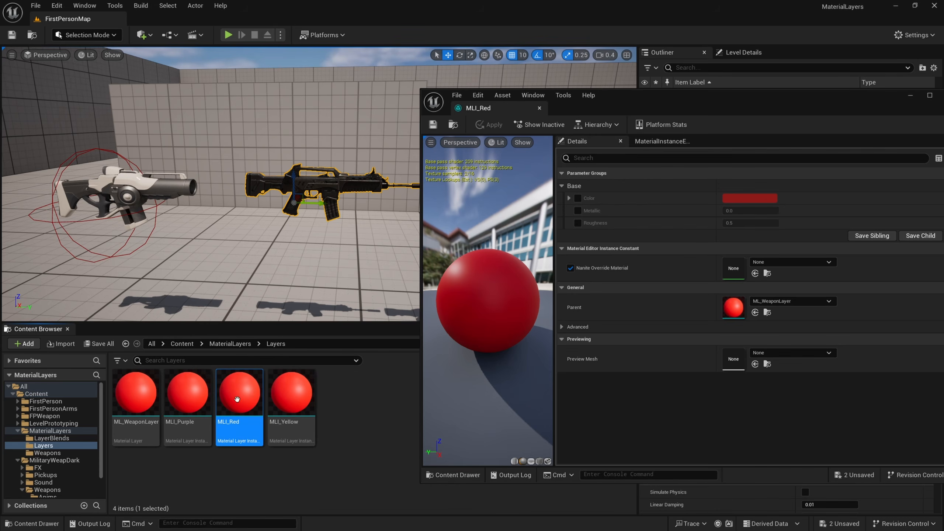
click(324, 414)
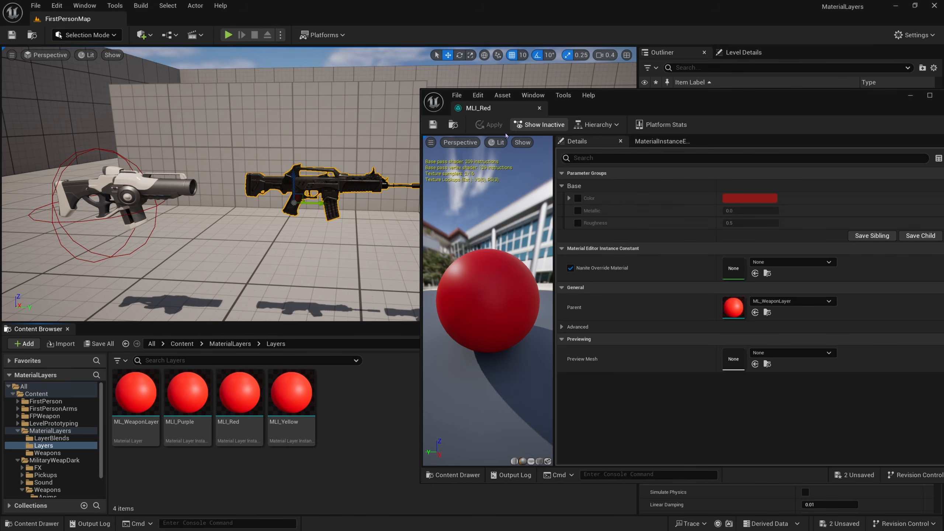
double_click(291, 395)
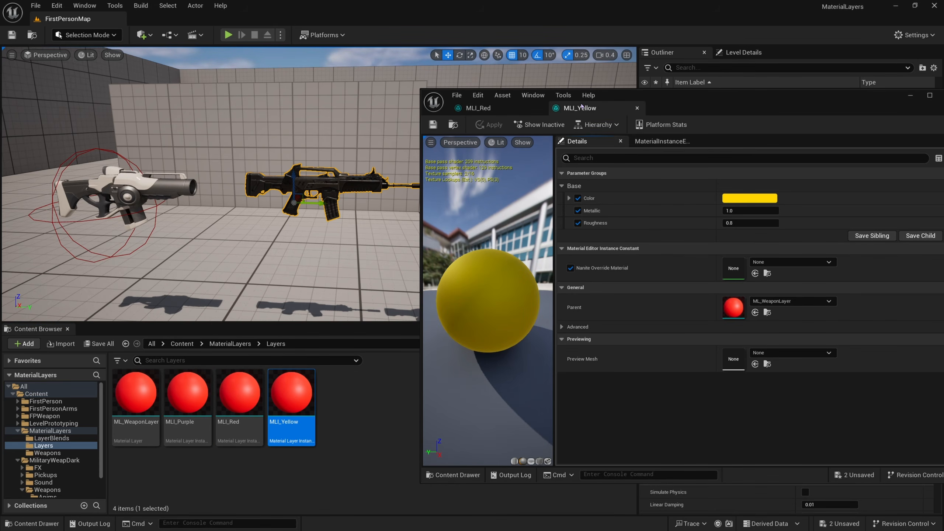
click(433, 125)
drag(714, 105, 528, 65)
click(725, 57)
click(458, 393)
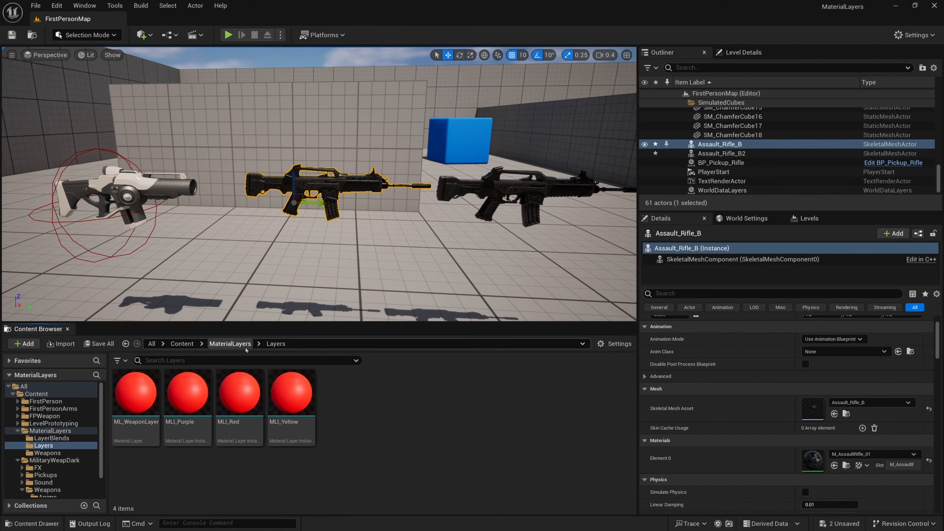
Step: Create a material named M_Weapon in the MaterialLayers/Weapons folder
click(230, 344)
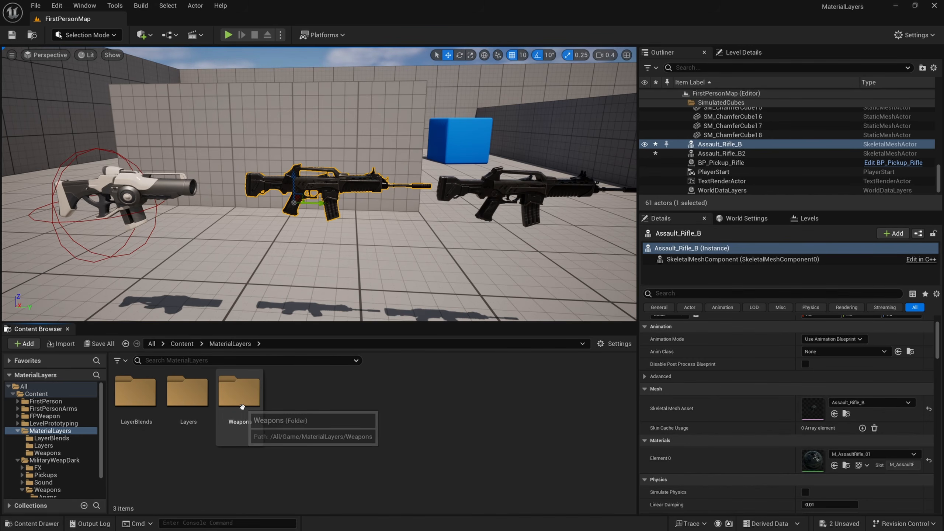
double_click(238, 392)
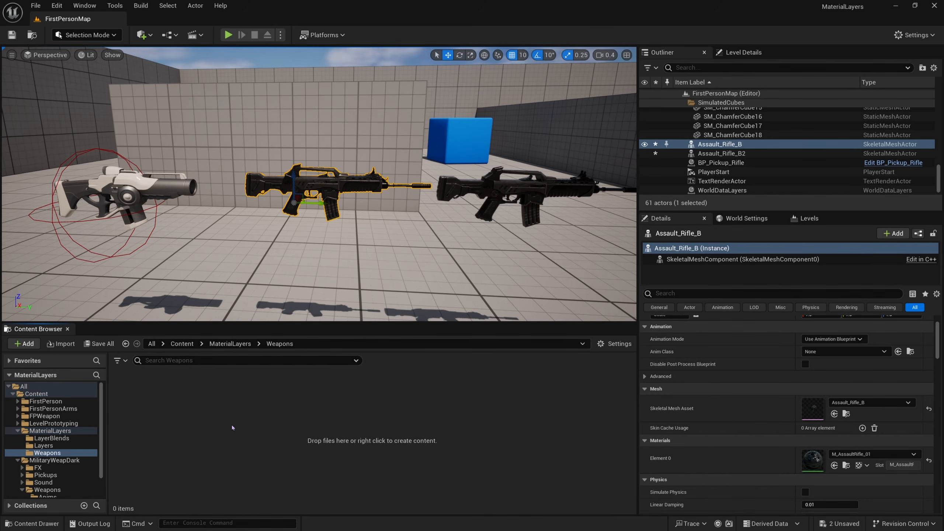
right_click(159, 403)
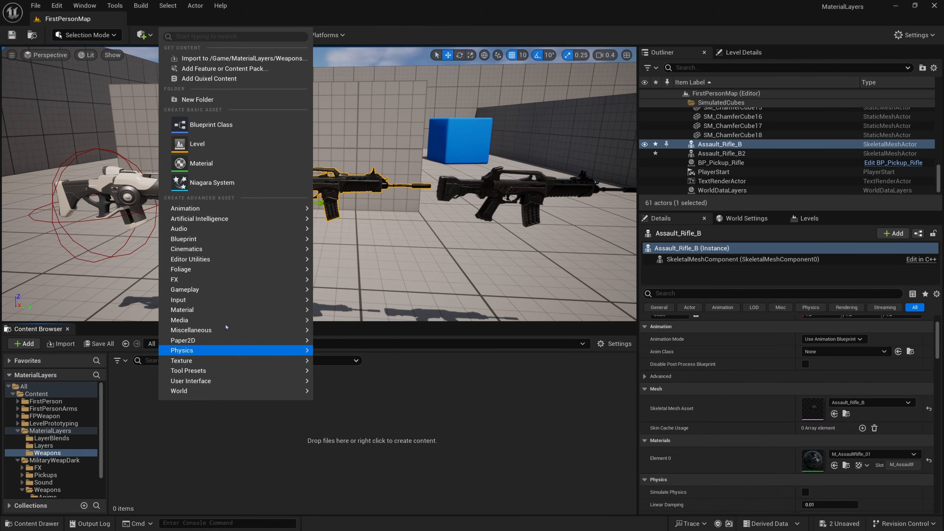
click(219, 170)
text(M_Weapon)
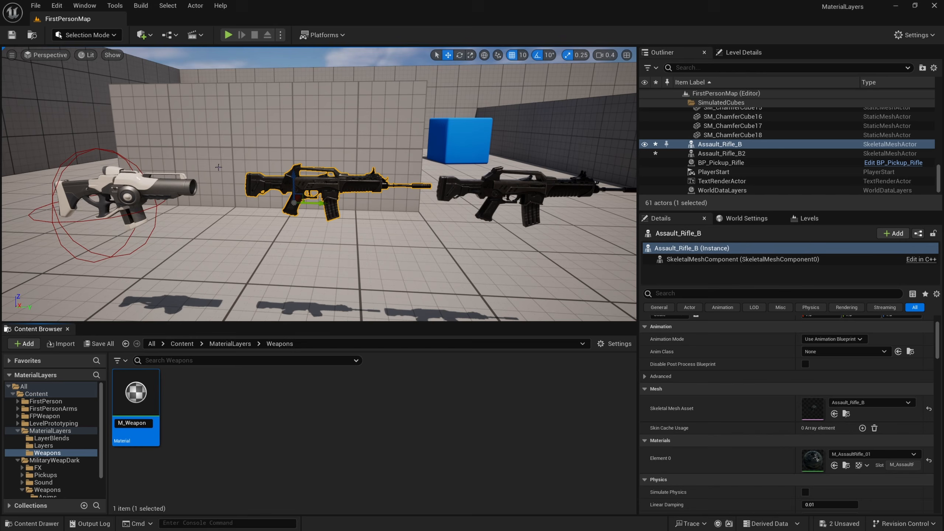
key(Return)
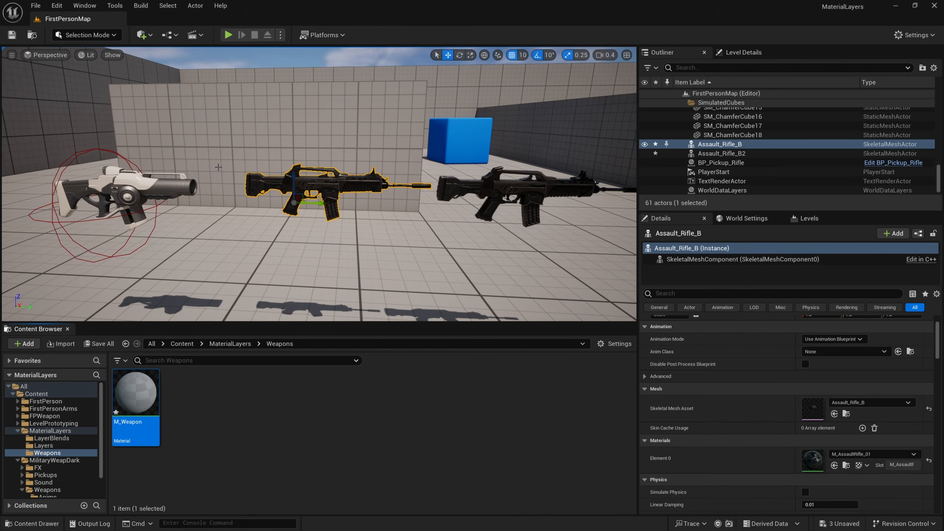
Step: Open the M_Weapon material and enable Use Material Attributes on it
click(187, 415)
double_click(149, 405)
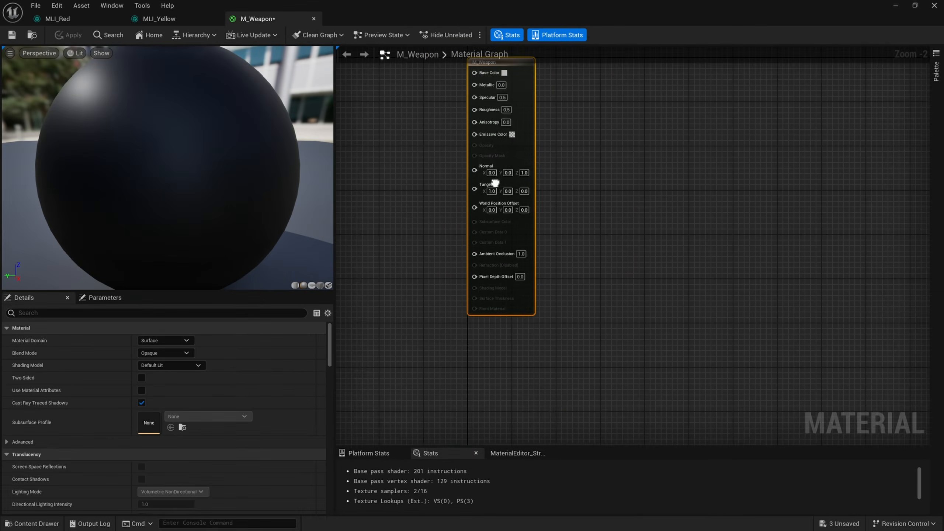
right_drag(495, 183, 639, 235)
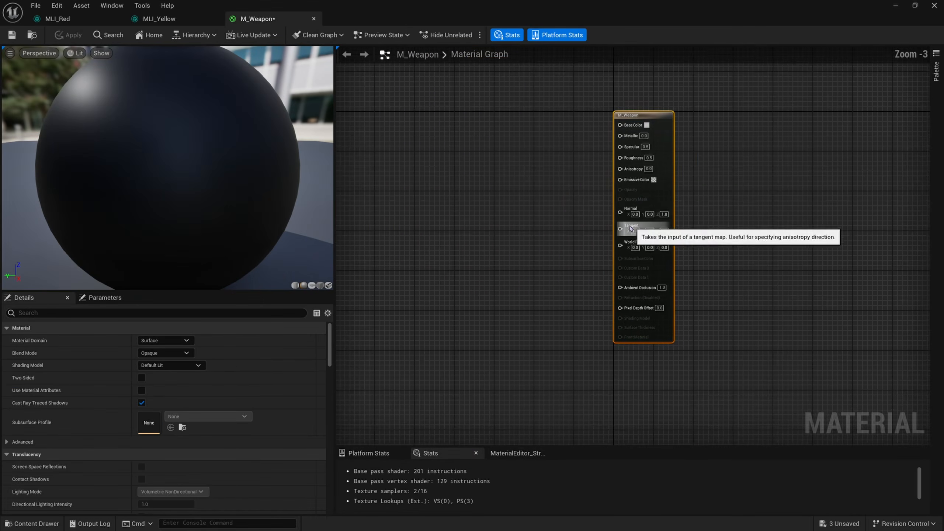
scroll(563, 221, down, 1)
scroll(520, 227, down, 1)
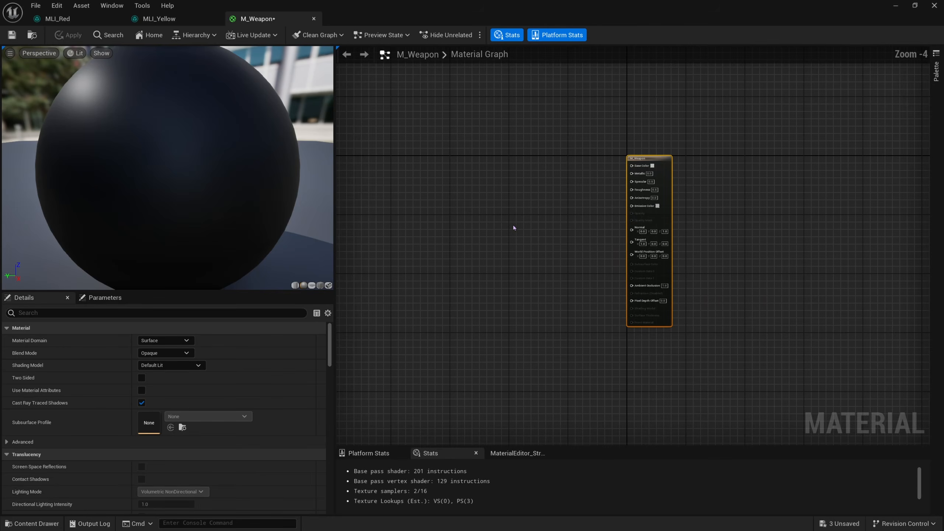
click(609, 203)
right_drag(526, 190, 550, 189)
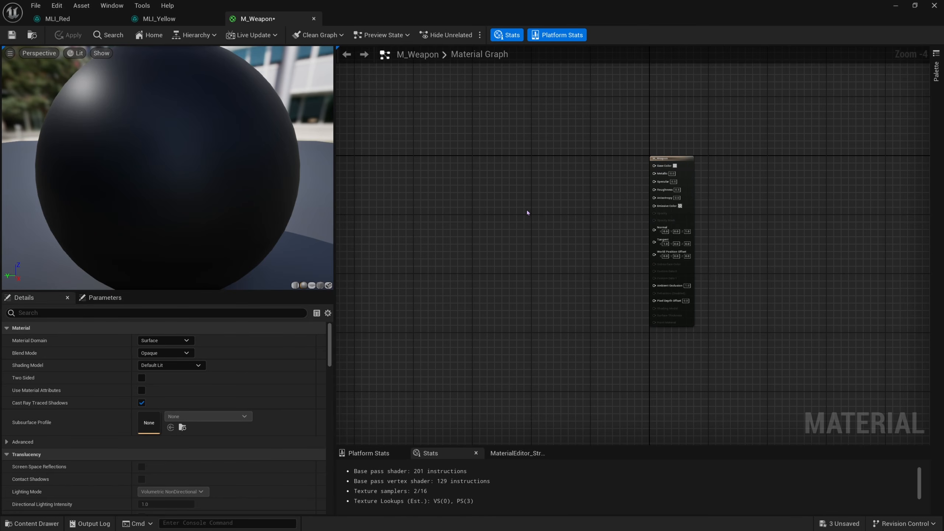
drag(666, 130, 660, 380)
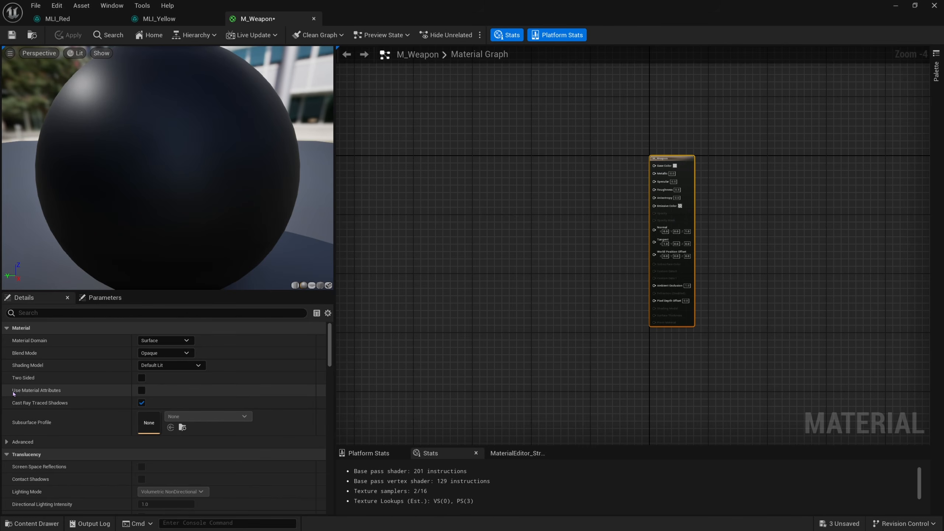
click(142, 391)
scroll(699, 256, up, 1)
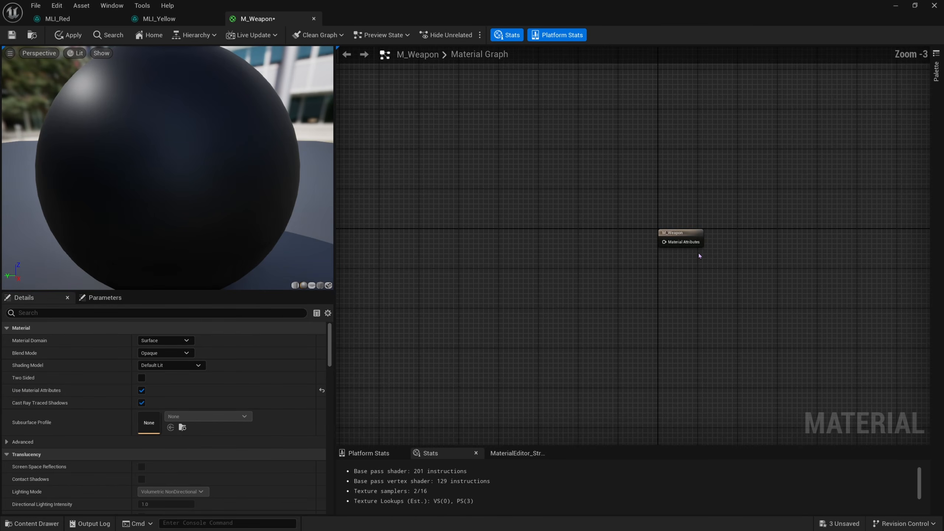
Step: Add a Material Attribute Layers node to the M_Weapon graph and place it well to the left of the output node
right_drag(469, 311, 618, 260)
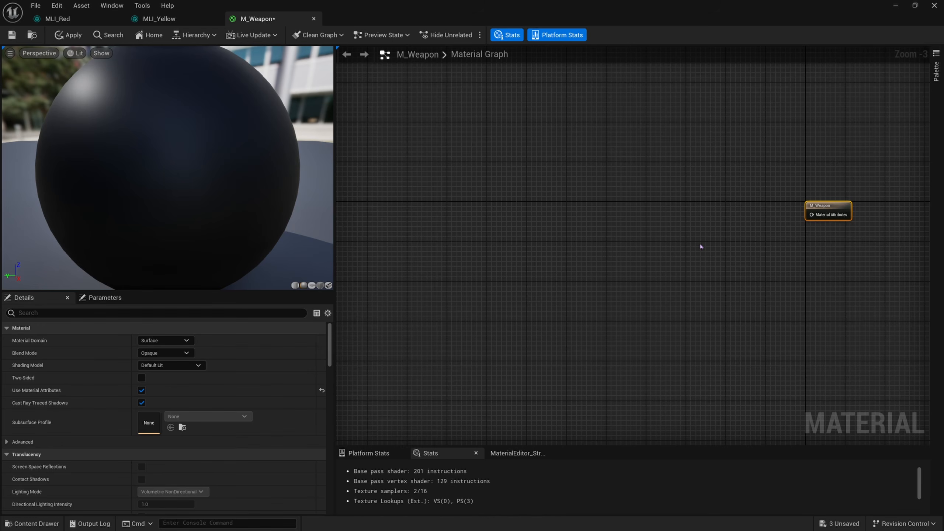
right_click(579, 228)
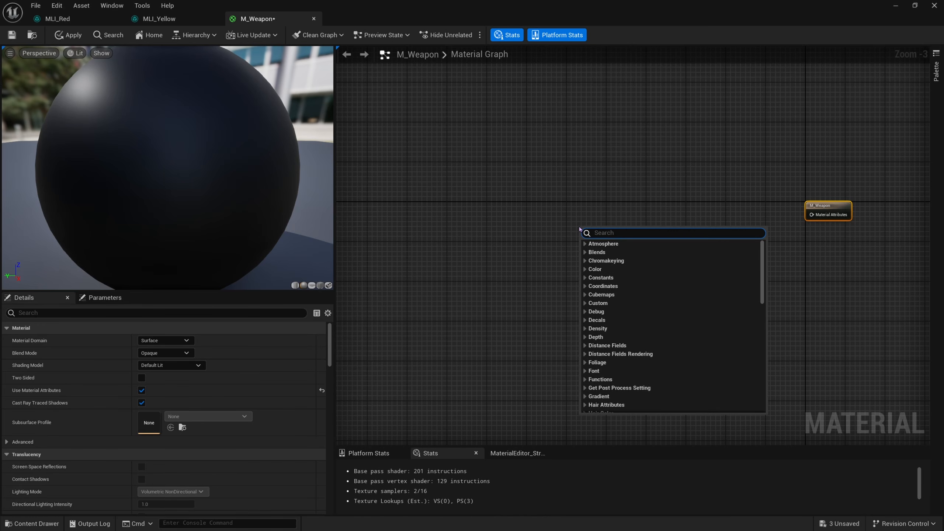
text(material layer)
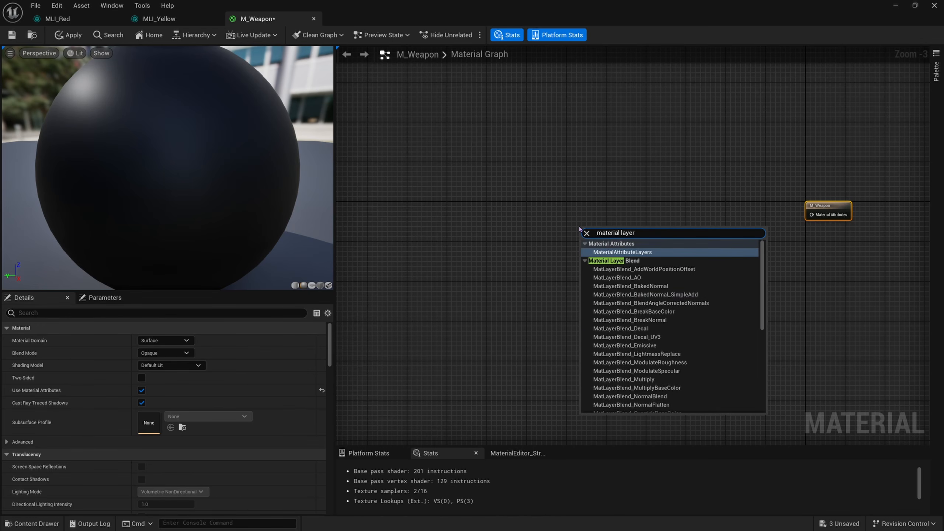
key(Return)
scroll(587, 230, up, 2)
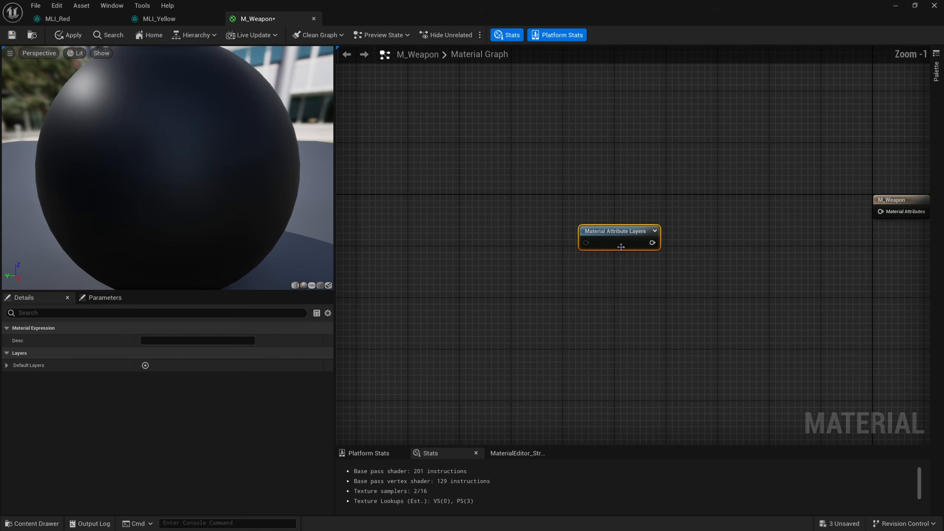
drag(596, 184, 600, 270)
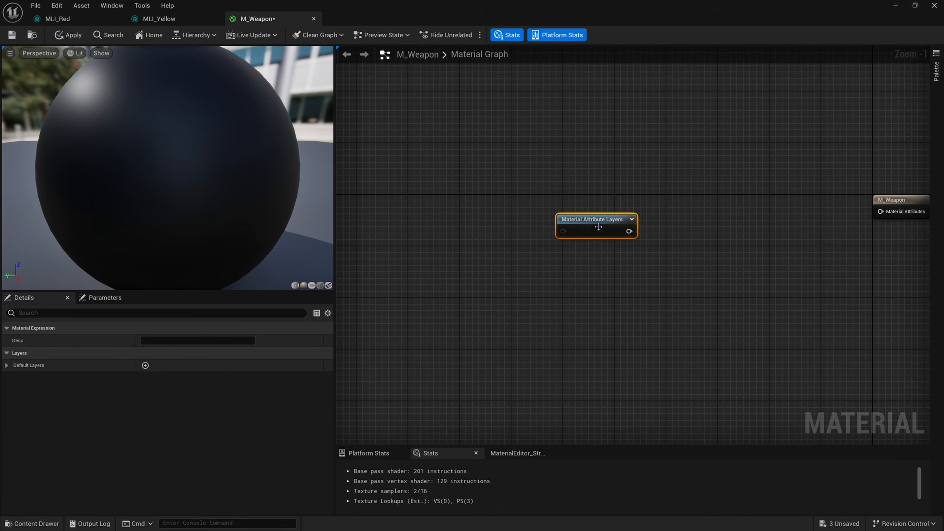
drag(598, 227, 508, 215)
right_drag(539, 218, 467, 219)
drag(466, 220, 812, 237)
click(632, 185)
click(416, 139)
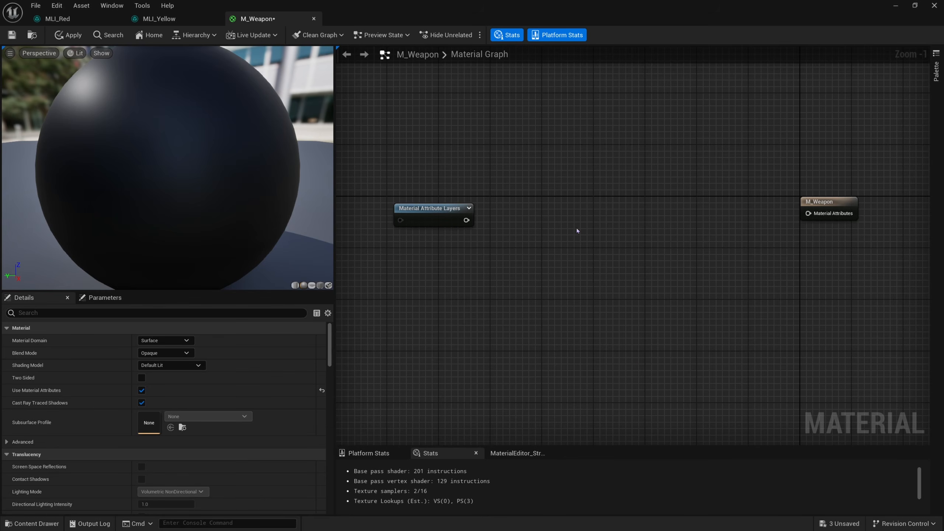
Step: Trace the rifle's M_AssaultRifle_01 material to its parent M_WeaponMaster_01 and inspect the normal map texture assigned there
double_click(411, 18)
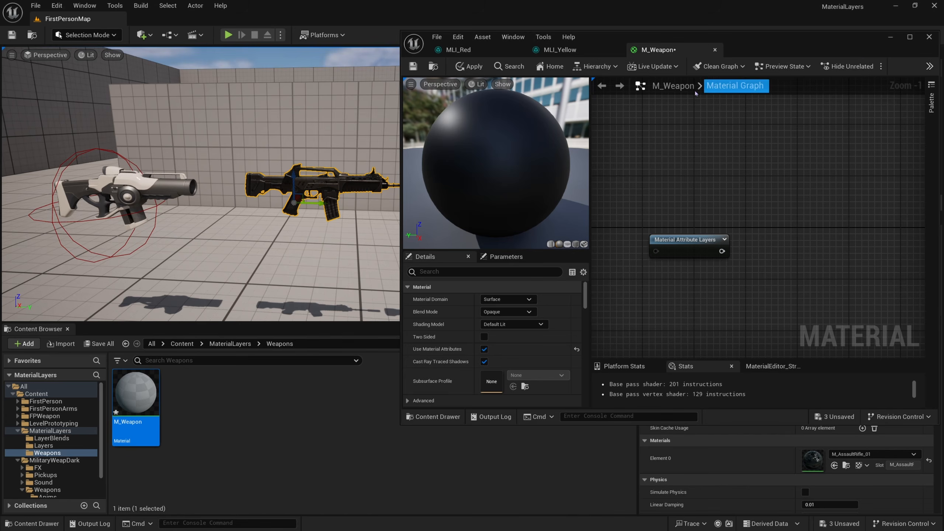
click(891, 37)
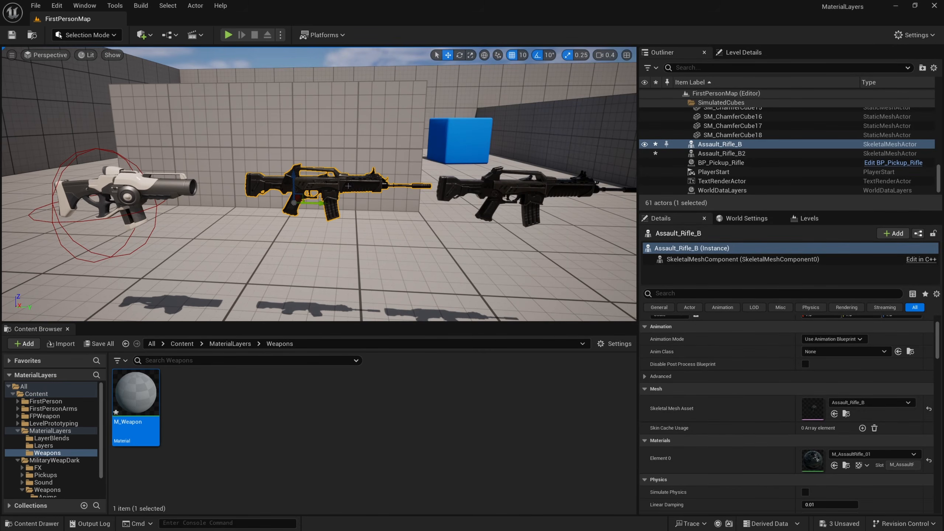
double_click(813, 460)
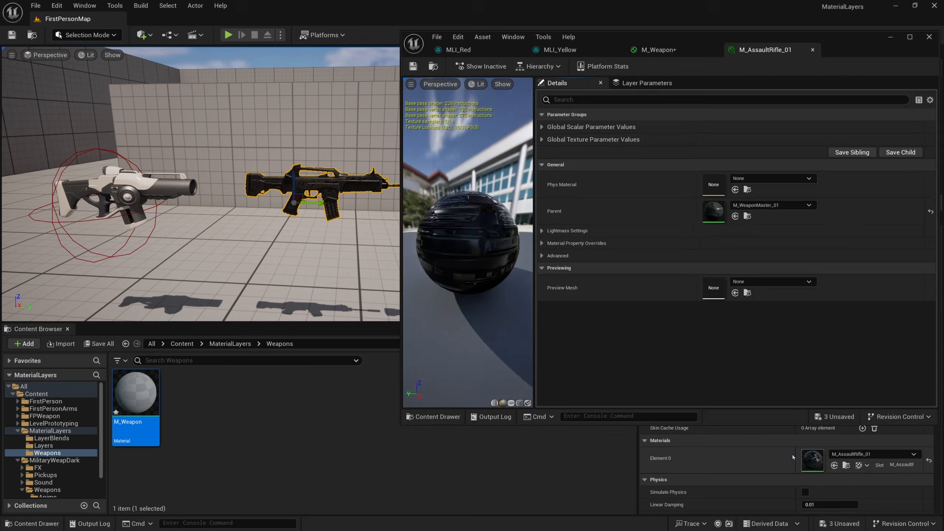
double_click(713, 211)
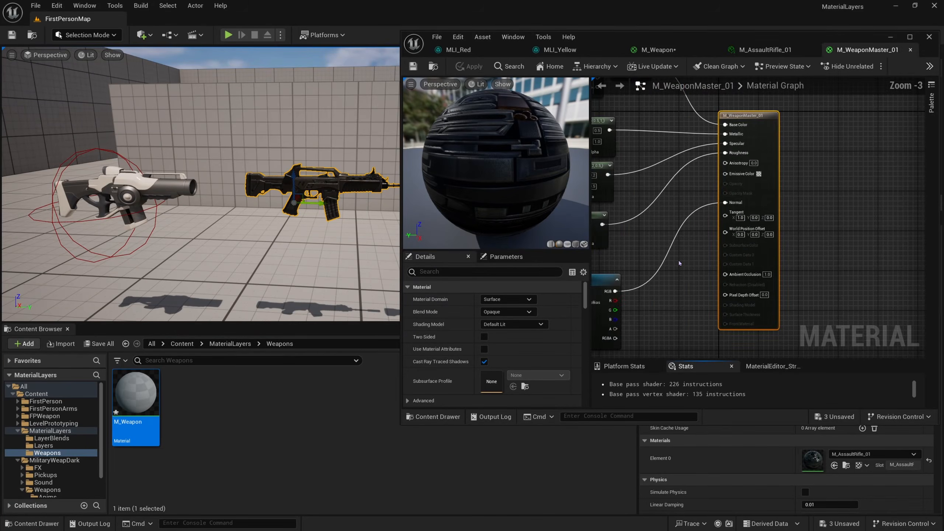
click(796, 260)
scroll(491, 354, down, 5)
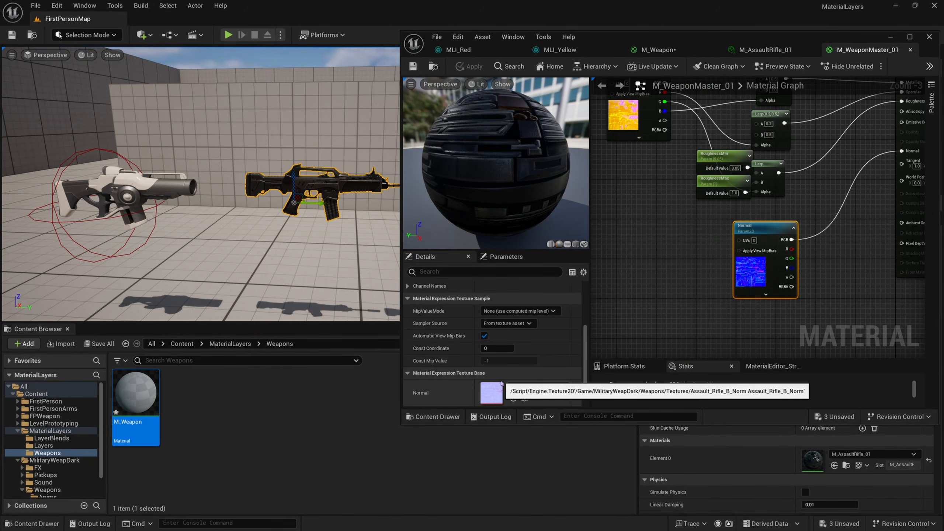
double_click(491, 394)
drag(669, 47, 510, 64)
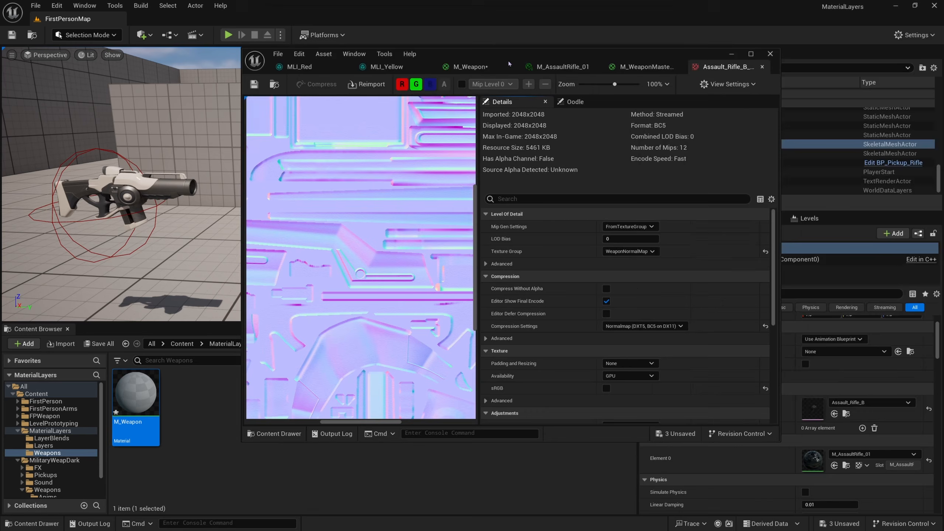
drag(478, 139, 676, 149)
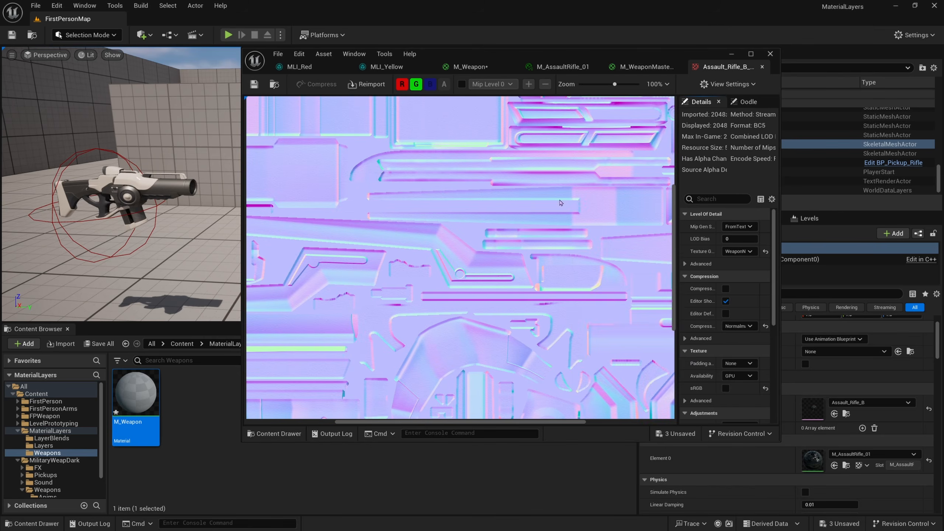
scroll(465, 220, down, 2)
right_drag(498, 225, 562, 260)
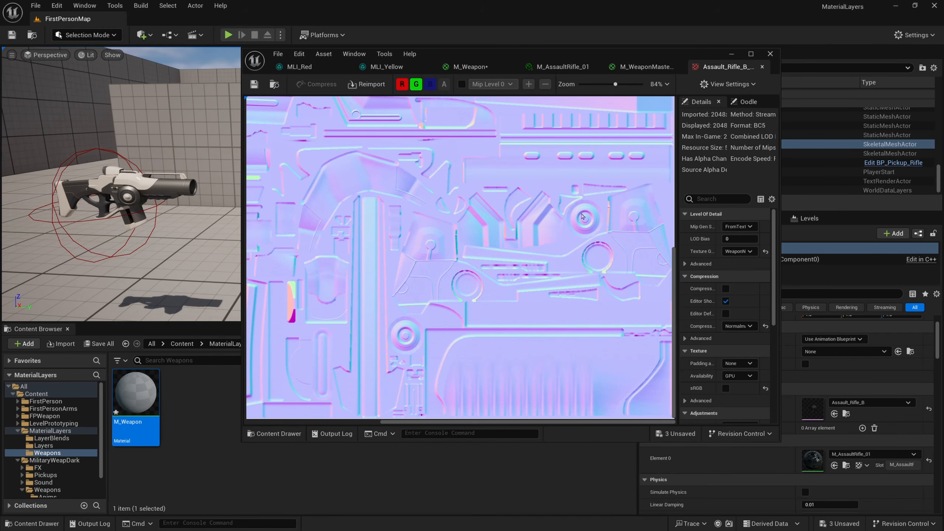
click(732, 55)
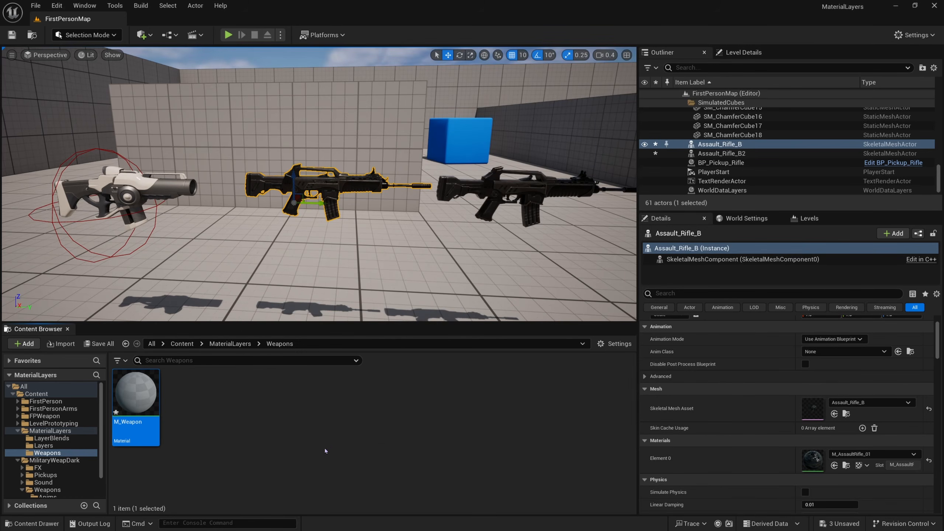
Step: Return to the M_Weapon graph and add a GetMaterialAttributes node fed by the Material Attribute Layers output
double_click(136, 394)
scroll(557, 208, down, 2)
right_drag(538, 245, 484, 206)
scroll(542, 232, down, 1)
scroll(559, 258, up, 2)
right_drag(559, 260, 599, 276)
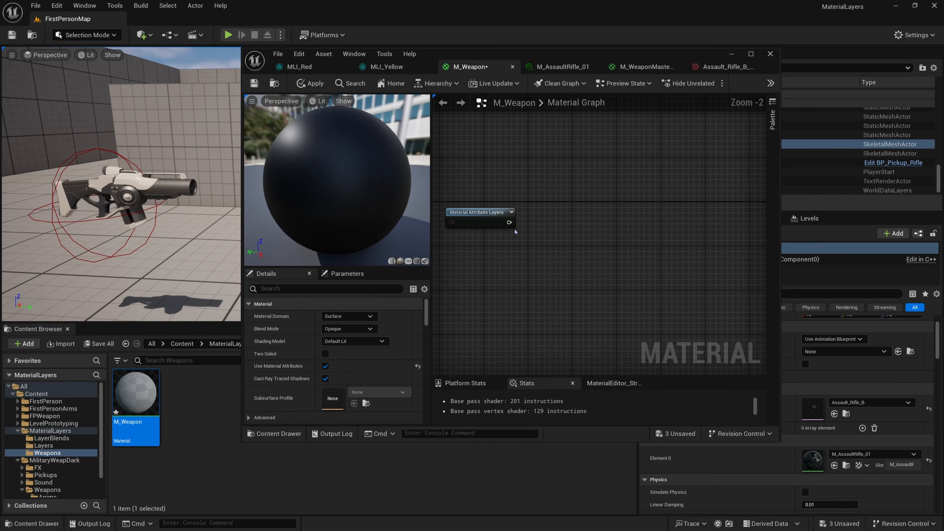
drag(509, 222, 572, 270)
text(get materi)
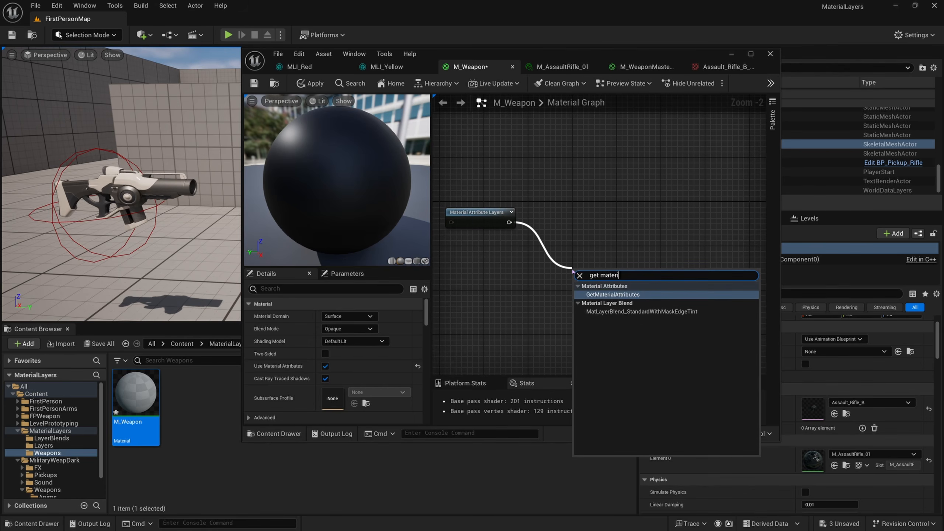
key(Return)
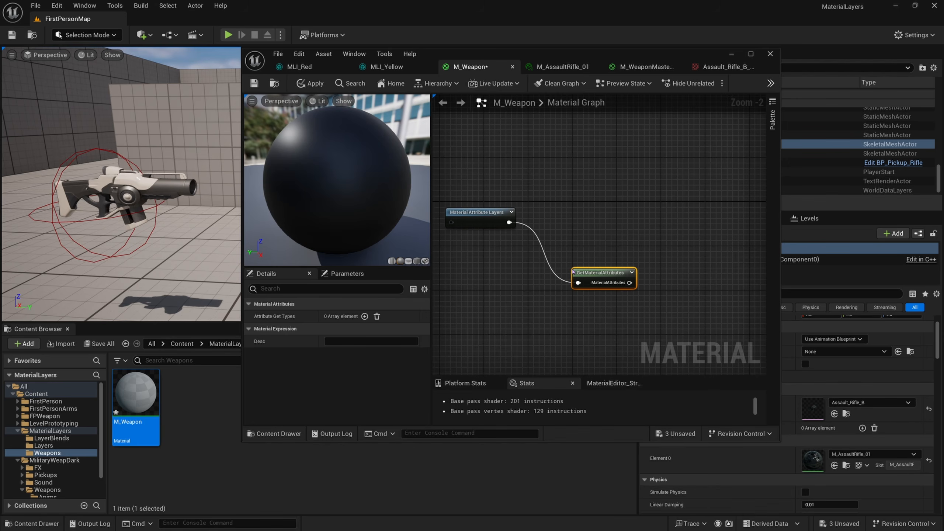
drag(604, 282, 591, 261)
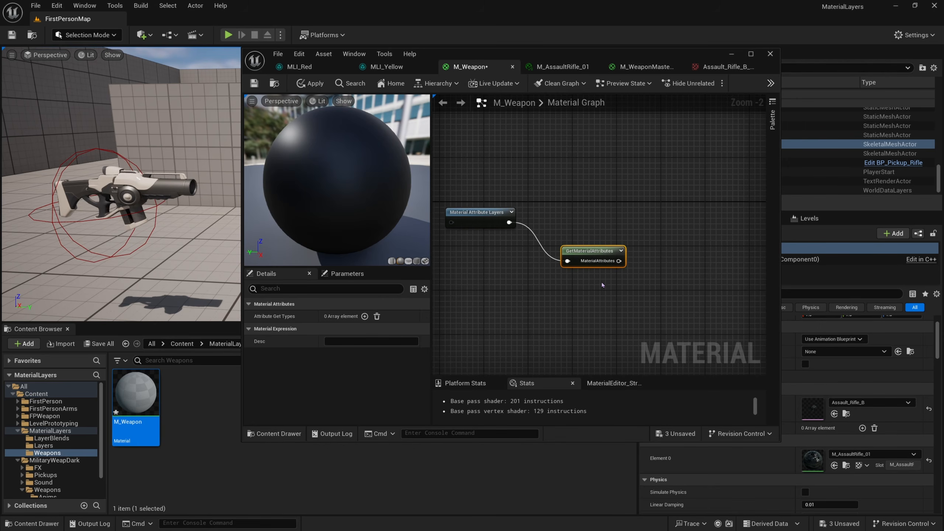
Step: Align the GetMaterialAttributes node directly beside the Material Attribute Layers node in the M_Weapon graph
right_drag(636, 295, 582, 272)
drag(552, 233, 552, 201)
right_drag(552, 201, 510, 215)
drag(523, 221, 662, 234)
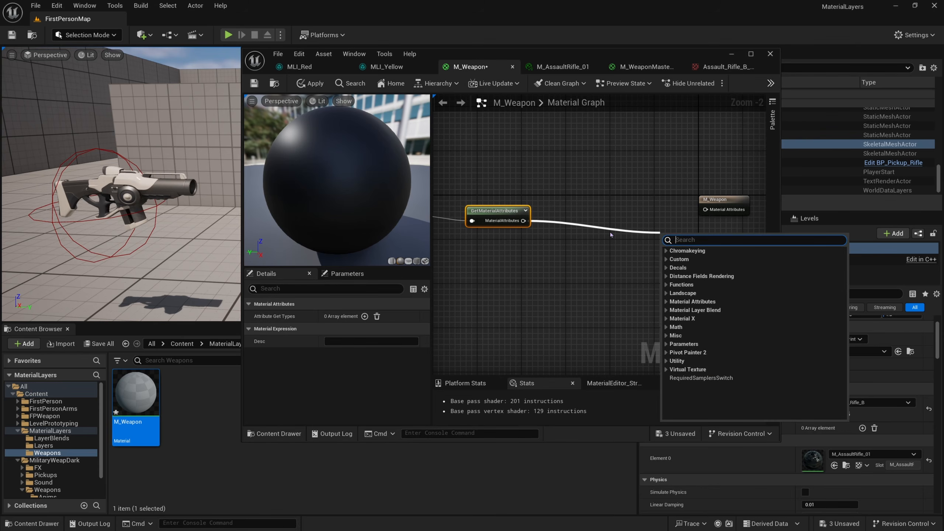
click(612, 234)
right_drag(611, 235, 711, 225)
drag(595, 203, 582, 190)
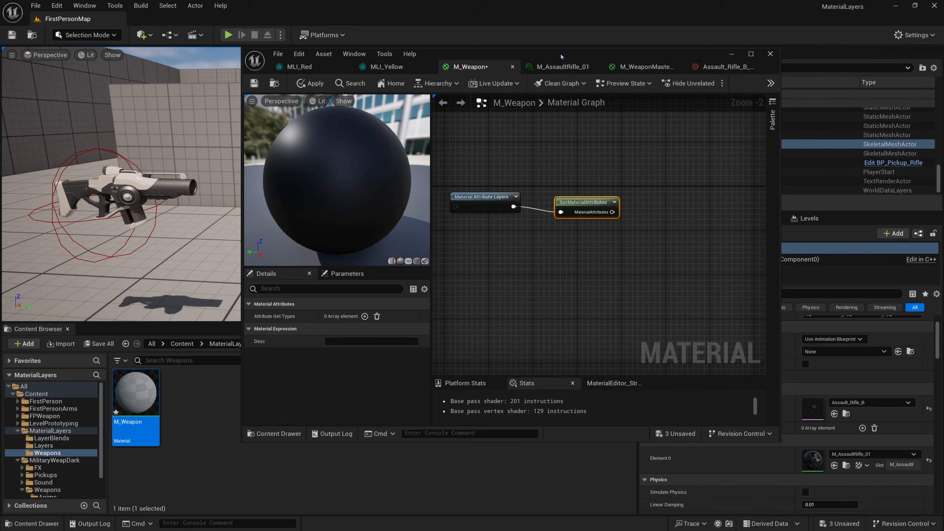
Step: Maximize the material editor and add one attribute get type to GetMaterialAttributes, set to Normal
double_click(620, 56)
scroll(445, 199, up, 2)
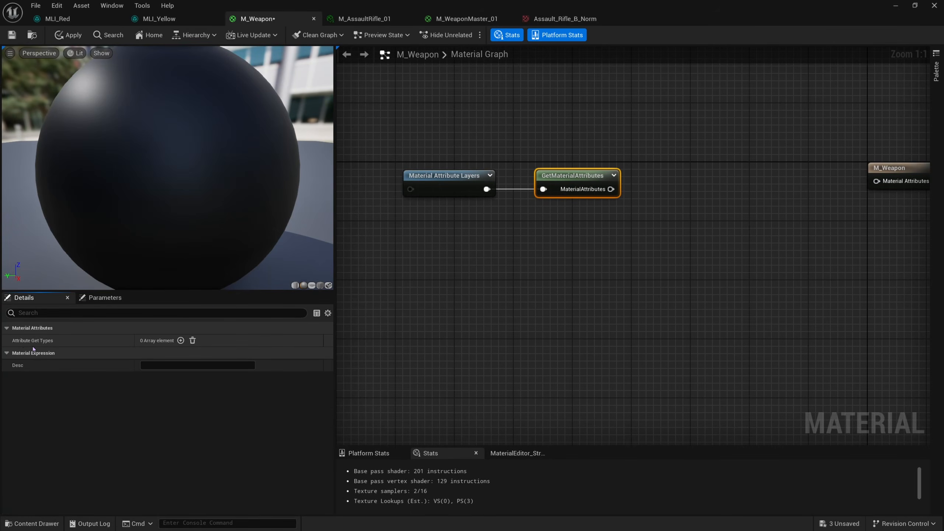
click(180, 341)
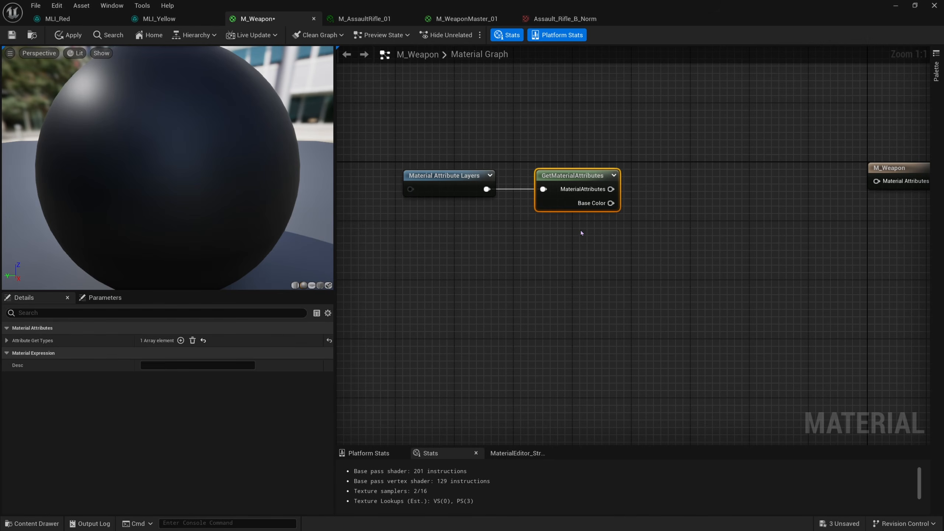
drag(602, 230, 558, 210)
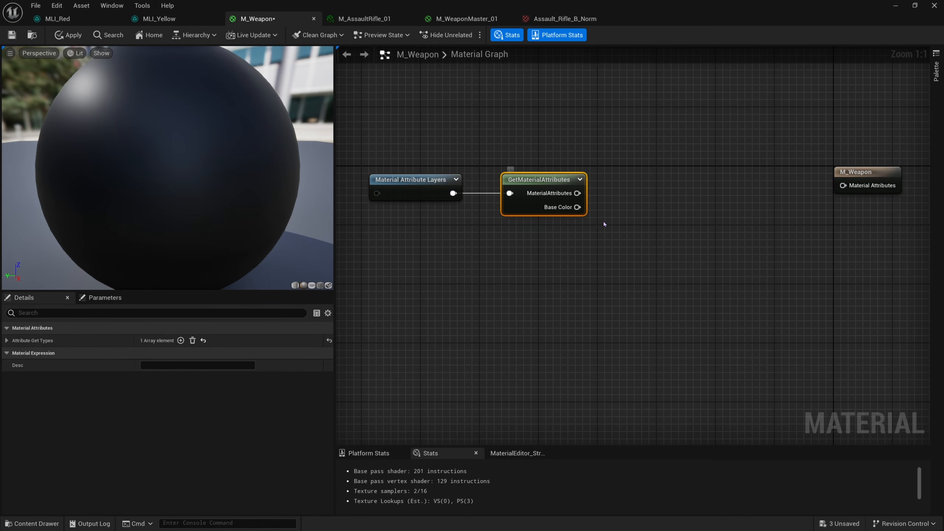
click(7, 341)
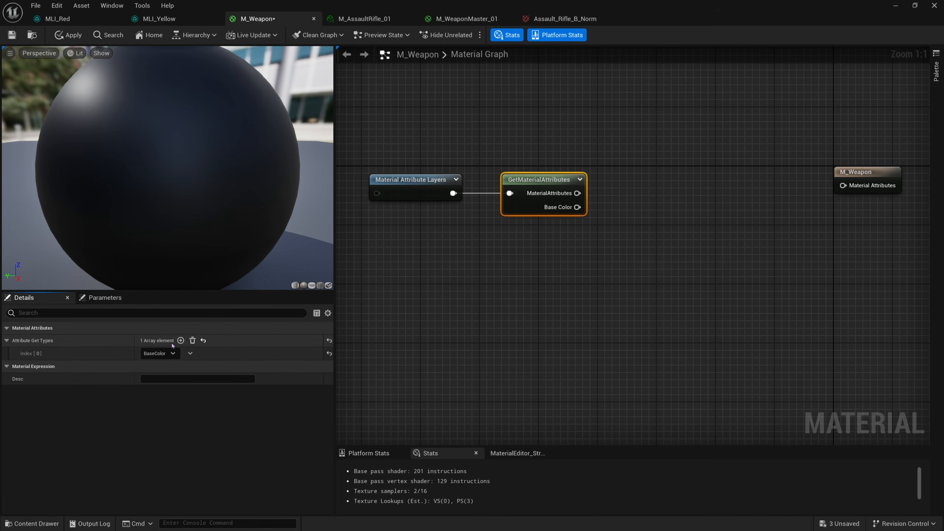
click(160, 353)
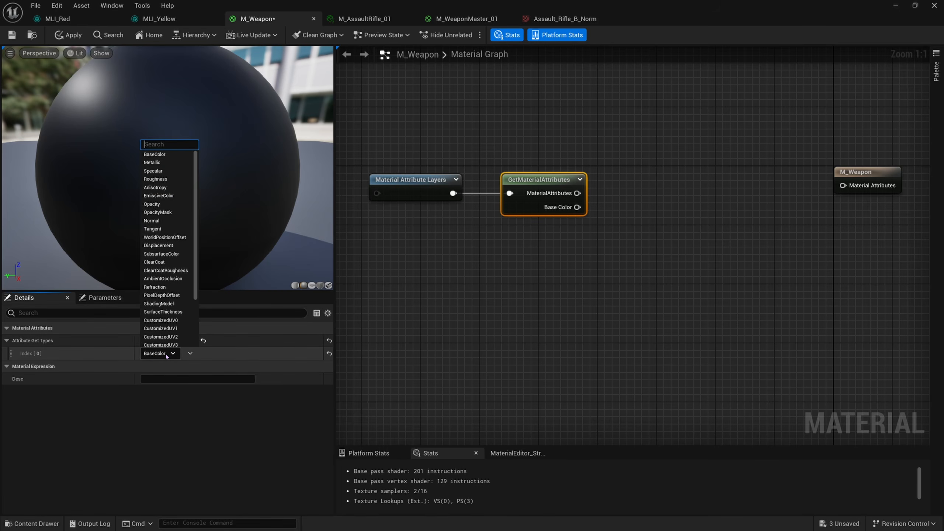
click(151, 221)
right_drag(659, 240, 592, 239)
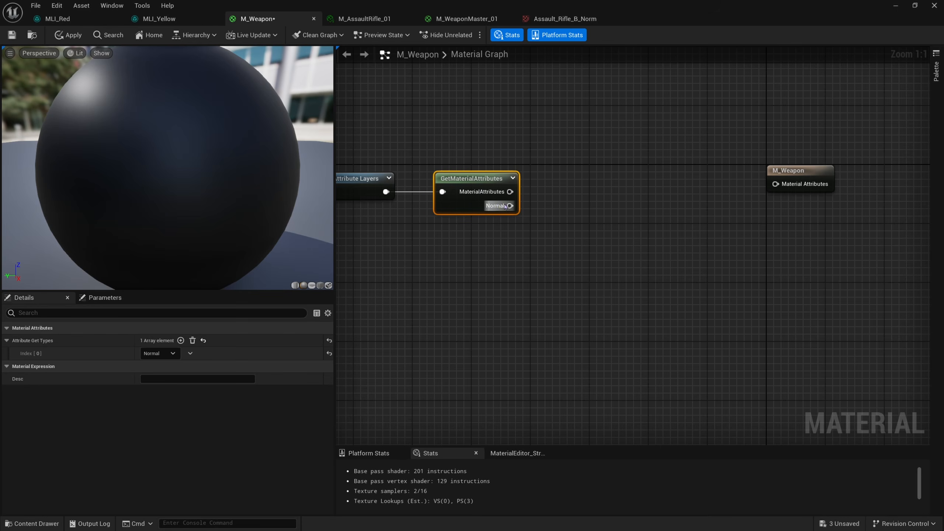
Step: Review the parameters of the MLI_Yellow and MLI_Red layer instances, then return to the Normal output in the M_Weapon graph
drag(510, 191, 582, 176)
click(472, 96)
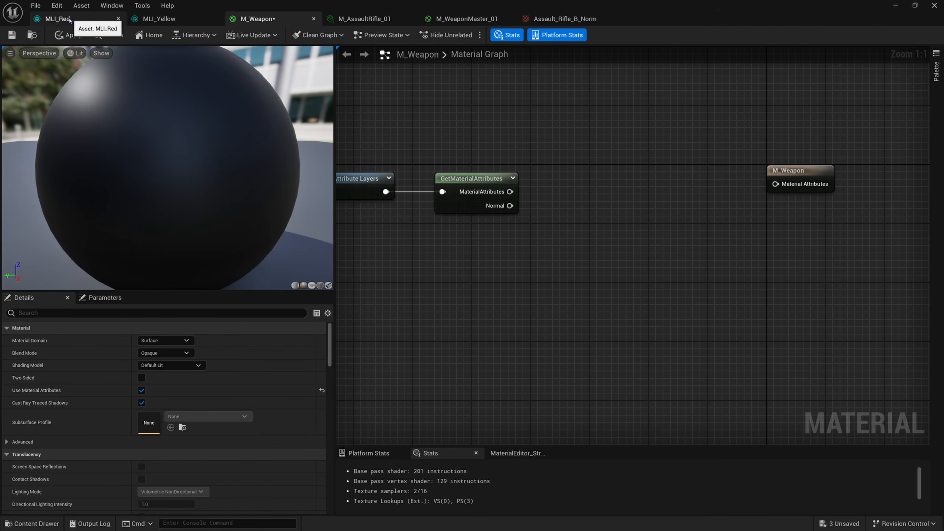
click(163, 19)
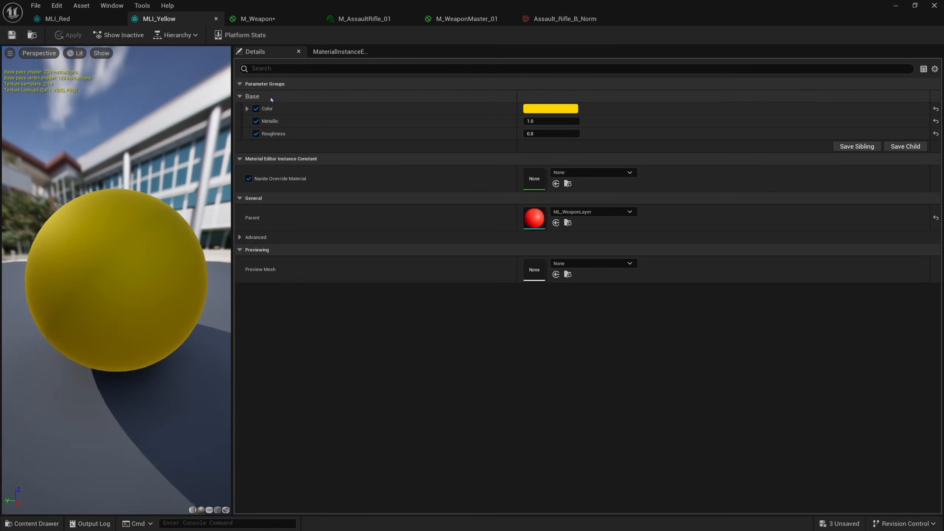
click(64, 19)
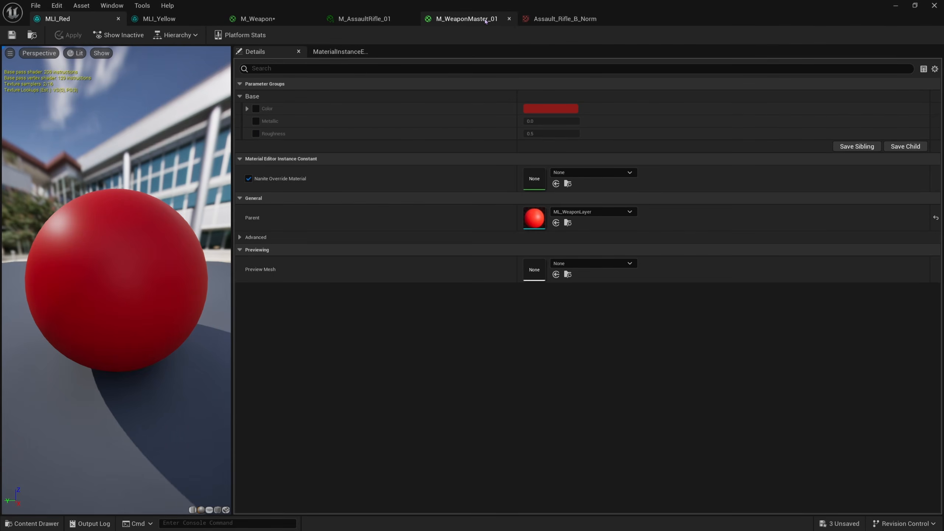
click(298, 20)
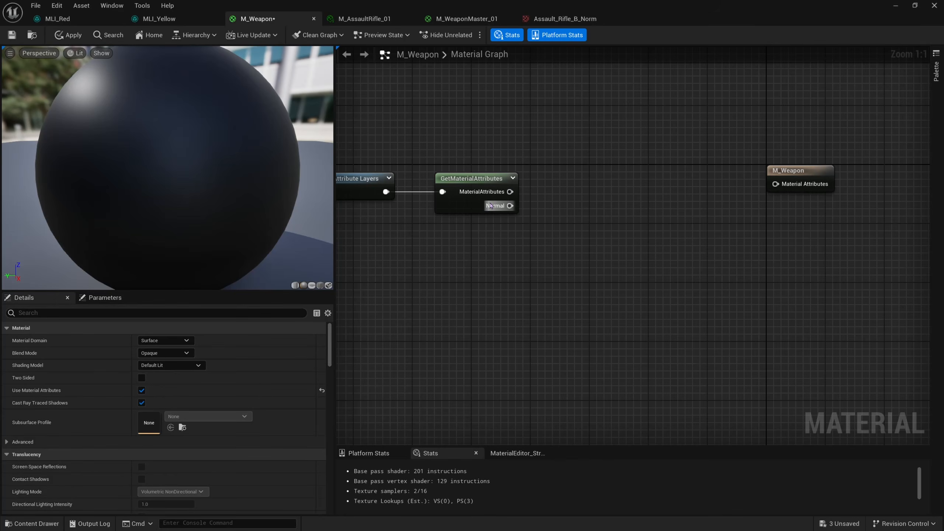
drag(490, 206, 515, 277)
click(473, 259)
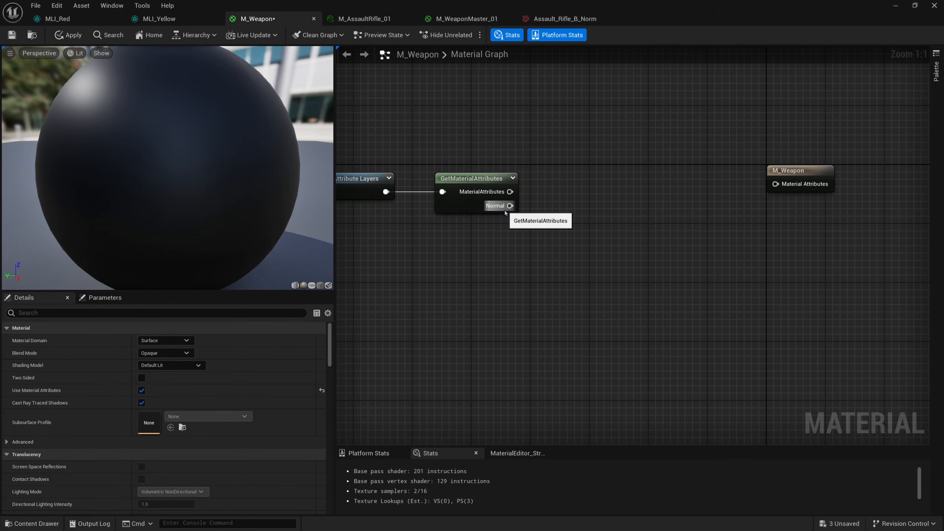
drag(504, 212, 544, 257)
click(520, 214)
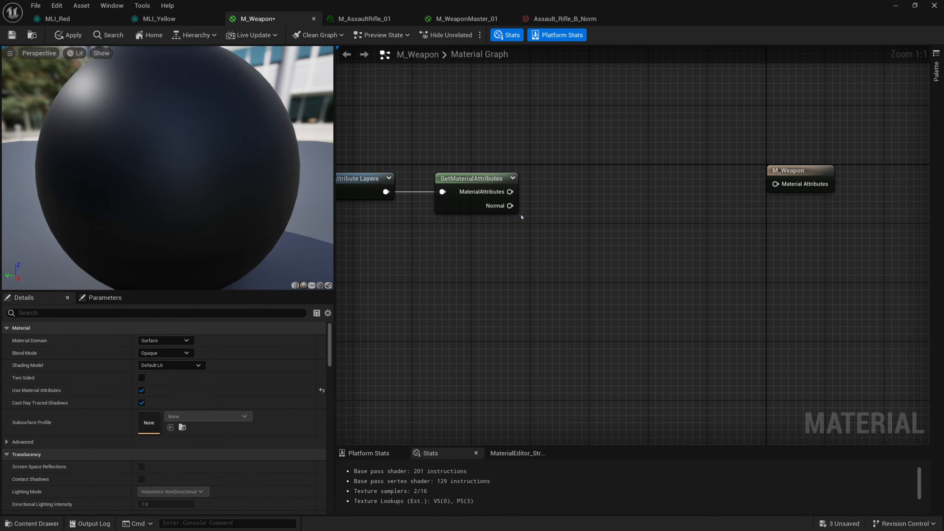
Step: Add a TextureSampleParameter2D node named Mesh Normal below GetMaterialAttributes
right_drag(556, 215, 487, 223)
right_click(465, 248)
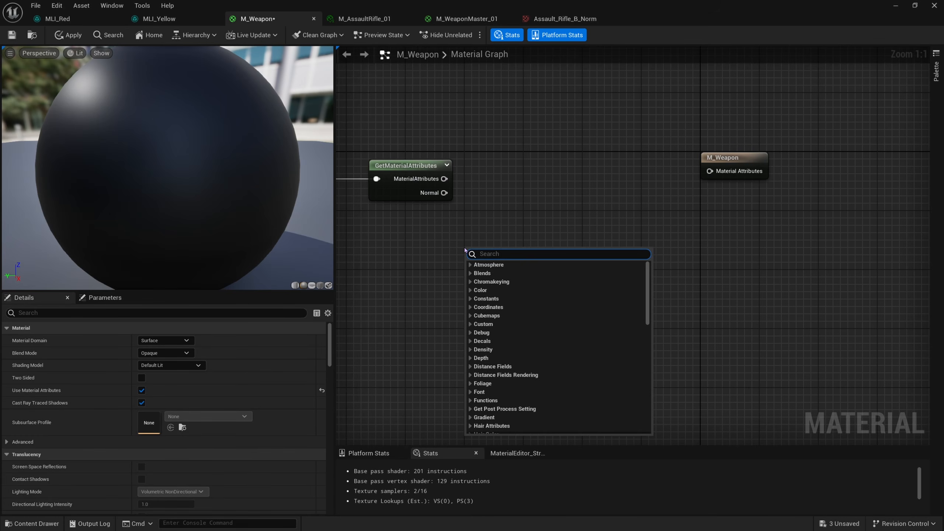
text(texture)
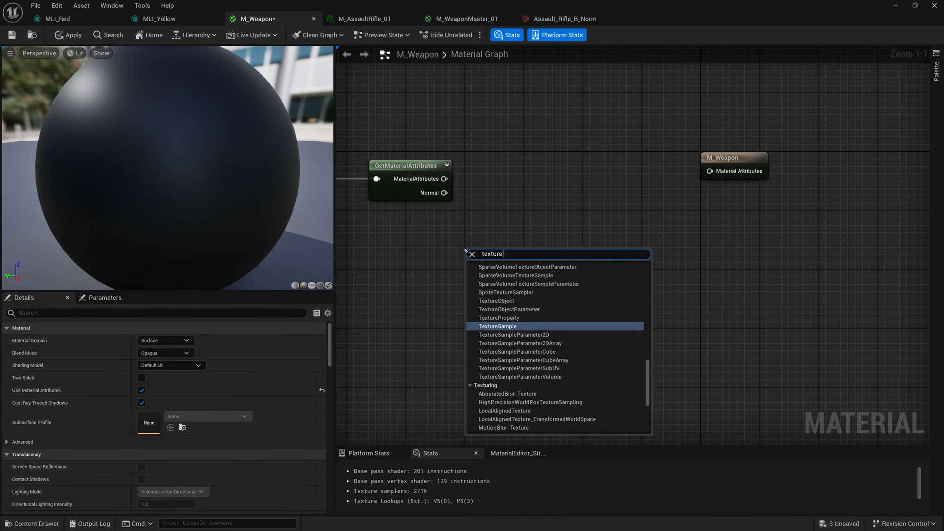
text( sam)
key(Down)
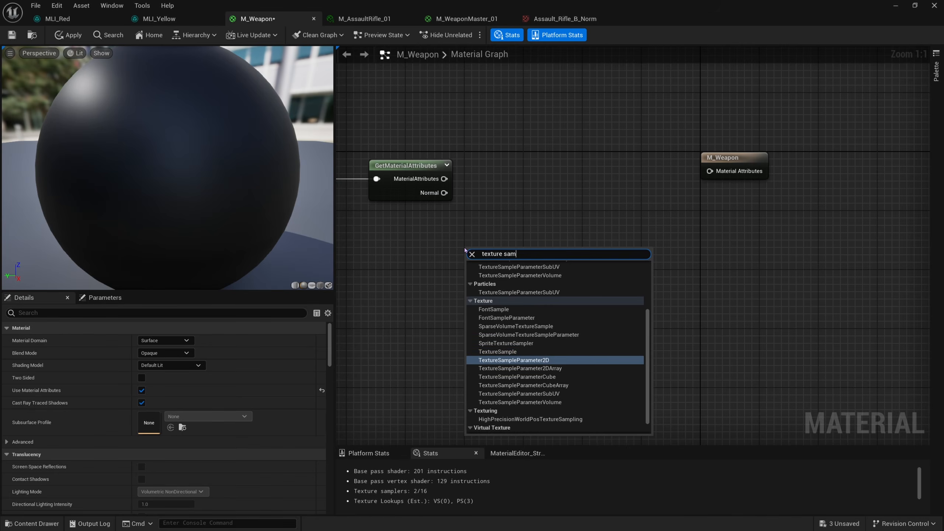
key(Return)
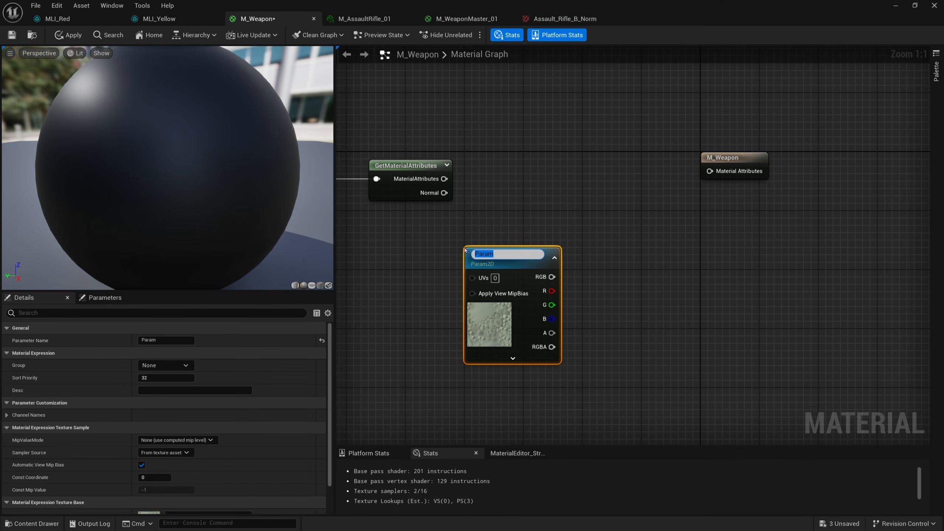
text(Mesh Normal)
key(Return)
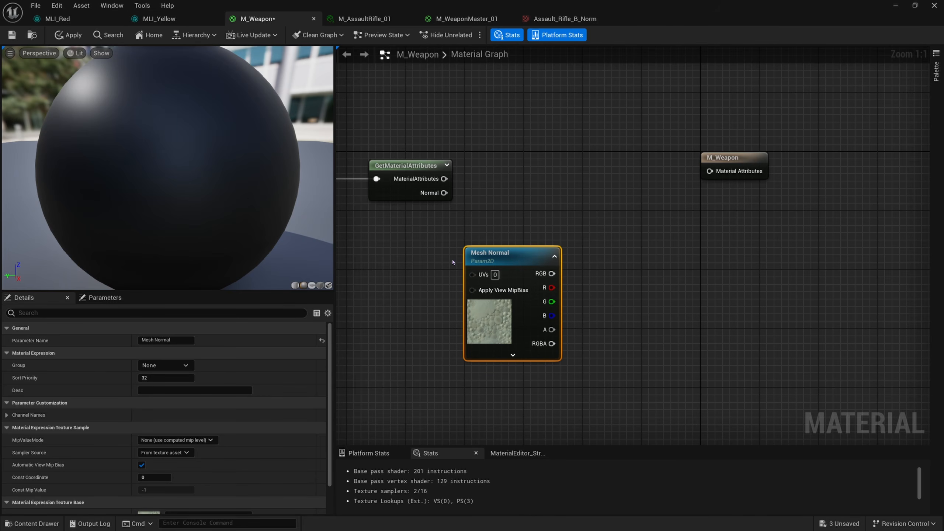
Step: Inspect the rifle's Assault_Rifle_B_Norm texture and return to the M_Weapon graph, shifting Mesh Normal closer beneath GetMaterialAttributes
click(159, 18)
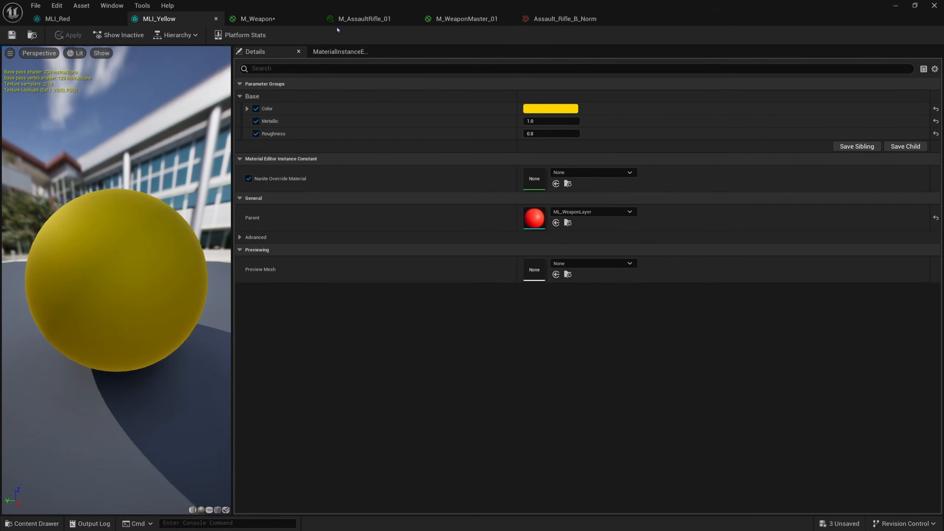
click(283, 19)
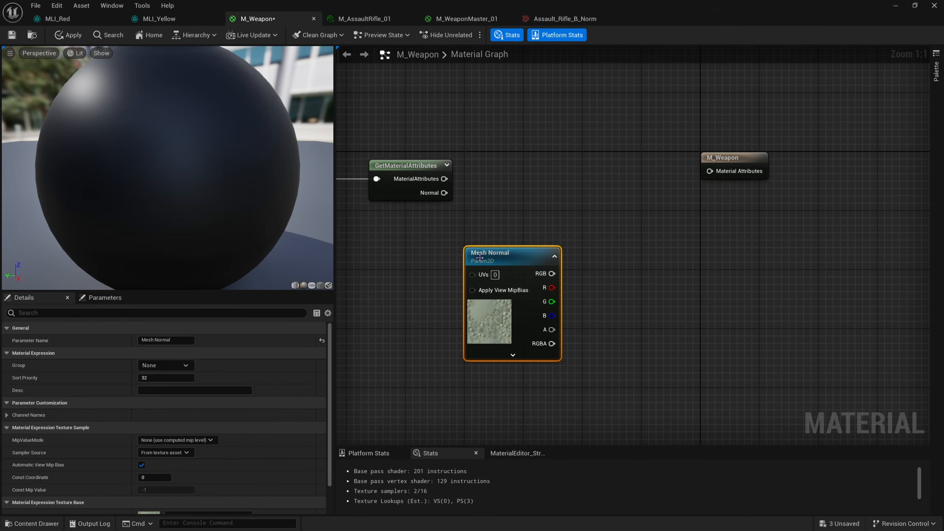
right_drag(451, 261, 525, 246)
drag(566, 247, 551, 249)
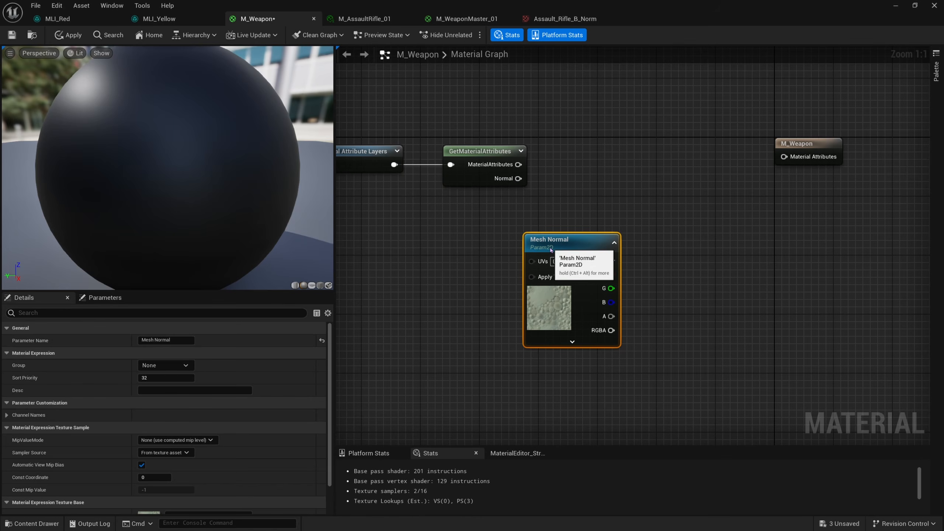
click(558, 15)
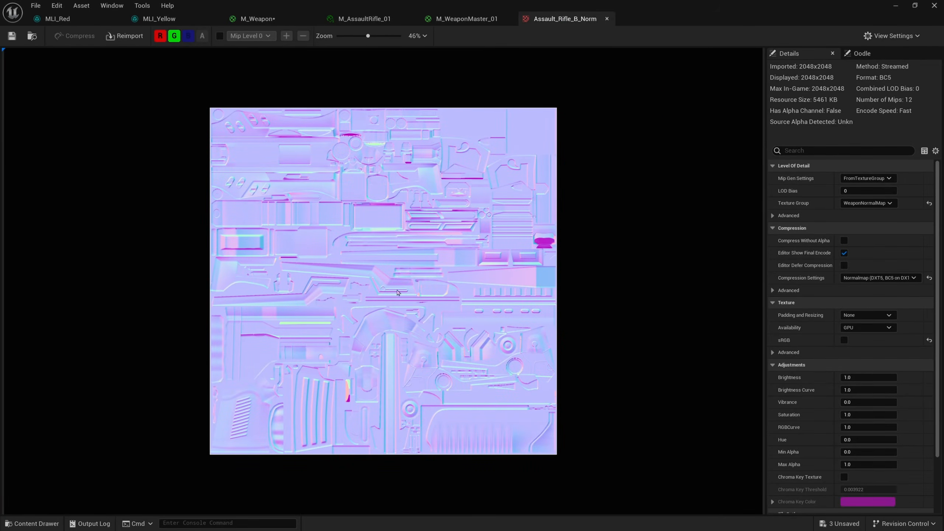
click(260, 18)
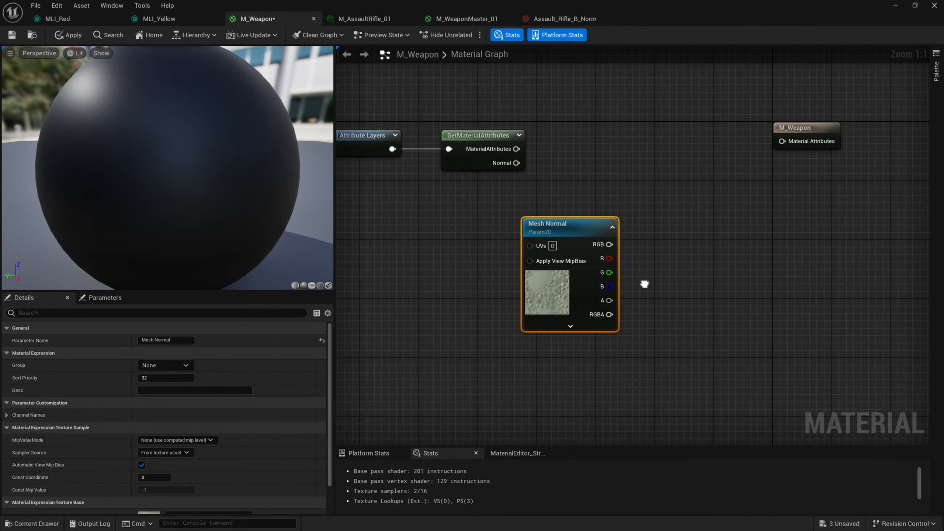
right_drag(645, 283, 648, 246)
drag(551, 206, 521, 206)
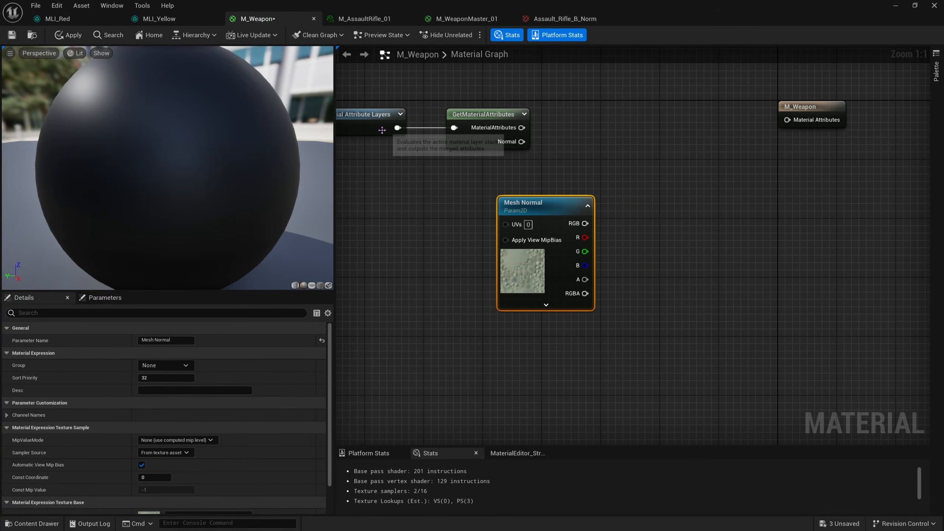
Step: Locate Assault_Rifle_B_Norm in the Content Browser, assign it as the Mesh Normal texture, and place that node under GetMaterialAttributes
click(557, 18)
click(33, 36)
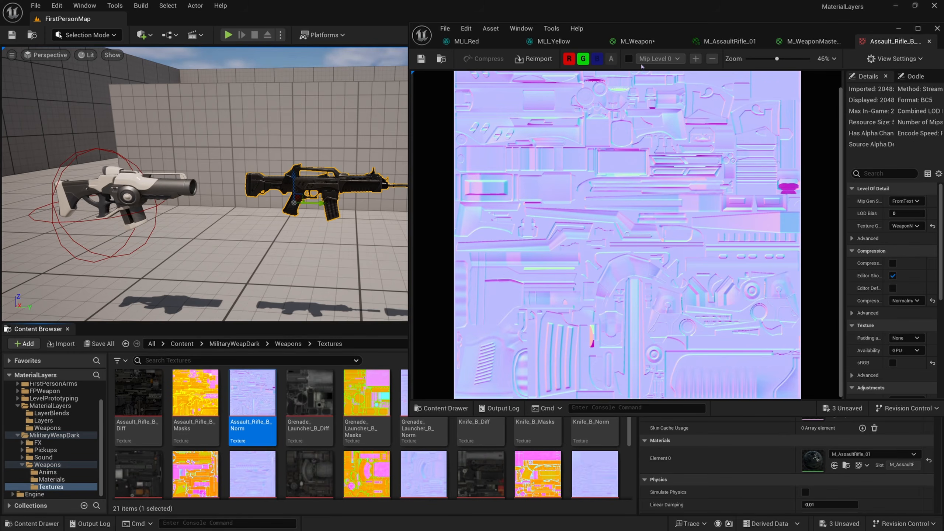
click(637, 42)
right_drag(663, 290, 661, 239)
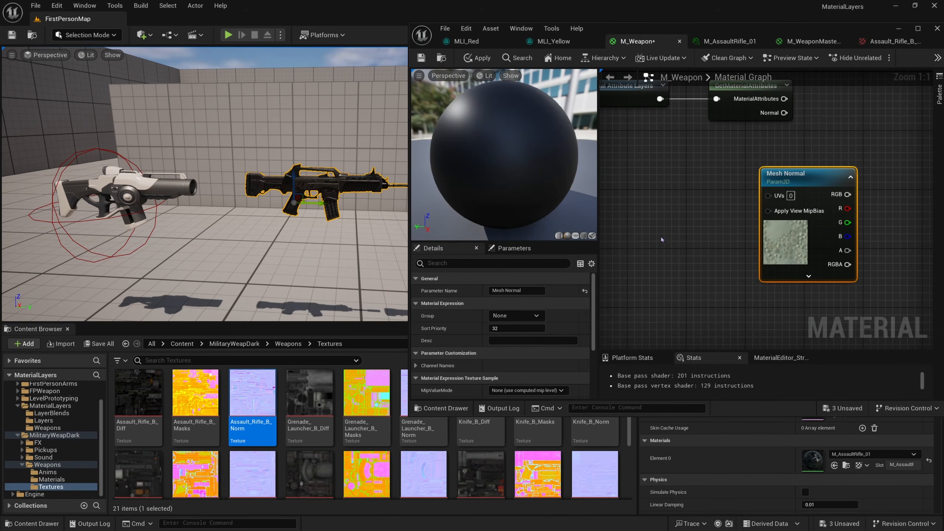
scroll(573, 327, down, 2)
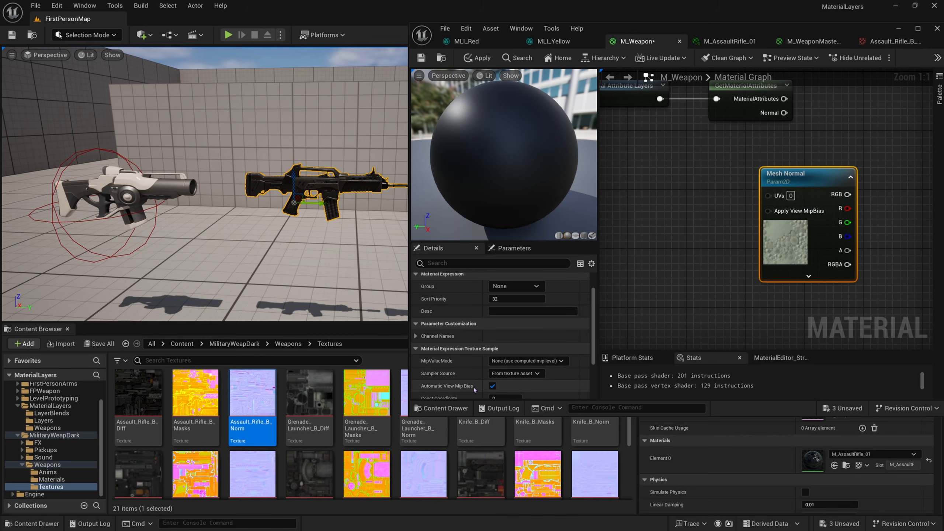
scroll(521, 335, down, 5)
drag(253, 402, 504, 356)
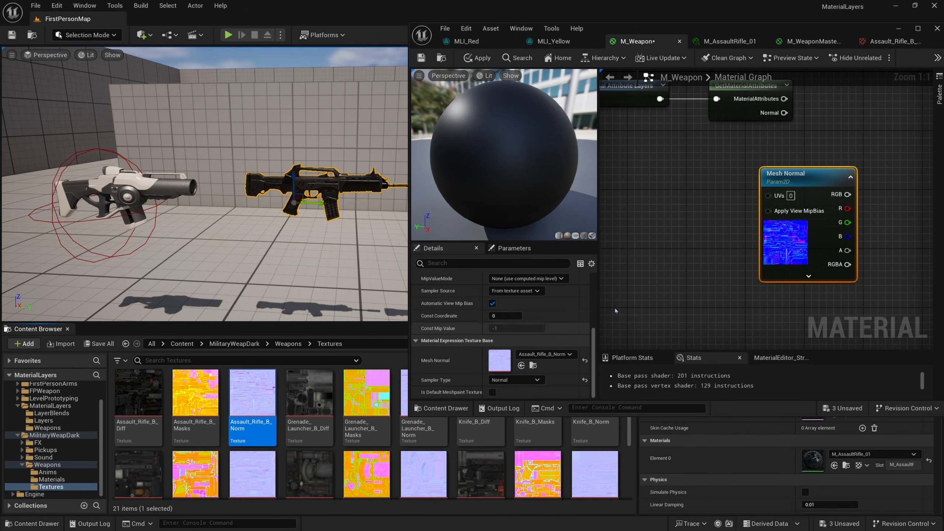
double_click(802, 30)
right_drag(527, 214, 530, 305)
drag(494, 325, 451, 332)
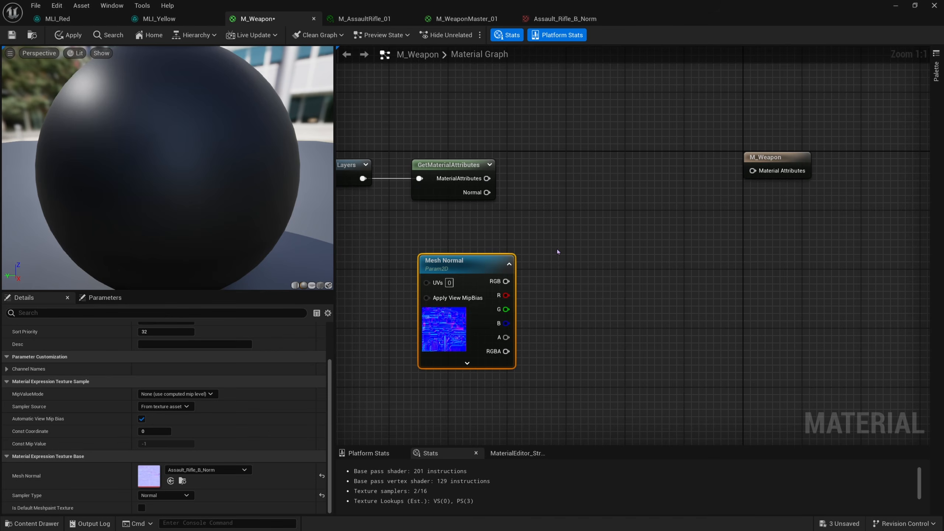
Step: Add a BlendAngleCorrectedNormals node between the Mesh Normal parameter and the M_Weapon output node
drag(487, 192, 602, 234)
right_drag(502, 229, 558, 244)
drag(543, 207, 620, 259)
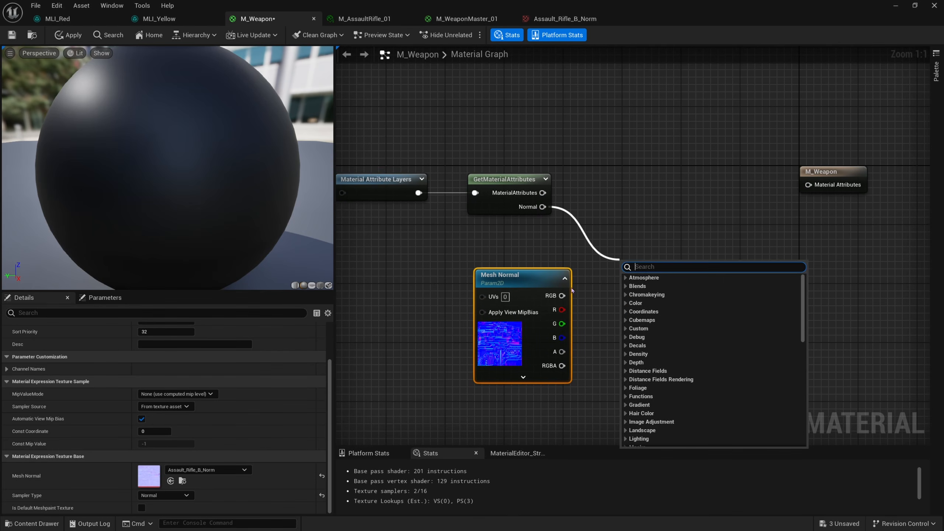
drag(562, 296, 619, 255)
right_click(625, 242)
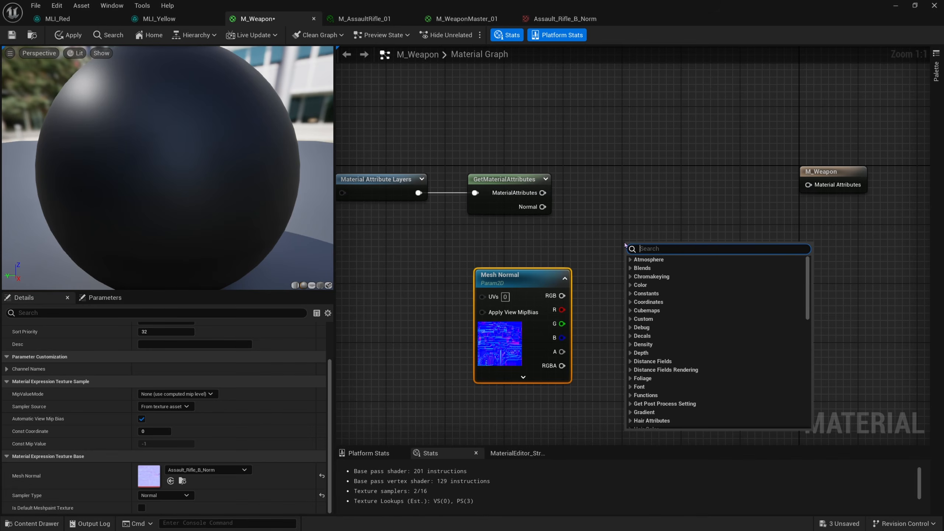
text(blend angle)
key(Return)
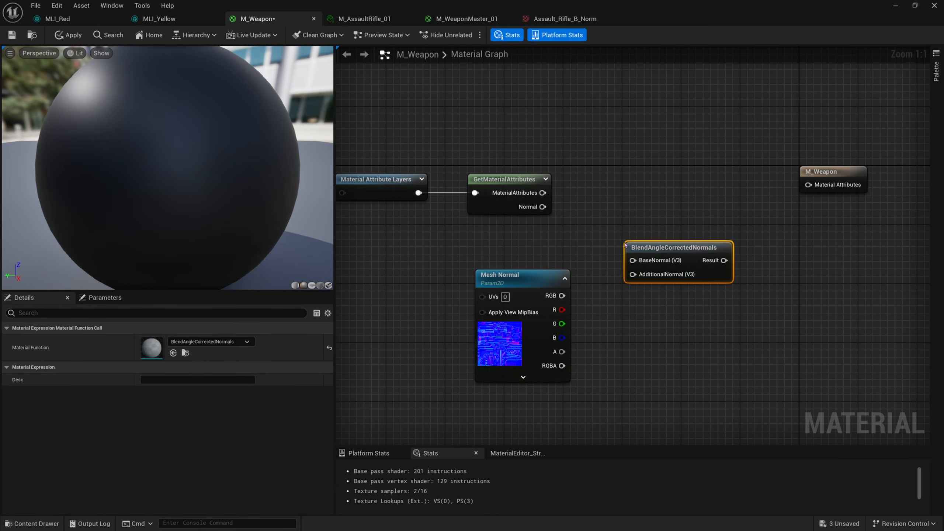
Step: Connect Mesh Normal's RGB to BaseNormal and the GetMaterialAttributes Normal output to AdditionalNormal on the BlendAngleCorrectedNormals node
drag(543, 207, 529, 257)
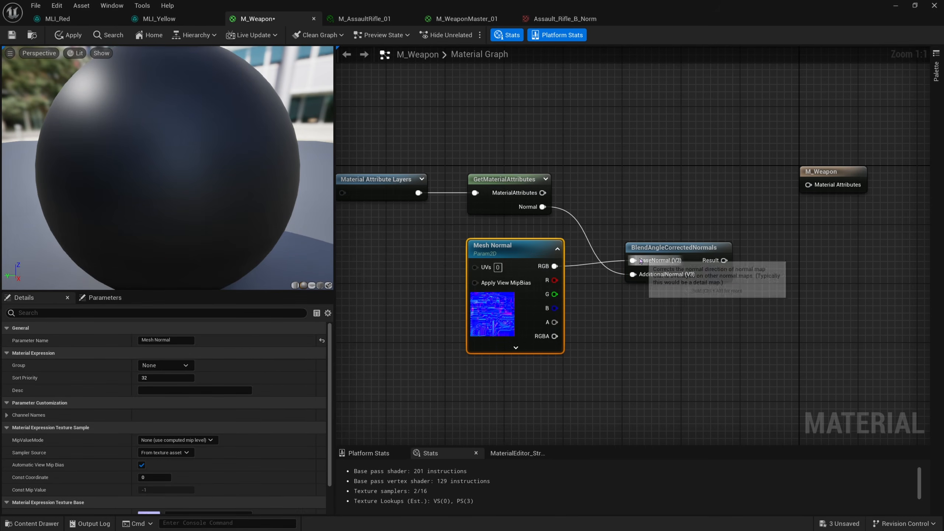
drag(647, 248, 644, 253)
drag(537, 208, 633, 281)
click(632, 303)
right_drag(744, 267, 664, 272)
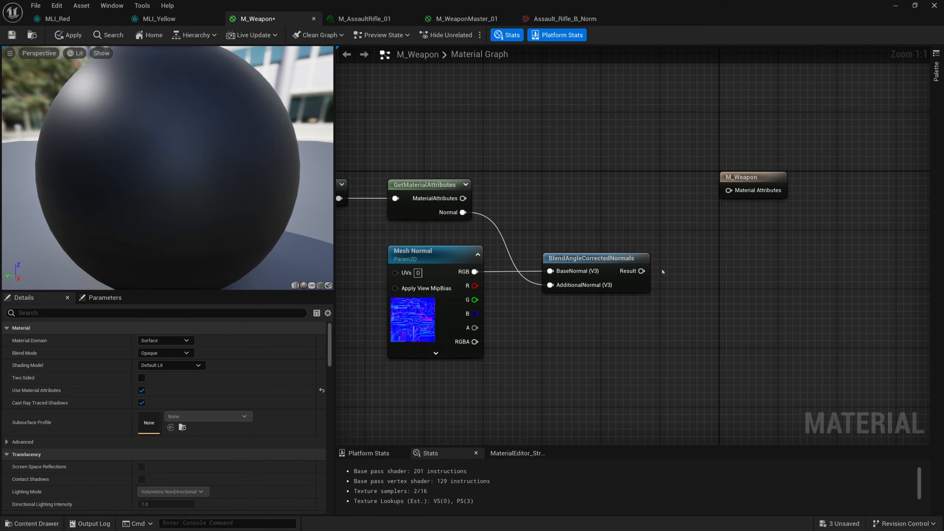
Step: Move the M_Weapon output node farther from the blend node and try to connect the BlendAngleCorrectedNormals Result straight to Material Attributes
right_drag(697, 231, 678, 238)
drag(729, 184, 780, 191)
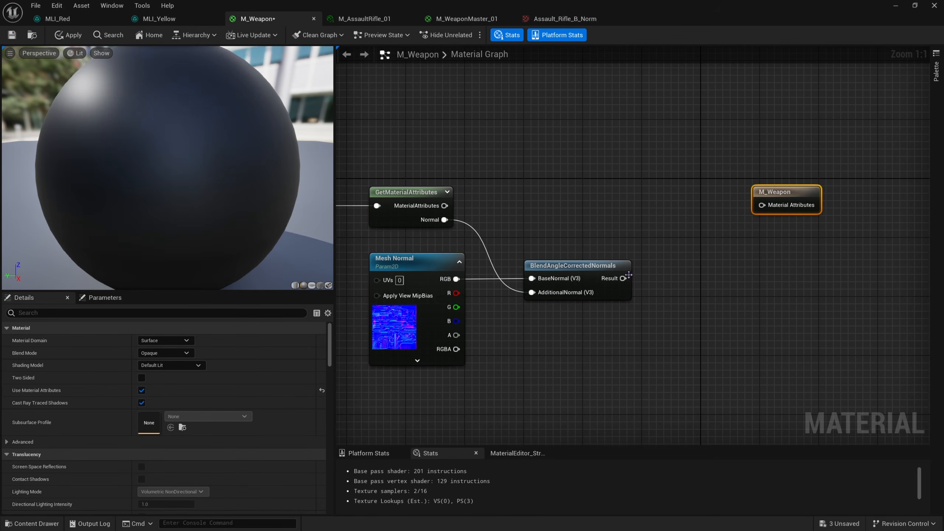
drag(623, 278, 762, 207)
click(652, 240)
right_drag(629, 242, 710, 224)
drag(496, 130, 478, 203)
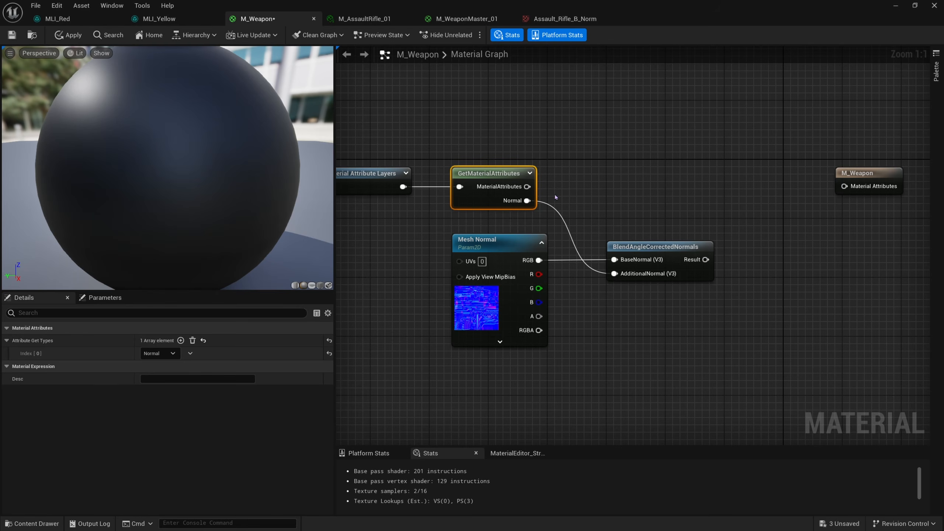
Step: Add a SetMaterialAttributes node just before the M_Weapon output node
right_click(703, 197)
text(se)
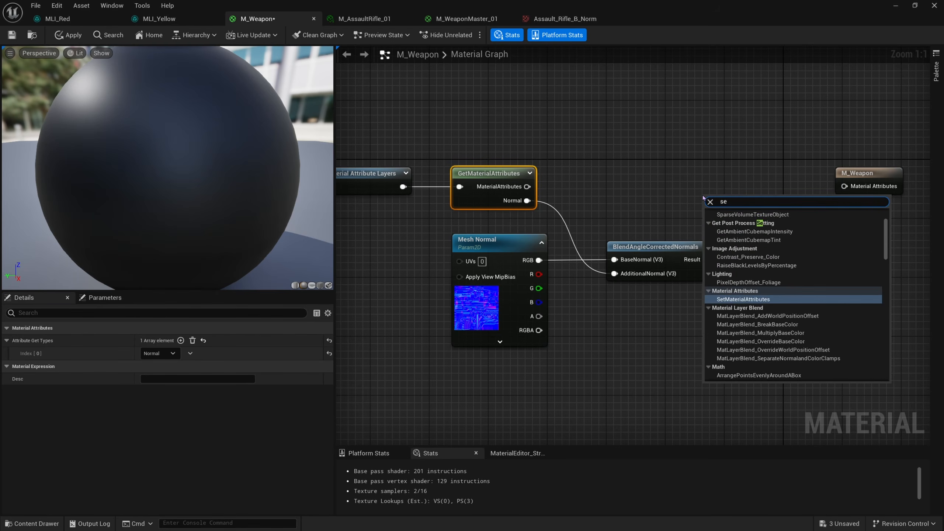
text(t materia)
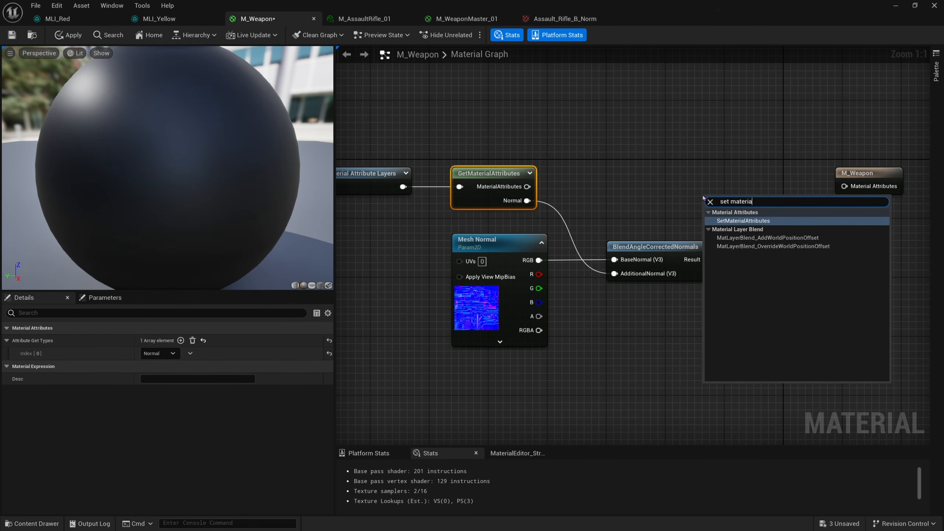
key(Return)
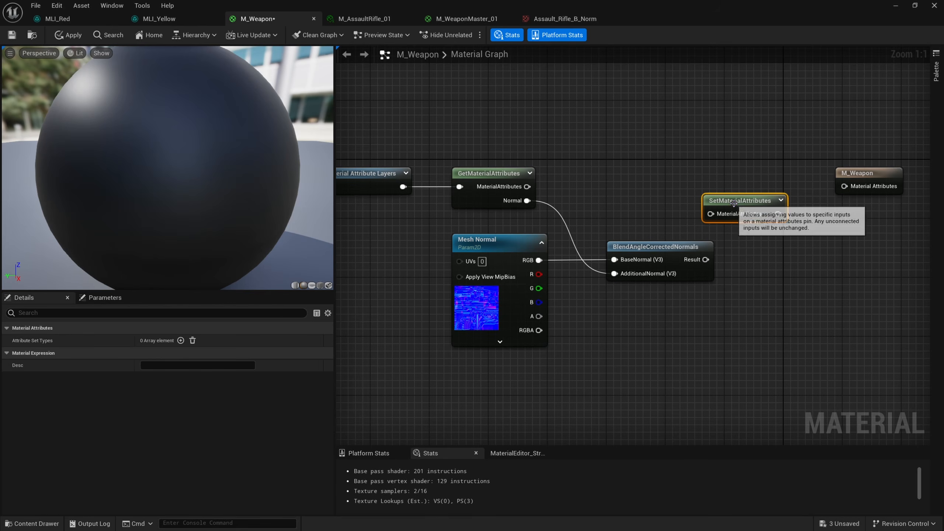
drag(704, 198, 719, 178)
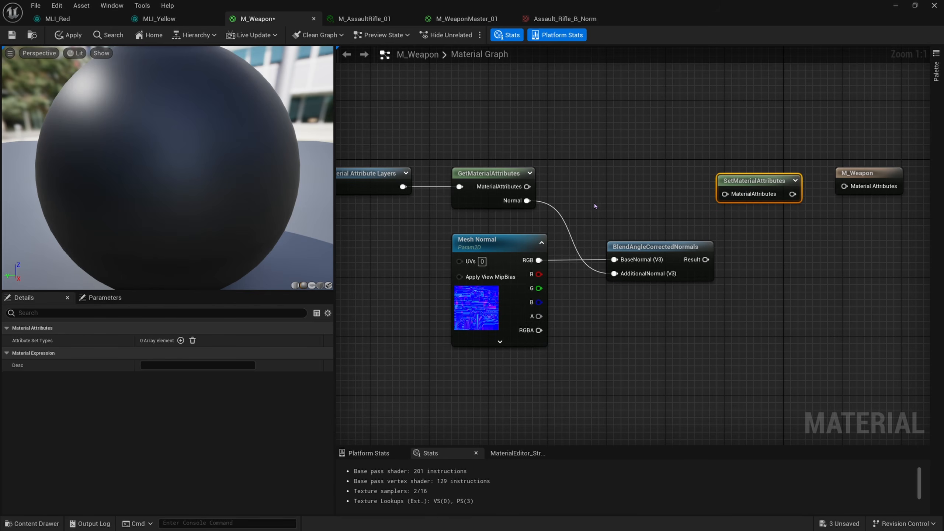
Step: Add one attribute set type to the SetMaterialAttributes node and set it to Normal
click(181, 341)
click(6, 341)
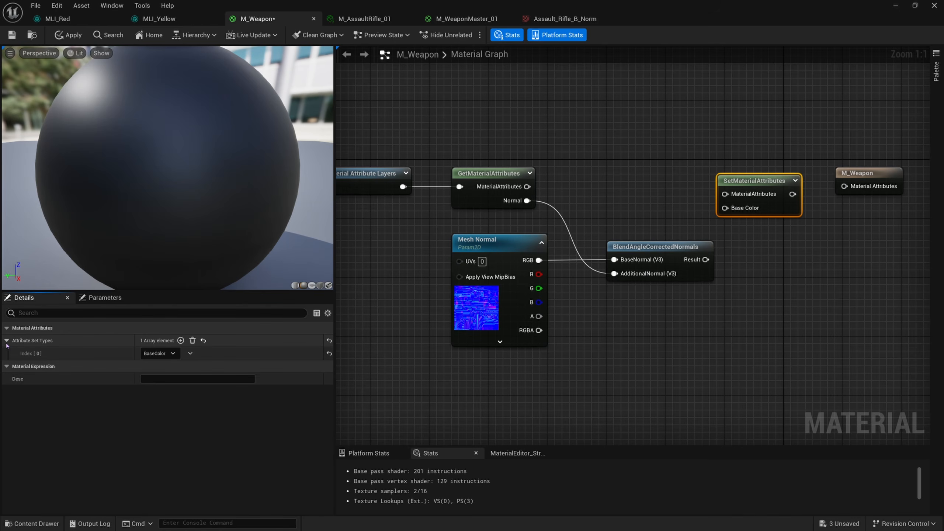
click(160, 354)
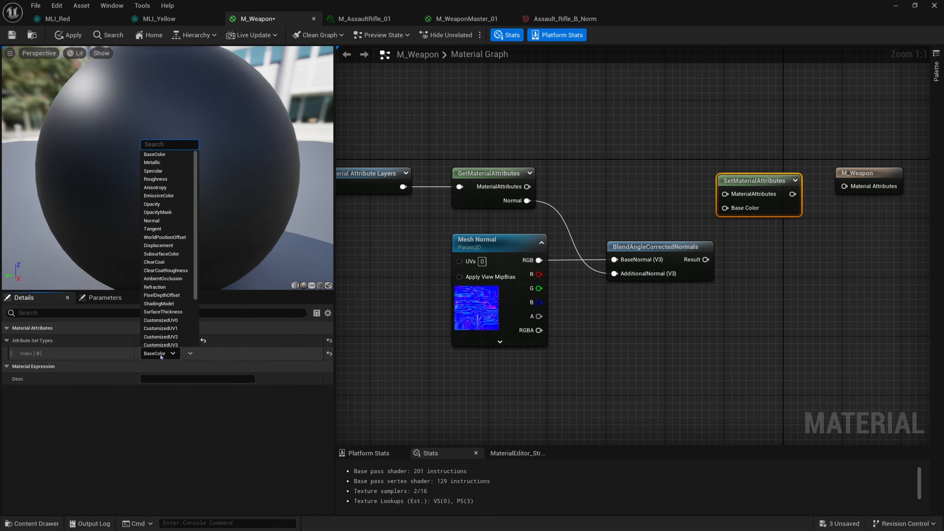
click(157, 223)
Step: Connect the BlendAngleCorrectedNormals Result to SetMaterialAttributes' Normal and the GetMaterialAttributes MaterialAttributes output to its MaterialAttributes input, aligning the nodes
right_drag(661, 186, 576, 192)
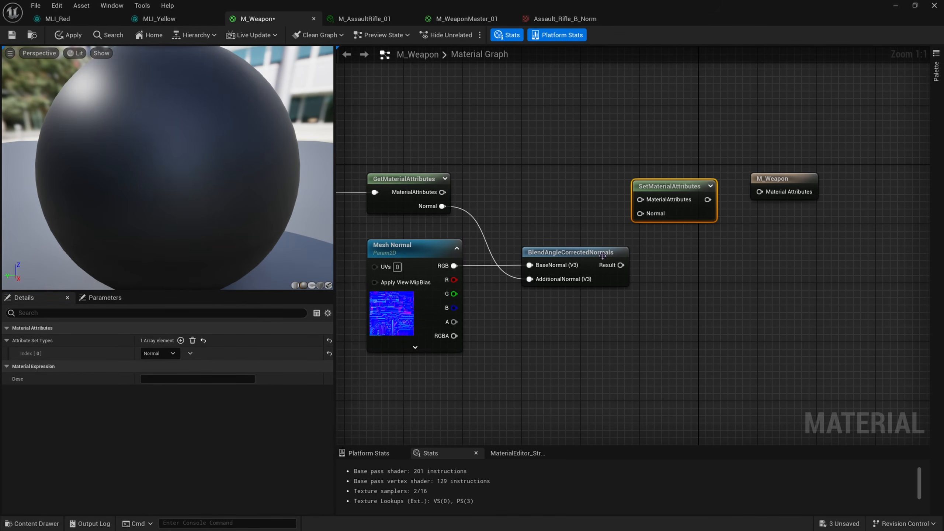
drag(612, 266, 676, 179)
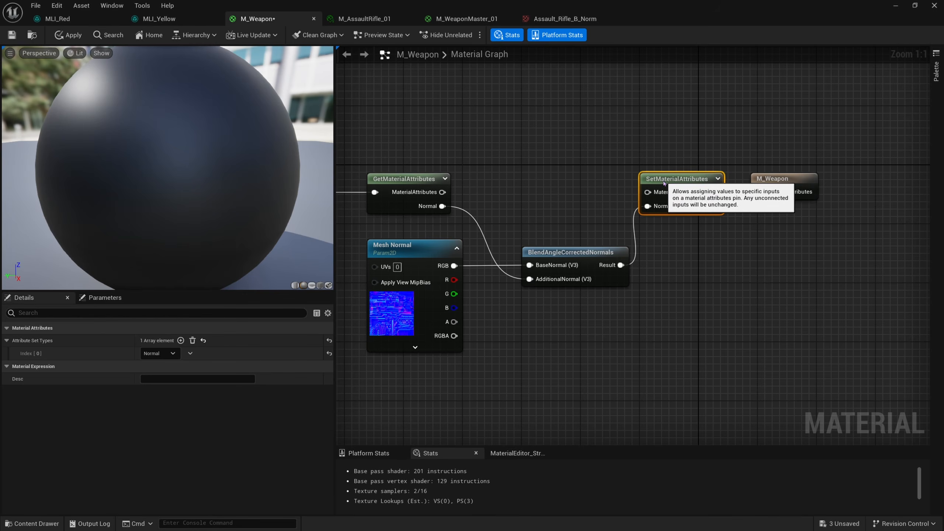
drag(443, 192, 668, 195)
drag(558, 253, 535, 253)
drag(655, 194, 549, 204)
click(485, 195)
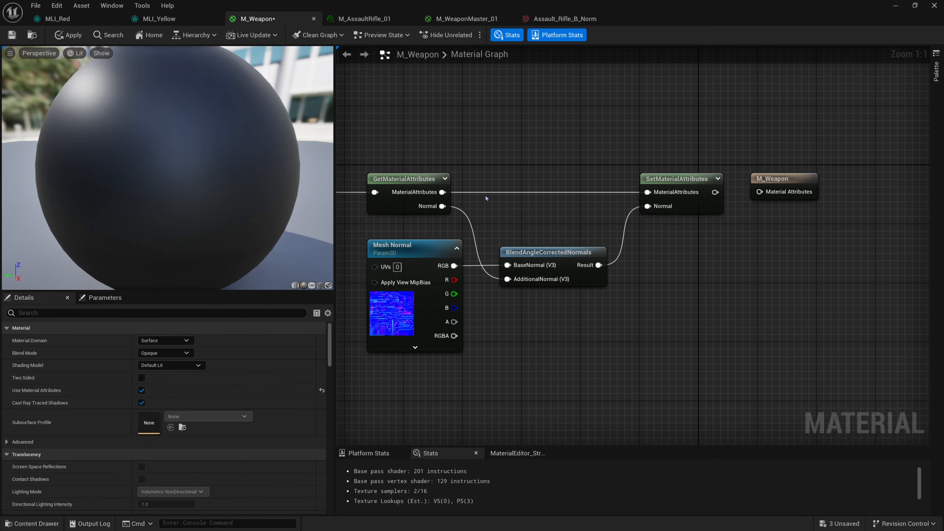
Step: Connect the SetMaterialAttributes output to the Material Attributes input of the M_Weapon node
drag(443, 192, 647, 192)
drag(715, 192, 759, 191)
right_drag(717, 254, 841, 250)
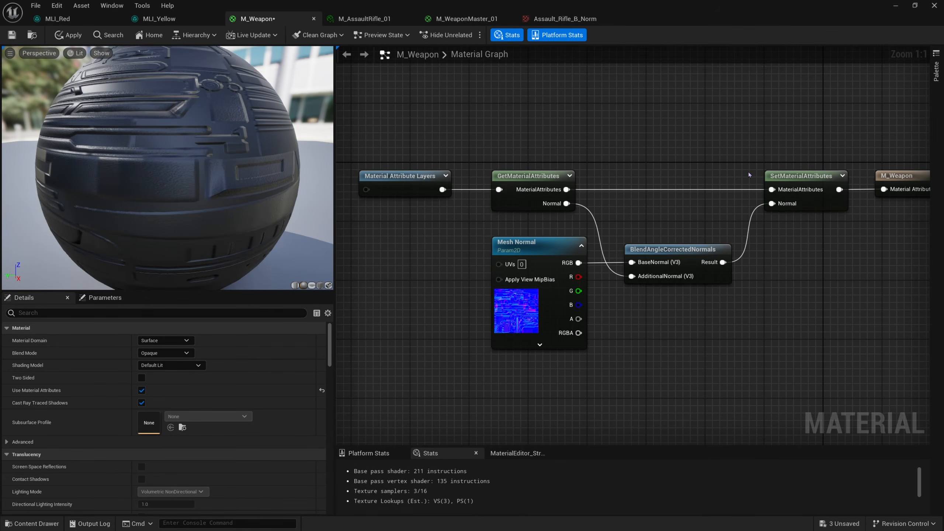
Step: Inspect the blended normals around the preview sphere and save the M_Weapon material
drag(238, 193, 114, 156)
drag(132, 191, 110, 146)
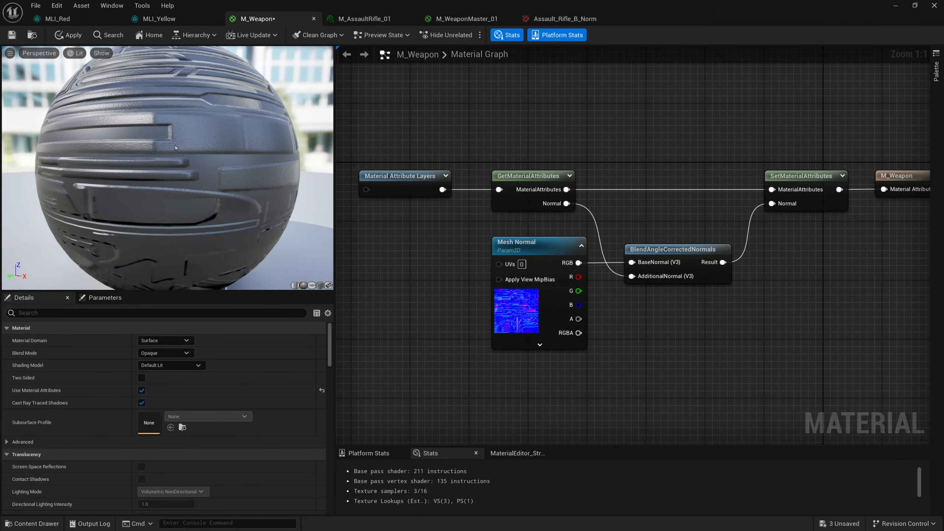
drag(176, 147, 203, 176)
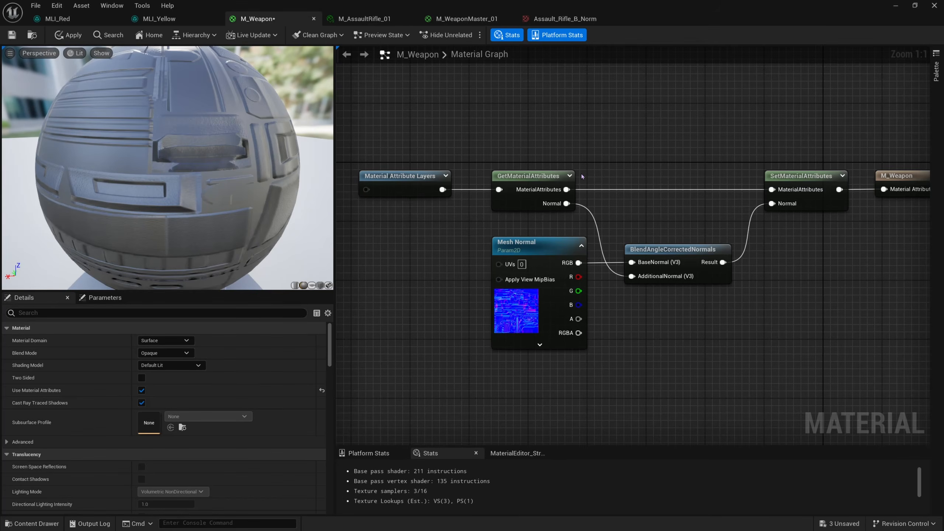
scroll(582, 177, down, 1)
key(ctrl+s)
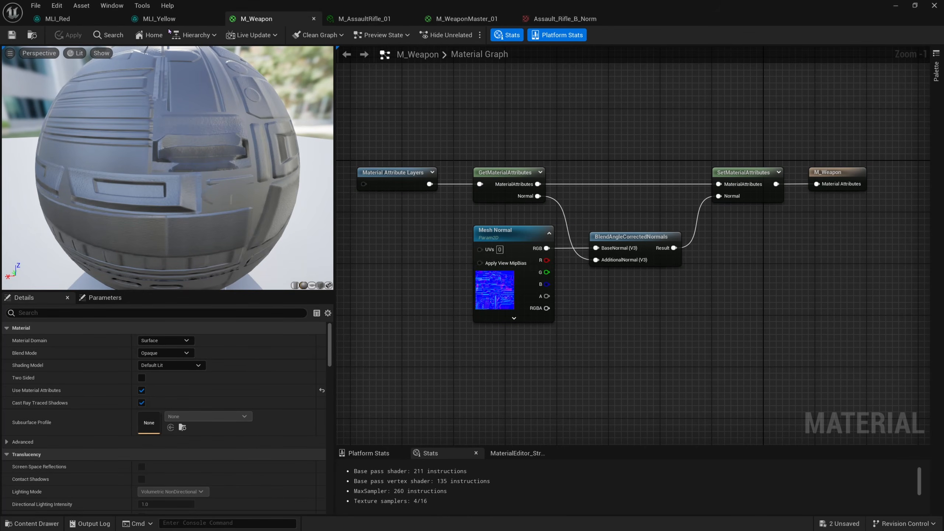
Step: Return to the level editor and review the assets in the LayerBlends, Layers and Weapons folders of MaterialLayers, including M_Weapon
click(895, 5)
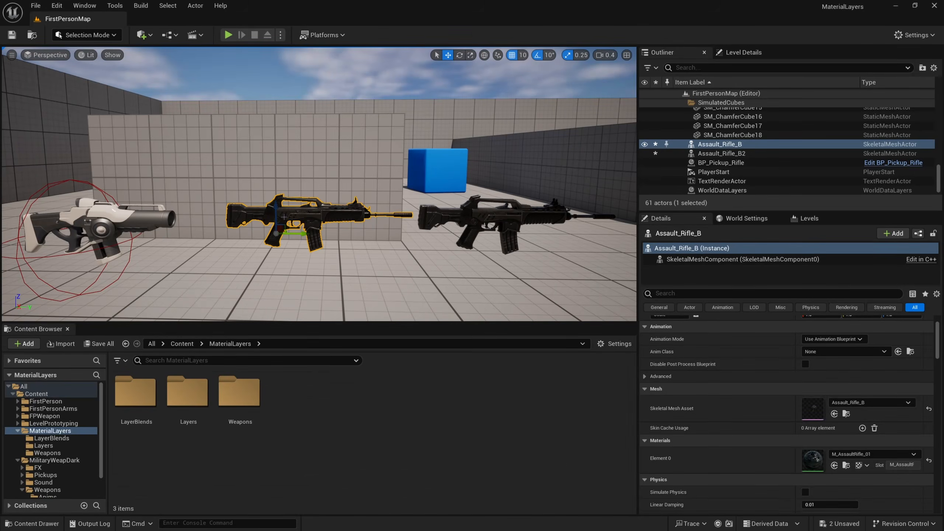
double_click(135, 418)
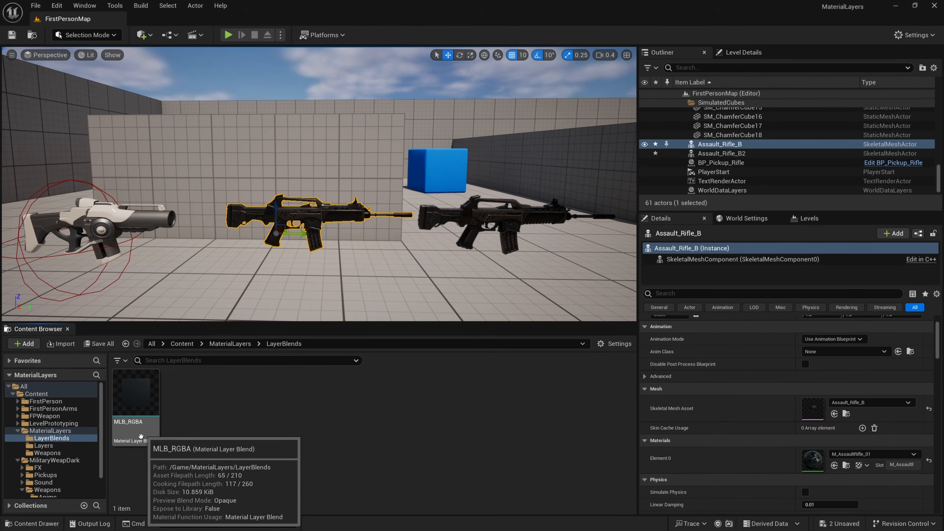
click(230, 344)
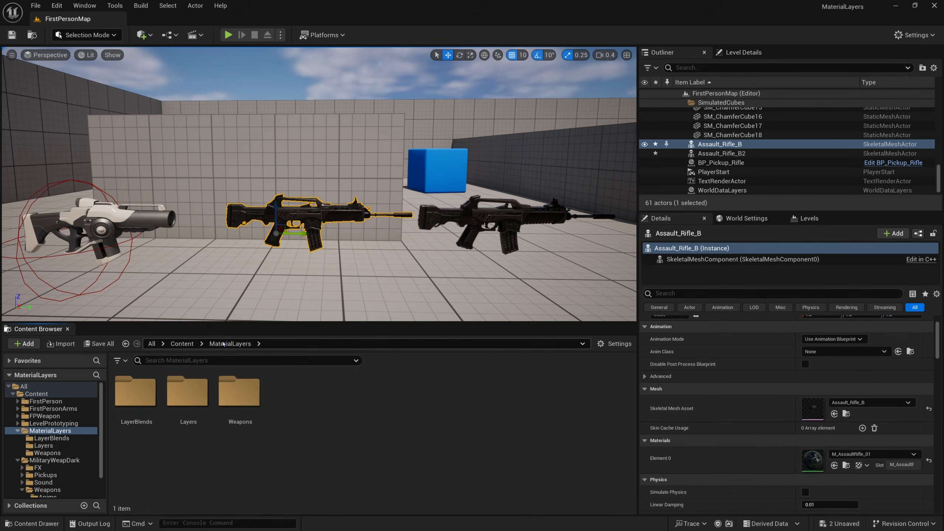
double_click(190, 393)
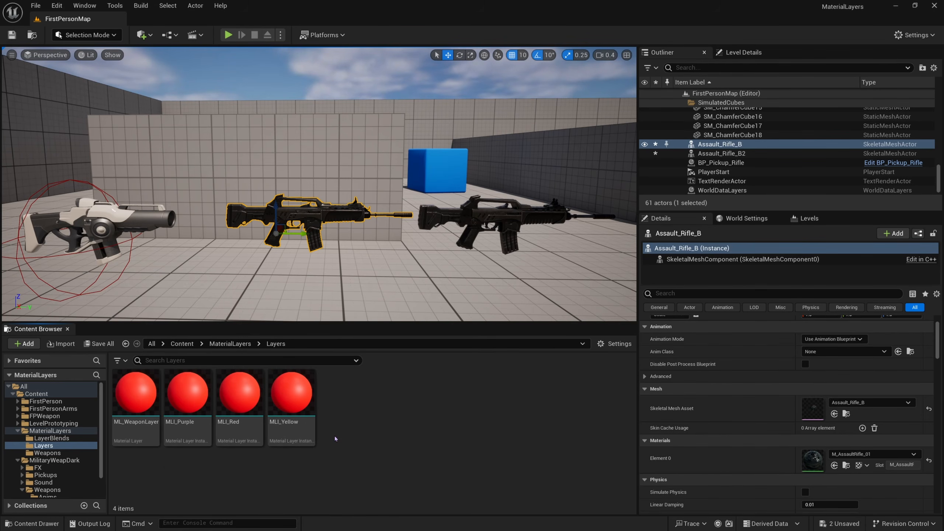
click(230, 344)
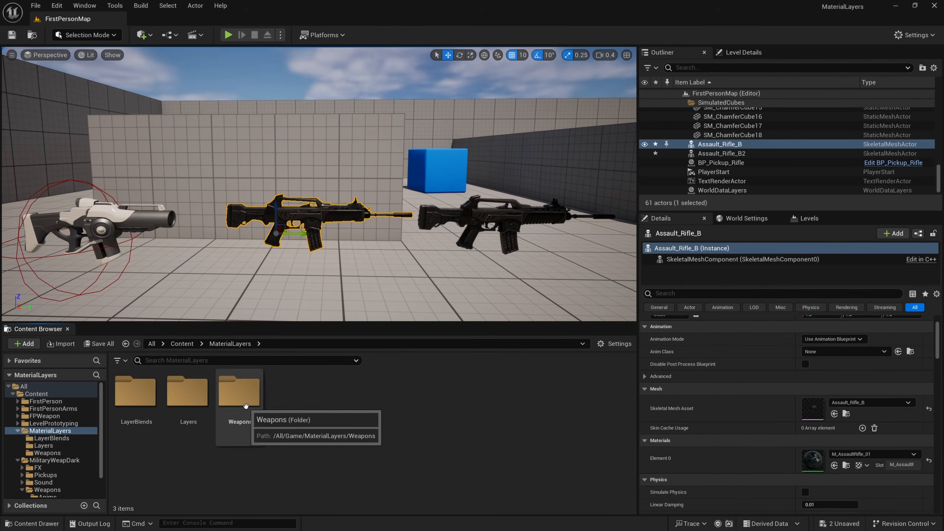
double_click(240, 392)
click(149, 420)
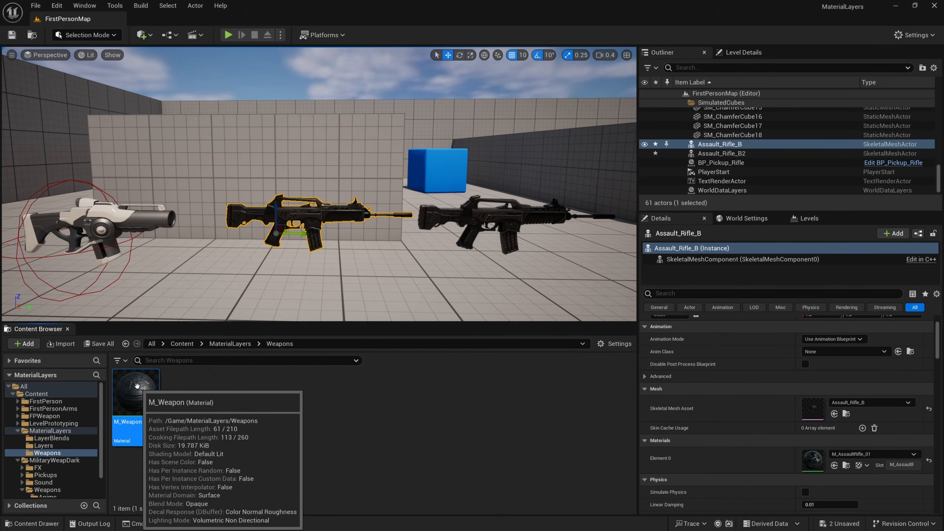
right_click(145, 402)
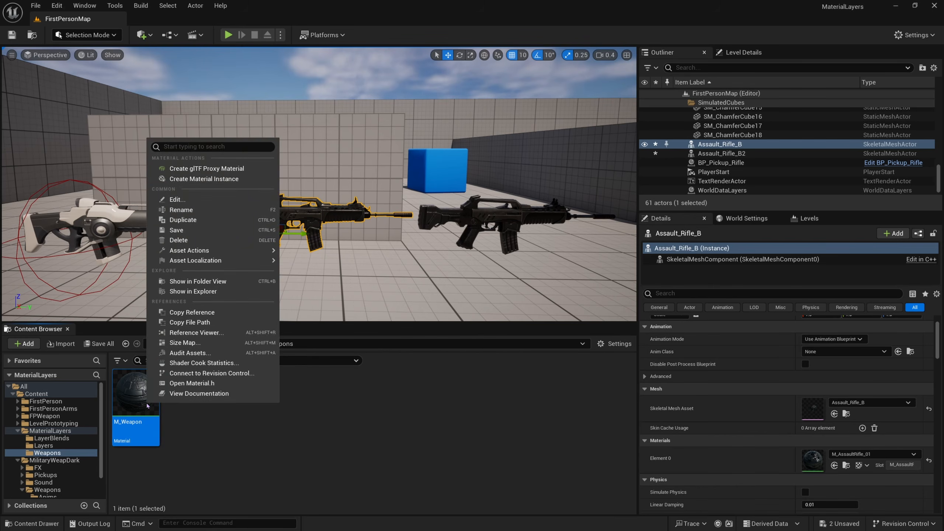
click(136, 421)
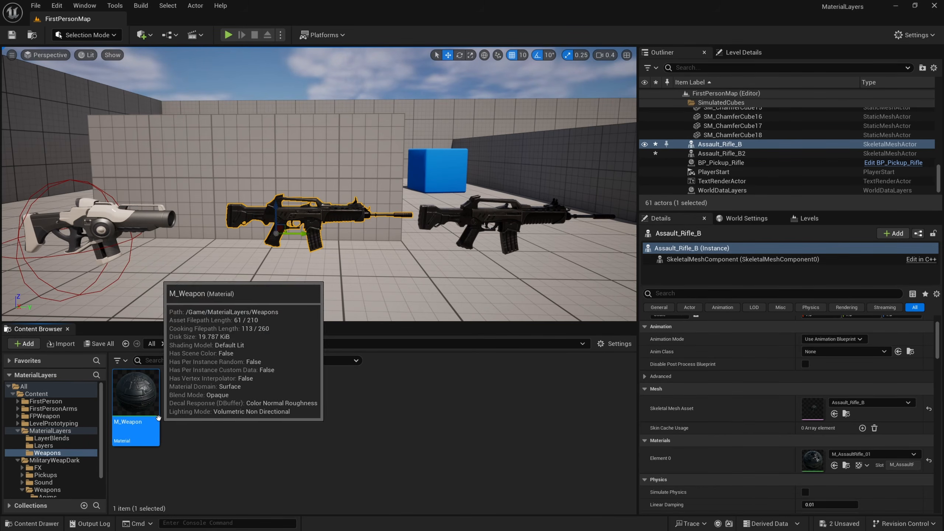
click(266, 380)
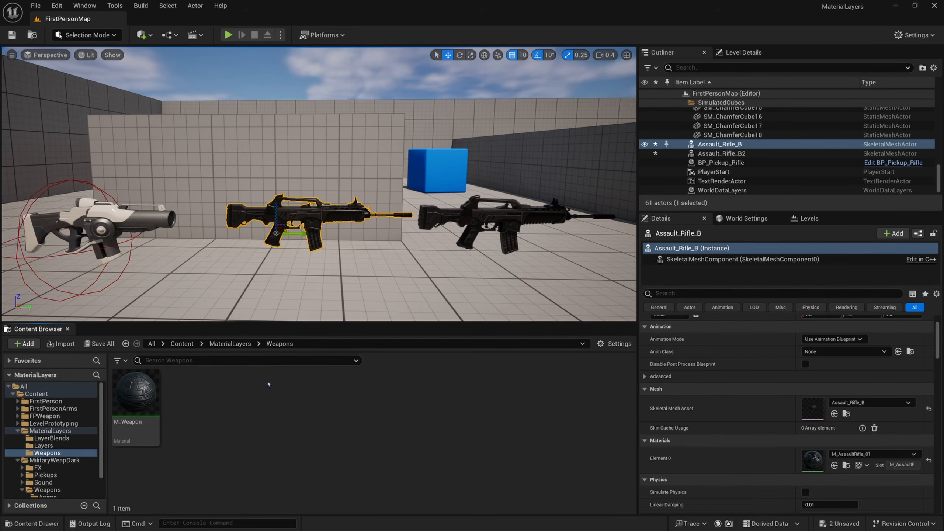
Step: Try to apply the MLI_Red layer instance from the Layers folder directly to the selected rifle in the level
click(237, 347)
double_click(188, 394)
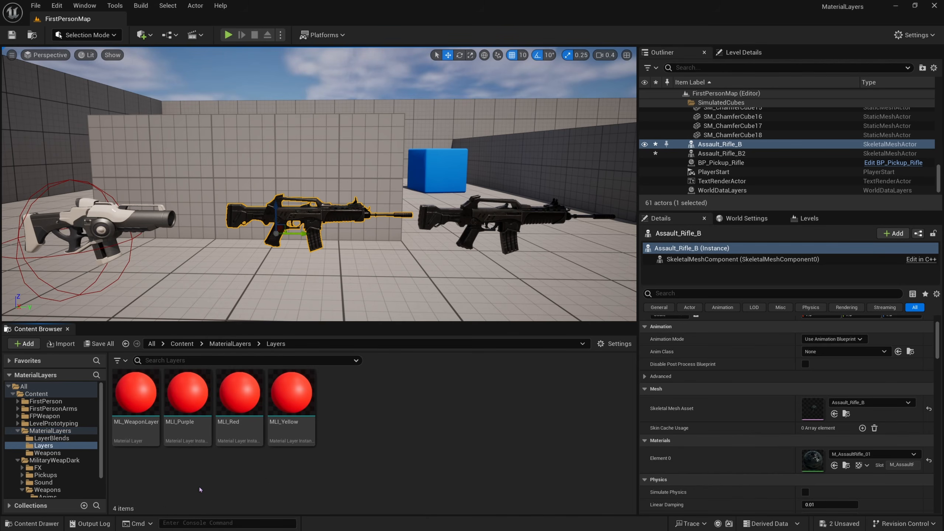
click(241, 437)
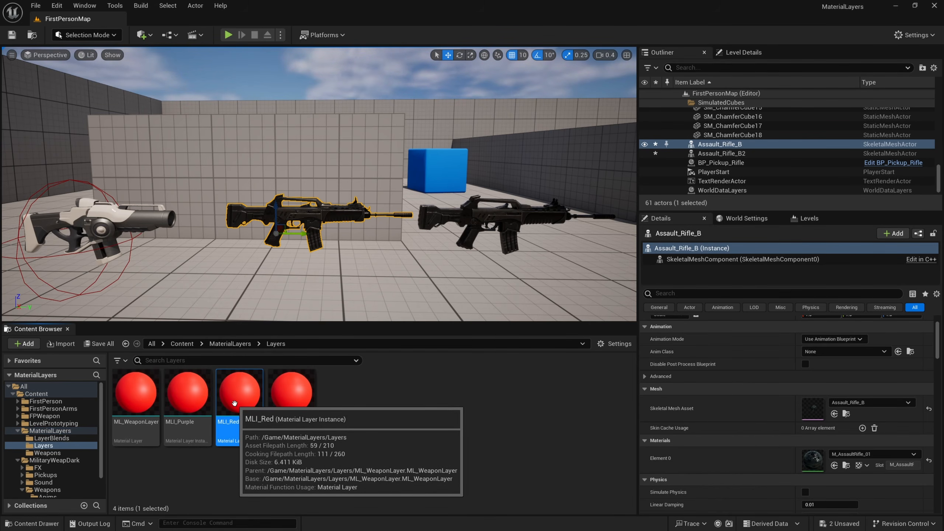
drag(243, 439, 309, 208)
drag(246, 420, 320, 261)
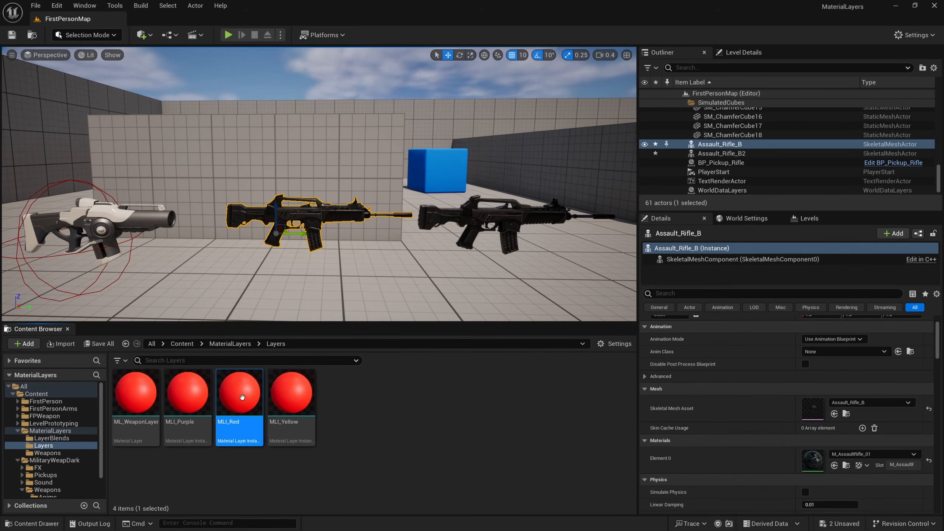
Step: Create a material instance of M_Weapon in the Weapons folder and name it MI_Camo_1
click(237, 345)
click(261, 432)
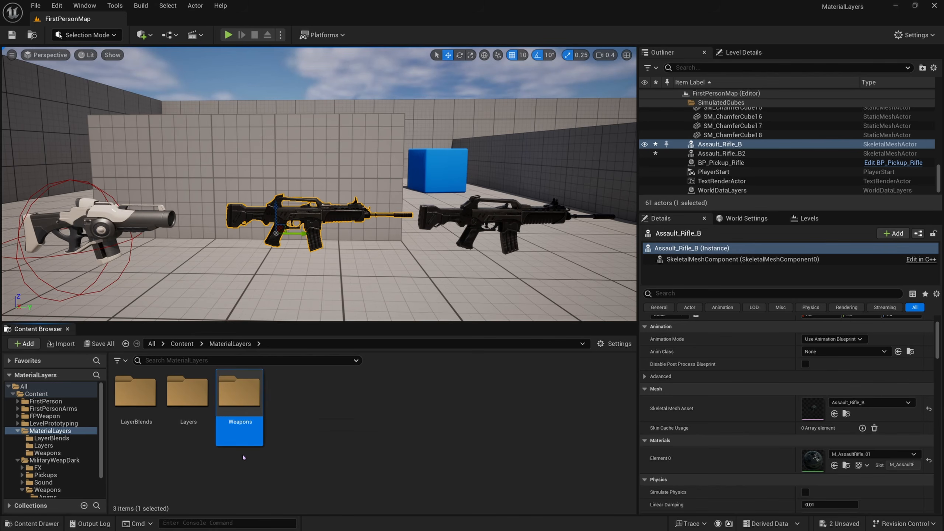
double_click(244, 396)
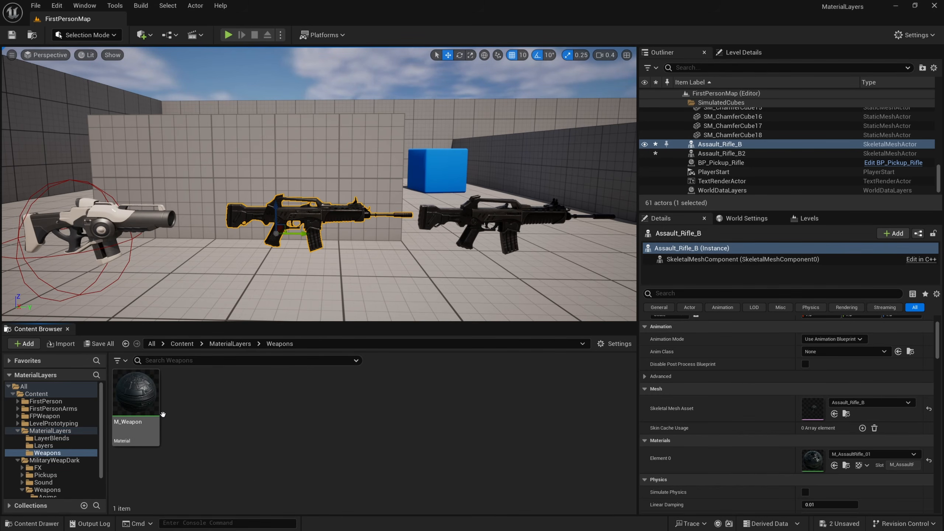
right_click(151, 398)
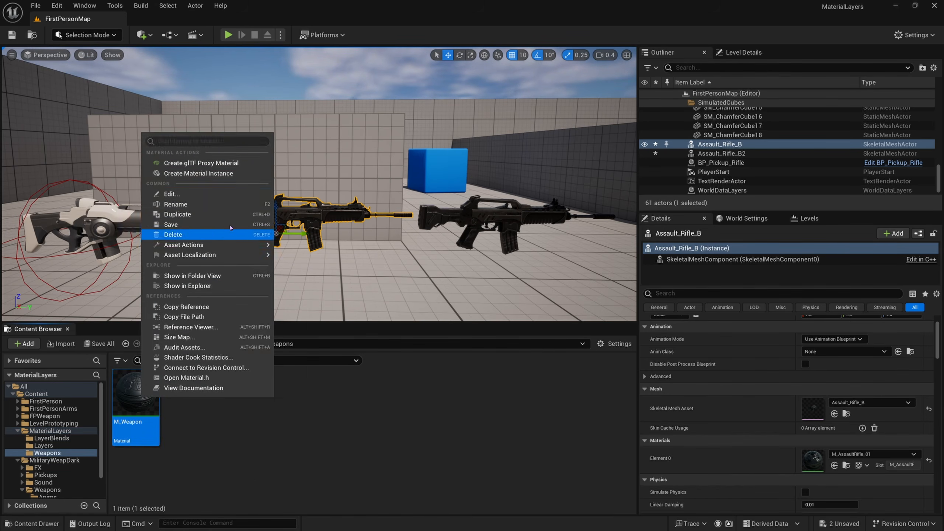
click(232, 173)
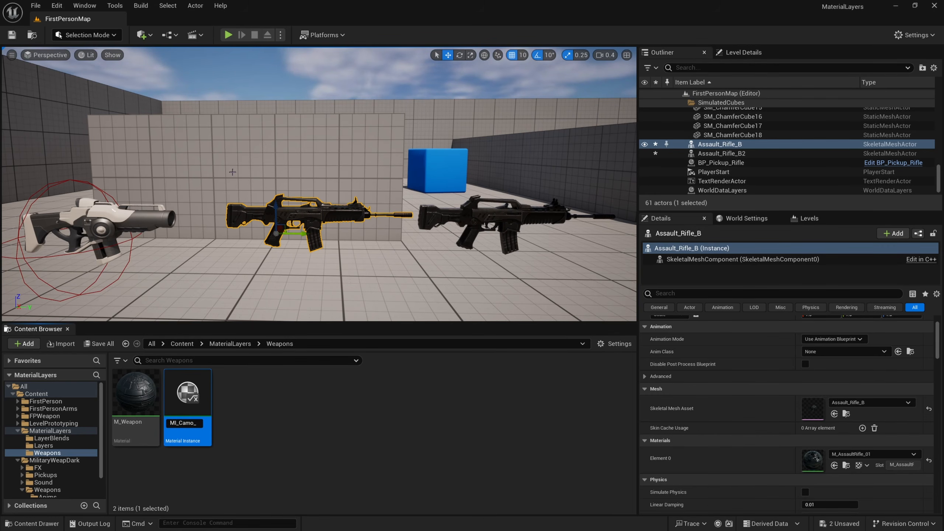
text(MI_Camo_1)
key(Return)
click(274, 446)
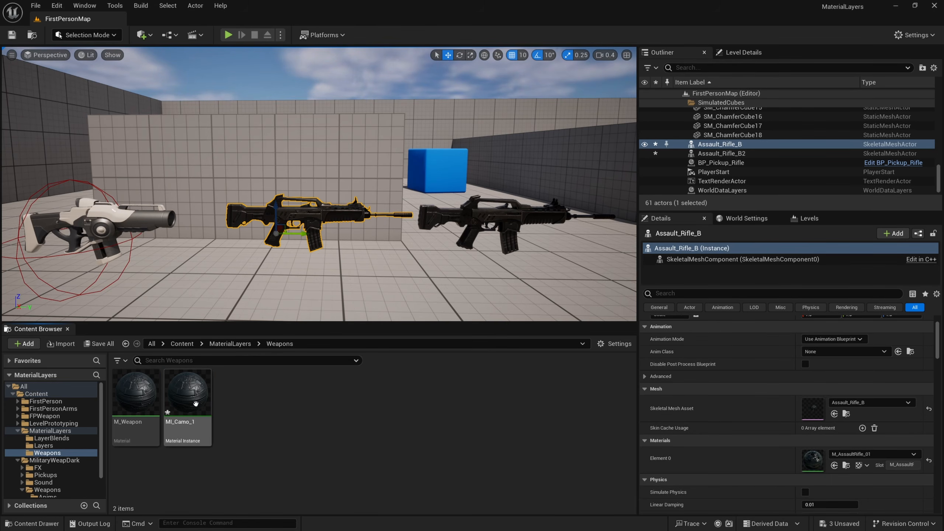
Step: Apply the MI_Camo_1 material instance to the selected Assault_Rifle_B in the level
mouse_move(196, 403)
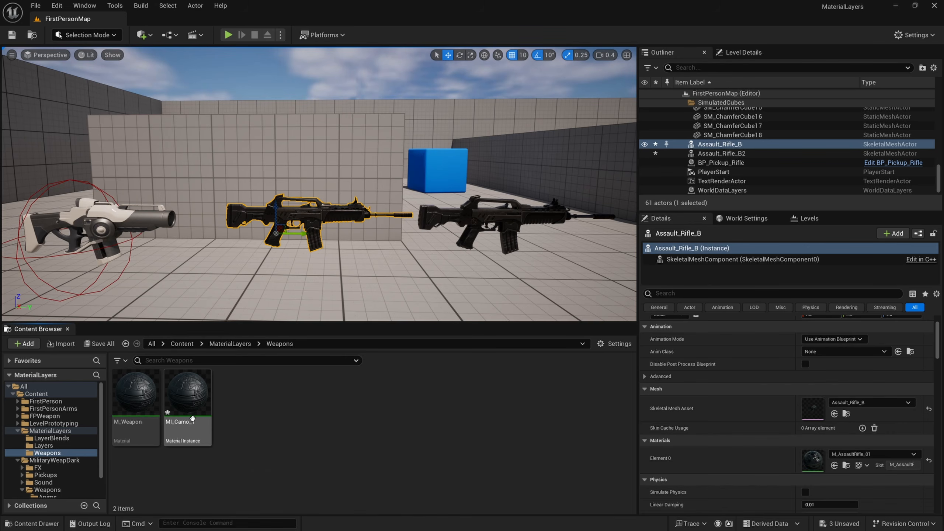
drag(201, 419, 292, 217)
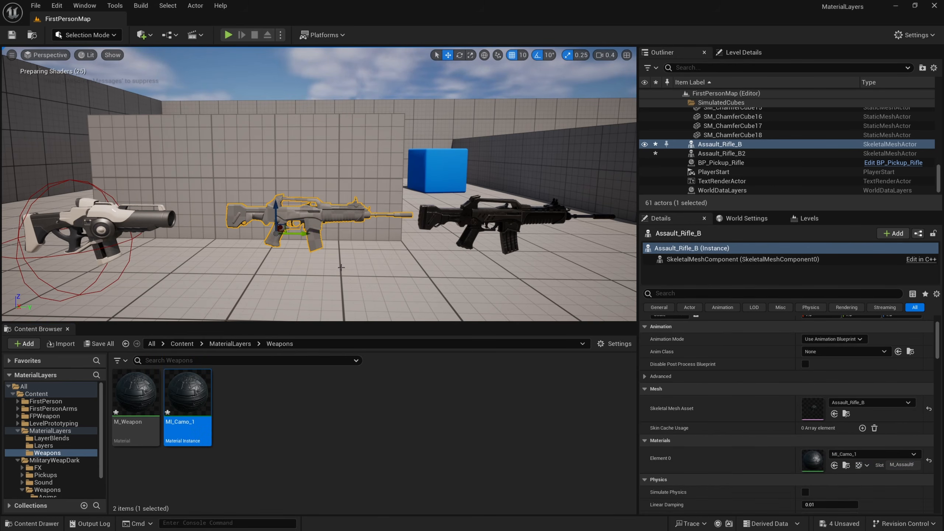
Step: Examine the surface and normal detail of Assault_Rifle_B up close in the viewport
key(w)
right_drag(299, 291, 306, 315)
key(w)
key(d)
key(d)
key(q)
mouse_move(486, 204)
right_down()
mouse_move(410, 204)
mouse_move(486, 204)
right_up()
key(w)
right_drag(382, 175, 420, 174)
key(s)
mouse_move(316, 174)
right_down()
mouse_move(328, 176)
mouse_move(315, 174)
right_up()
scroll(315, 175, down, 2)
key(w)
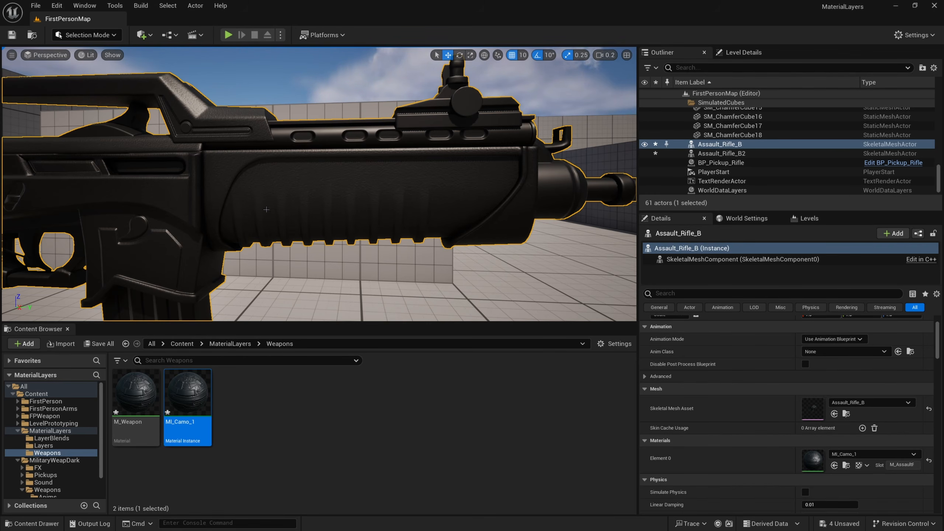
Step: Open the MI_Camo_1 material instance for editing and close all the other open asset editors
key(s)
right_drag(314, 208, 305, 213)
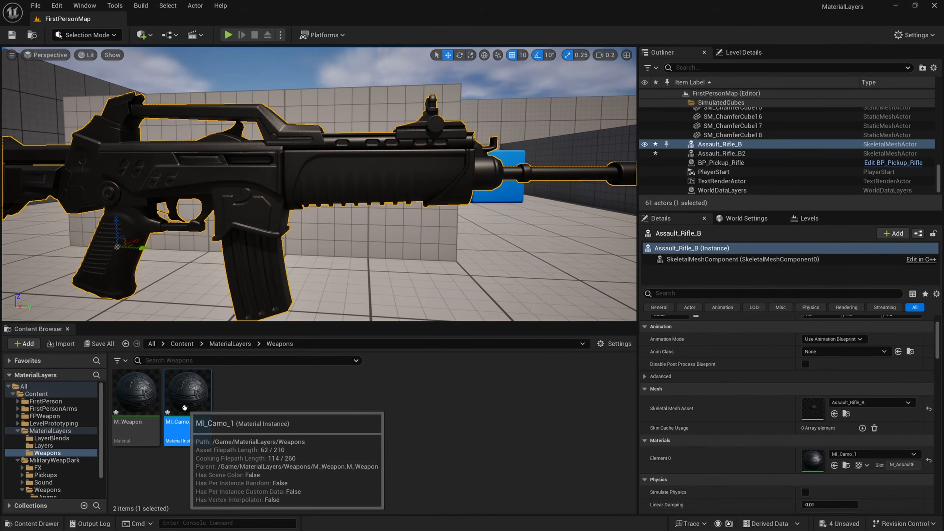
double_click(188, 395)
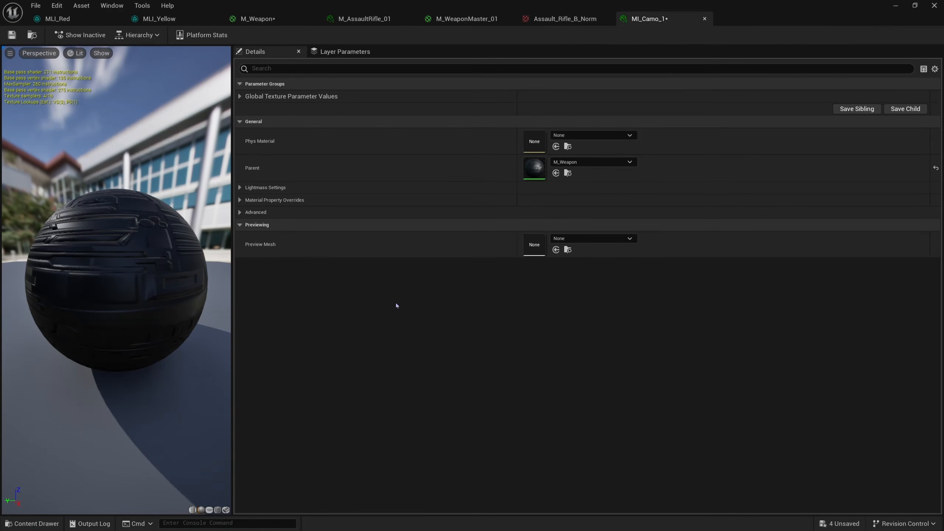
middle_click(339, 21)
middle_click(339, 22)
middle_click(338, 22)
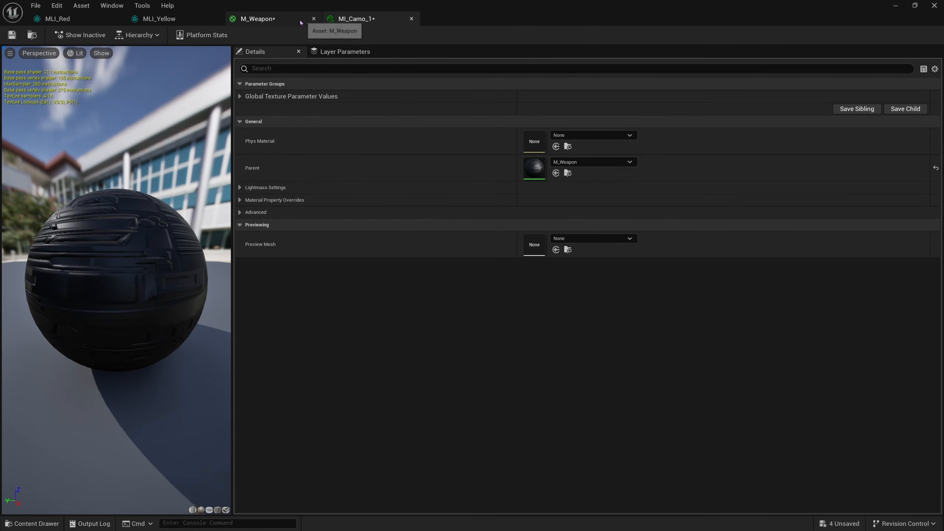
middle_click(303, 20)
middle_click(185, 20)
middle_click(68, 18)
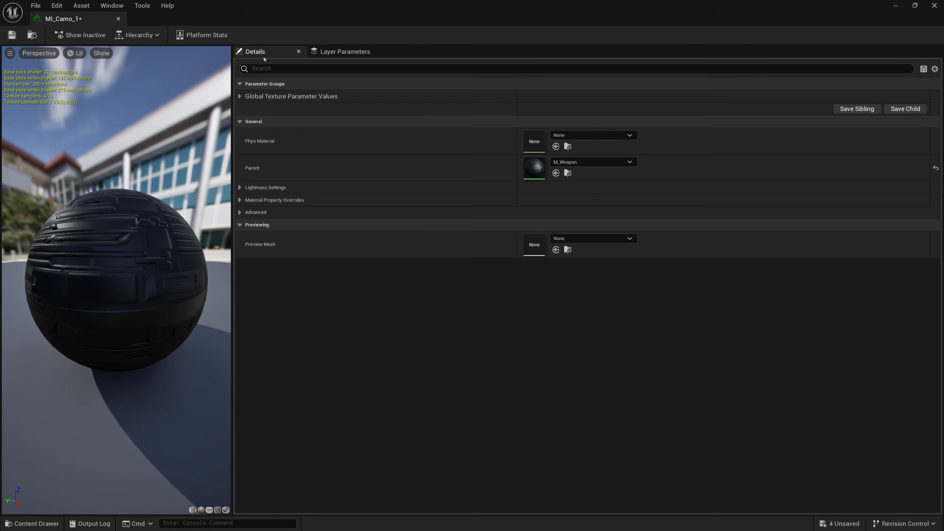
Step: Check the Background layer of MI_Camo_1 and enable the Mesh Normal override in its global texture parameters
click(345, 52)
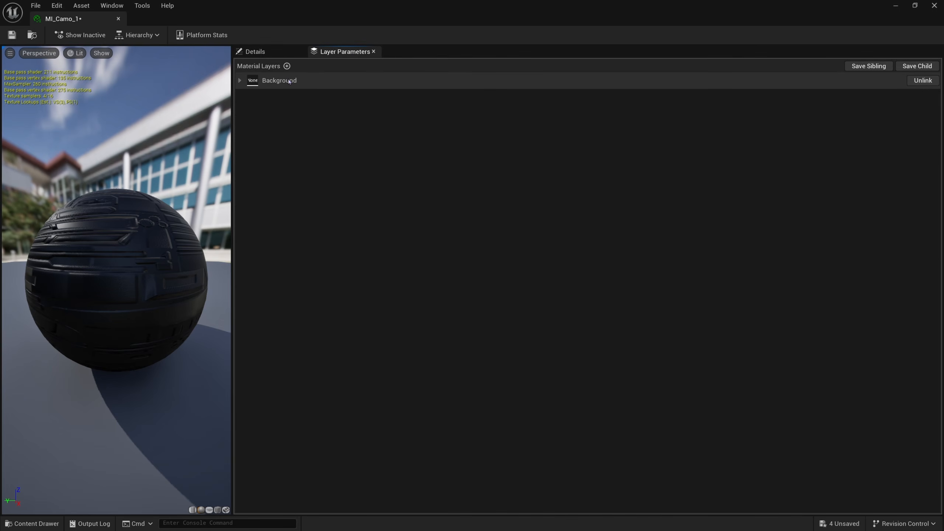
click(239, 80)
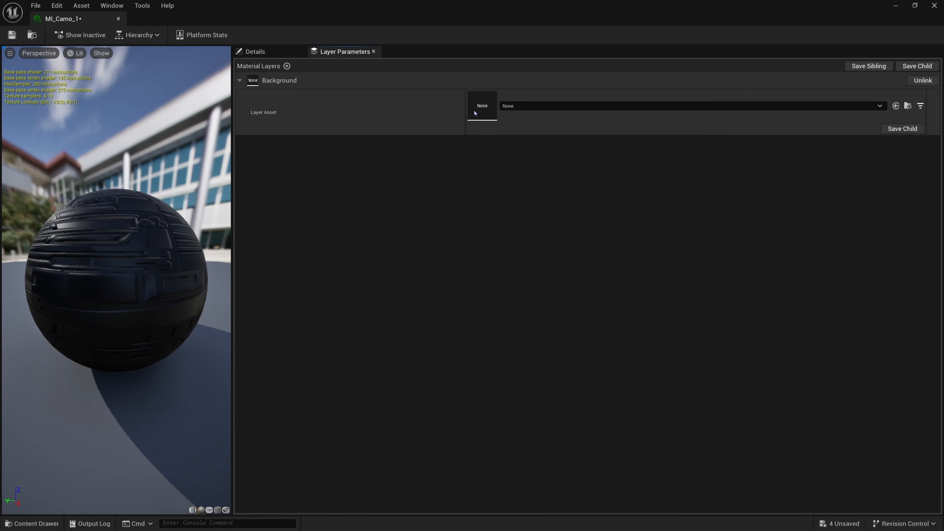
click(255, 51)
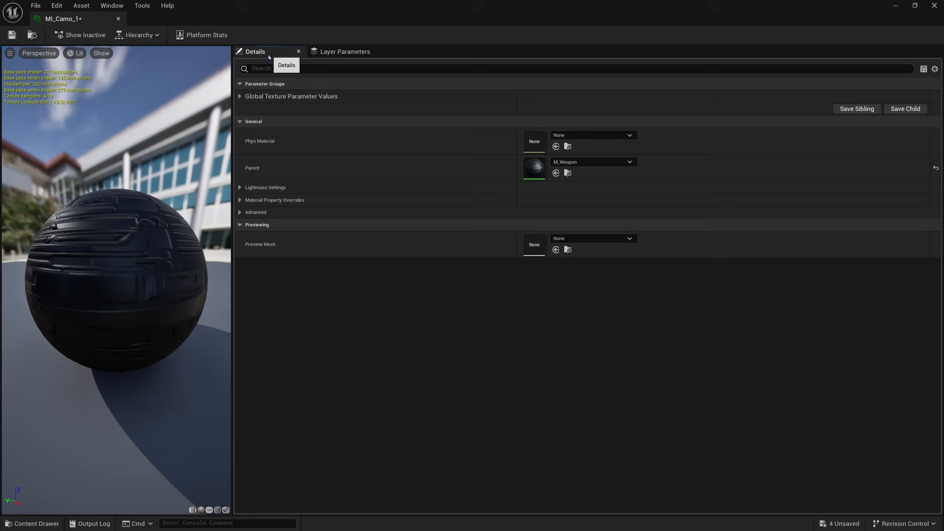
click(240, 96)
click(256, 116)
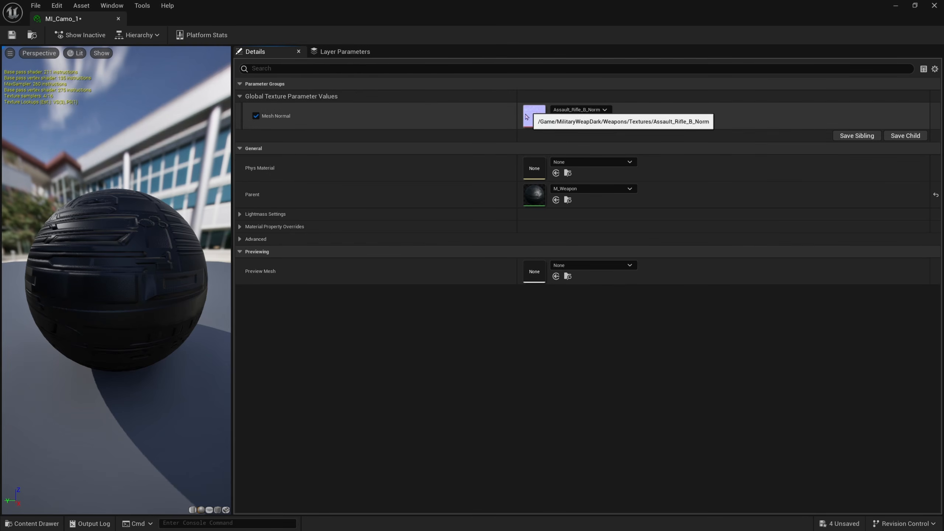
Step: Place the MI_Camo_1 editor beside the level and assign MLI_Purple from the Layers folder as the Background layer asset
click(349, 51)
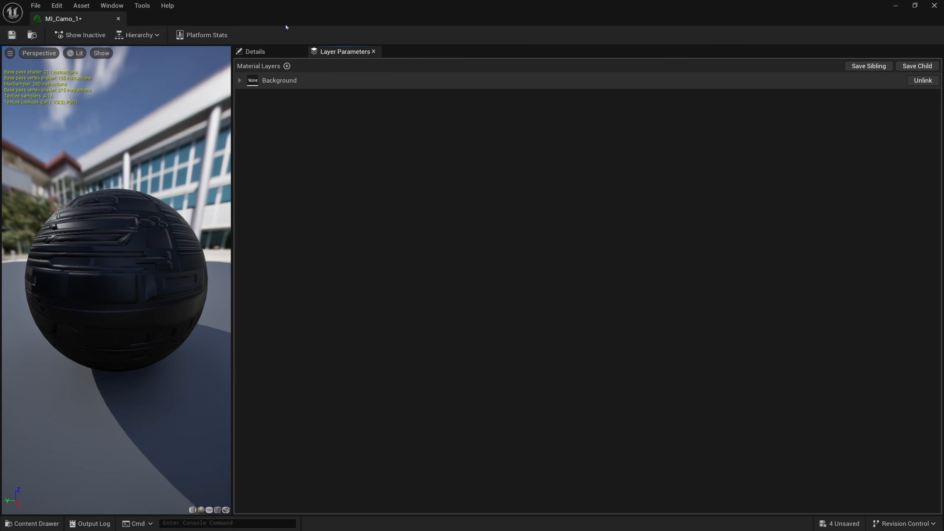
drag(286, 27, 616, 37)
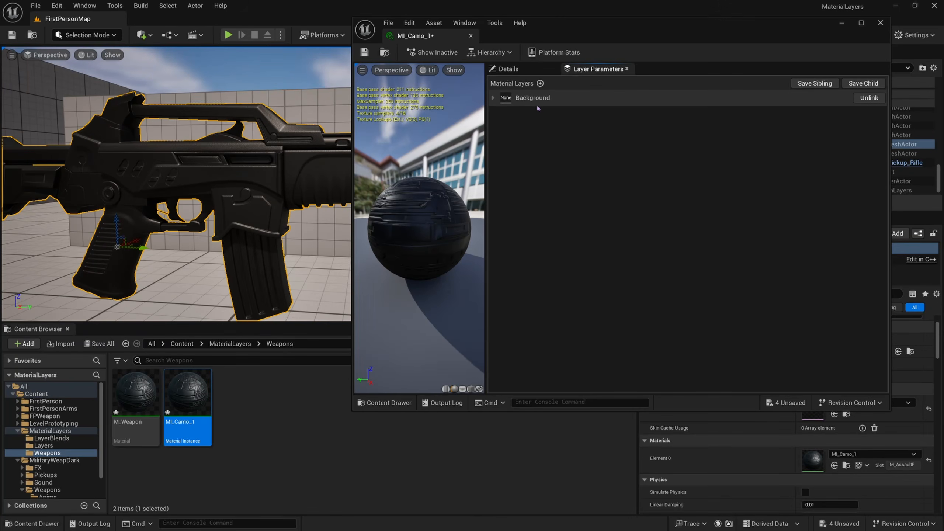
click(330, 404)
click(230, 343)
double_click(187, 391)
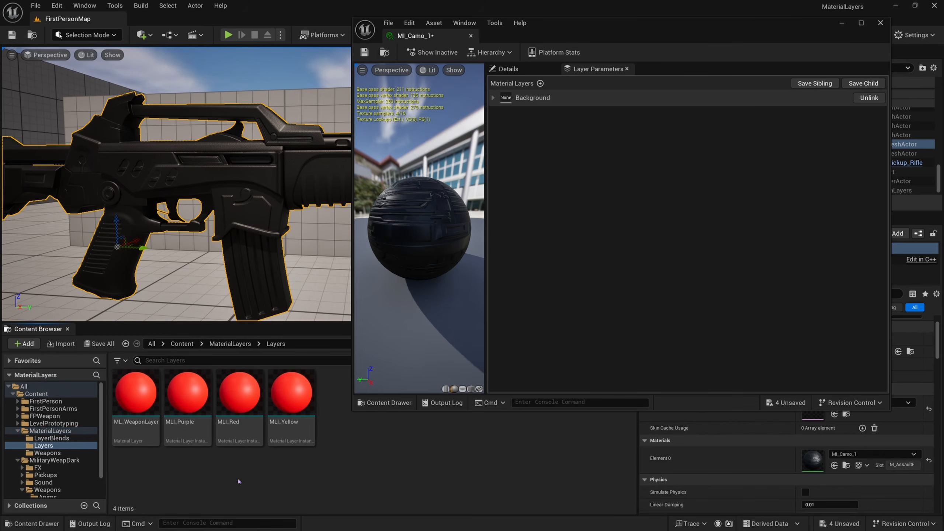
click(493, 97)
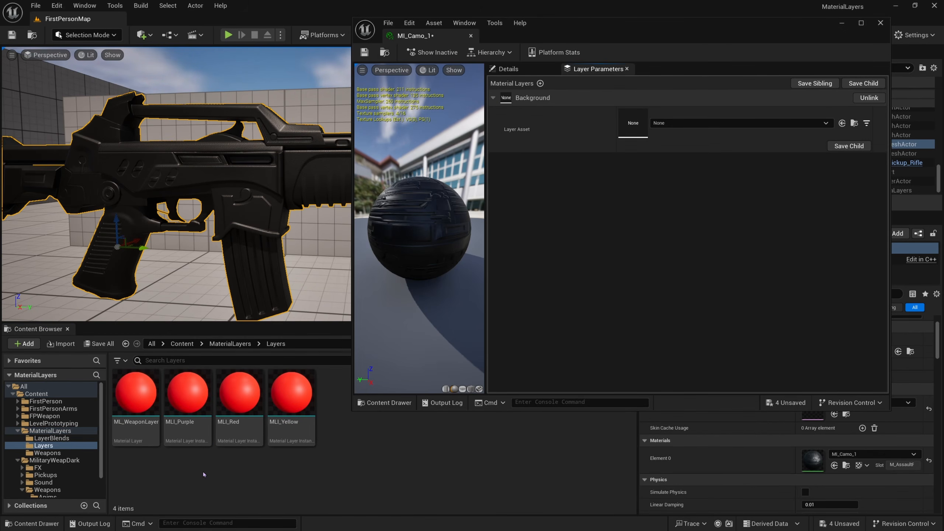
drag(187, 393, 656, 125)
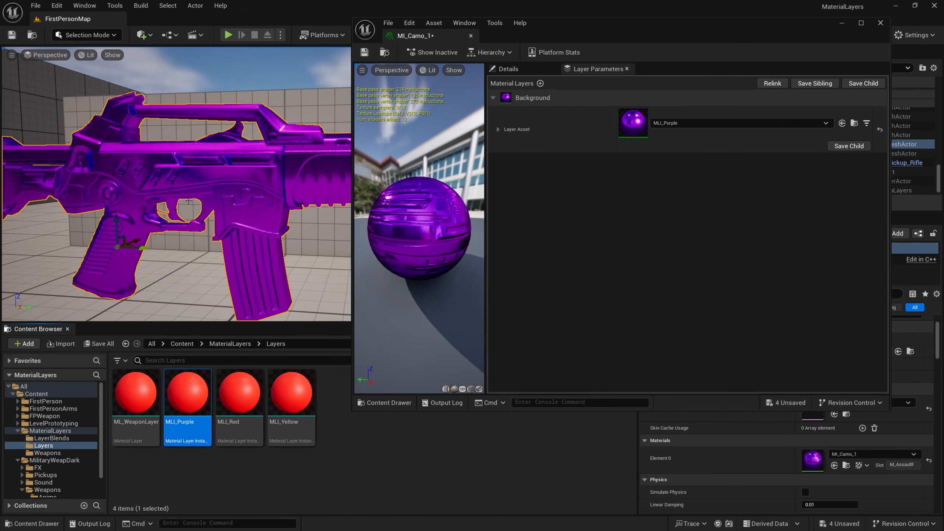
Step: Add a new material layer, Layer 1, and set its blend asset to MLB_RGBA from the LayerBlends folder
drag(244, 194, 260, 242)
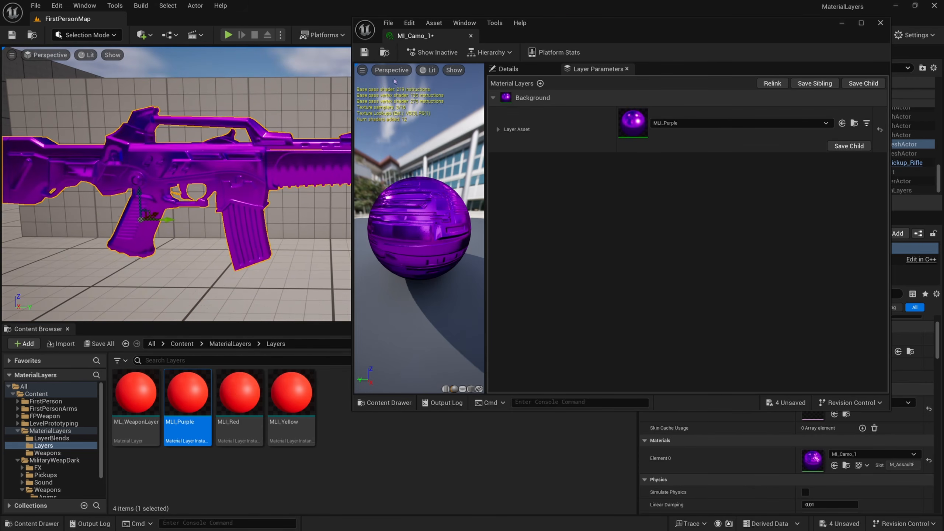
drag(598, 33, 696, 41)
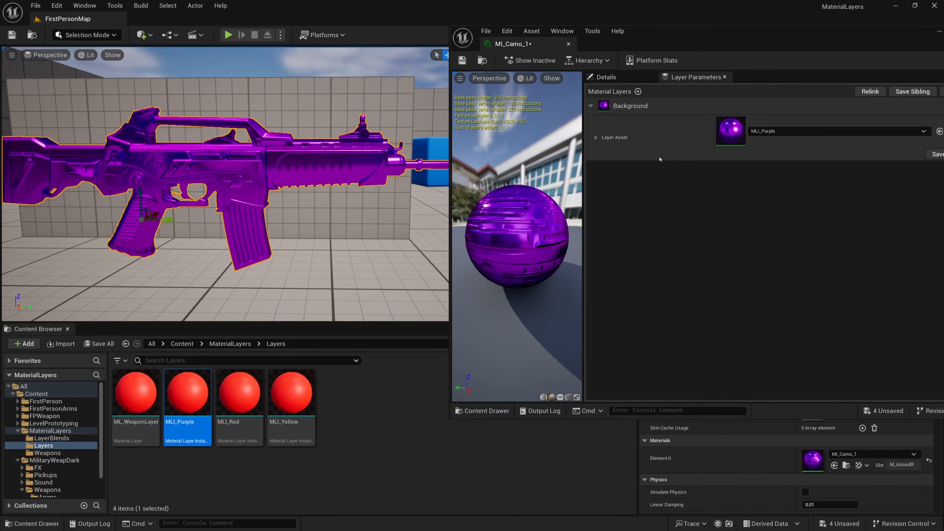
drag(728, 36, 705, 39)
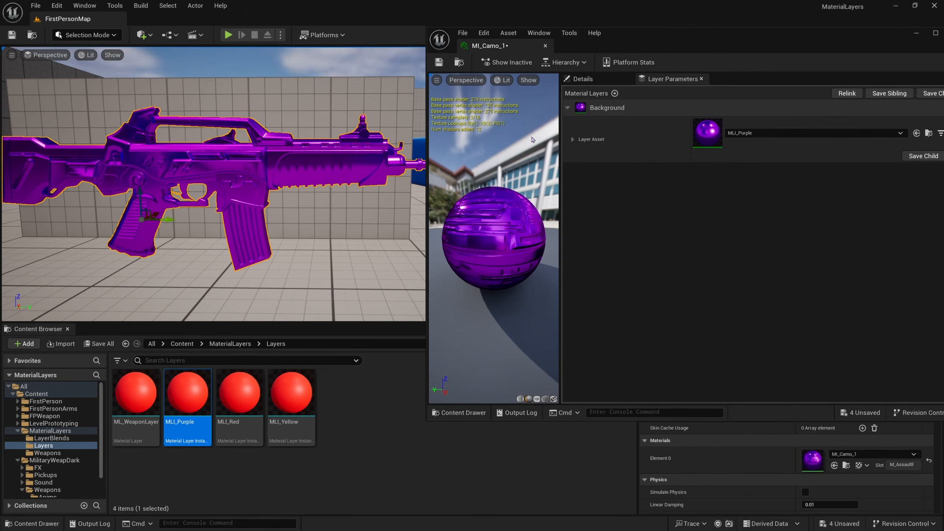
click(615, 93)
click(577, 109)
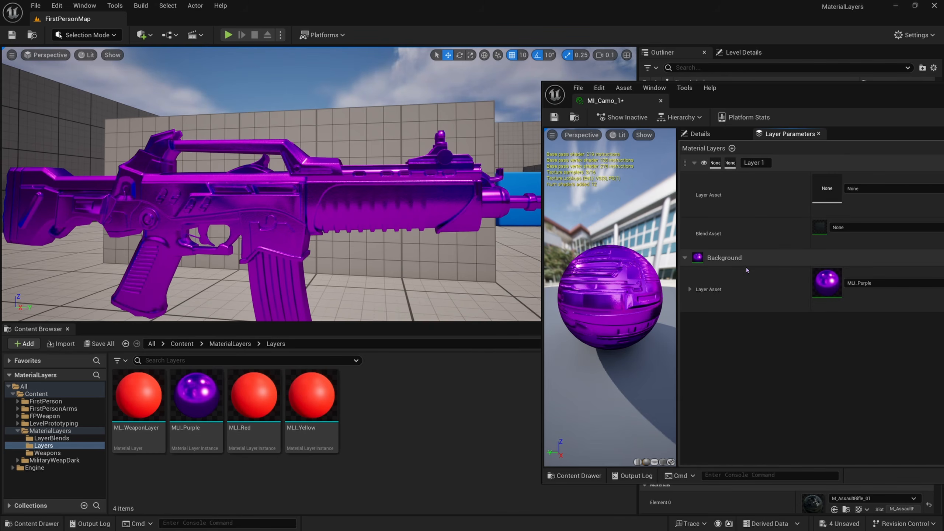
click(230, 343)
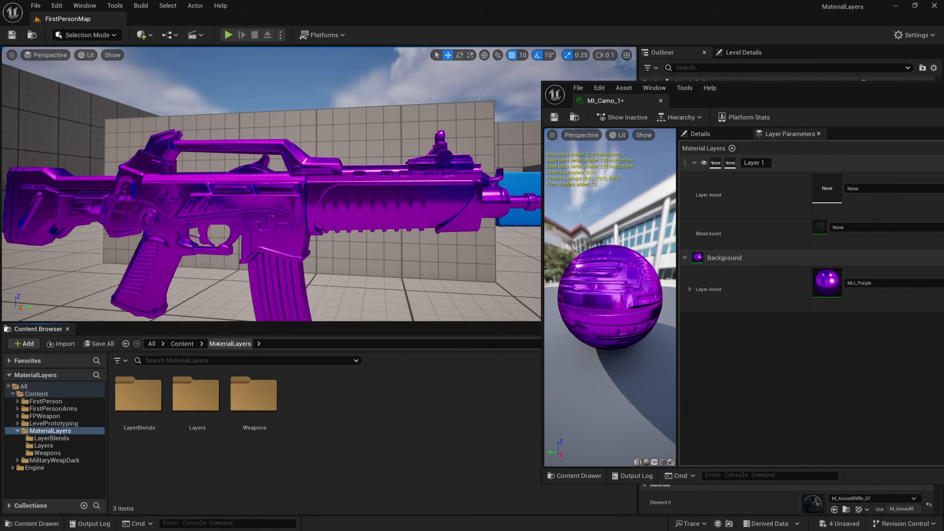
double_click(138, 396)
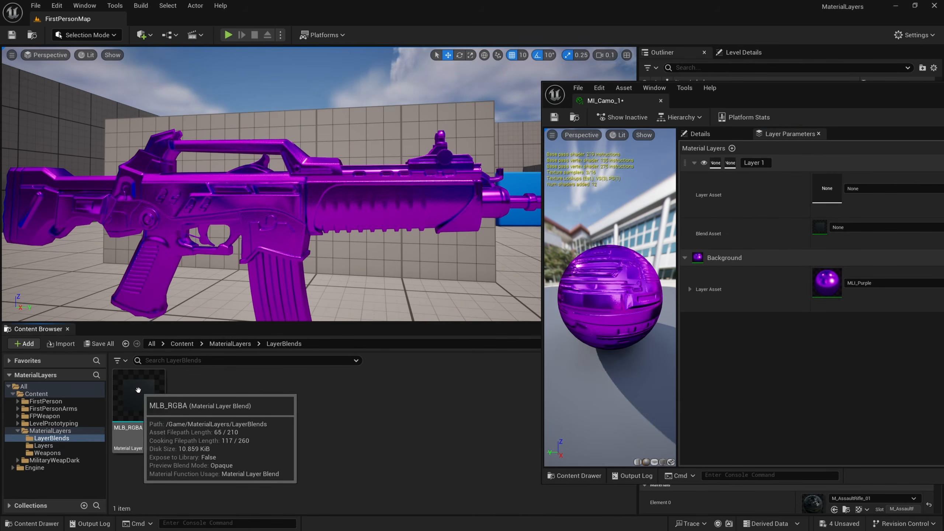
click(140, 441)
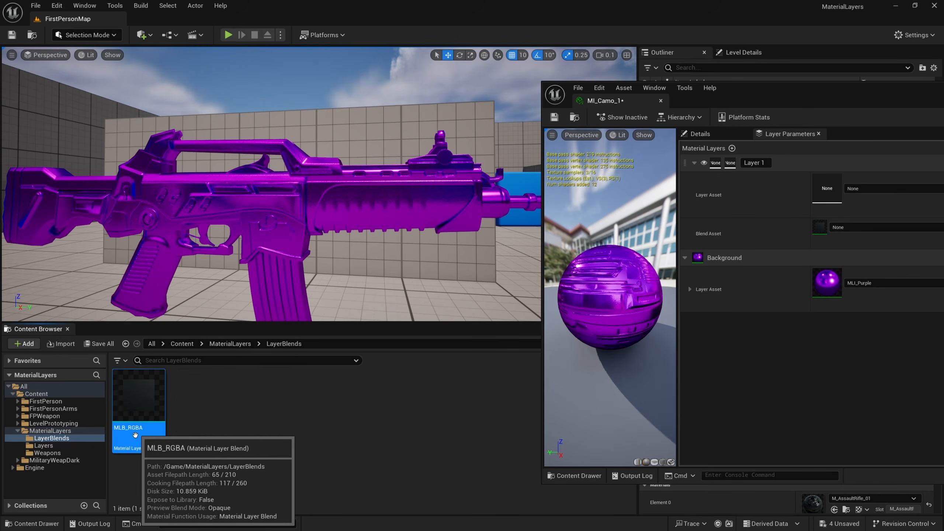
drag(134, 440, 879, 227)
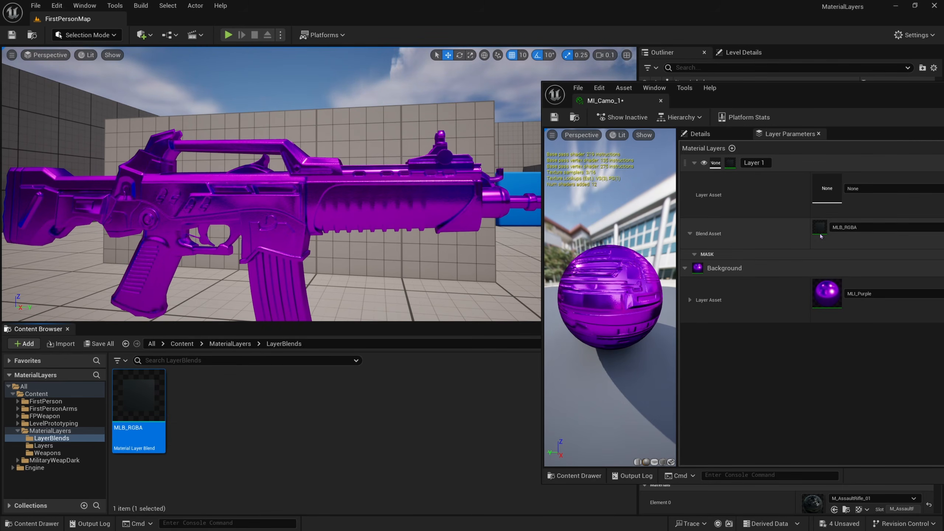
drag(829, 89, 819, 87)
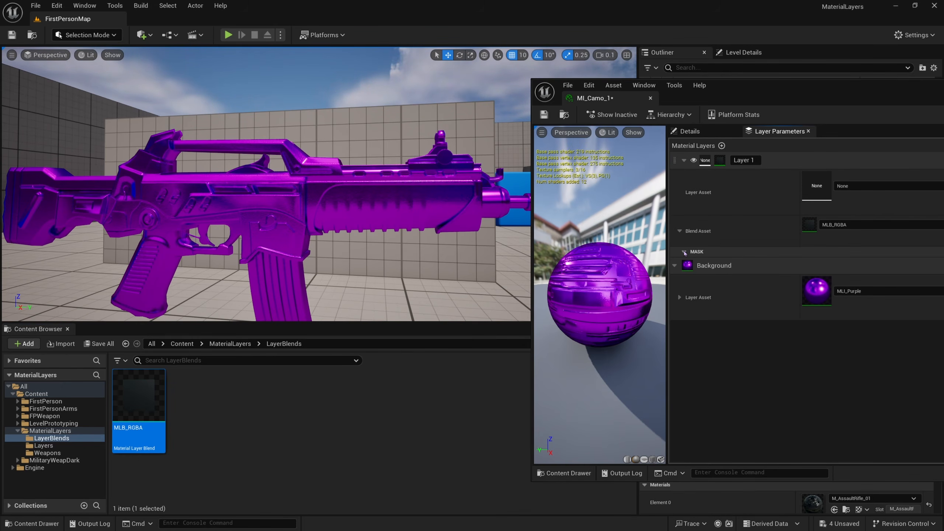
Step: Assign MLI_Red from the Layers folder as Layer 1's layer asset and inspect it on the rifle
click(230, 344)
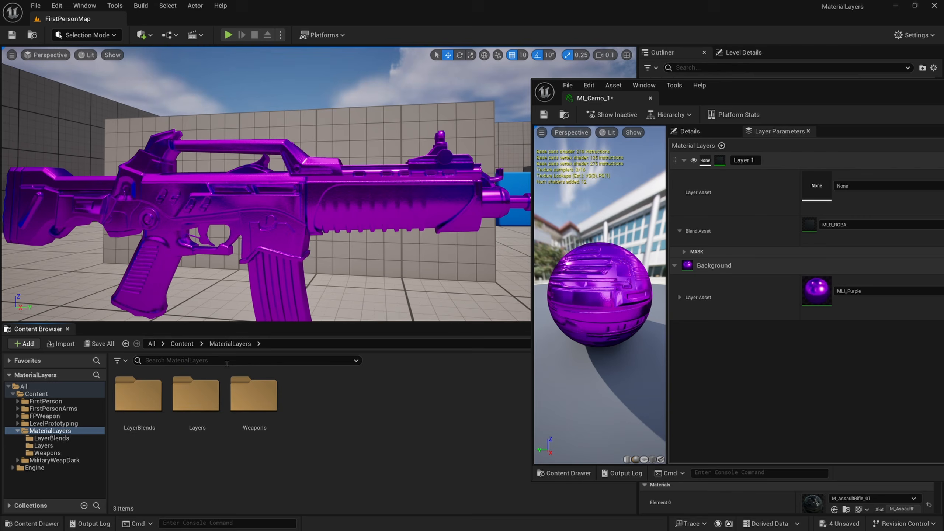
double_click(196, 395)
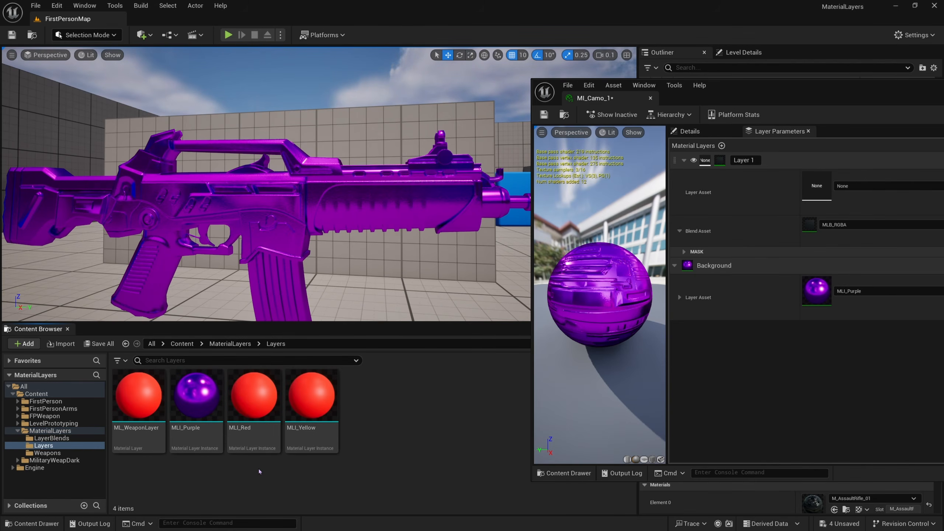
drag(253, 395, 869, 186)
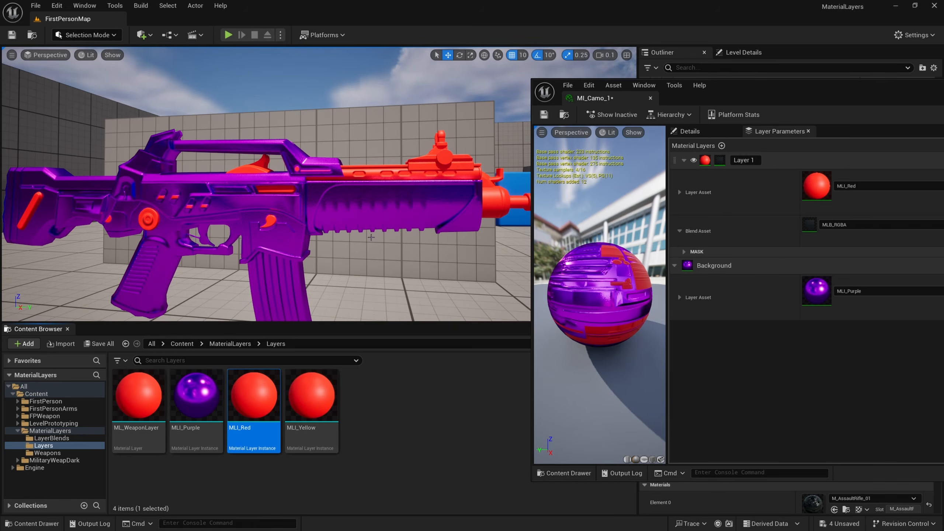
right_drag(308, 201, 341, 234)
key(w)
key(s)
Step: Set Layer 1's layer asset to MLI_Yellow and the Background layer asset to MLI_Red
drag(311, 394, 877, 189)
key(s)
right_drag(445, 305, 423, 302)
key(d)
drag(261, 406, 854, 292)
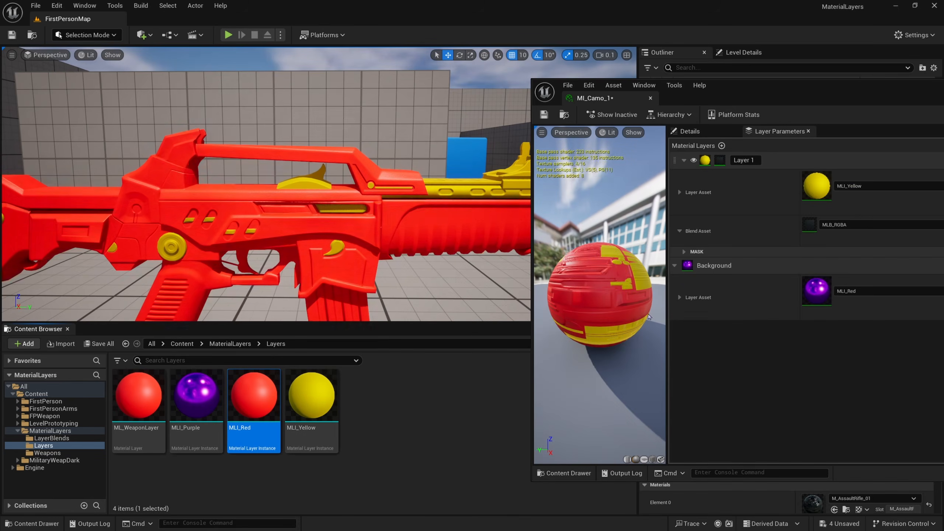
right_drag(335, 223, 327, 223)
key(d)
key(q)
right_drag(367, 191, 359, 191)
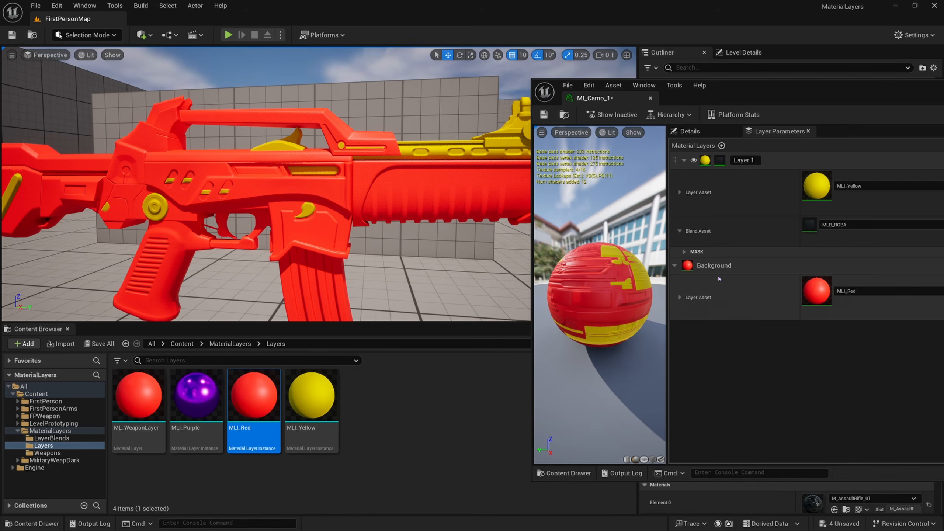
Step: Review the Mesh Normal texture and parent material in MI_Camo_1's general parameters
drag(772, 78, 638, 67)
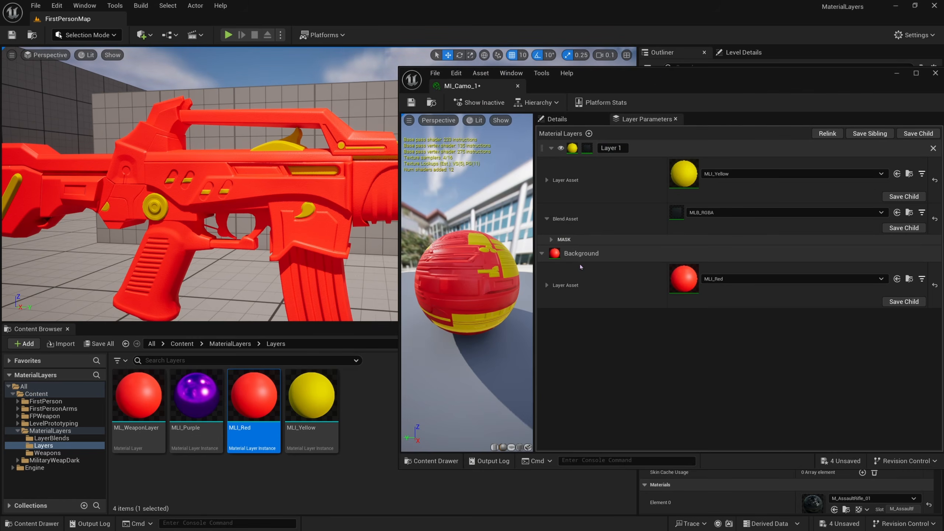
click(558, 119)
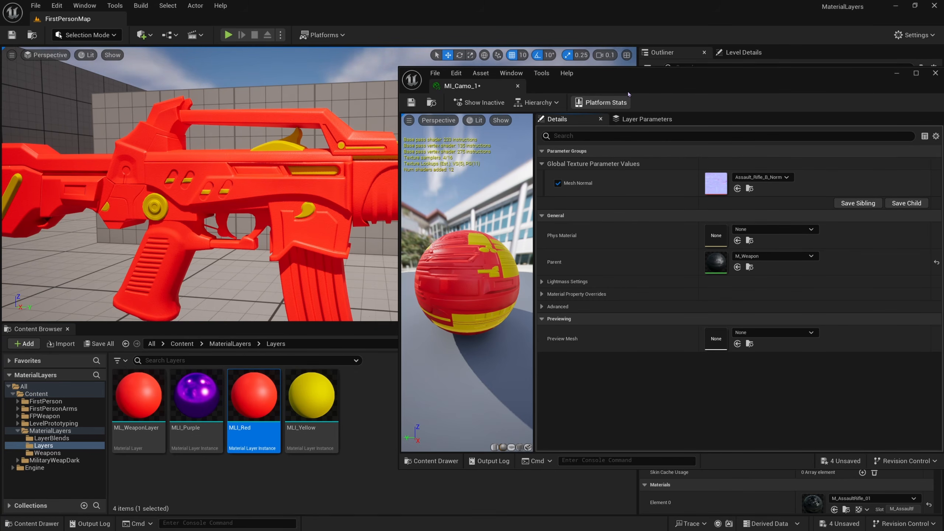
drag(636, 78, 658, 49)
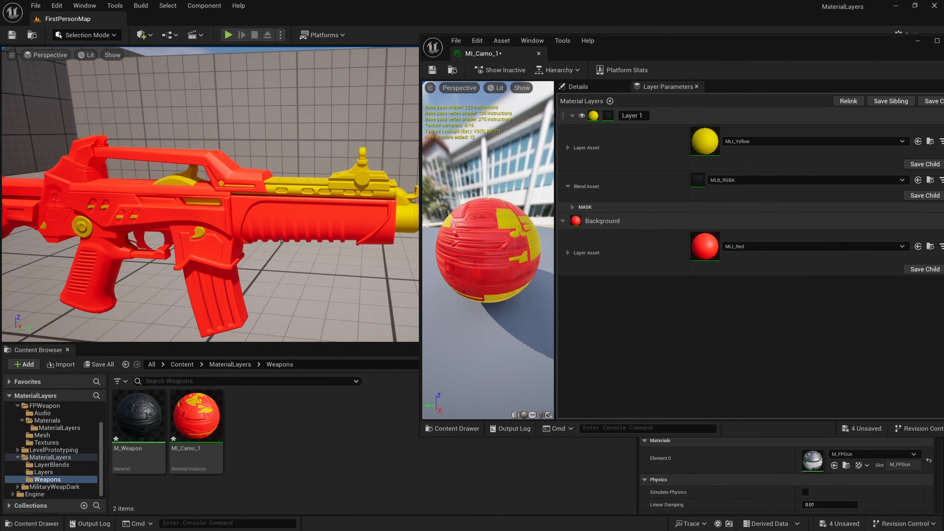
Step: Select the camo rifle, open the RGBA Mask texture from Layer 1's blend settings, and show only its blue channel
right_drag(281, 240, 314, 233)
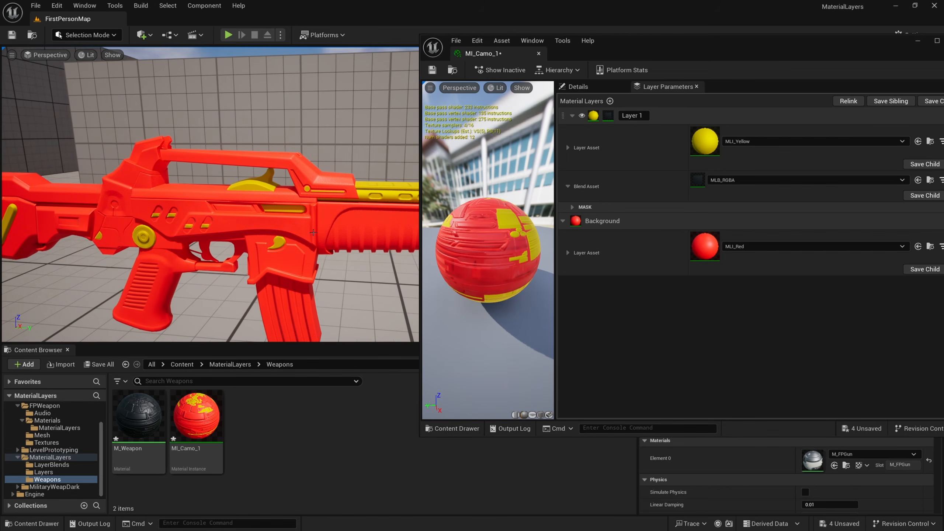
click(314, 232)
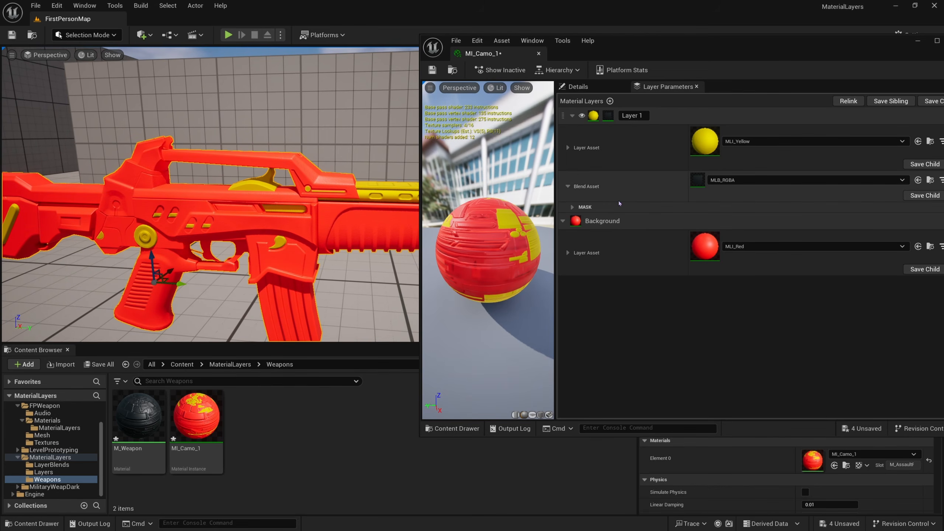
click(585, 207)
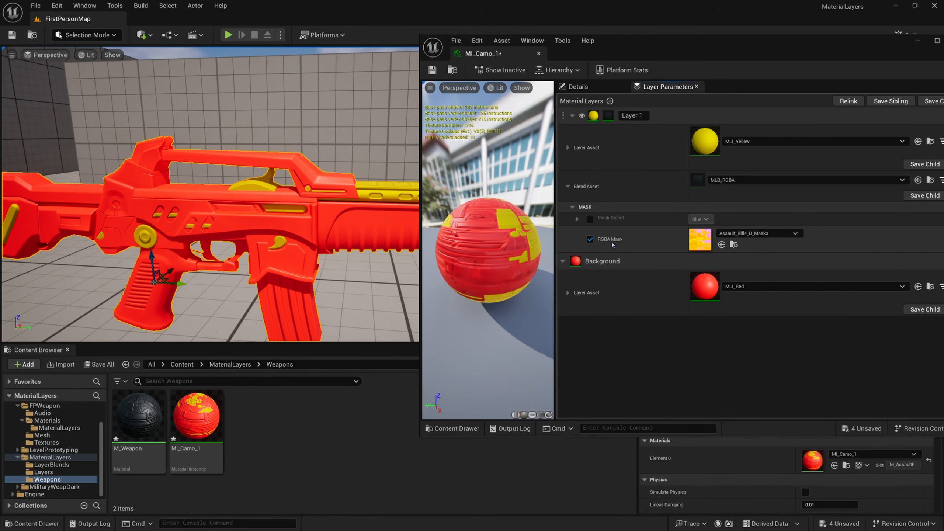
double_click(700, 240)
click(594, 71)
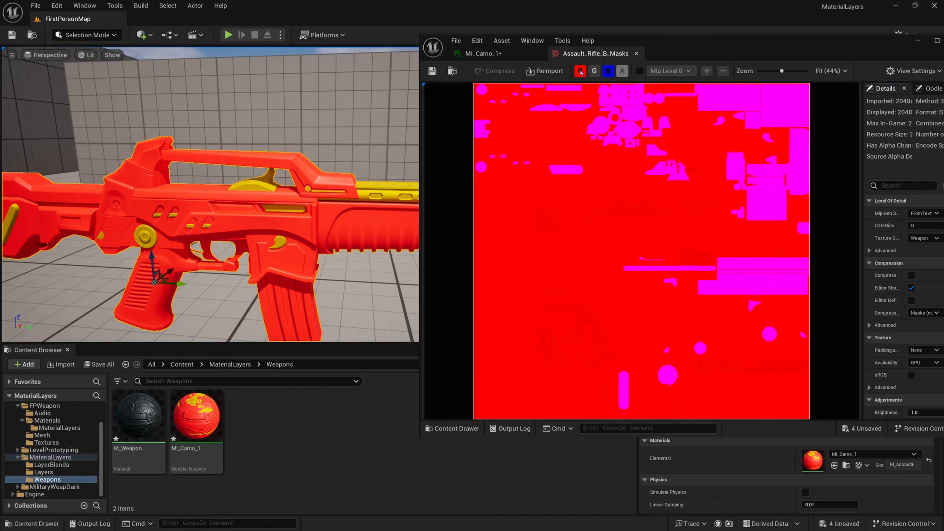
click(580, 71)
Step: Compare the yellow areas on the rifle in the viewport with the white regions of the mask's blue channel
key(w)
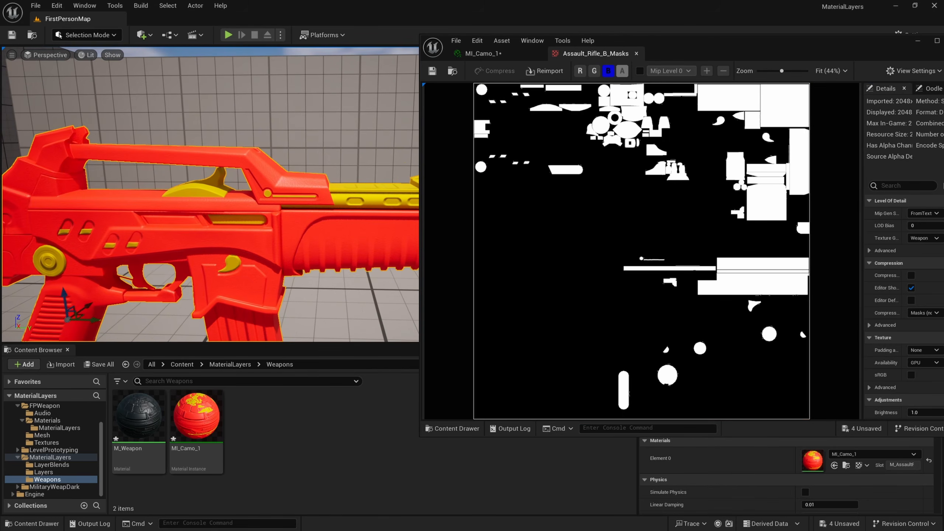
key(s)
right_drag(215, 202, 180, 225)
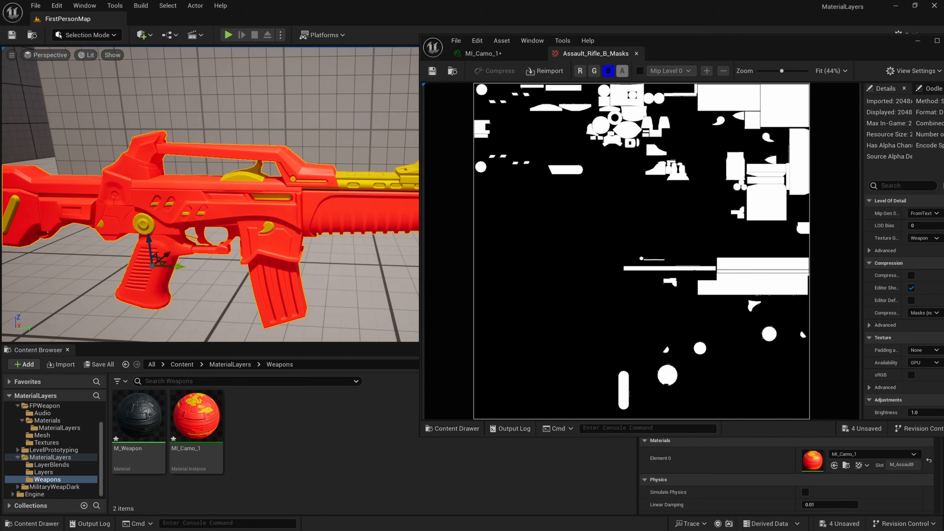
key(w)
key(d)
right_drag(327, 202, 356, 180)
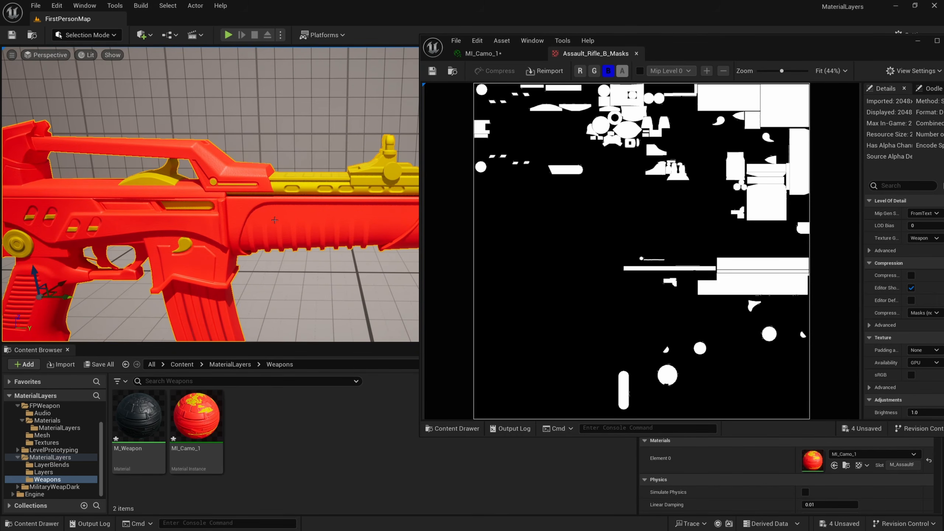
key(s)
right_drag(328, 210, 326, 163)
key(a)
Step: Select BP_Pickup_Rifle in the level, bring it into view, and minimise the floating mask texture window
click(324, 156)
key(w)
key(e)
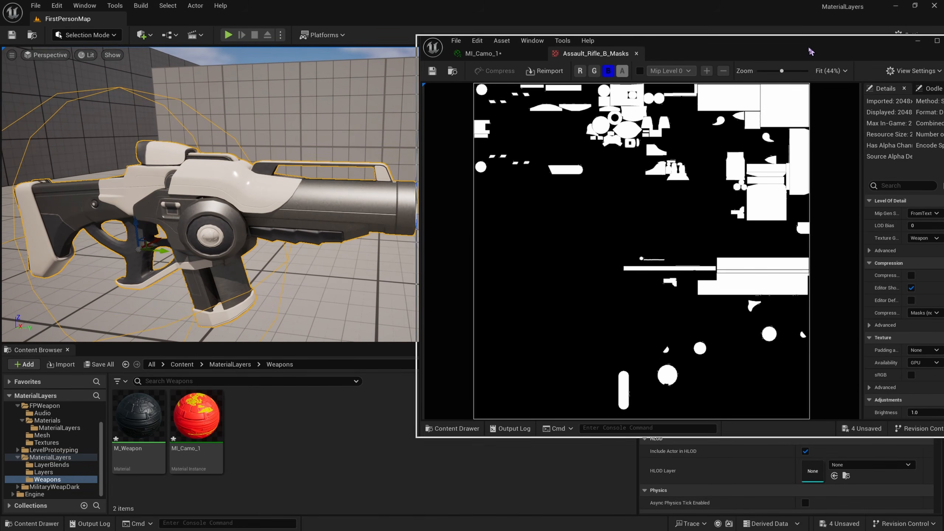
drag(774, 55, 762, 60)
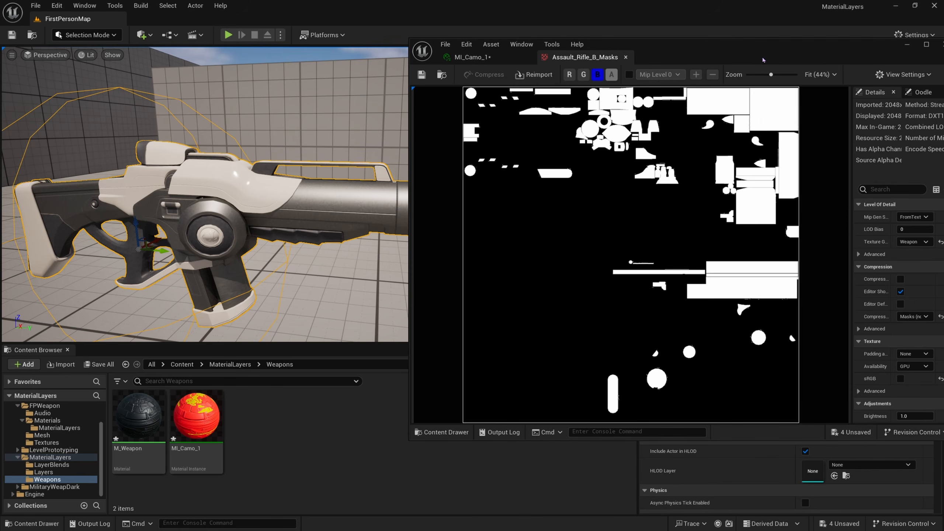
click(907, 45)
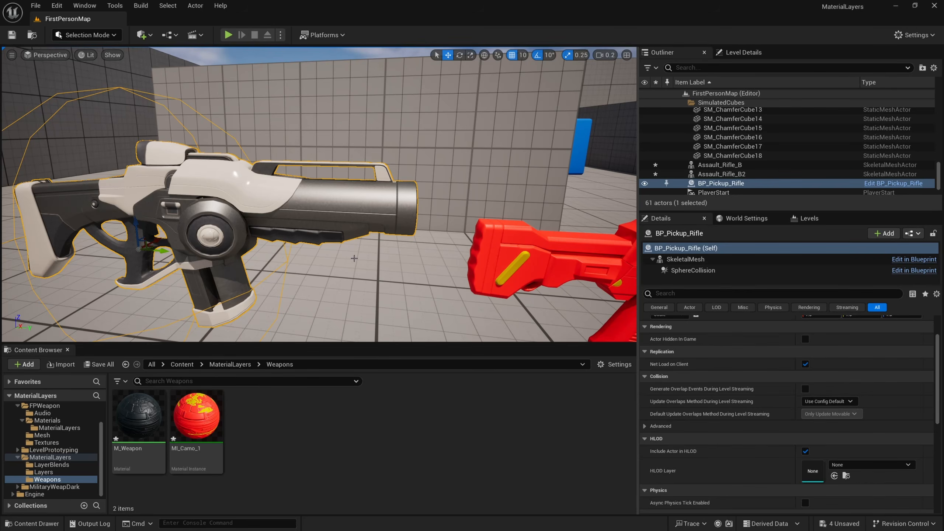
Step: Create a material instance from the M_Weapon material and name it MI_FPGun
right_drag(354, 258, 364, 256)
right_click(143, 416)
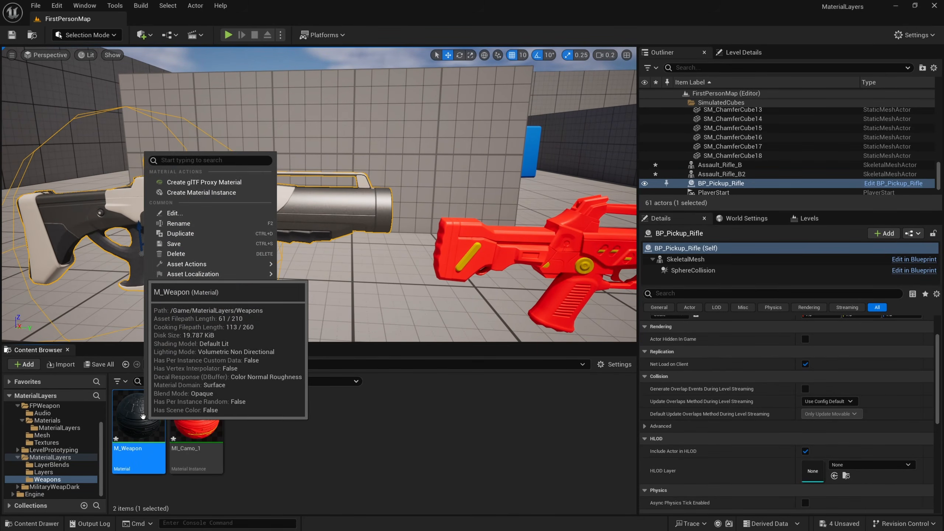
click(244, 192)
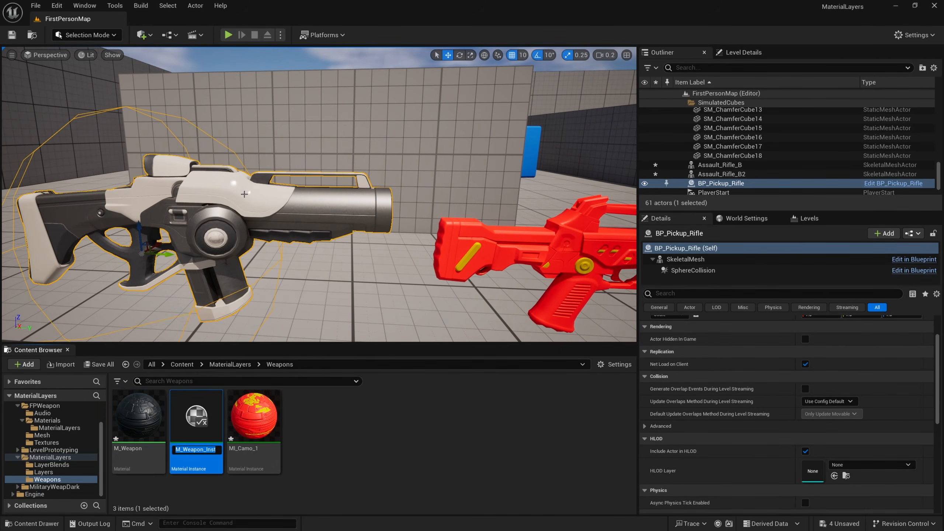
text(MI_FPGun)
key(Return)
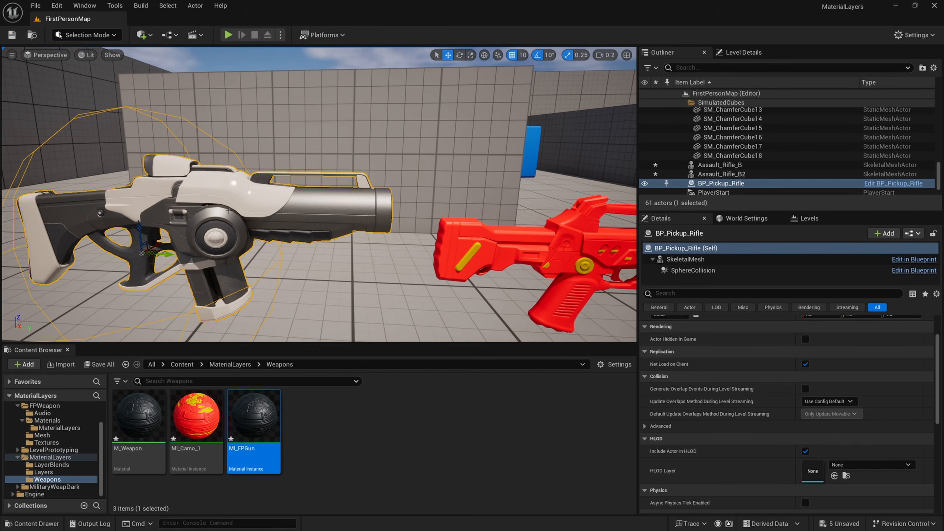
Step: Assign MI_FPGun to material Element 0 of the BP_Pickup_Rifle skeletal mesh
scroll(882, 409, up, 2)
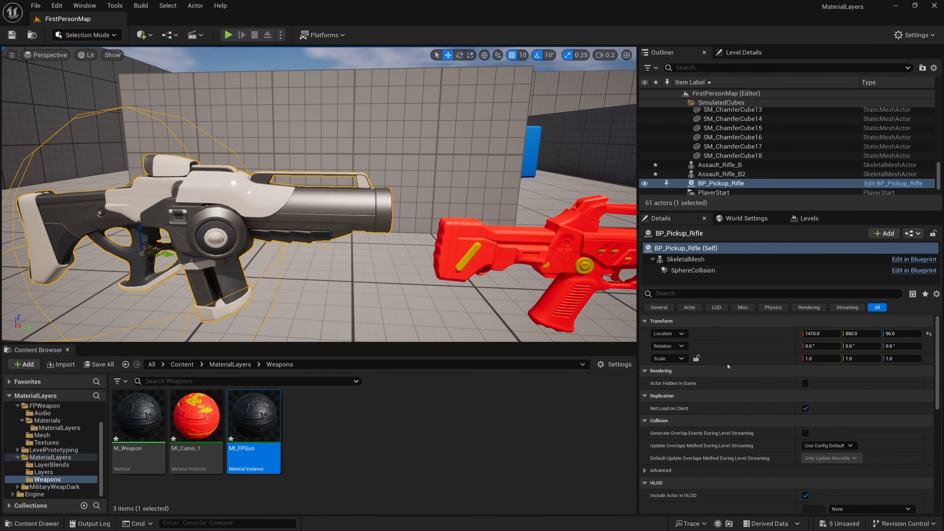
click(685, 260)
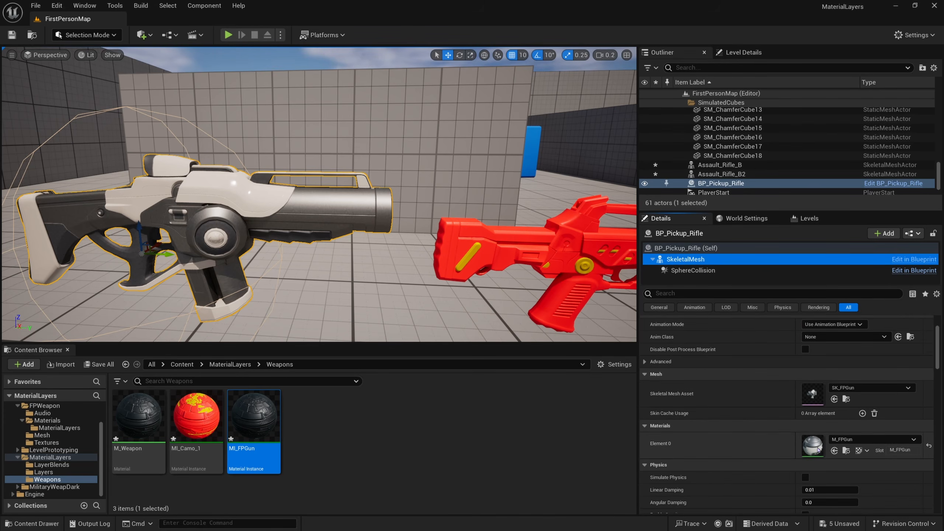
drag(254, 416, 813, 446)
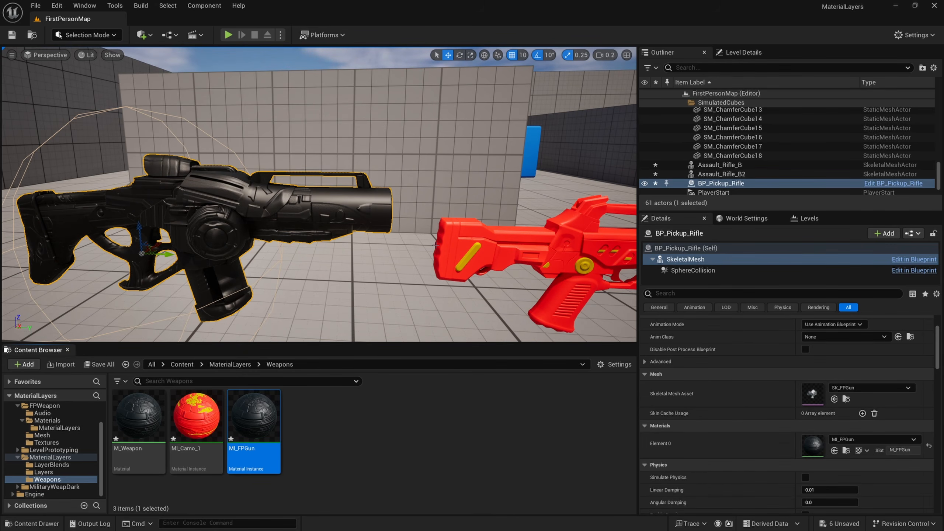
Step: Open the MI_FPGun material instance for editing and enable its Mesh Normal texture override
key(w)
right_drag(436, 246, 436, 245)
key(d)
key(a)
key(w)
double_click(260, 424)
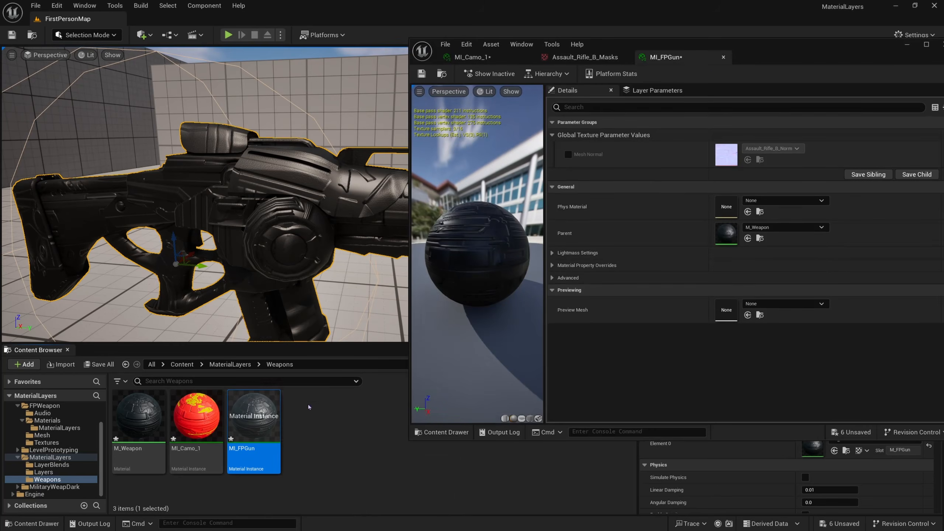
drag(782, 57, 728, 57)
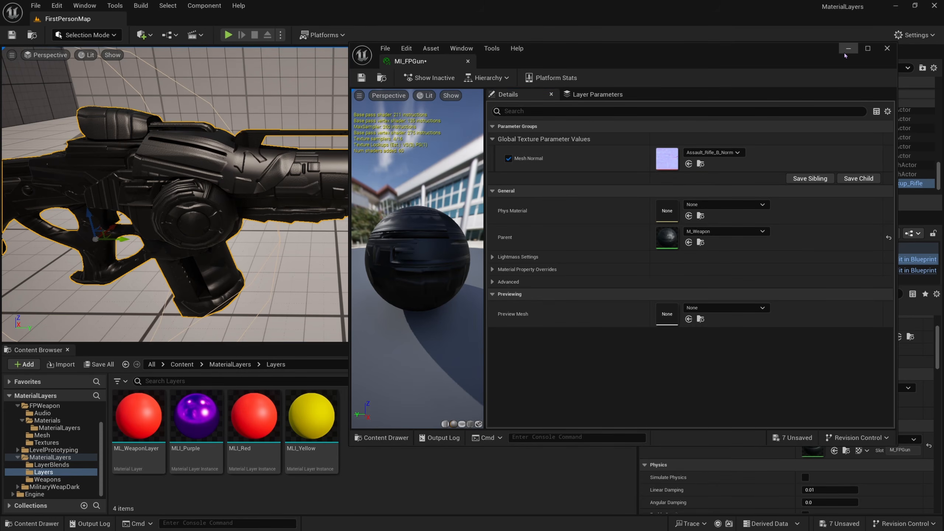
Step: Set MI_FPGun's Mesh Normal to the T_FPGun_N texture from the FPWeapon Textures folder
drag(745, 60, 444, 499)
click(178, 370)
click(188, 426)
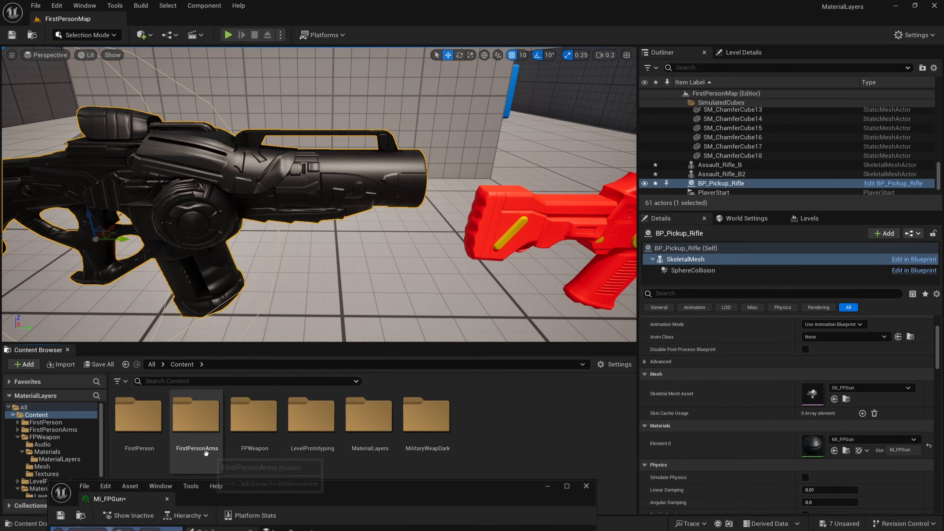
double_click(312, 415)
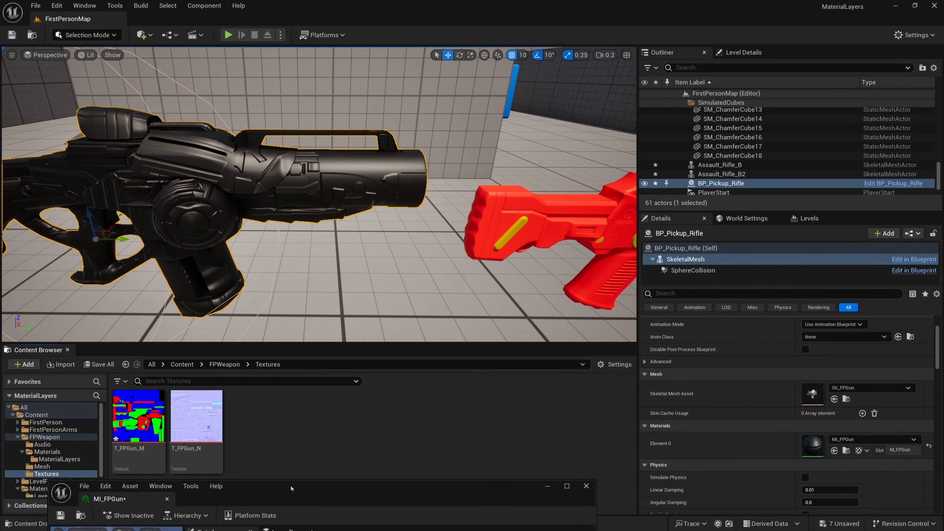
drag(259, 496, 567, 83)
drag(196, 417, 675, 177)
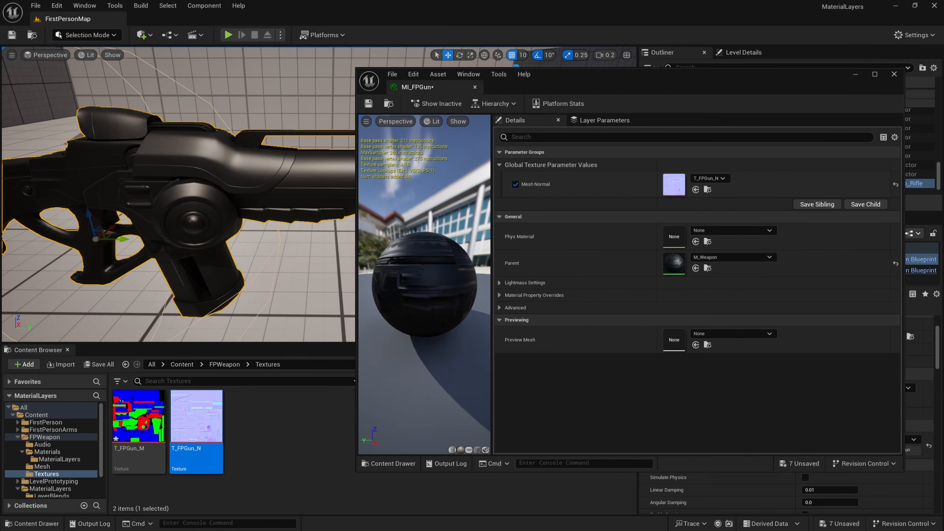
Step: Examine the normal map detail on the pickup rifle's round side housing up close
key(w)
right_drag(261, 193, 265, 232)
scroll(257, 167, down, 1)
key(w)
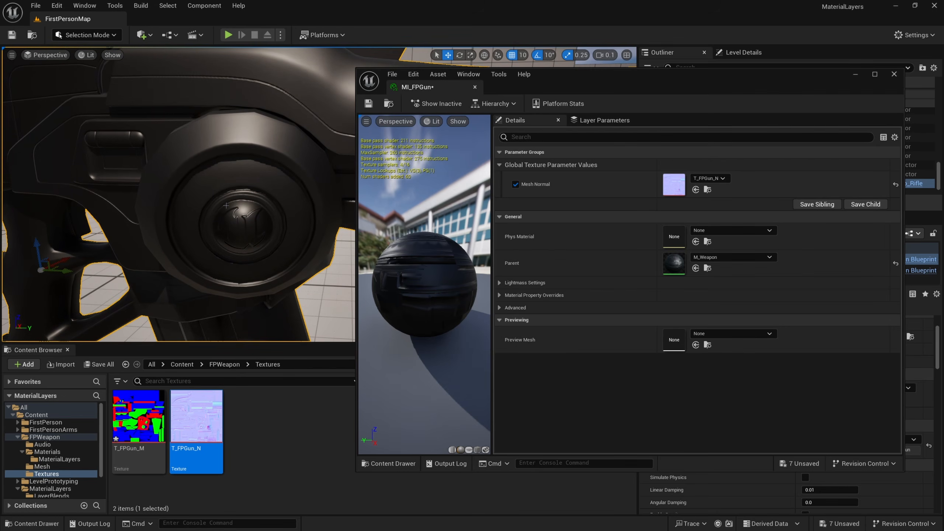
key(s)
right_drag(242, 176, 264, 160)
Step: Set MI_FPGun's Background layer asset to MLI_Purple from the MaterialLayers Layers folder
click(603, 120)
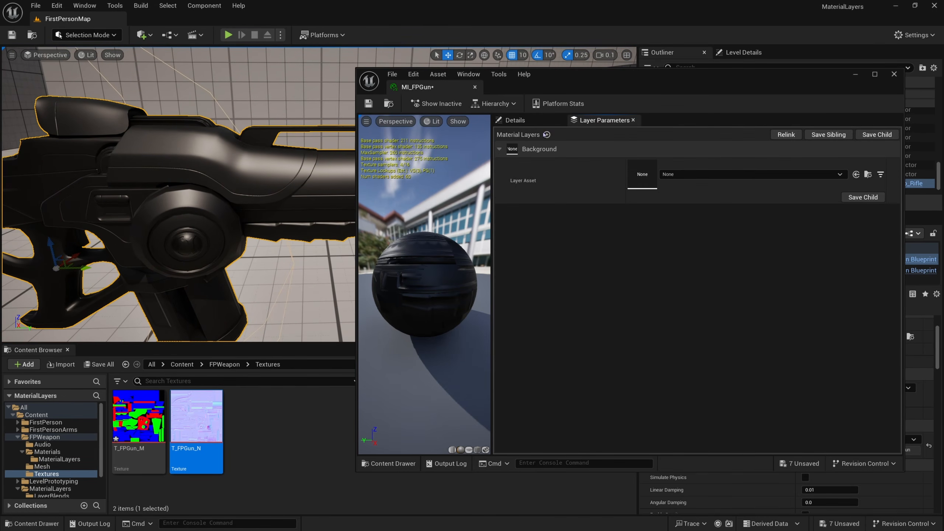
drag(636, 80, 620, 69)
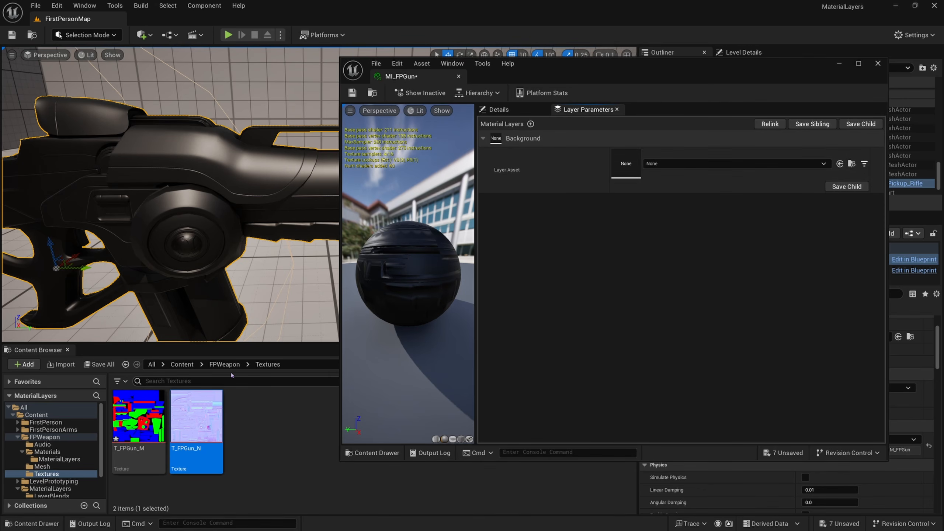
click(225, 364)
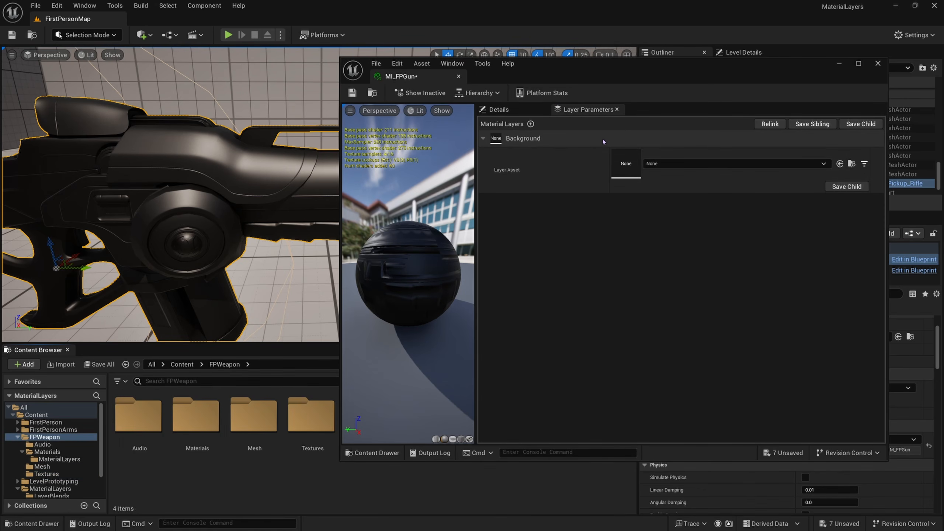
drag(615, 78, 696, 71)
click(182, 364)
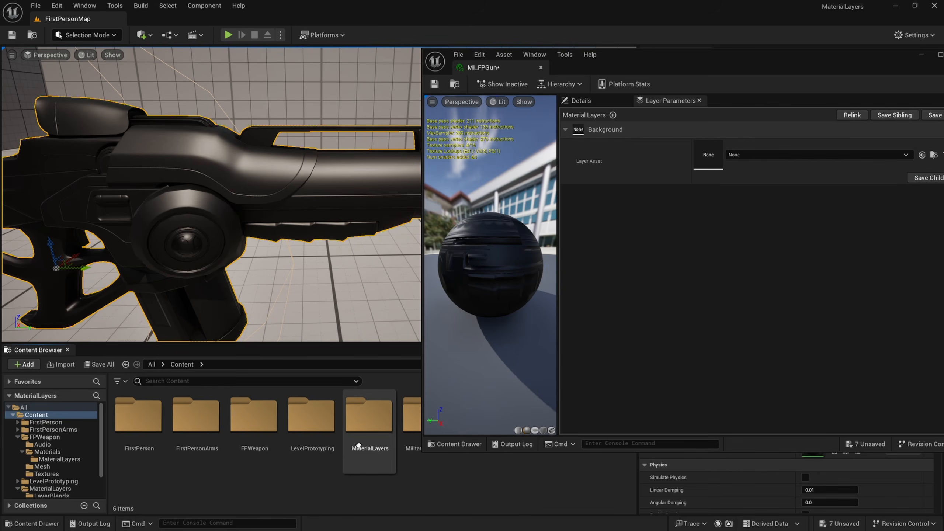
double_click(370, 418)
double_click(196, 416)
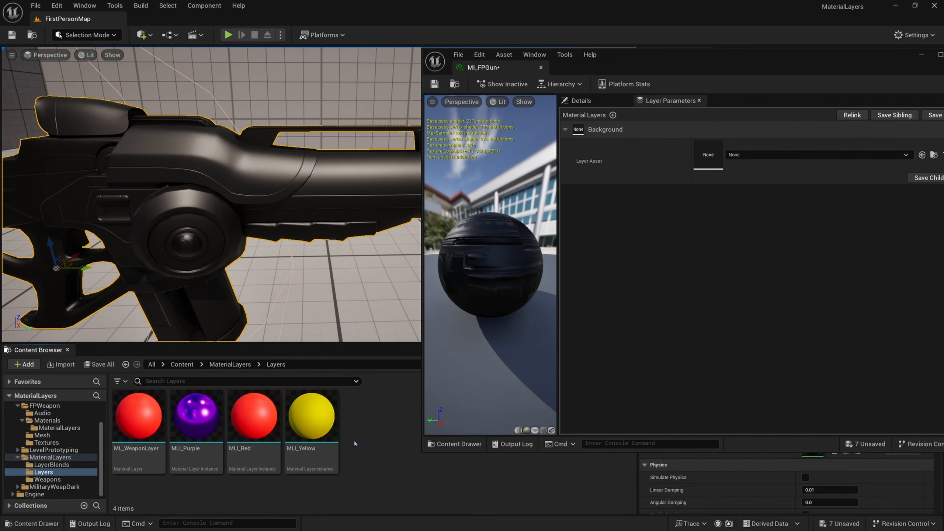
drag(196, 415, 738, 157)
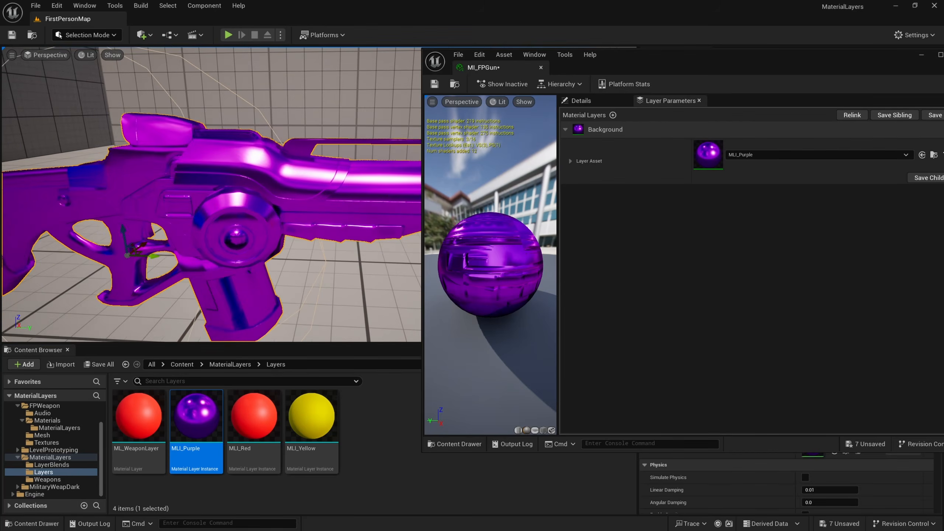
Step: Add a new material layer above the Background in MI_FPGun and expand its layer and blend asset settings
right_drag(338, 265, 353, 268)
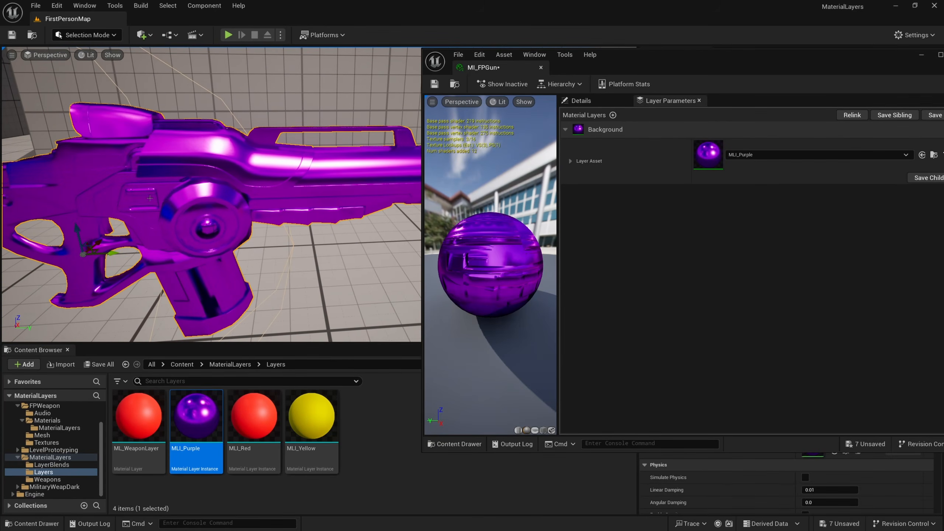
drag(736, 76, 662, 66)
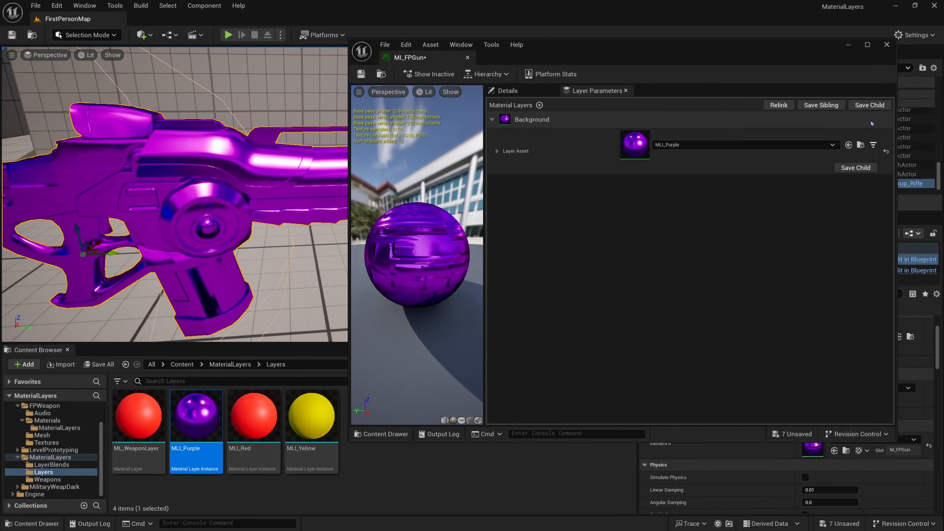
click(539, 105)
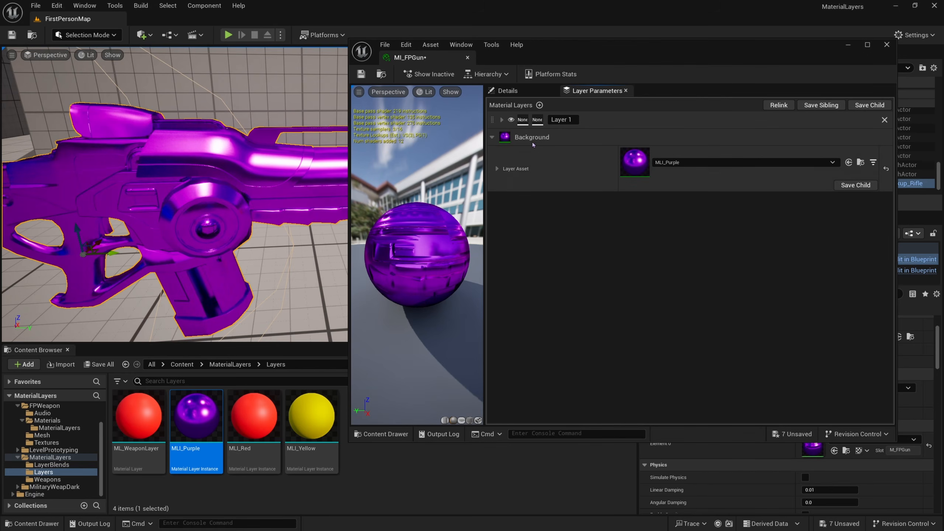
click(501, 120)
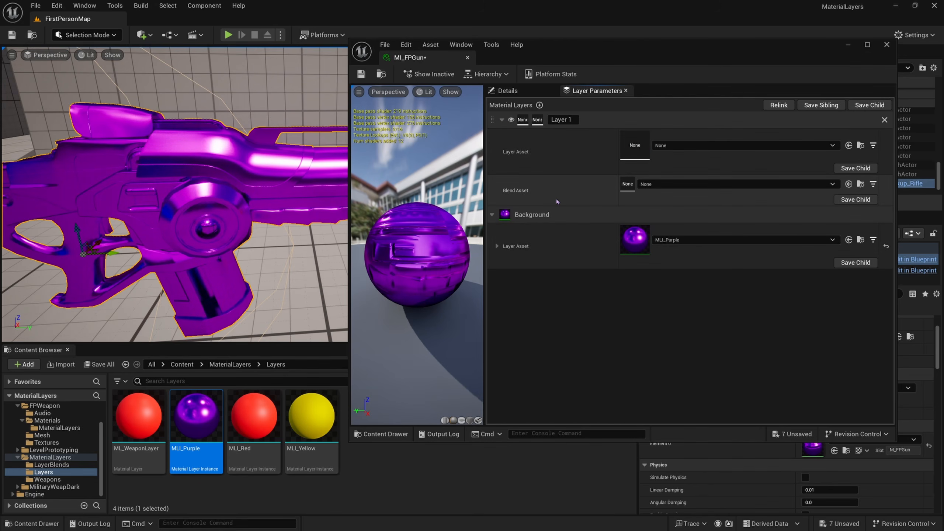
drag(605, 54, 635, 50)
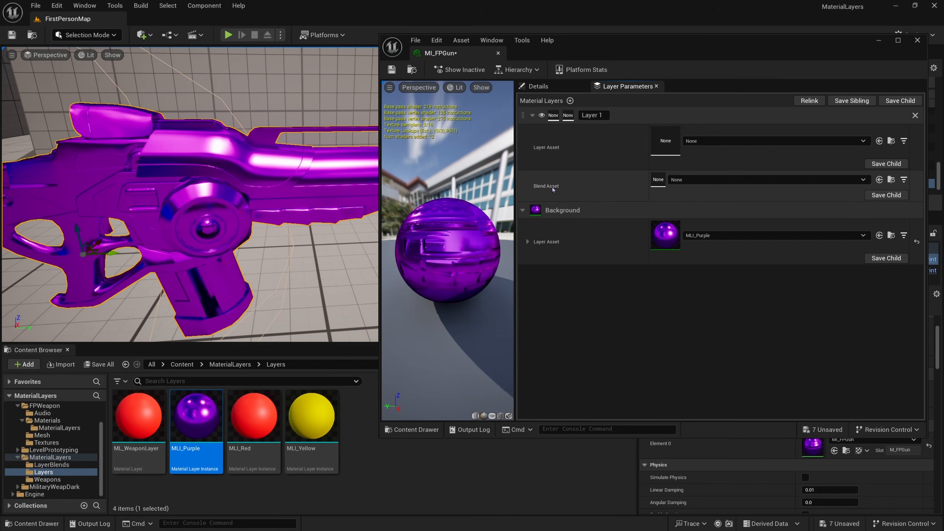
Step: Open the MLB_RGBA layer blend from the LayerBlends folder, check which texture its RGBA Mask parameter uses, and close it
click(230, 364)
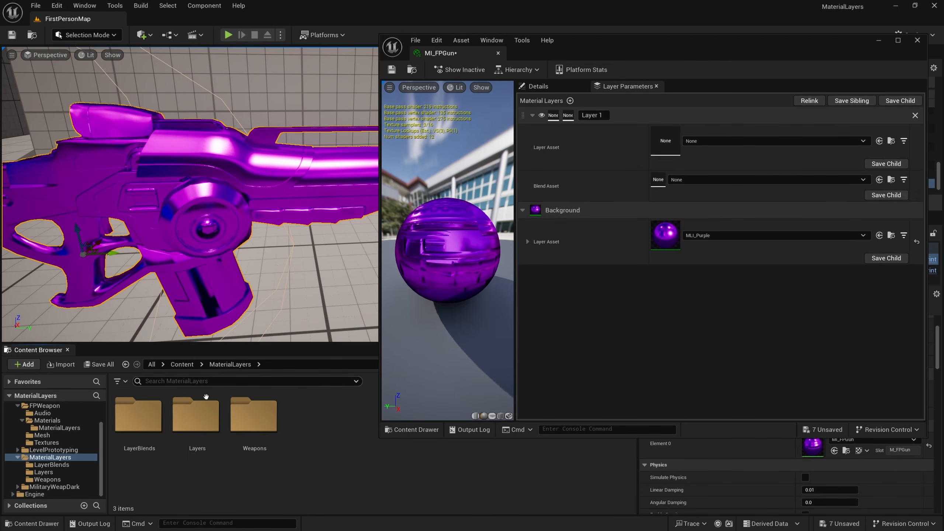
double_click(139, 428)
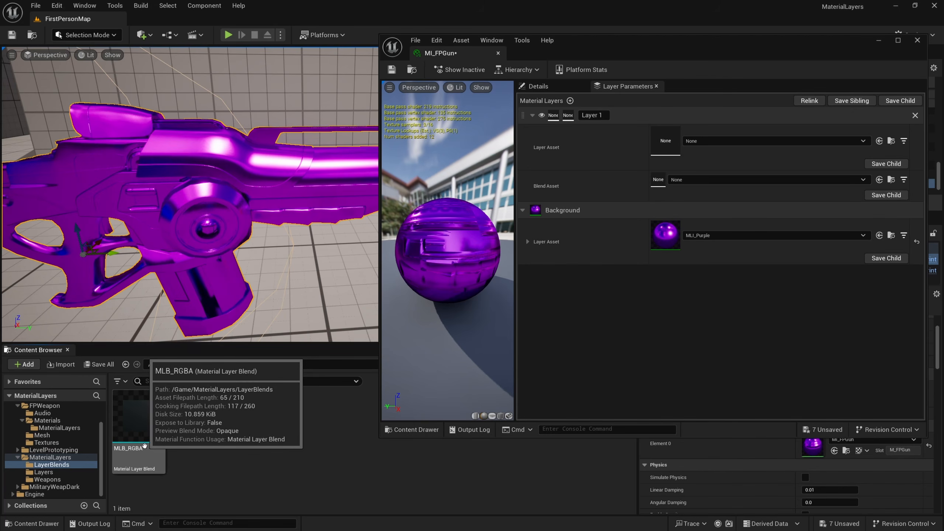
drag(145, 446, 180, 432)
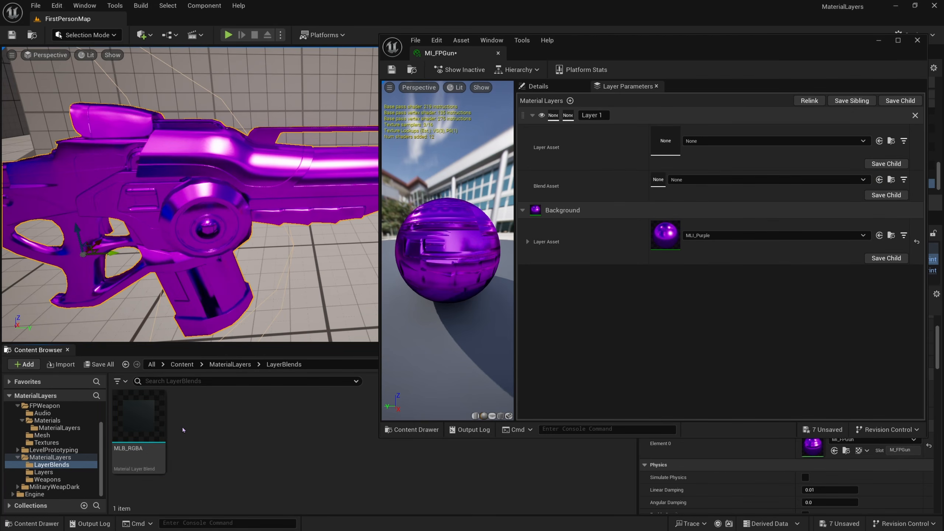
double_click(148, 423)
scroll(731, 296, down, 2)
scroll(731, 296, up, 1)
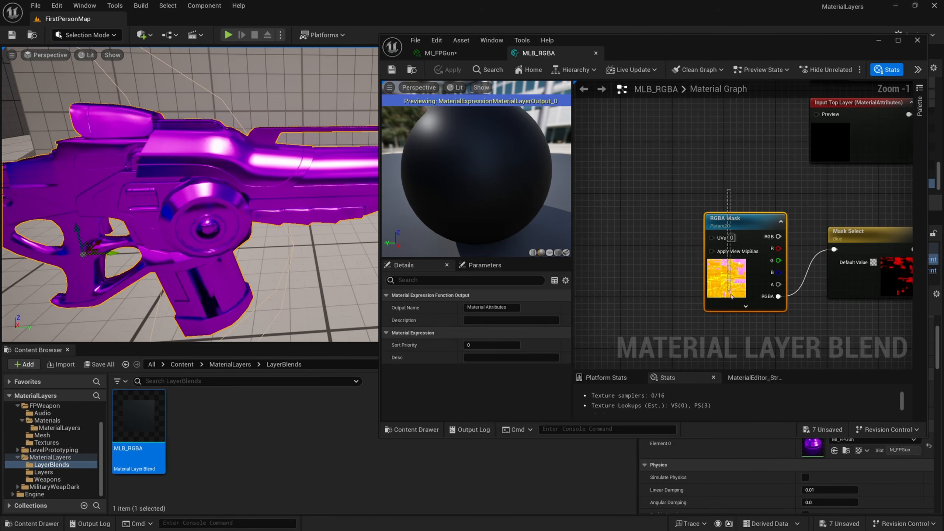
click(731, 296)
scroll(507, 362, down, 2)
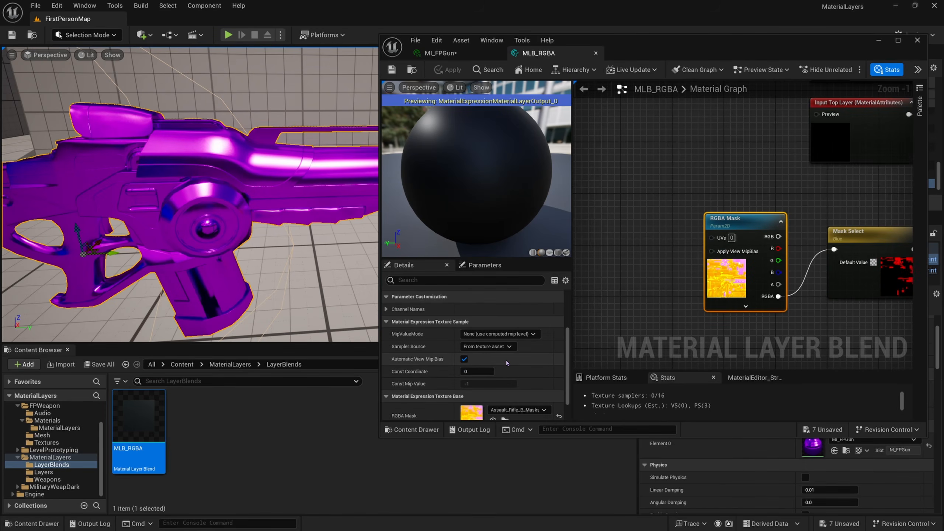
scroll(507, 362, down, 1)
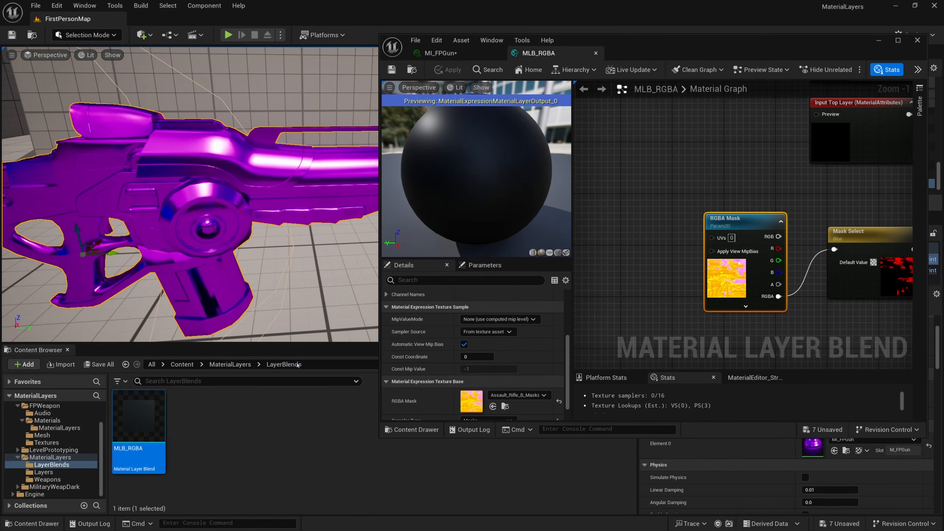
click(596, 53)
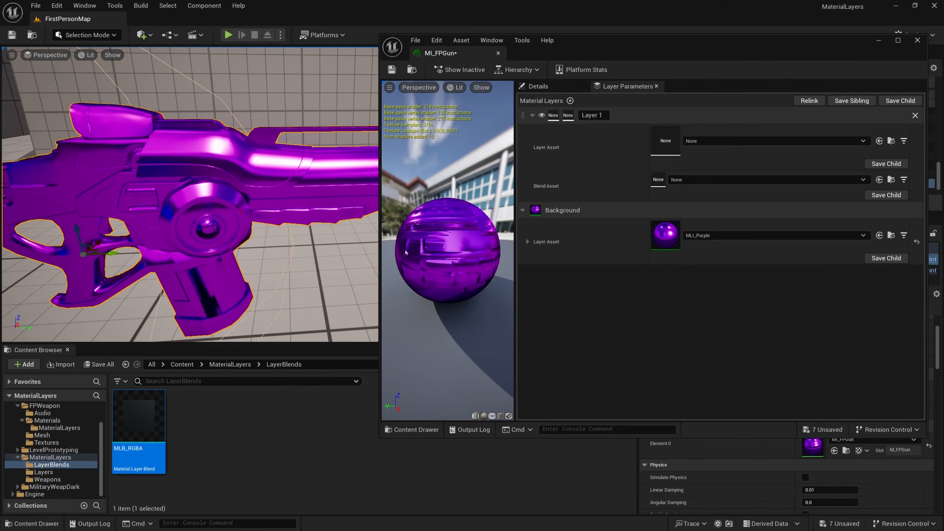
Step: Create a blend instance from MLB_RGBA and name it MLBI_FPGun
right_click(192, 424)
click(199, 456)
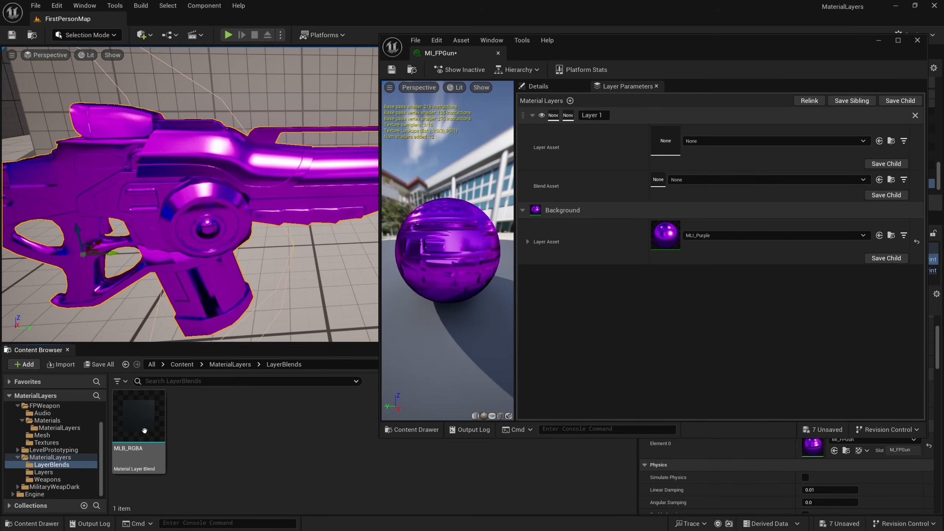
right_click(152, 411)
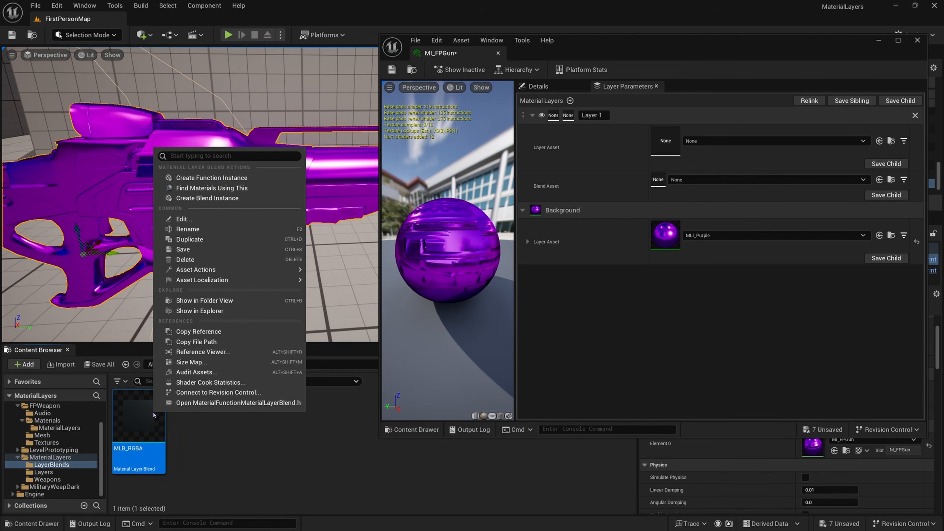
click(215, 198)
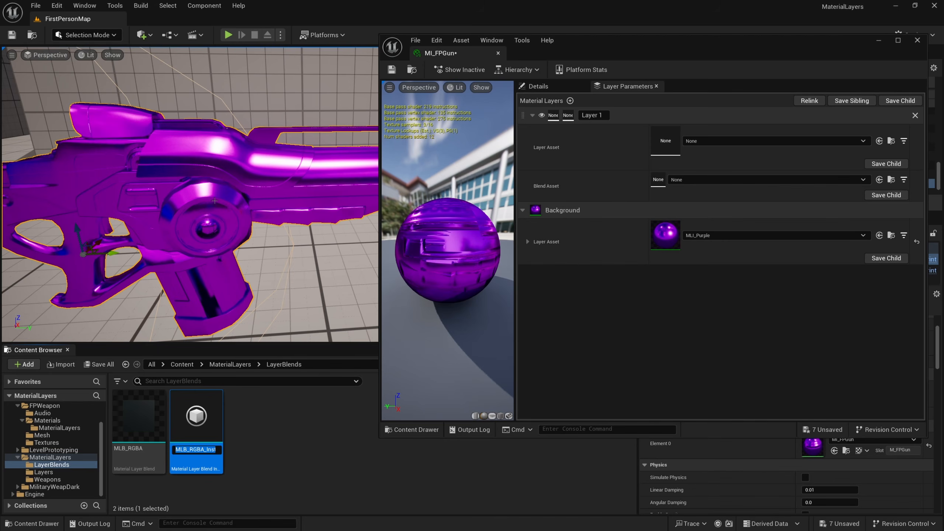
text(MLBI_FPGun)
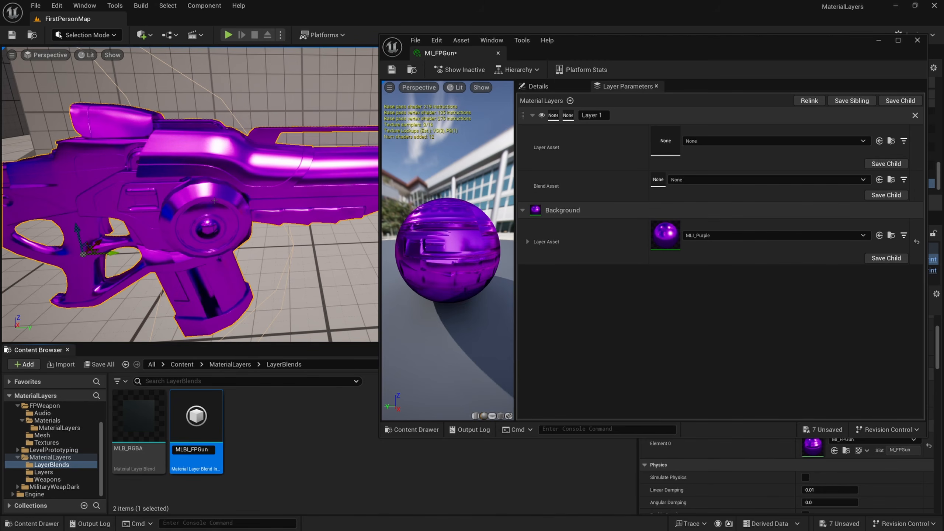
key(Return)
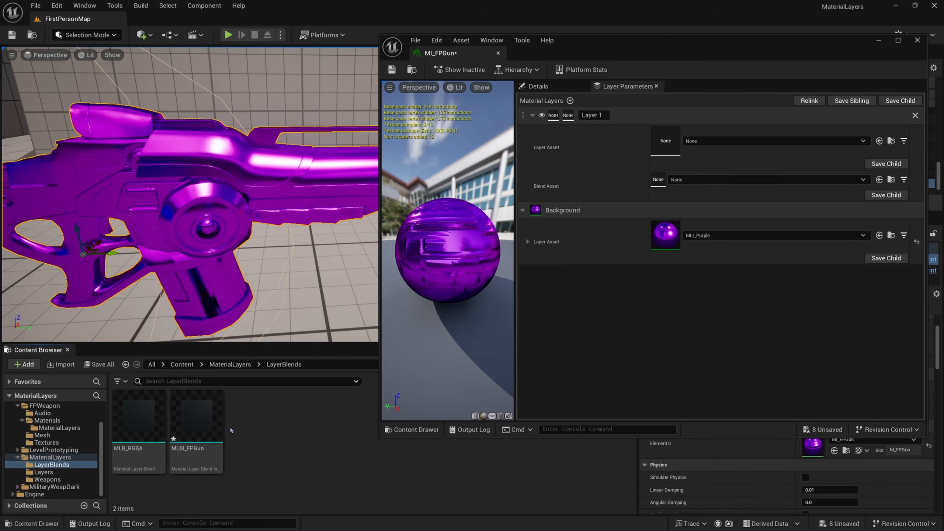
Step: Open the MLBI_FPGun blend instance and enable overrides for RGBA Mask and both Mask Select parameters
double_click(197, 418)
click(549, 87)
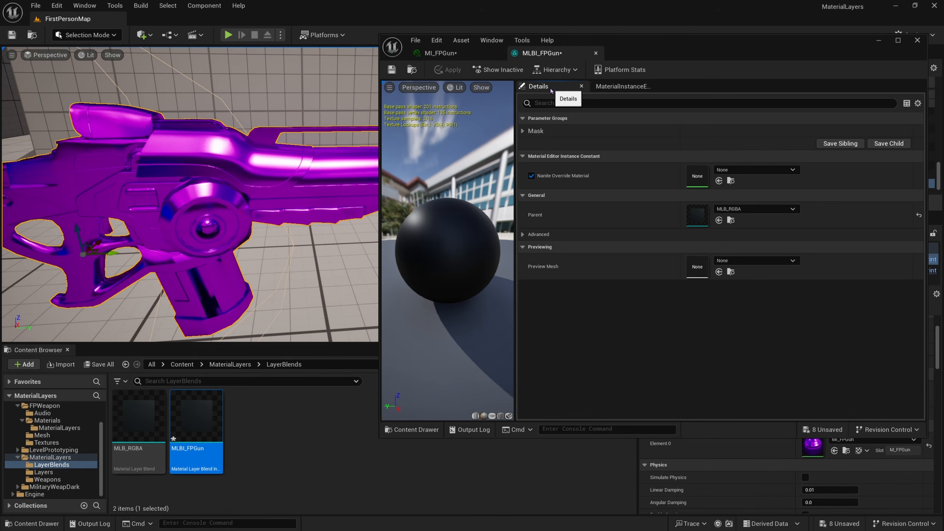
click(539, 175)
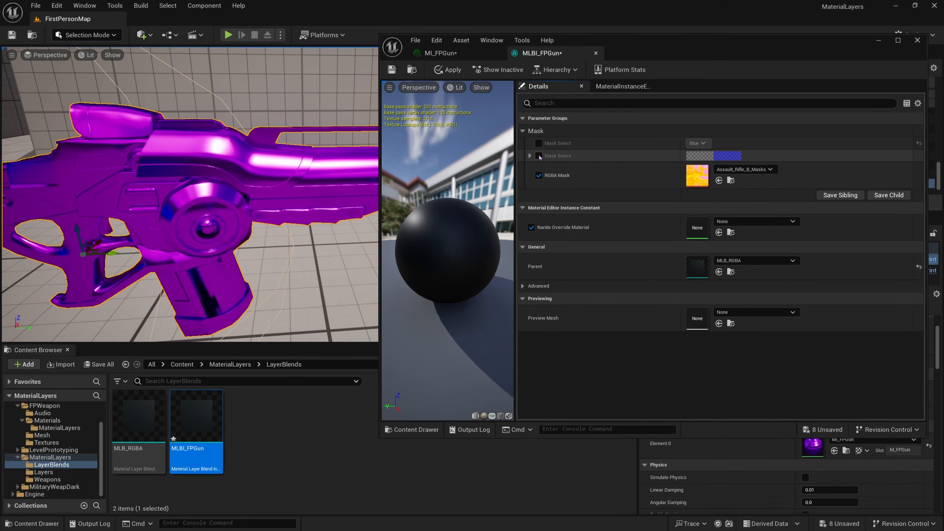
click(539, 143)
click(539, 156)
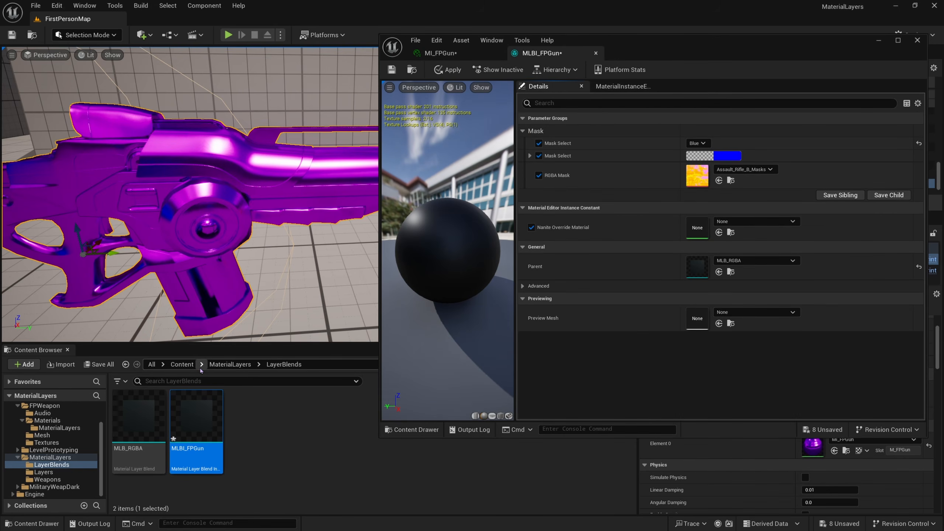
Step: Set MLBI_FPGun's RGBA Mask to T_FPGun_M from the FPWeapon Textures folder, and save and close the blend instance
drag(823, 54, 785, 77)
click(181, 364)
double_click(254, 414)
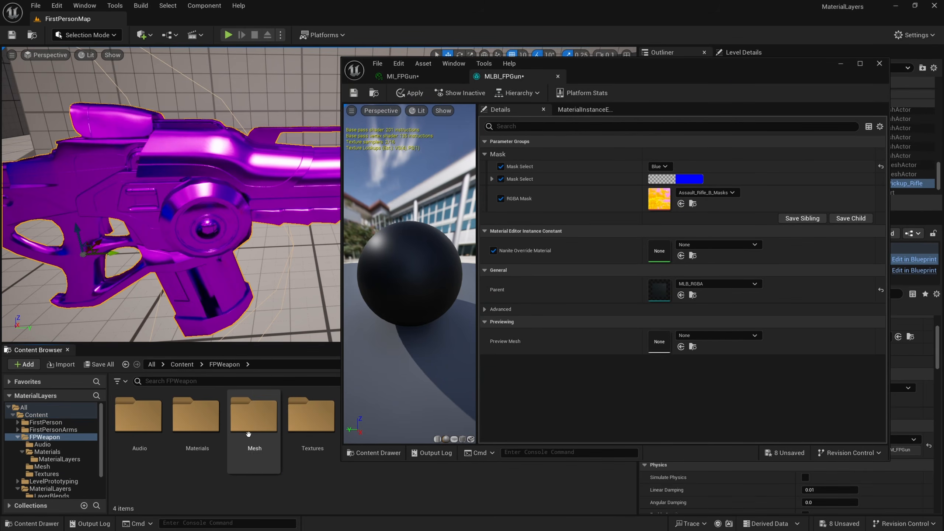
double_click(311, 416)
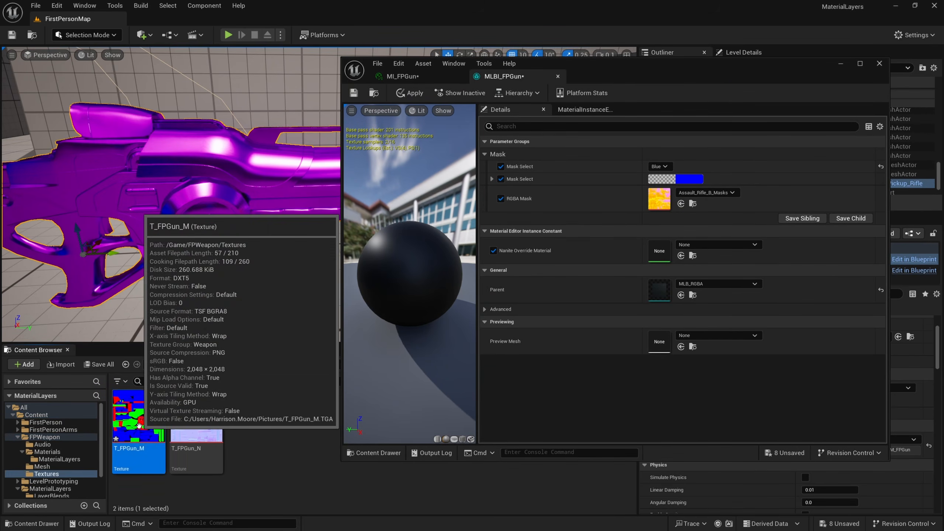
drag(154, 450, 659, 200)
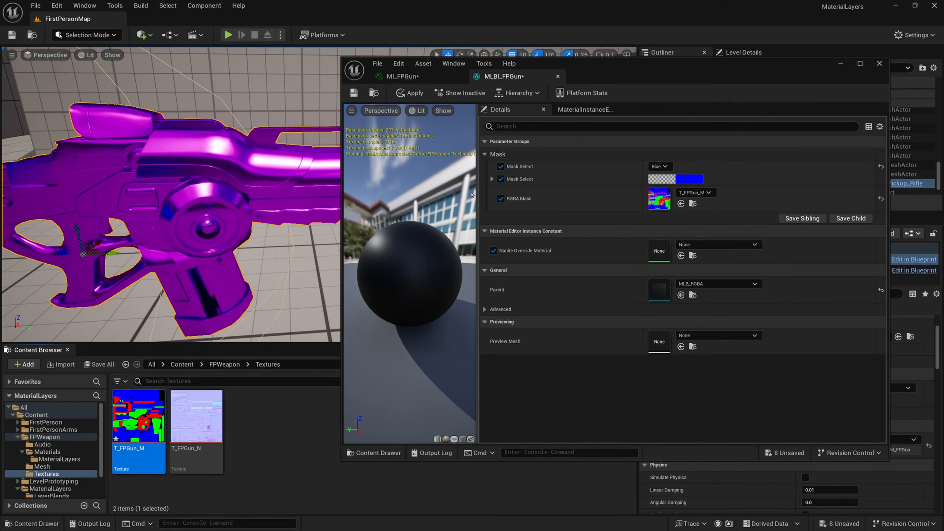
click(354, 92)
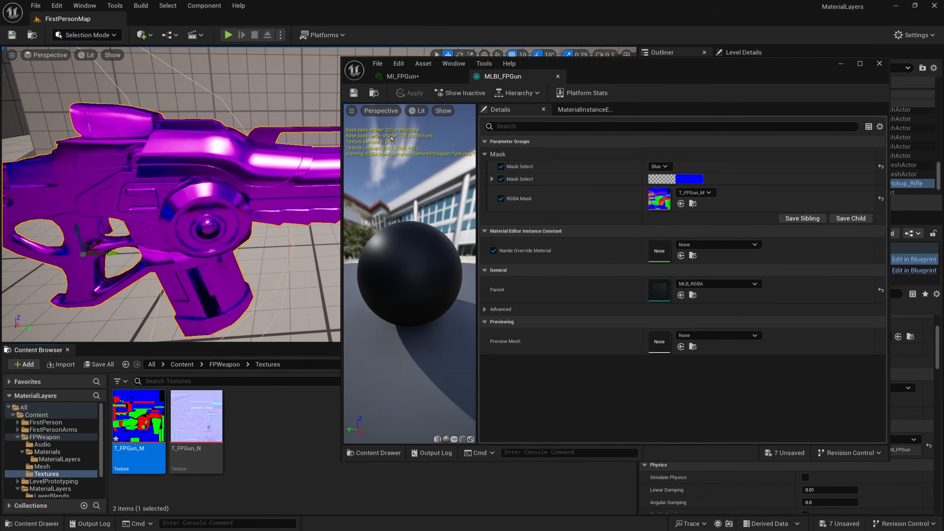
click(558, 76)
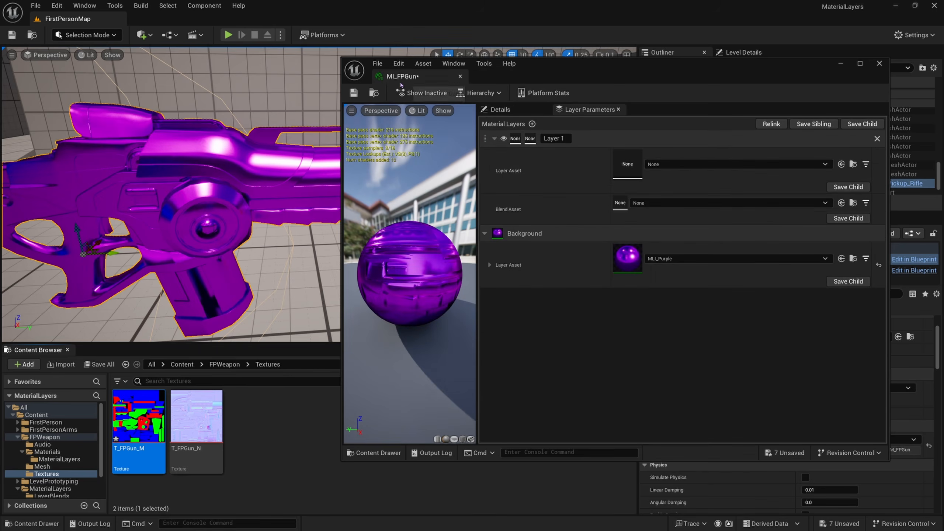
Step: Assign MLBI_FPGun from the MaterialLayers LayerBlends folder as the Blend Asset of Layer 1 in MI_FPGun
drag(531, 80, 545, 75)
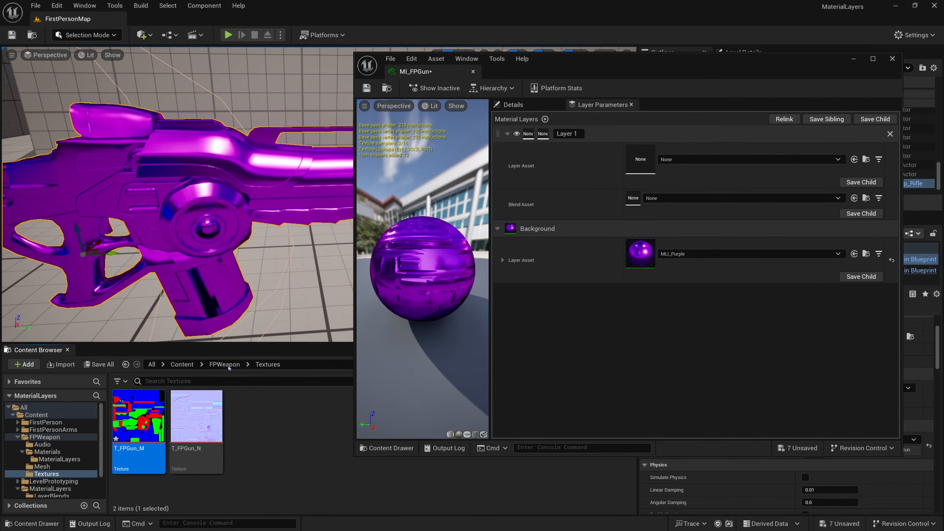
click(186, 365)
double_click(349, 428)
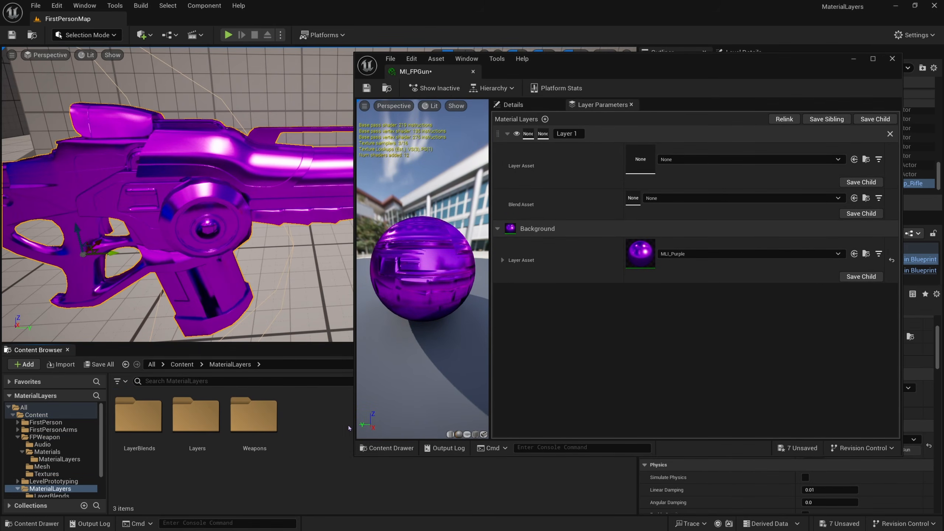
drag(609, 61, 658, 39)
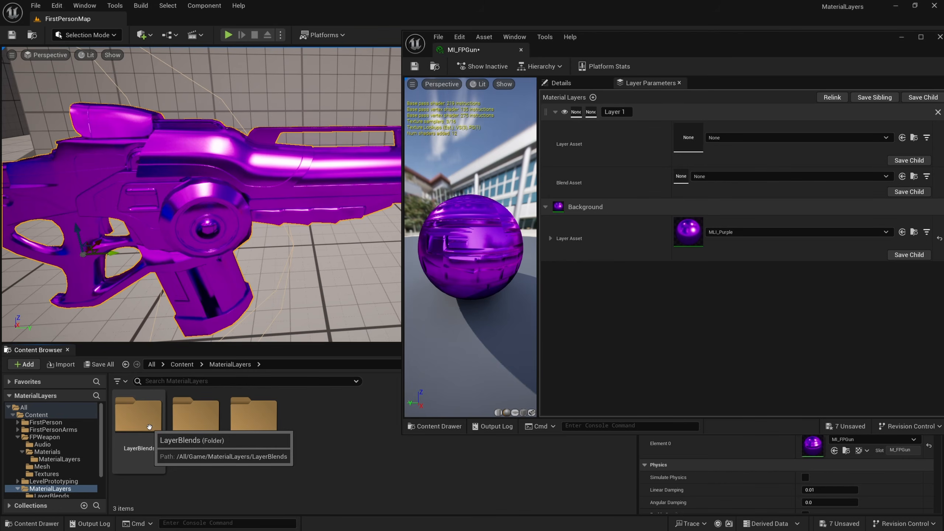
double_click(139, 415)
click(197, 439)
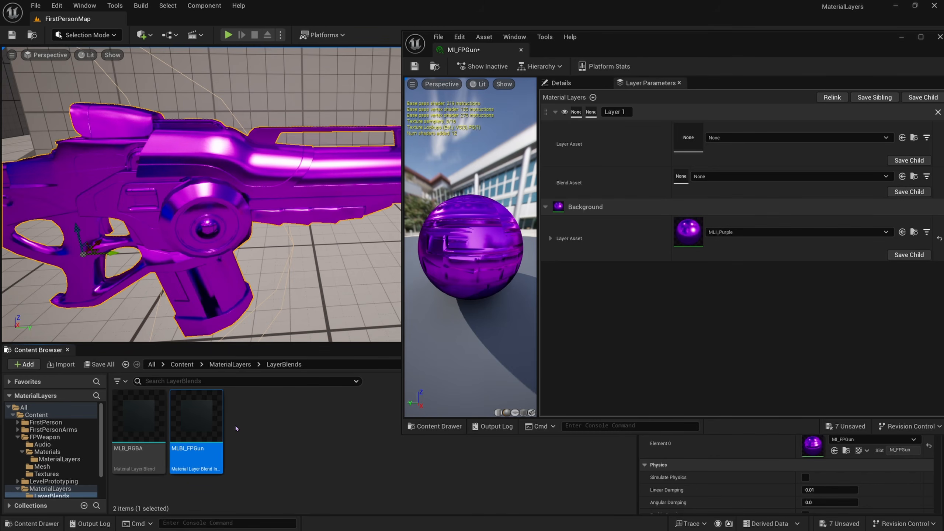
click(196, 490)
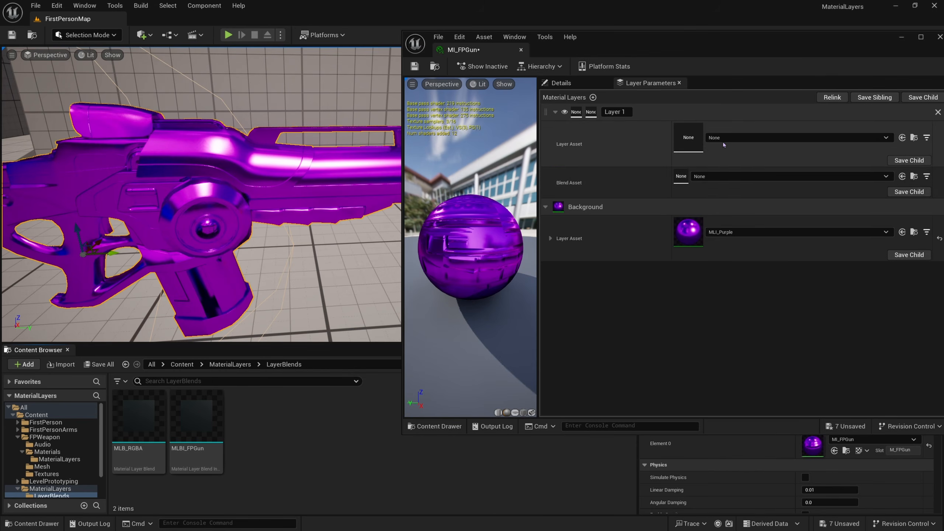
drag(196, 416, 736, 177)
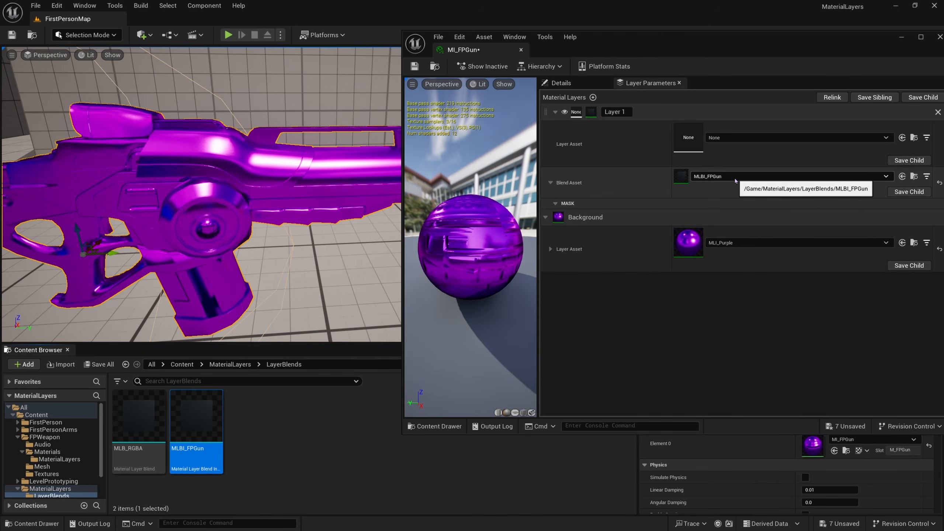
Step: Set Layer 1's layer asset to MLI_Red from the MaterialLayers Layers folder and view the rifle
click(230, 365)
double_click(196, 417)
drag(254, 417, 721, 145)
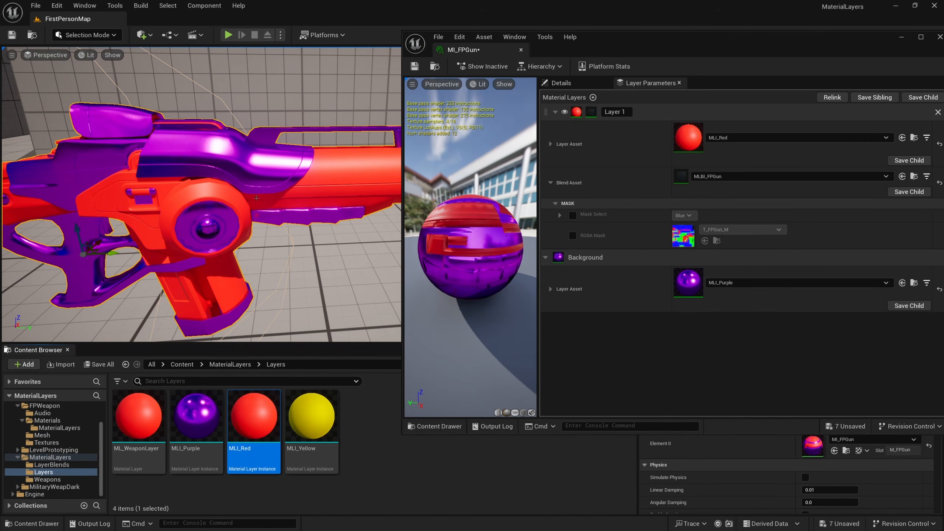
right_drag(205, 197, 206, 197)
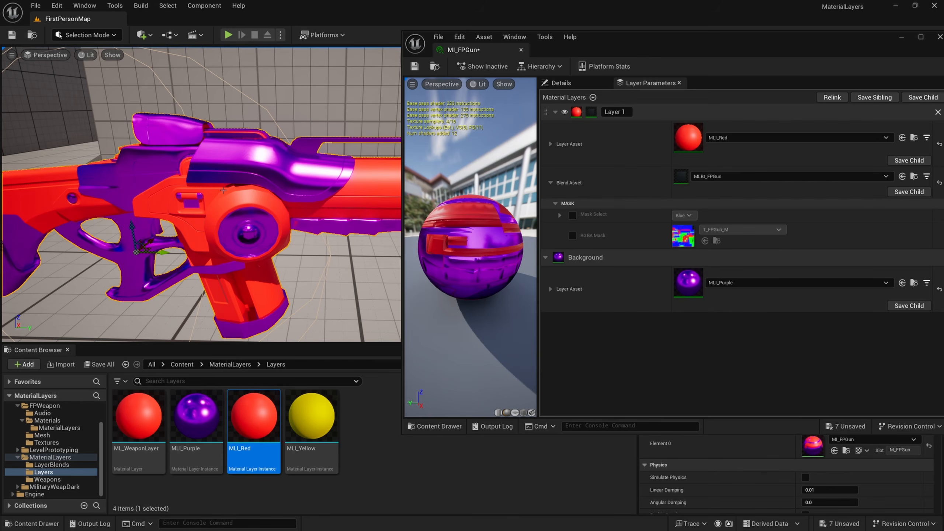
Step: Override Layer 1's RGBA Mask and Mask Select, trying the Red channel before setting Mask Select to Green
click(573, 236)
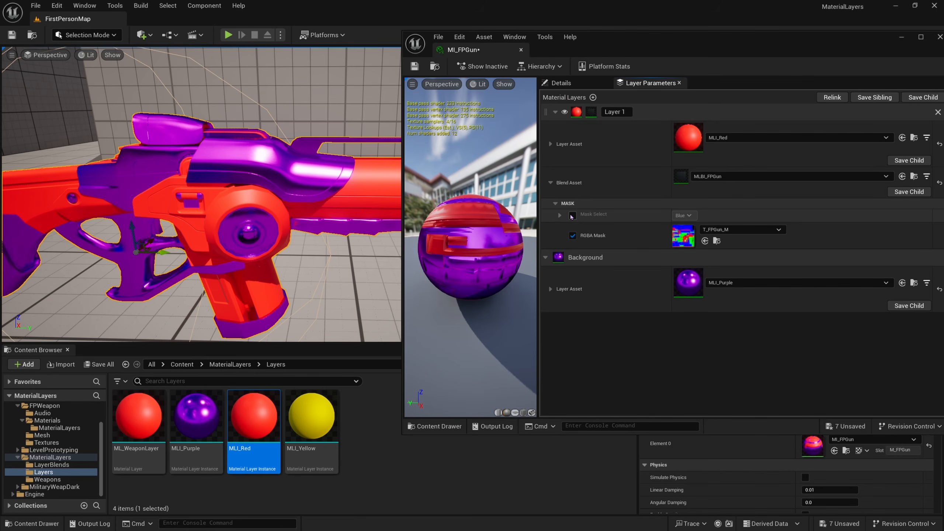
click(572, 216)
click(682, 215)
click(683, 225)
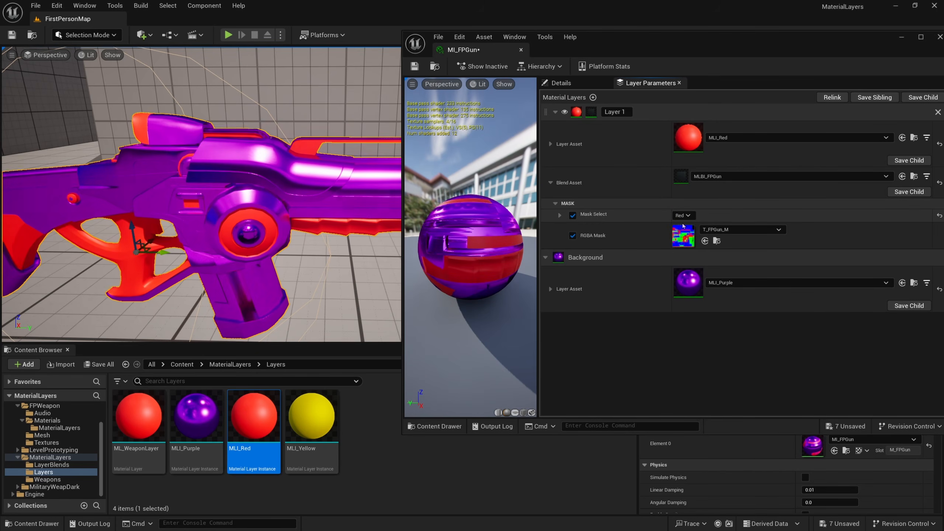
click(683, 215)
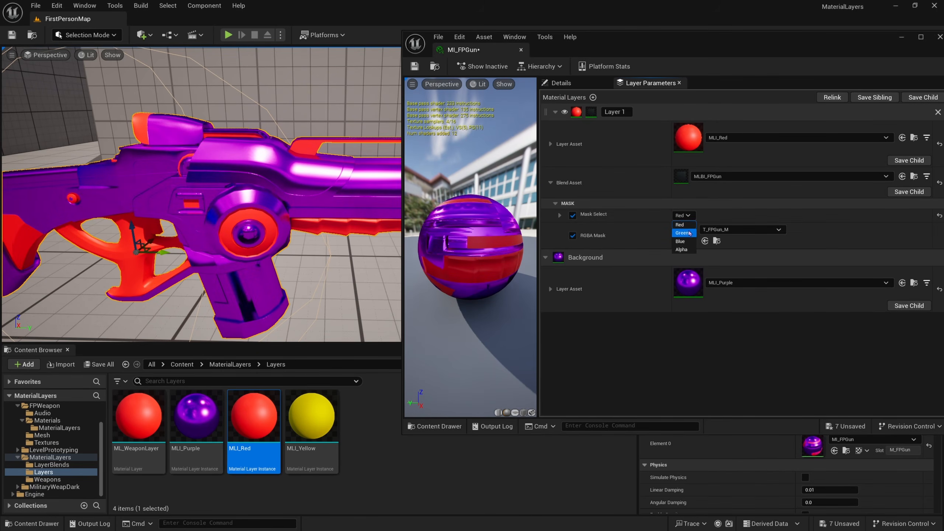
click(684, 234)
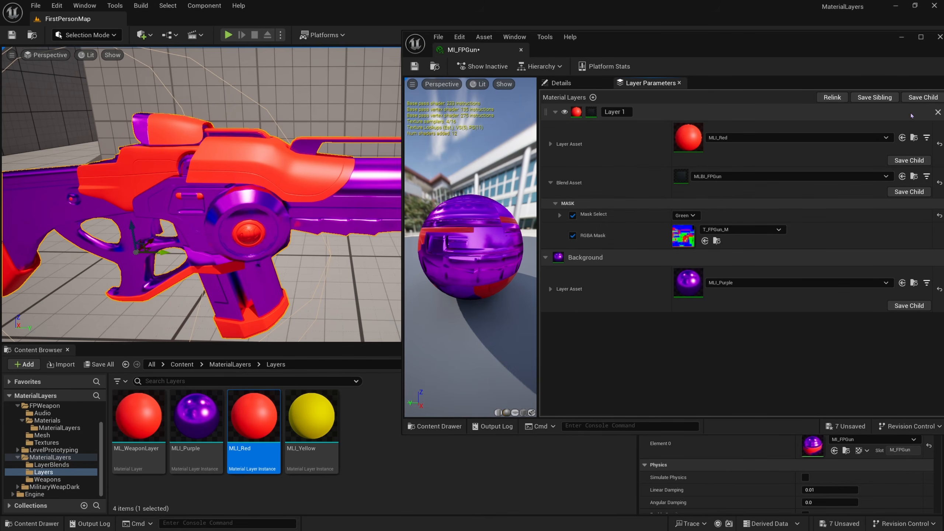
Step: Add Layer 2 to MI_FPGun and assign MLBI_FPGun from the LayerBlends folder as its Blend Asset
drag(829, 49, 807, 45)
click(571, 94)
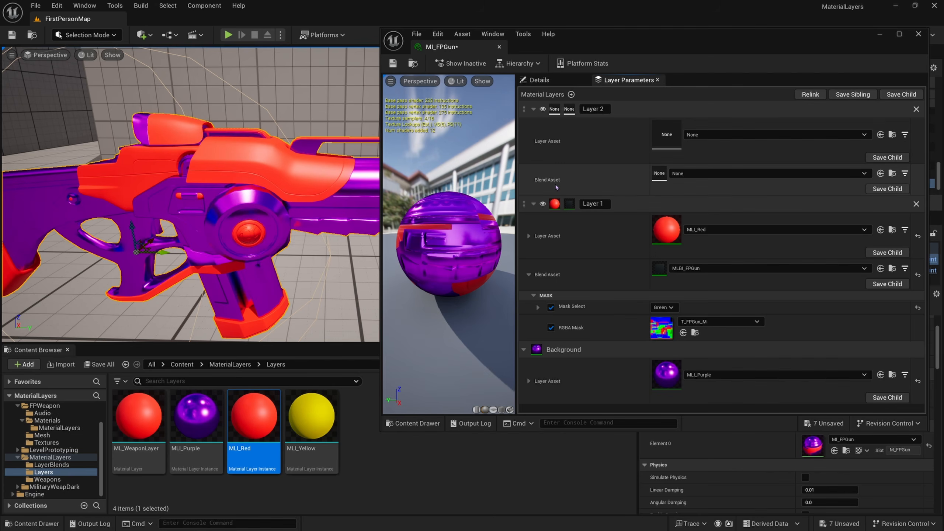
click(223, 366)
double_click(139, 414)
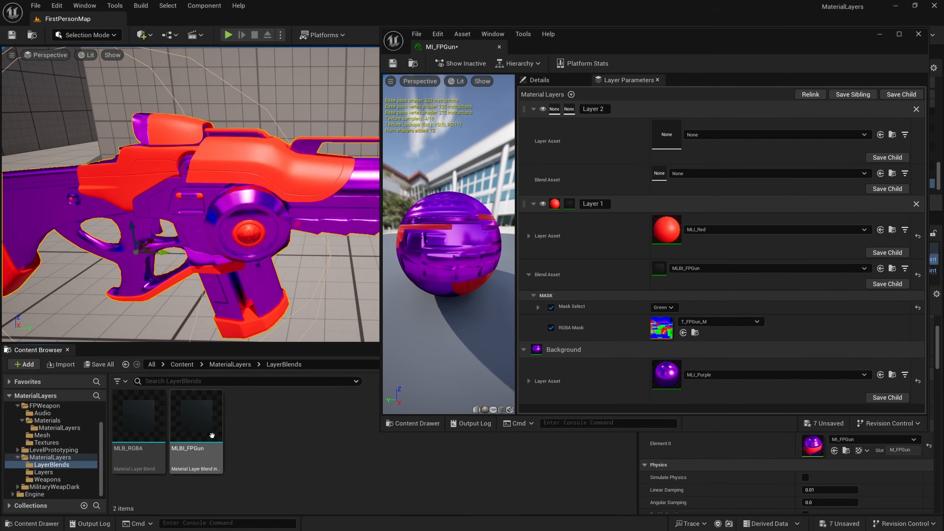
click(190, 465)
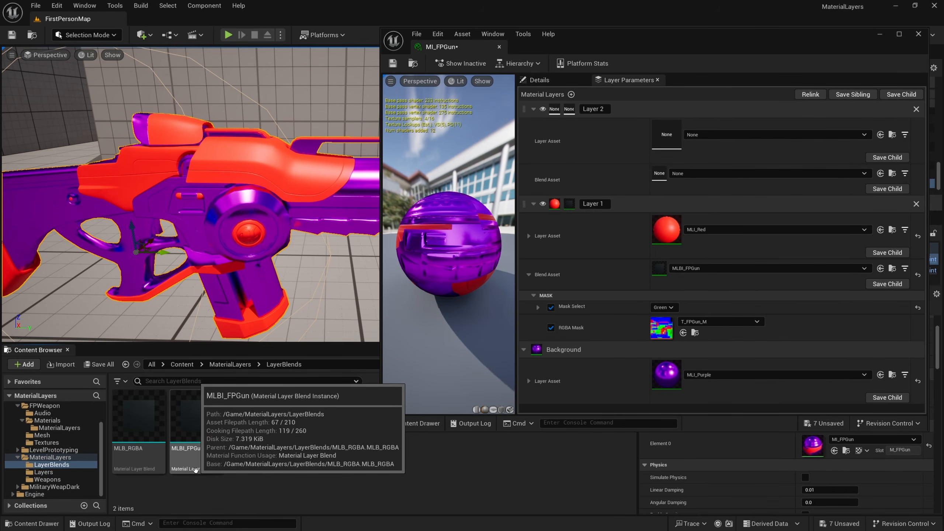
drag(190, 465, 669, 177)
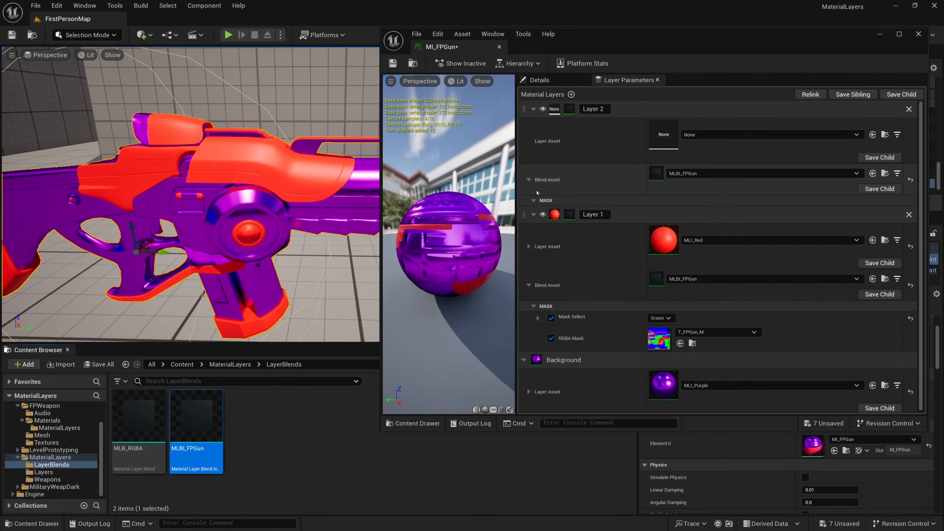
Step: Set Layer 2's layer asset to MLI_Yellow from the MaterialLayers Layers folder
click(230, 364)
double_click(208, 415)
drag(312, 416, 701, 137)
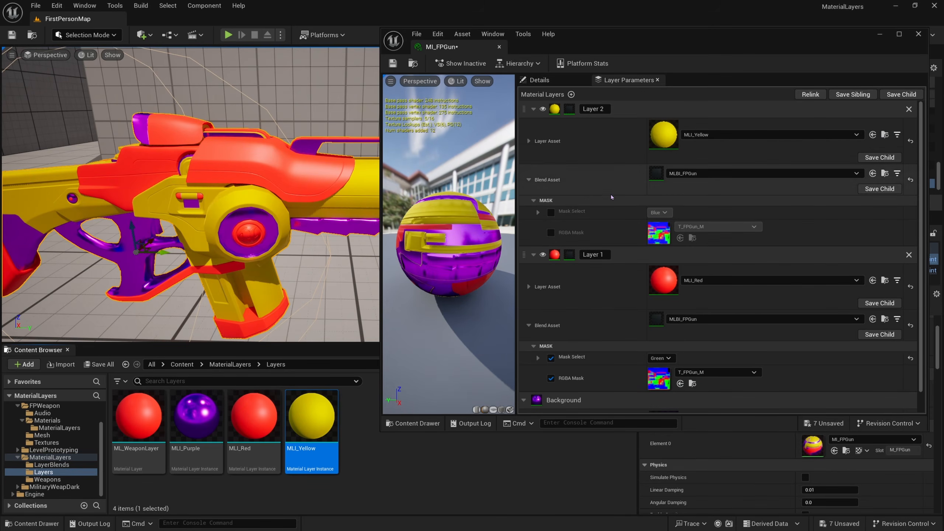
Step: Override Layer 2's Mask Select and RGBA Mask, trying the Red and Green channels before setting Mask Select to Blue
click(551, 213)
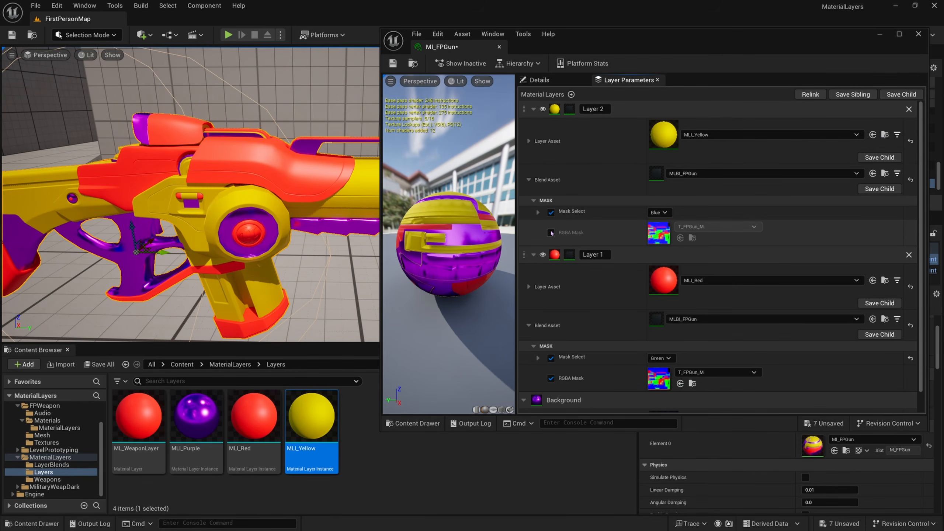
click(551, 233)
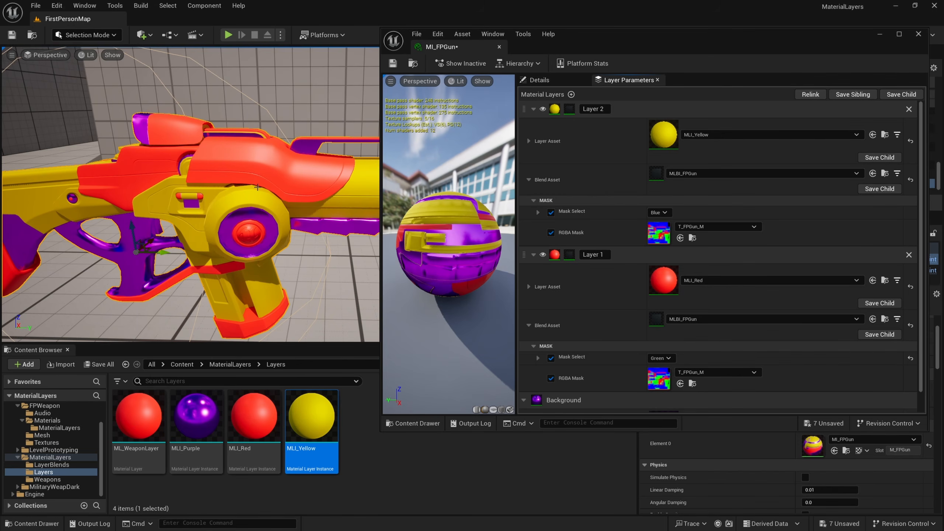
click(659, 212)
click(656, 223)
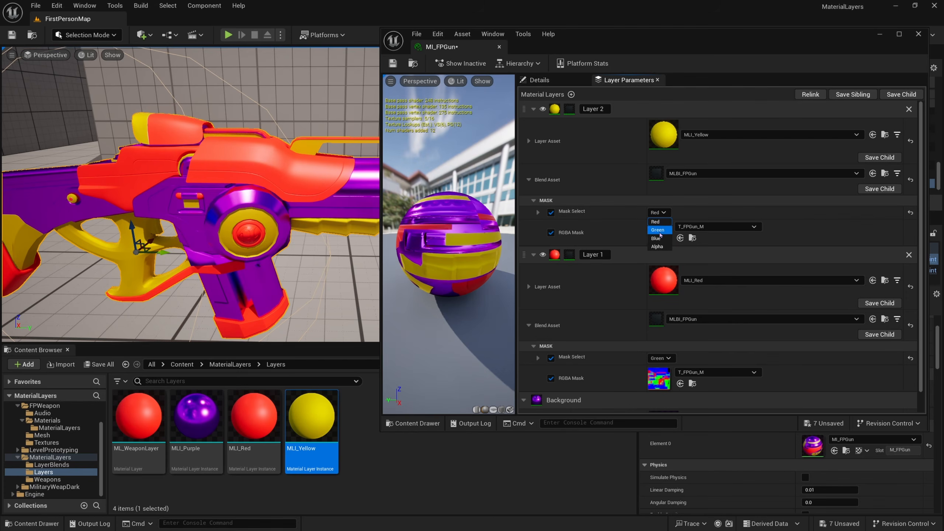
click(660, 213)
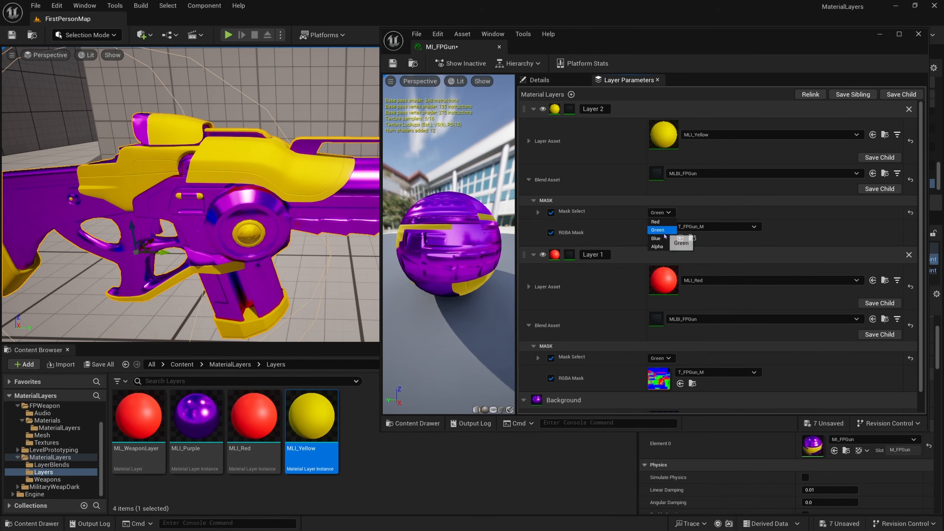
click(660, 239)
right_drag(270, 193, 270, 193)
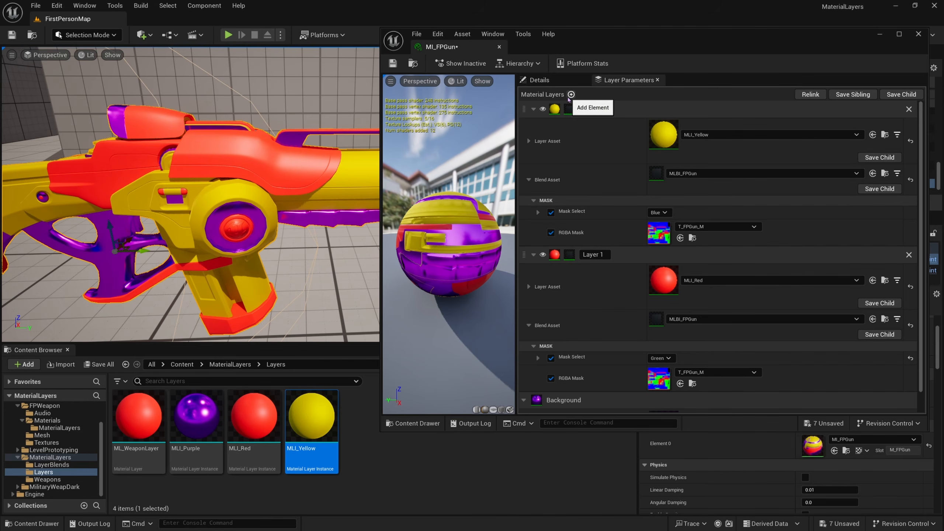
Step: Add a third material layer on top of Layer 2 in MI_FPGun
click(572, 94)
click(342, 437)
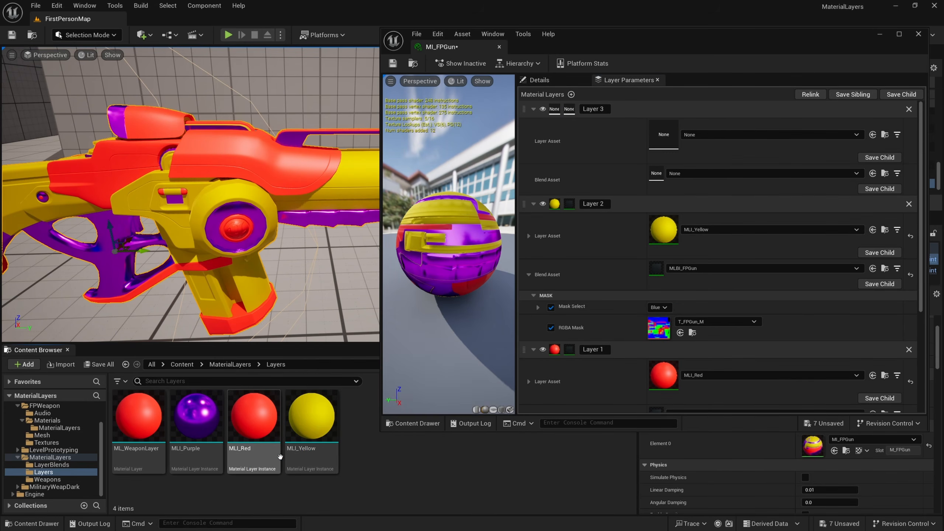
Step: Duplicate the MLI_Yellow layer instance as MLI_Chrome and open the copy for editing
right_click(317, 424)
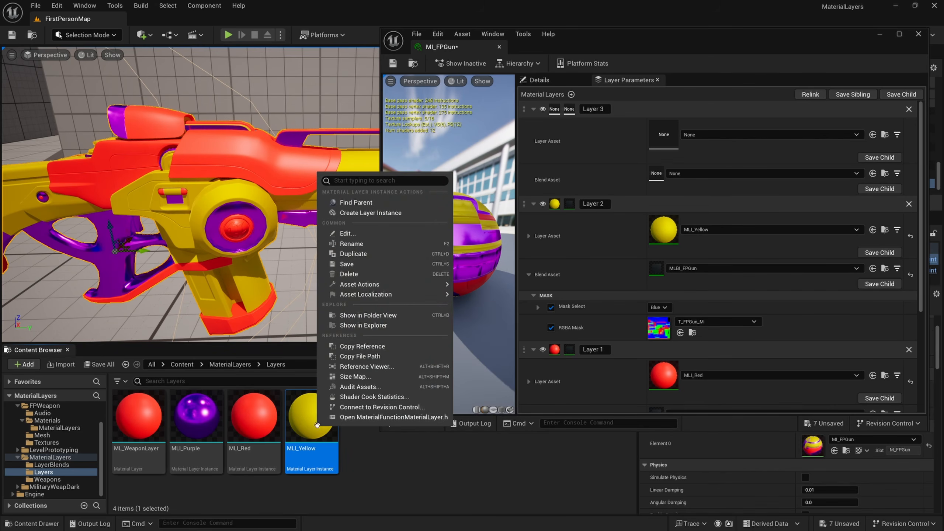
click(353, 254)
key(Right)
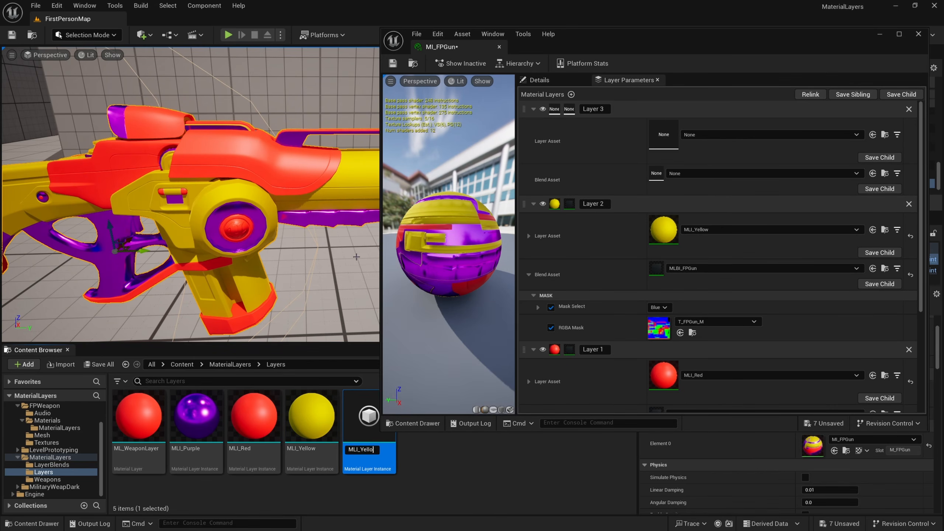
text(Chrome)
key(Return)
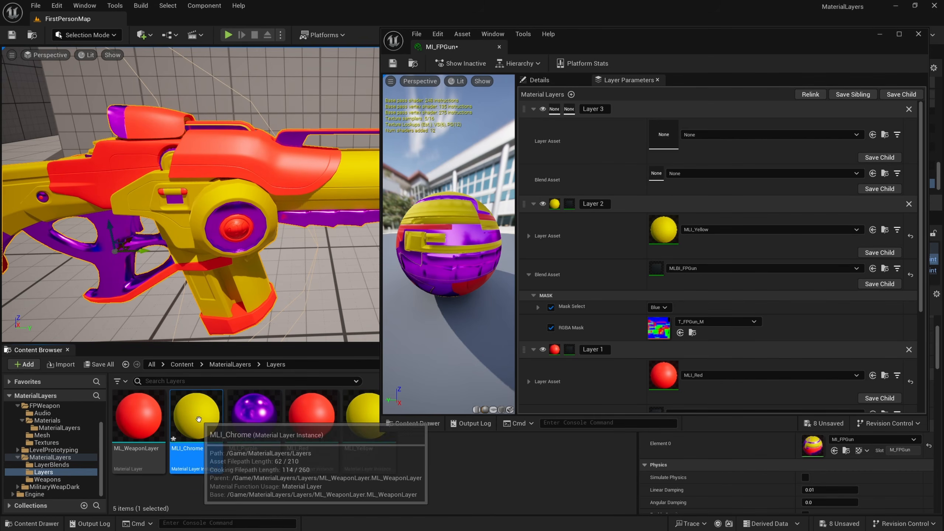
double_click(210, 407)
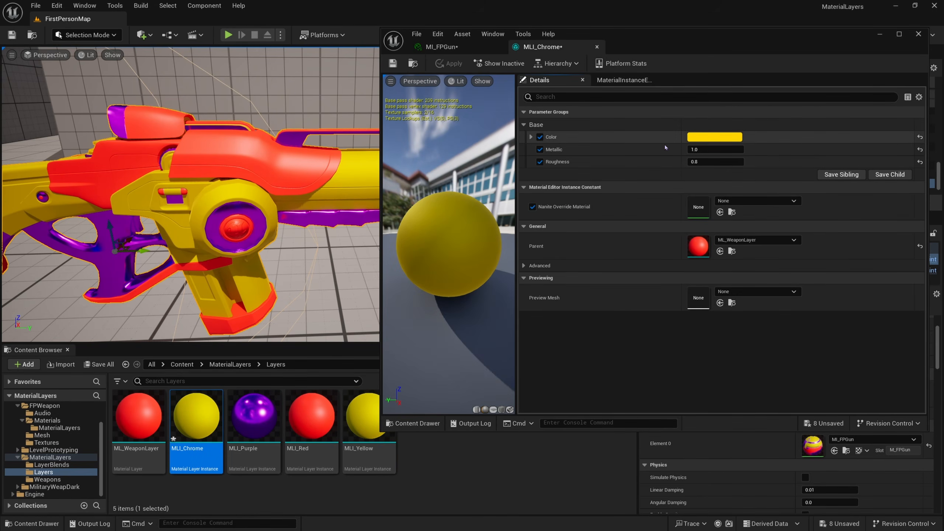
Step: Change the base Color of MLI_Chrome to pure white, with RGB values of 1.0
click(714, 137)
drag(810, 212, 808, 261)
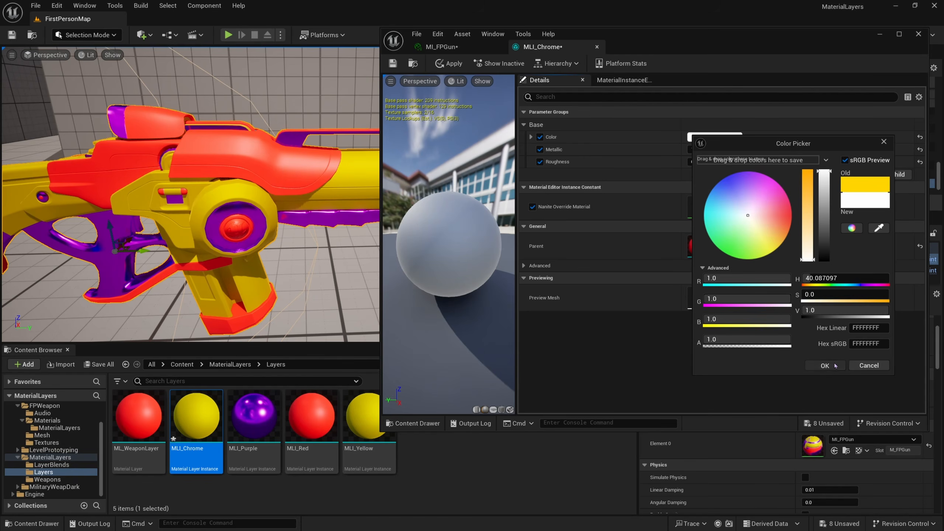
click(825, 365)
Step: Set the Roughness of MLI_Chrome to 0.05 and save the layer instance
click(711, 163)
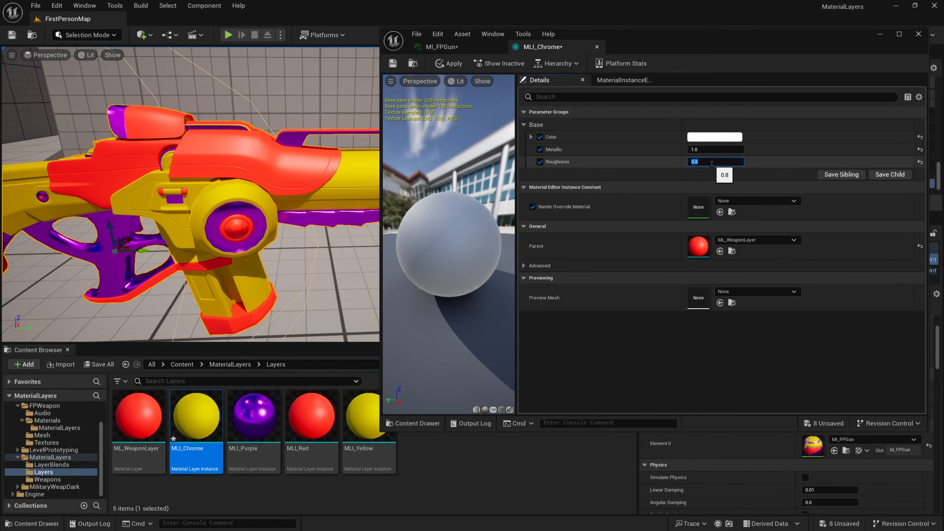
text(.05)
key(Return)
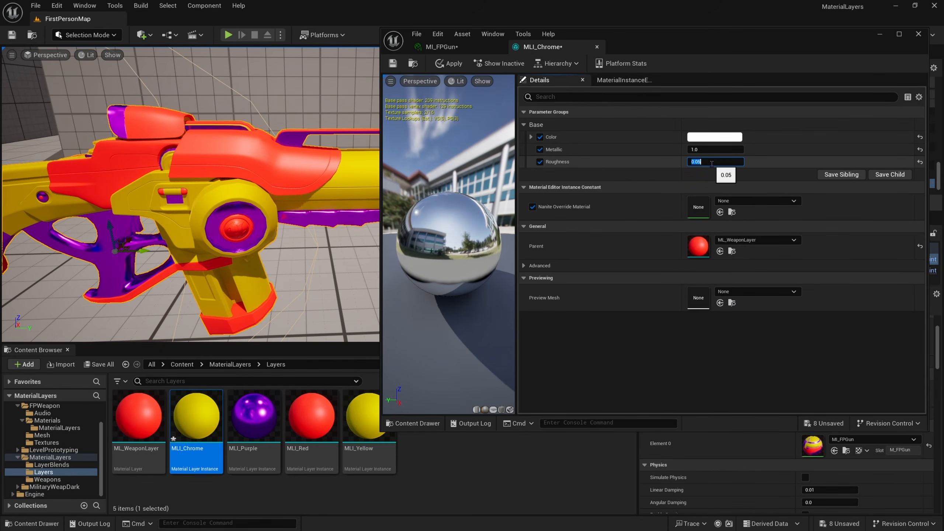
click(392, 63)
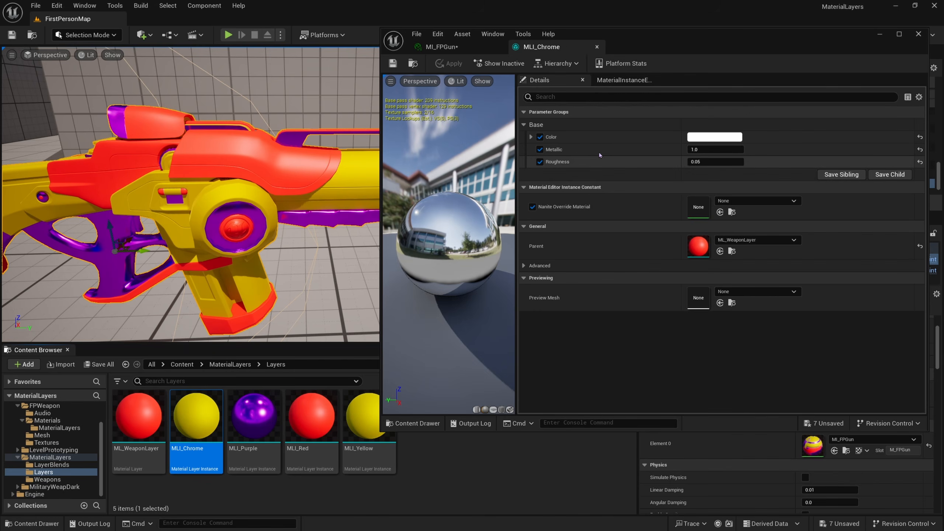
Step: Set the Metallic value of MLI_Chrome to 0.95 and apply the change
click(694, 149)
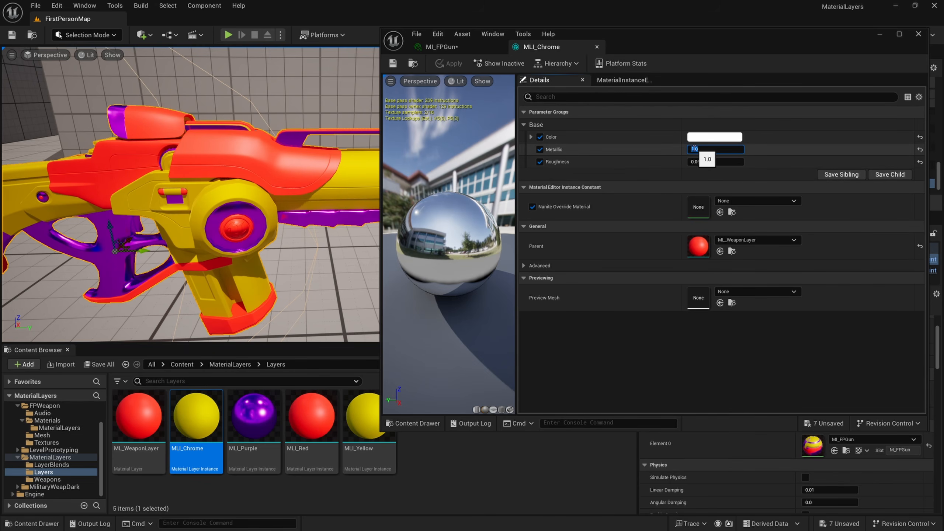
key(Return)
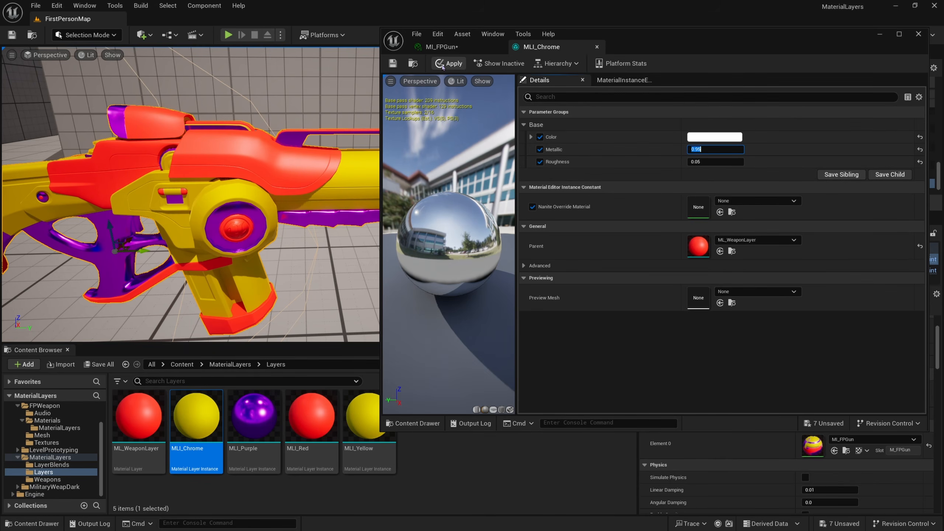
click(449, 63)
Step: Return to MI_FPGun and assign MLI_Chrome as Layer 3's layer asset
drag(664, 51, 678, 51)
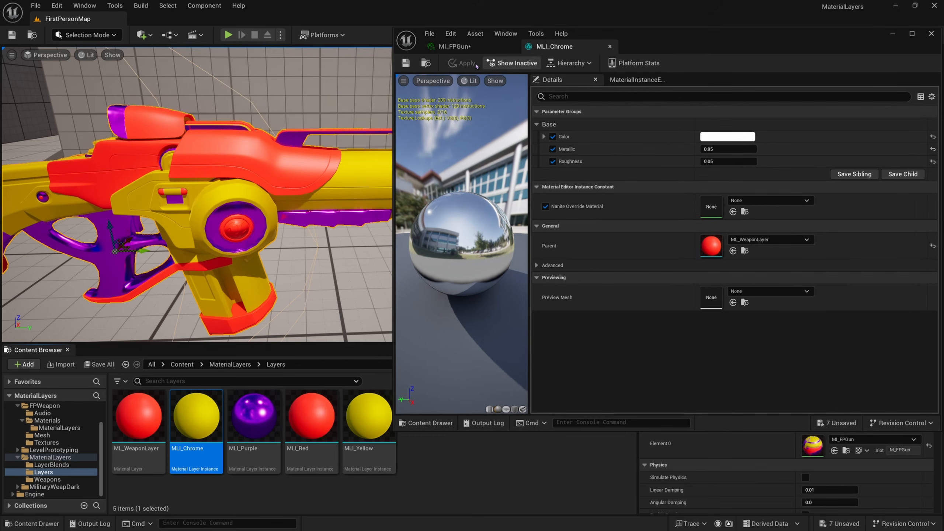
click(457, 49)
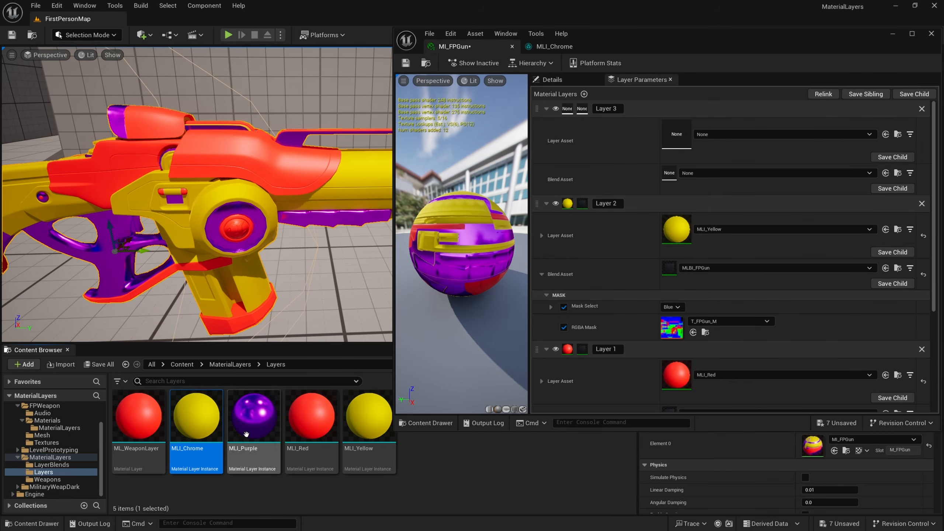
drag(193, 413, 728, 136)
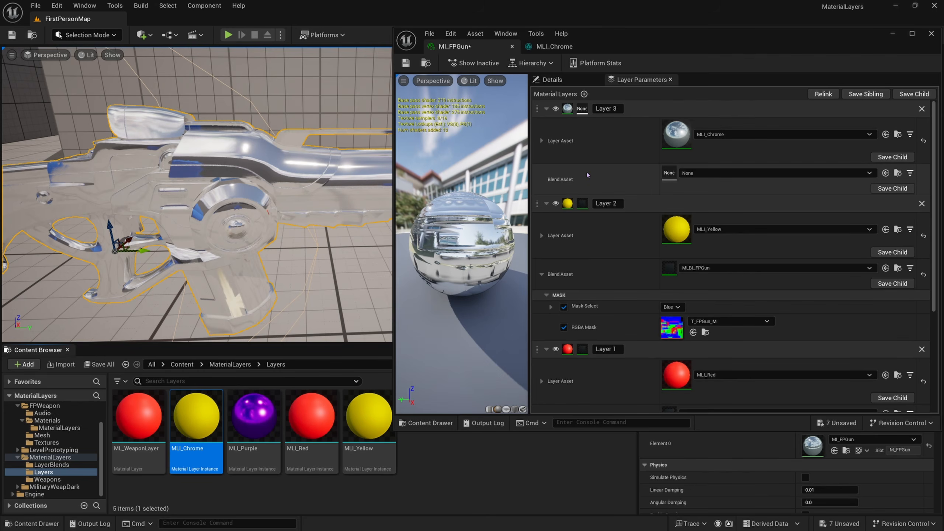
Step: Assign MLBI_FPGun from the LayerBlends folder as Layer 3's blend asset
alt+drag(282, 193, 279, 169)
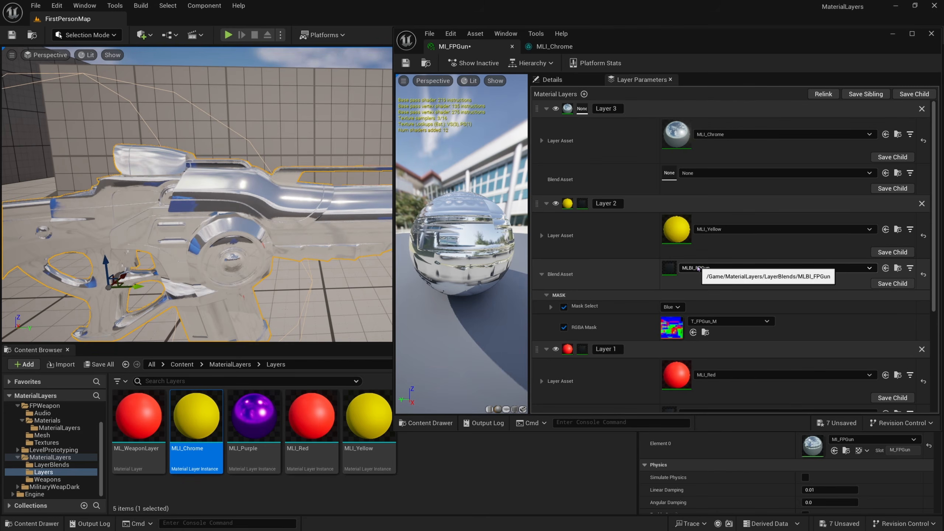
click(898, 267)
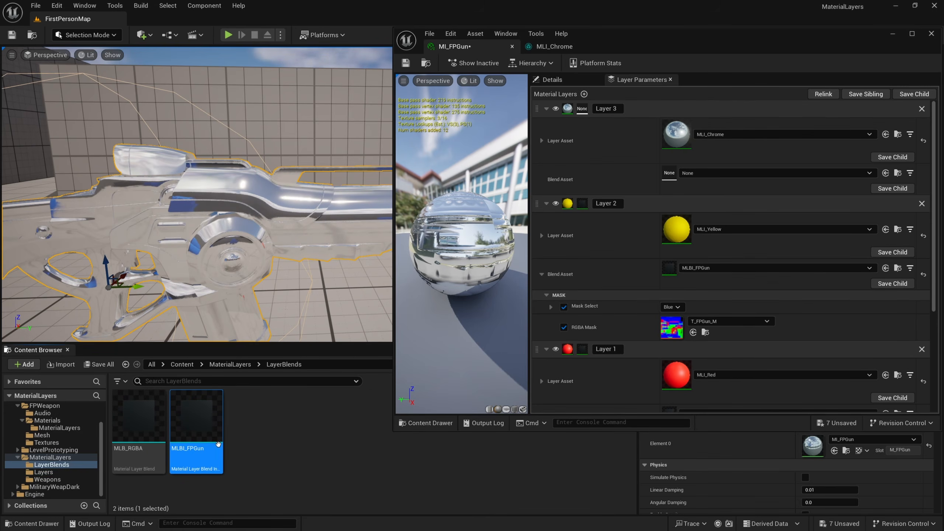
drag(196, 418, 696, 173)
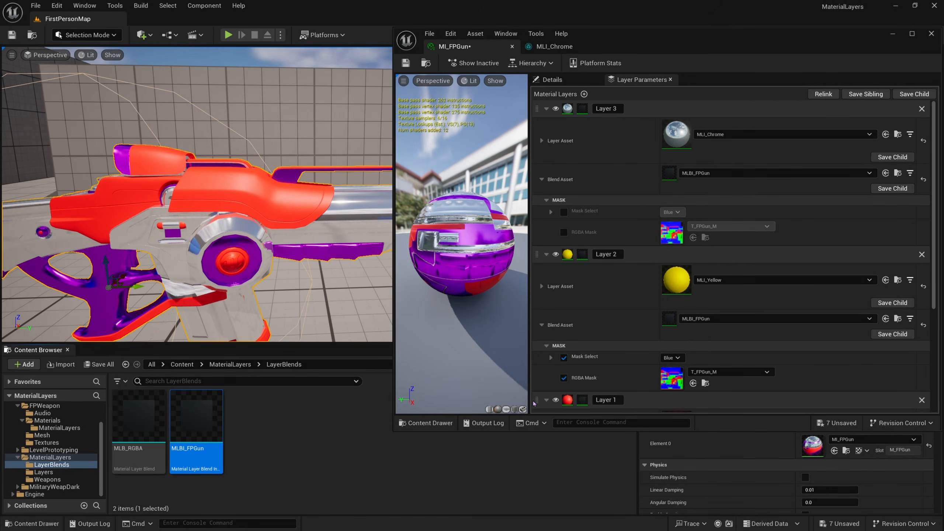
drag(282, 216, 269, 233)
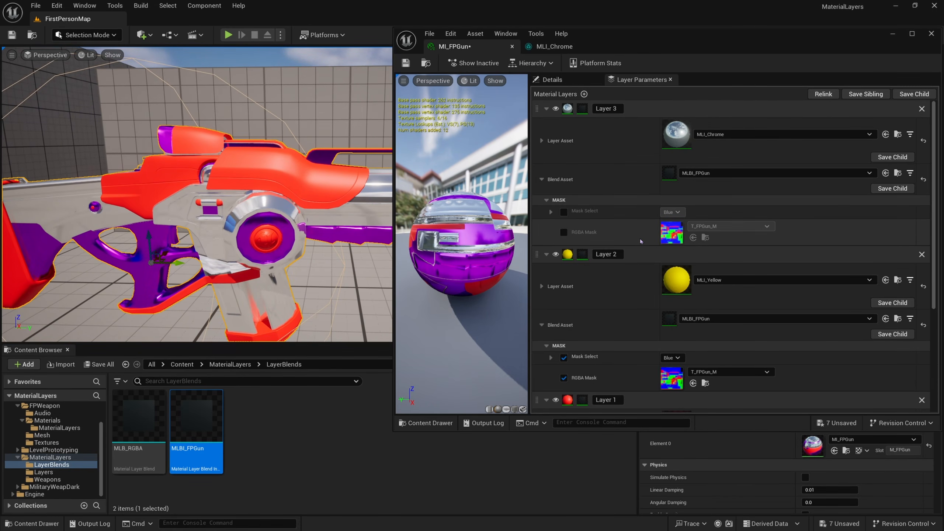
Step: Enable the Mask Select and RGBA Mask overrides in Layer 3's blend settings
scroll(647, 223, down, 1)
click(564, 196)
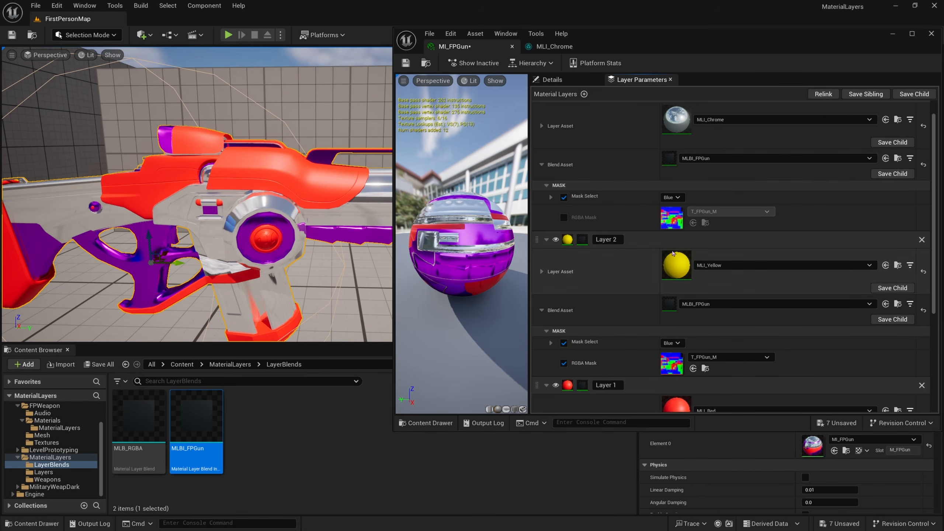
scroll(644, 329, up, 1)
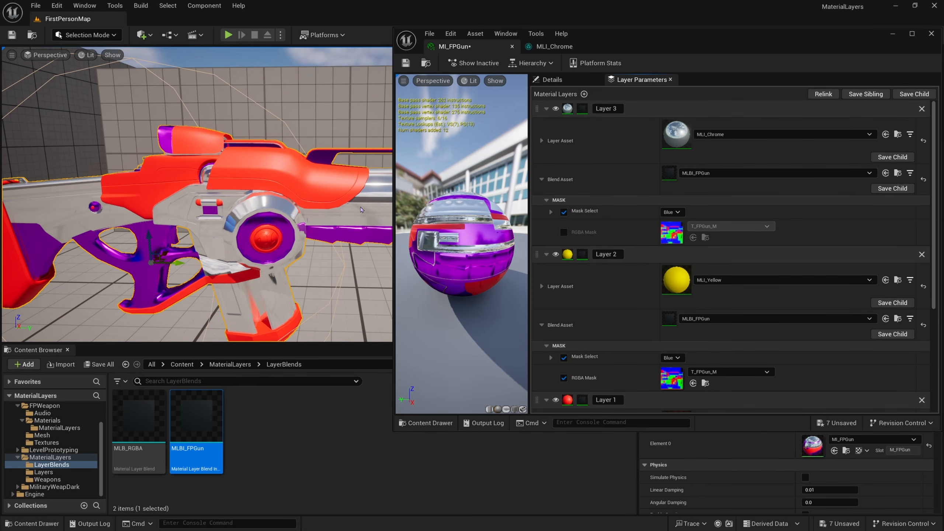
right_drag(197, 193, 279, 190)
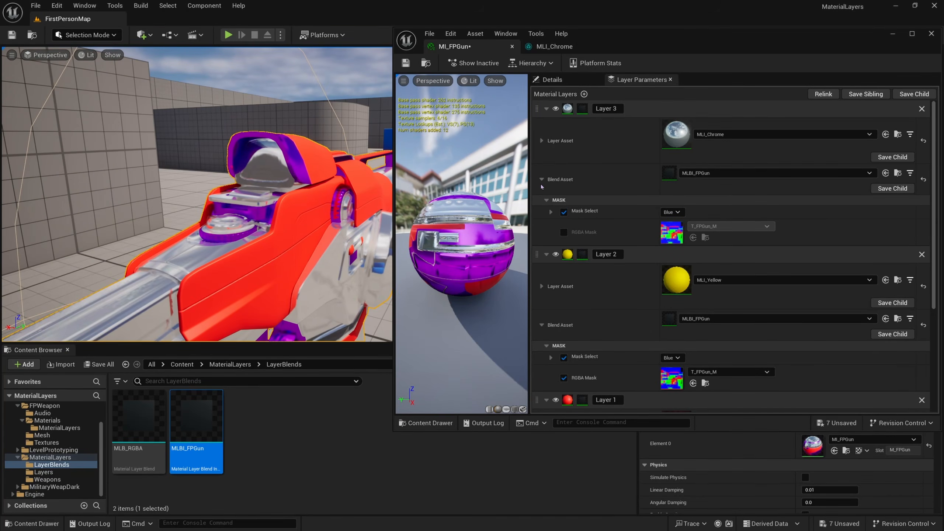
click(564, 232)
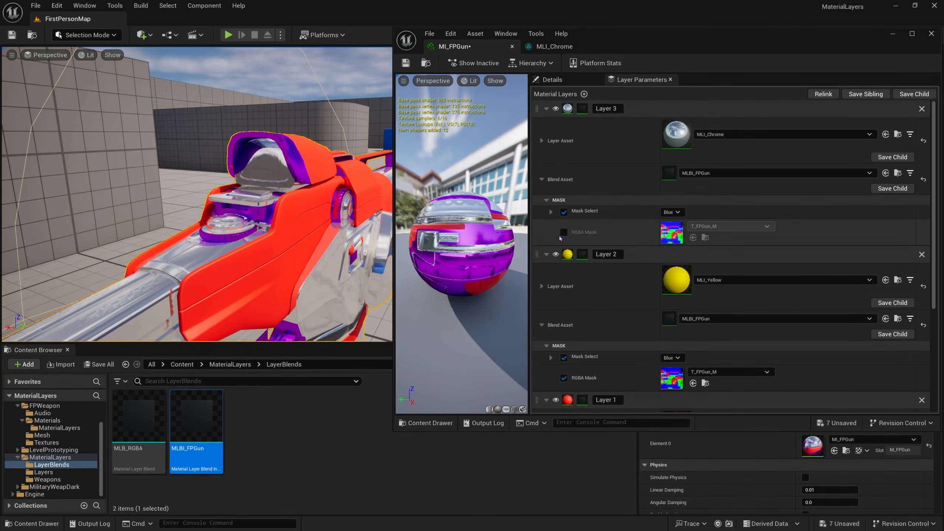
Step: Open the T_FPGun_M mask texture and isolate its alpha channel to inspect the masked area
double_click(667, 240)
click(582, 63)
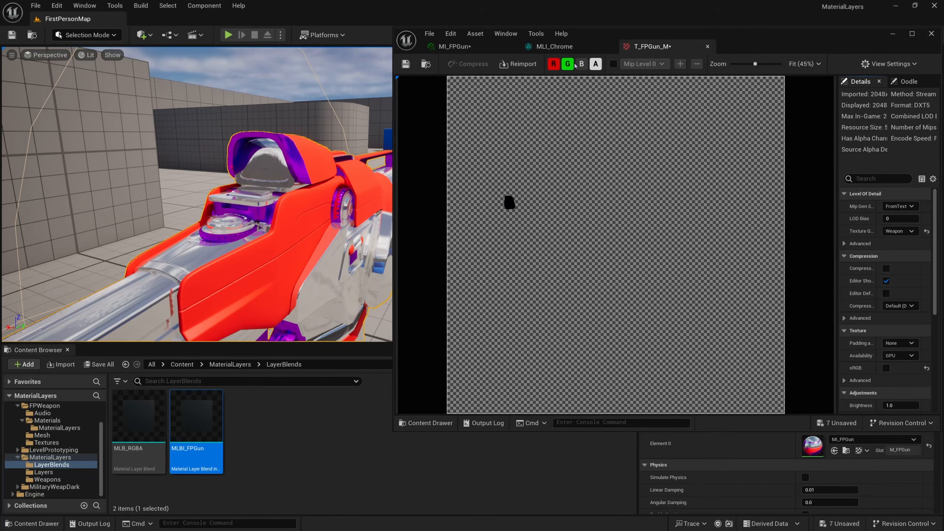
click(567, 63)
click(556, 66)
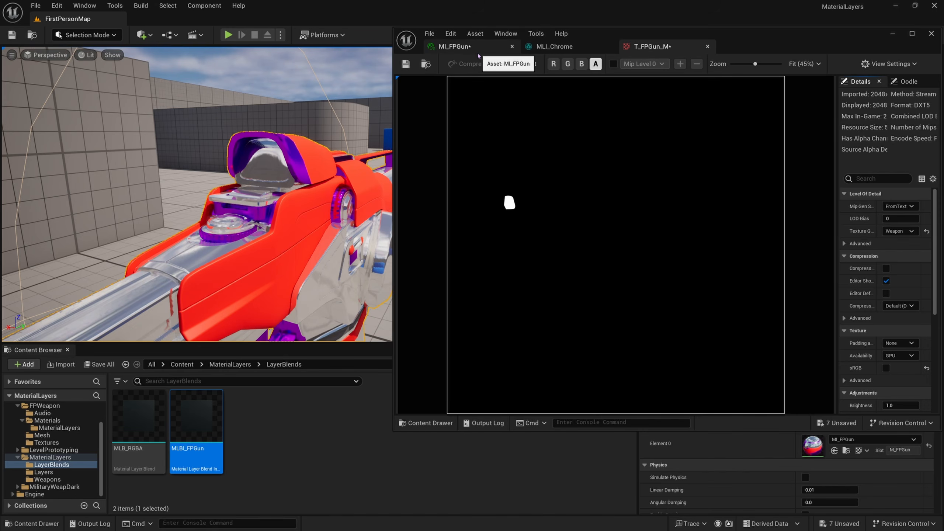
Step: Set Layer 3's Mask Select to Alpha in MI_FPGun and check the rifle's sight lens in the level
click(460, 50)
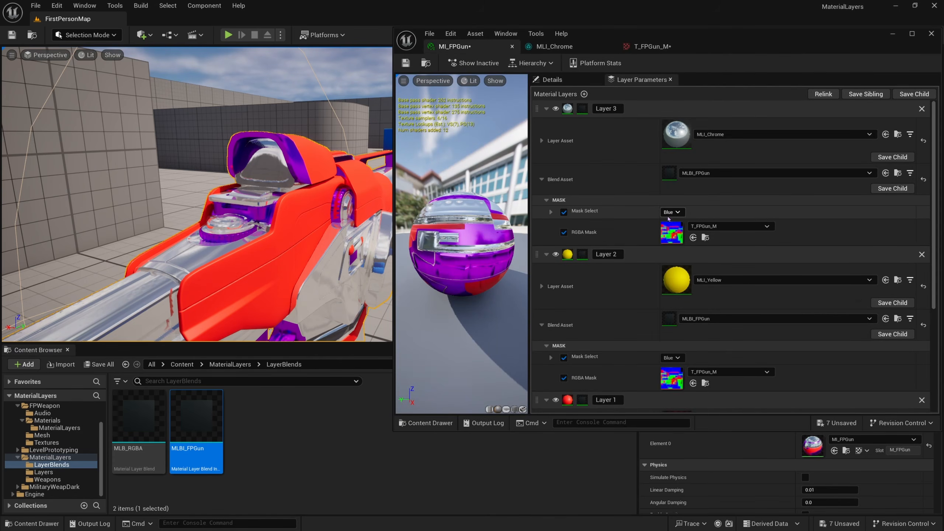
click(671, 212)
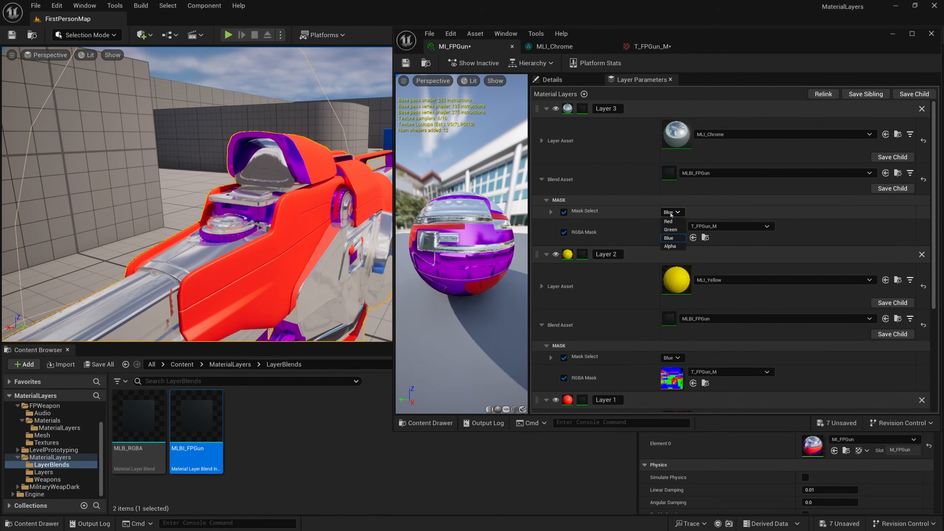
click(675, 251)
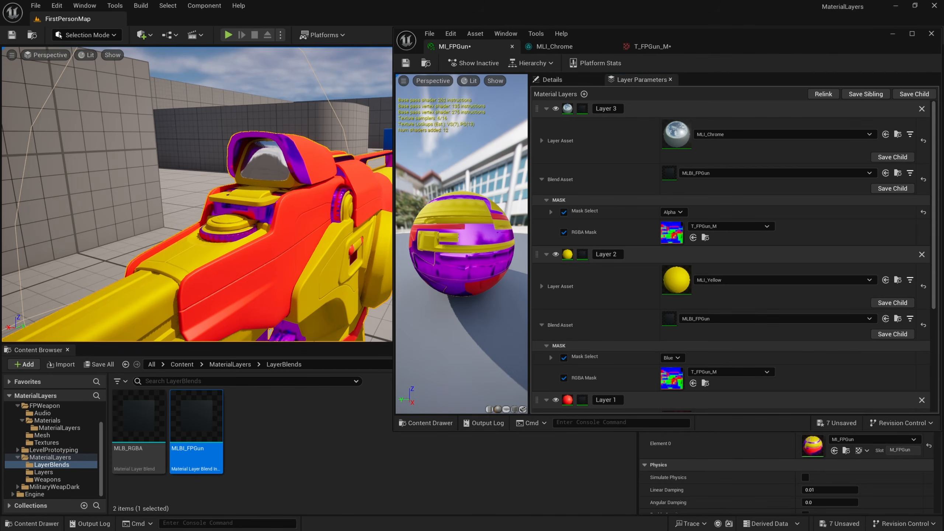
alt+drag(242, 239, 316, 238)
alt+drag(246, 175, 200, 187)
drag(304, 196, 283, 198)
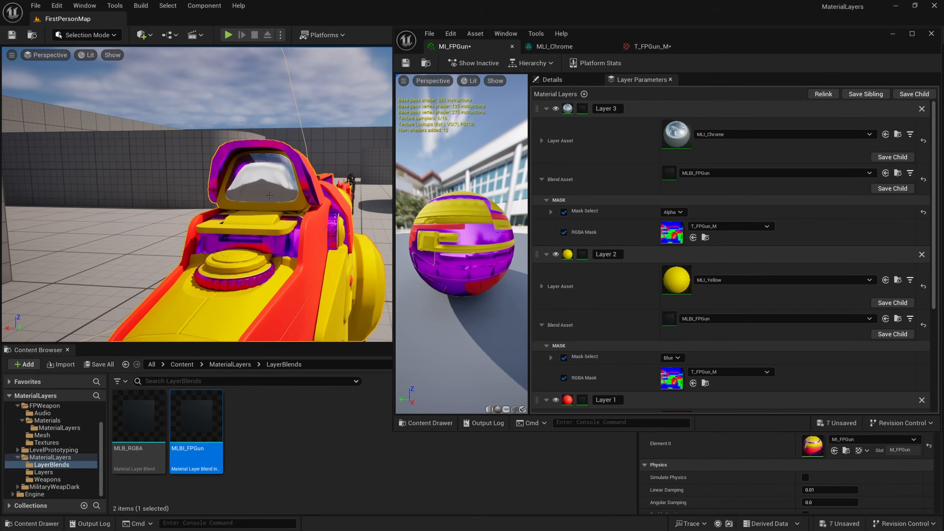
alt+drag(261, 149, 310, 147)
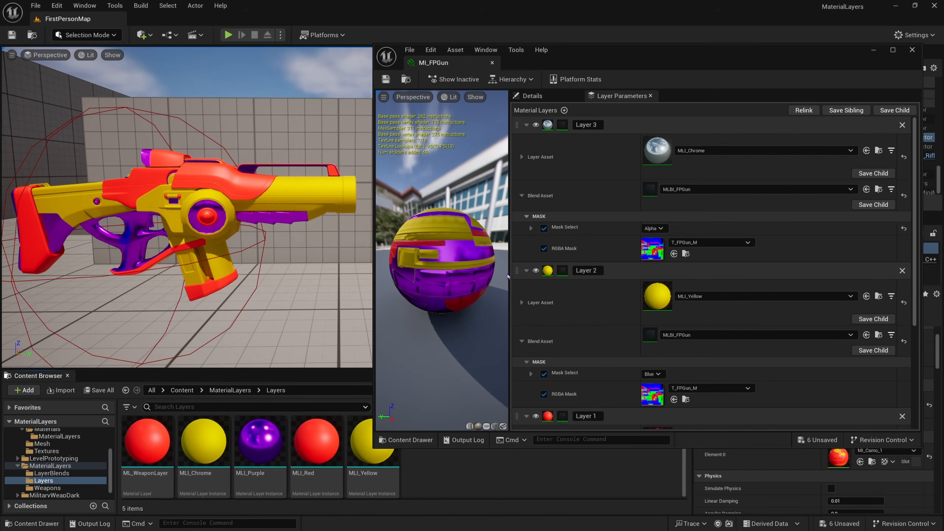
Step: Open the ML_WeaponLayer material layer from the Layers folder and bring its parameter nodes into view
double_click(147, 443)
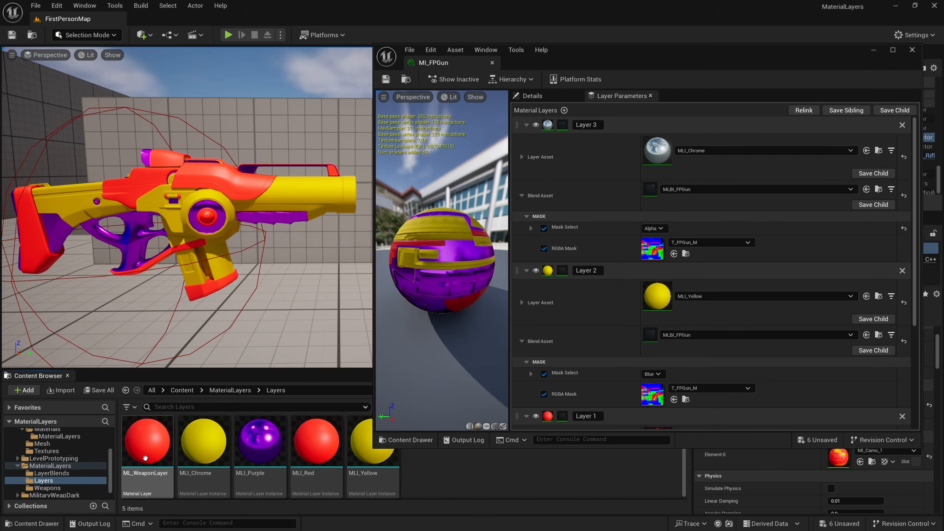
right_drag(610, 261, 757, 220)
right_drag(618, 218, 835, 225)
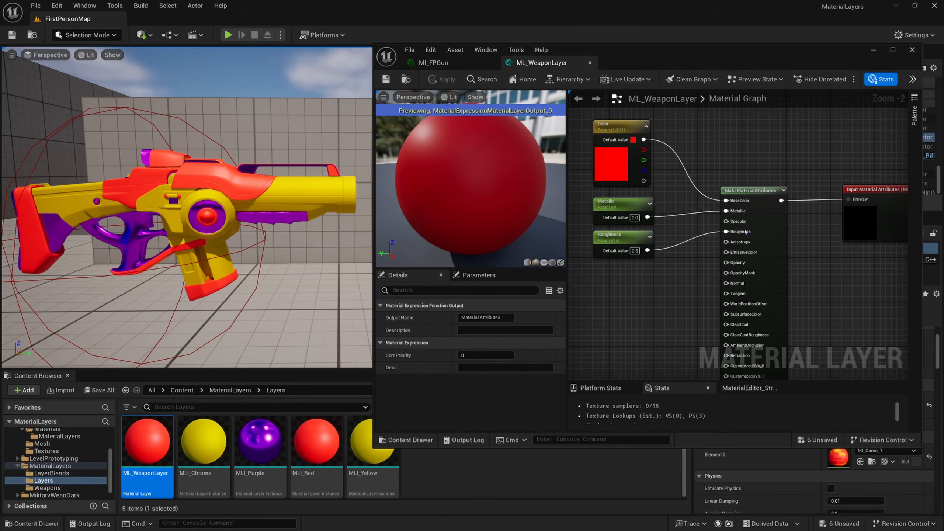
scroll(704, 222, down, 1)
right_drag(672, 234, 735, 246)
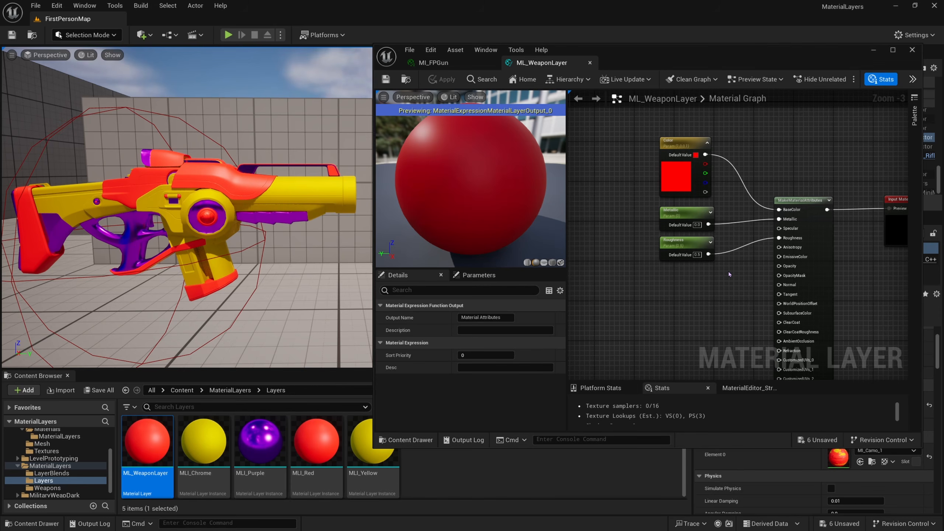
Step: Select the Color, Metallic and Roughness parameters in ML_WeaponLayer and examine how they feed the MakeMaterialAttributes node
drag(721, 143, 689, 258)
scroll(680, 264, down, 2)
right_drag(651, 263, 747, 253)
right_drag(789, 319, 776, 312)
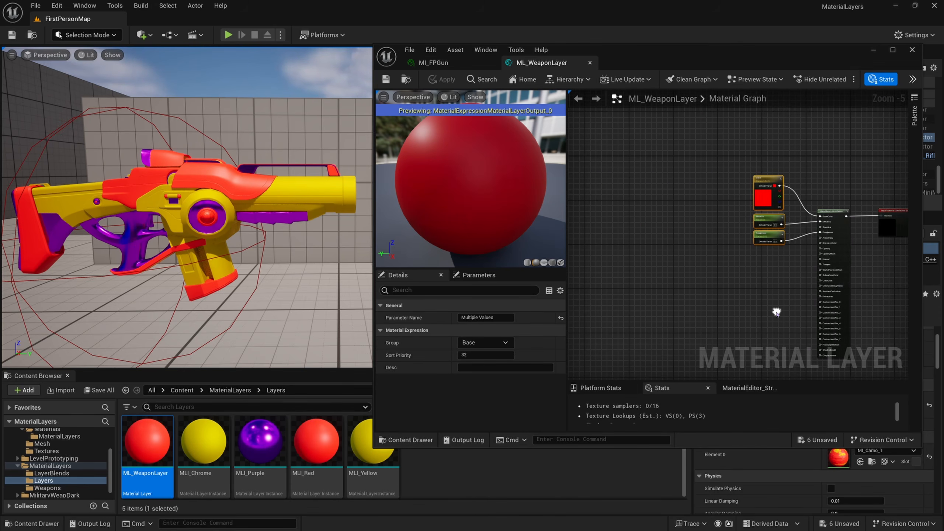
scroll(728, 288, up, 1)
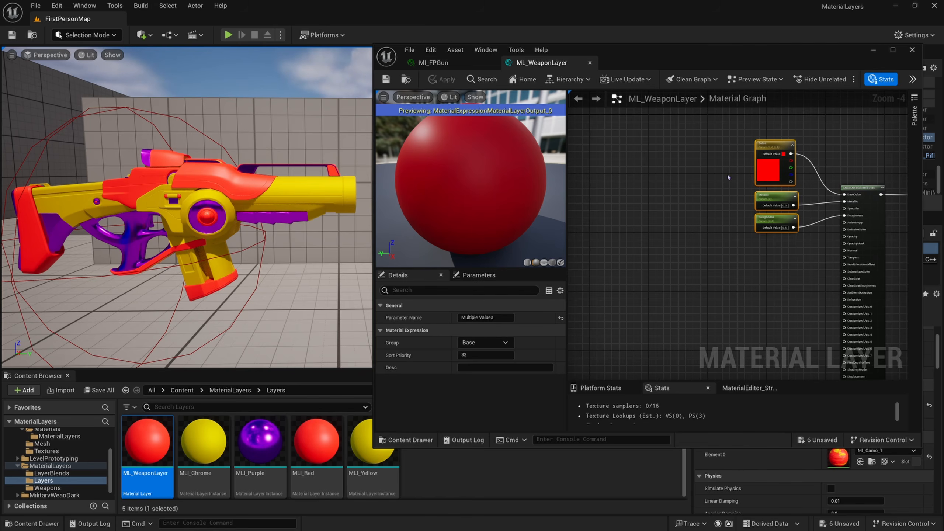
right_drag(707, 260, 744, 324)
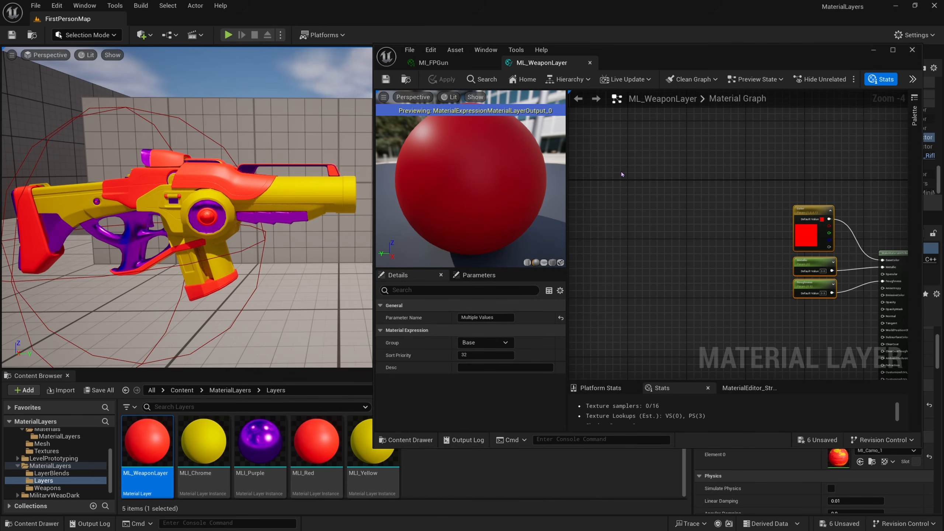
right_drag(763, 236, 699, 162)
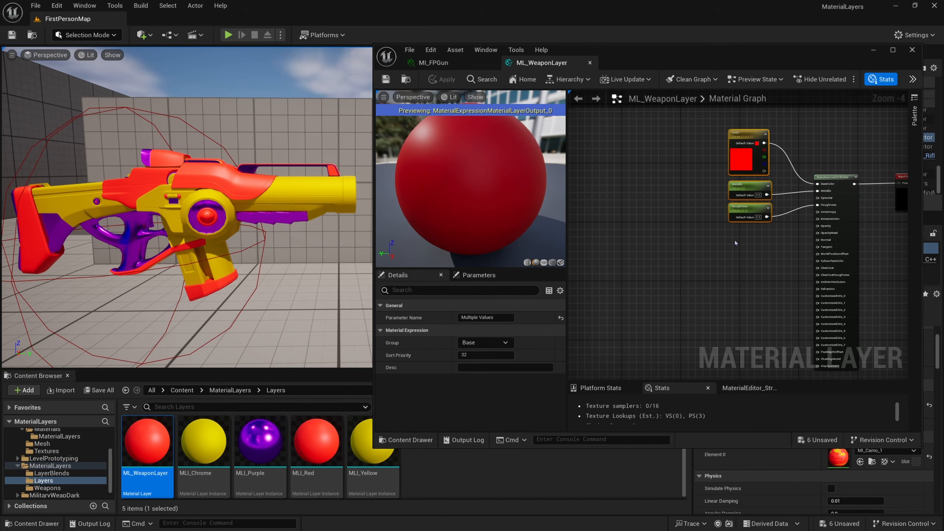
right_drag(730, 265, 698, 246)
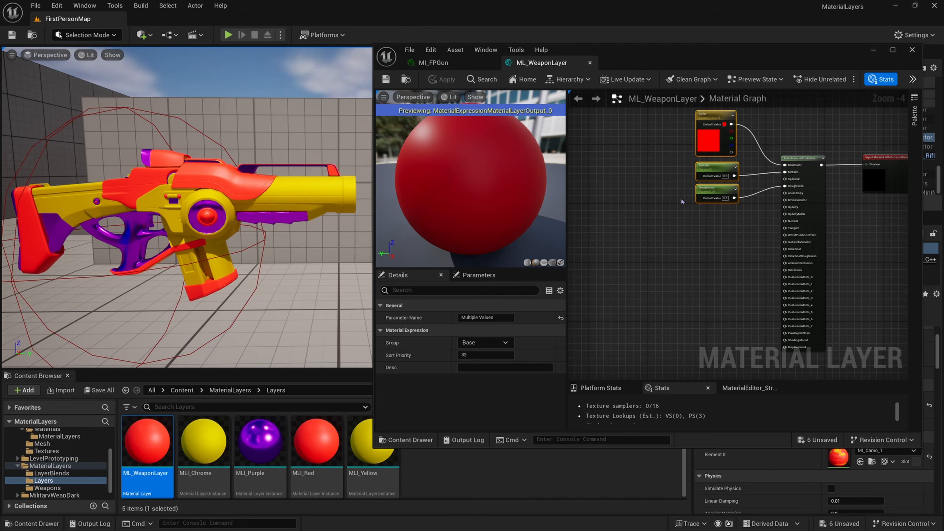
scroll(682, 198, up, 2)
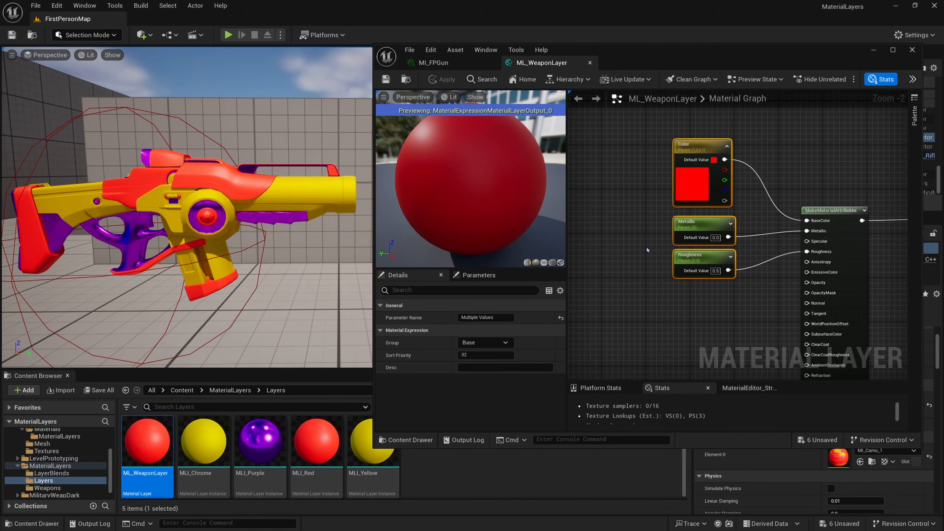
scroll(647, 250, down, 1)
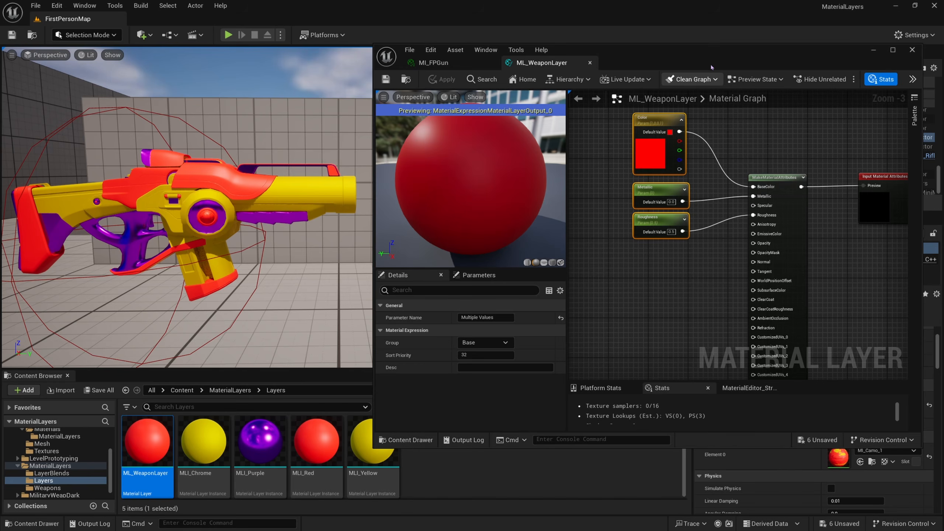
Step: Maximize the ML_WeaponLayer editor window and make free graph space beside the parameter nodes
double_click(690, 62)
right_drag(527, 114, 775, 231)
scroll(699, 240, down, 1)
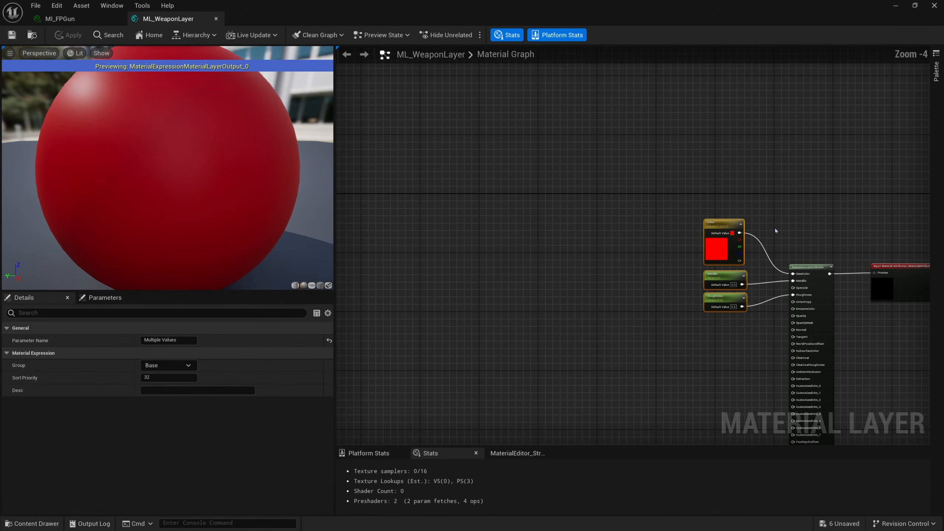
Step: Disconnect the Color parameter from the MakeMaterialAttributes node and move it to free space away from the other nodes
click(776, 232)
right_drag(771, 267, 866, 285)
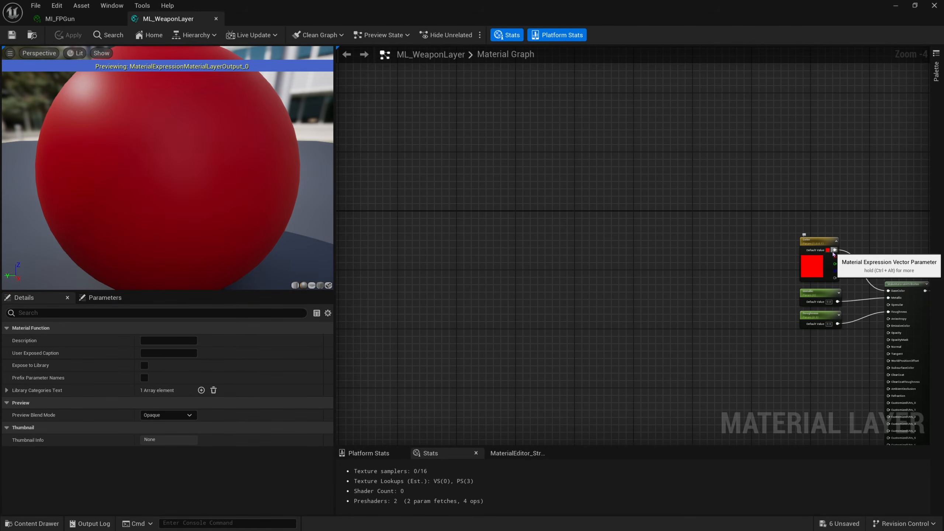
alt+click(836, 250)
right_drag(748, 282, 810, 296)
drag(867, 282, 498, 187)
right_drag(499, 188, 544, 230)
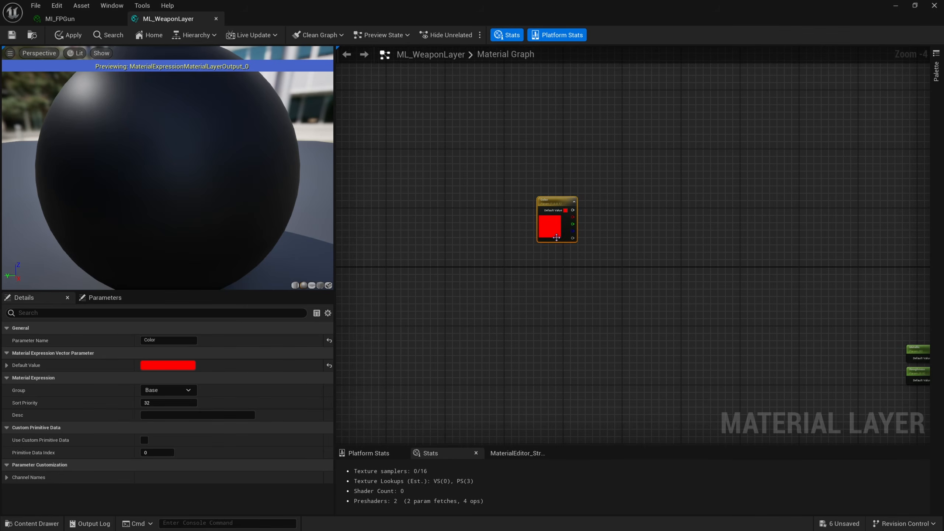
Step: Rename the detached Color parameter as Color A
click(168, 341)
key(End)
key(Return)
click(546, 235)
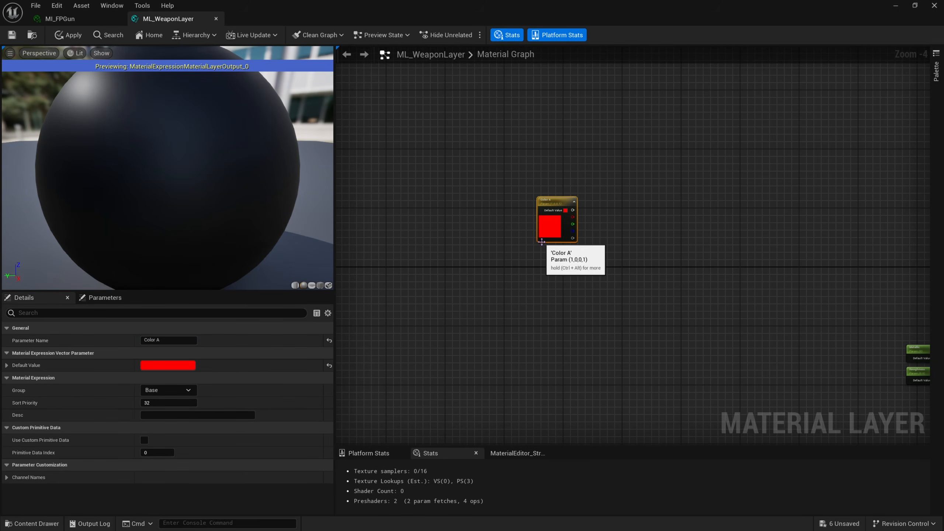
Step: Duplicate the Color A parameter, place the copy directly below it and rename the copy as Color B
right_drag(566, 272, 559, 257)
scroll(534, 232, up, 2)
key(ctrl+d)
drag(553, 265, 548, 265)
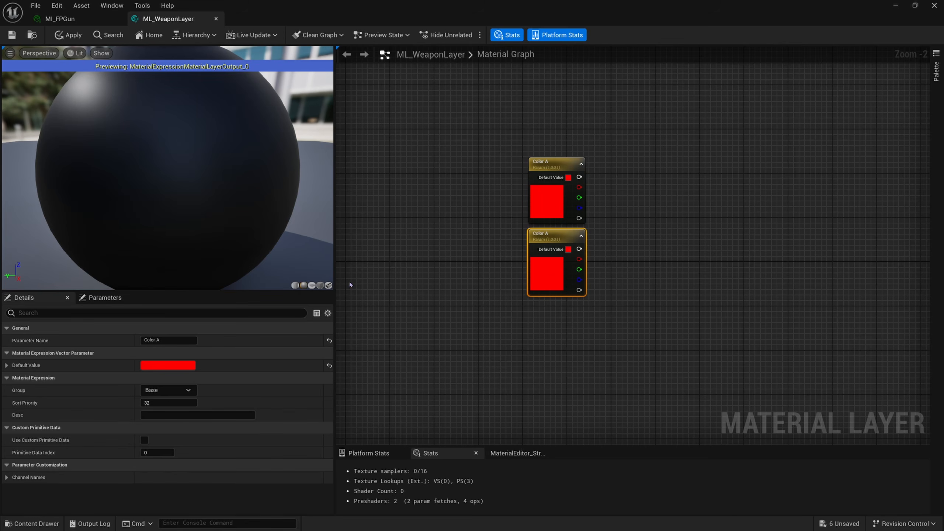
double_click(157, 340)
key(Return)
Step: Create another copy of the color parameter, place it below Color B and rename it as Color C
key(ctrl+d)
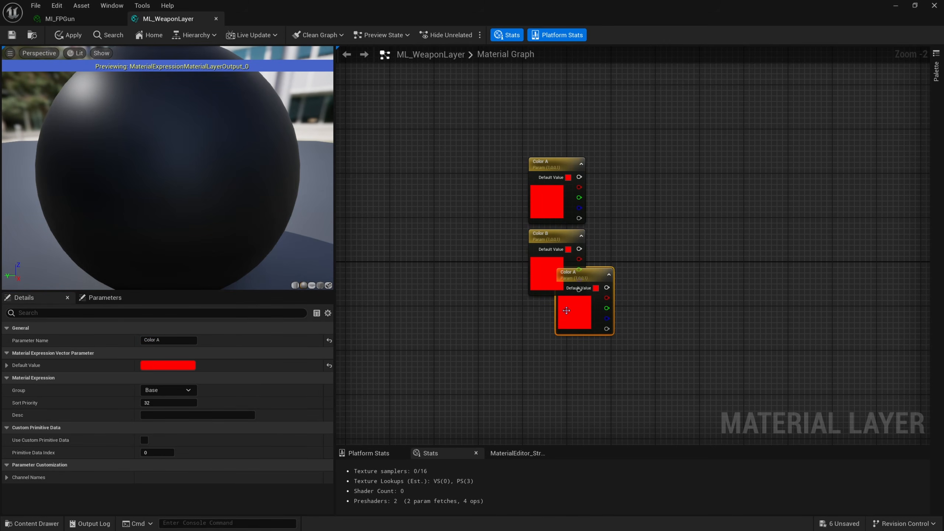
drag(566, 310, 538, 343)
click(159, 340)
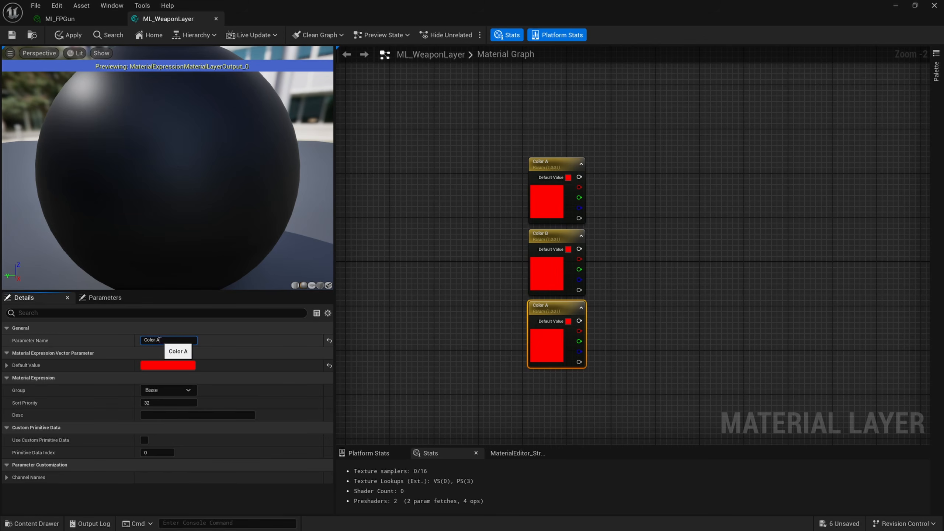
double_click(159, 340)
text(C)
key(Return)
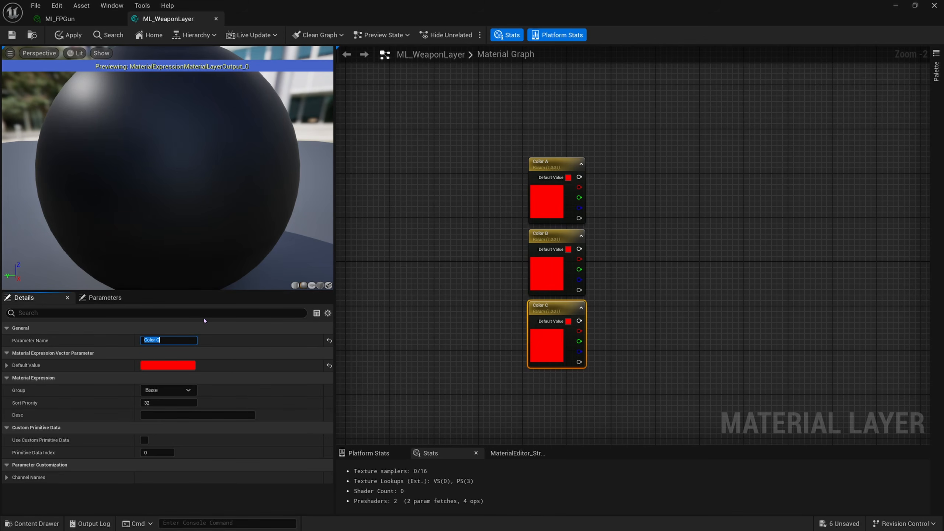
Step: Set Color A's default value to white and accept red for Color B
double_click(538, 205)
drag(654, 280, 657, 351)
click(666, 435)
double_click(541, 279)
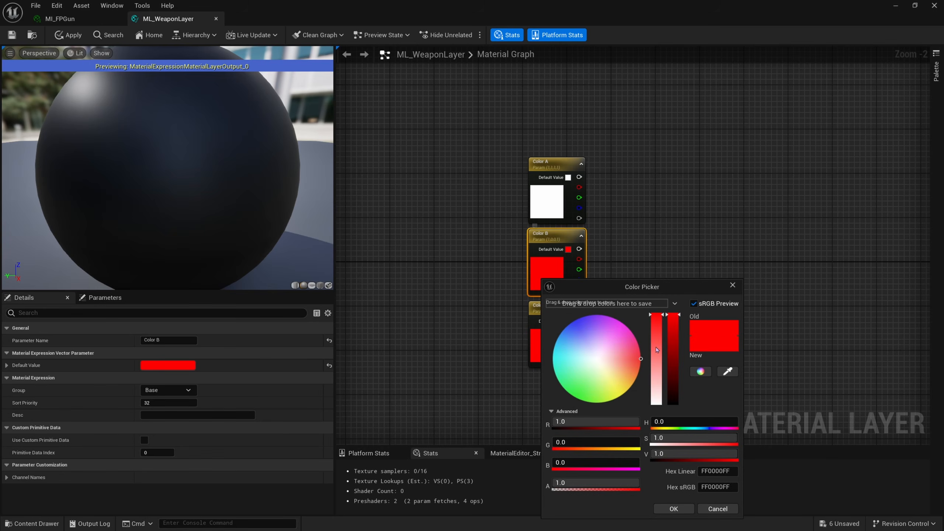
click(684, 511)
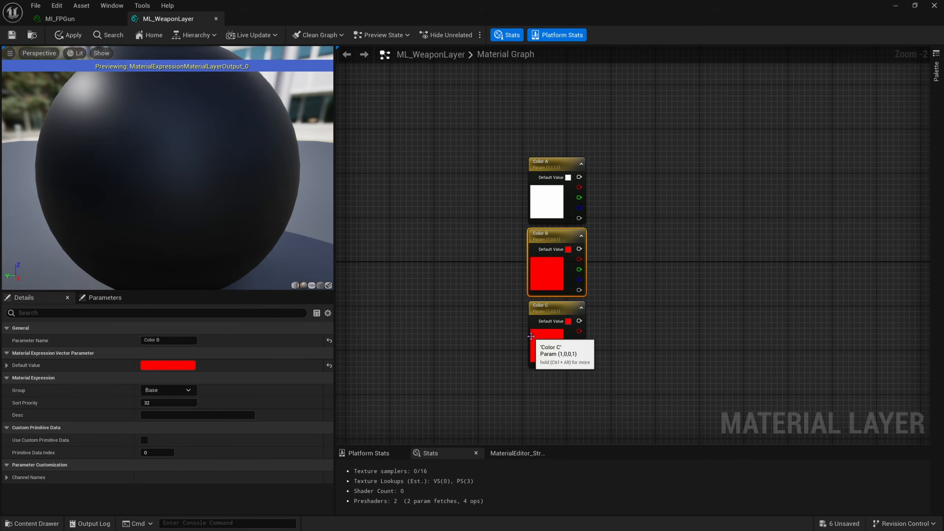
Step: Set Color C's default value to a light blue
double_click(535, 339)
drag(569, 391, 471, 282)
click(686, 512)
right_drag(605, 281, 592, 263)
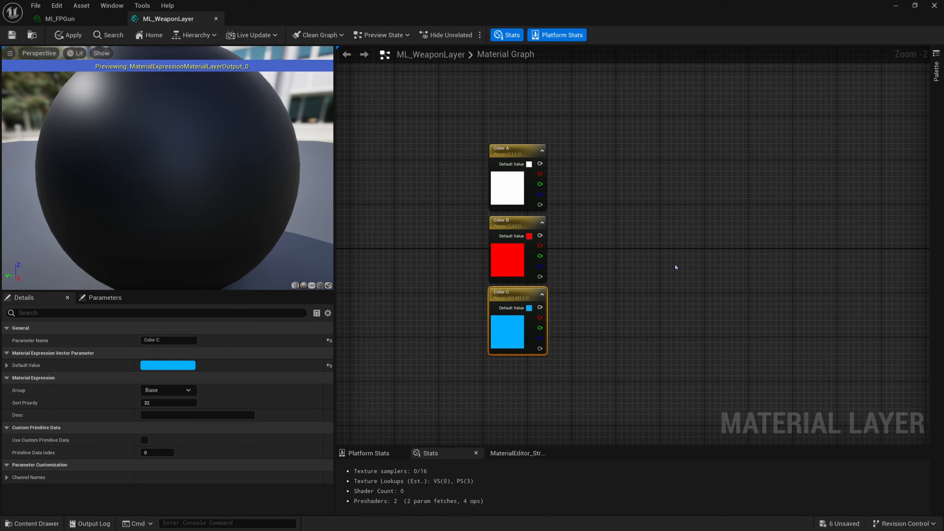
Step: Add a StaticSwitchParameter beside the color parameters and name it "- Use iridescence?"
right_click(681, 226)
text(swic)
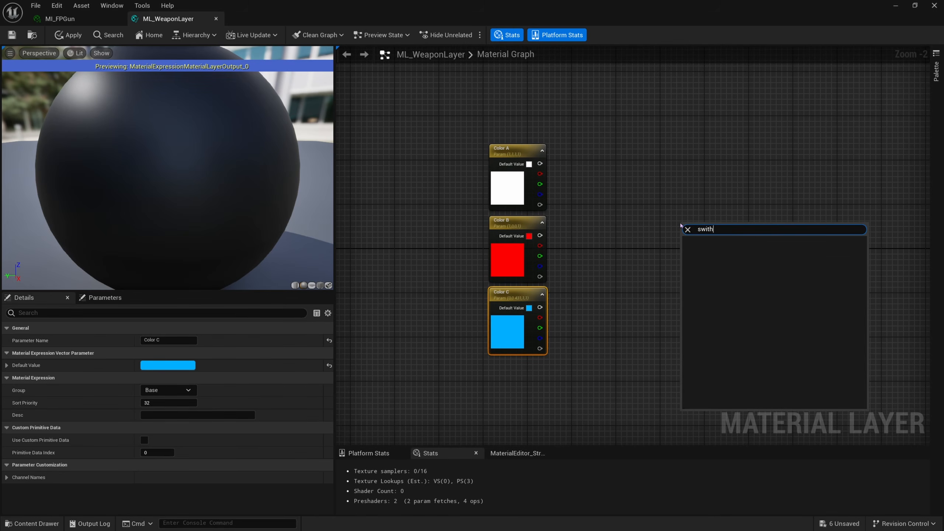
key(BackSpace)
text(tch)
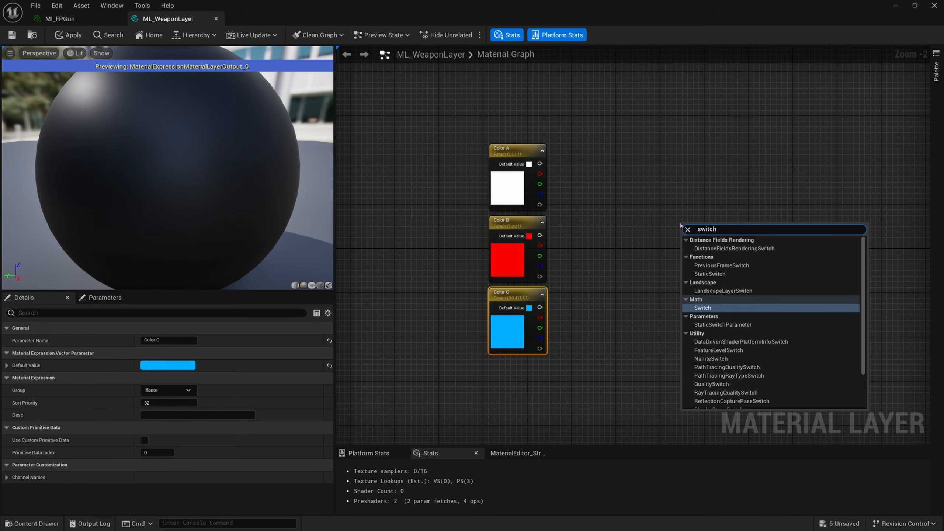
key(Down)
key(Return)
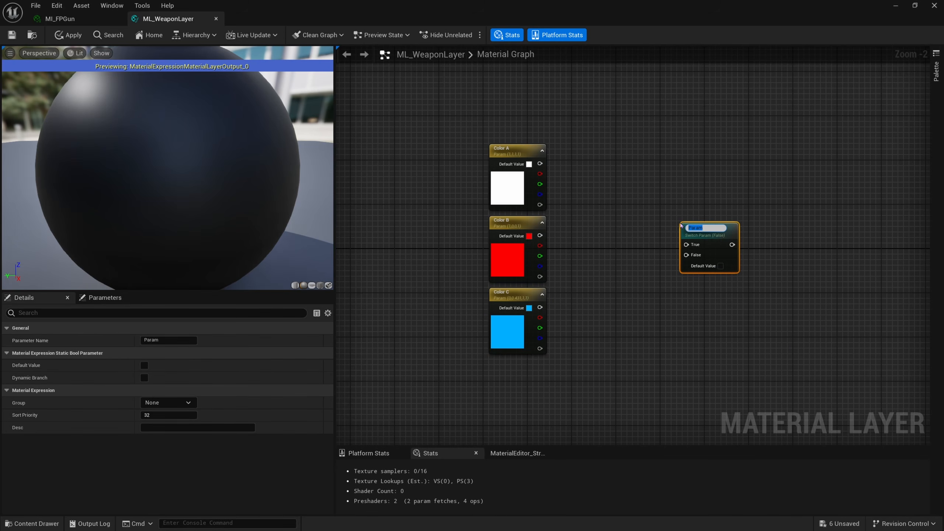
text(- Use iridescence?)
key(Return)
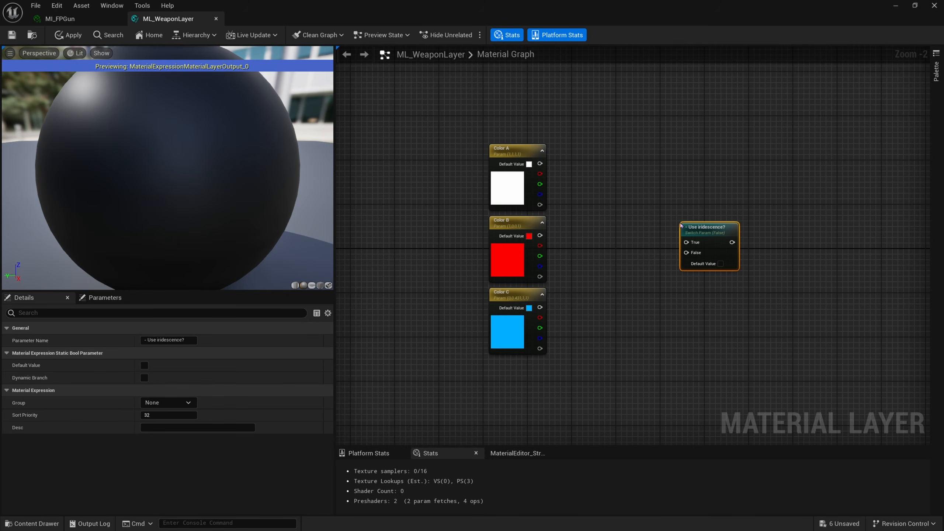
Step: Capitalize the switch parameter's name so it reads "- Use Iridescence?"
double_click(682, 225)
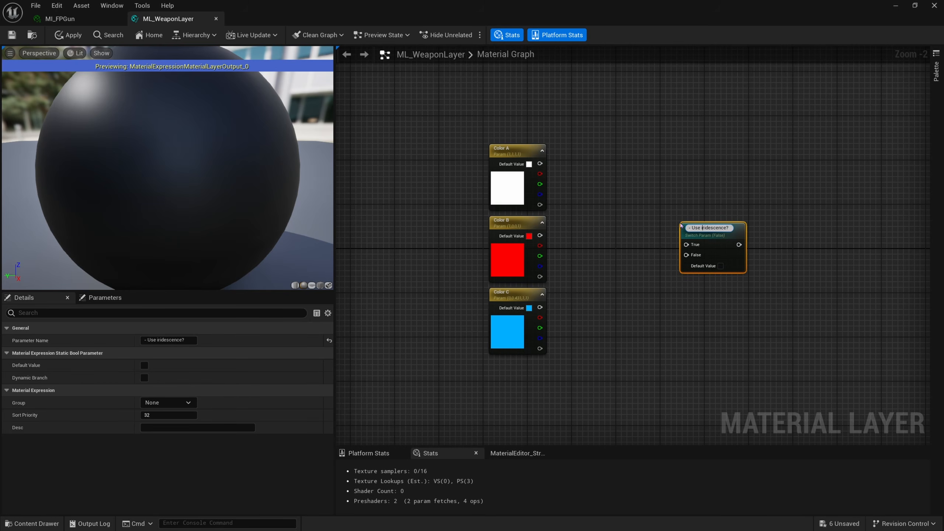
key(BackSpace)
text(I)
key(Return)
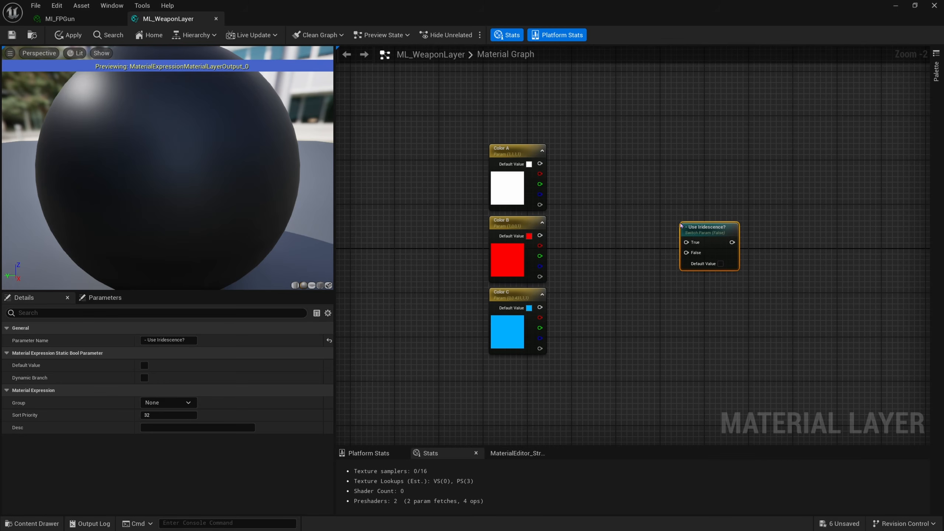
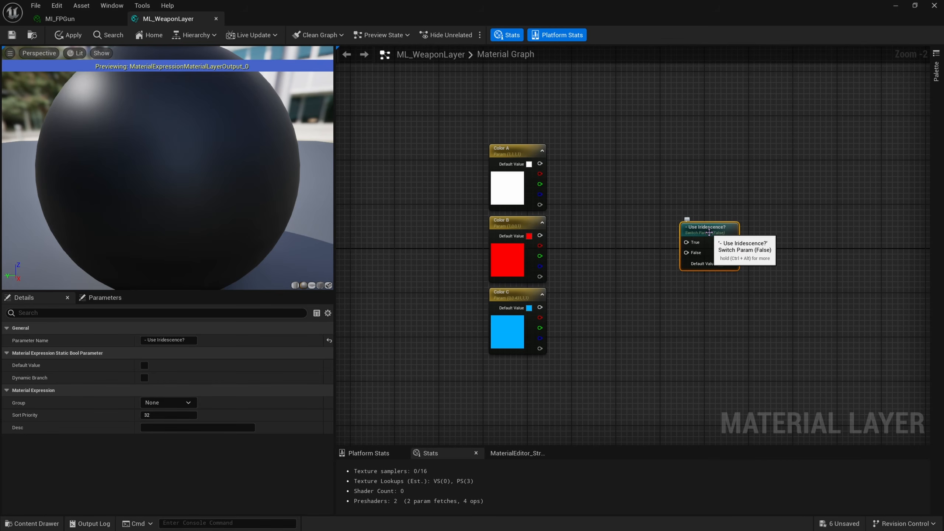
Step: Move the Use Iridescence? switch up level with Color A and connect Color A to its False input
drag(717, 229, 701, 187)
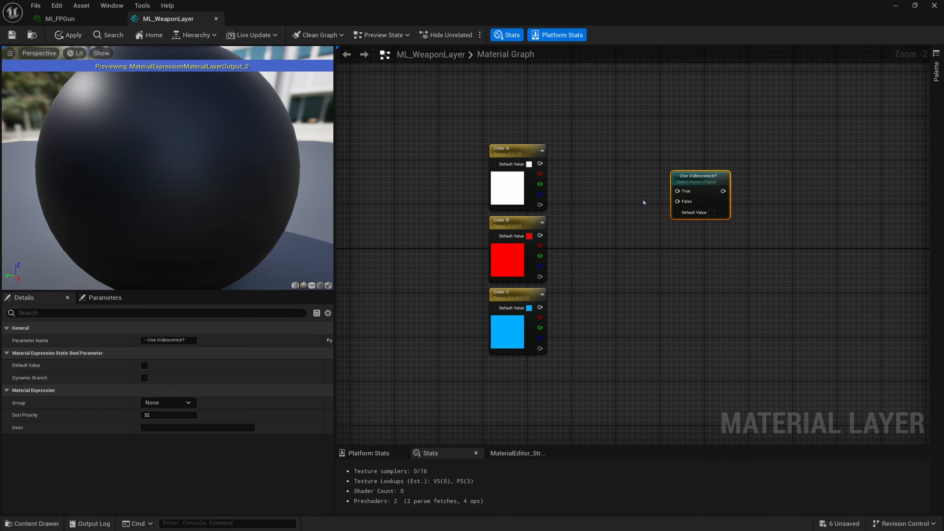
right_drag(687, 289, 716, 312)
drag(730, 198, 569, 186)
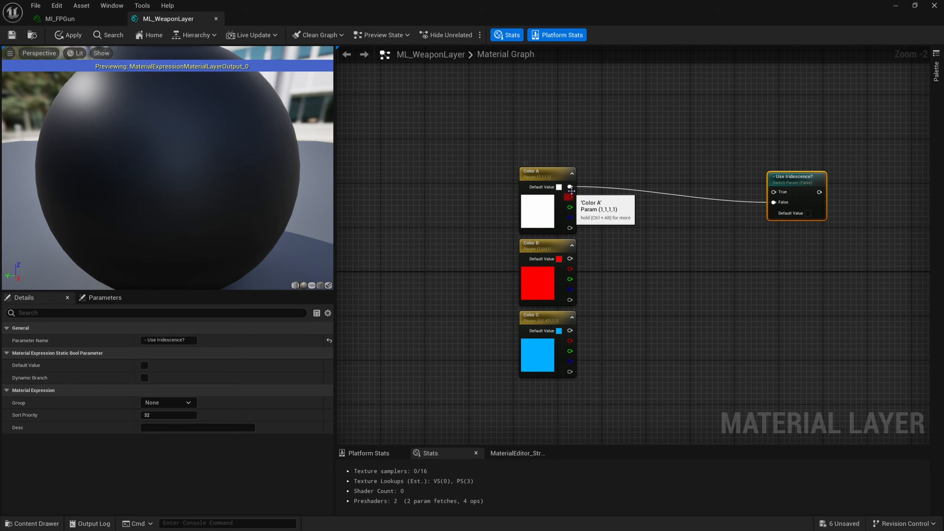
Step: Add a Lerp_3Color function and connect Color A, Color B and Color C to its A, B and C inputs
drag(596, 156, 551, 335)
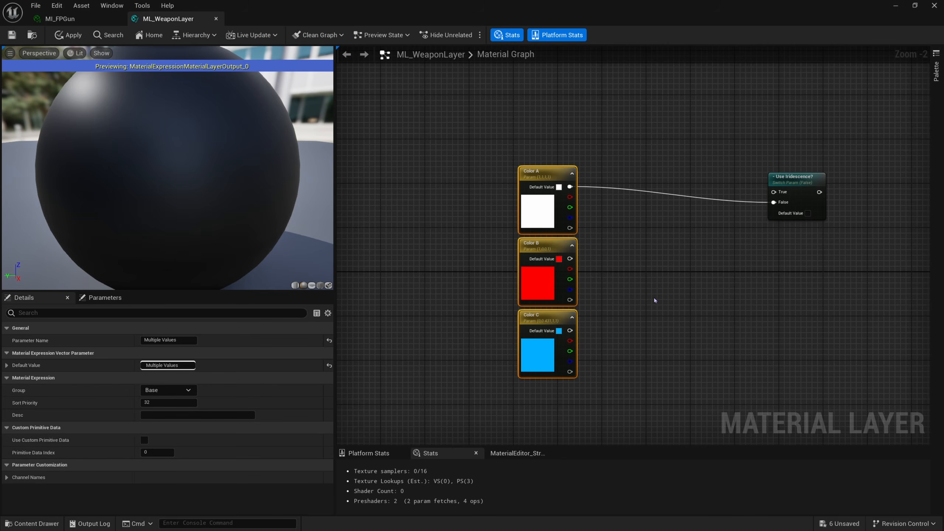
right_click(691, 279)
text(lerp3)
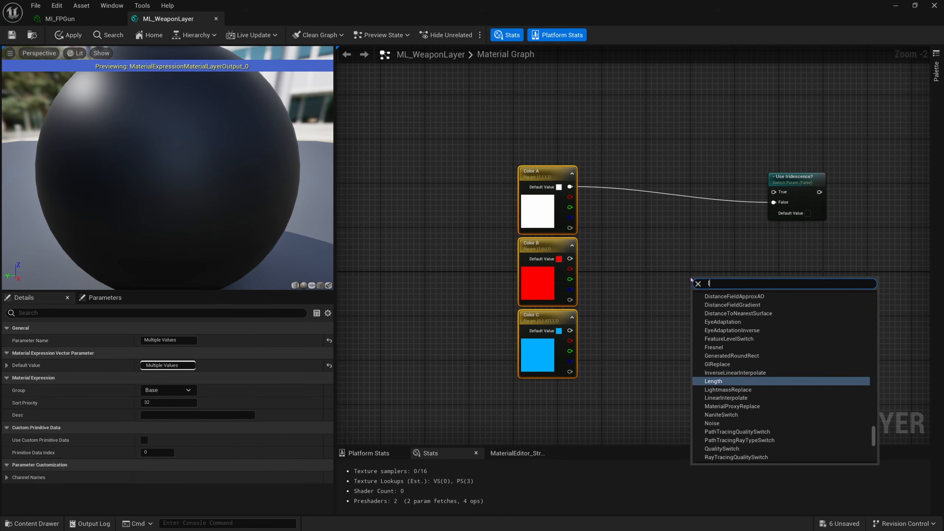
key(Return)
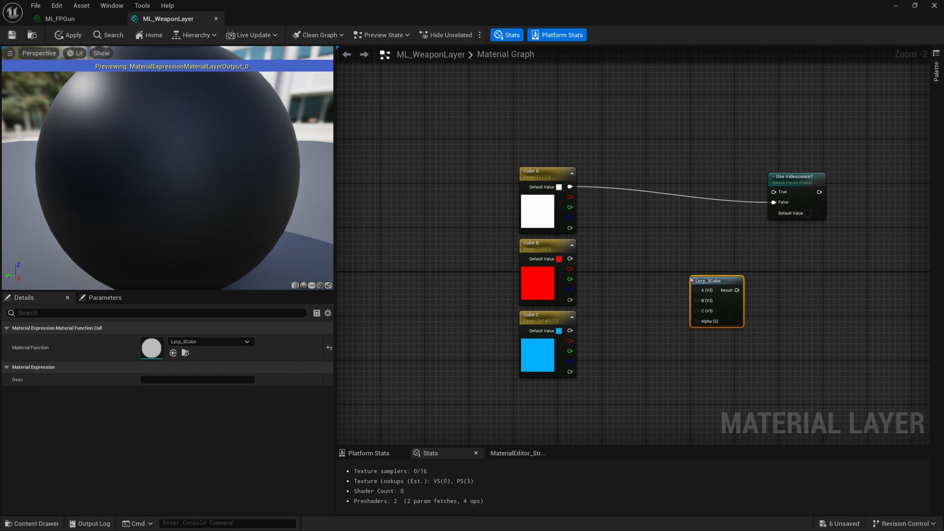
drag(570, 187, 570, 258)
drag(570, 331, 697, 311)
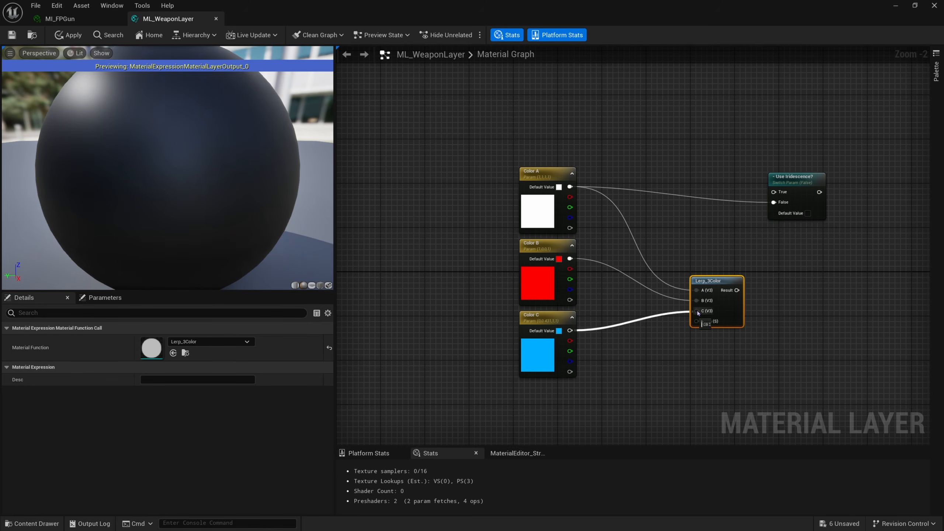
right_drag(774, 335, 758, 310)
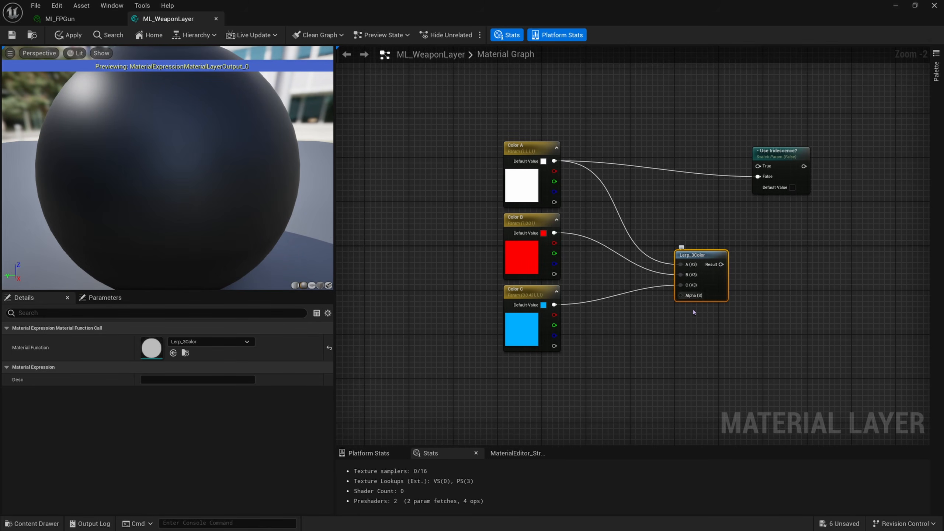
Step: Add a Fresnel node below Lerp_3Color and connect its output to the Alpha input
right_drag(629, 365, 639, 346)
right_click(640, 346)
text(fresen)
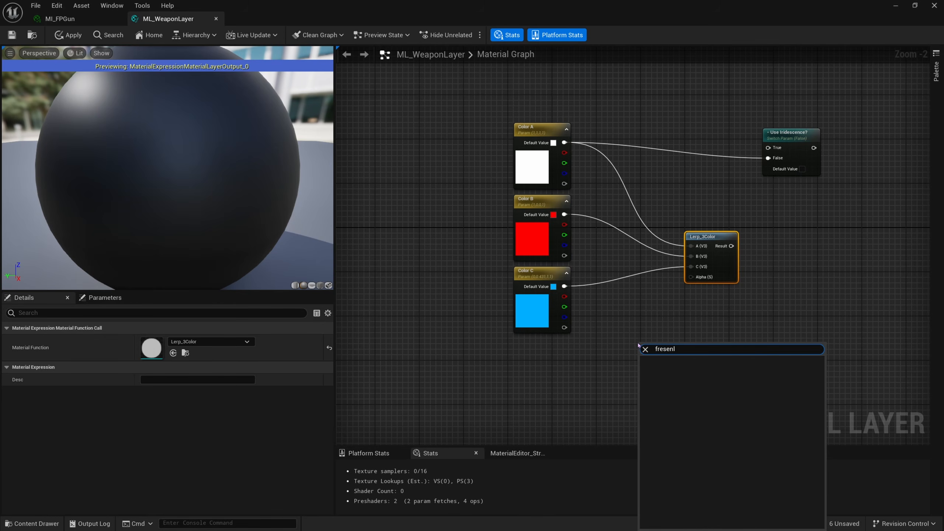
text(l)
key(BackSpace)
key(BackSpace)
key(BackSpace)
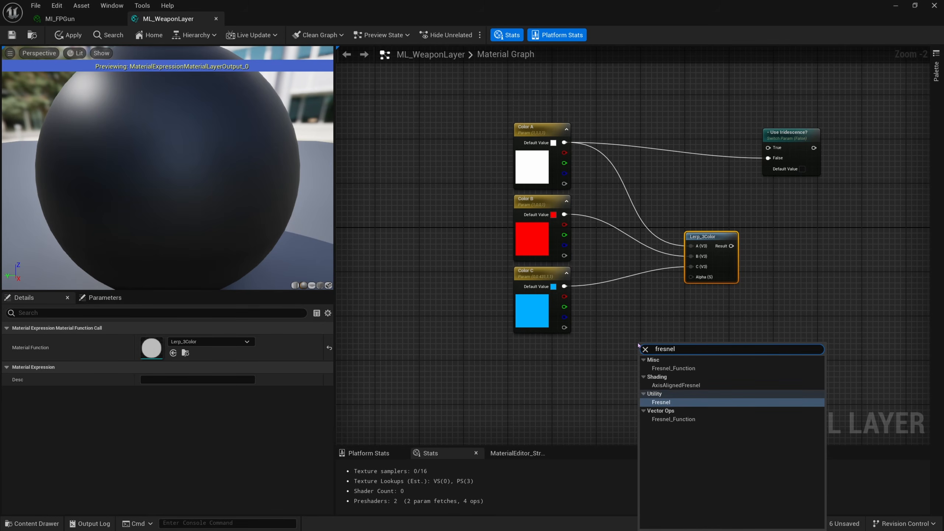
key(Return)
drag(697, 358, 691, 276)
right_drag(606, 376, 656, 363)
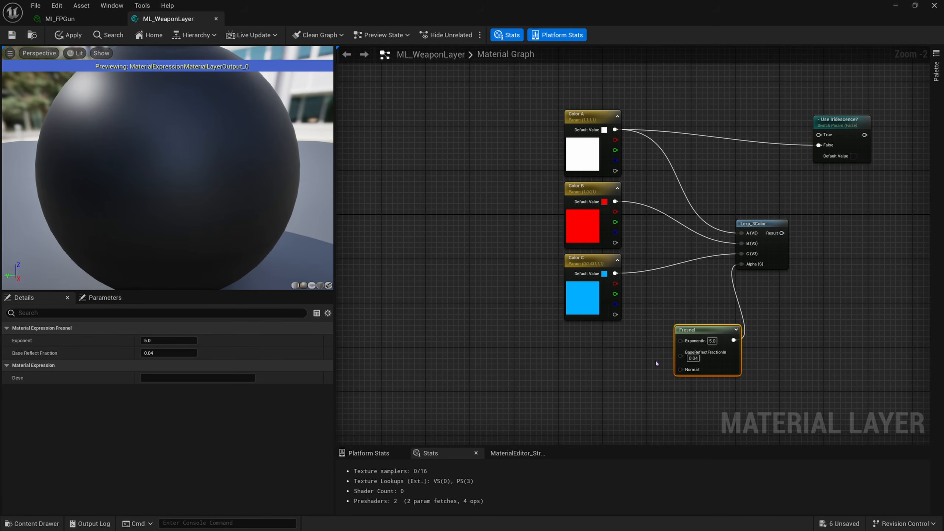
Step: Add a scalar parameter named Iridescence Fresnel beside the Fresnel node with a default value of 1
click(619, 357)
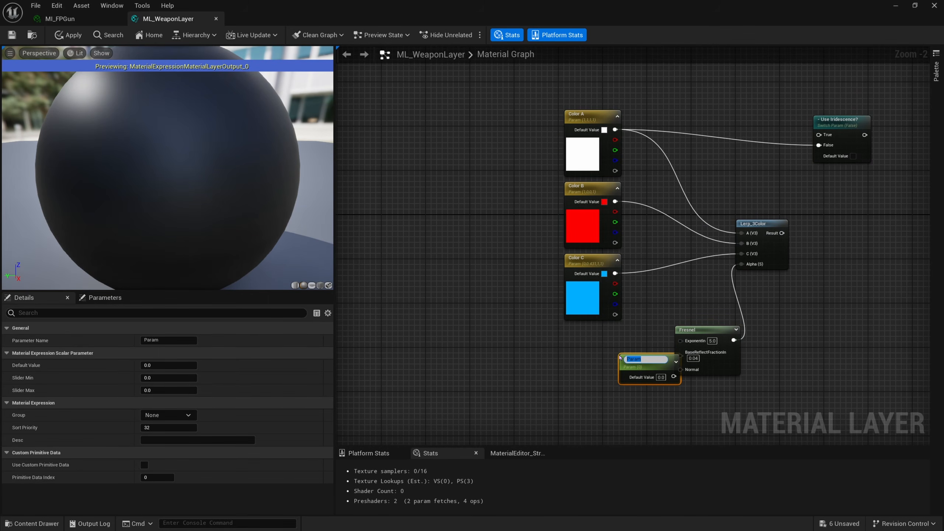
key(BackSpace)
text(Iridescne)
key(BackSpace)
key(BackSpace)
text(ence Fres)
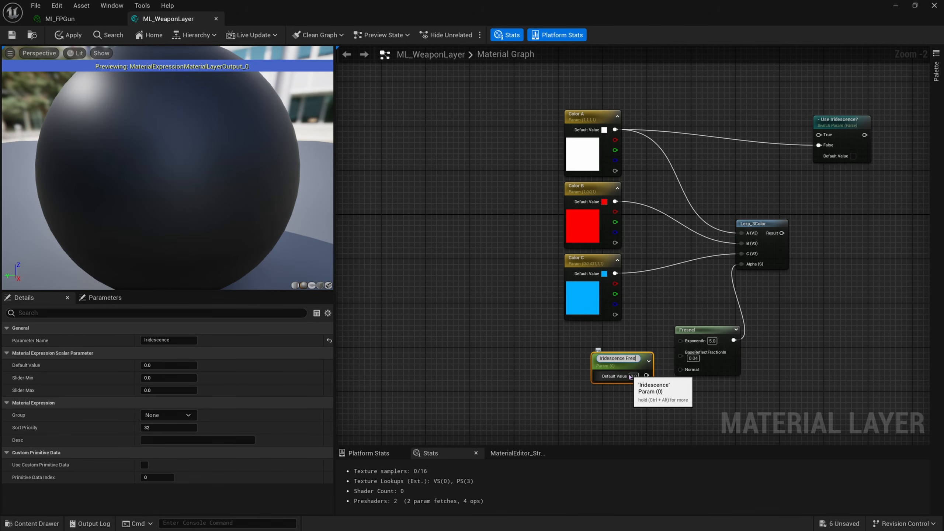
text(nel)
key(Return)
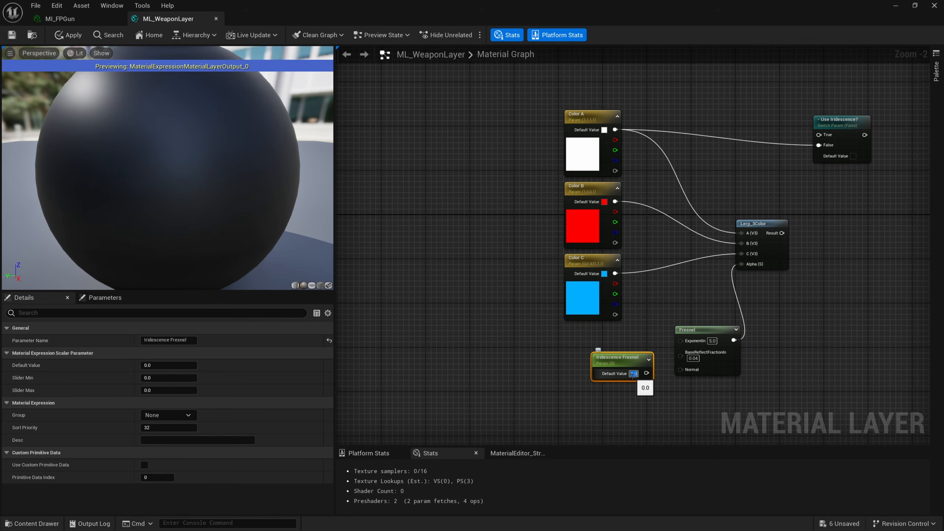
text(1)
key(Return)
Step: Connect Iridescence Fresnel to the Fresnel node's ExponentIn and the Lerp_3Color result to the switch's True input
drag(647, 373, 612, 333)
drag(783, 233, 819, 135)
right_drag(814, 240, 718, 241)
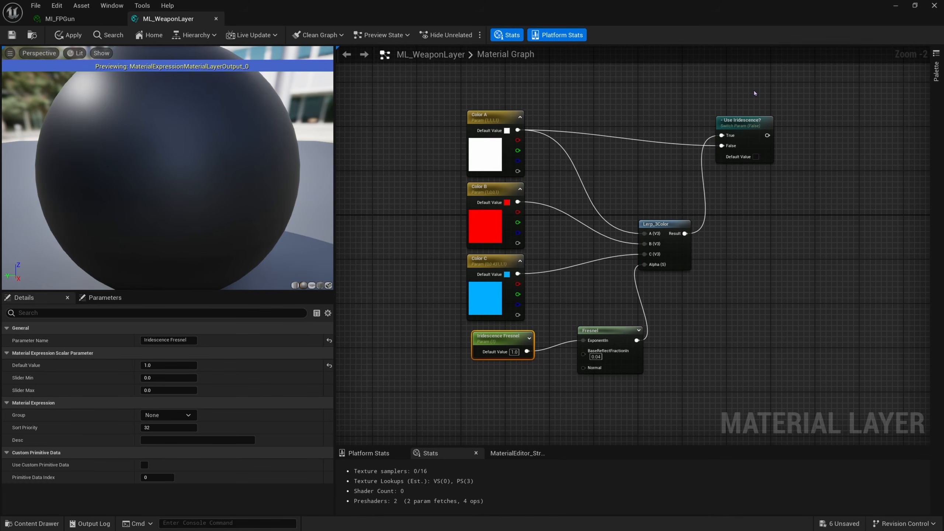
Step: Examine how the color parameters, Lerp_3Color and Fresnel nodes feed the Use Iridescence? switch
click(742, 125)
right_drag(677, 192, 686, 171)
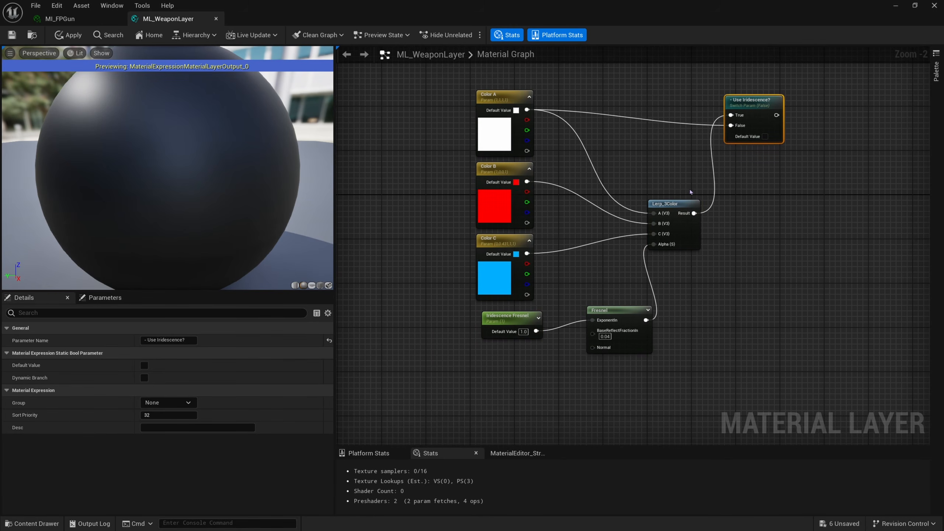
click(669, 219)
drag(573, 275, 528, 104)
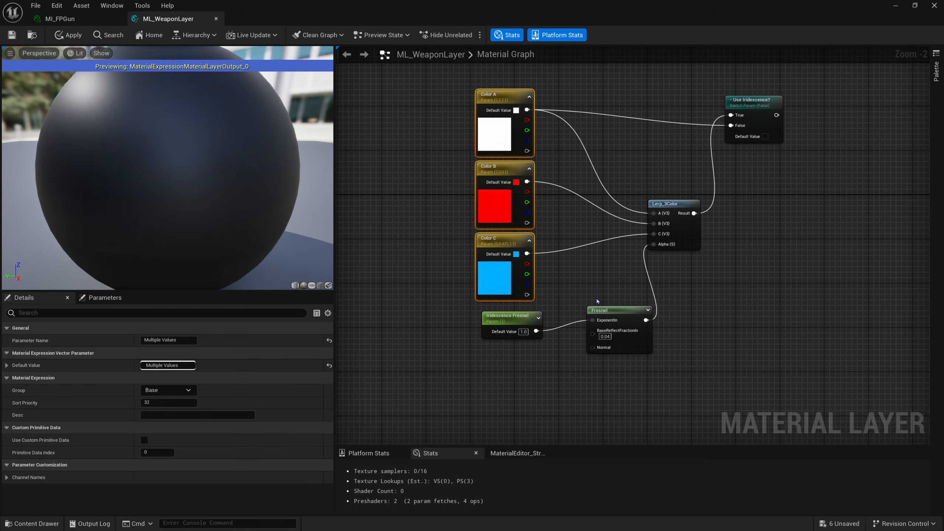
click(610, 343)
drag(612, 374, 494, 330)
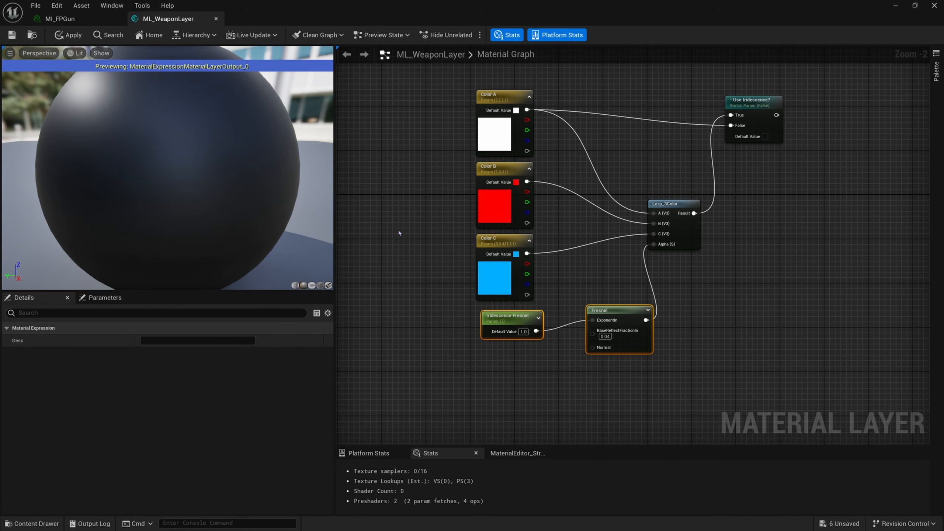
Step: Connect the Use Iridescence? switch's output to BaseColor on the MakeMaterialAttributes node and select the switch
right_drag(711, 238, 454, 291)
scroll(454, 290, down, 1)
drag(517, 166, 883, 350)
right_drag(456, 270, 642, 271)
click(678, 160)
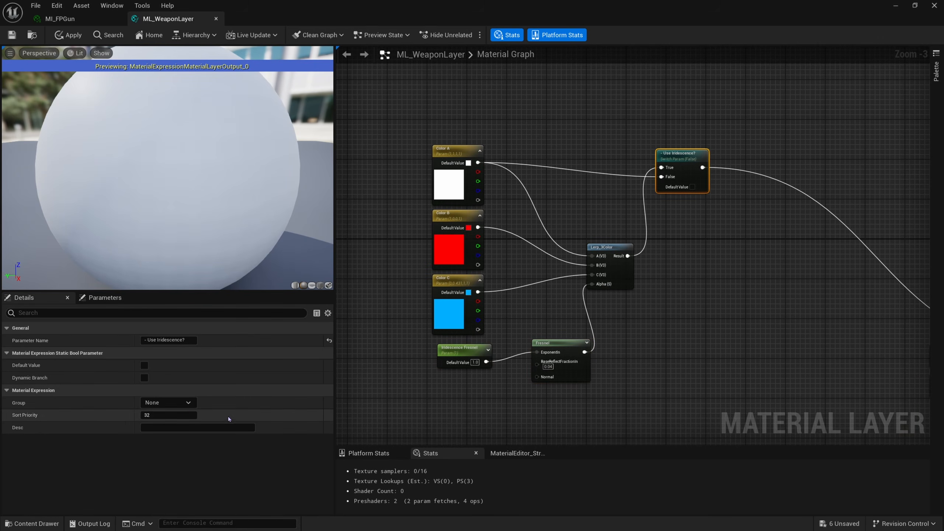
Step: Turn on the default value of the Use Iridescence? switch and inspect the effect on the preview sphere from other angles
click(144, 365)
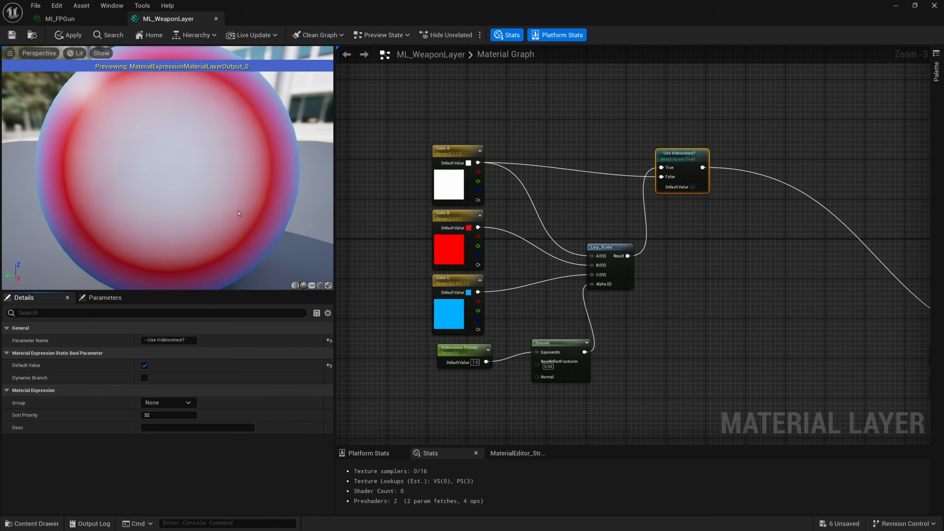
drag(156, 125, 71, 143)
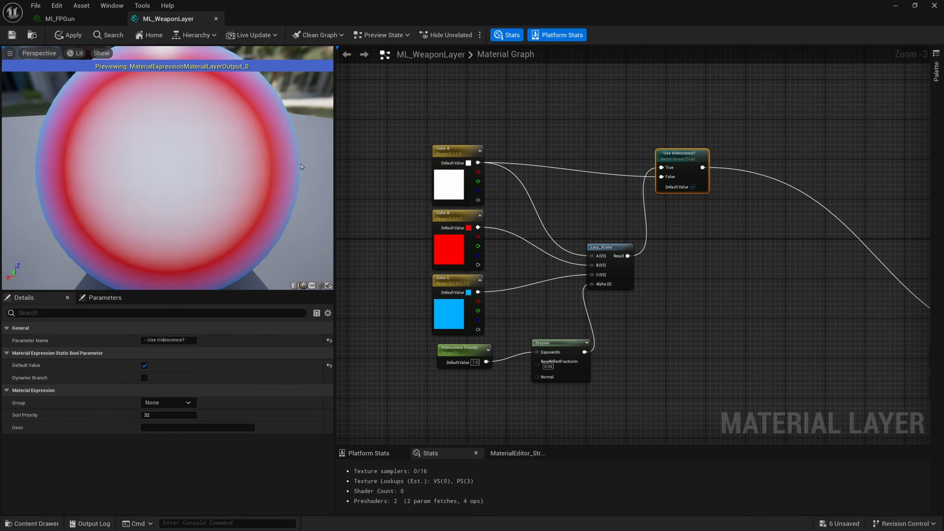
drag(294, 178, 218, 104)
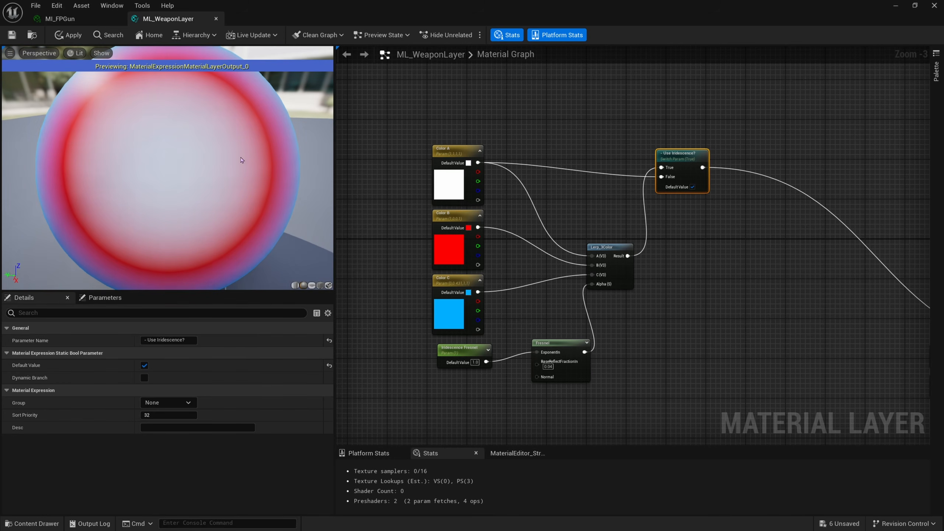
drag(514, 153, 461, 294)
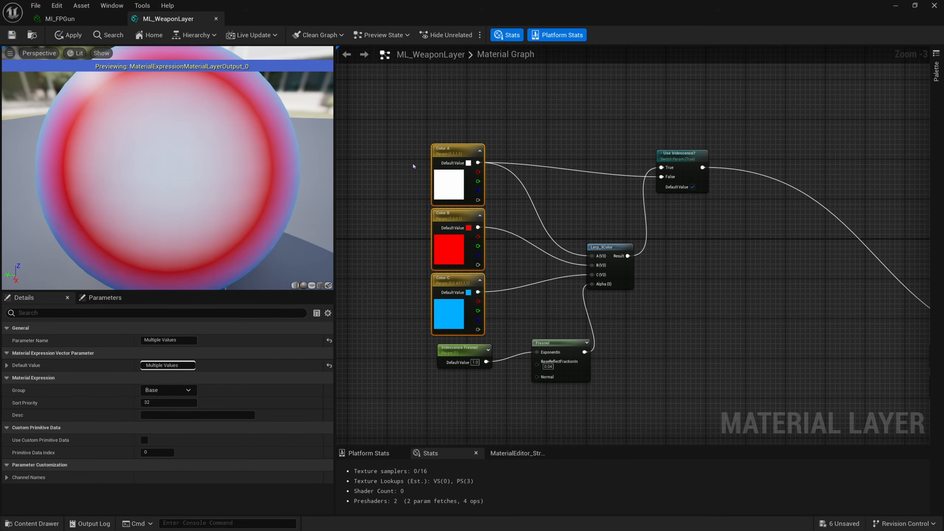
click(421, 167)
drag(422, 170, 483, 309)
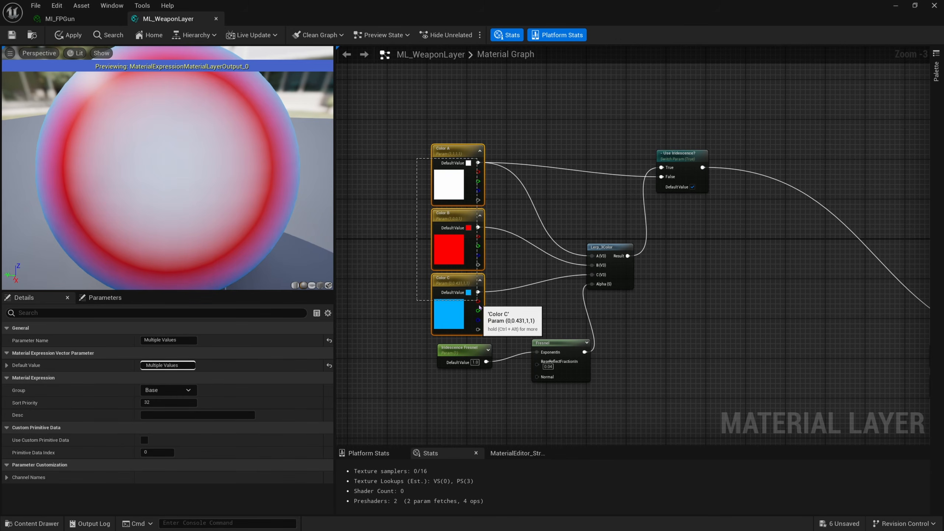
scroll(560, 246, down, 1)
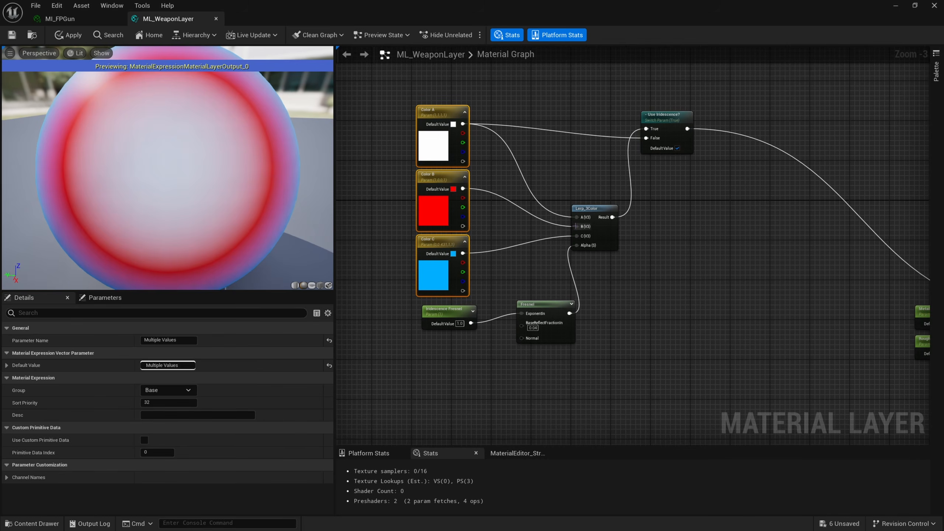
right_drag(560, 246, 551, 194)
scroll(550, 212, down, 1)
scroll(509, 218, up, 1)
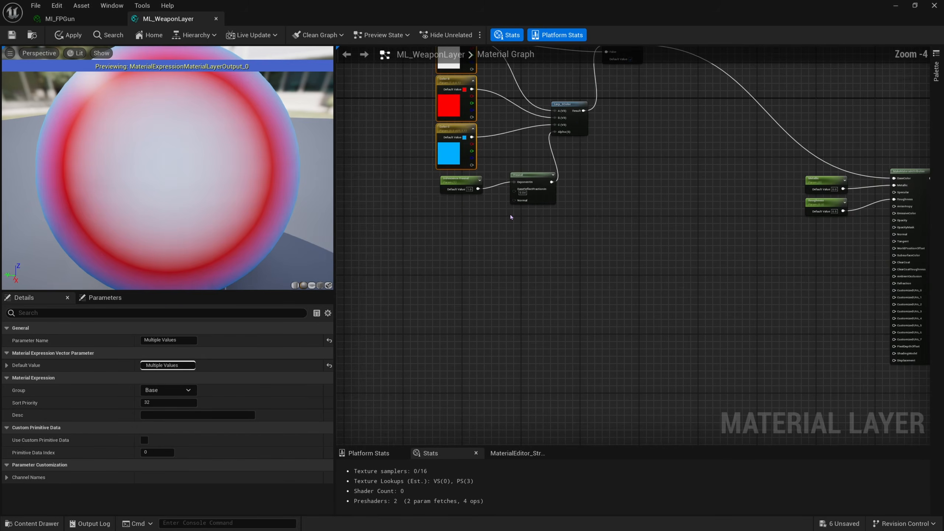
click(535, 177)
Step: Wrap the color parameters, Iridescence Fresnel, Fresnel, Lerp_3Color and Use Iridescence? nodes in a comment titled Base Colors
right_drag(588, 157, 614, 265)
drag(695, 306, 403, 107)
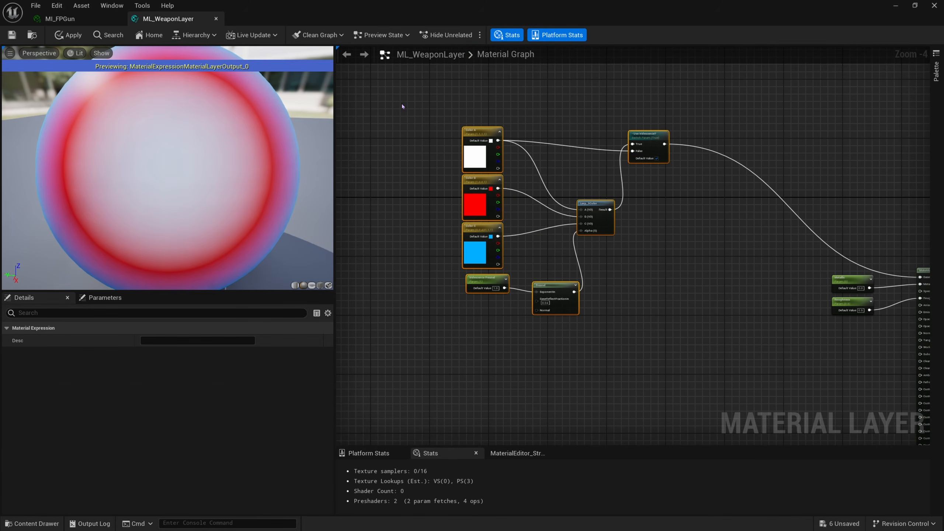
text(c)
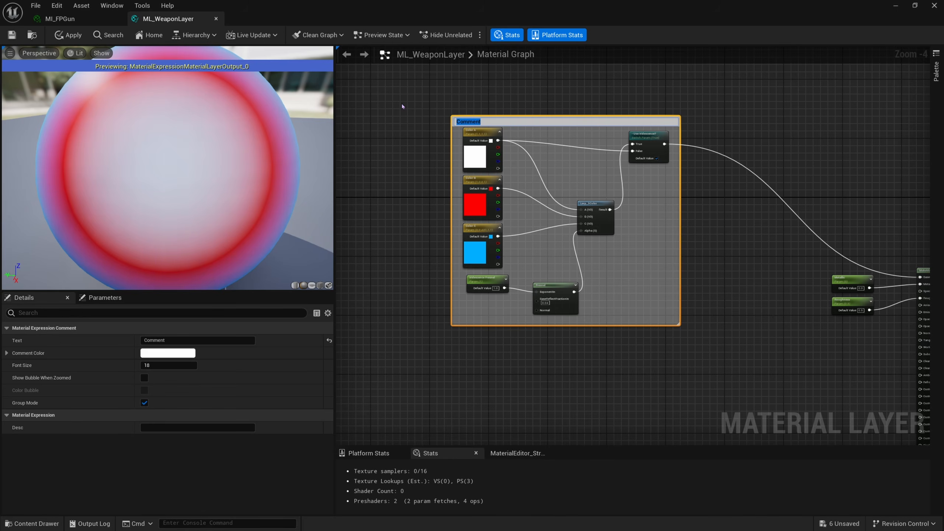
text(Base Colors)
key(Return)
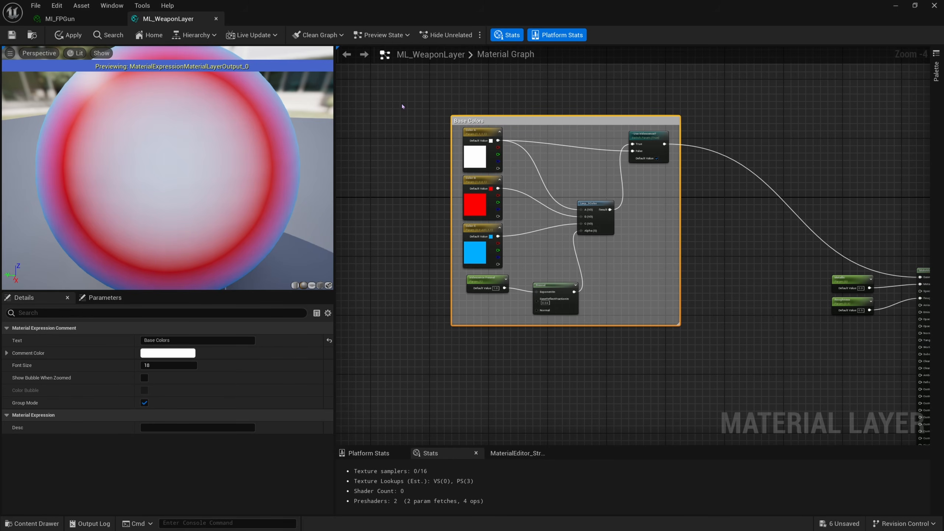
Step: Set the parameter group of Color A, Color B, Color C and Iridescence Fresnel to Color
right_drag(608, 184, 591, 202)
drag(537, 302, 530, 299)
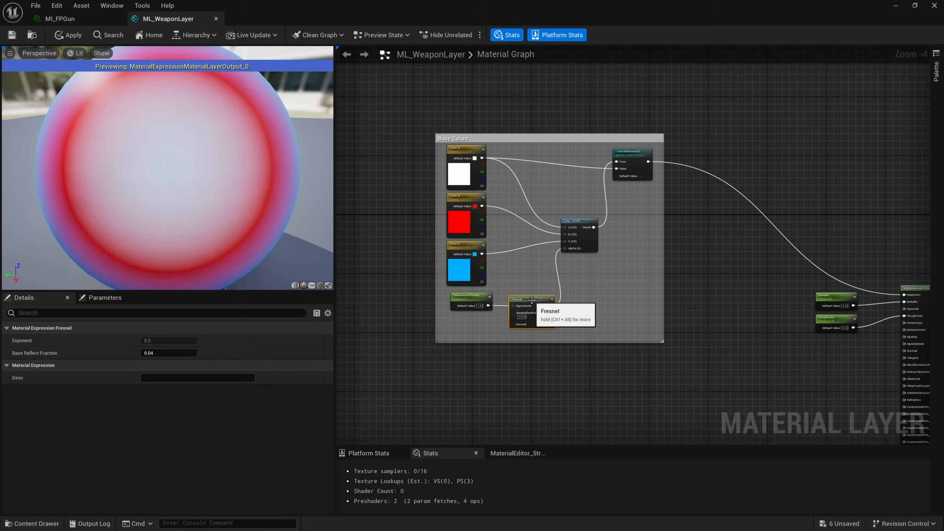
drag(498, 167, 462, 308)
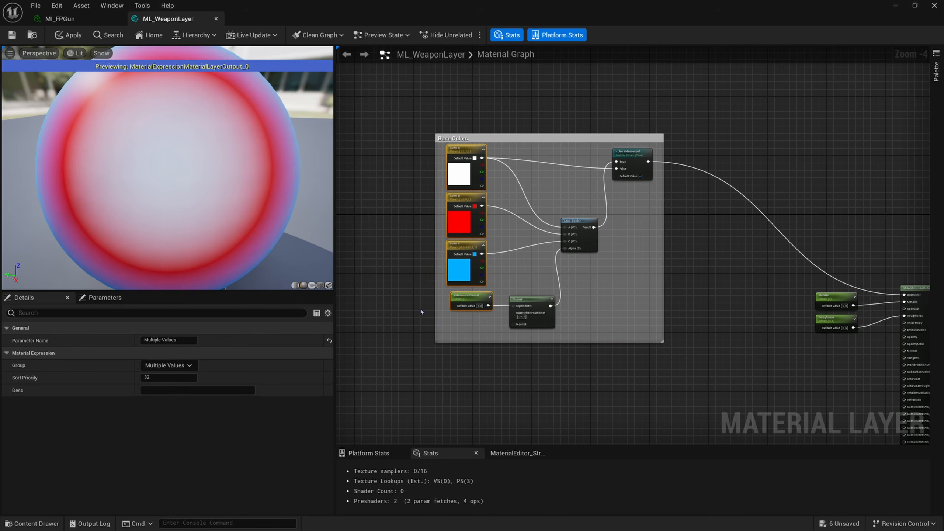
click(190, 366)
double_click(179, 365)
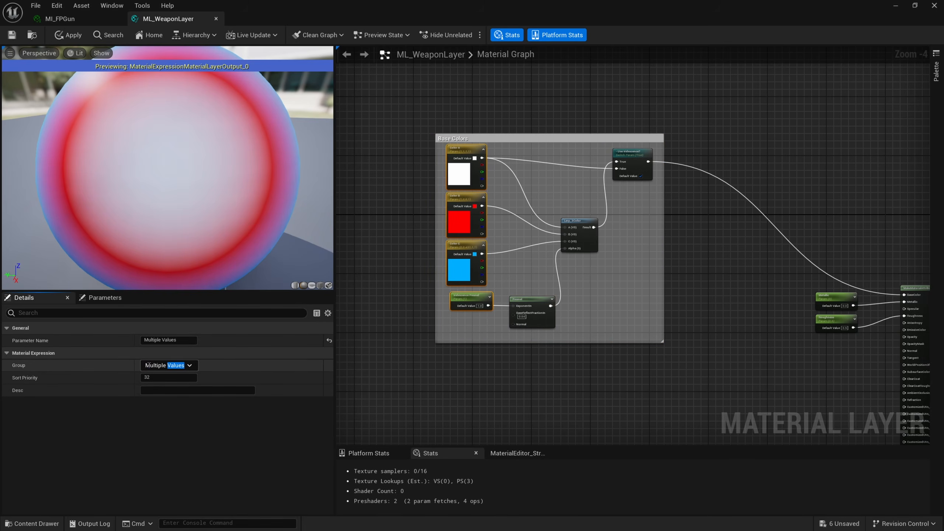
click(148, 365)
click(145, 366)
drag(145, 365, 208, 364)
text(Color)
Step: Assign the Use Iridescence? switch parameter to the existing Color group
click(632, 157)
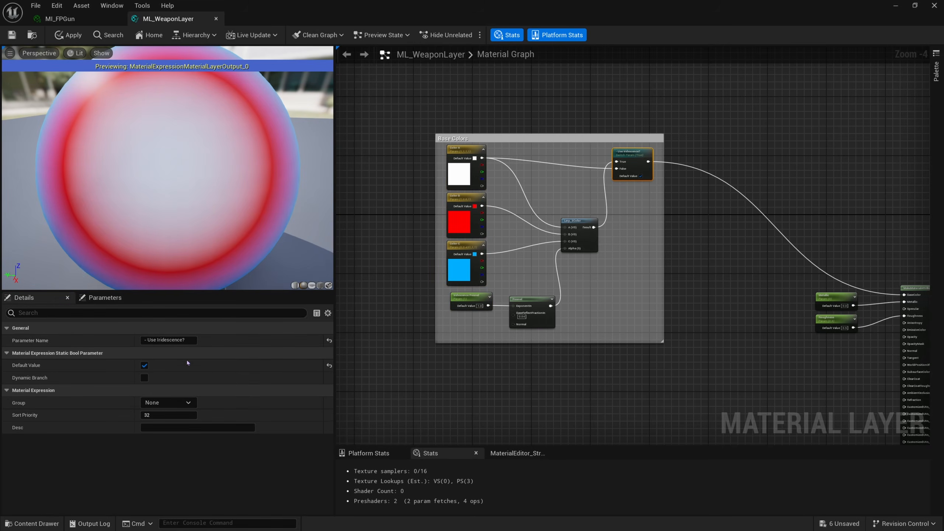
click(188, 402)
click(156, 415)
right_drag(649, 191, 647, 222)
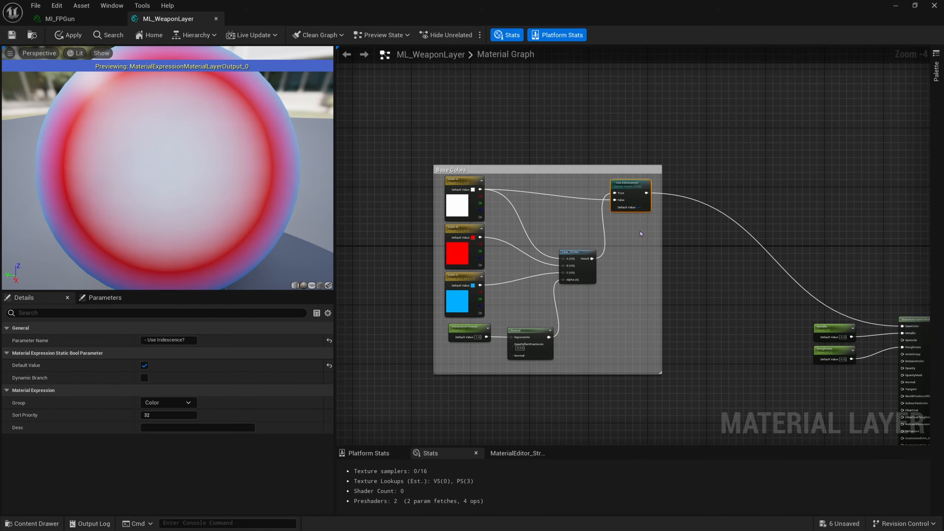
drag(515, 182, 462, 294)
click(631, 197)
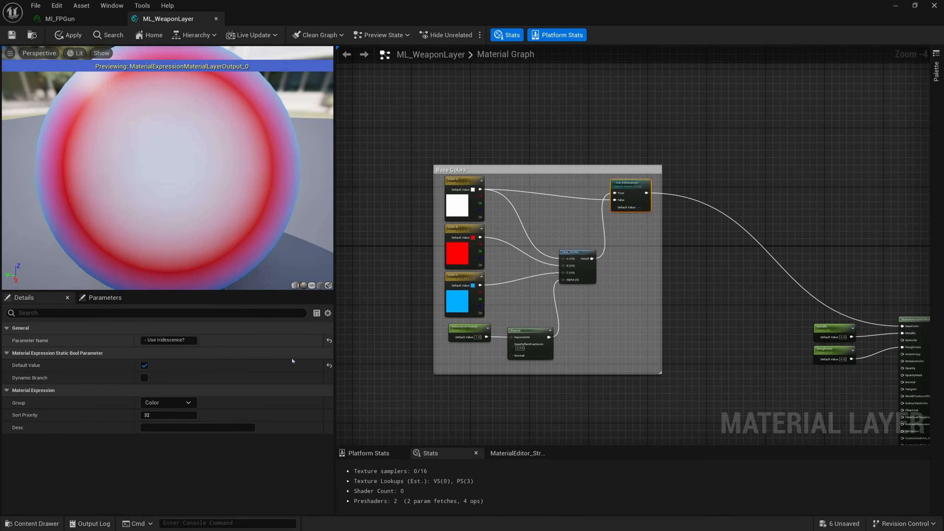
Step: Disconnect the Use Iridescence? switch from BaseColor and move the Base Colors comment up and away from the output nodes
right_drag(612, 288, 546, 234)
right_drag(509, 268, 586, 210)
right_drag(625, 173, 537, 232)
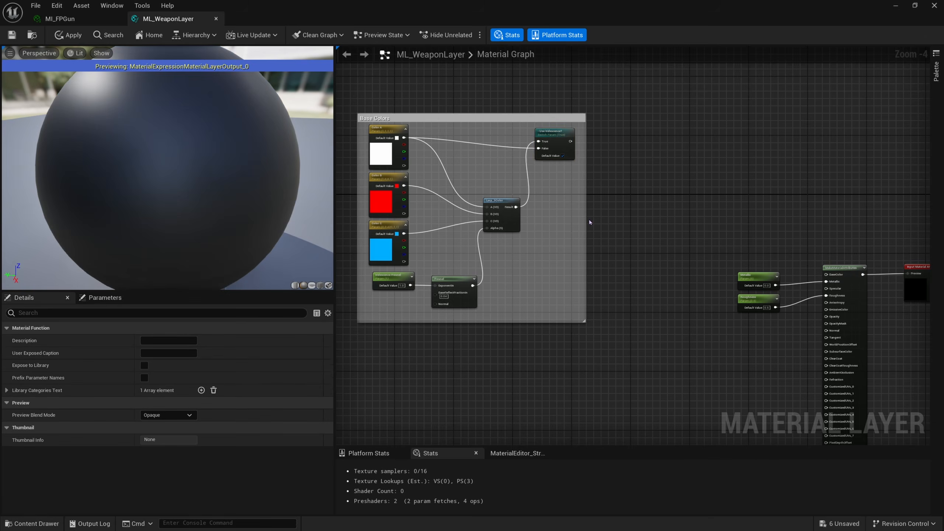
right_drag(592, 148, 696, 167)
drag(624, 140, 557, 104)
right_drag(552, 214, 533, 298)
right_drag(550, 333, 537, 280)
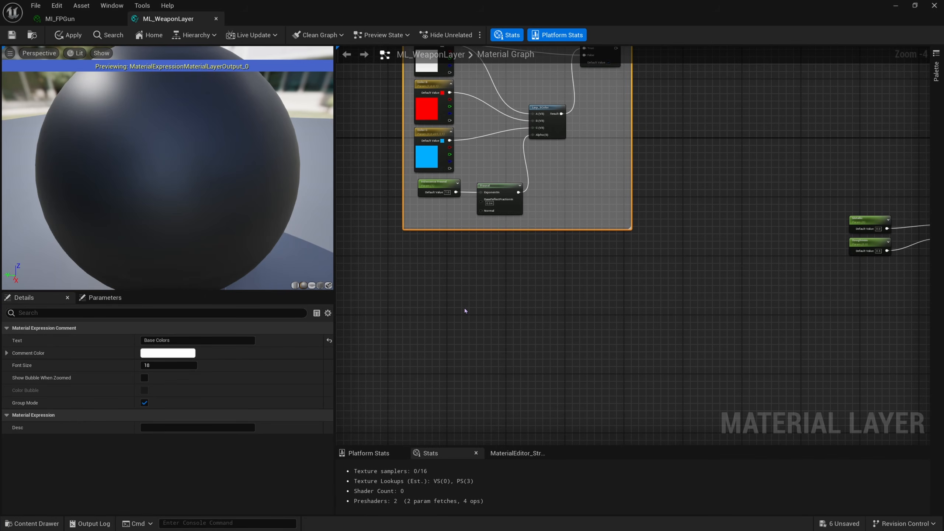
right_drag(473, 306, 499, 299)
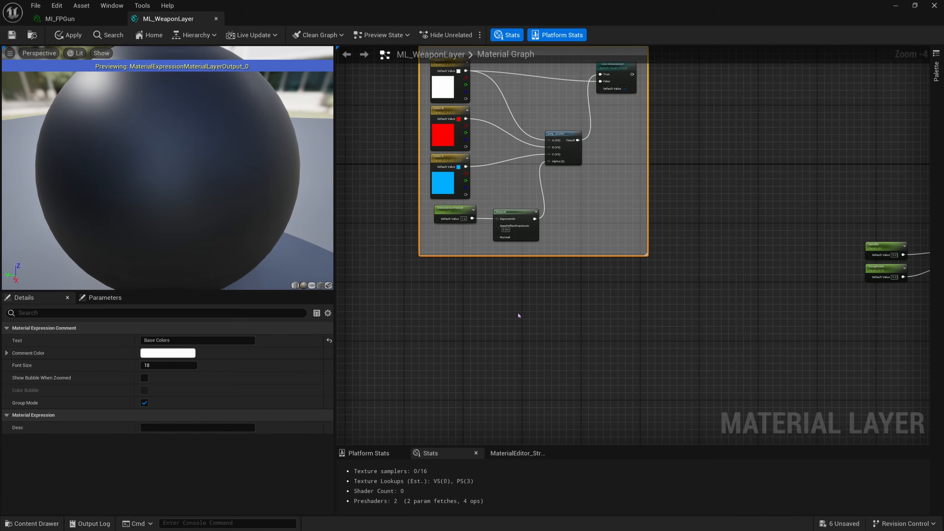
Step: Add a three-component vector constant below the Base Colors comment and set it to pure red with R at 1
click(441, 313)
double_click(453, 334)
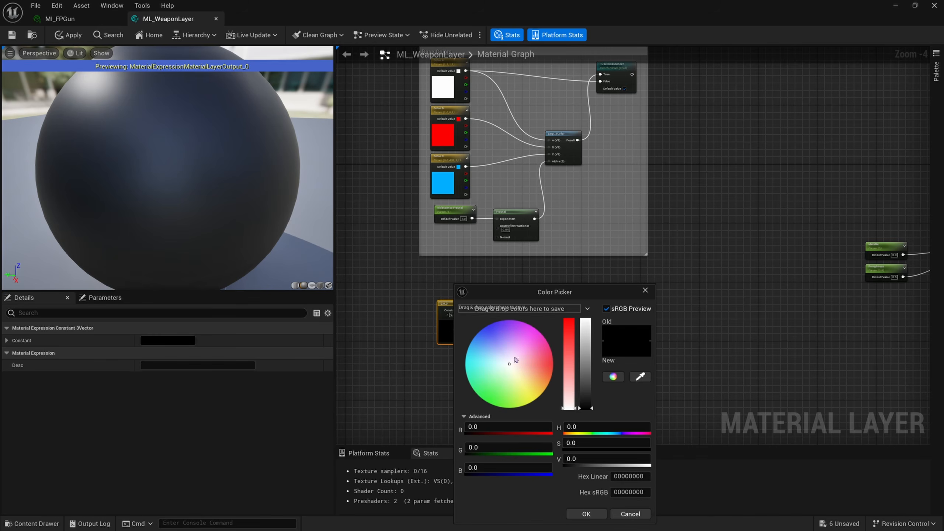
click(523, 426)
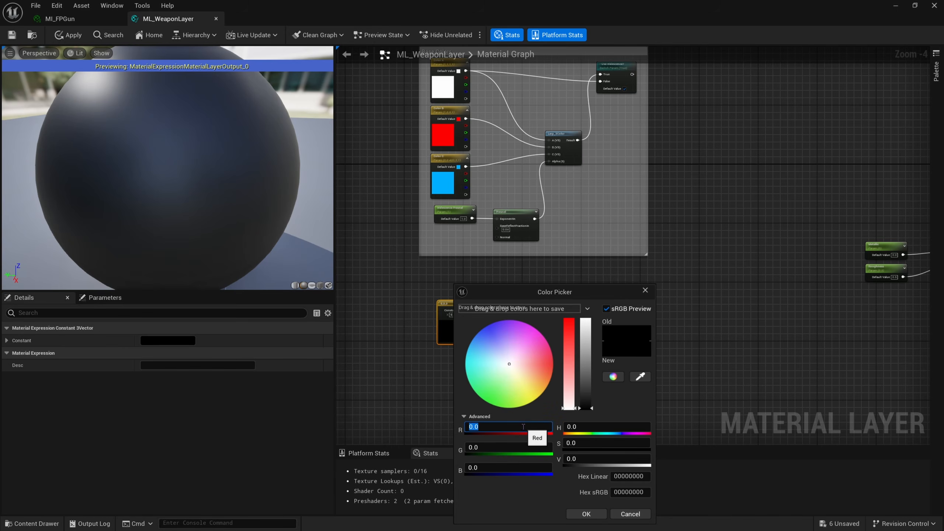
text(1)
key(Return)
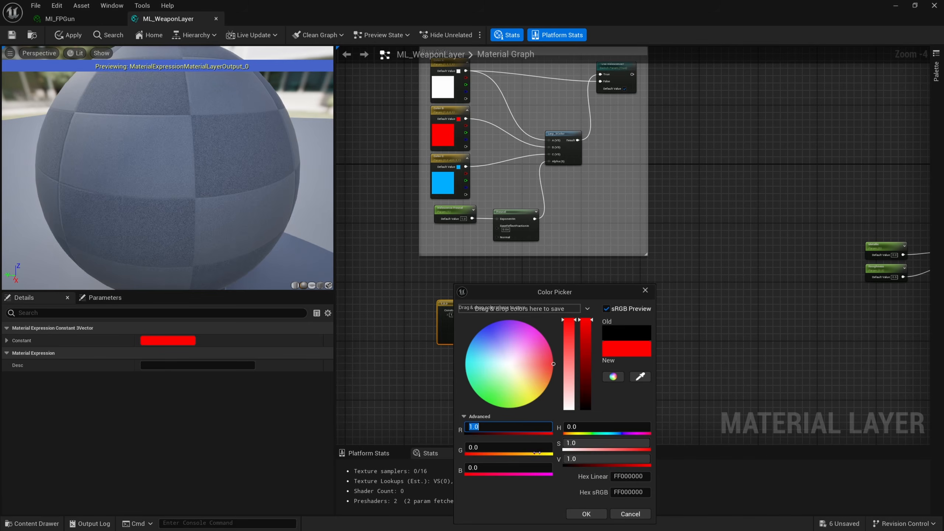
click(587, 514)
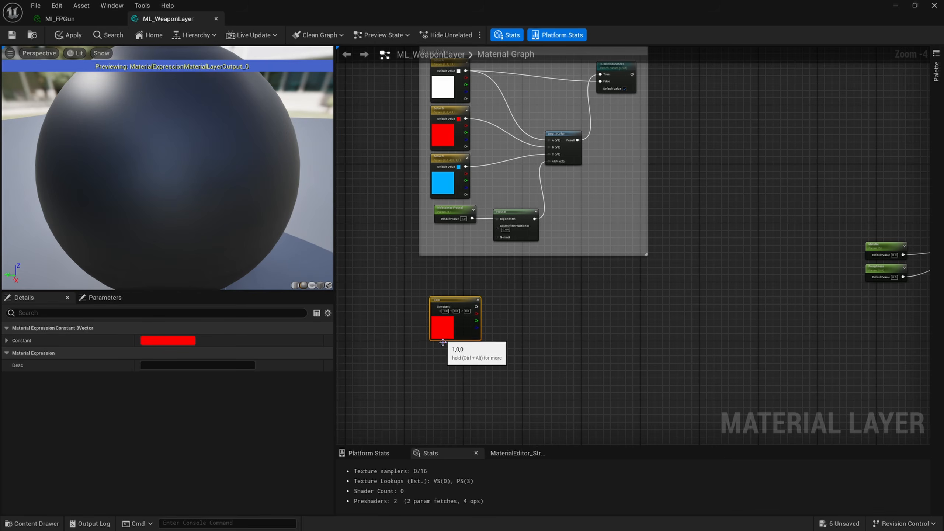
Step: Add a Desaturation node fed by the red vector constant and align it level with the constant's output
right_drag(520, 342, 499, 320)
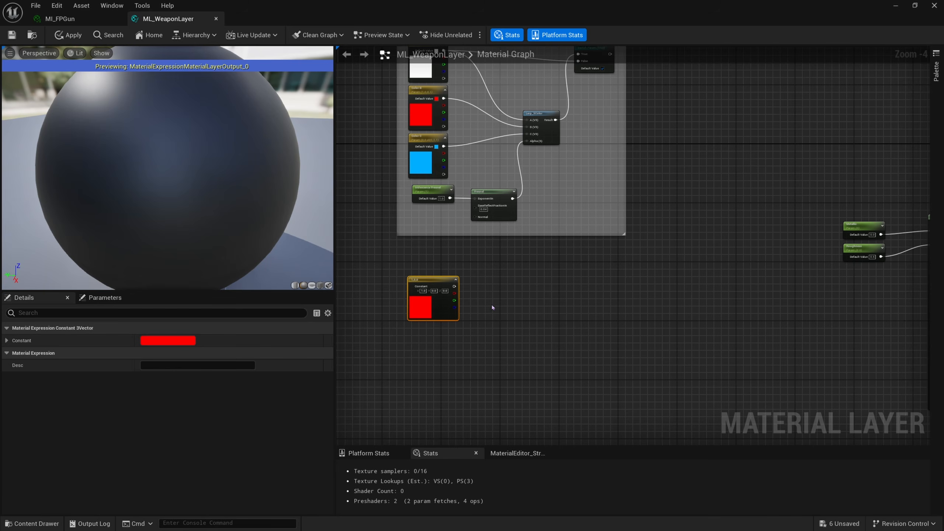
drag(454, 286, 524, 289)
text(desa)
key(Return)
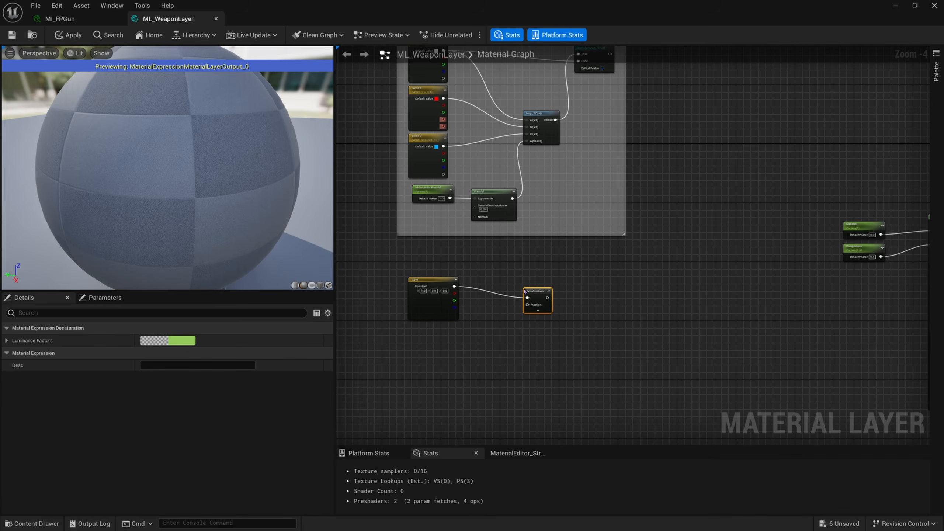
scroll(548, 292, up, 2)
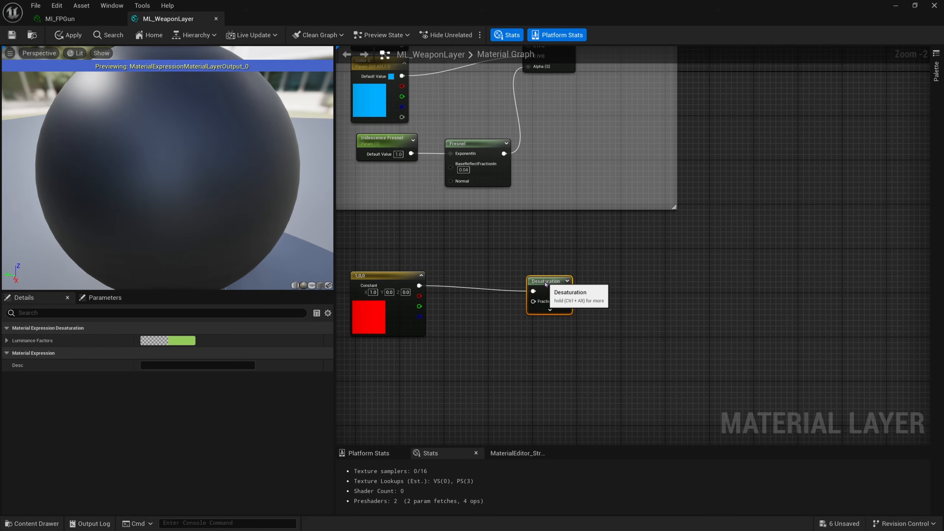
drag(548, 293, 548, 282)
right_drag(549, 281, 656, 256)
drag(656, 257, 662, 257)
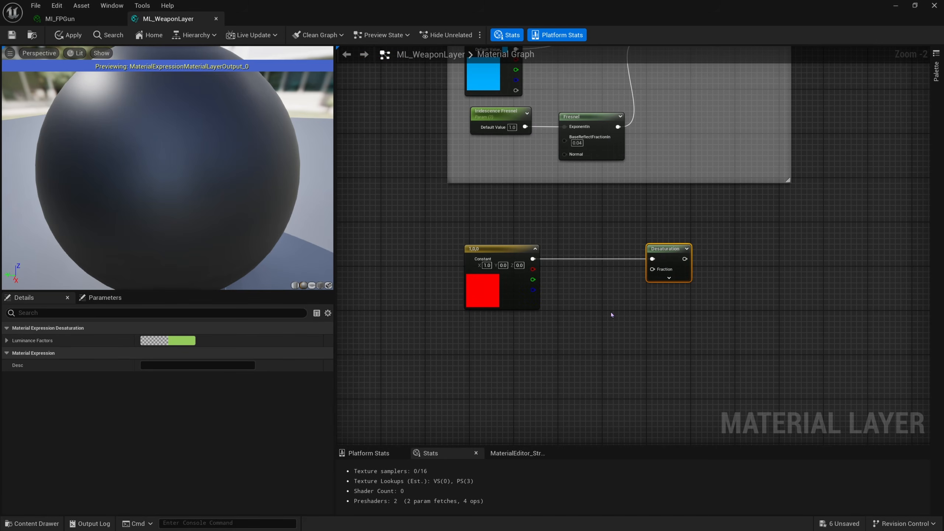
Step: Add a scalar parameter named RGB Saturation with a default value of 1 below the red vector constant
click(552, 341)
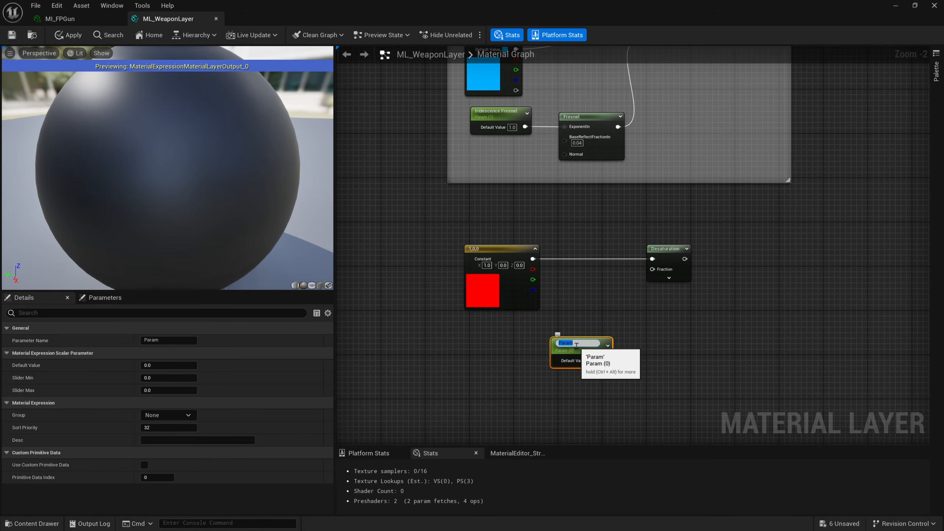
text(RGB Saturation)
key(Return)
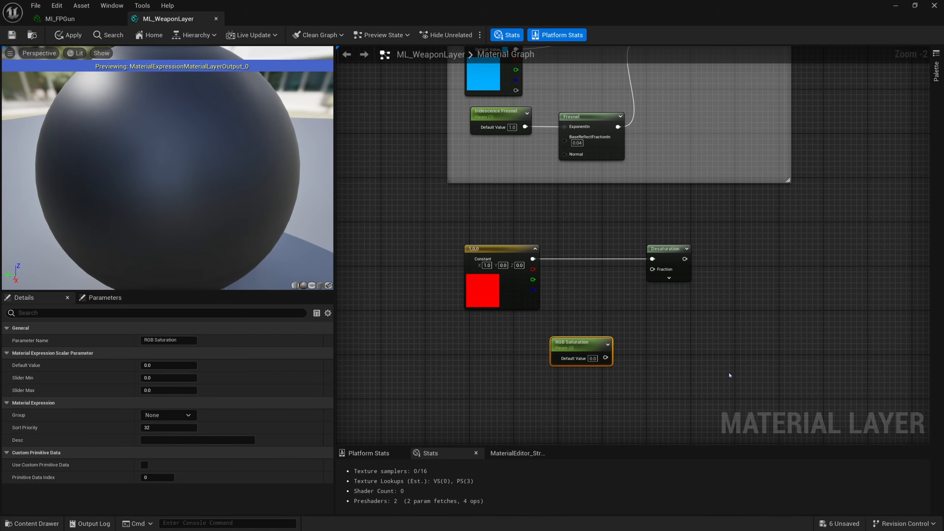
drag(600, 362, 554, 352)
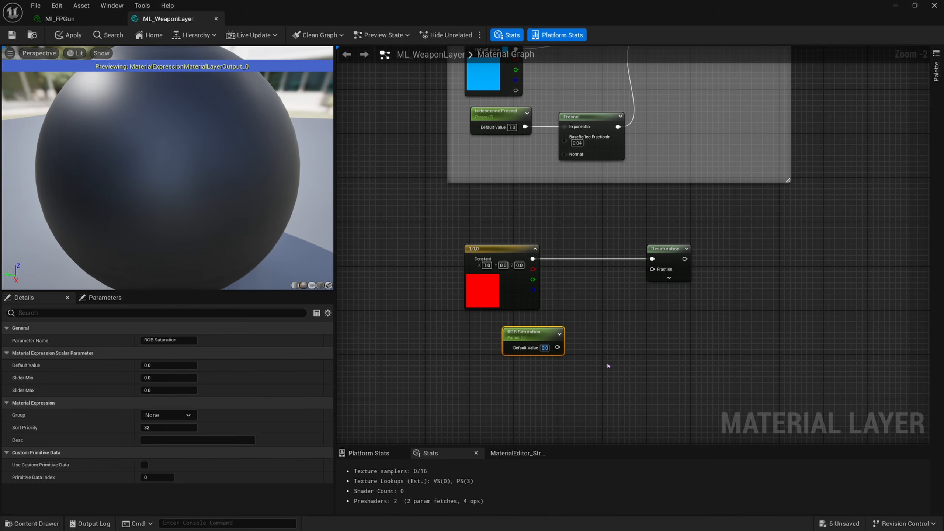
text(1)
key(Return)
drag(554, 352, 609, 333)
key(Escape)
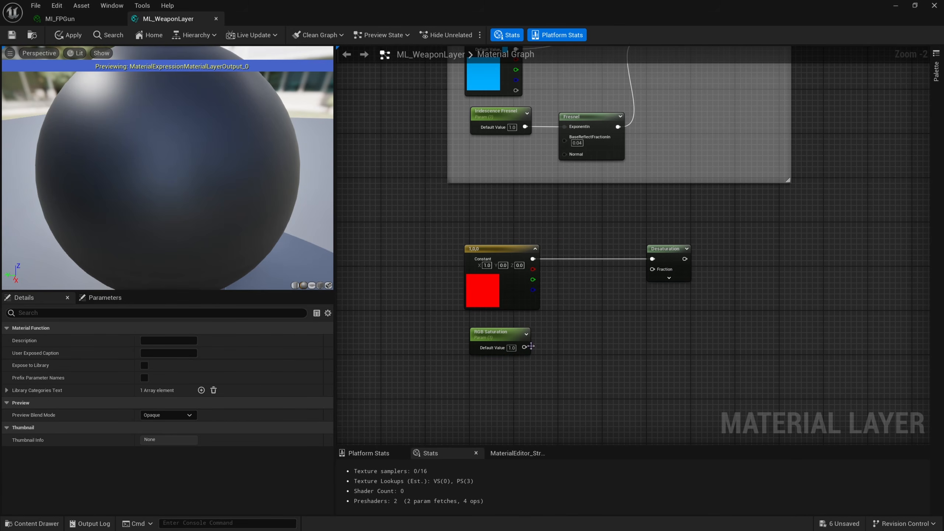
Step: Connect RGB Saturation to the Desaturation node's Fraction through a 1-x node and tidy both nodes under the constant
drag(524, 347, 653, 269)
text(1-x)
key(Return)
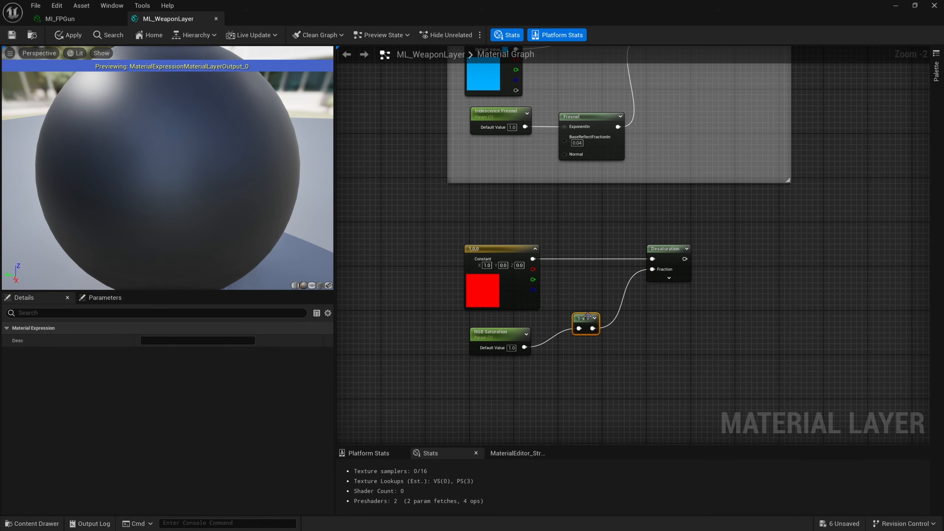
drag(584, 318, 496, 338)
click(500, 359)
click(489, 340)
click(486, 290)
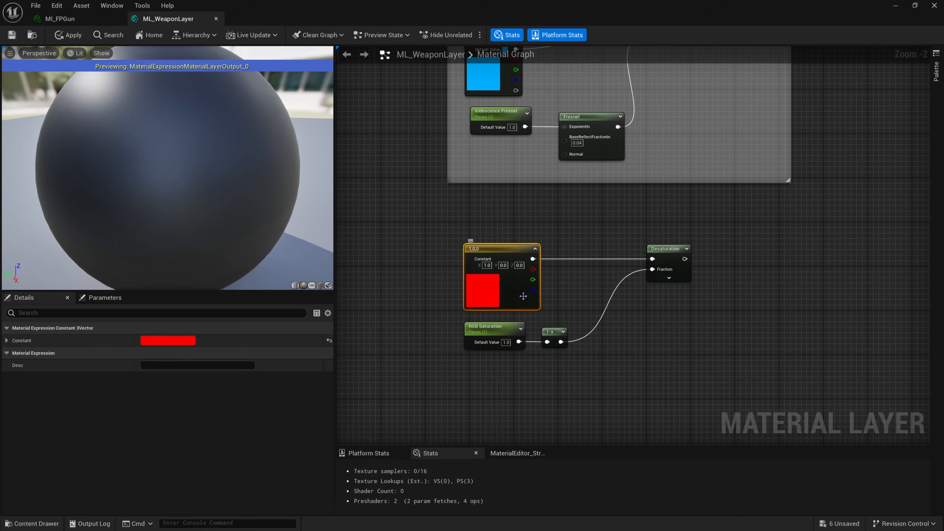
double_click(498, 309)
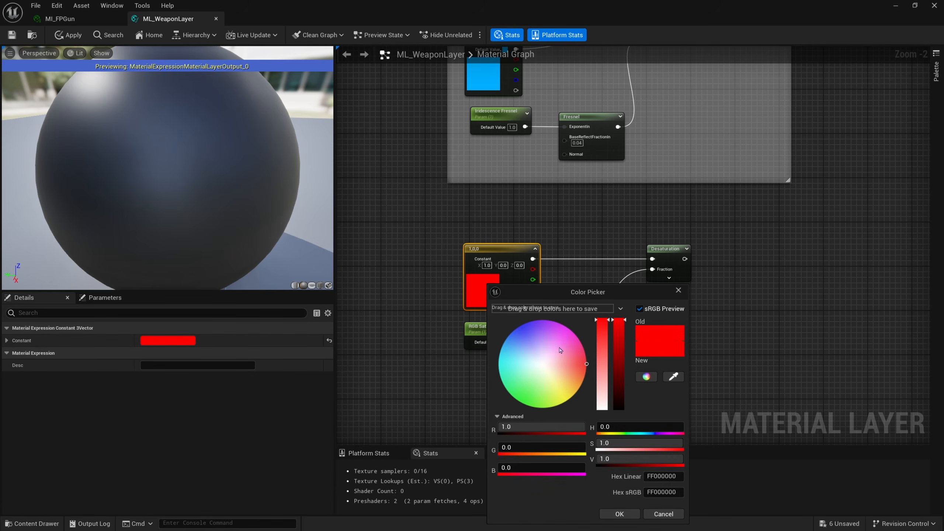
drag(442, 310, 611, 398)
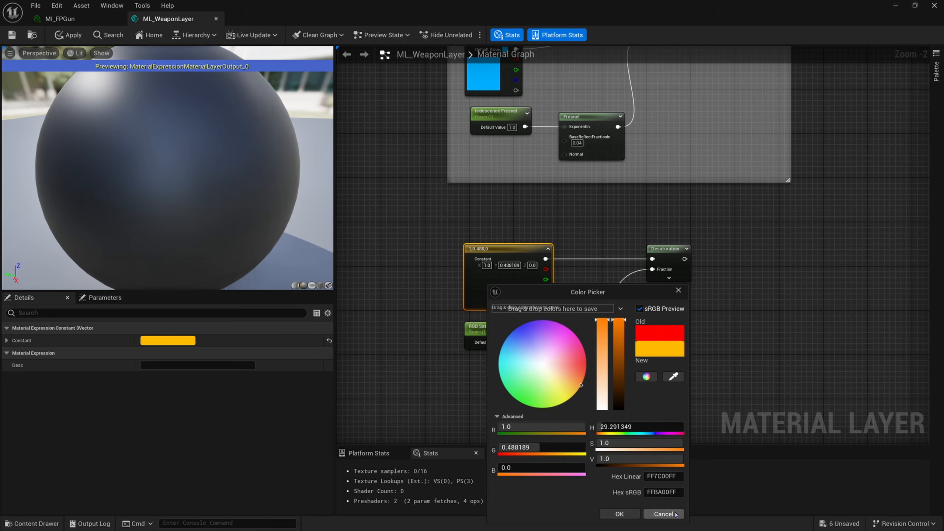
click(664, 514)
Step: Add a HueShift node below the Desaturation node and feed the Desaturation output into its Texture input
right_drag(592, 348, 566, 319)
right_drag(633, 308, 600, 267)
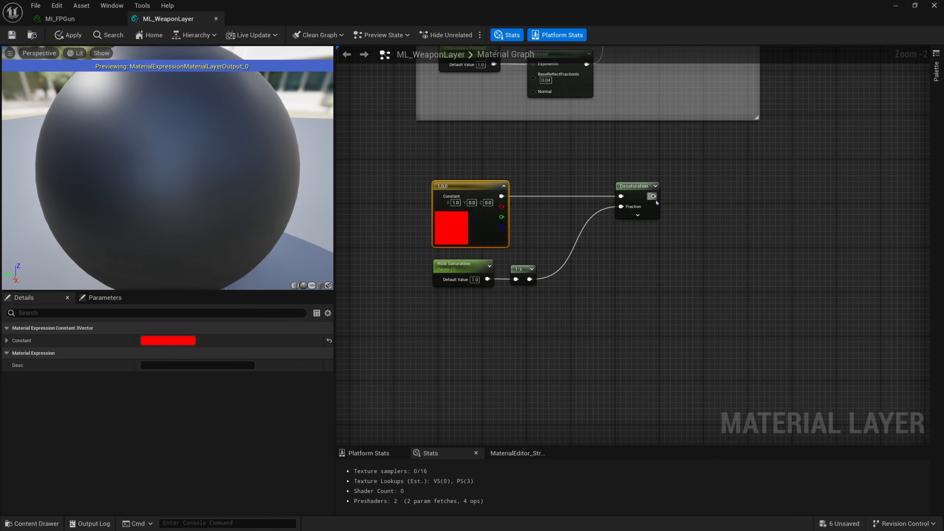
right_click(647, 268)
text(hue s)
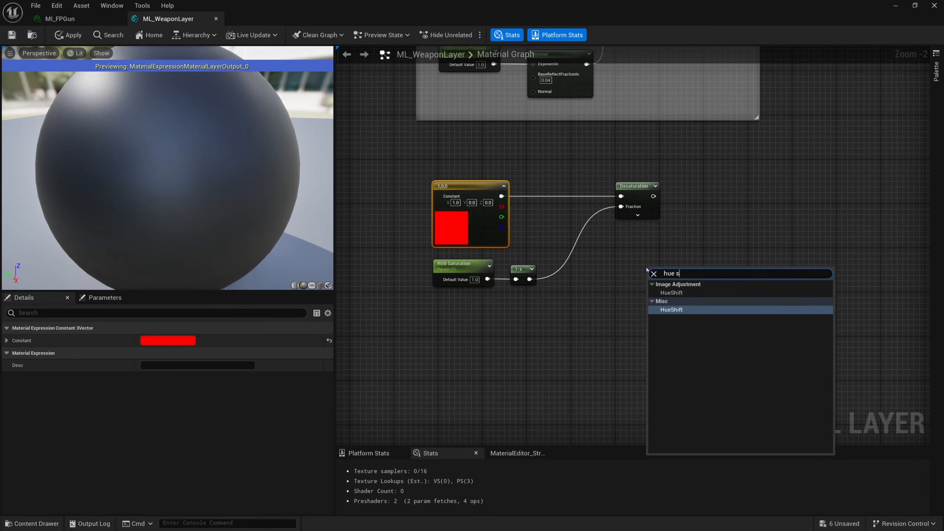
text(hift)
key(Return)
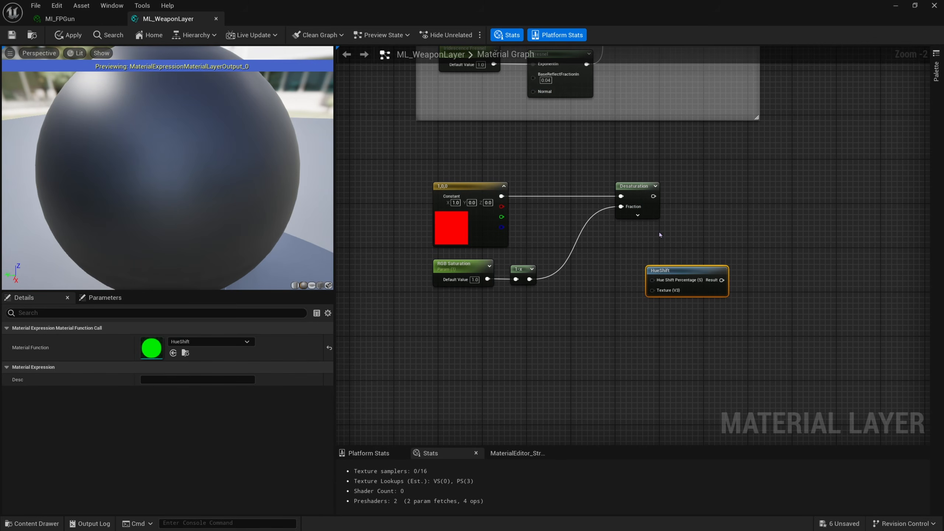
drag(654, 196, 690, 281)
Step: Add a Time node and a Multiply node below RGB Saturation, connect Time to Multiply's A input and align the two
right_drag(653, 329, 696, 302)
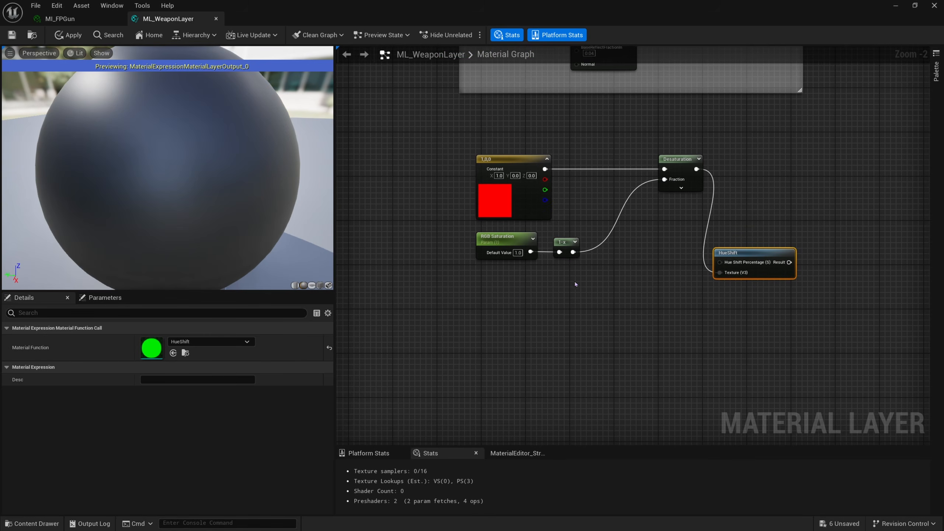
right_click(520, 295)
text(time)
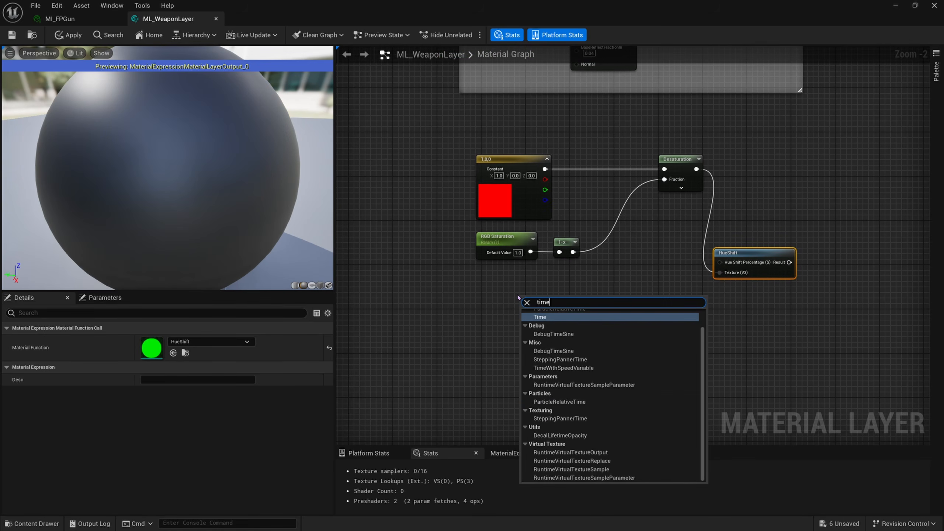
key(Return)
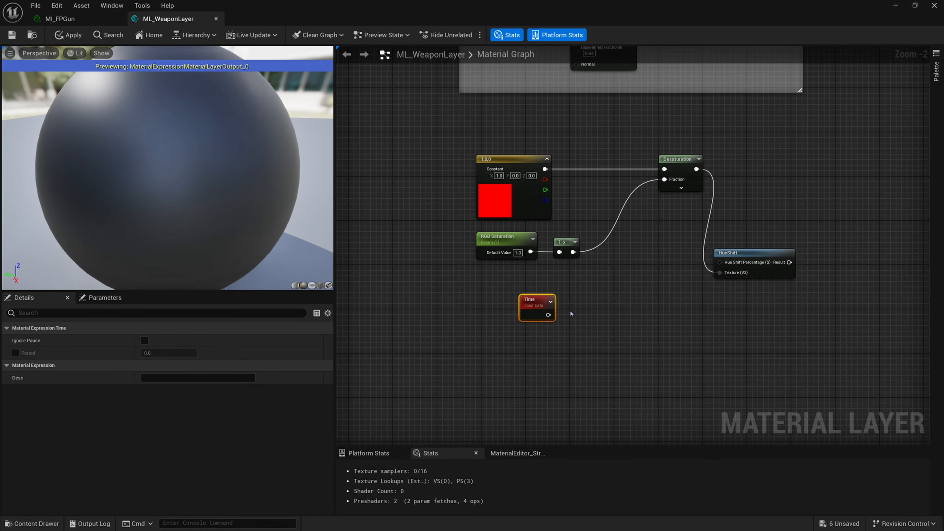
key(m)
click(601, 308)
drag(617, 315, 614, 299)
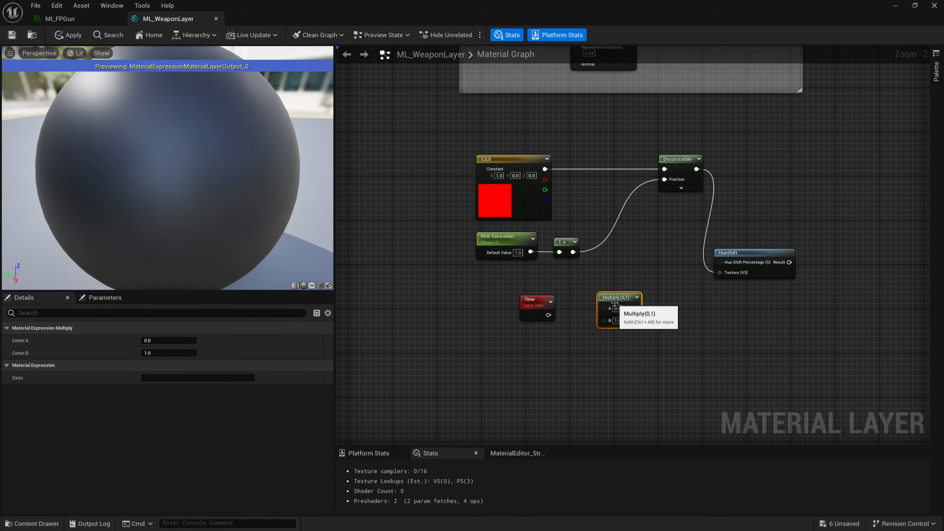
drag(549, 315, 604, 308)
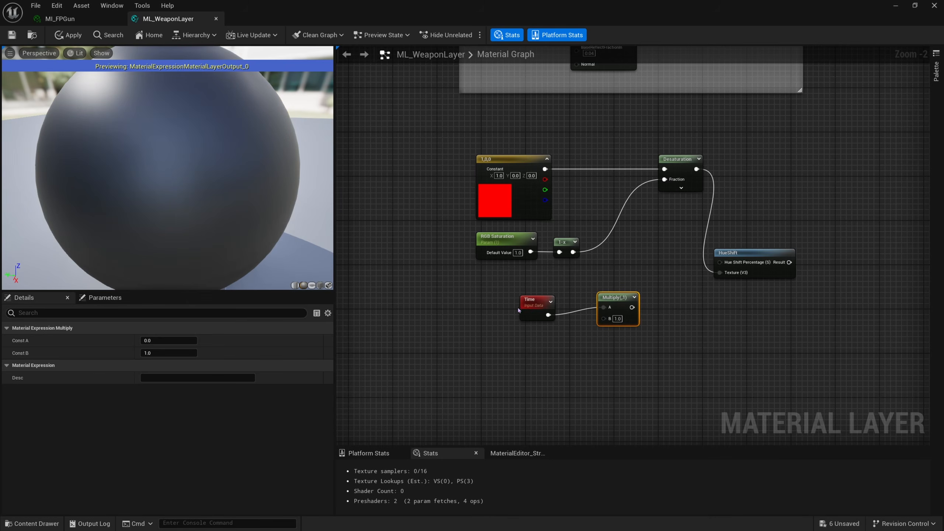
drag(531, 312, 520, 304)
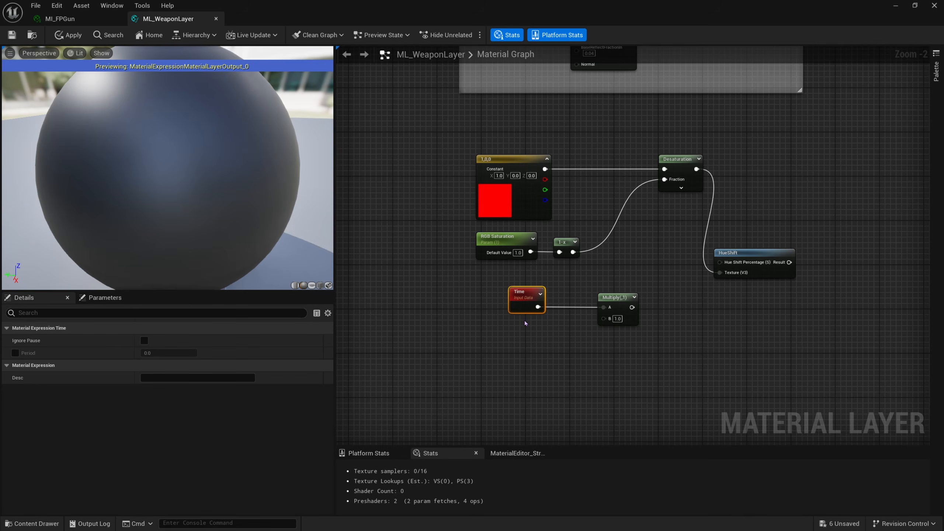
Step: Add a scalar parameter named RGB Shift Time with a default value of 0.05 below the Time node
key(s)
click(525, 324)
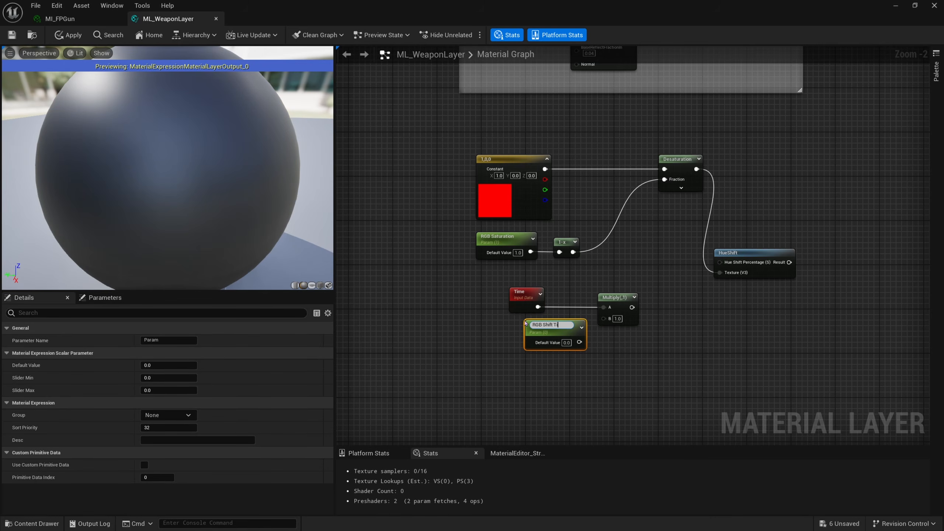
text(RGB Shift Time)
key(Return)
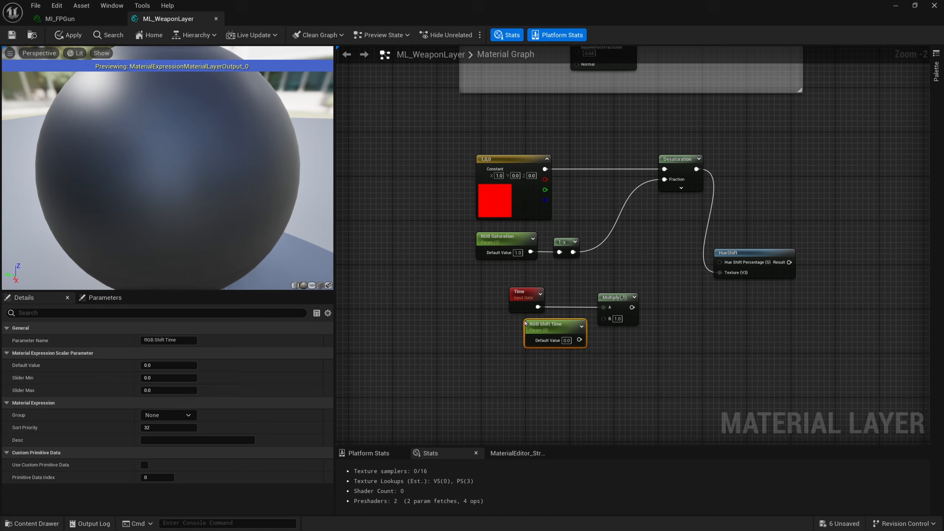
click(567, 340)
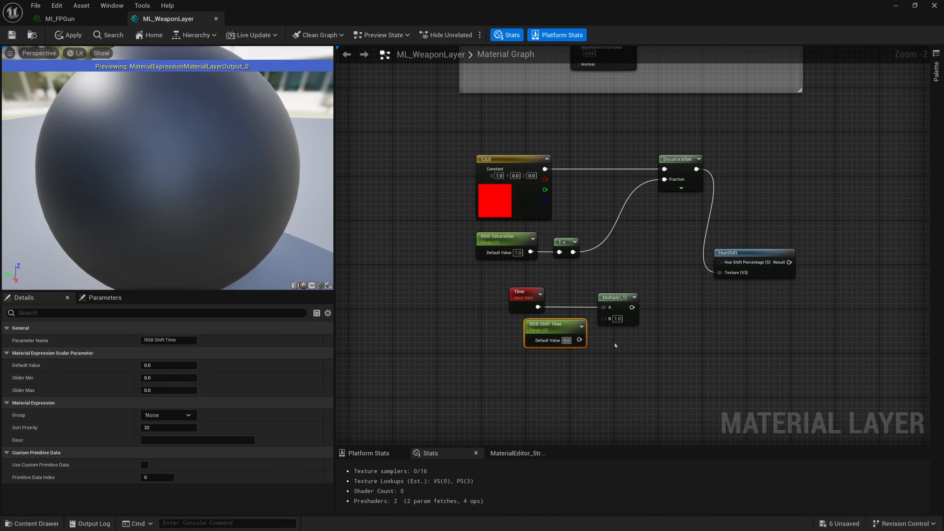
text(0.05)
key(Return)
Step: Connect RGB Shift Time to Multiply's B and Multiply to HueShift's Hue Shift Percentage, and line up these nodes under RGB Saturation
drag(582, 347, 720, 262)
drag(620, 339, 497, 290)
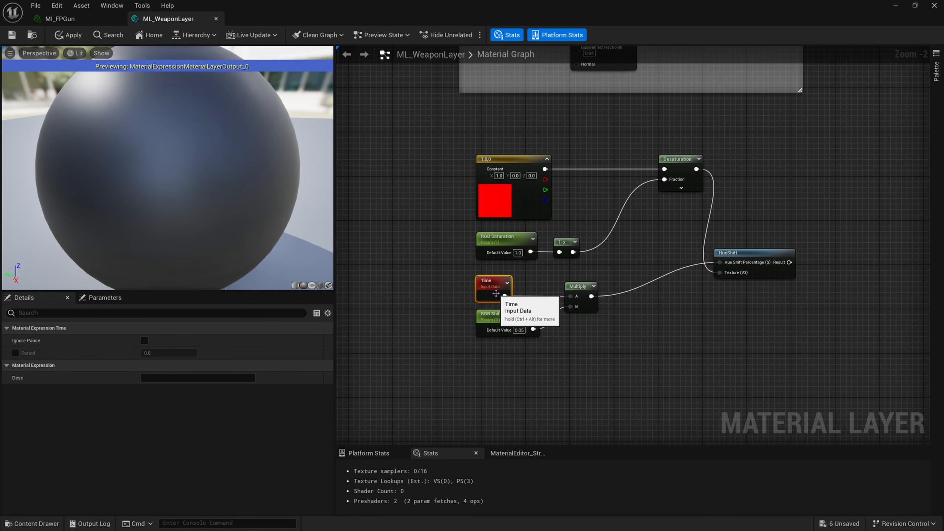
drag(586, 353, 534, 344)
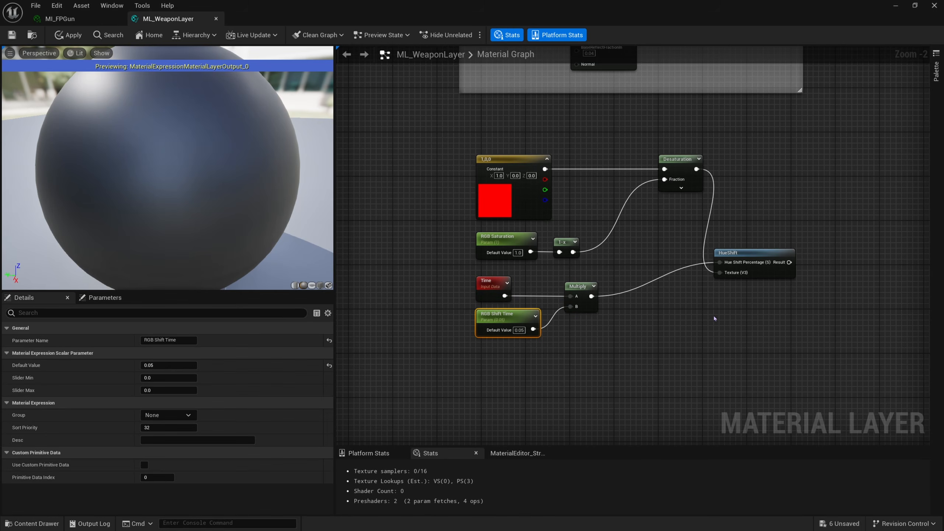
drag(754, 234, 759, 302)
drag(742, 255, 748, 290)
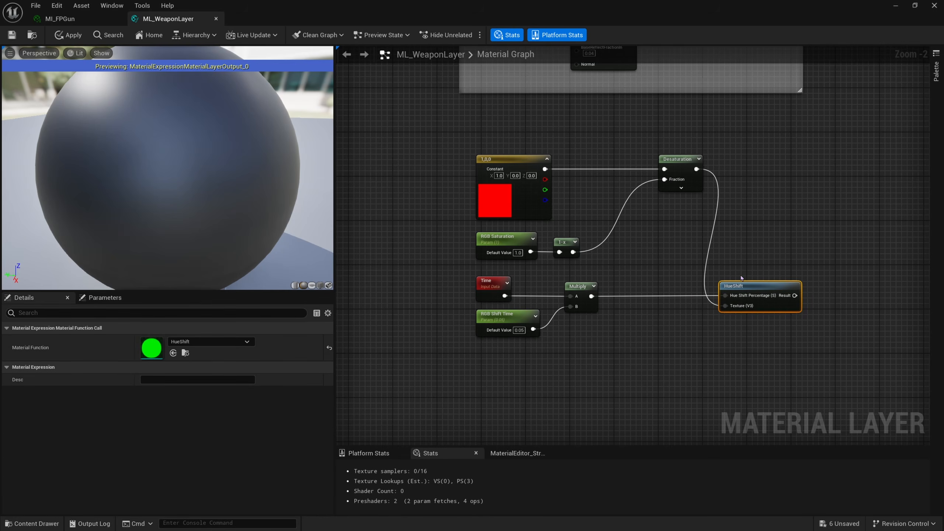
drag(522, 199, 592, 268)
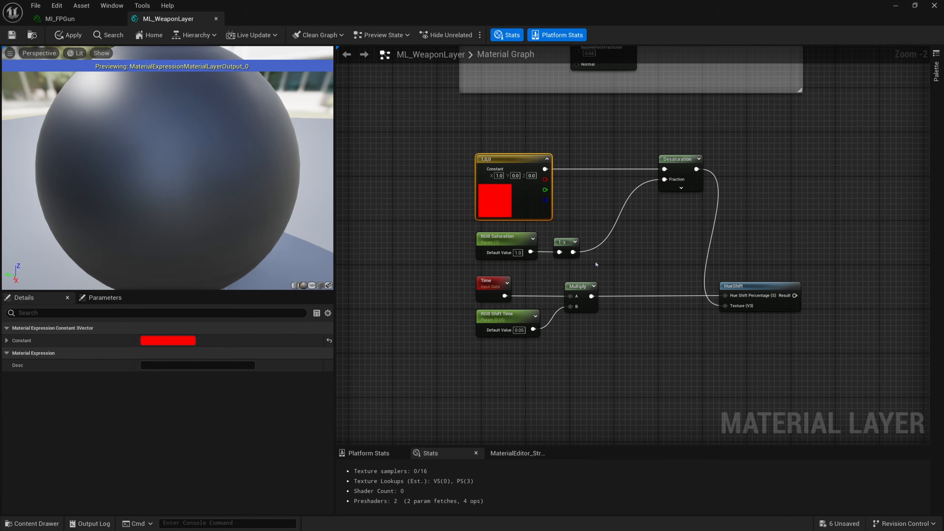
Step: Copy the Use Iridescence? switch parameter and paste the copy beside the HueShift node
right_drag(596, 264, 559, 222)
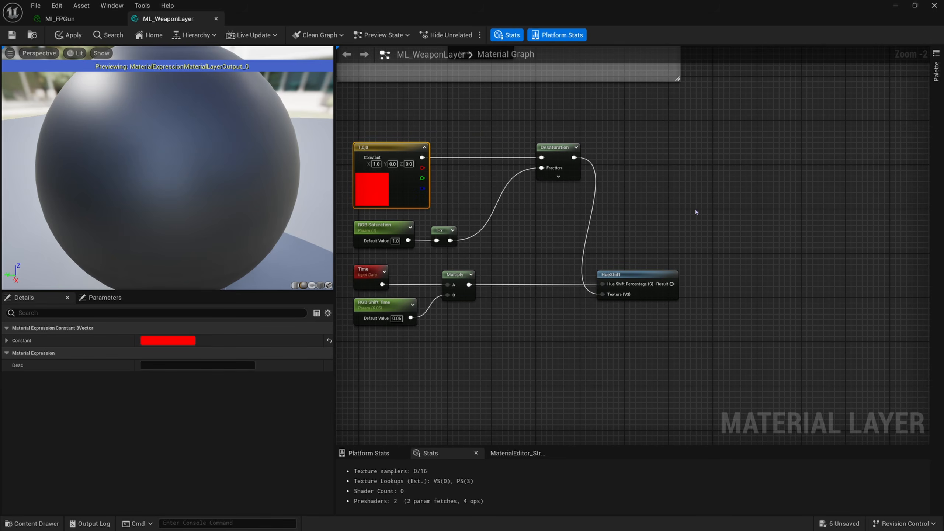
right_drag(650, 272, 589, 273)
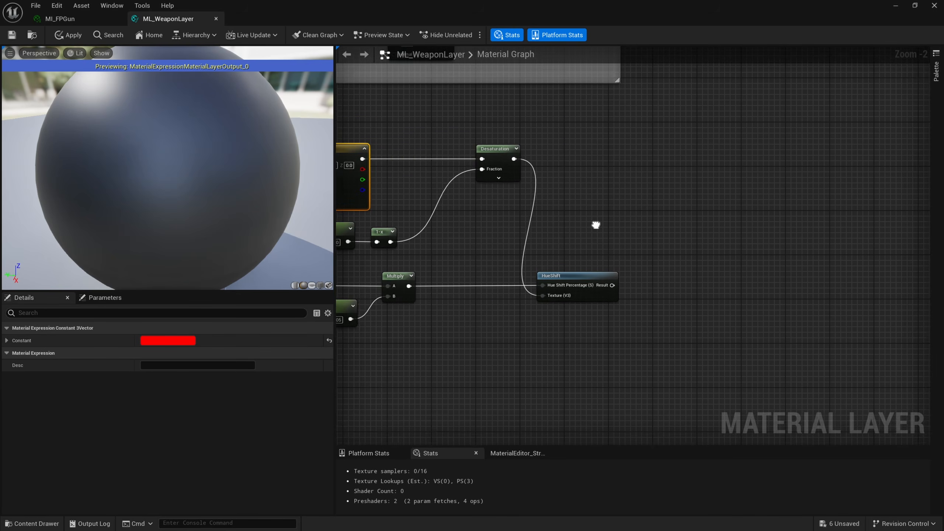
right_drag(597, 224, 603, 390)
scroll(576, 306, down, 1)
click(565, 117)
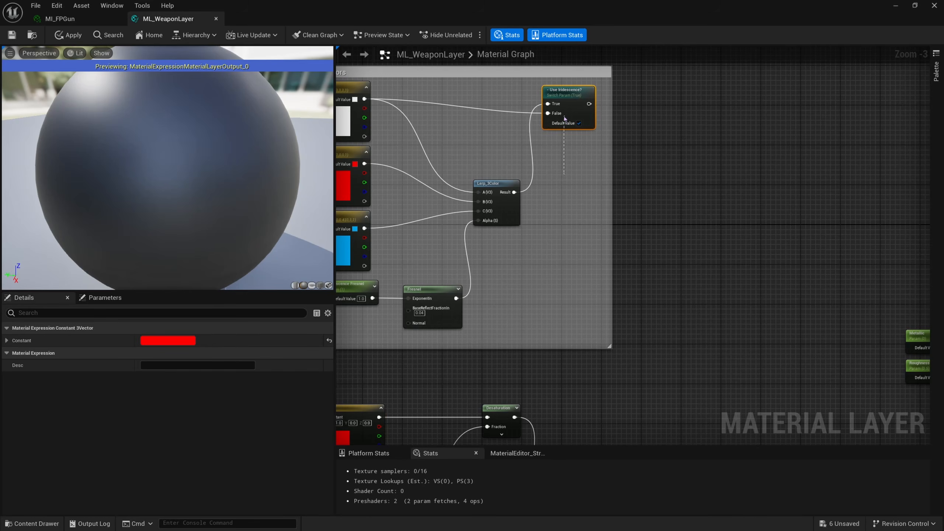
right_drag(671, 428, 641, 295)
key(ctrl+x)
key(ctrl+v)
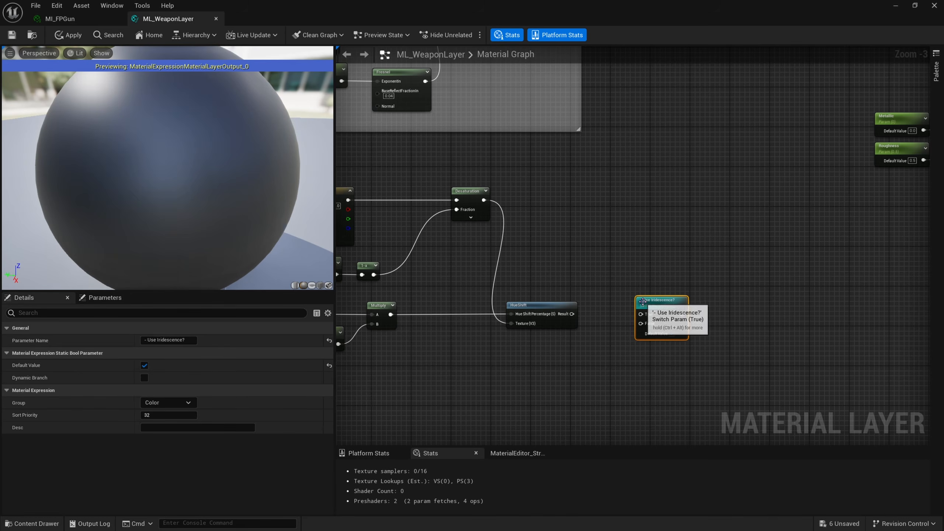
Step: Rename the pasted switch parameter as - Use RGB?
click(168, 340)
text(- Use )
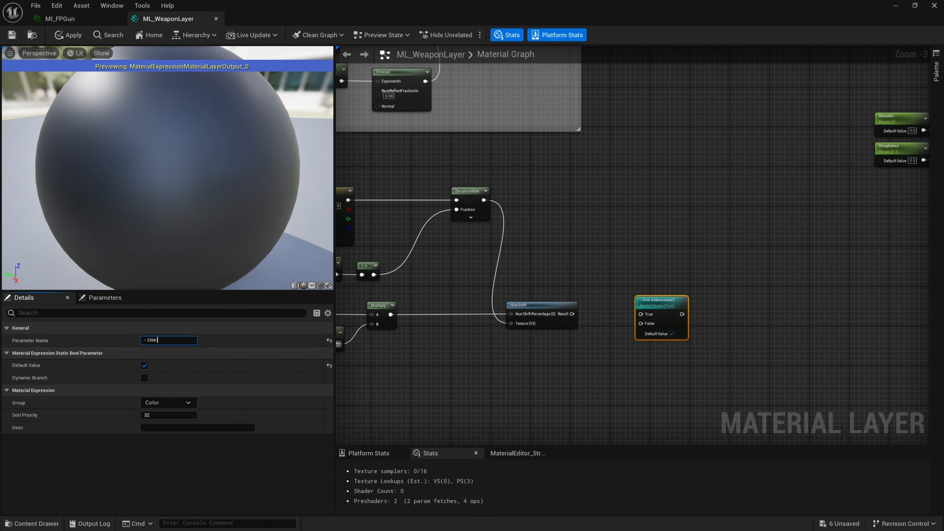
text(RGB)
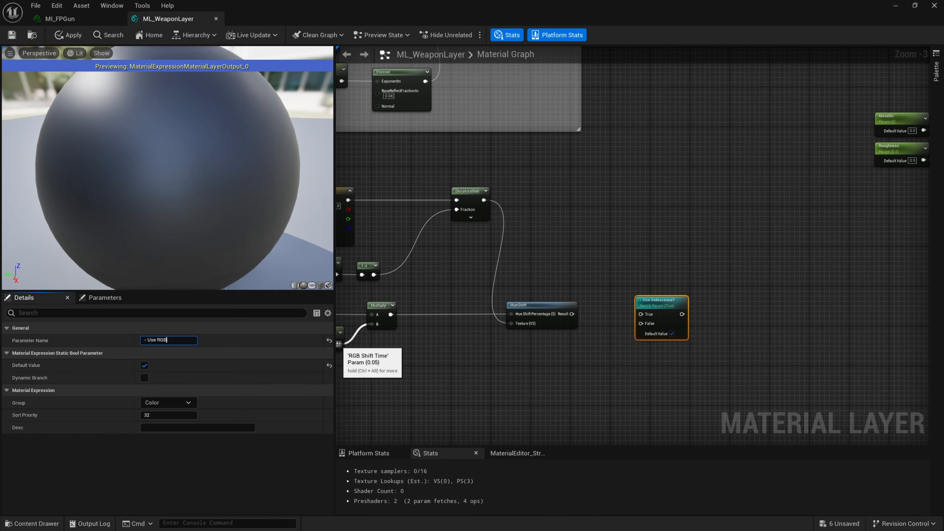
key(Return)
click(465, 335)
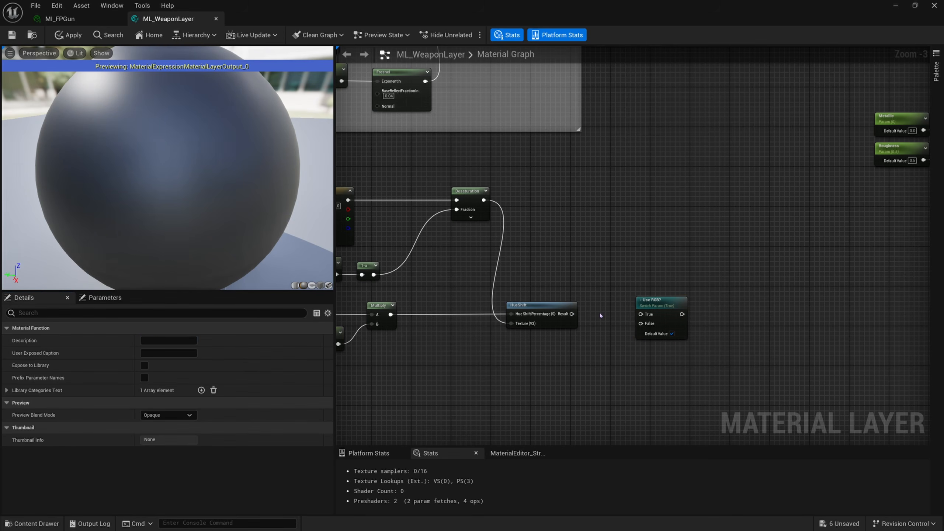
Step: Connect HueShift to Use RGB?'s True and Use Iridescence? to its False input, and turn off Use Iridescence?'s default value
drag(568, 316, 561, 178)
right_drag(609, 273, 609, 247)
click(548, 167)
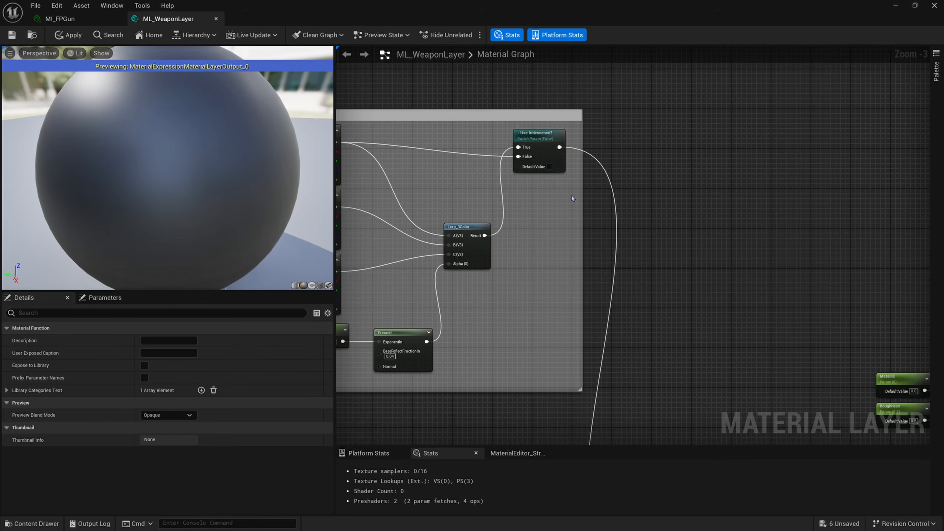
right_drag(568, 196, 623, 235)
scroll(594, 181, up, 3)
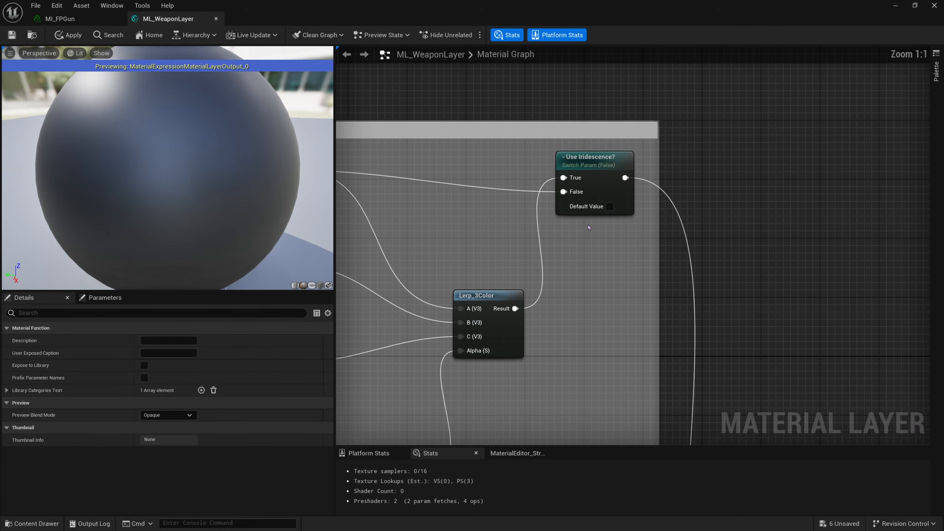
scroll(589, 146, up, 3)
click(589, 145)
scroll(615, 212, down, 2)
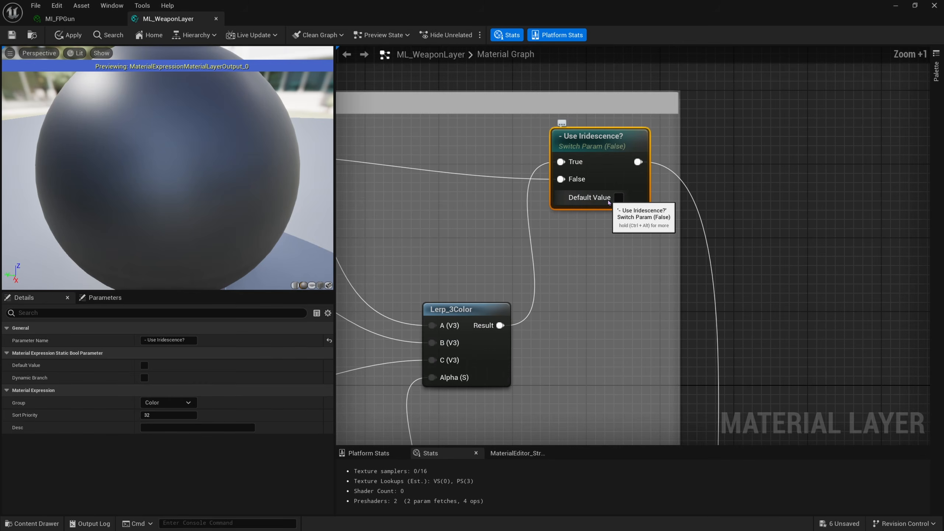
Step: Turn off the default value of the Use RGB? switch parameter
scroll(611, 275, down, 3)
right_drag(624, 336, 562, 52)
right_drag(606, 200, 605, 124)
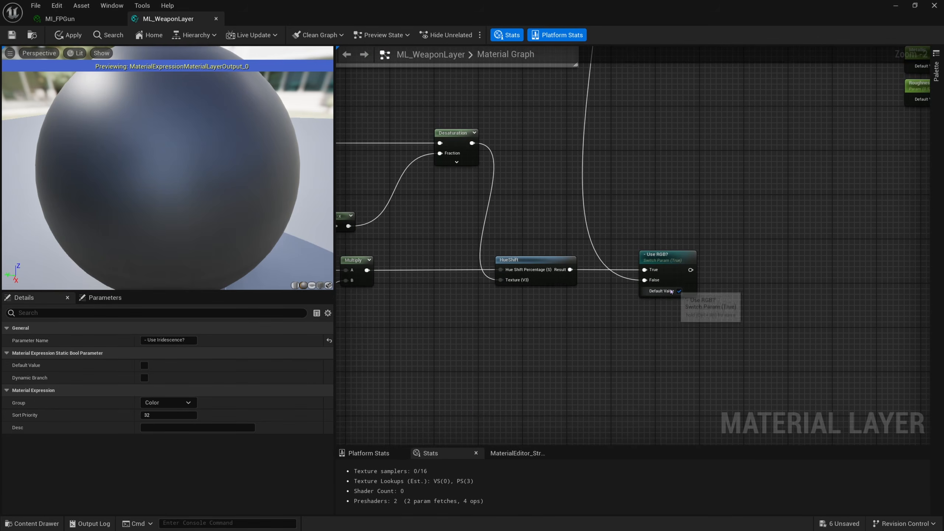
scroll(658, 299, up, 1)
scroll(640, 300, down, 3)
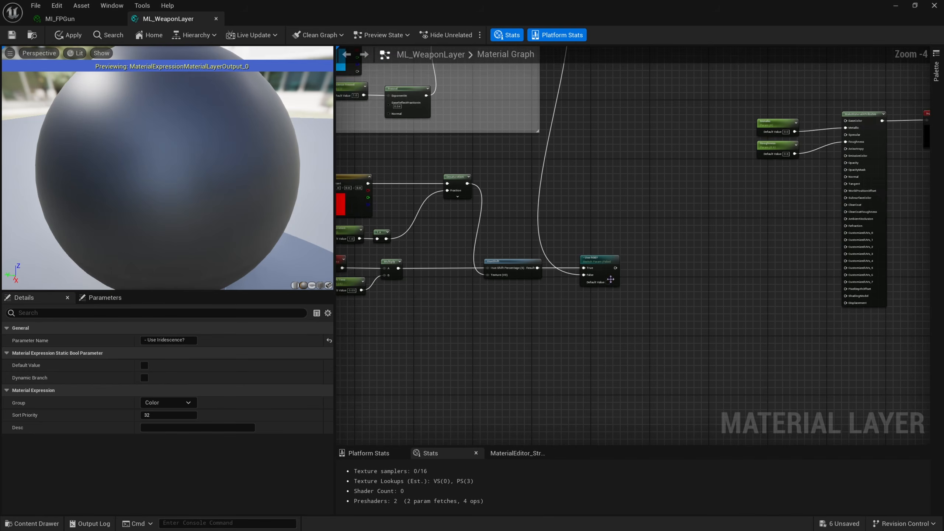
Step: Enclose the hue-shift nodes and the Use RGB? switch in a comment titled RGB Shift with Time
drag(609, 301, 410, 176)
key(c)
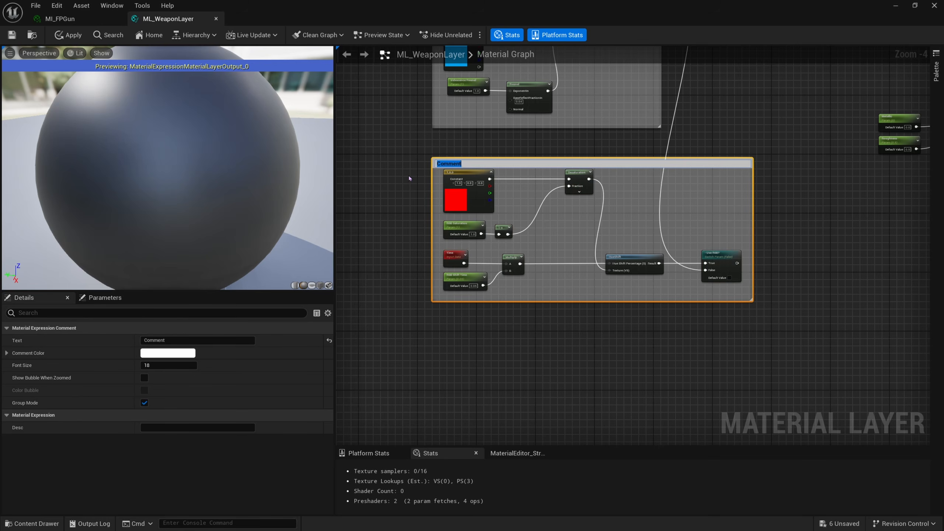
text(RGB Shift with Time)
key(Return)
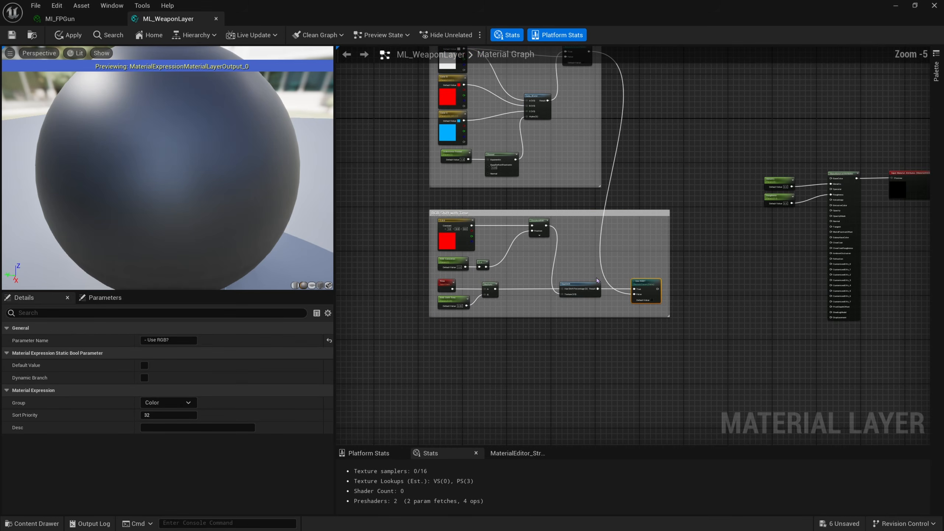
Step: Add a TextureCoordinate node below the RGB Shift with Time comment and a Multiply node beside it
right_drag(598, 280, 560, 255)
right_drag(624, 305, 684, 314)
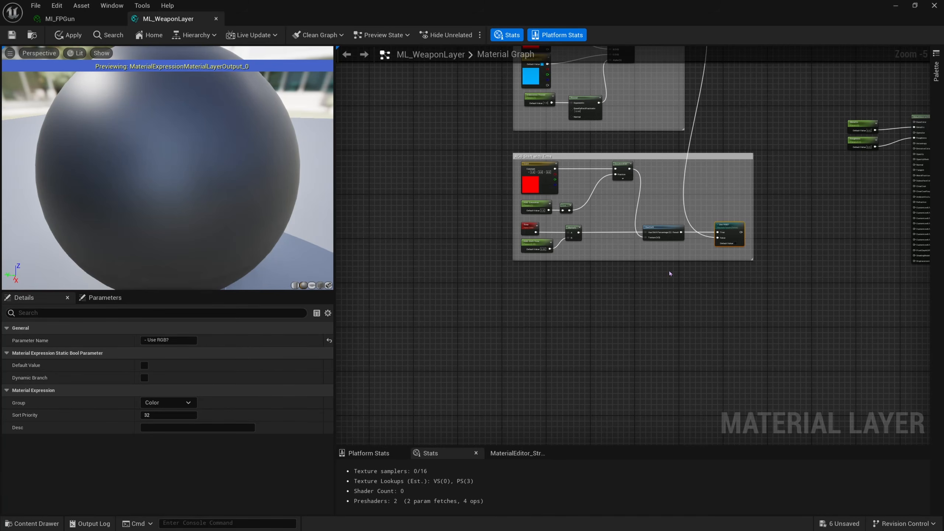
right_click(528, 300)
text(text)
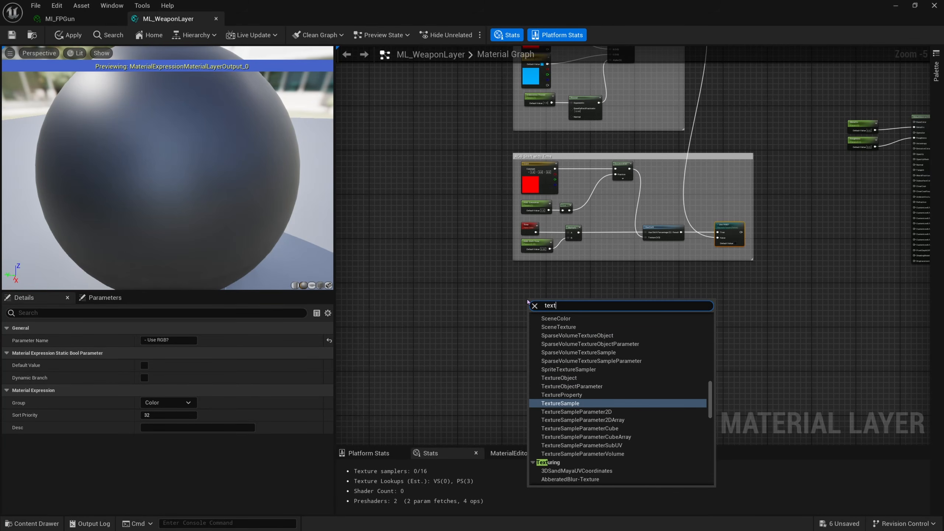
text(ure c)
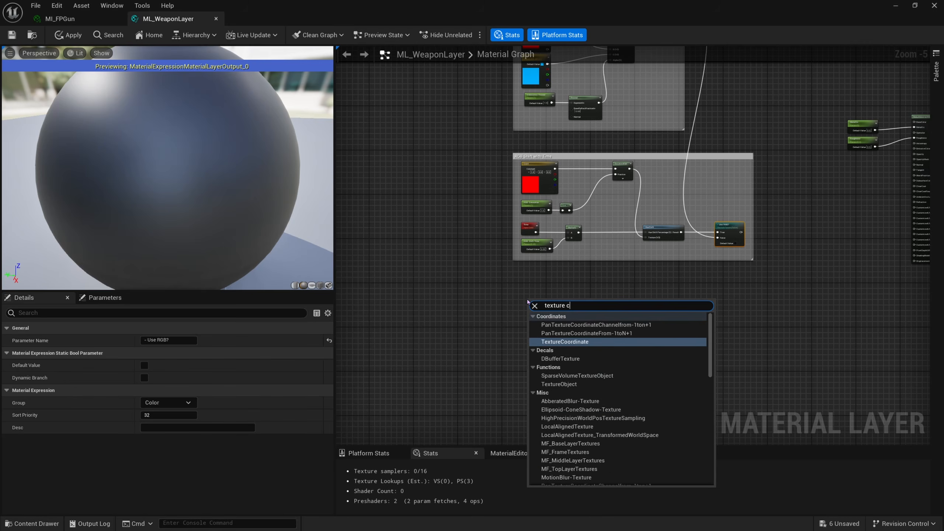
key(Return)
scroll(550, 283, up, 2)
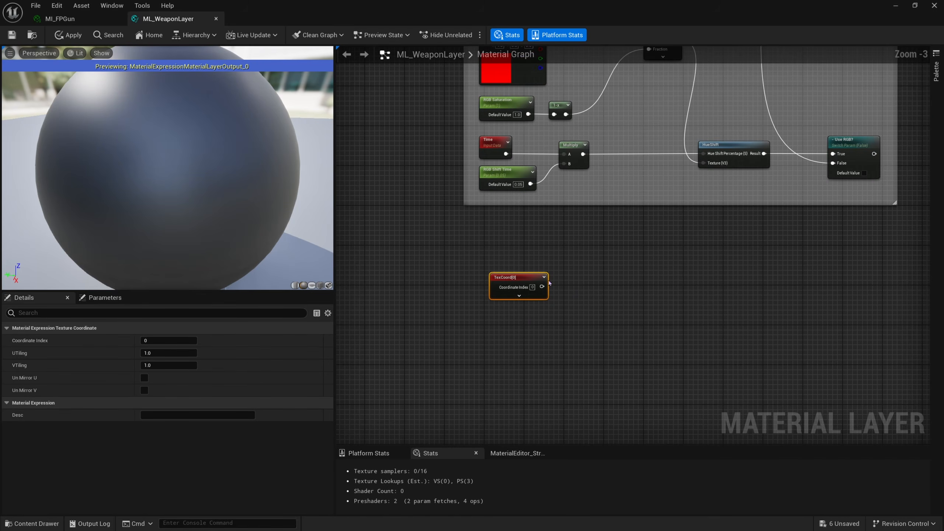
drag(535, 278, 583, 271)
key(m)
click(546, 272)
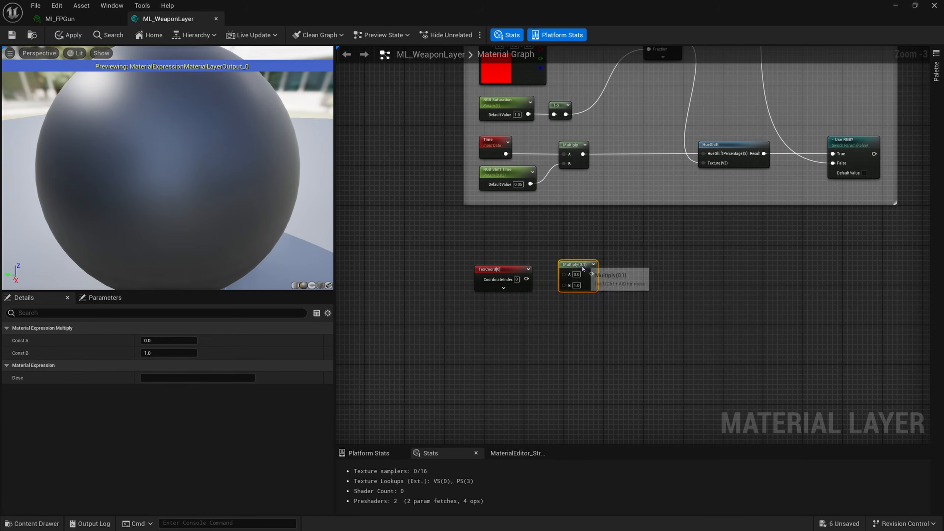
Step: Add a scalar parameter named Base Scale below the TextureCoordinate node
key(s)
click(481, 322)
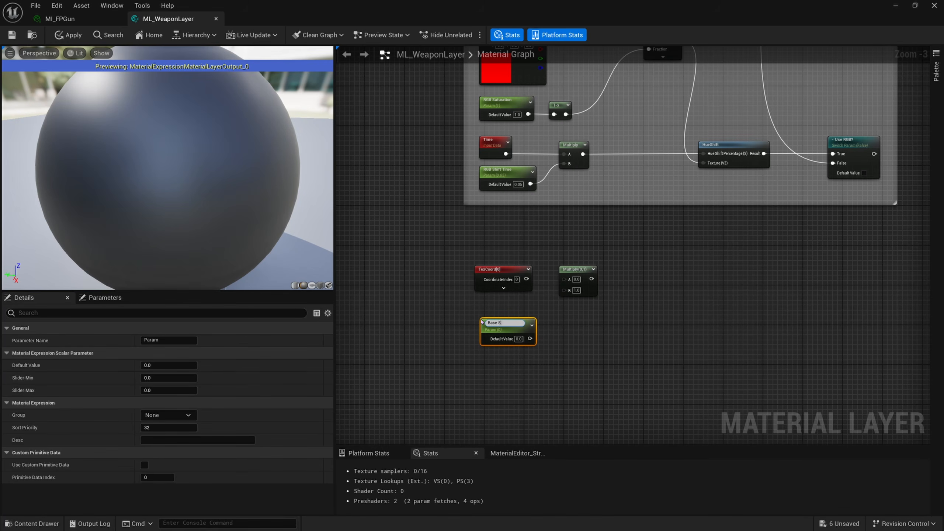
text(Base Scale)
key(Return)
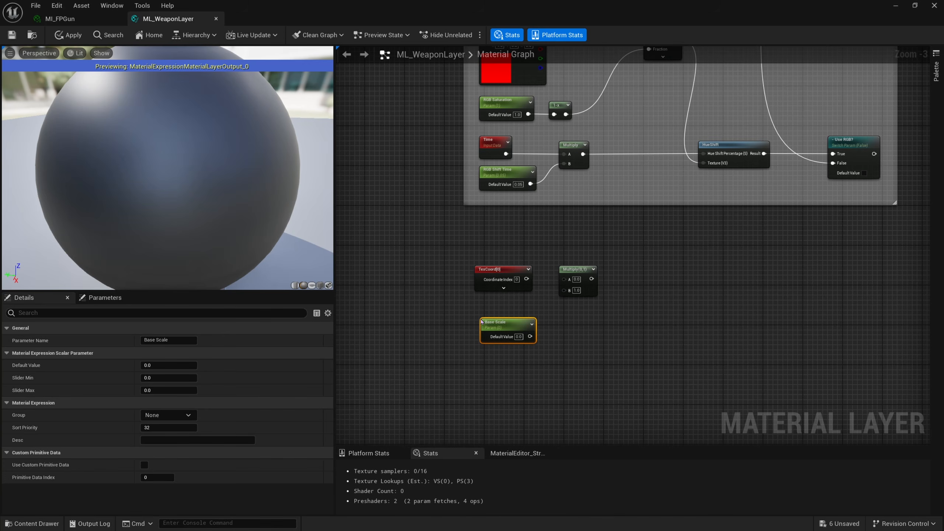
Step: Set Base Scale's default value to 1 and connect TexCoord and Base Scale to the Multiply's A and B inputs
drag(481, 322, 506, 269)
text(1)
drag(571, 256, 495, 328)
right_drag(641, 318, 603, 319)
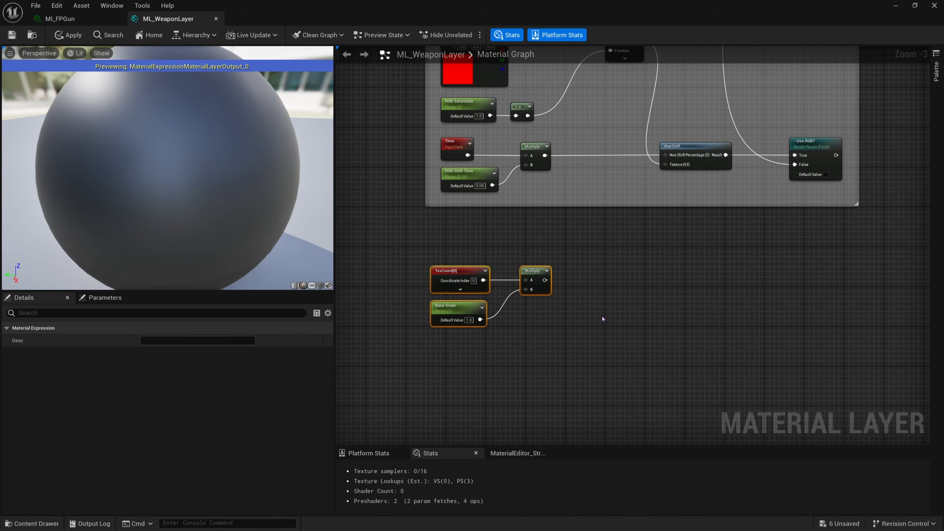
Step: Add a Panner node, connect the Multiply output to its Coordinate input, and tidy the source nodes
right_click(596, 268)
text(panner)
key(Return)
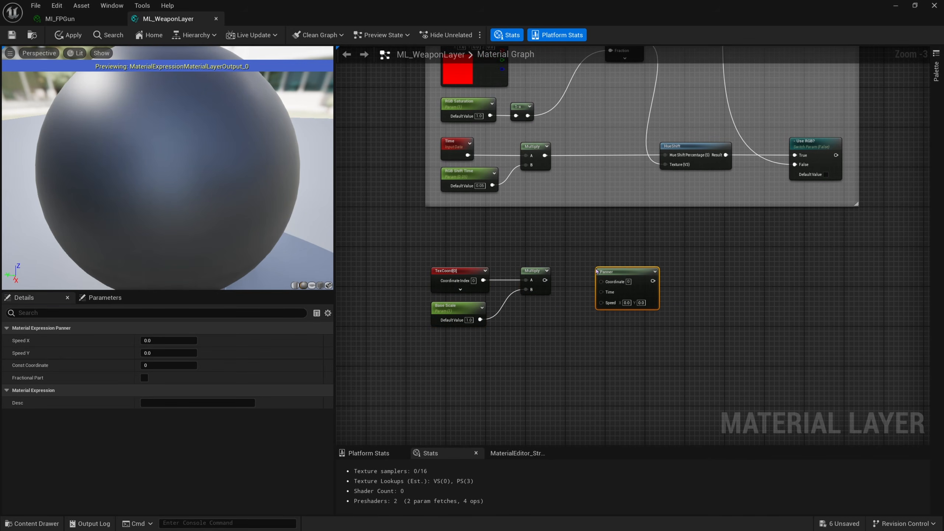
drag(545, 280, 602, 280)
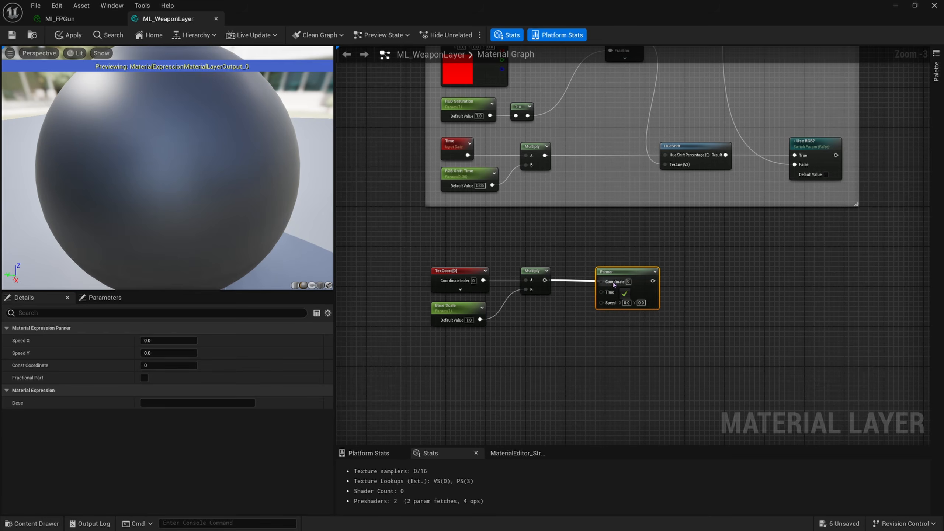
drag(424, 247, 549, 343)
drag(469, 241, 443, 285)
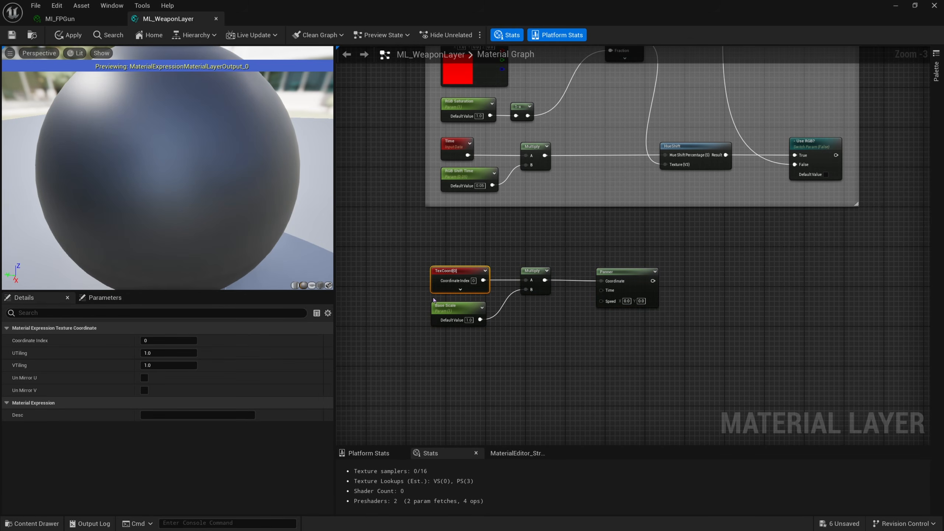
drag(414, 316, 528, 345)
right_drag(605, 337, 583, 326)
scroll(602, 312, up, 1)
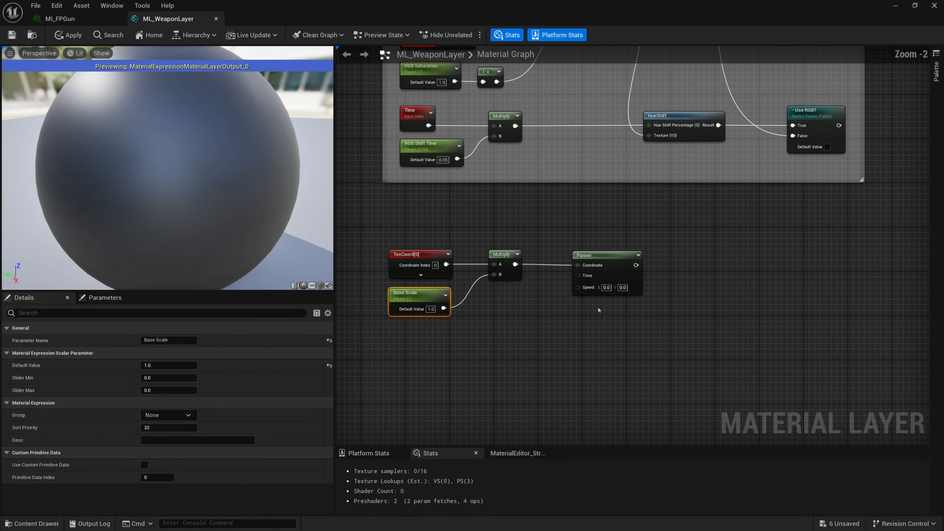
Step: Add a scalar parameter named Speed X below the Base Scale parameter
right_drag(579, 294, 594, 263)
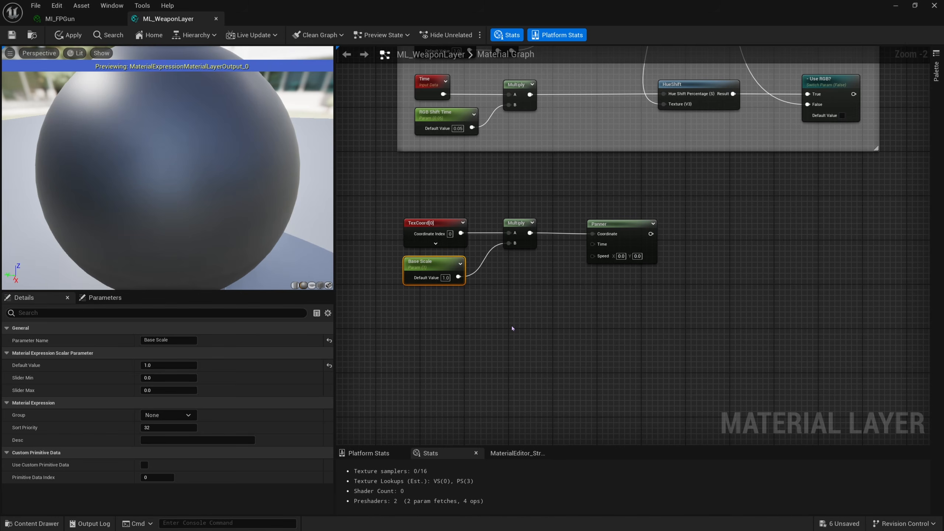
right_drag(477, 316, 512, 314)
click(476, 313)
text(Speed X)
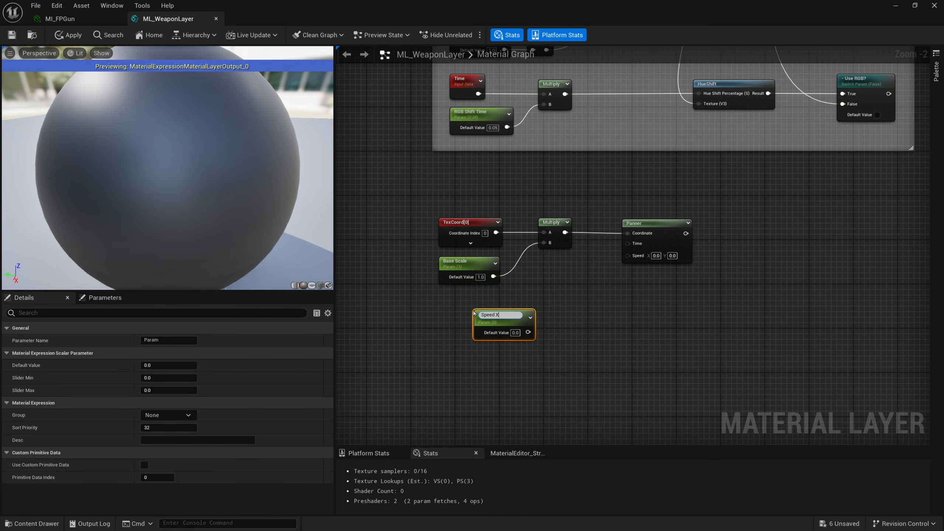
key(Return)
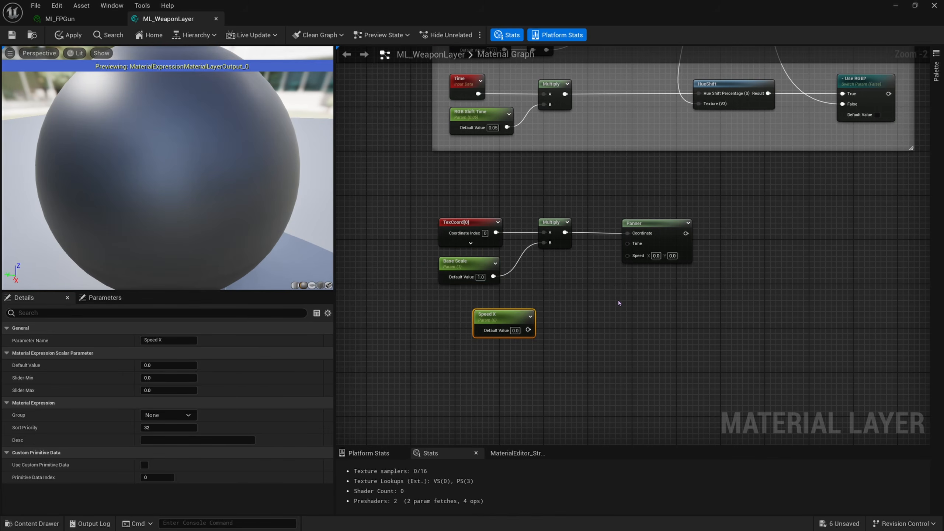
Step: Duplicate Speed X, rename the copy Speed Y, and place both speed parameters directly beneath Base Scale
key(ctrl+d)
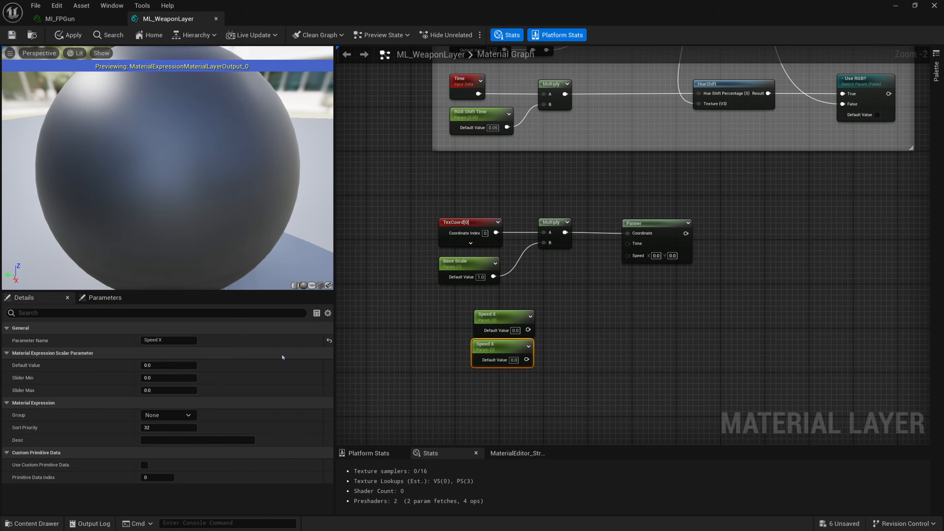
double_click(159, 340)
text(Y)
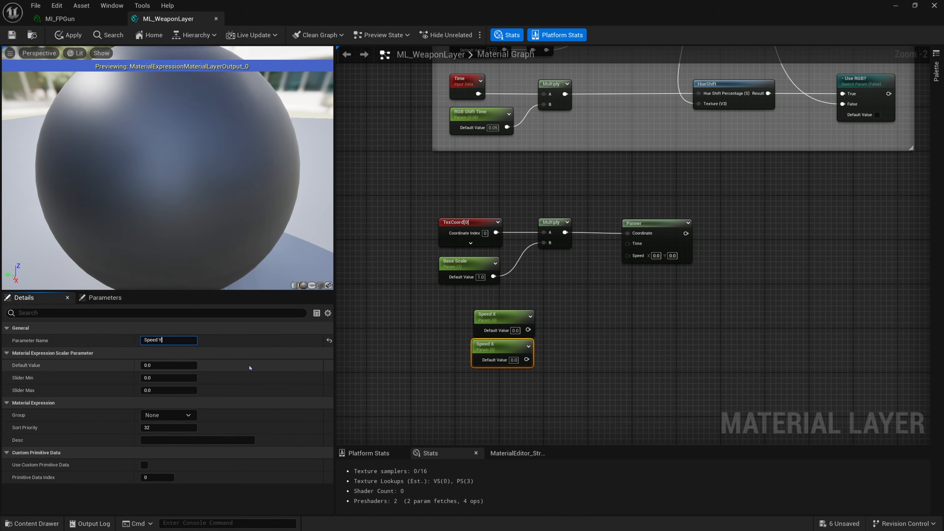
key(Return)
shift+click(487, 326)
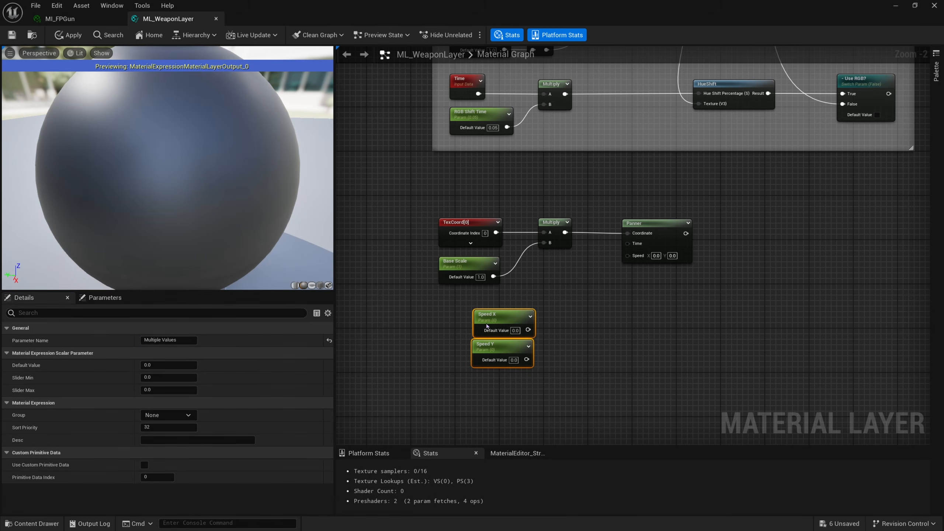
drag(487, 326, 452, 317)
click(513, 326)
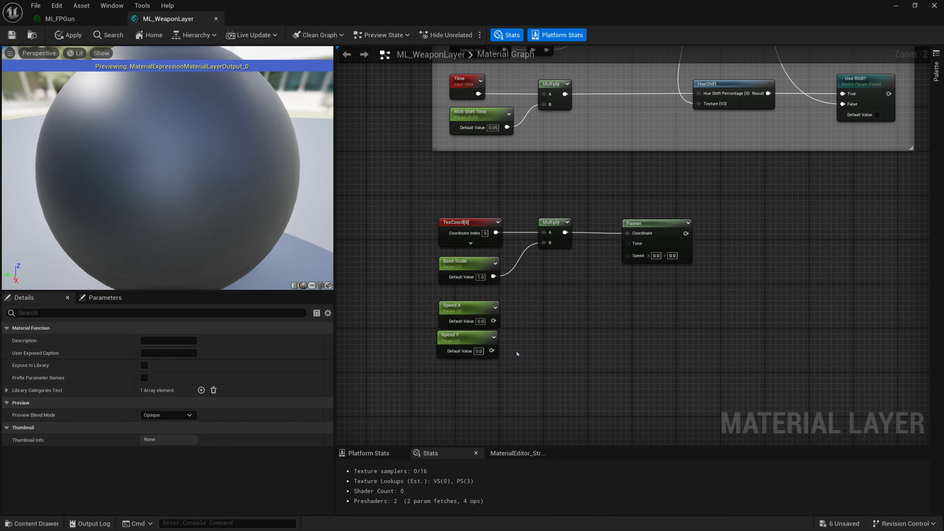
Step: Try to connect both Speed X and Speed Y directly to the Panner's Speed input
scroll(494, 344, up, 1)
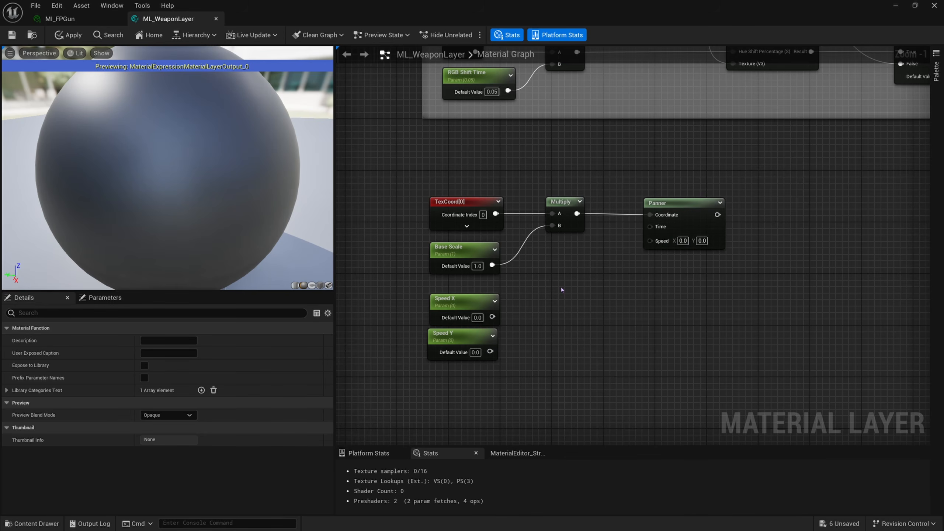
drag(492, 317, 648, 246)
drag(490, 352, 650, 238)
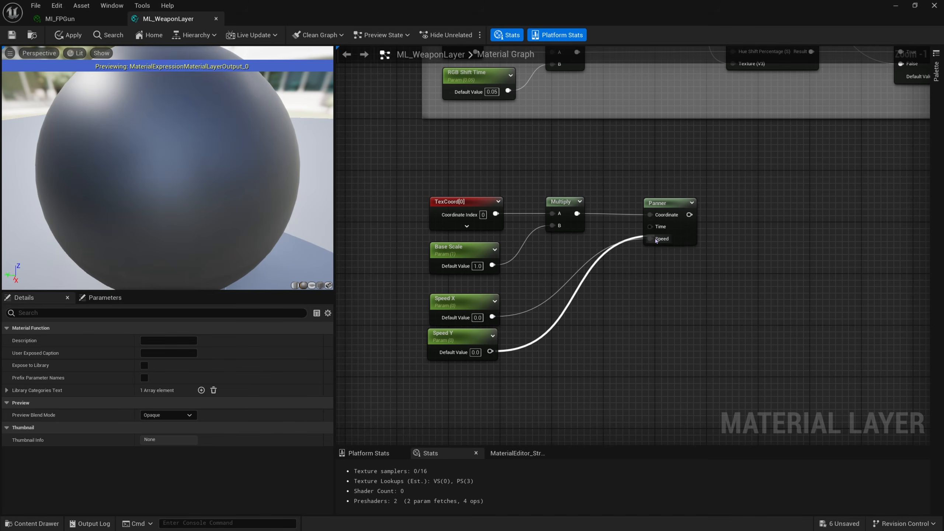
key(ctrl+z)
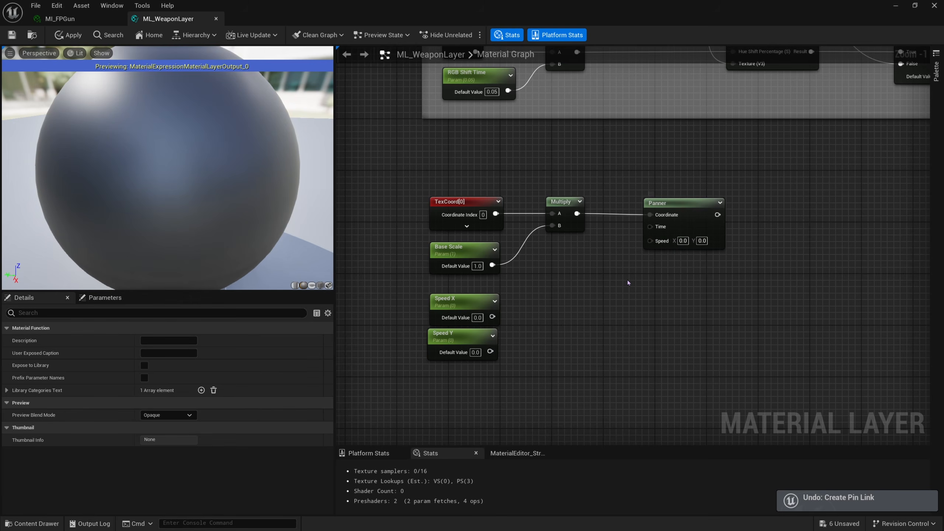
Step: Add an AppendVector node, feed Speed X into A and Speed Y into B, and connect its output to the Panner's Speed
right_click(582, 293)
text(append vec)
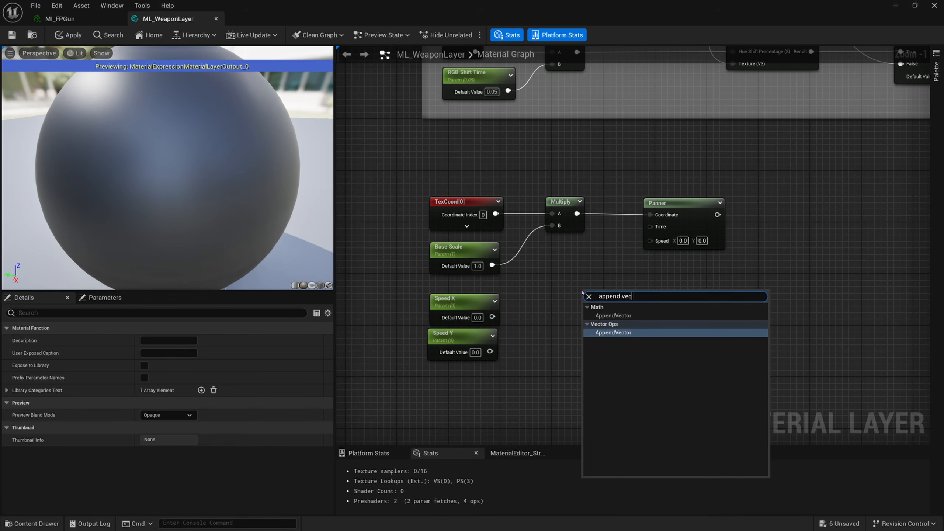
key(Return)
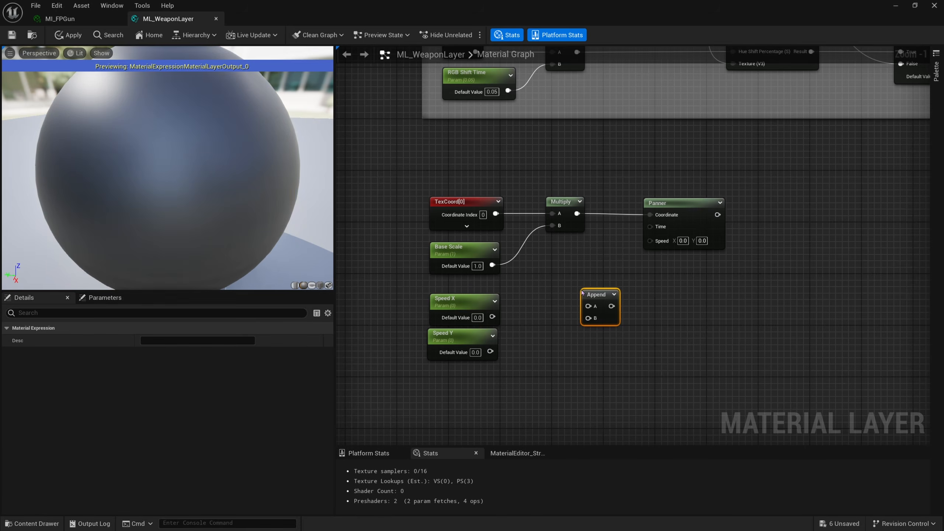
click(492, 316)
drag(495, 317, 490, 352)
drag(611, 306, 649, 239)
Step: Move the Append node into line beneath the Multiply node, beside the speed parameters
drag(606, 323, 571, 333)
right_drag(572, 333, 598, 336)
drag(541, 298, 488, 317)
drag(566, 338, 515, 414)
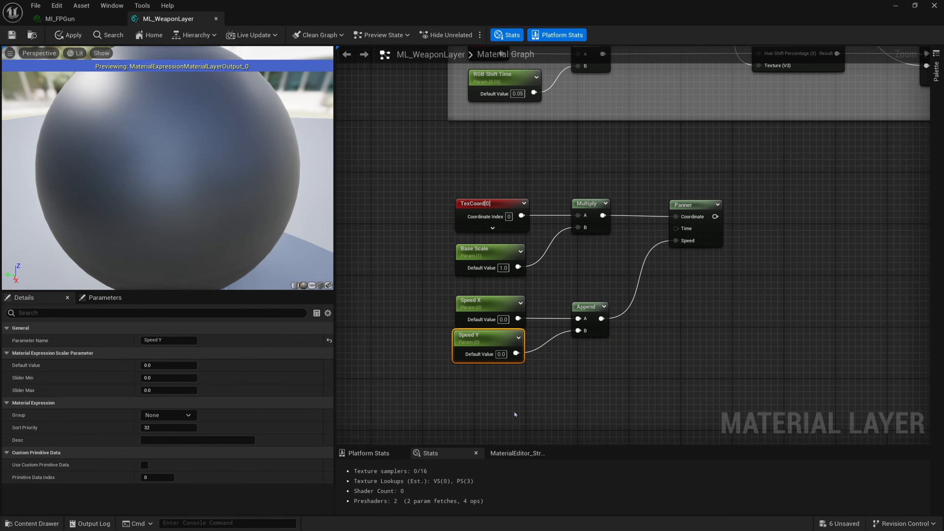
click(508, 311)
click(518, 355)
Step: Add an Add node fed by the Panner output through its A input, and position it level with the Panner
right_drag(560, 314, 572, 319)
right_drag(669, 323, 543, 351)
drag(598, 249, 706, 252)
text(add)
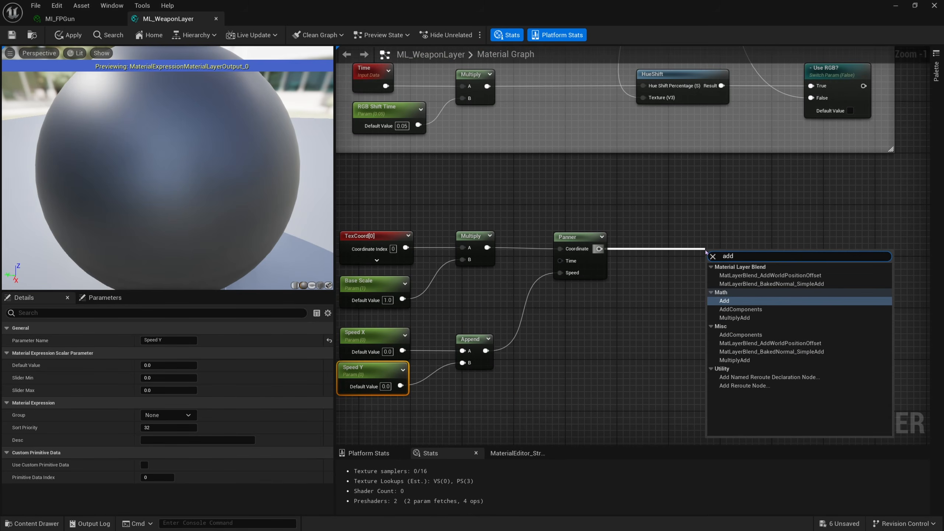
key(Return)
scroll(708, 254, up, 1)
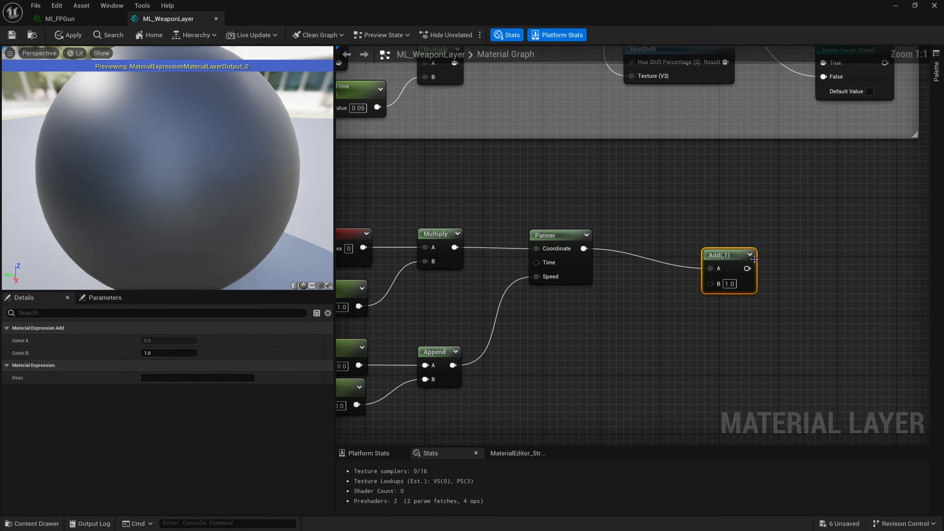
drag(754, 259, 740, 236)
right_drag(761, 276, 691, 279)
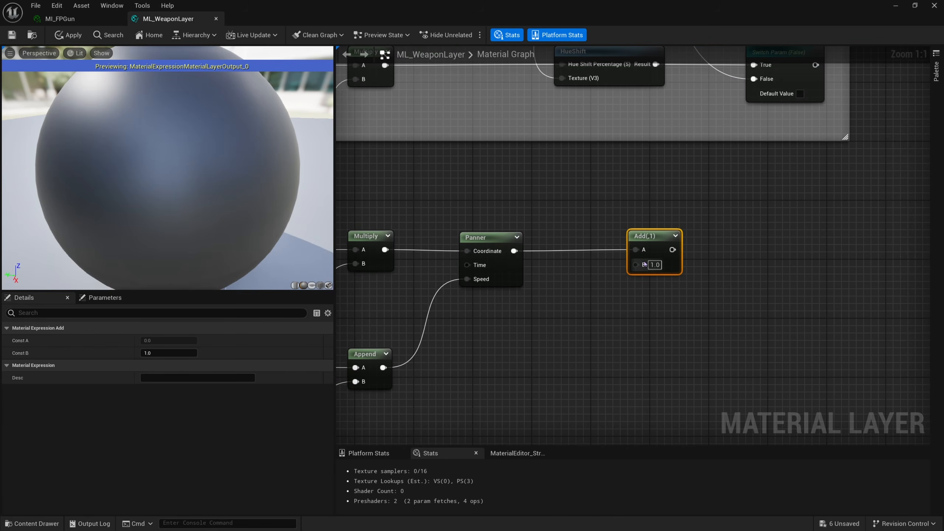
drag(644, 264, 641, 389)
click(578, 349)
right_drag(548, 345, 603, 330)
right_drag(528, 318, 588, 324)
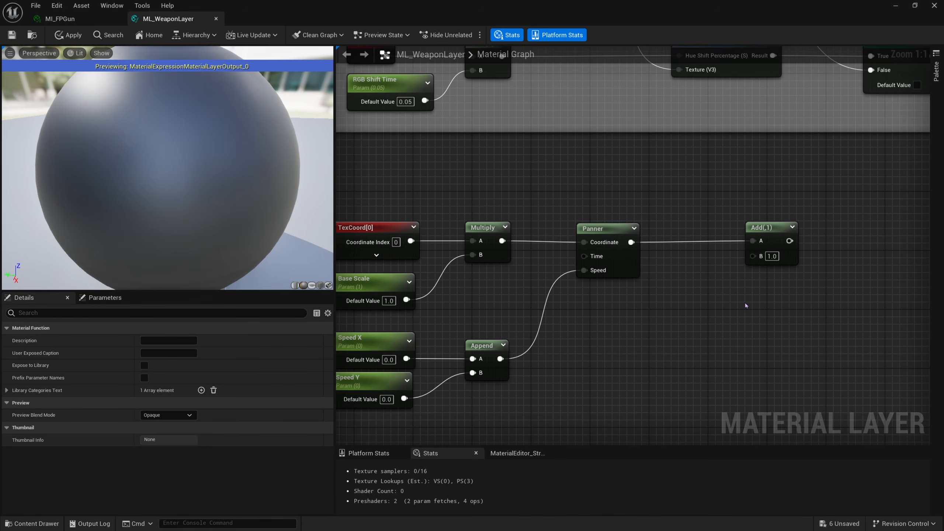
right_drag(747, 271, 729, 265)
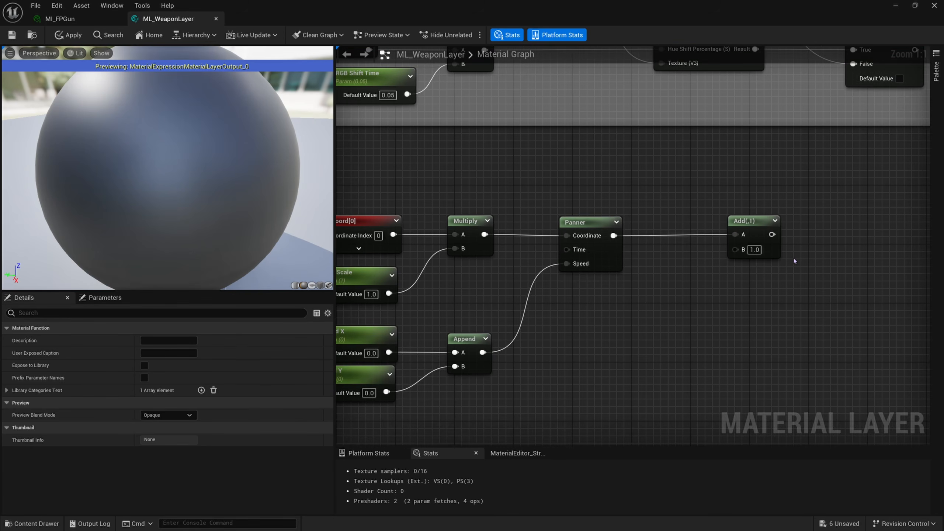
Step: Add a TextureSampleParameter2D named Base Diffuse with its UVs fed by the Add node's output
right_drag(795, 261, 651, 271)
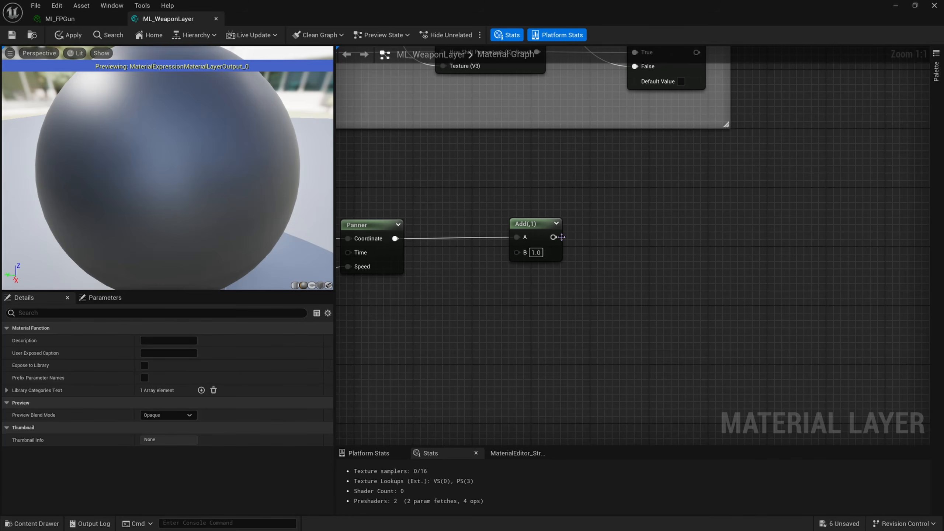
drag(561, 237, 727, 243)
text(te)
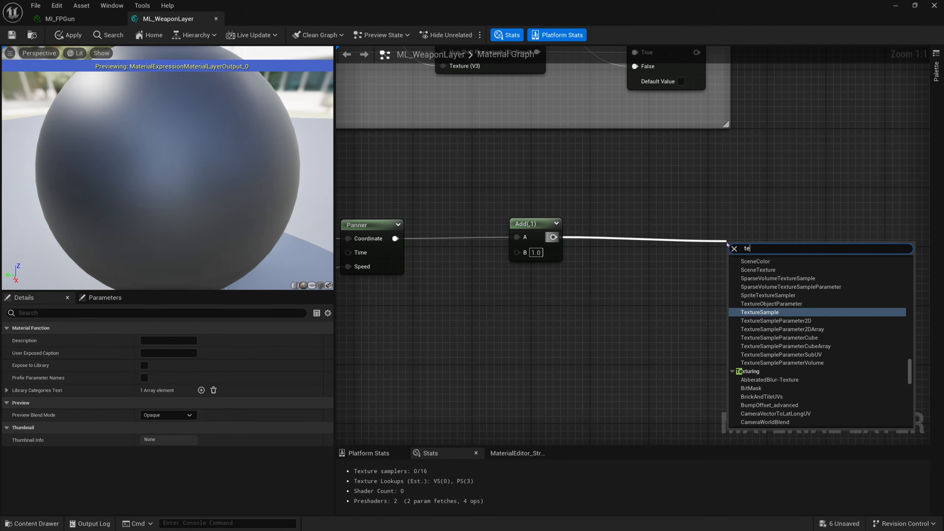
text(x)
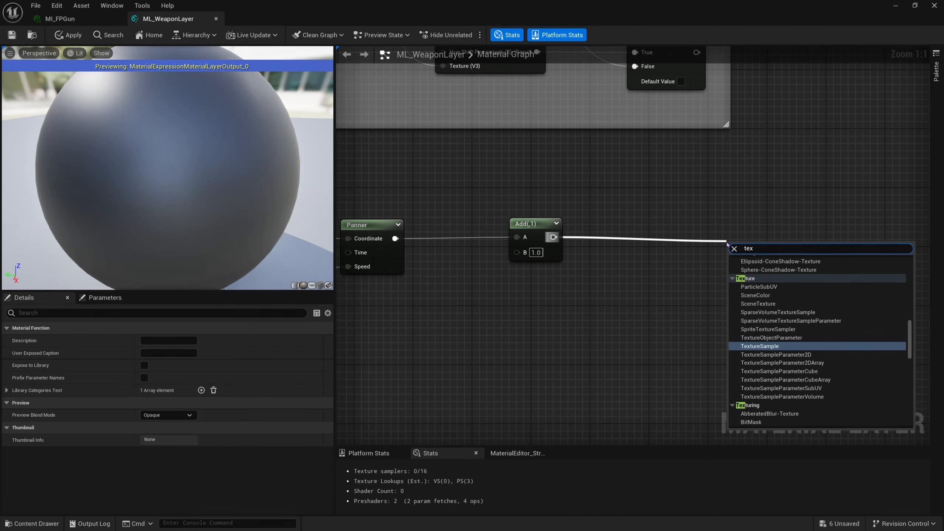
key(Down)
key(Return)
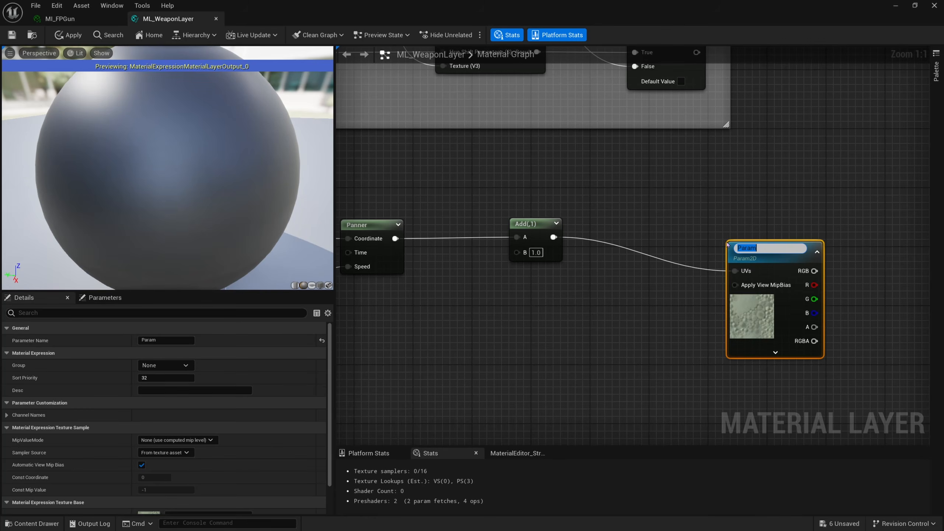
text(Base Diffuse)
key(Return)
Step: Align the Base Diffuse texture parameter level with the Add node
drag(739, 246, 683, 215)
right_drag(813, 292, 772, 292)
drag(677, 201, 694, 289)
right_drag(693, 290, 648, 224)
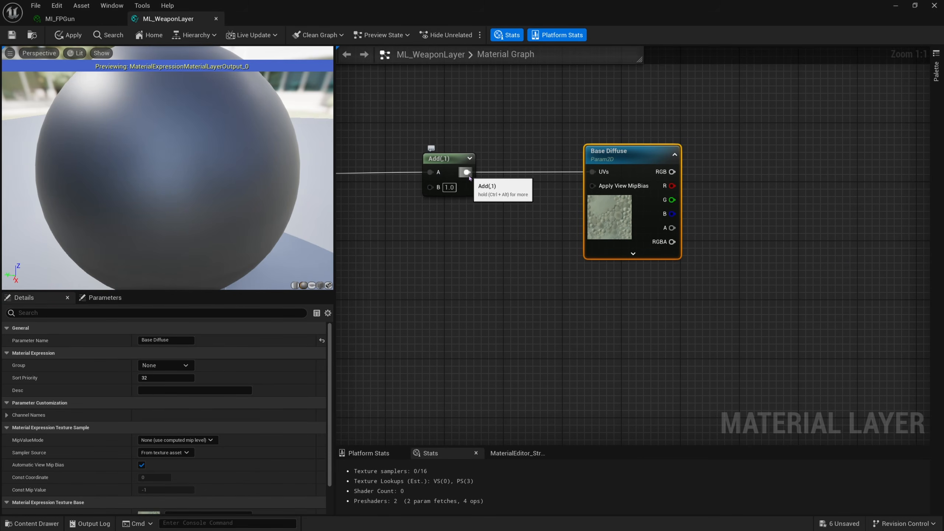
Step: Duplicate the Base Diffuse texture parameter beneath the original, rename the copy Base Normal, and feed its UVs from the Add node's output
key(ctrl+c)
click(615, 305)
key(ctrl+v)
drag(631, 305, 603, 297)
double_click(162, 340)
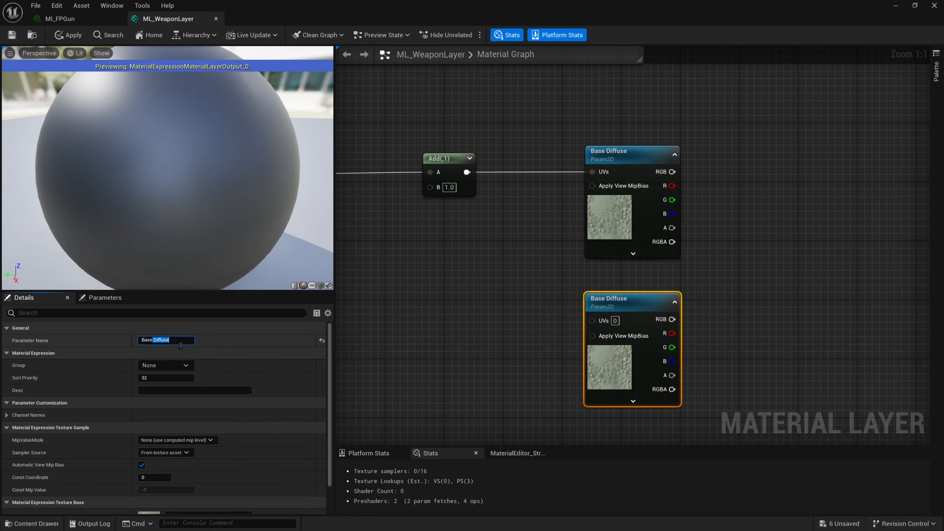
key(BackSpace)
key(Return)
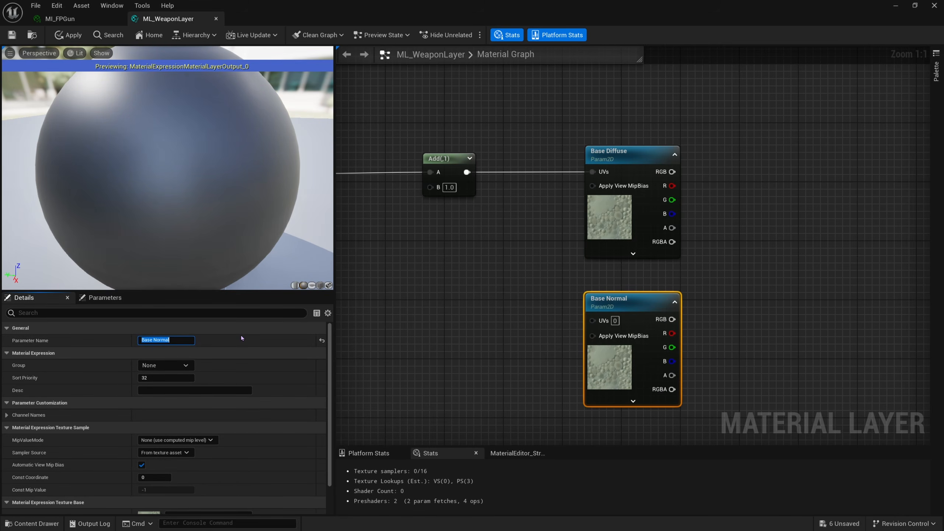
drag(467, 172, 593, 320)
scroll(482, 330, down, 2)
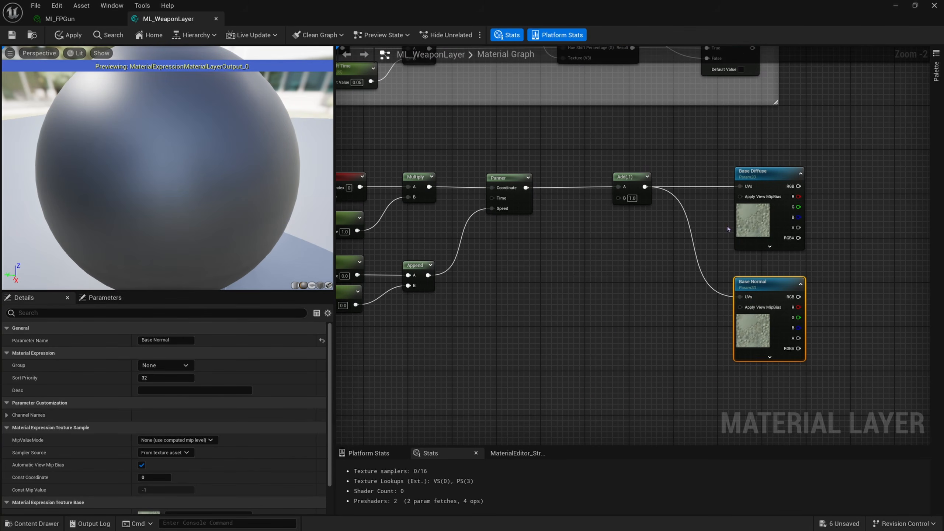
Step: Review the scale, speed, Panner and Add chain that feeds the Base Diffuse and Base Normal textures
click(761, 189)
right_drag(847, 278, 789, 268)
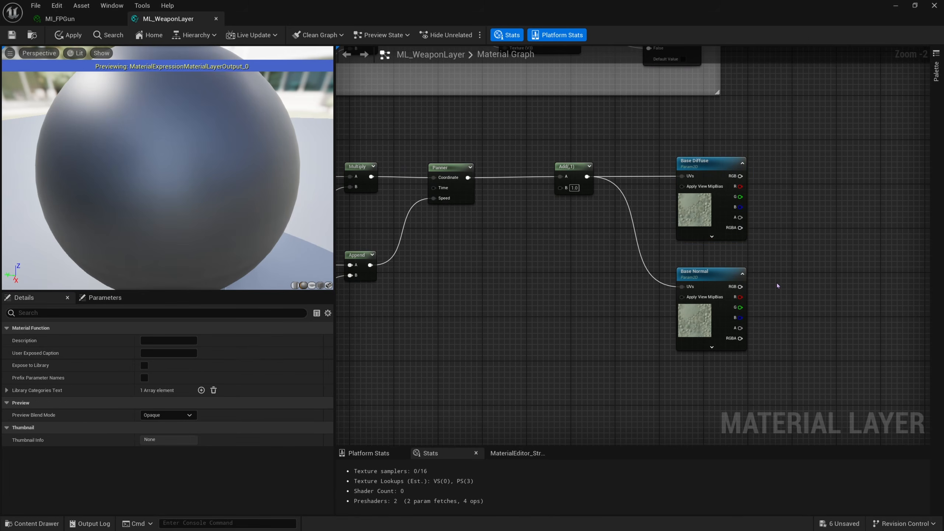
click(706, 274)
right_drag(604, 297, 743, 282)
scroll(748, 280, down, 1)
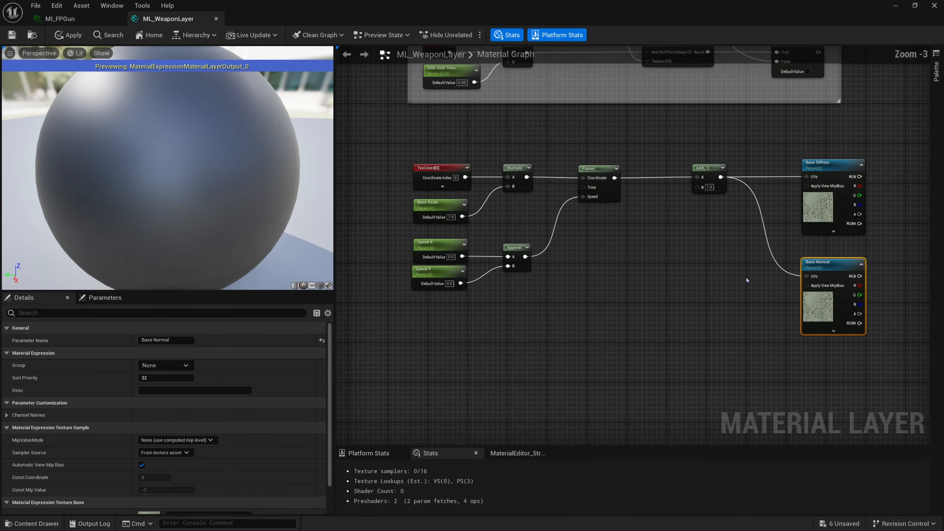
drag(716, 144, 383, 367)
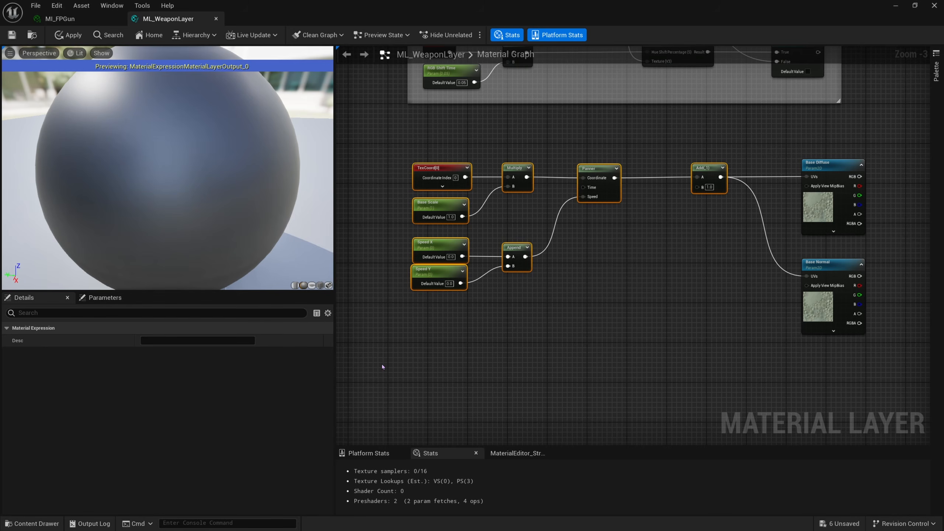
scroll(434, 234, up, 2)
click(434, 235)
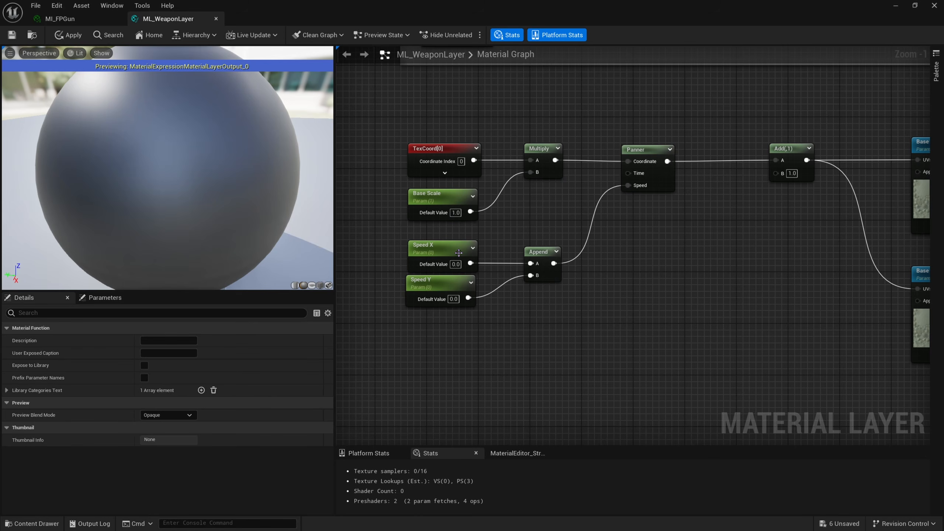
right_drag(514, 307, 502, 277)
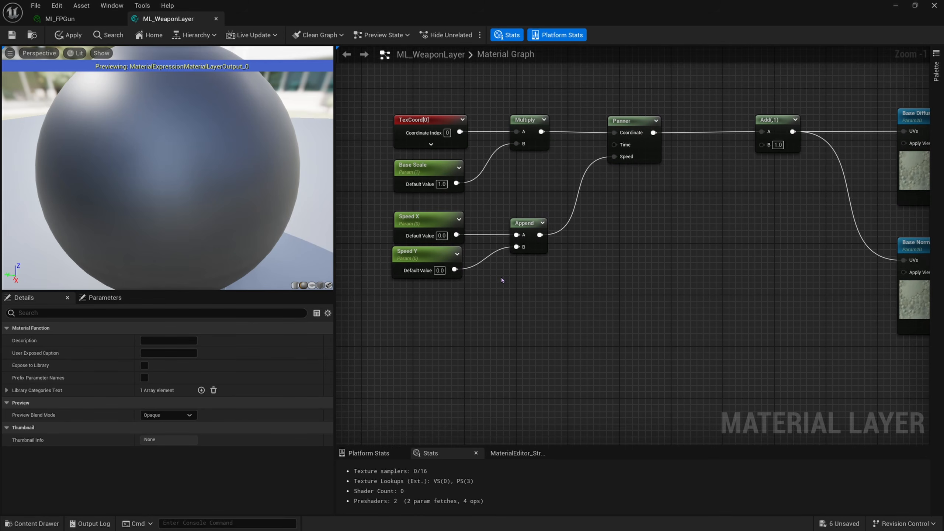
right_drag(621, 289, 599, 276)
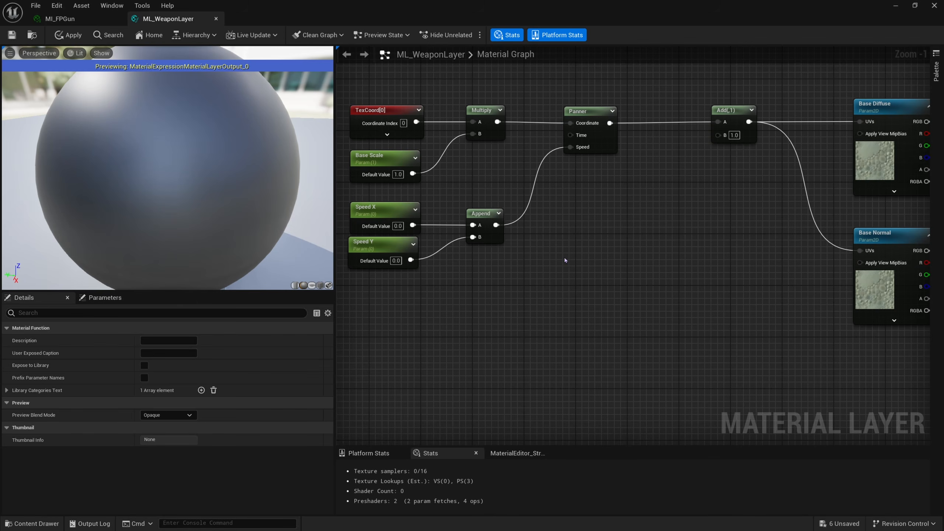
right_drag(745, 234, 635, 268)
right_drag(694, 246, 644, 275)
right_drag(552, 237, 503, 234)
right_drag(443, 213, 649, 184)
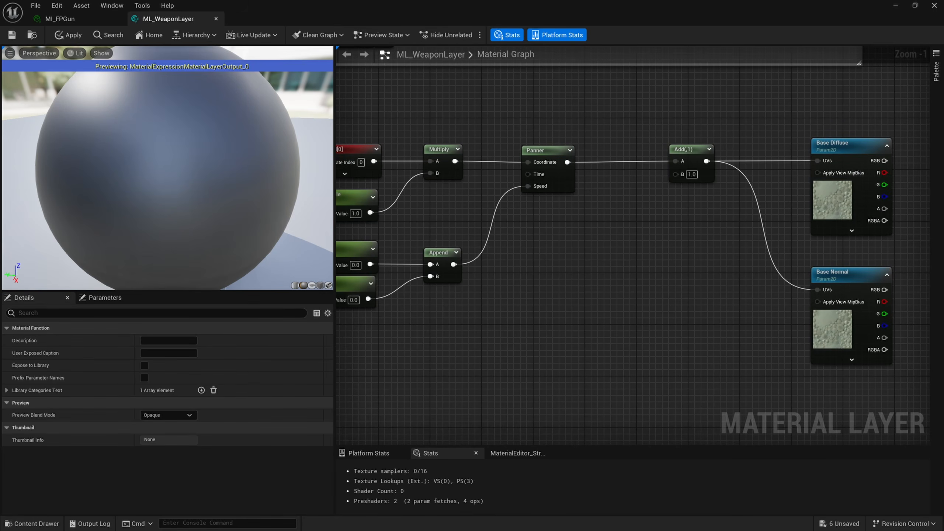
Step: Duplicate the TexCoord, Base Scale, Speed X, Speed Y, Multiply, Append and Panner nodes and place the copies beneath the originals
scroll(635, 289, down, 2)
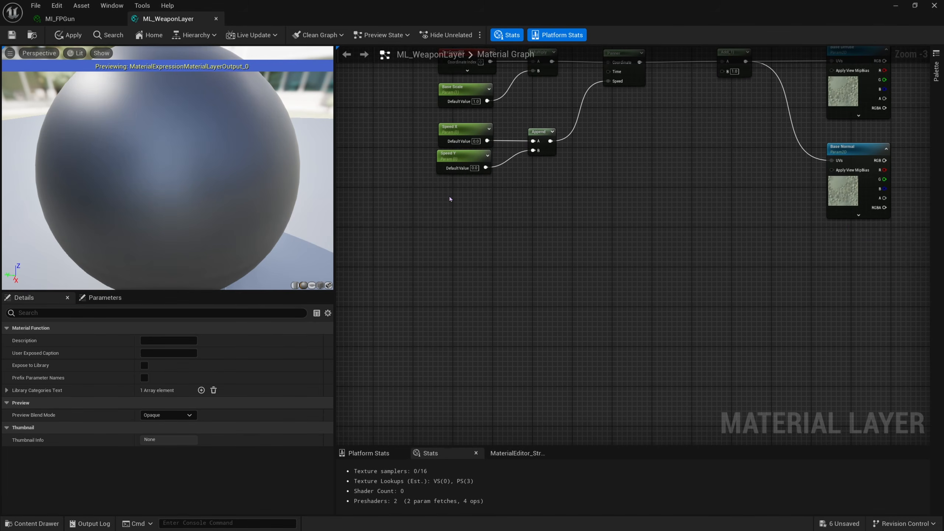
right_drag(450, 199, 457, 252)
right_drag(503, 168, 493, 186)
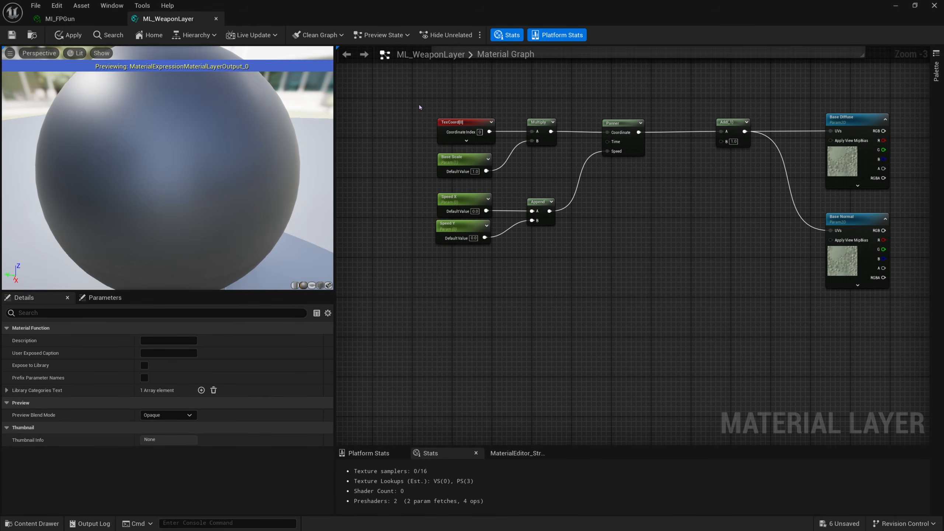
drag(419, 107, 622, 254)
right_drag(621, 255, 556, 280)
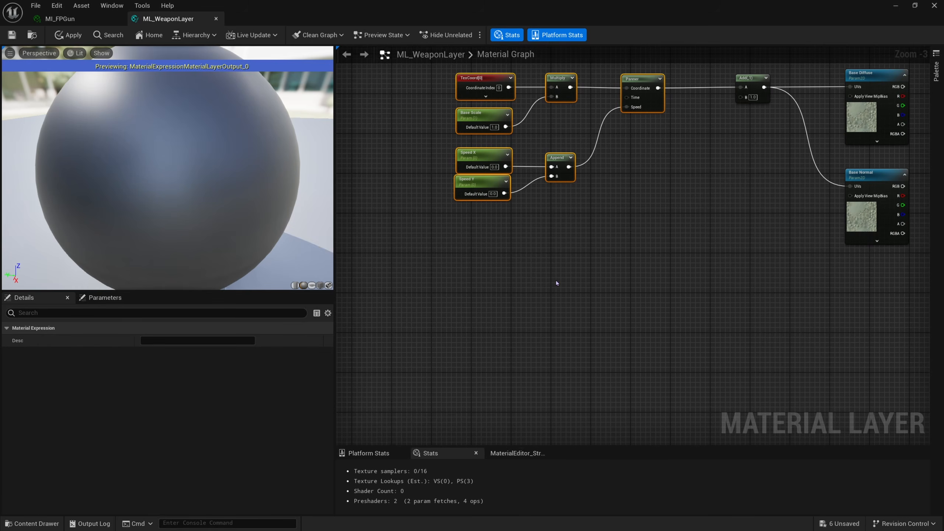
key(ctrl+c)
key(ctrl+v)
drag(583, 236, 557, 286)
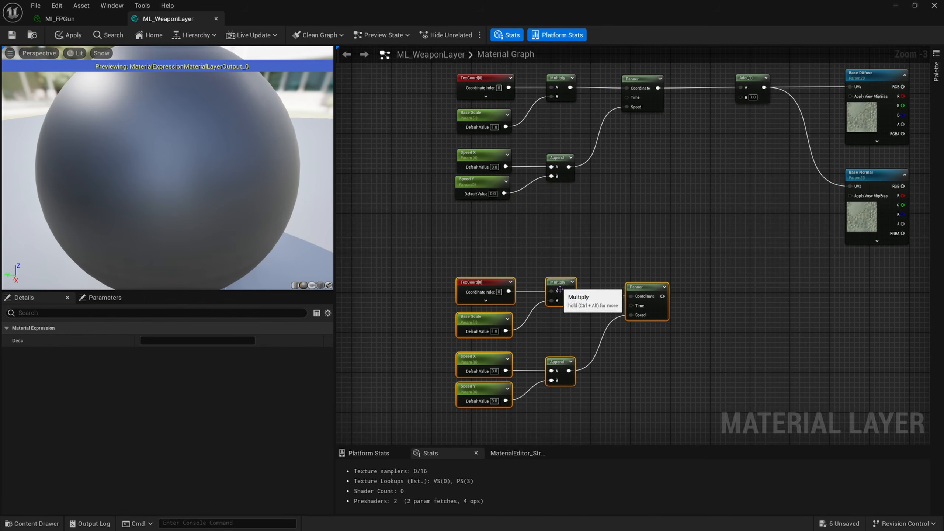
Step: Rename the copied Base Scale parameter to Distortion Scale
right_drag(557, 286, 598, 241)
click(521, 276)
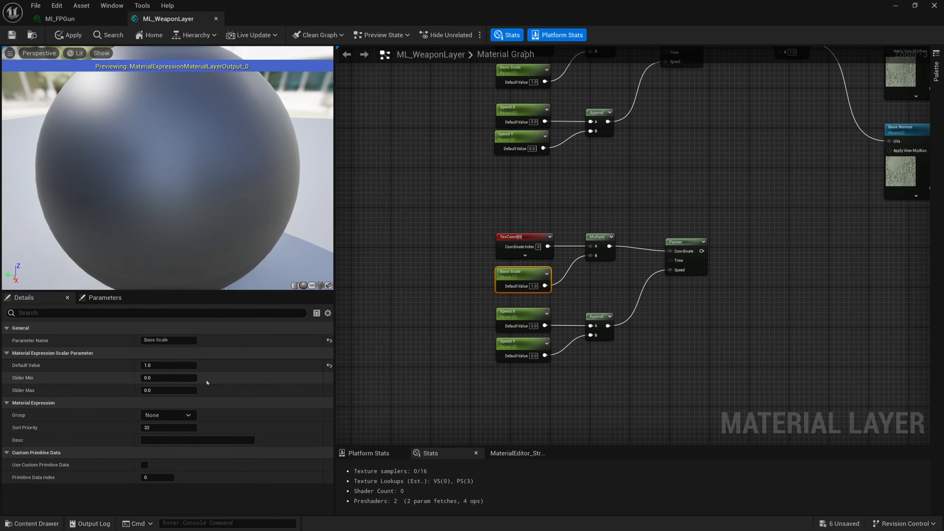
double_click(150, 340)
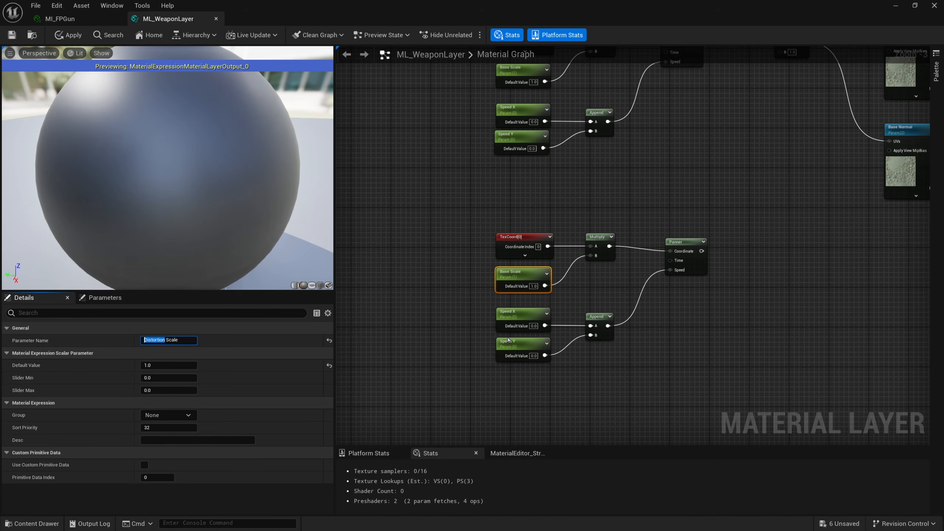
Step: Rename the two copied speed parameters to Speed X Distortion and Speed Y Distortion
click(507, 314)
click(186, 341)
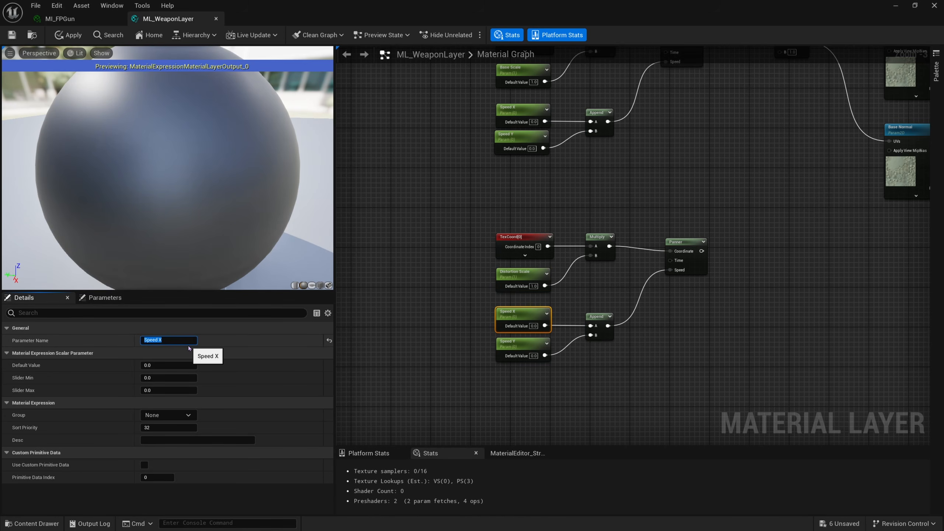
text(Distortion)
key(Return)
click(520, 342)
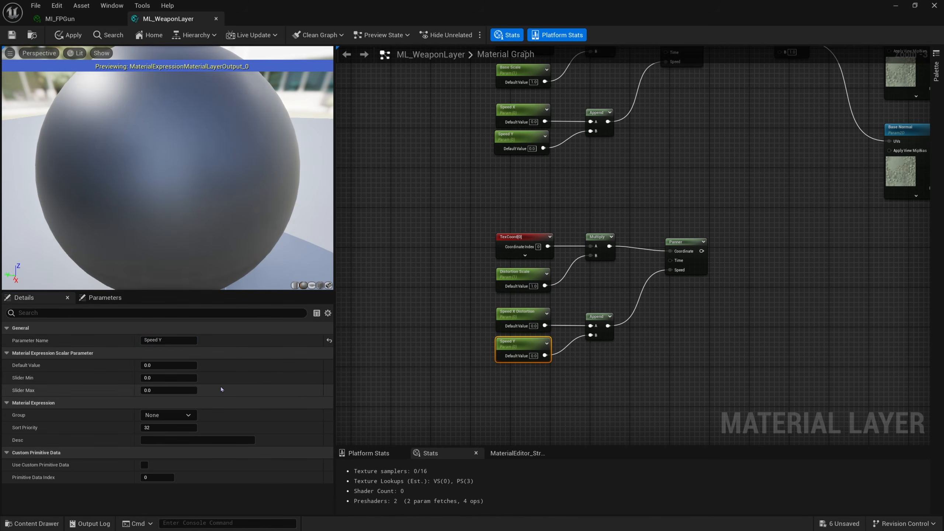
click(191, 341)
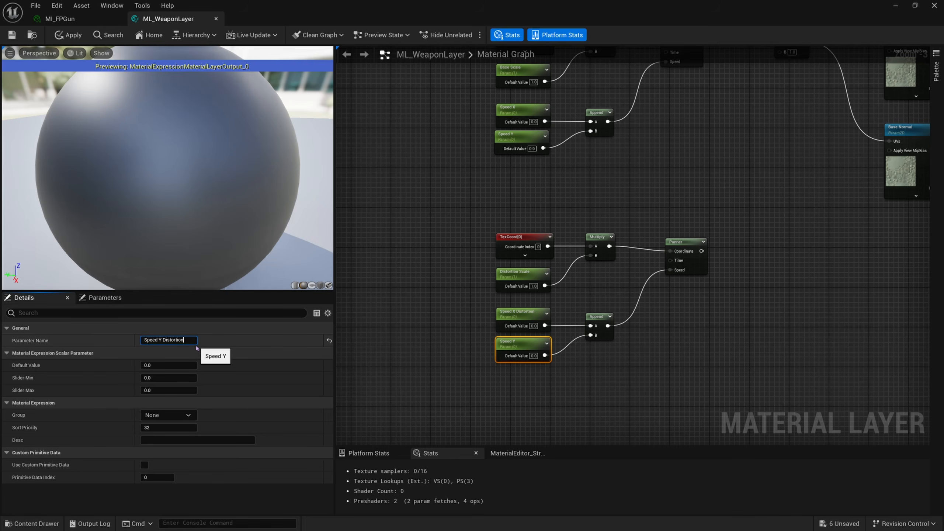
text(Distortion)
key(Return)
Step: Align the copied Panner level with the copied Multiply node
click(629, 378)
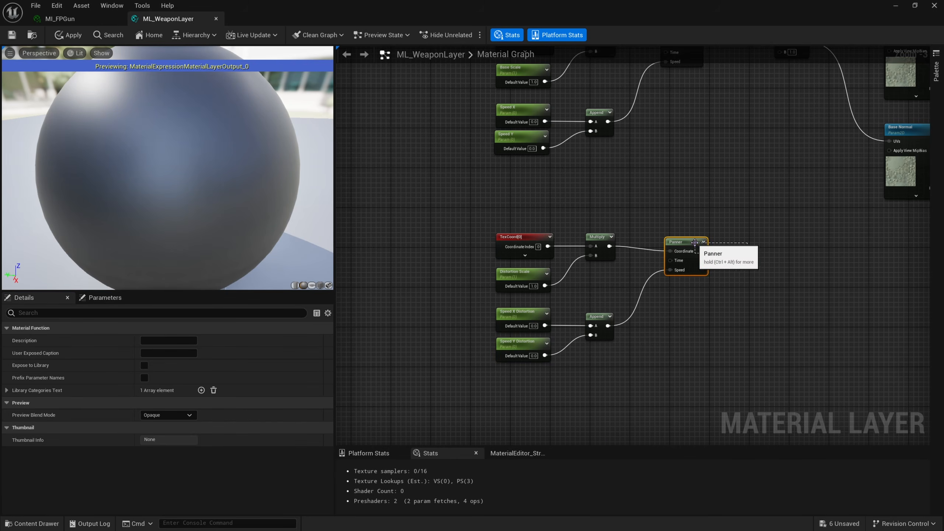
click(688, 257)
right_drag(688, 257, 441, 356)
Step: Place a duplicate of the Base Diffuse texture parameter beside the copied Panner and feed its UVs from that Panner's output
click(644, 175)
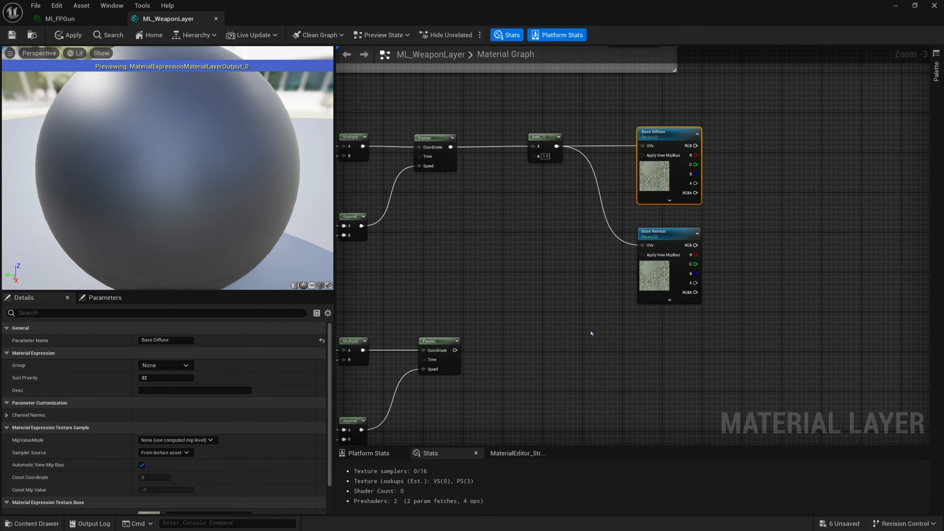
drag(665, 133, 581, 227)
right_drag(581, 226, 688, 226)
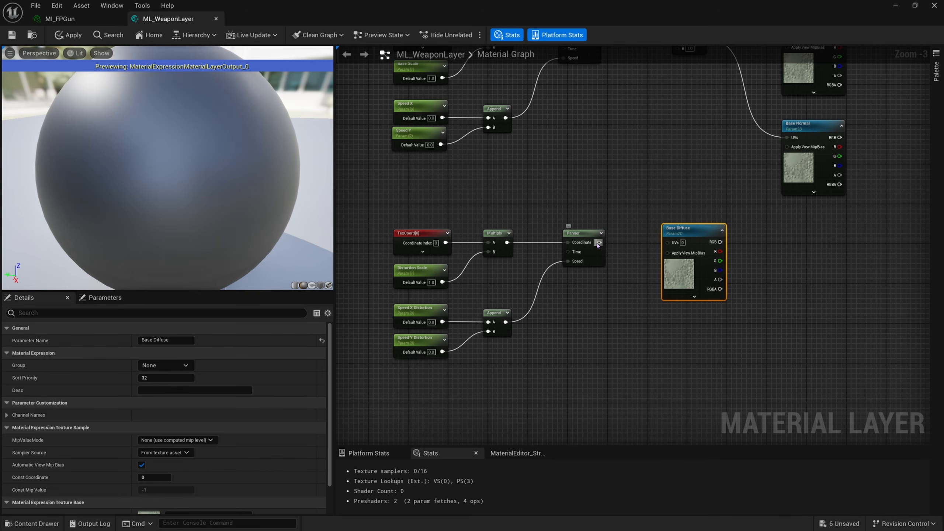
drag(598, 243, 673, 244)
right_drag(684, 207, 596, 200)
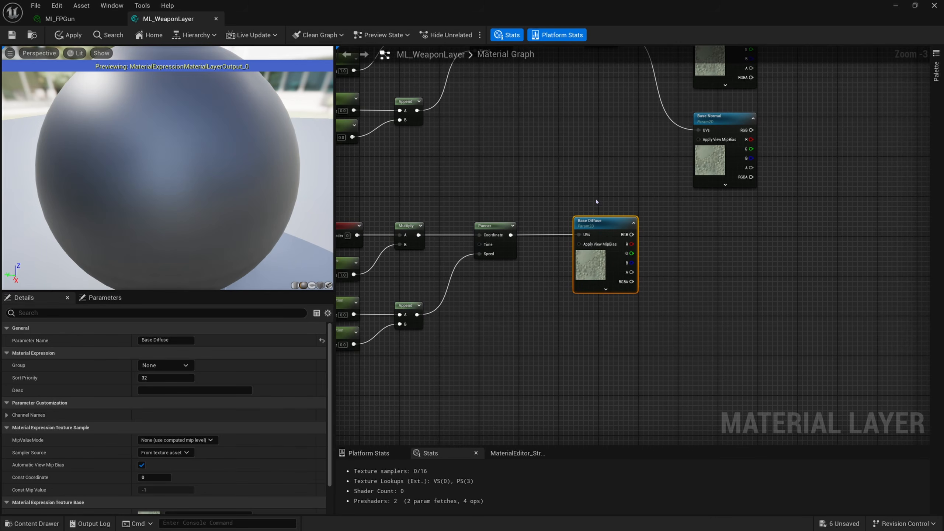
Step: Search the textures for "noise" and assign LowResBlurredNoise to the duplicated Base Diffuse parameter
scroll(296, 438, down, 3)
click(210, 471)
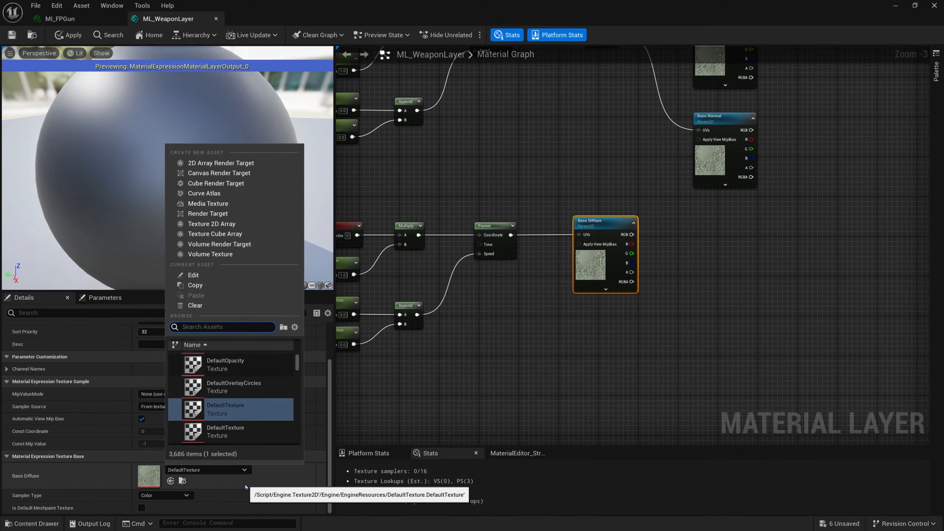
text(noise)
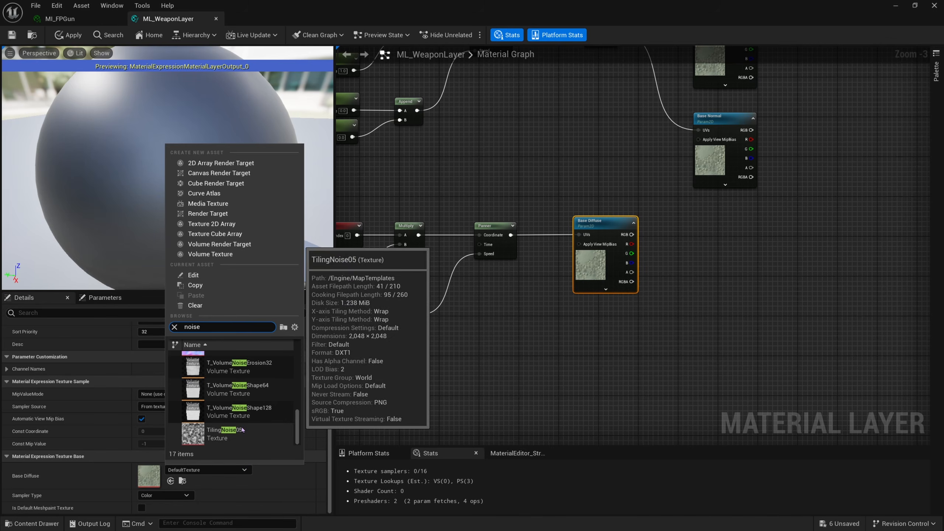
scroll(242, 425, down, 2)
scroll(243, 409, up, 4)
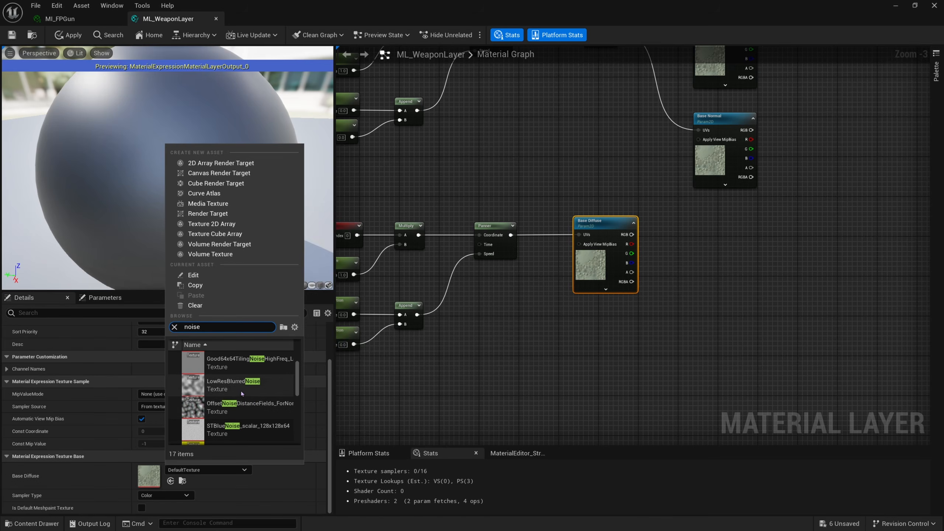
click(227, 428)
right_drag(649, 344, 724, 267)
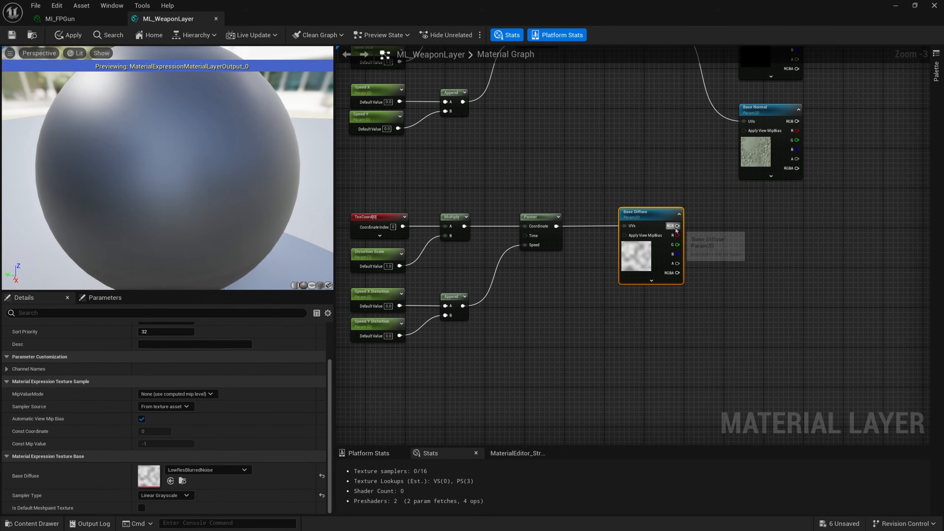
drag(675, 235, 750, 236)
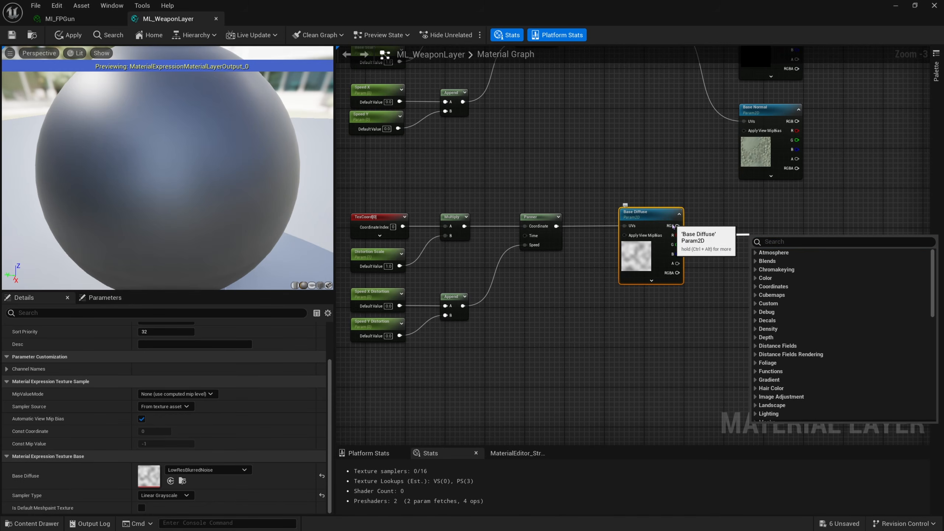
drag(677, 226, 739, 244)
click(707, 257)
Step: Open the LowResBlurredNoise texture from the duplicated parameter to inspect it, and return to the ML_WeaponLayer graph
click(643, 258)
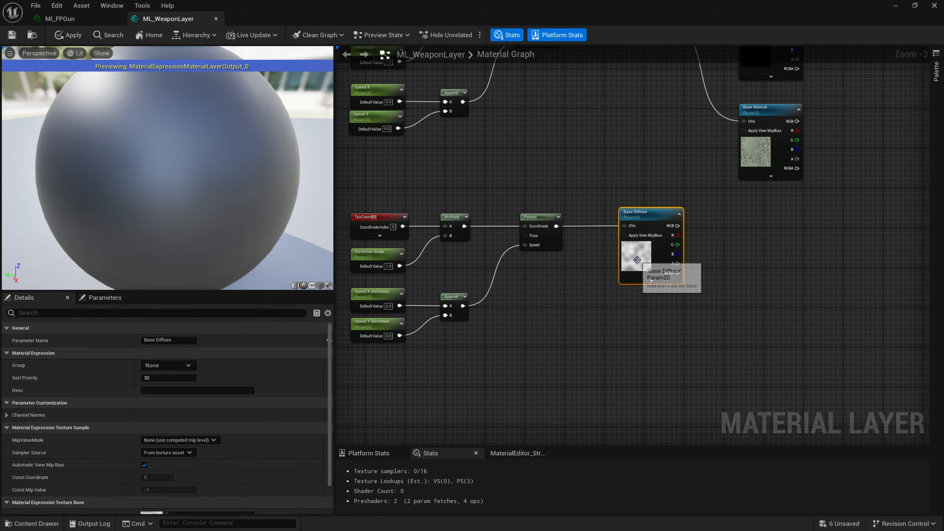
scroll(163, 428, down, 2)
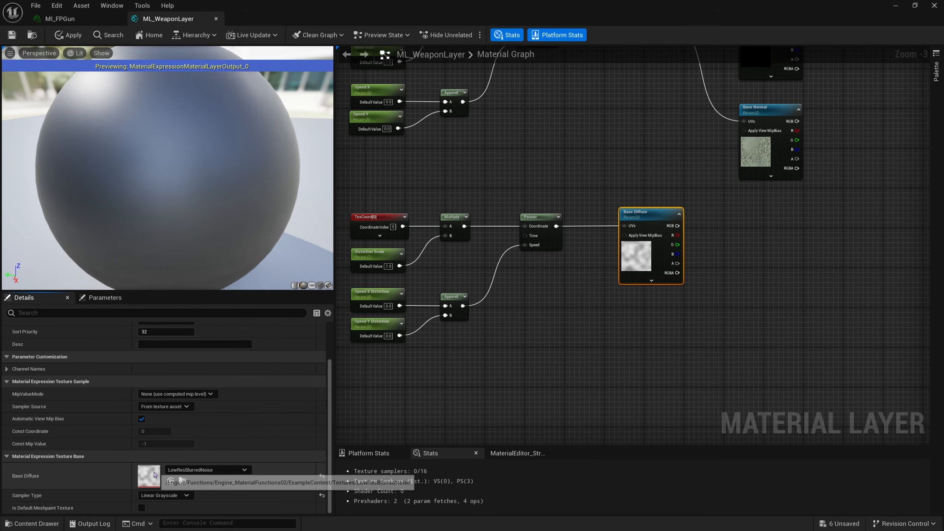
double_click(148, 482)
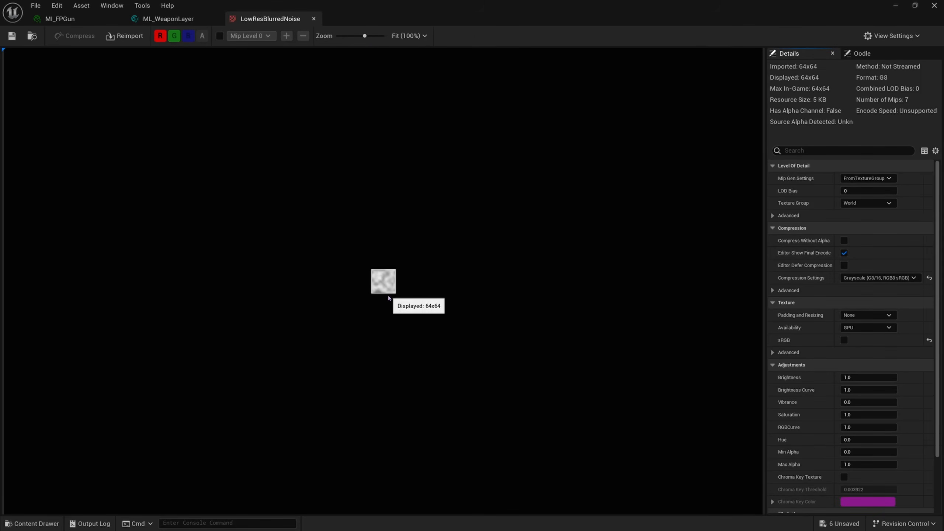
scroll(176, 112, up, 1)
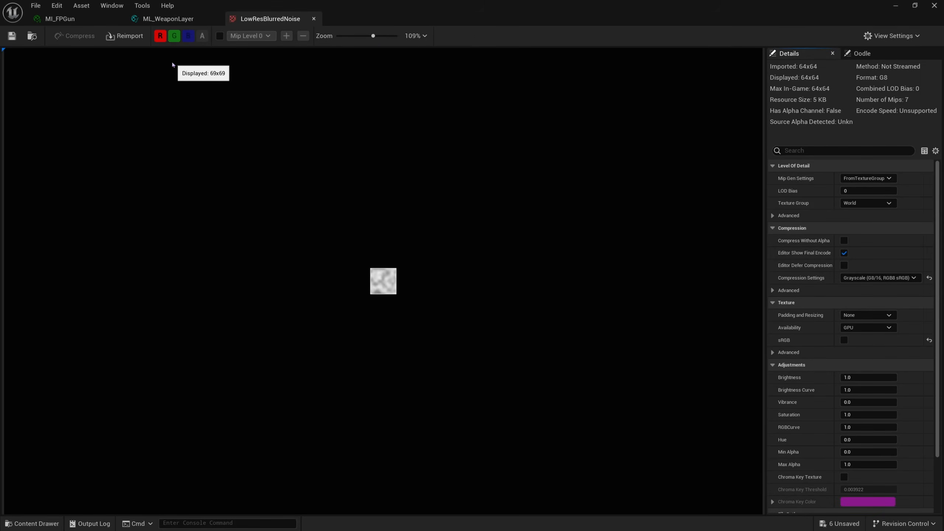
click(164, 20)
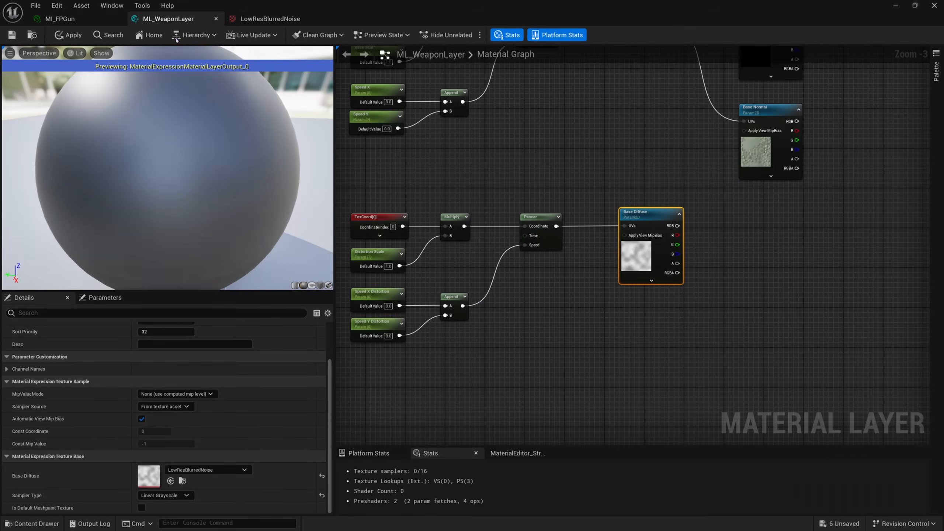
Step: Add a Multiply node fed by the red channel of the noise texture parameter
drag(677, 235, 736, 240)
text(multiply)
key(Return)
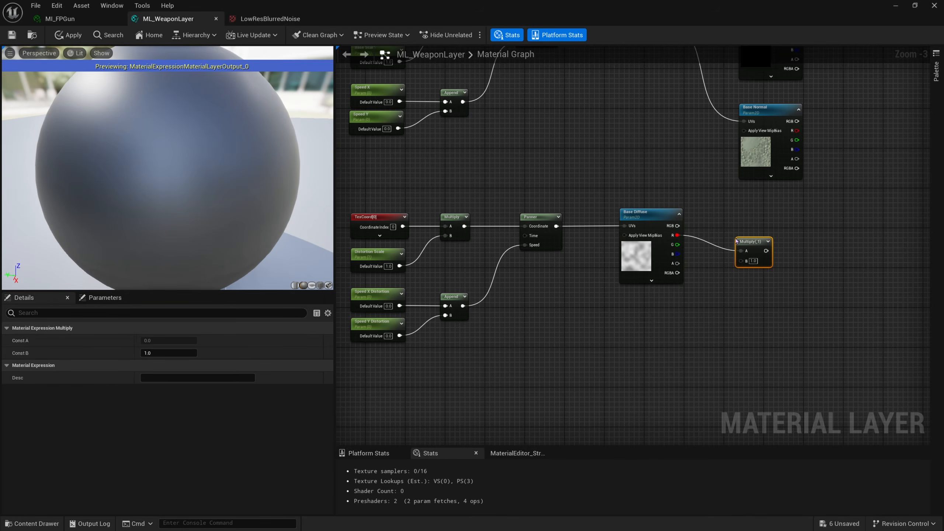
Step: Create a scalar parameter named Distortion Intensity with default value 1 and connect it to the new Multiply node's B input
click(721, 274)
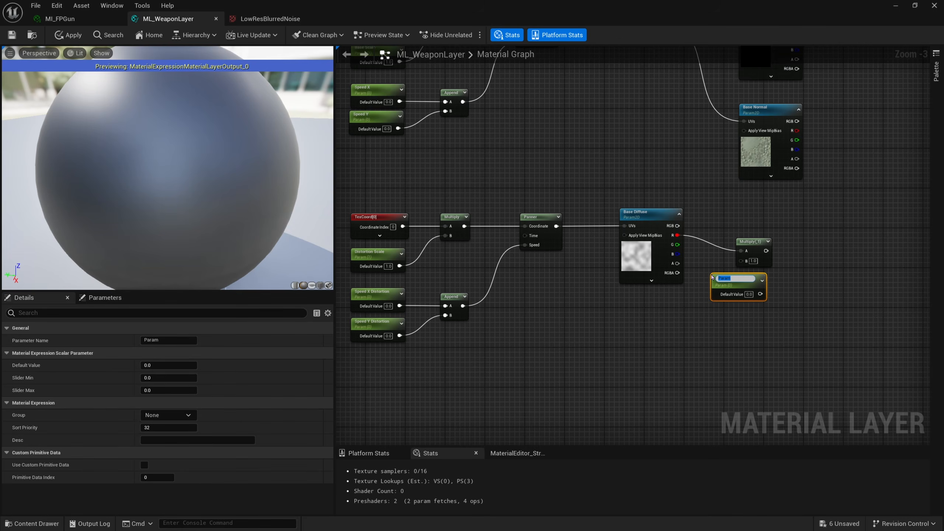
key(ctrl+v)
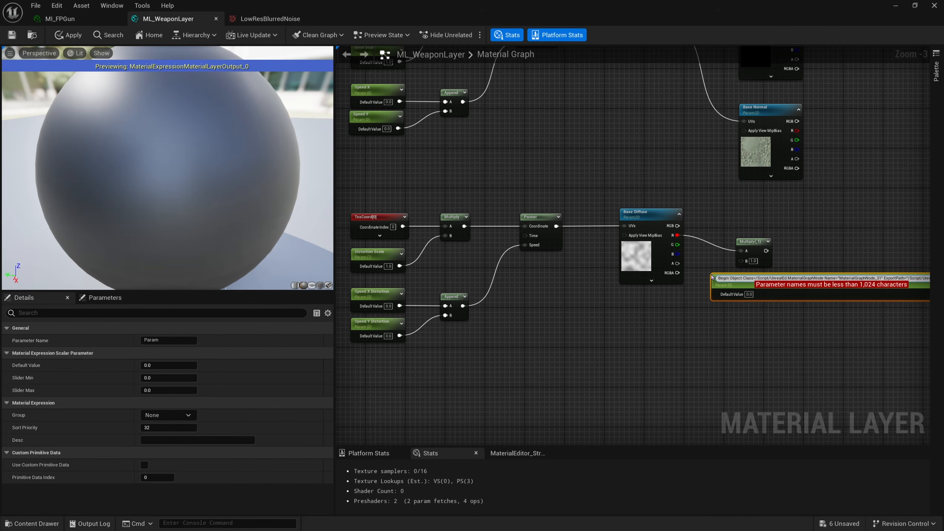
key(ctrl+a)
key(BackSpace)
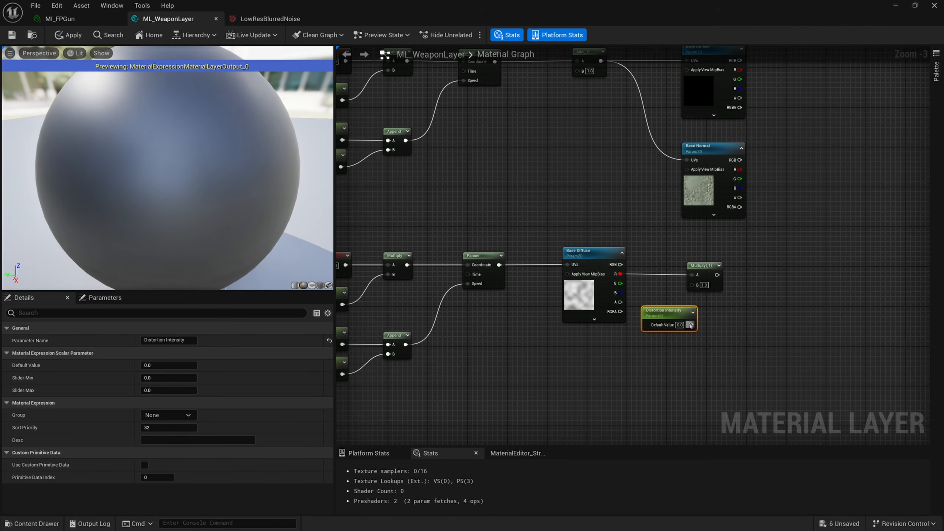
click(680, 325)
text(1)
key(Return)
drag(692, 324, 693, 285)
right_drag(725, 285, 690, 316)
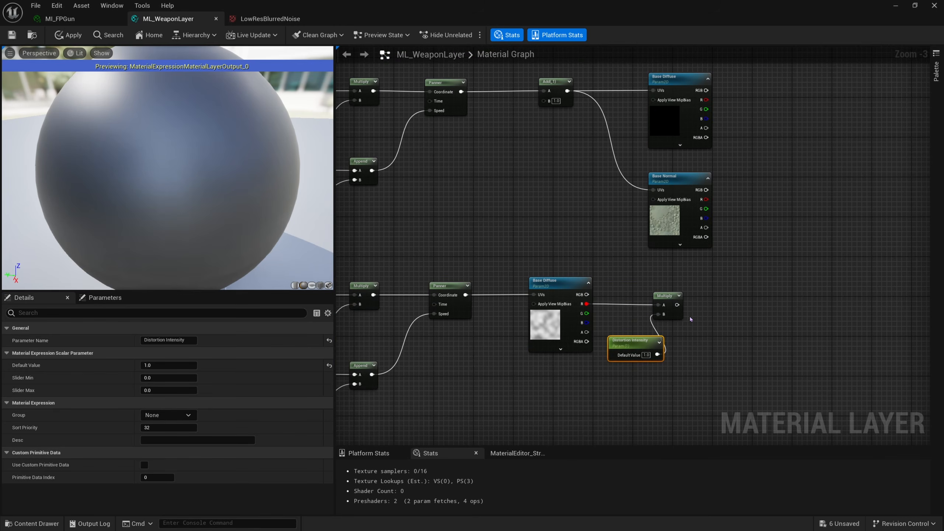
drag(677, 305, 732, 317)
click(558, 238)
right_drag(550, 235, 660, 253)
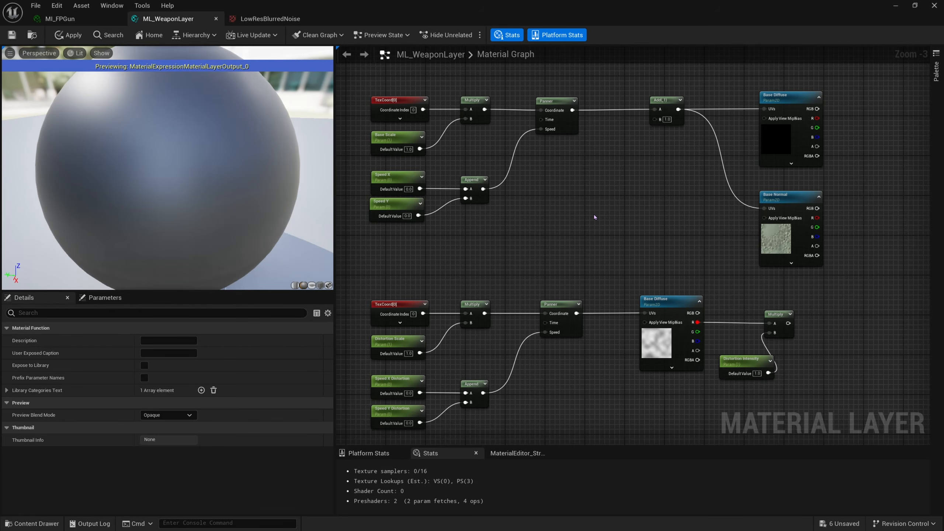
Step: Duplicate the "- Use RGB?" switch parameter into the space between the base and distortion node chains
right_drag(602, 196, 578, 254)
scroll(578, 255, down, 1)
right_drag(575, 196, 574, 280)
click(688, 188)
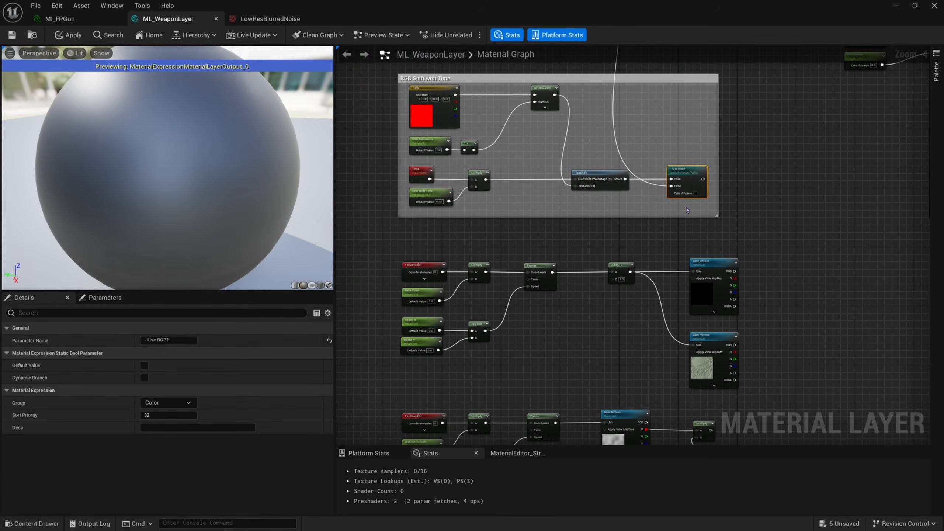
scroll(597, 310, up, 1)
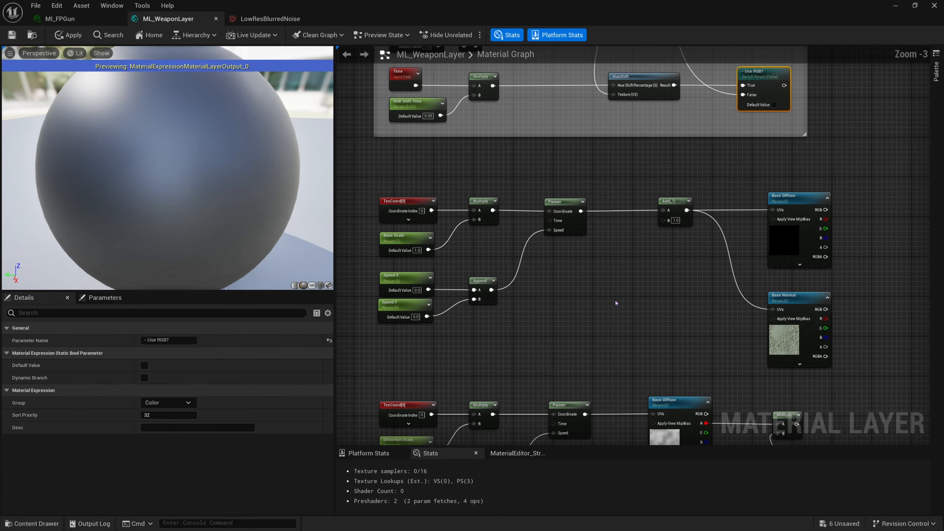
key(ctrl+c)
key(ctrl+v)
Step: Rename the copied switch parameter to "- Use Distortion?" and set its group to Distortion
click(170, 340)
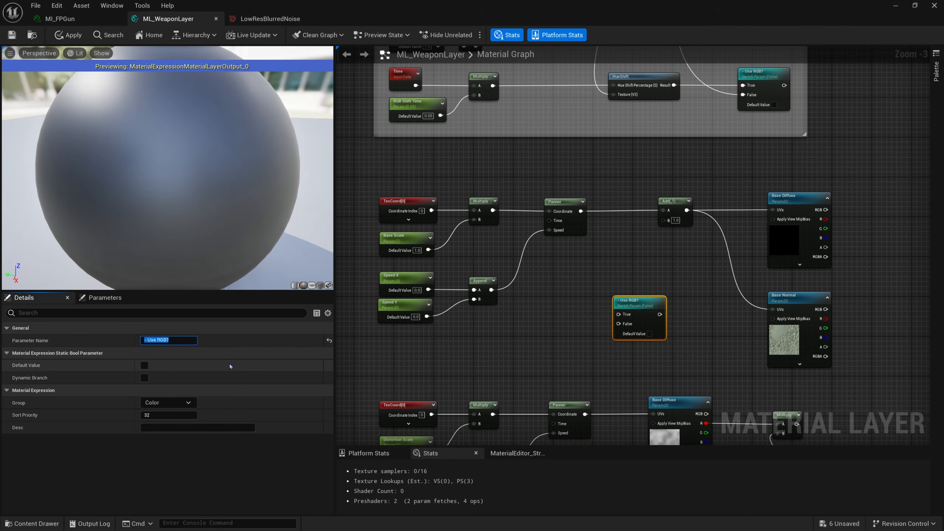
key(BackSpace)
text(- Use Distortion?)
key(Return)
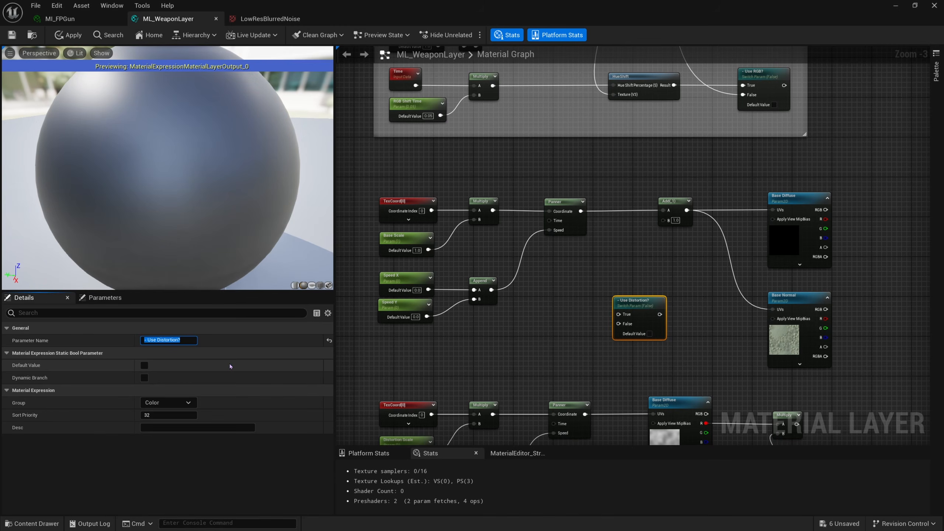
click(170, 403)
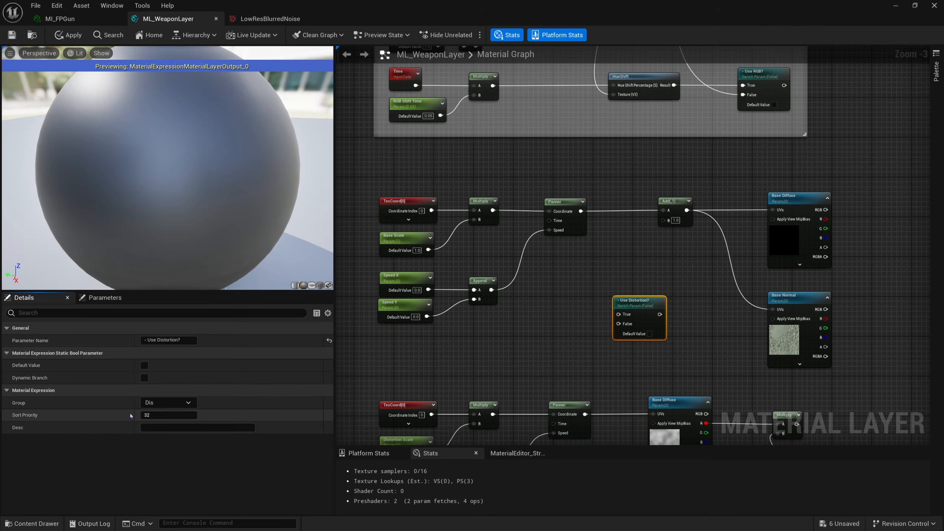
text(Distortion)
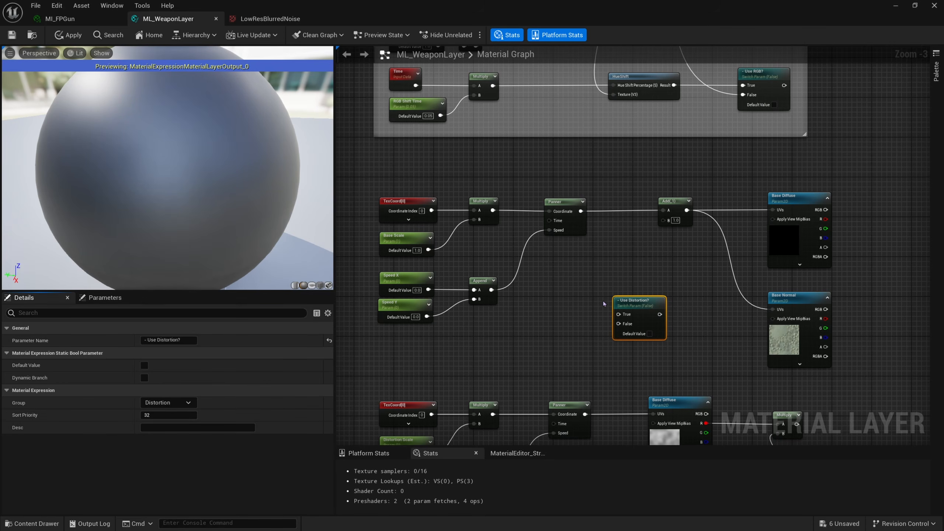
Step: Assign the Distortion Scale, Speed X Distortion and Speed Y Distortion parameters to the Distortion group
right_drag(626, 327, 623, 296)
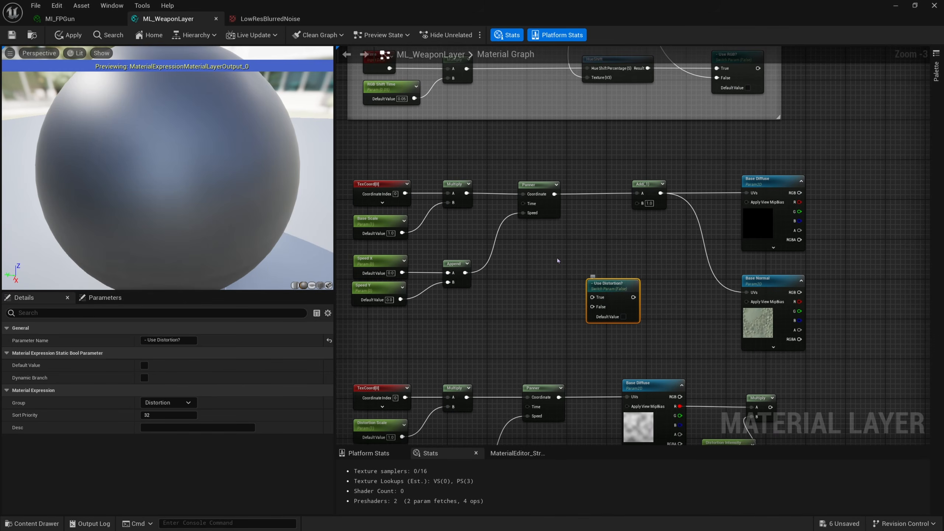
right_drag(682, 282, 671, 260)
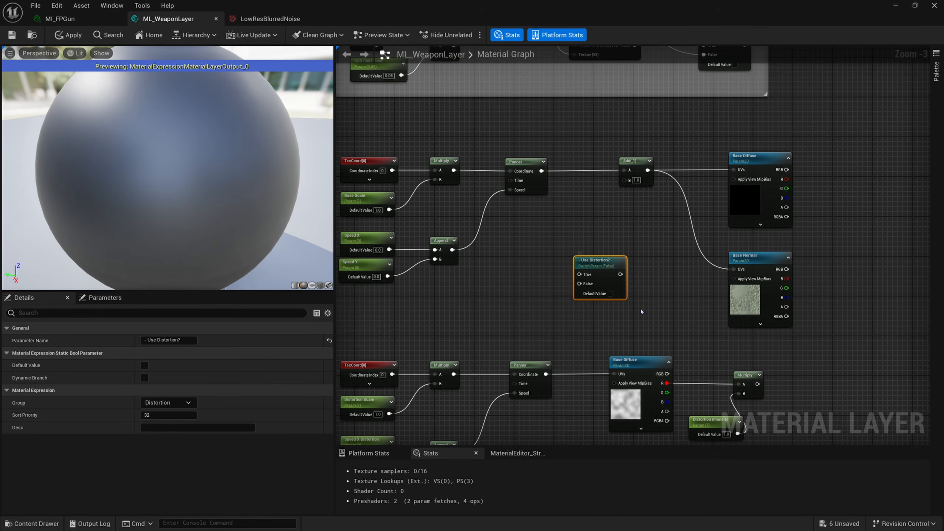
right_drag(650, 359, 660, 286)
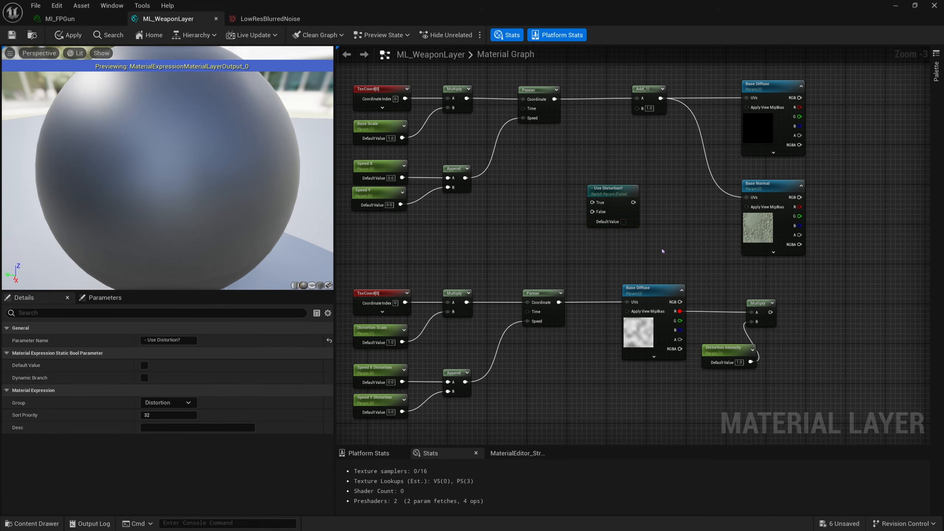
right_drag(729, 337, 872, 319)
drag(487, 302, 557, 406)
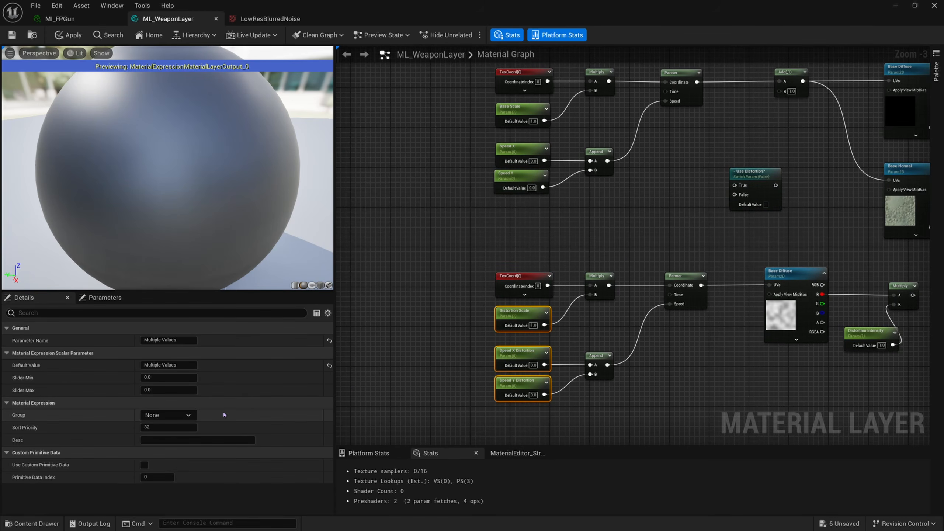
click(194, 414)
click(153, 440)
Step: Assign the noise texture parameter and the Distortion Intensity parameter to the Distortion group
click(792, 274)
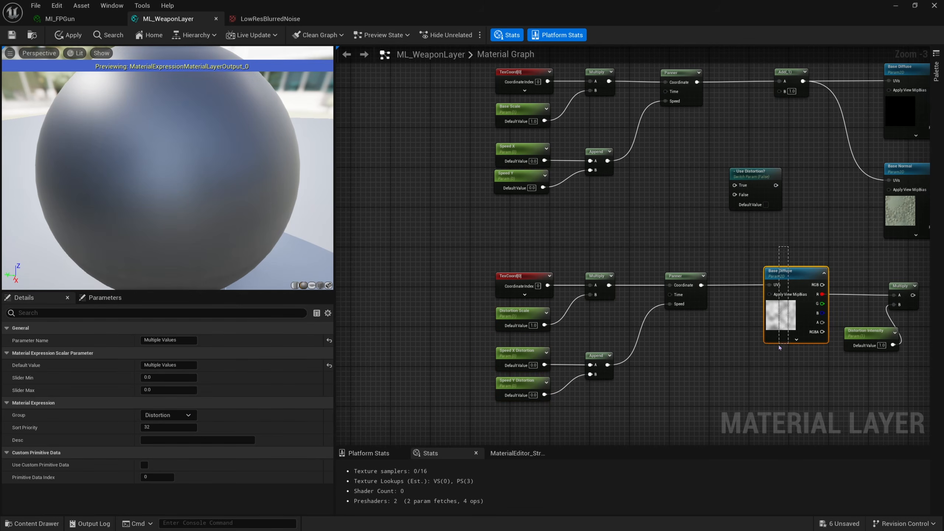
click(166, 365)
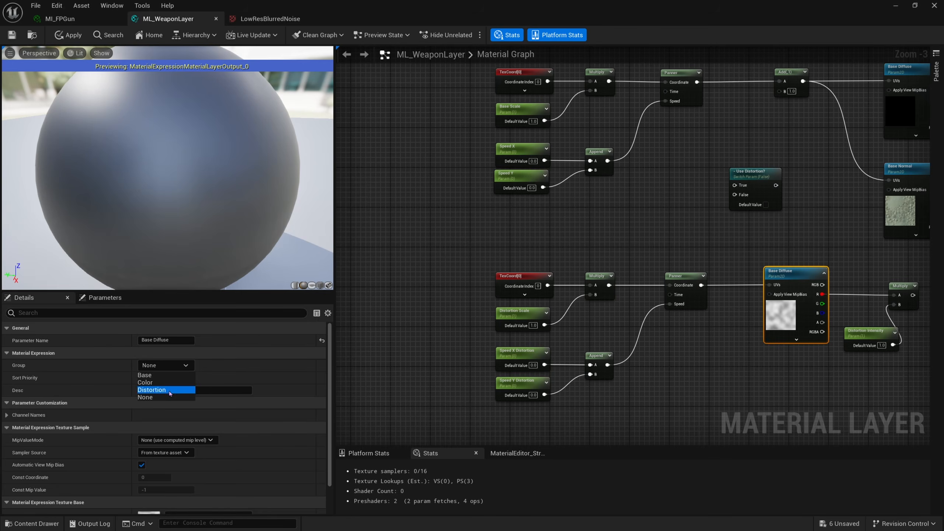
click(165, 392)
right_drag(884, 374, 755, 364)
click(738, 322)
click(167, 415)
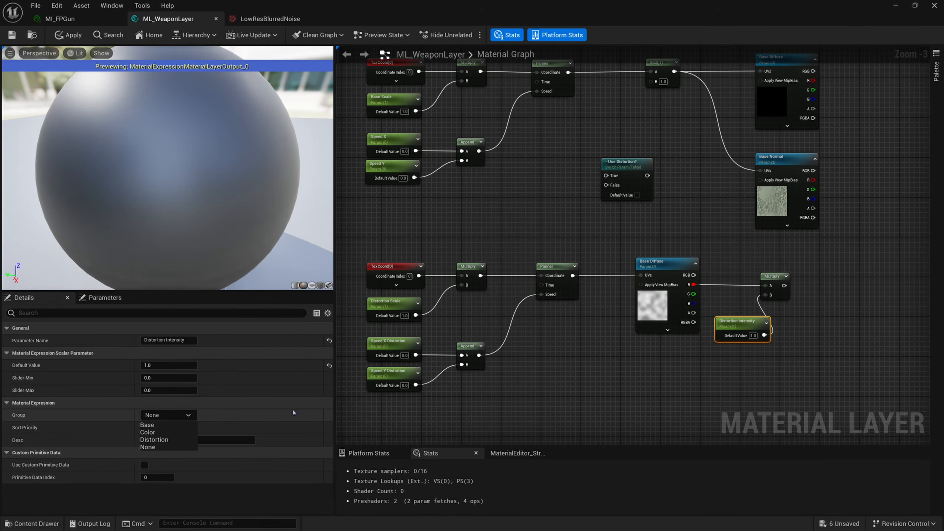
click(160, 440)
Step: Reposition the "- Use Distortion?" switch slightly and connect the distortion Multiply output to its True input
right_drag(756, 293, 719, 335)
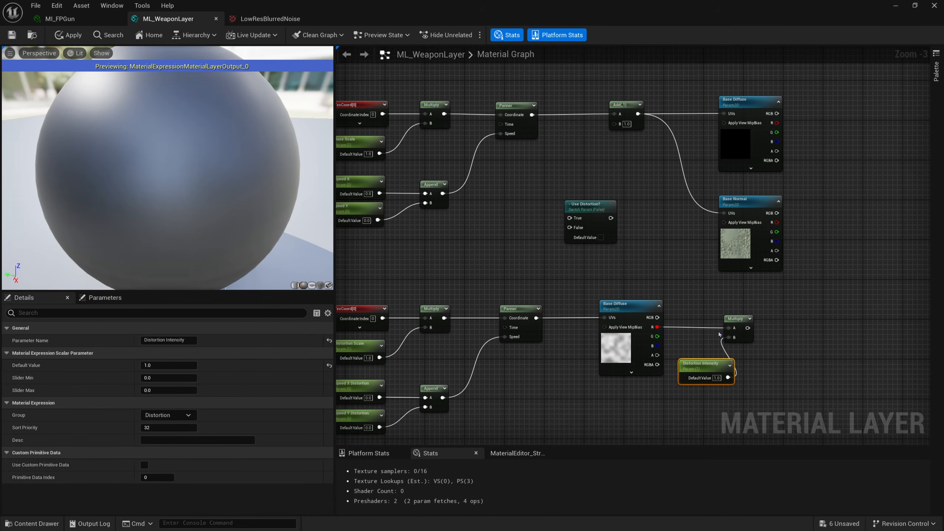
right_drag(594, 226, 583, 215)
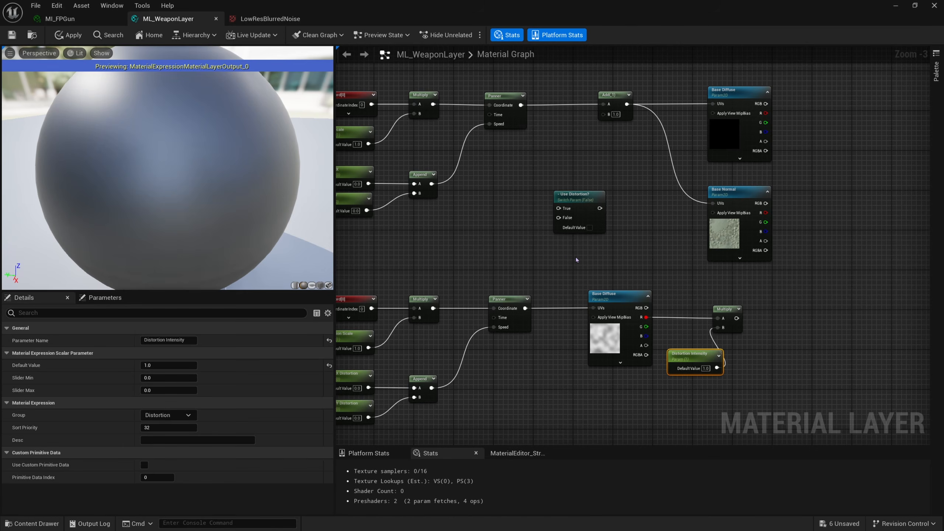
right_drag(525, 241, 540, 248)
right_drag(560, 204, 558, 219)
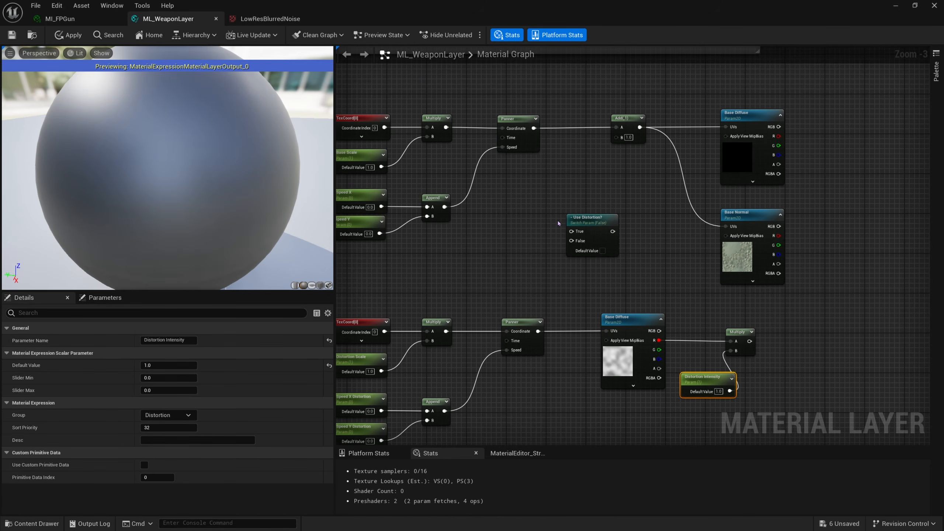
drag(591, 222, 586, 208)
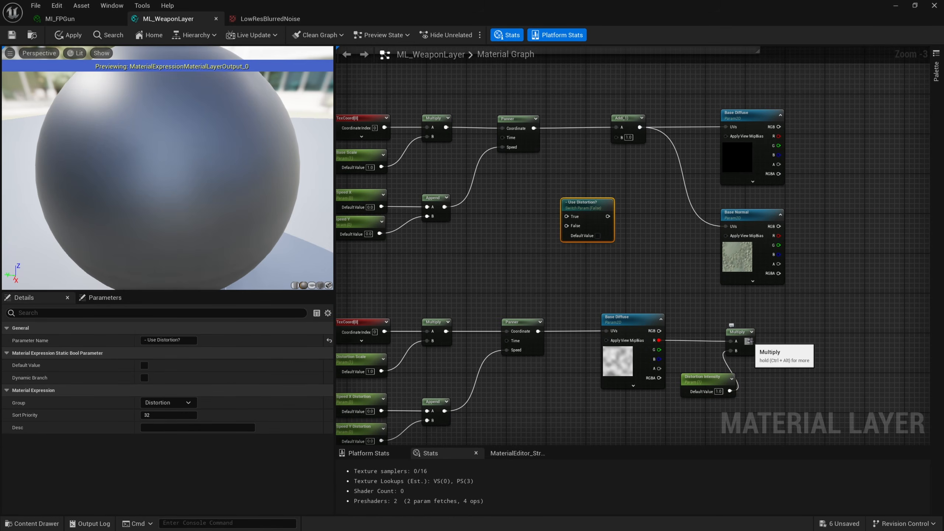
drag(749, 341, 566, 219)
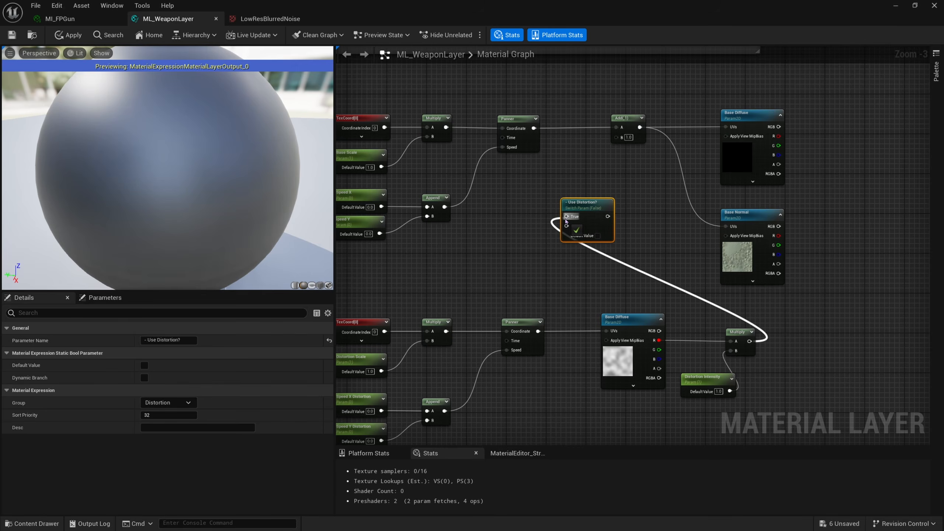
Step: Feed a constant of 0 into the "- Use Distortion?" switch's False input and connect the switch output to the Add node's B input
right_drag(524, 260, 552, 268)
key(1)
click(537, 249)
scroll(542, 248, up, 2)
drag(557, 252, 554, 225)
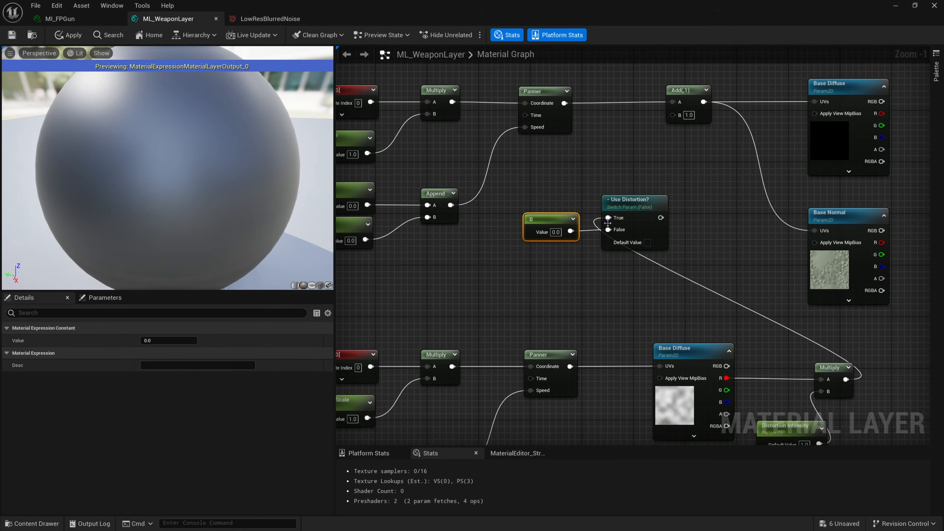
drag(661, 218, 673, 115)
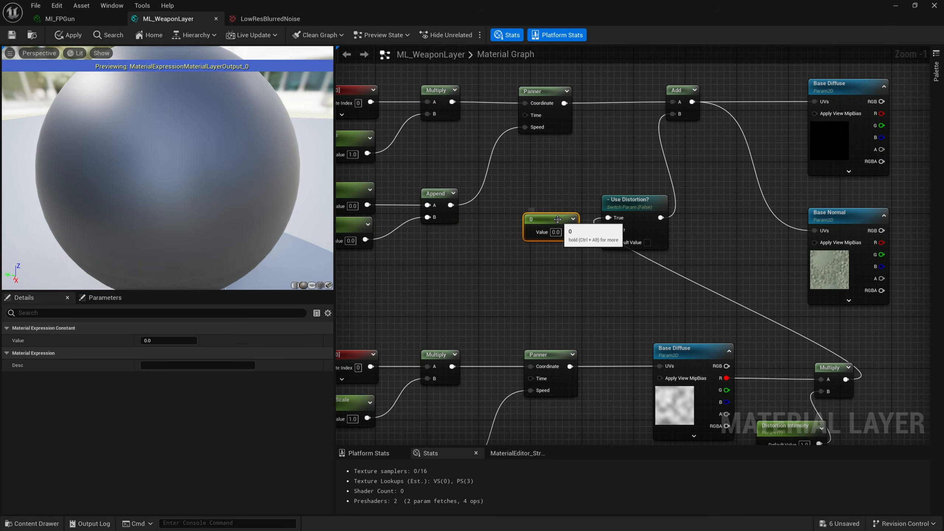
Step: Examine how the distortion chain and the "- Use Distortion?" switch feed the Add node driving the base texture UVs
right_drag(716, 172, 735, 245)
click(735, 244)
click(701, 170)
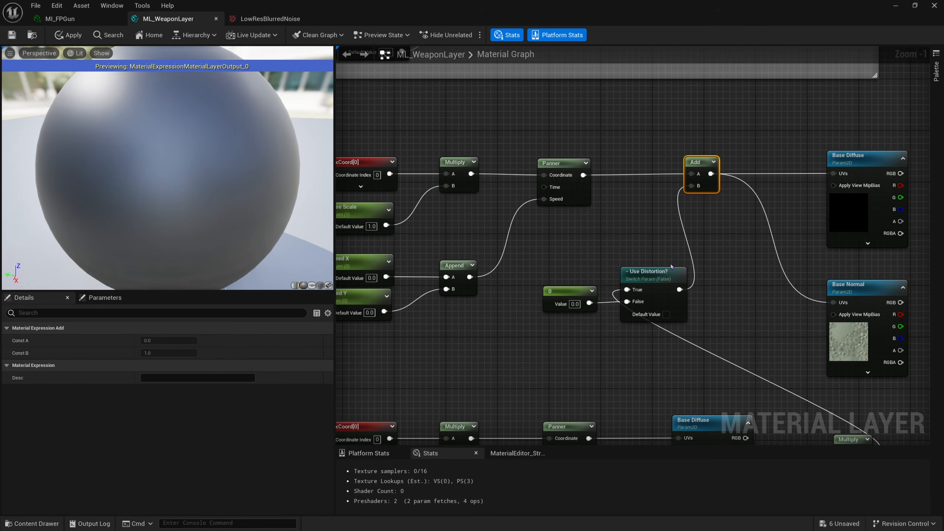
right_drag(671, 267, 670, 255)
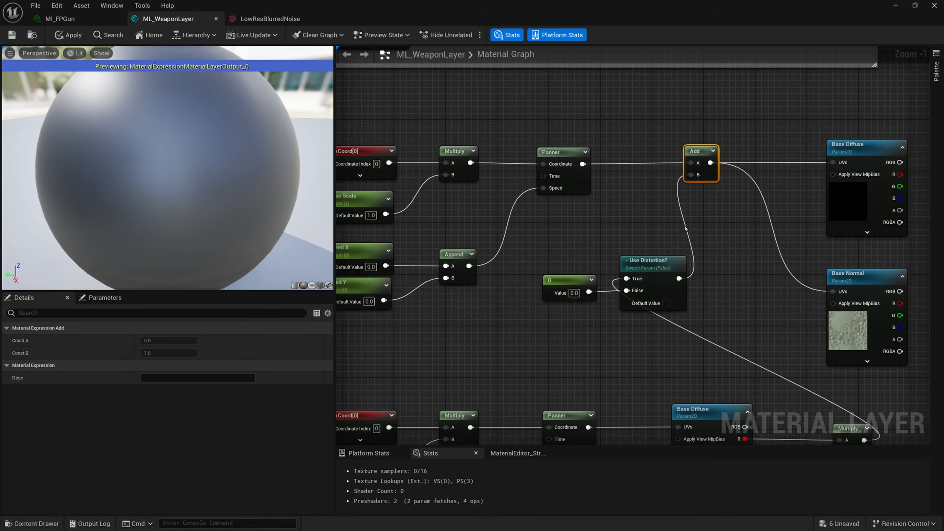
right_drag(696, 247, 715, 240)
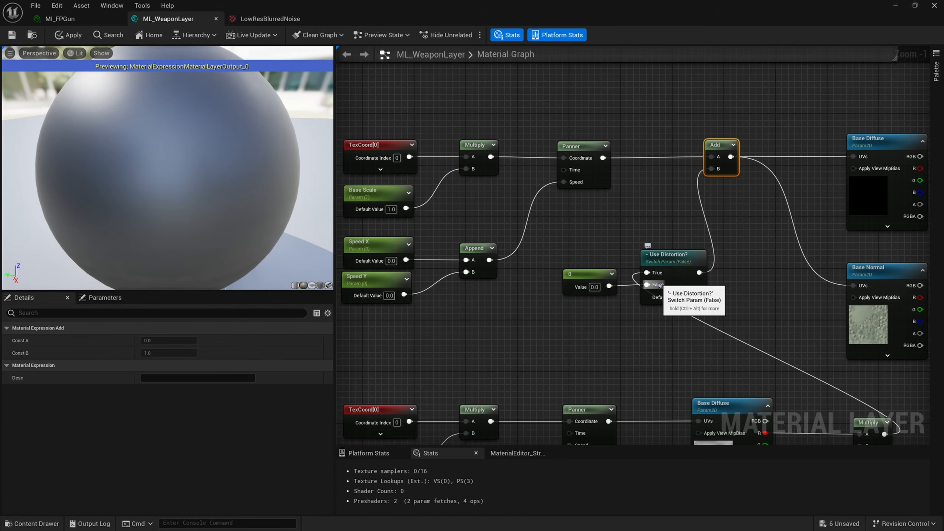
click(585, 274)
right_drag(635, 182, 754, 195)
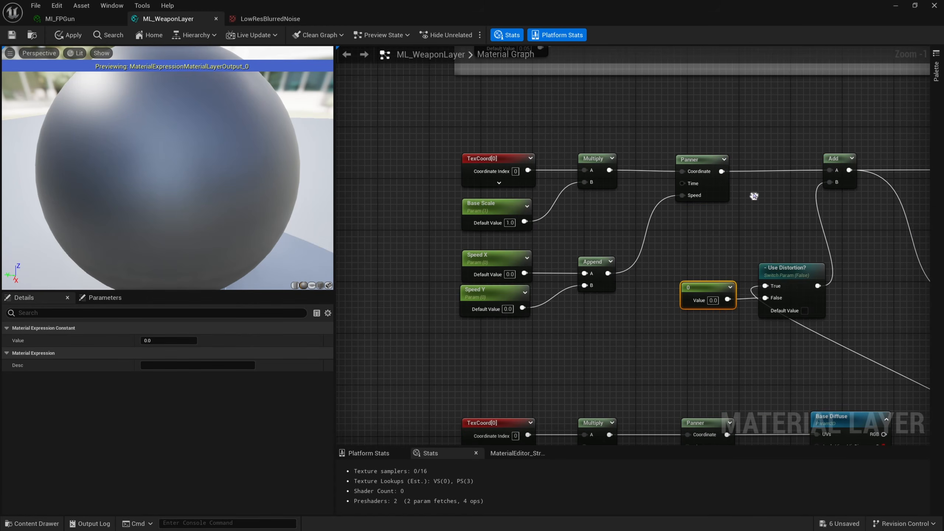
drag(766, 145, 446, 288)
click(648, 308)
right_drag(788, 310, 723, 274)
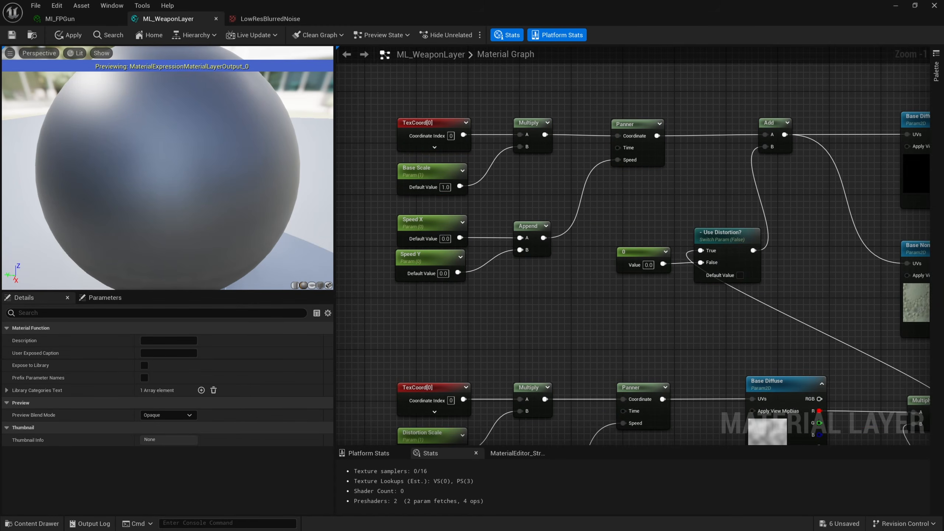
scroll(783, 361, down, 1)
right_drag(784, 360, 708, 277)
drag(829, 289, 372, 439)
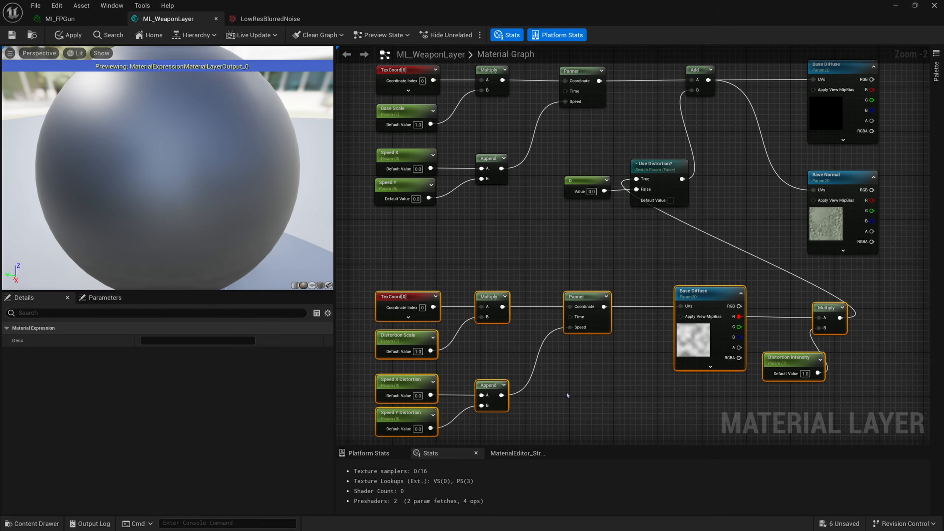
right_drag(666, 273, 556, 278)
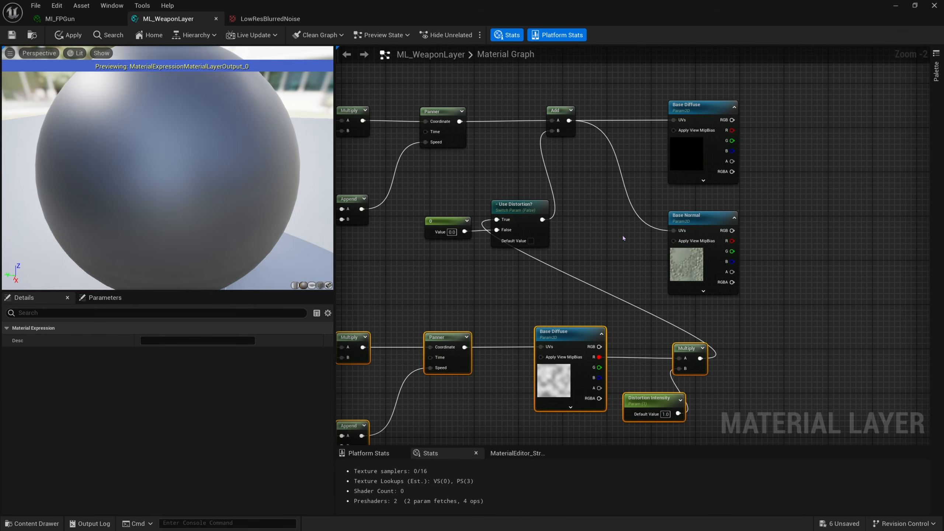
Step: Enclose the base texture nodes and the distortion chain beneath them in a comment box named "Textures"
scroll(624, 239, down, 1)
right_drag(624, 239, 725, 234)
scroll(726, 235, down, 1)
drag(831, 141, 438, 404)
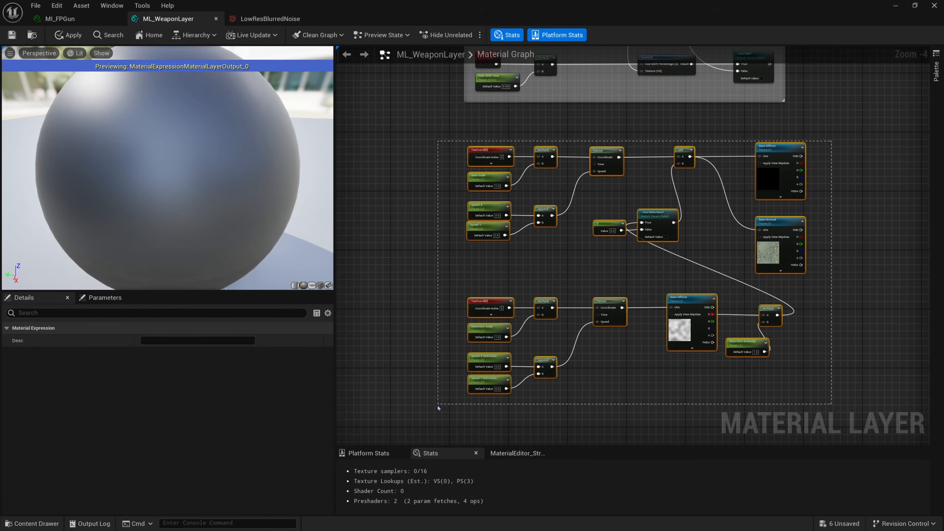
key(c)
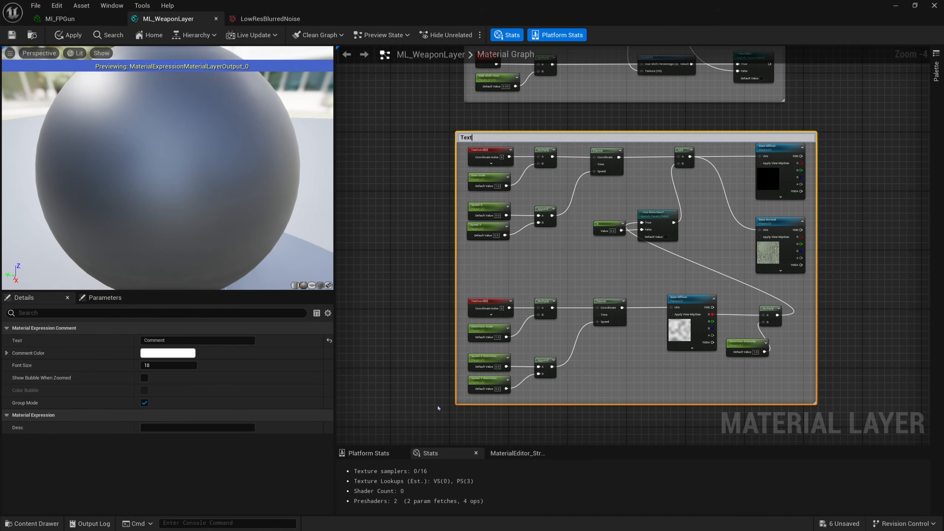
text(Textures)
key(Return)
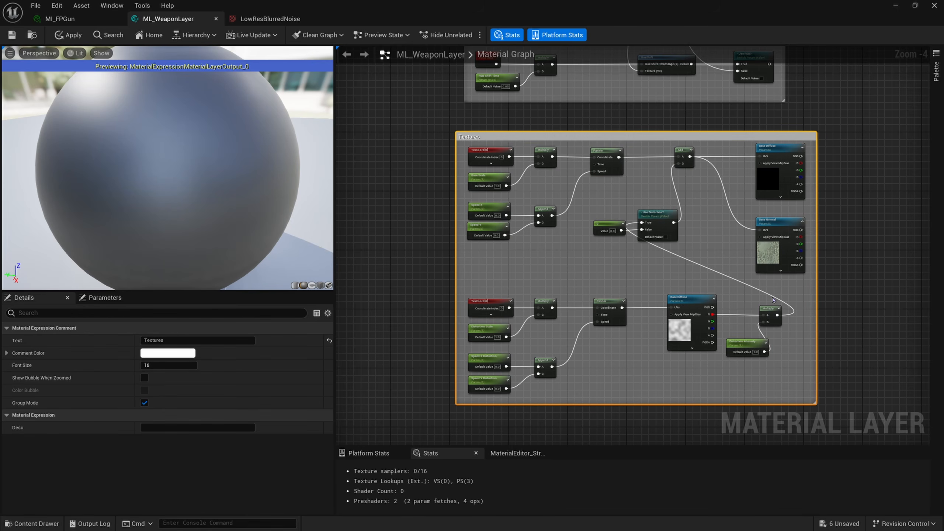
click(841, 198)
Step: Assign the Base Diffuse and Base Normal texture parameters at the end of the base chain to the Base group
right_drag(829, 260, 806, 286)
scroll(729, 194, up, 1)
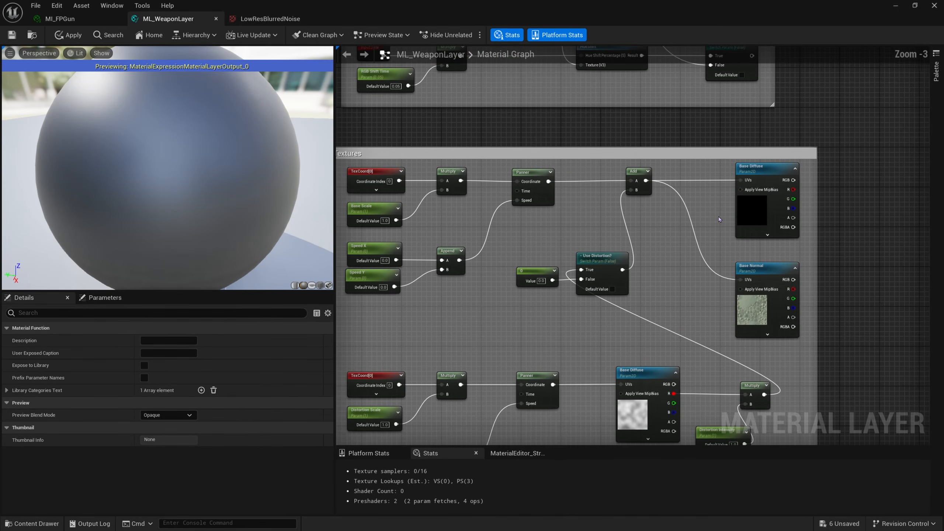
right_drag(711, 214, 724, 229)
drag(731, 204, 771, 312)
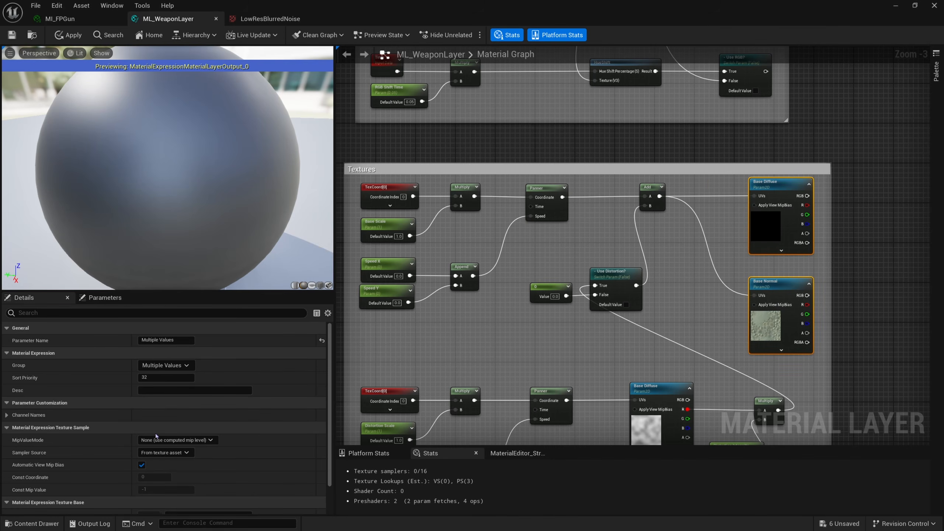
click(183, 365)
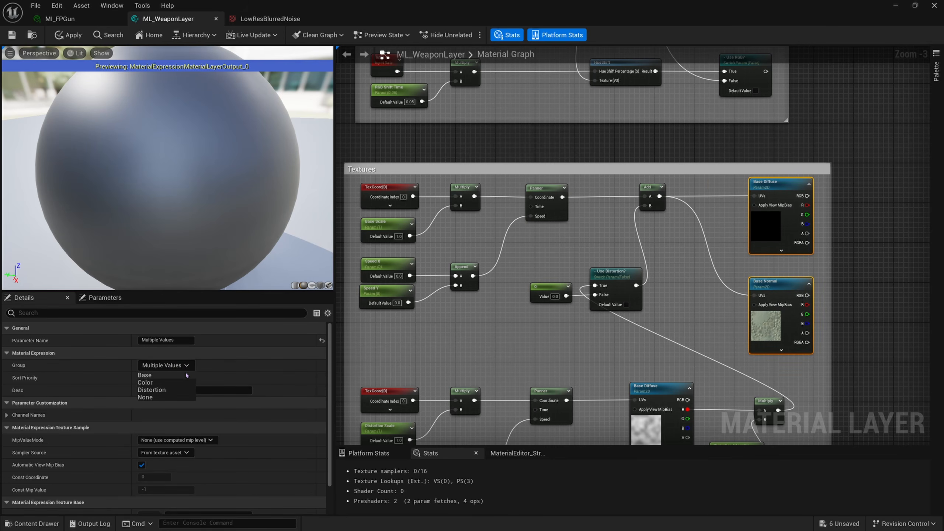
click(186, 375)
Step: Assign the Base Scale, Speed X and Speed Y parameters to the Base group
right_drag(764, 248, 880, 249)
drag(547, 323, 497, 236)
click(168, 415)
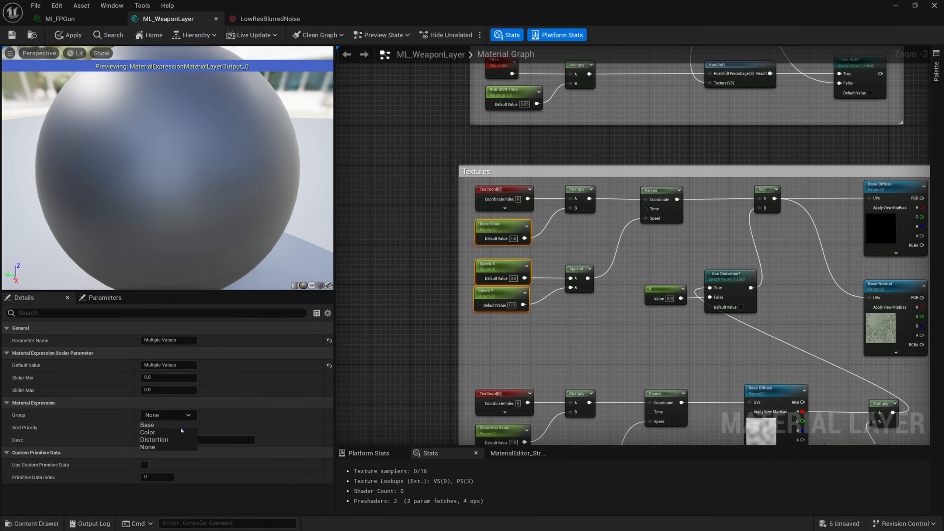
click(156, 426)
right_drag(801, 230, 664, 205)
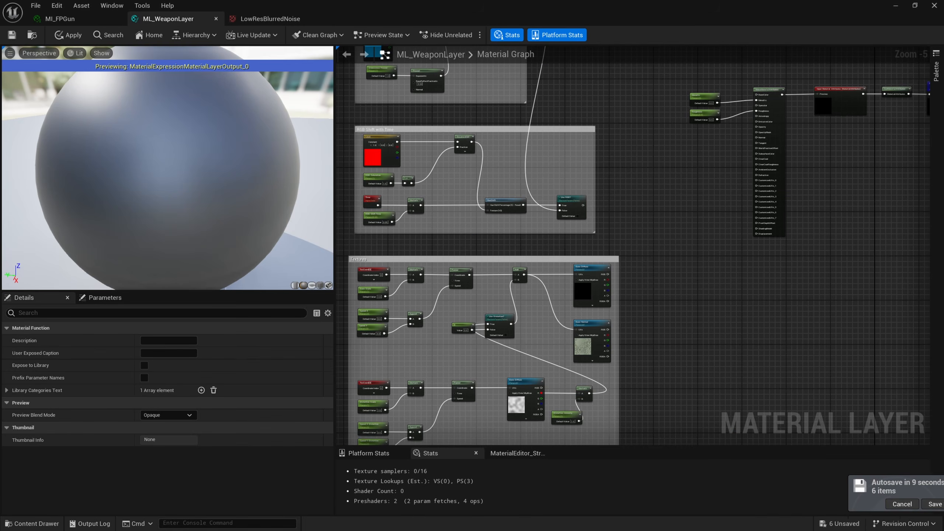
right_drag(660, 209, 687, 201)
scroll(593, 280, up, 1)
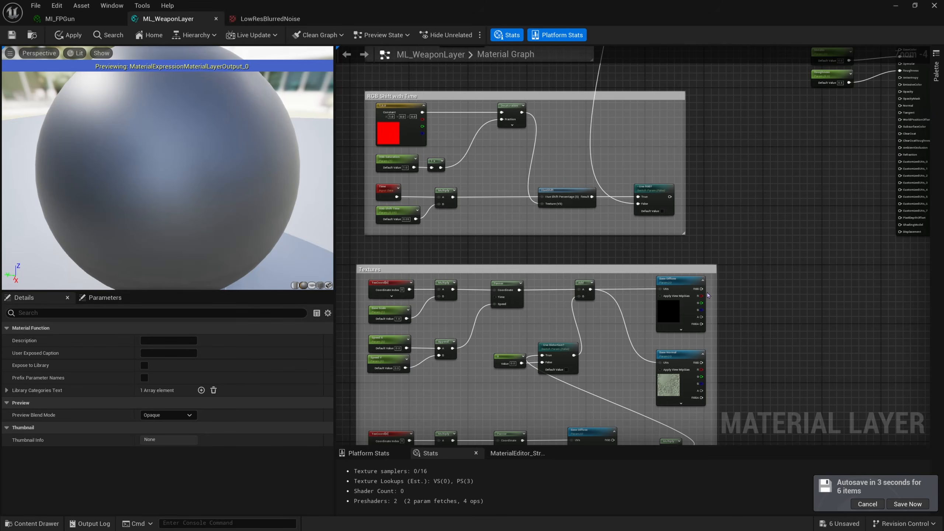
drag(702, 289, 728, 227)
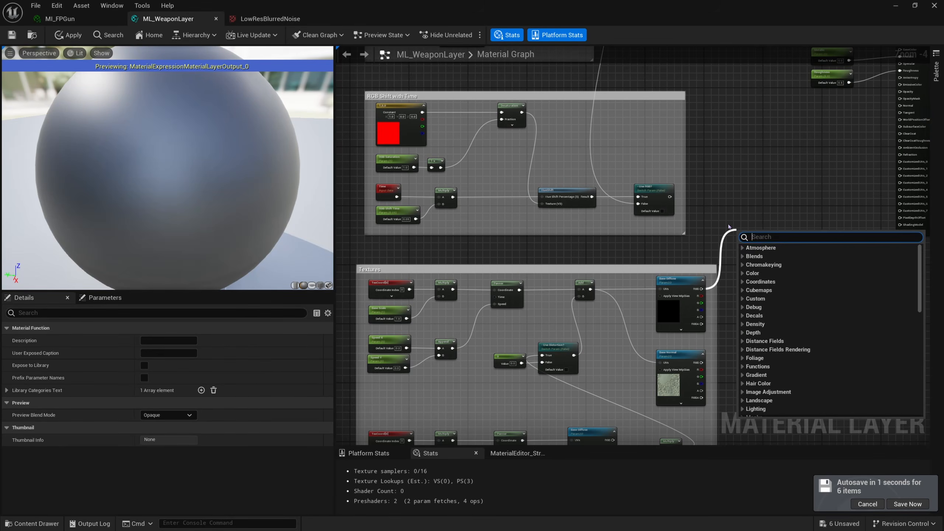
click(722, 208)
right_drag(704, 214, 726, 278)
drag(732, 299, 349, 38)
right_drag(701, 249, 532, 74)
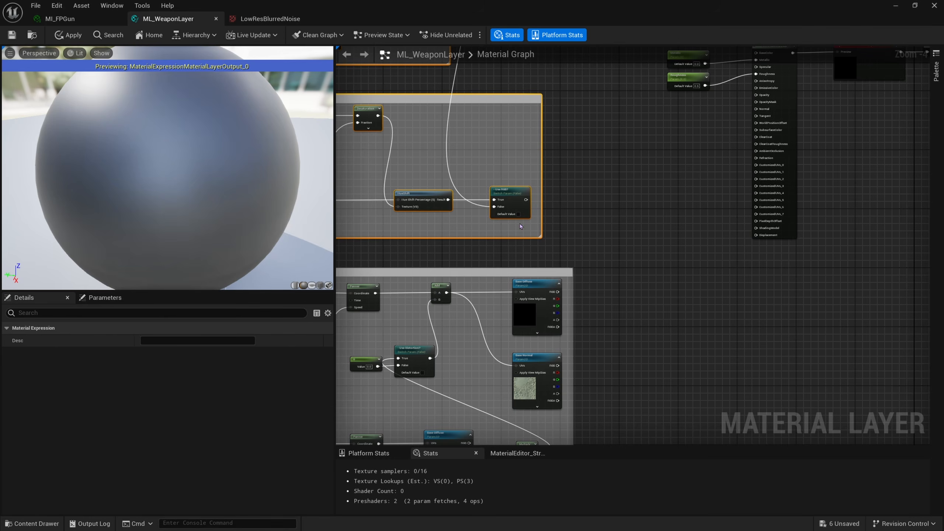
Step: Add a Multiply node beside the RGB shift section, feeding the "- Use RGB?" switch into A and Base Diffuse's RGB into B
click(600, 253)
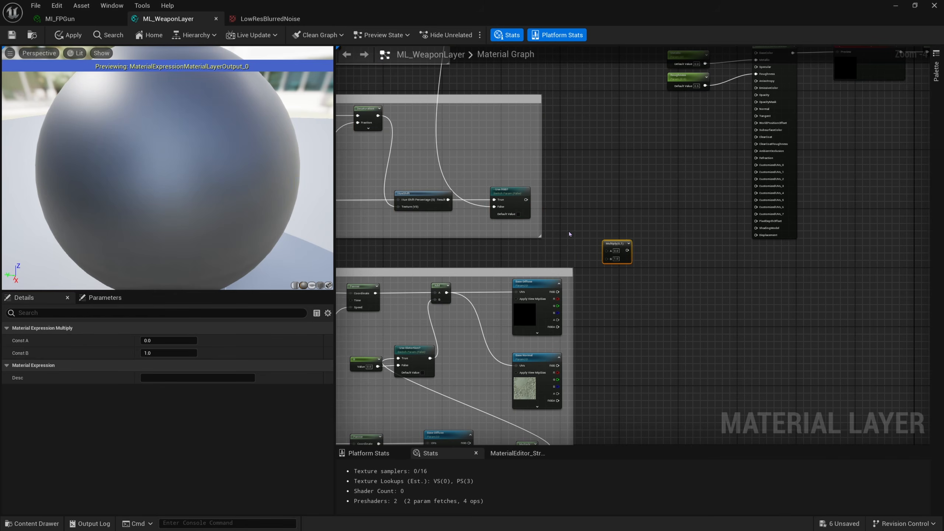
drag(526, 200, 607, 250)
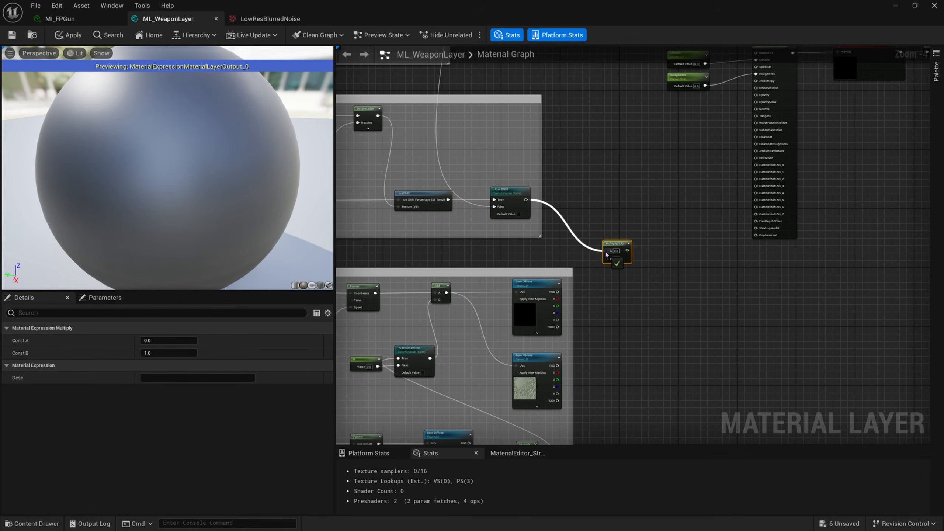
right_drag(596, 283, 619, 294)
drag(620, 277, 626, 215)
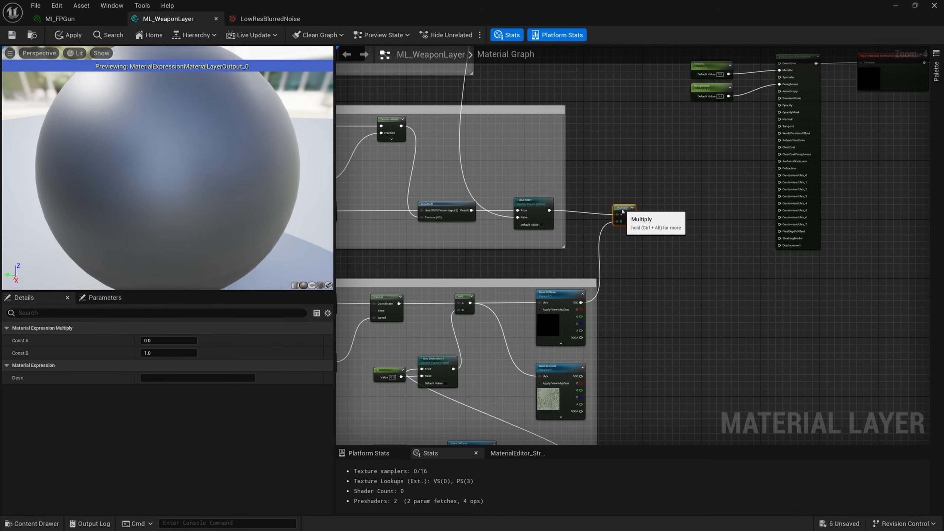
Step: Set the Base Normal parameter's default texture to the FlatNormal asset from /Engine/EngineMaterials
right_drag(612, 372, 597, 278)
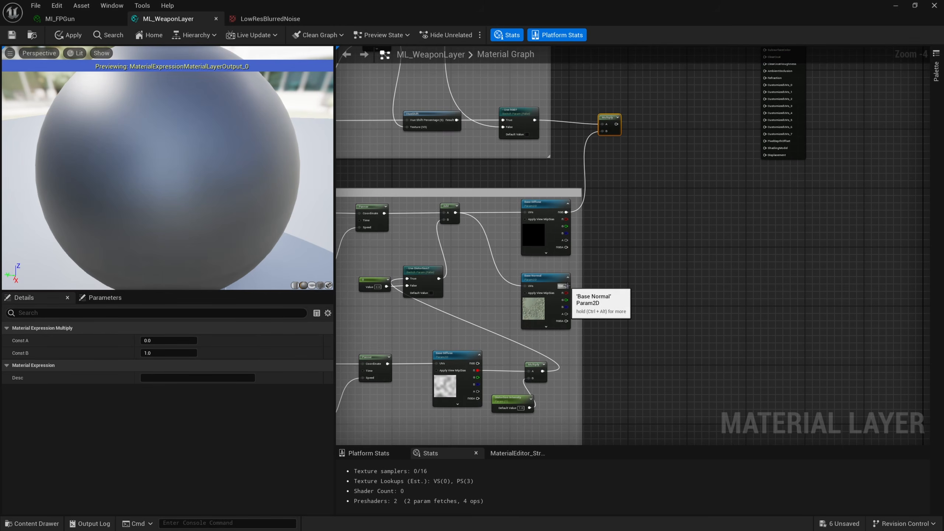
click(531, 305)
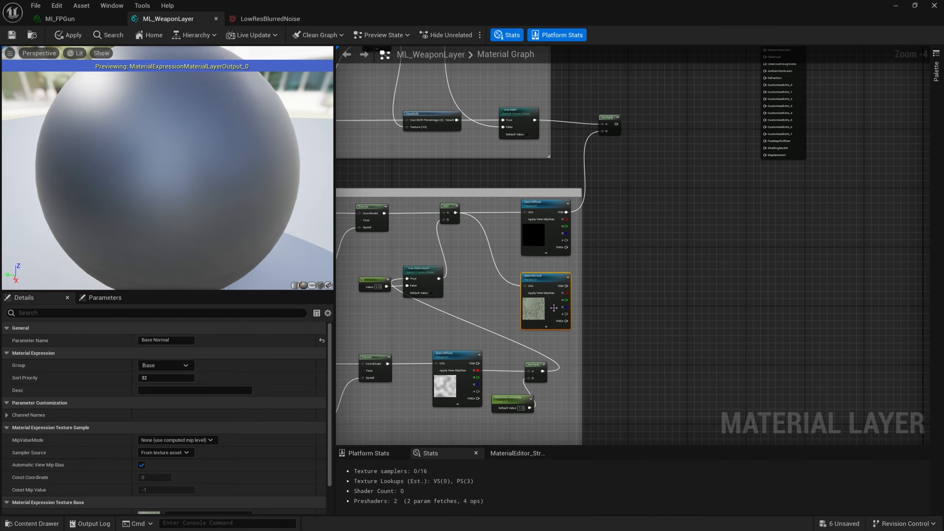
click(546, 223)
right_drag(476, 352, 503, 315)
click(566, 272)
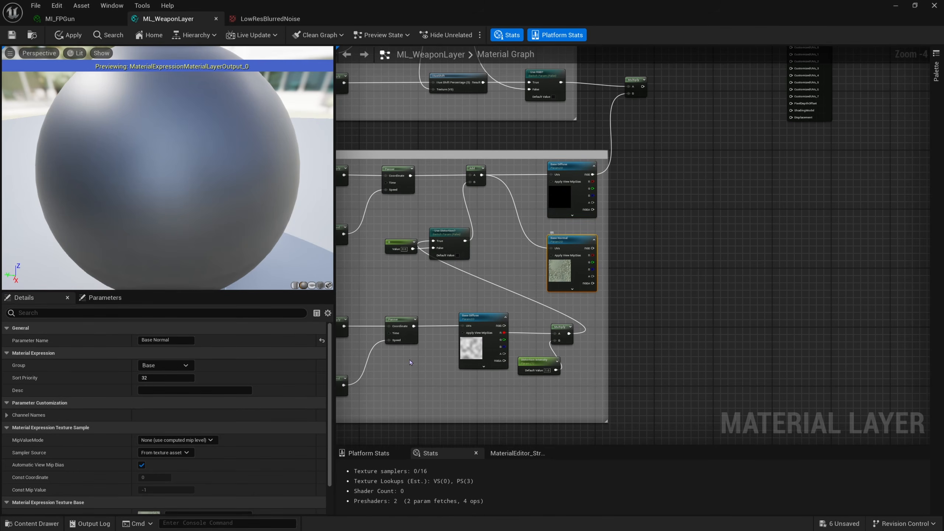
scroll(211, 428, down, 2)
click(213, 473)
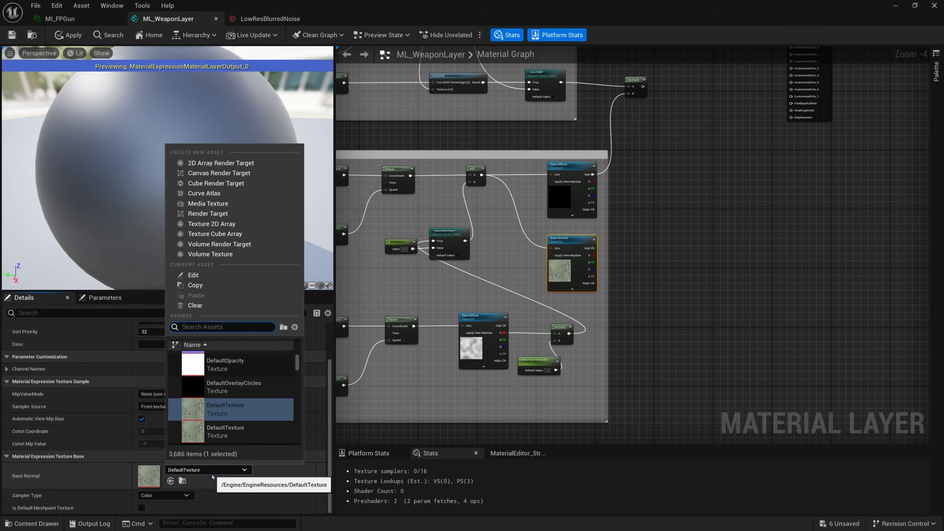
text(flat normal)
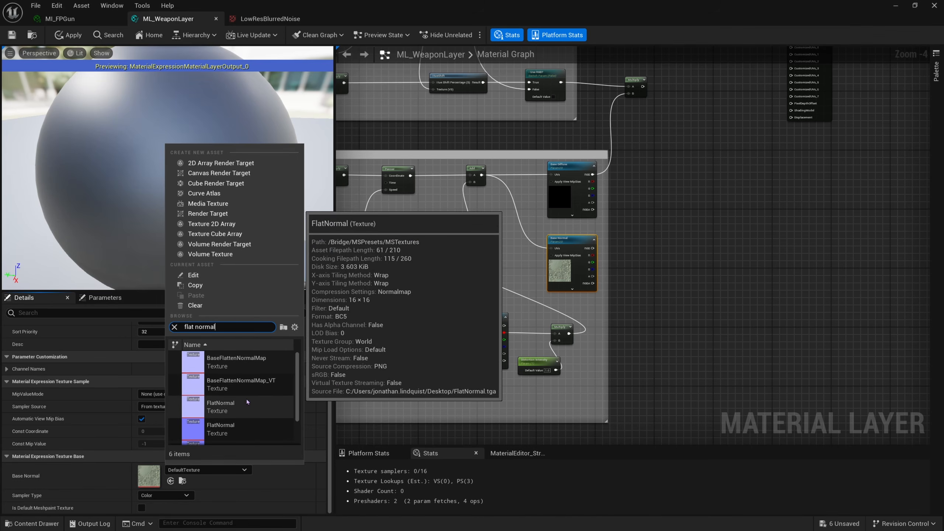
scroll(235, 430, down, 1)
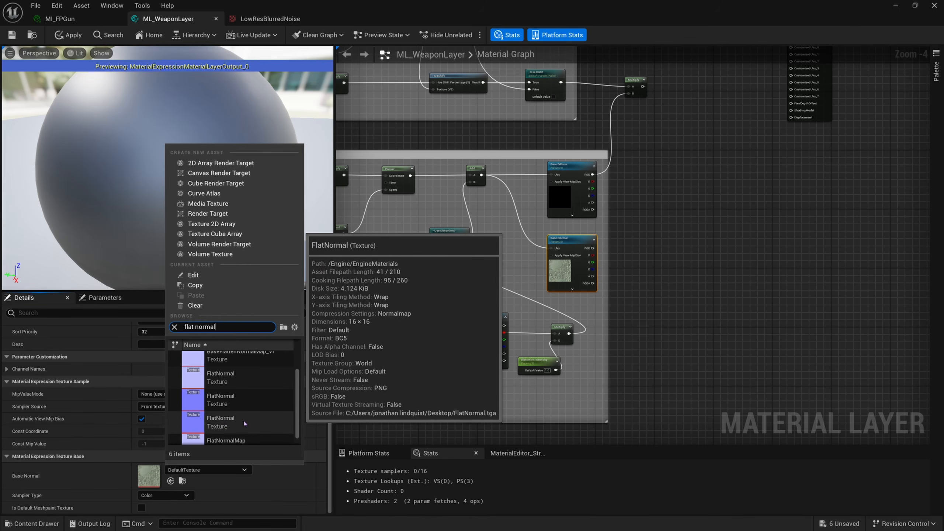
click(245, 423)
Step: Set the default texture of the Base Diffuse parameter feeding the color Multiply to WhiteSquareTexture
click(567, 201)
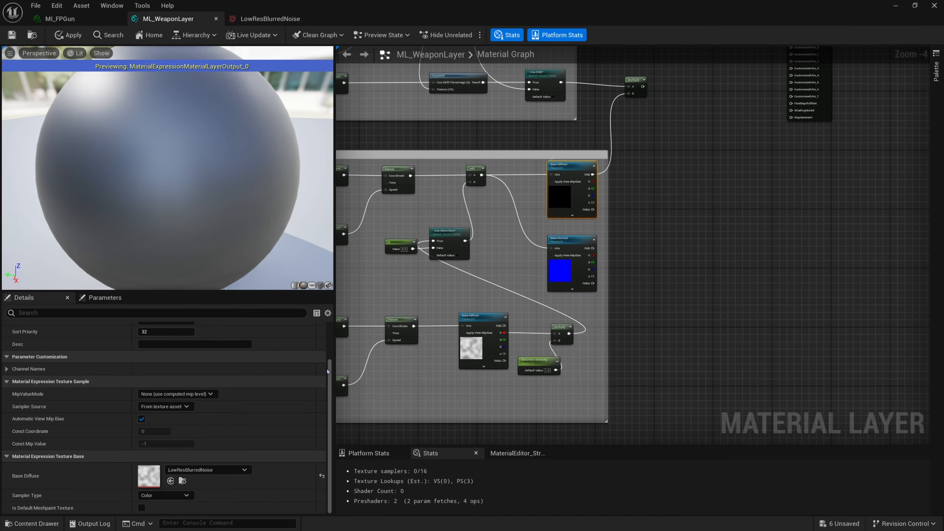
click(208, 470)
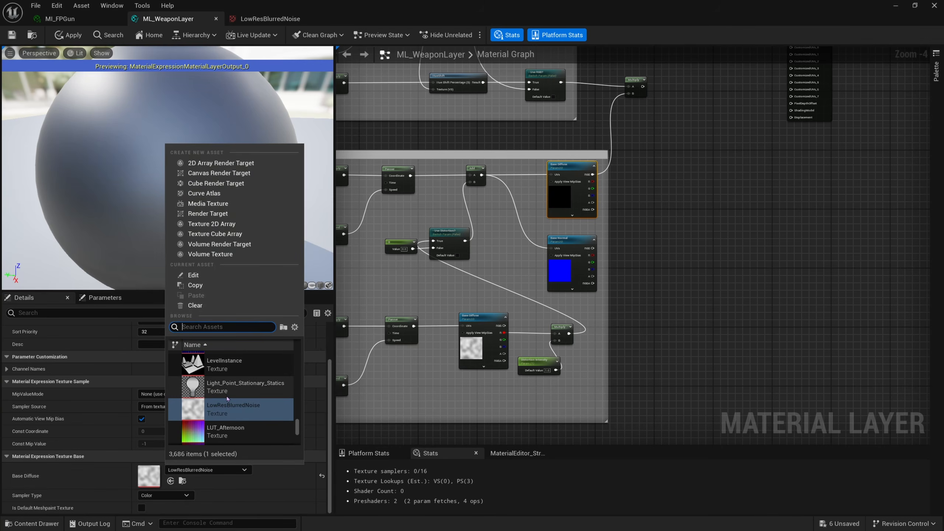
text(white)
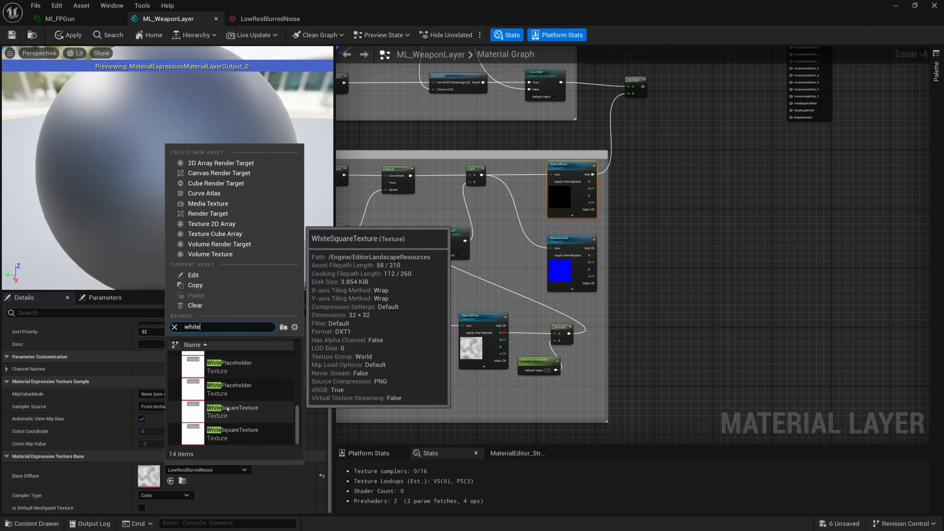
click(228, 436)
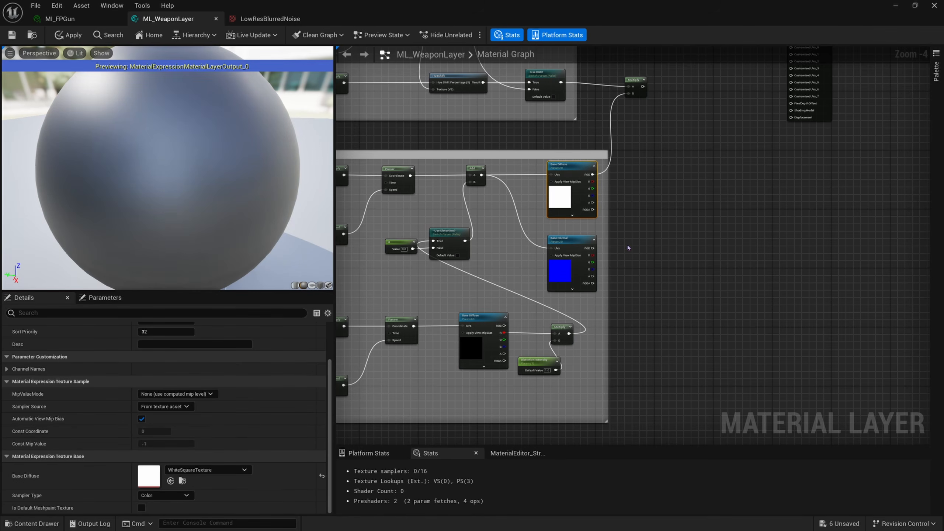
Step: Add a FlattenNormal node fed by Base Normal's RGB output and place it further along, clear of the Textures comment
right_drag(628, 248, 625, 275)
drag(600, 277, 665, 276)
text(flatten)
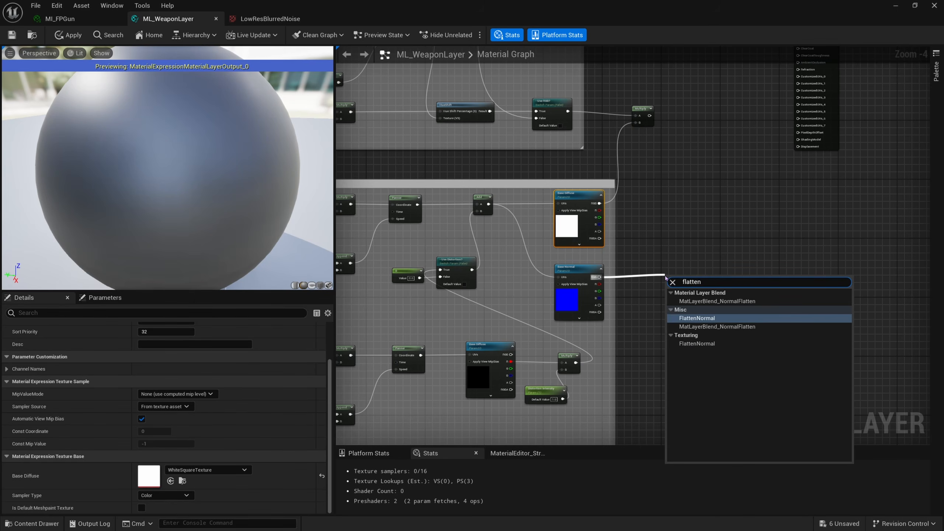
key(Return)
drag(678, 276, 726, 271)
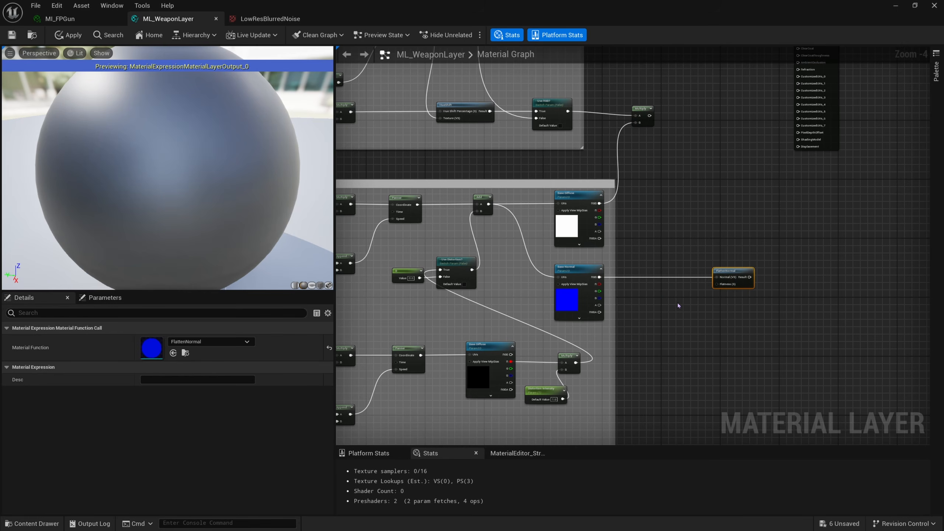
Step: Create a scalar parameter named "Normal Intensity" near the FlattenNormal node with a default value of 1
click(664, 305)
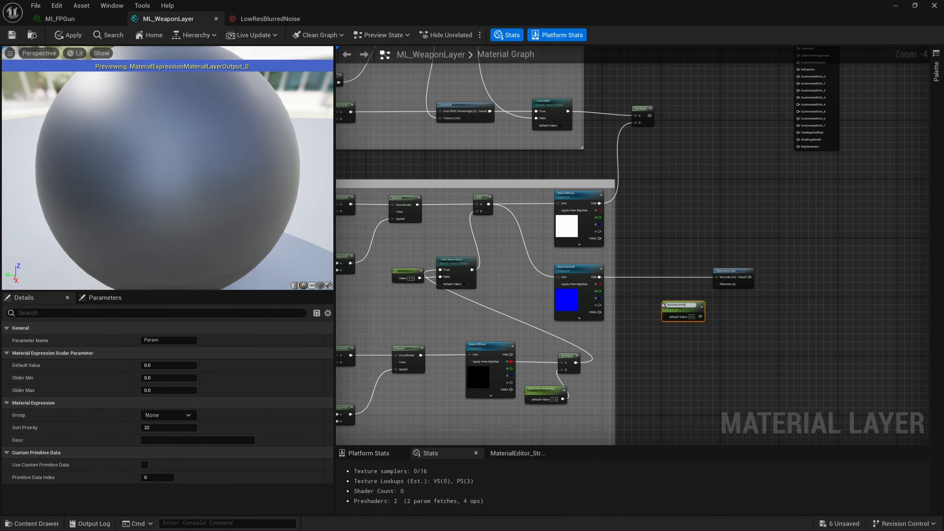
text(Normal Intensity)
key(Return)
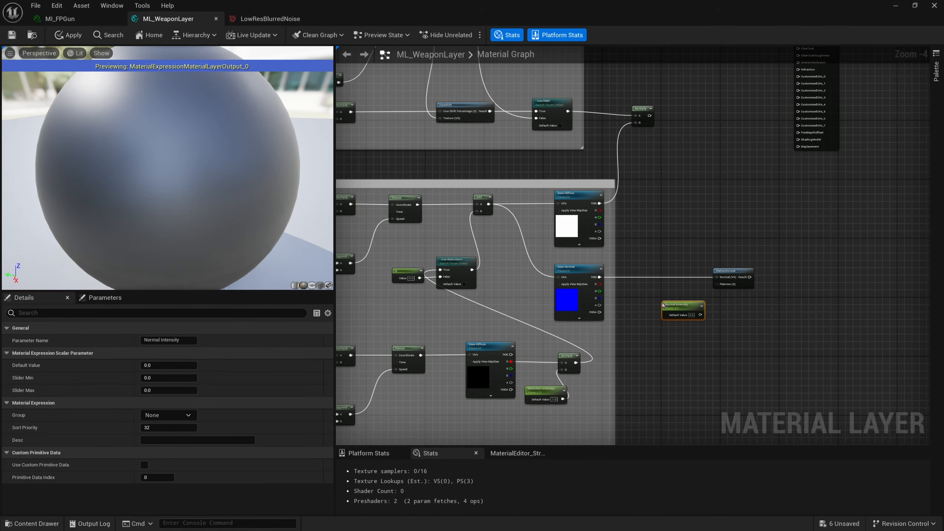
scroll(633, 283, up, 4)
click(607, 277)
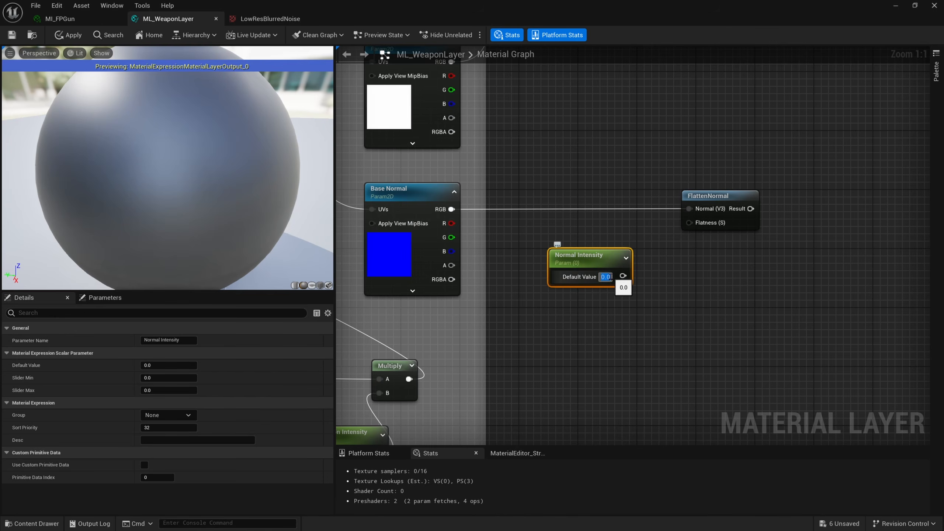
text(1)
Step: Route Normal Intensity through a 1-x node into FlattenNormal's Flatness input, making room for the new node and aligning it
right_drag(662, 285, 670, 305)
drag(737, 236, 804, 235)
drag(631, 297, 660, 269)
text(1-x)
key(Return)
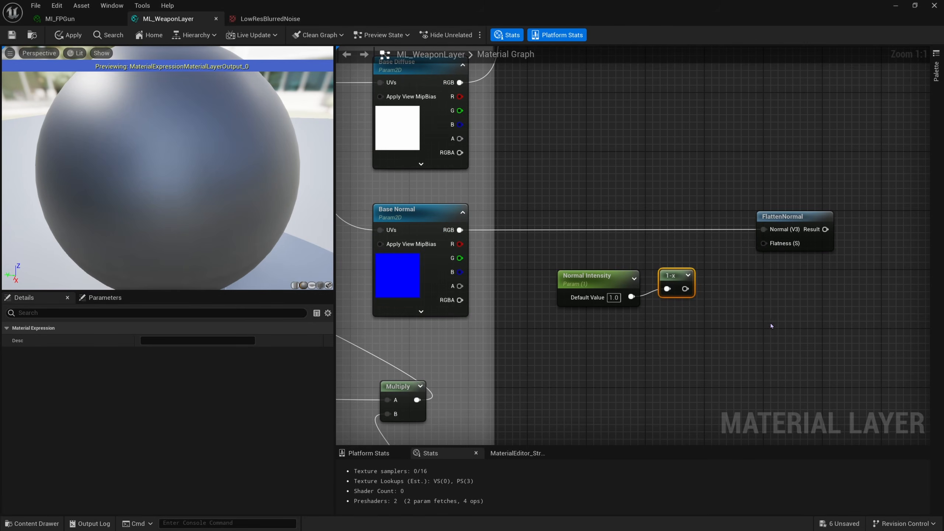
click(591, 294)
click(668, 274)
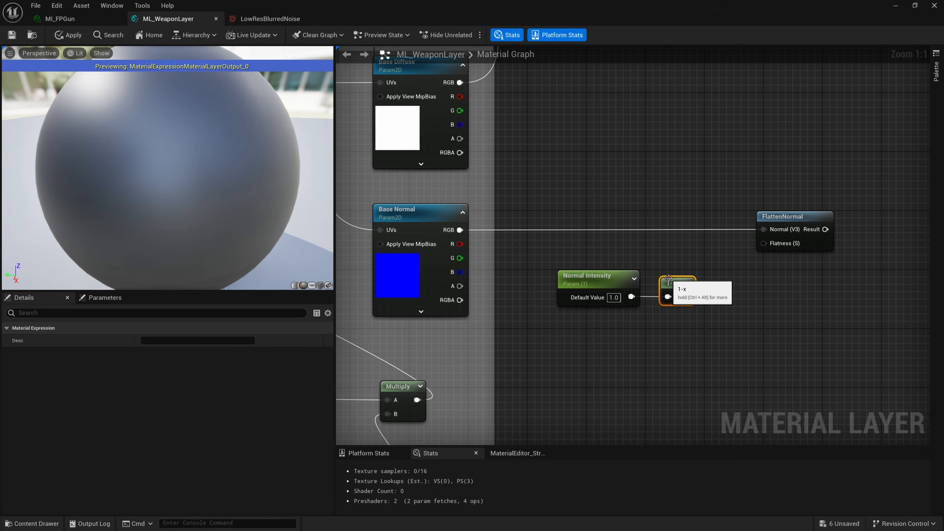
drag(668, 274, 596, 319)
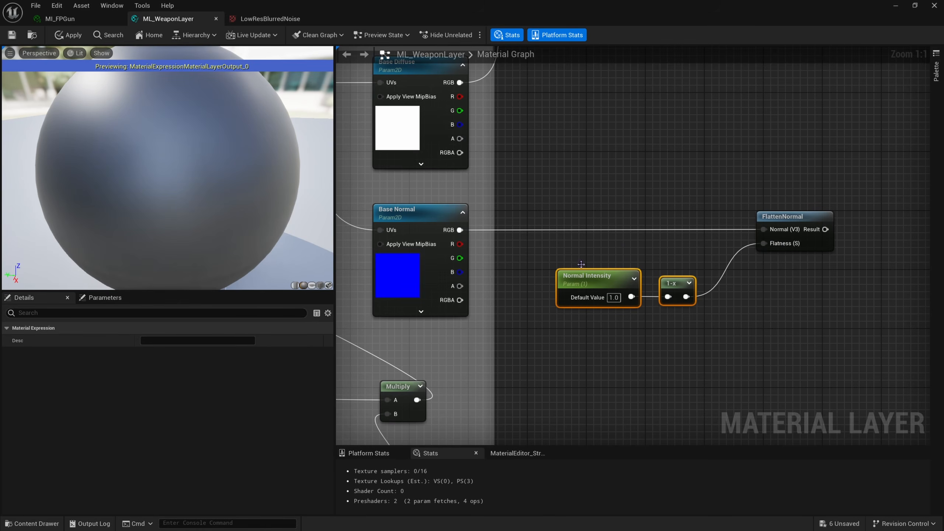
click(589, 300)
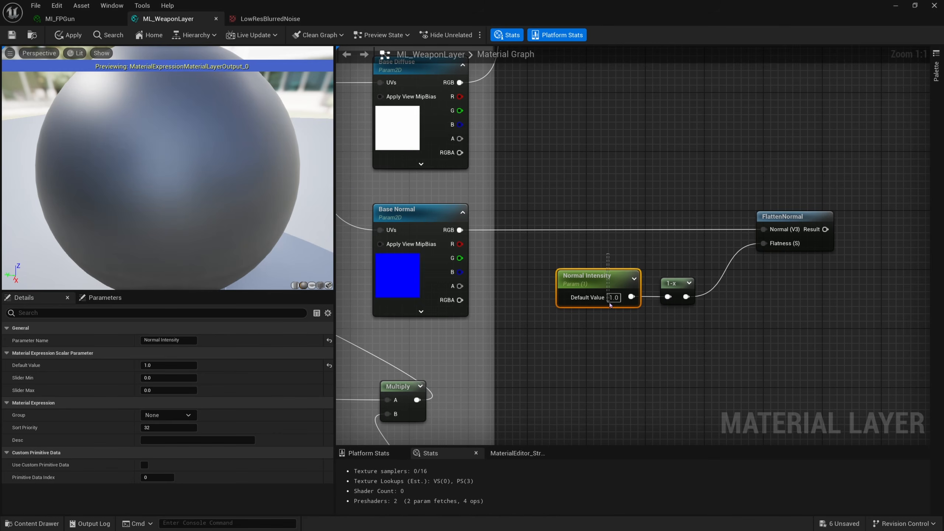
right_drag(701, 247, 669, 275)
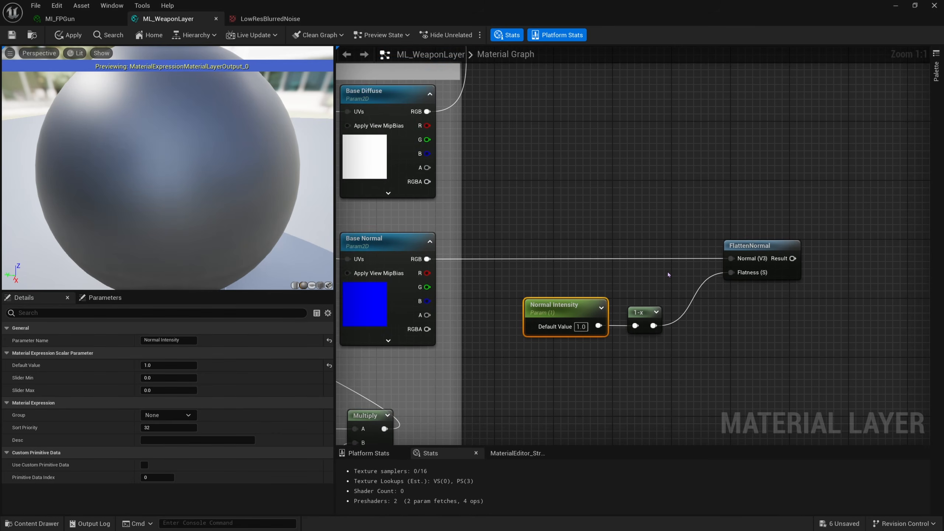
scroll(669, 274, down, 3)
right_drag(742, 268, 716, 290)
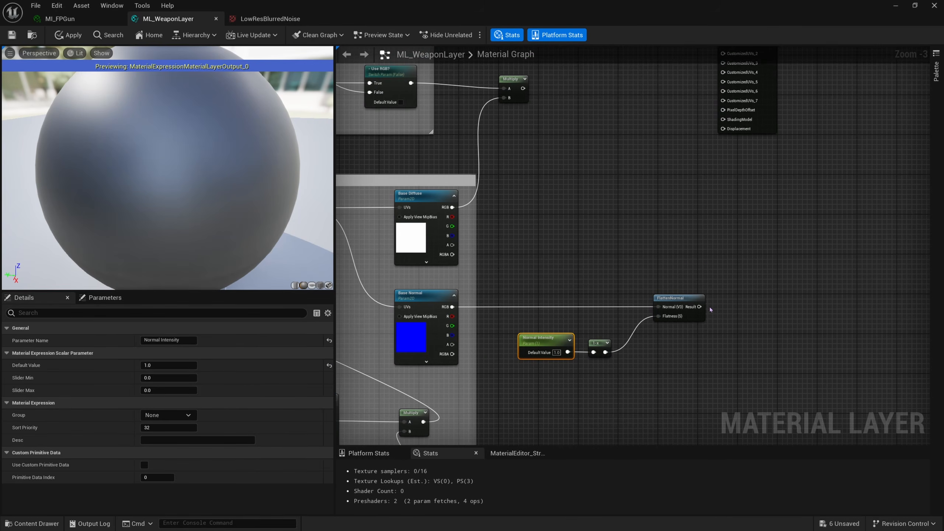
Step: Connect FlattenNormal's Result to the material attributes' Normal input and move the output nodes, with Metallic and Roughness, further along the graph
drag(703, 308, 725, 109)
scroll(719, 193, down, 1)
right_drag(677, 189, 576, 262)
scroll(580, 262, down, 1)
drag(867, 307, 746, 230)
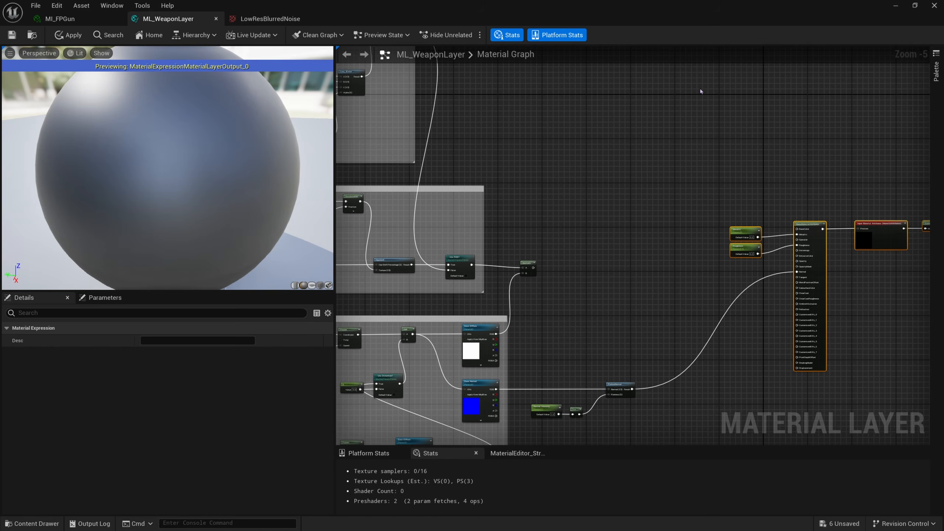
Step: Align the color Multiply node with the Use RGB? switch so their connection runs straight
drag(698, 82, 624, 190)
drag(597, 309, 594, 342)
click(529, 264)
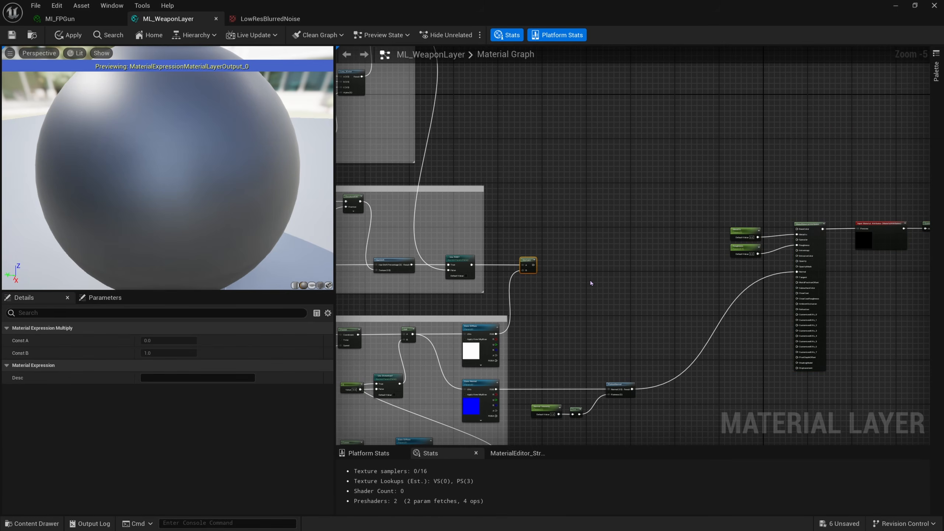
right_drag(601, 278, 591, 200)
click(558, 240)
Step: Assign the Normal Intensity parameter to the Base group
right_drag(509, 326, 633, 319)
scroll(632, 317, up, 3)
click(619, 346)
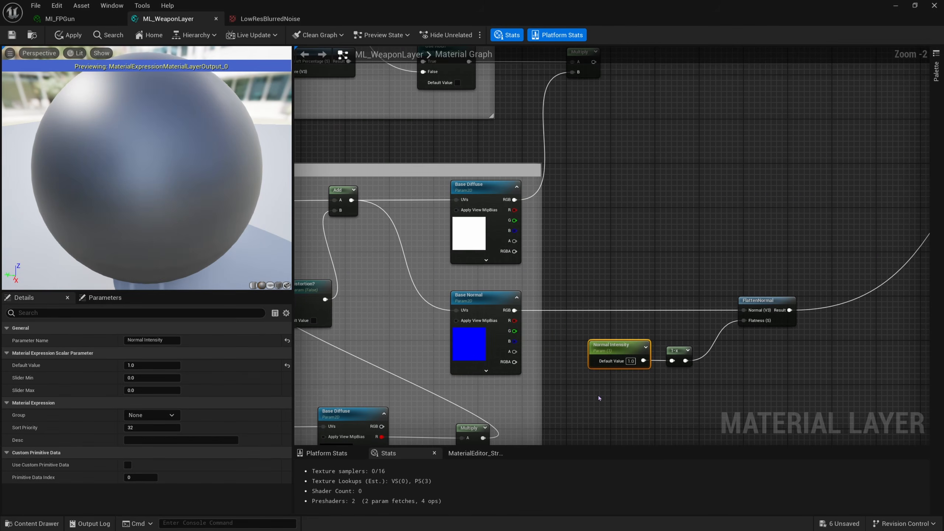
click(151, 414)
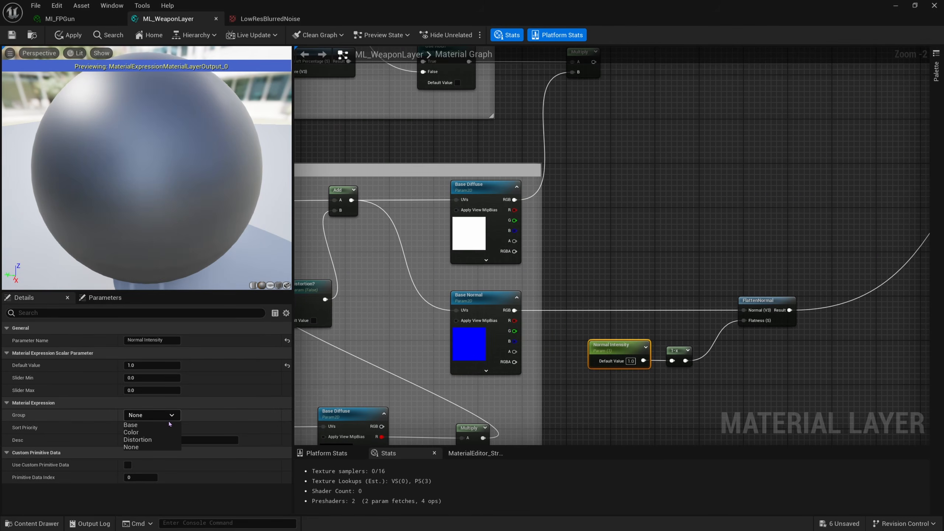
click(148, 436)
right_drag(607, 348, 635, 333)
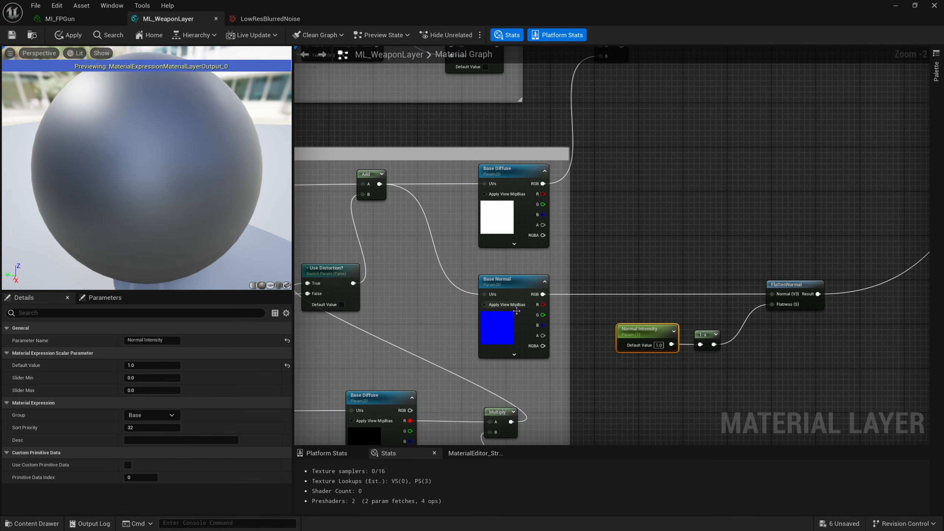
Step: Add a TextureCoordinate node in the empty graph area above and between the color Multiply and the Metallic parameter
right_drag(507, 340, 533, 289)
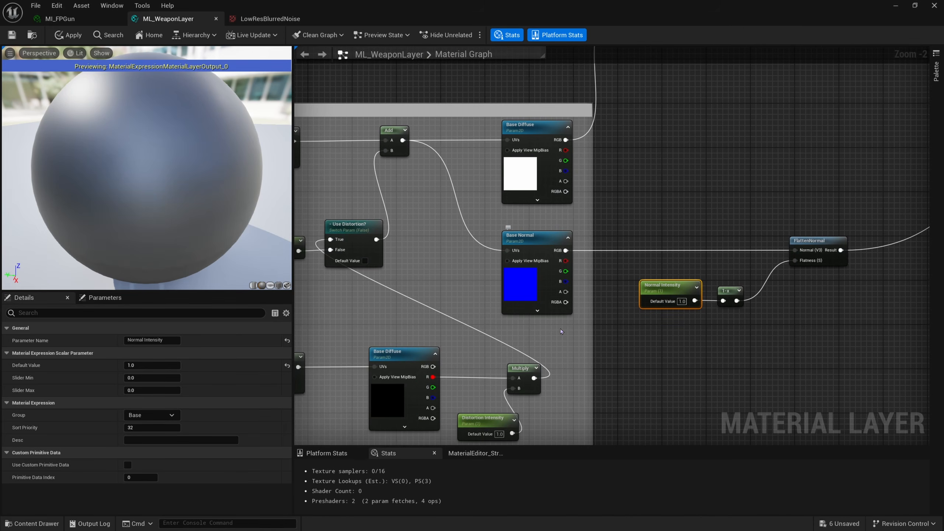
right_drag(472, 299, 388, 405)
right_drag(527, 208, 483, 296)
scroll(483, 296, down, 1)
right_drag(574, 223, 558, 246)
click(612, 183)
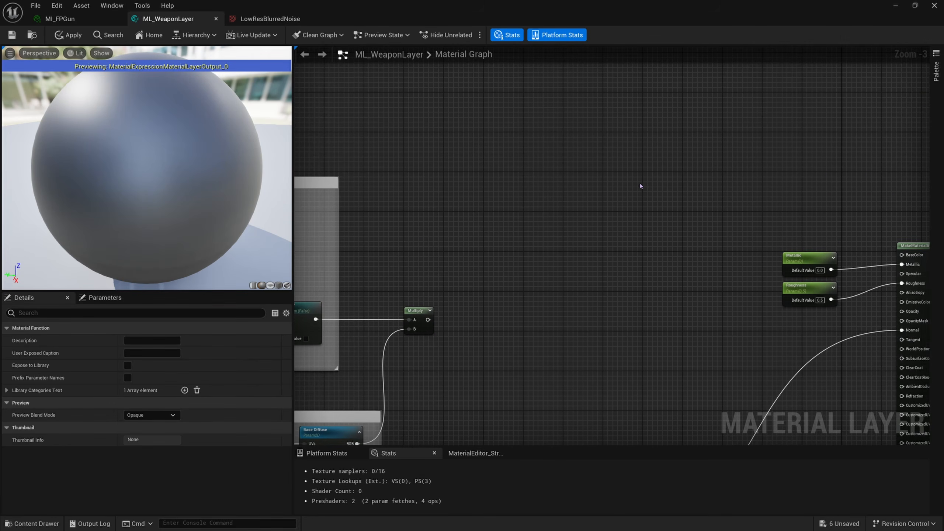
right_drag(612, 183, 562, 194)
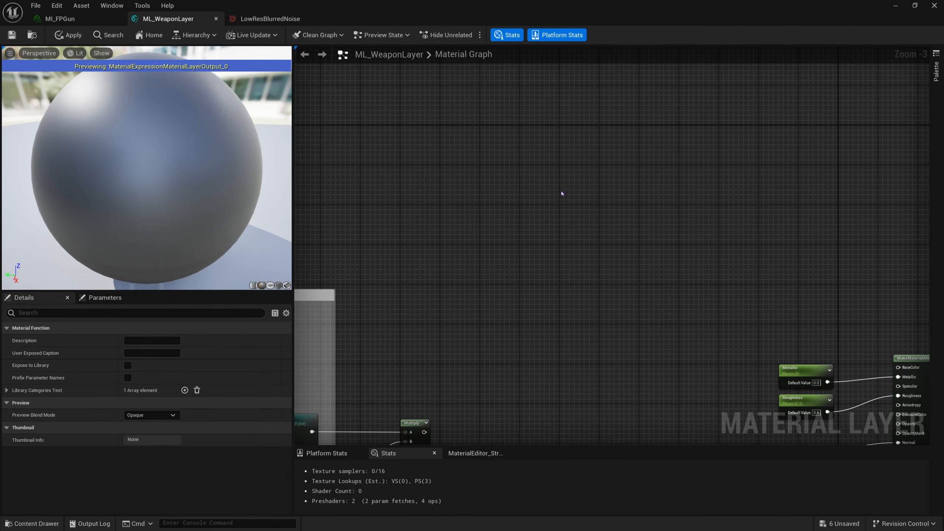
right_click(554, 180)
text(tex)
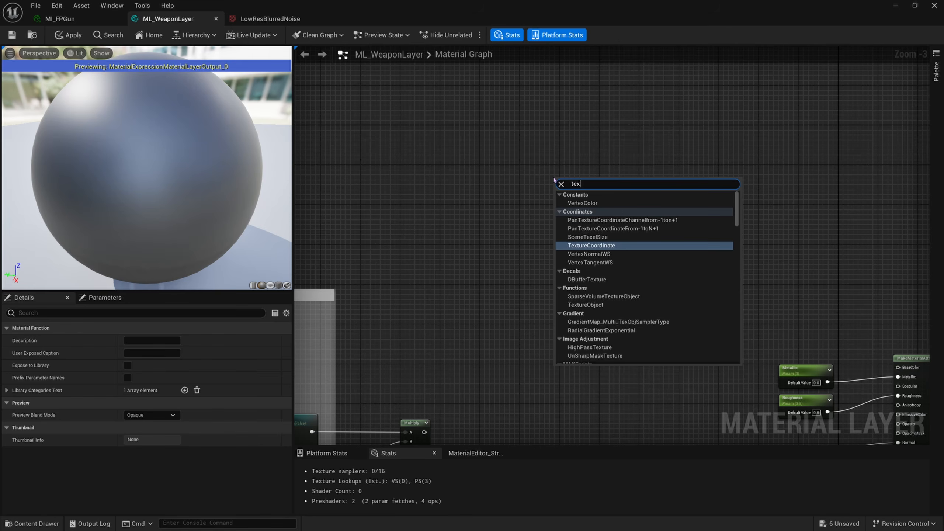
key(Return)
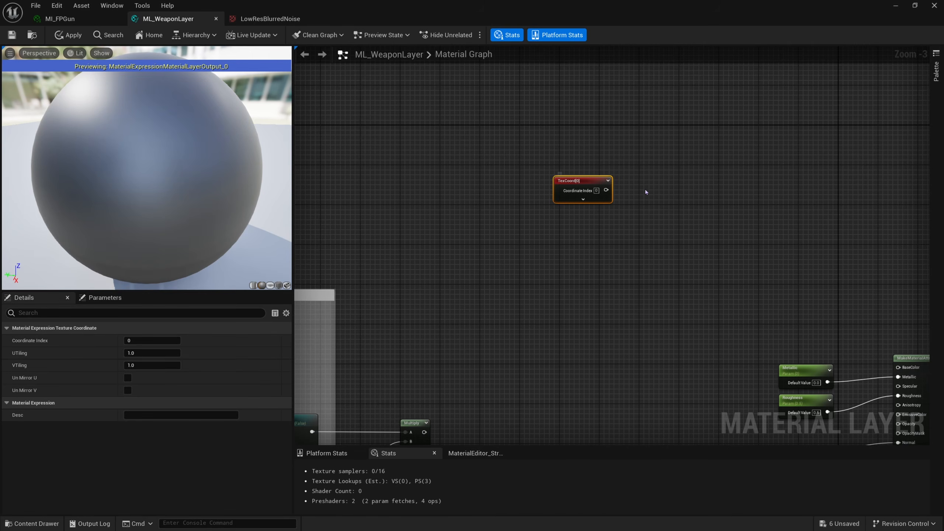
Step: Add a Multiply node beside the TexCoord node and a scalar parameter named Scale Wear below it
click(644, 189)
click(596, 223)
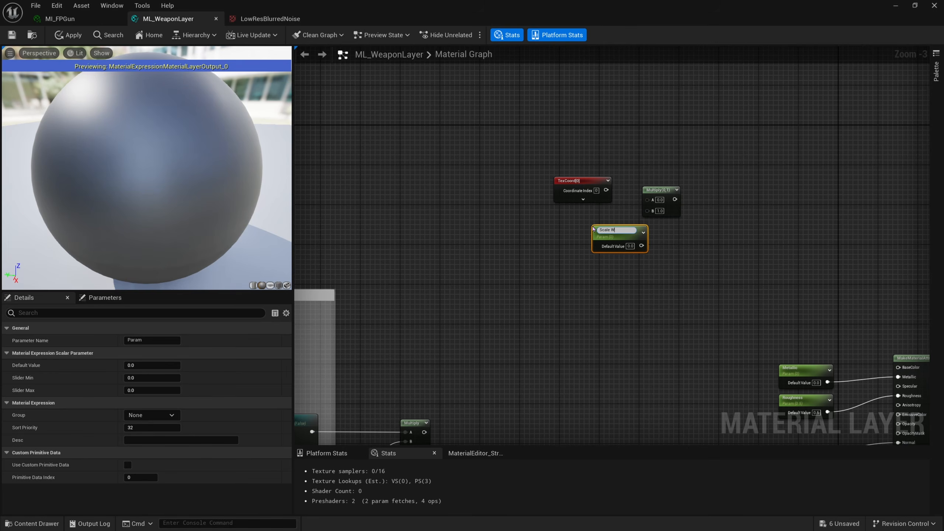
text(Scale Wear)
key(Tab)
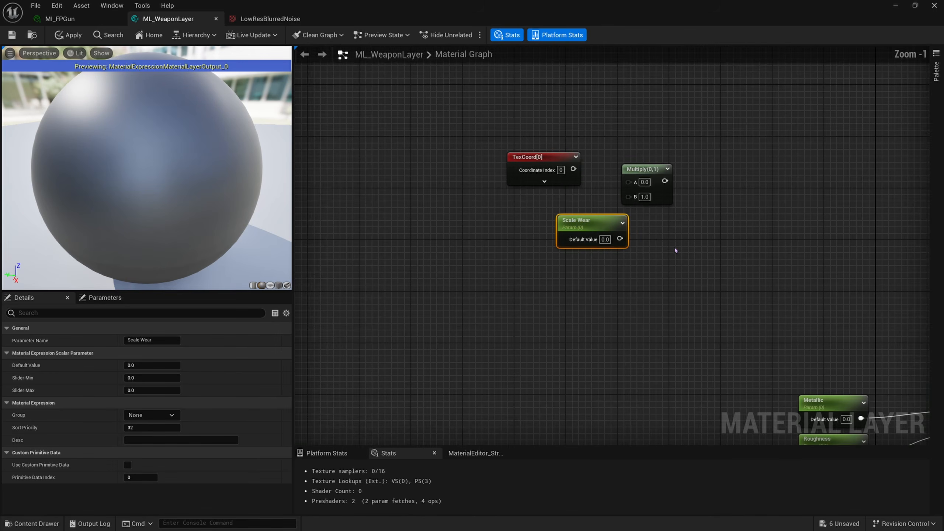
Step: Set the Scale Wear parameter's default value to 2
scroll(670, 250, up, 2)
right_drag(665, 248, 734, 279)
click(675, 271)
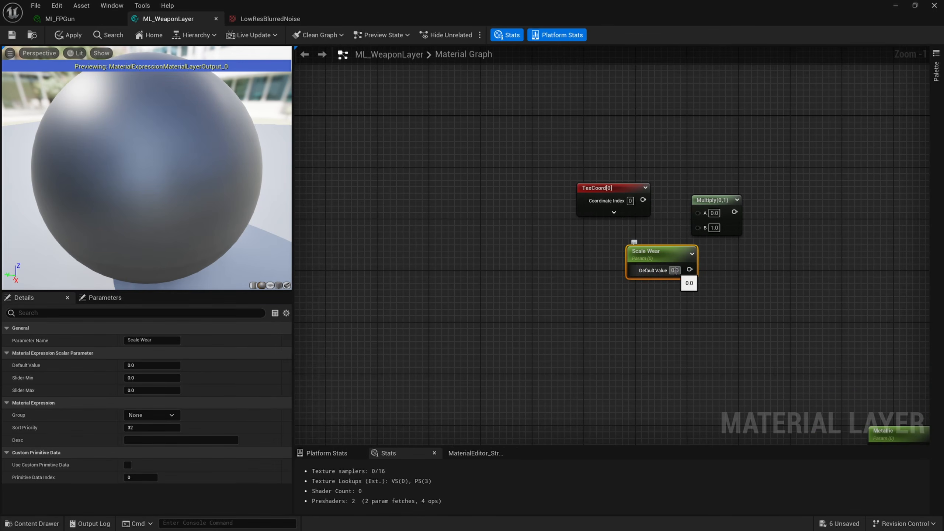
text(2)
click(747, 293)
Step: Connect TexCoord to input A and Scale Wear to input B of the new Multiply node
right_drag(654, 265, 713, 271)
drag(713, 271, 769, 199)
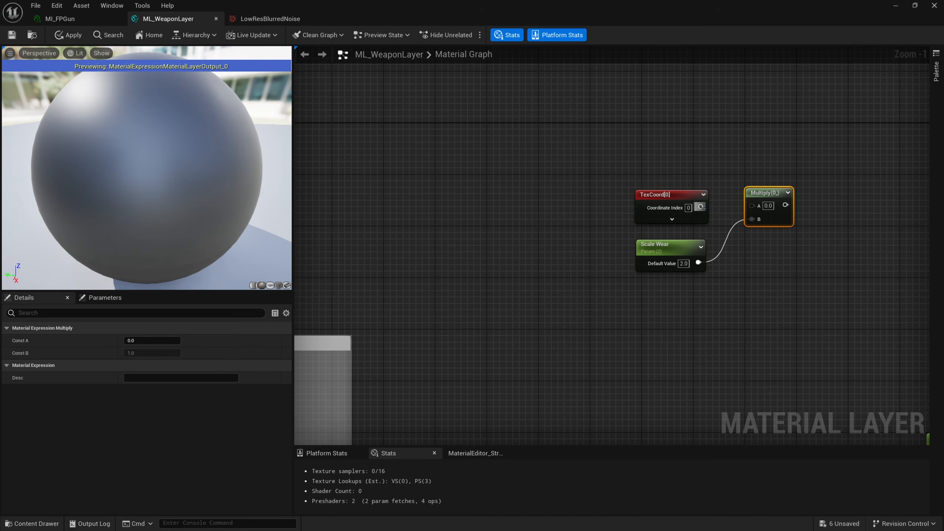
drag(701, 207, 751, 207)
Step: Copy the Base Diffuse texture parameter and paste the duplicate beside the wear-scaling Multiply node
right_drag(769, 212, 455, 302)
scroll(674, 227, down, 3)
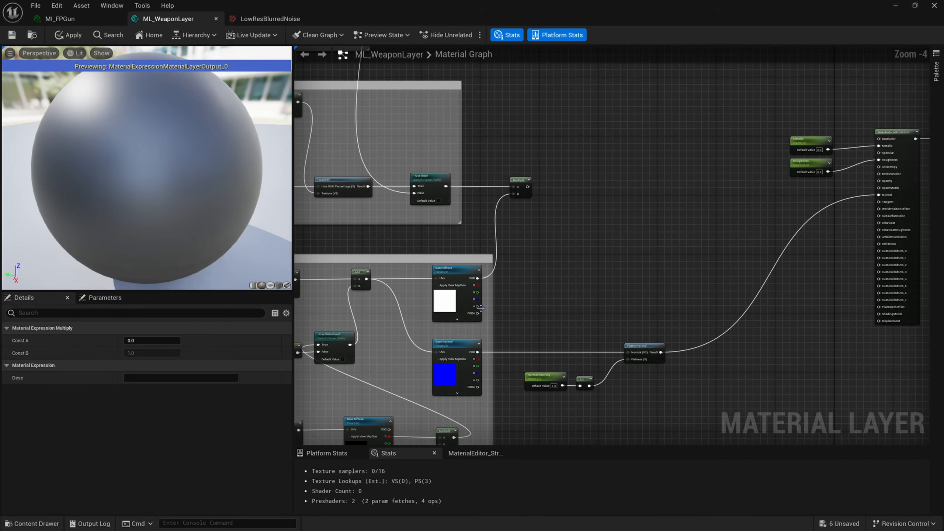
click(454, 302)
right_drag(610, 72, 484, 324)
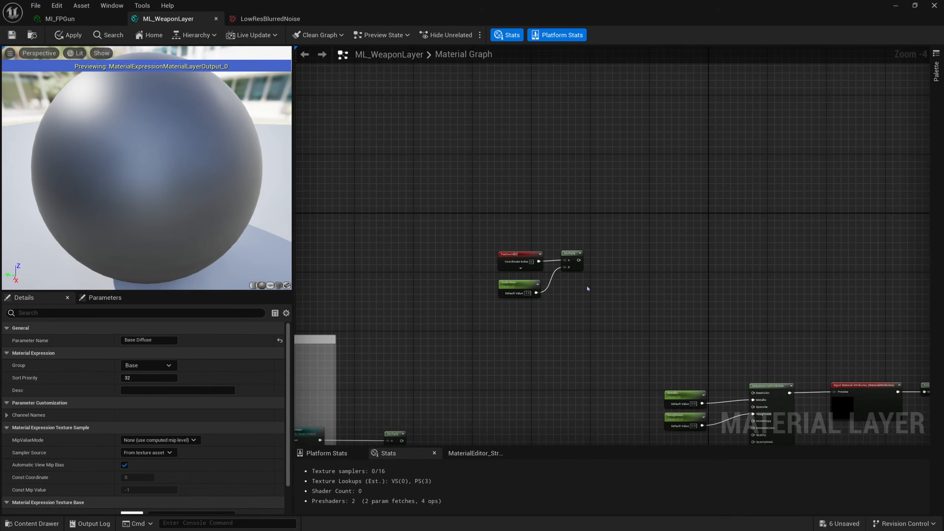
scroll(628, 271, up, 2)
click(629, 269)
key(ctrl+v)
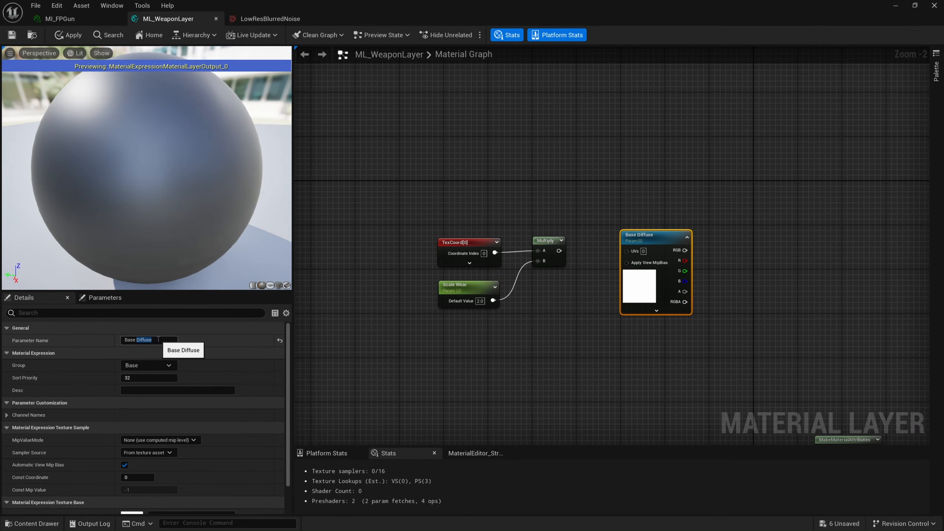
Step: Rename the duplicated texture parameter to Wear and assign it to the Base Adjustments group
click(159, 340)
text(W)
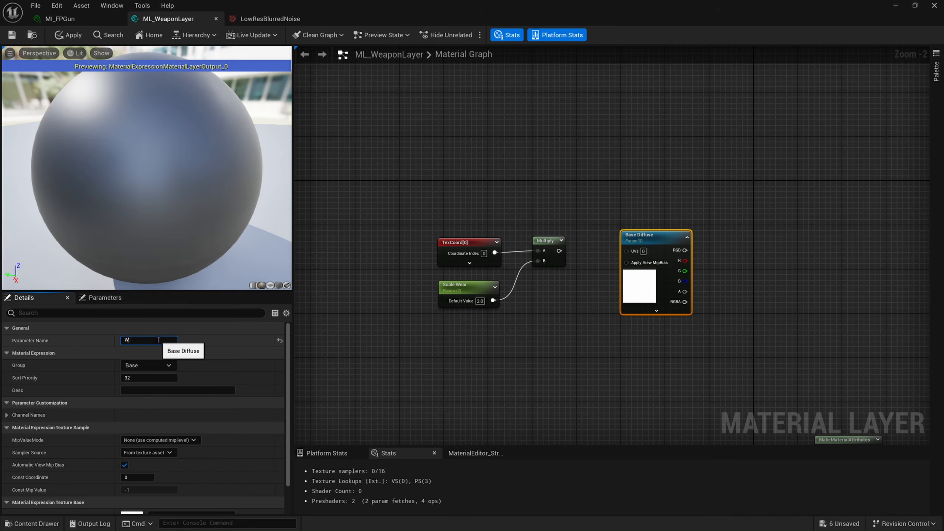
text(ear)
key(Return)
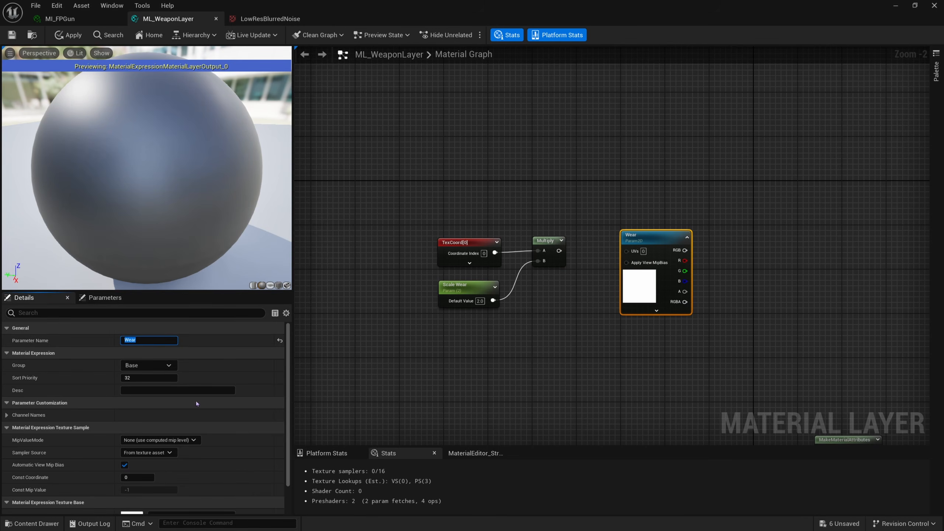
click(161, 365)
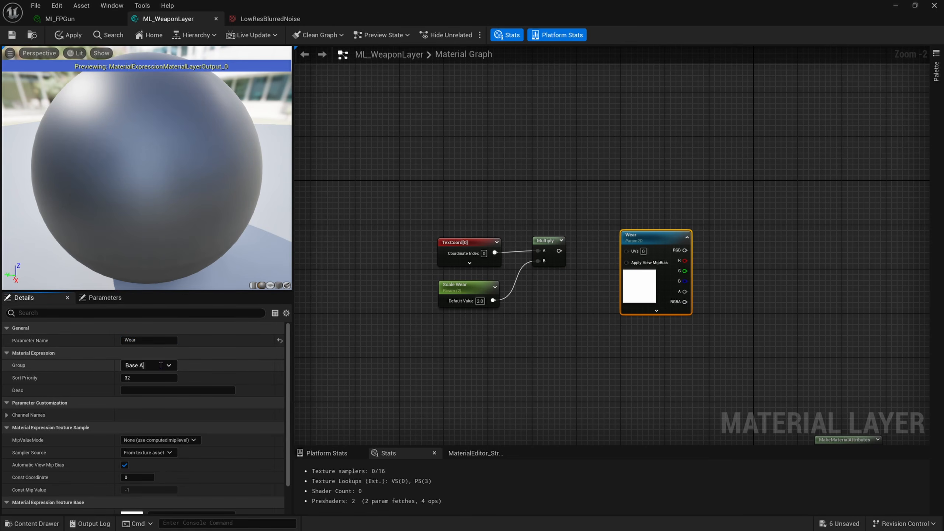
text(Adjustments)
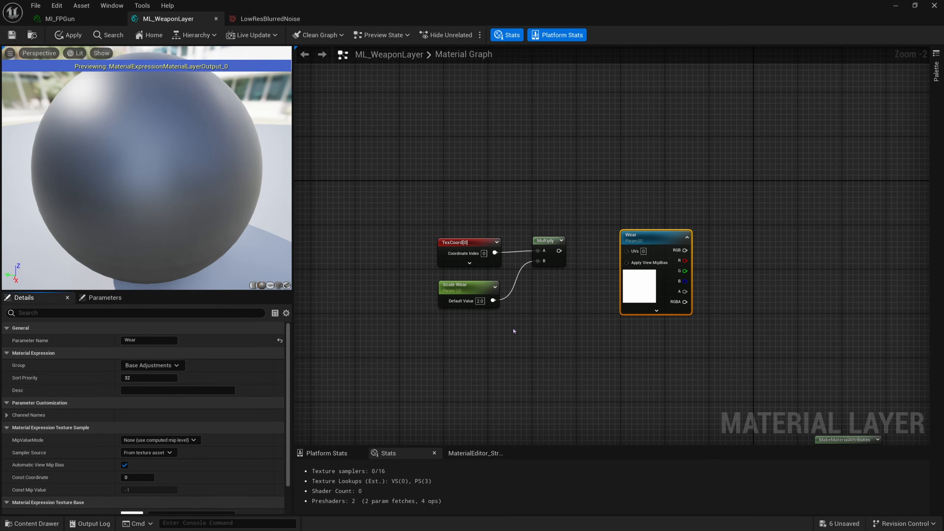
Step: Connect the Multiply output to the UVs input of the Wear texture parameter
right_drag(514, 331, 504, 333)
drag(549, 252, 620, 253)
right_drag(646, 283, 523, 283)
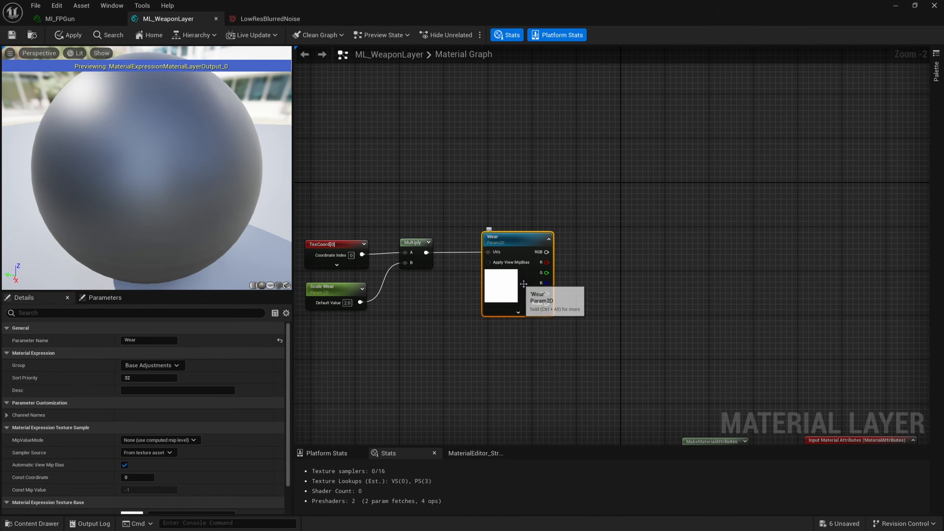
right_drag(607, 264, 574, 261)
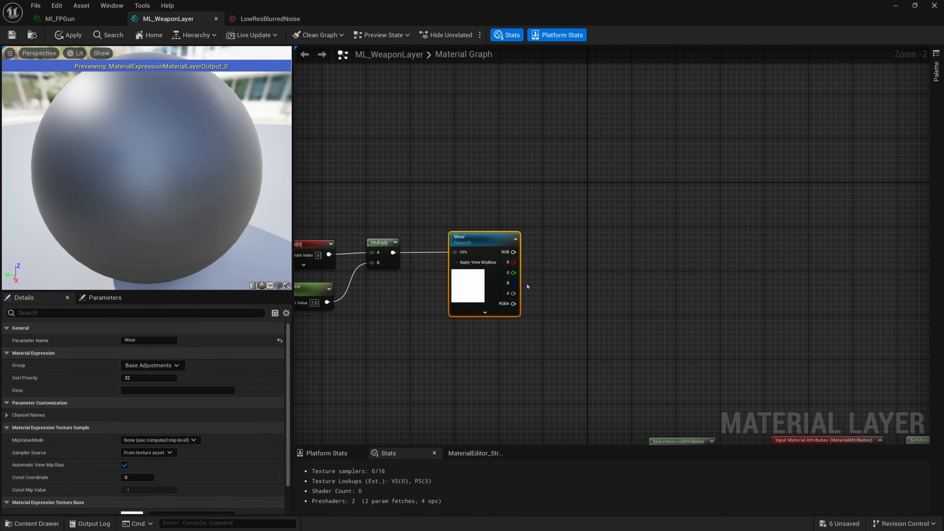
drag(553, 251, 649, 295)
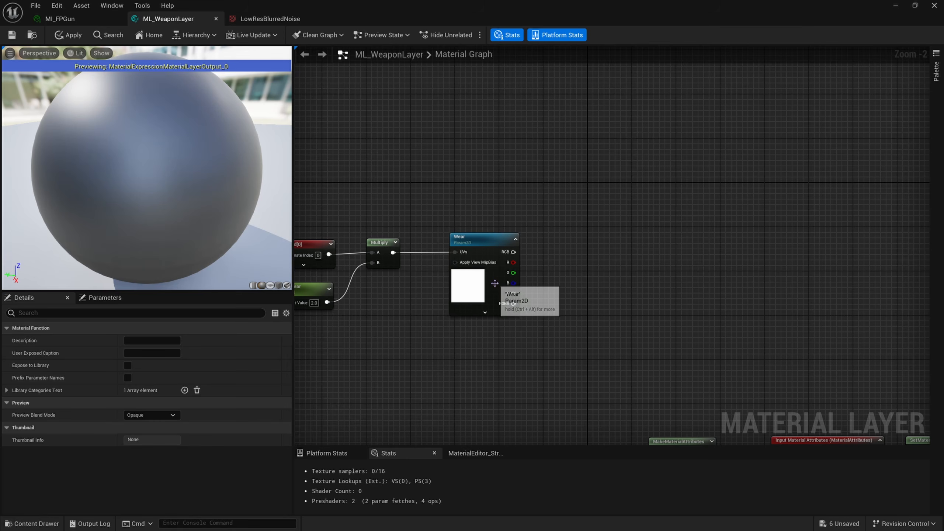
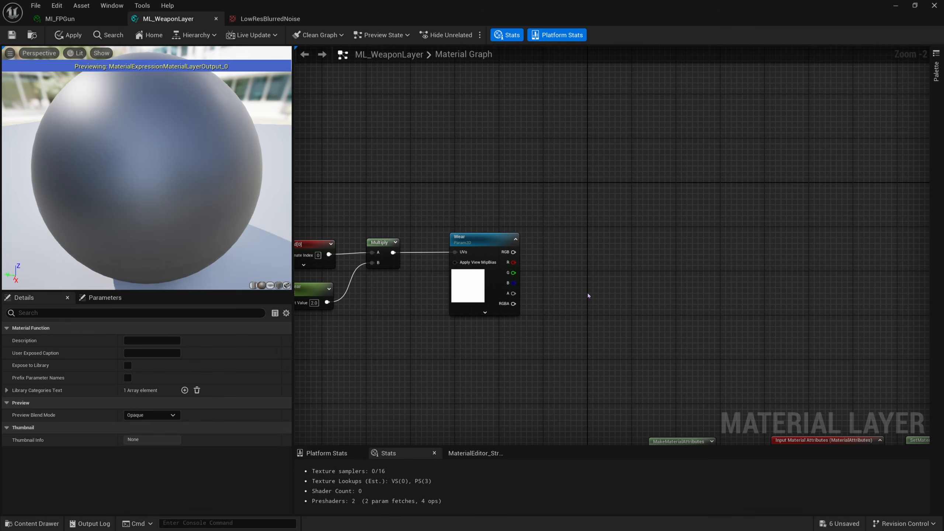
right_drag(633, 276, 620, 268)
right_drag(553, 270, 606, 270)
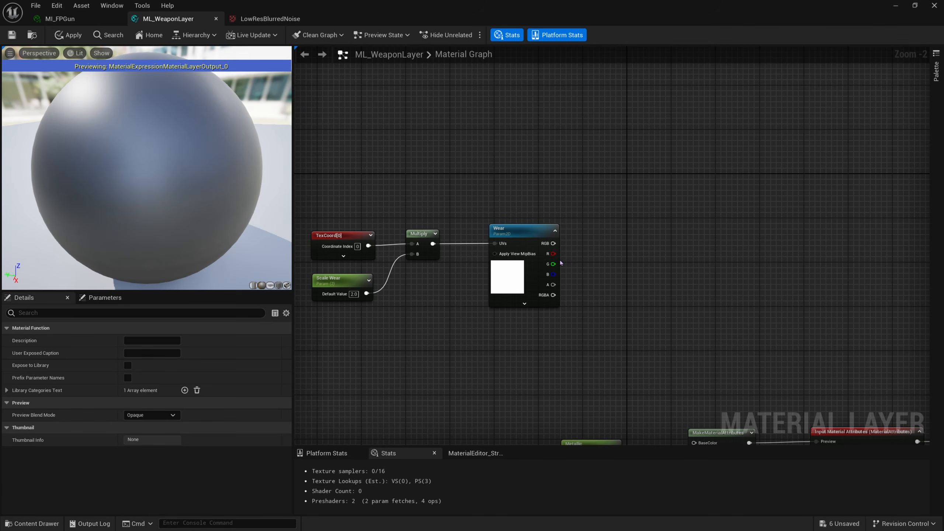
drag(560, 262, 614, 257)
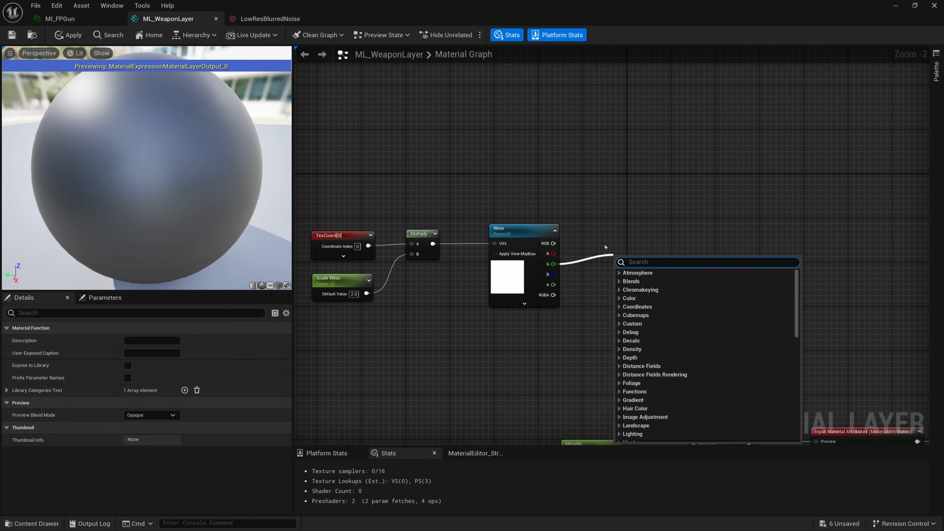
click(605, 246)
drag(553, 264, 619, 266)
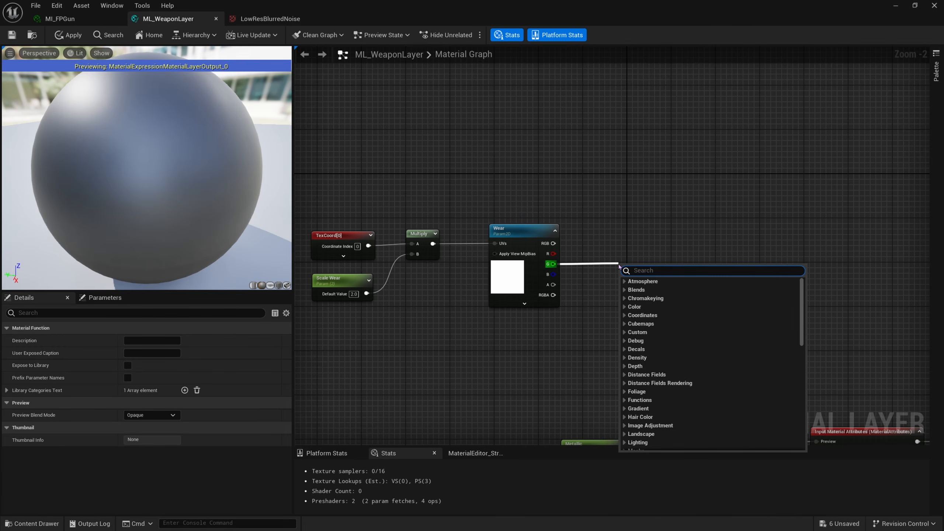
Step: Add a Subtract node fed by the Wear texture's green channel and place it farther along the graph
drag(553, 264, 611, 262)
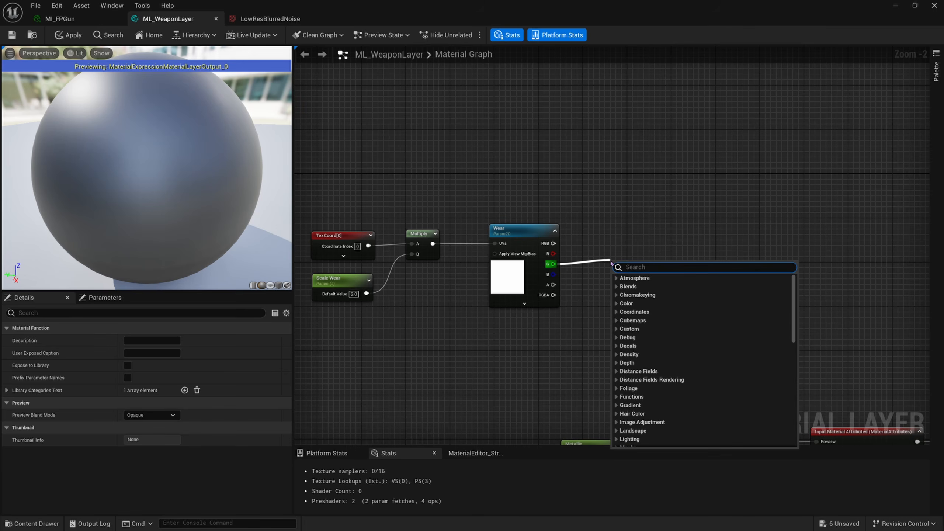
text(subtract)
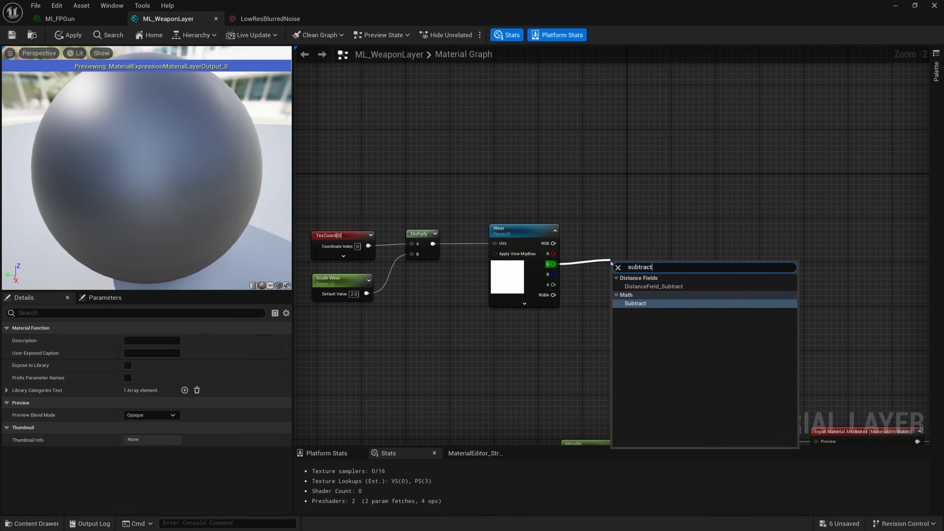
key(Return)
drag(627, 261, 710, 250)
Step: Add a scalar parameter named Wear Amount between the Wear texture and the Subtract node
click(598, 305)
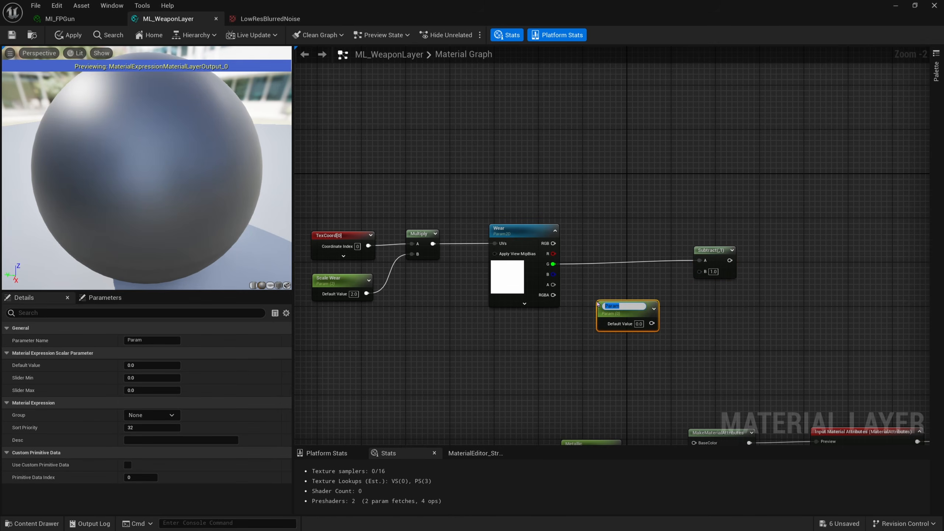
text(Wear Amount)
key(Return)
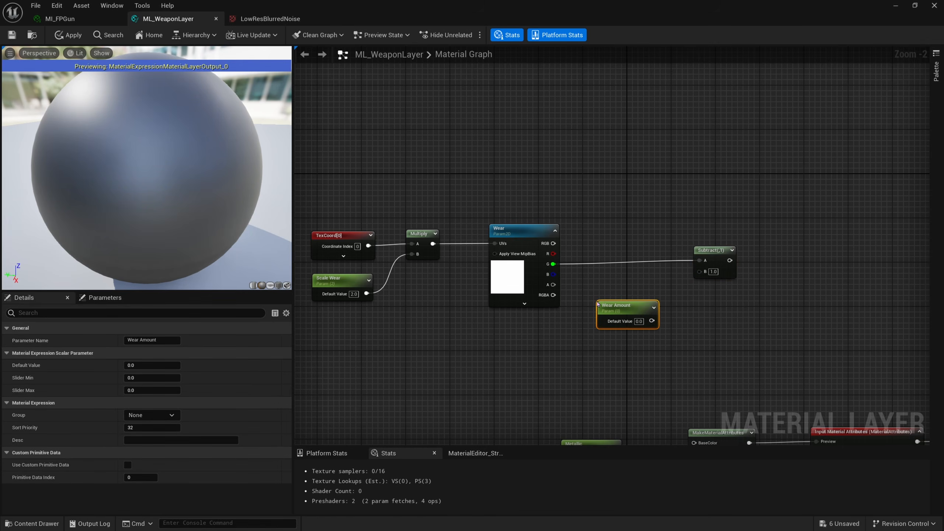
Step: Invert Wear Amount with a OneMinus node, connect it to Subtract's B input and tidy the nodes
drag(656, 318, 682, 319)
text(1-x)
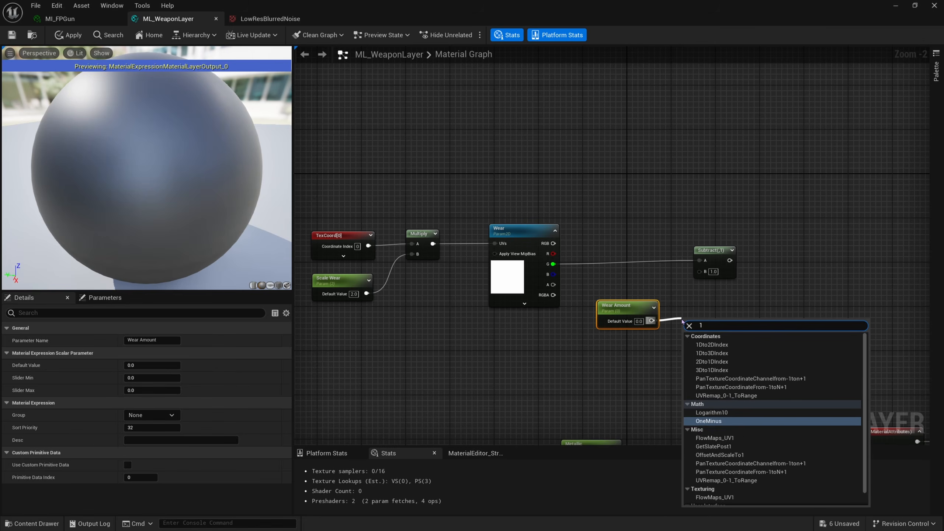
key(Return)
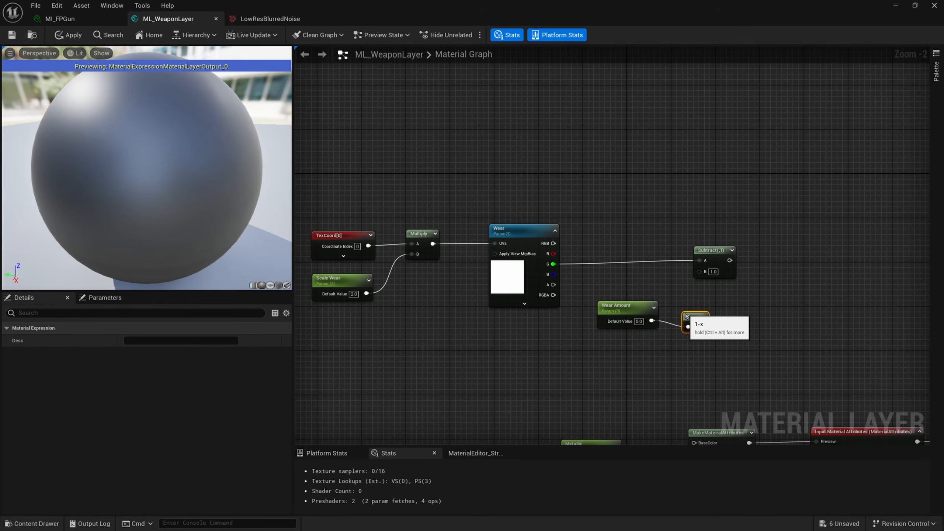
drag(682, 318, 638, 315)
drag(635, 310, 610, 305)
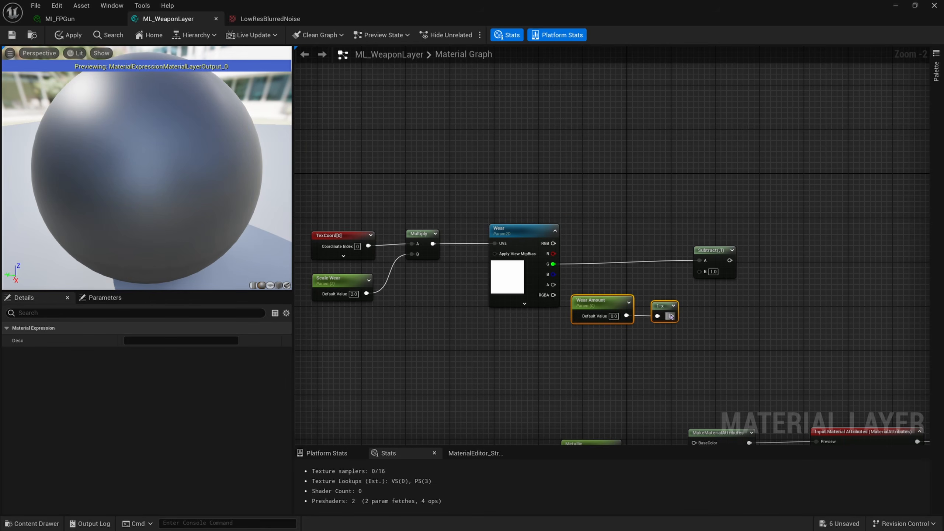
drag(671, 316, 701, 272)
click(707, 264)
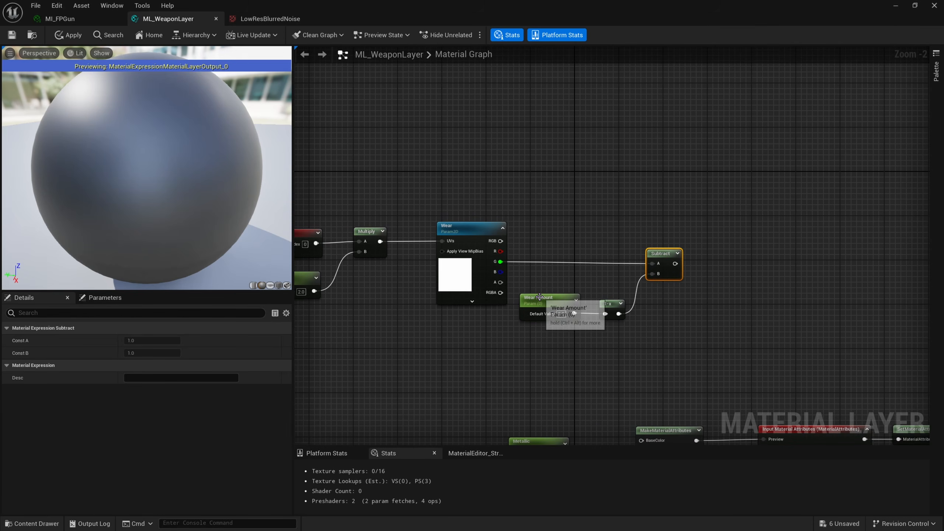
Step: Add a CheapContrast node fed by the Subtract output
click(546, 308)
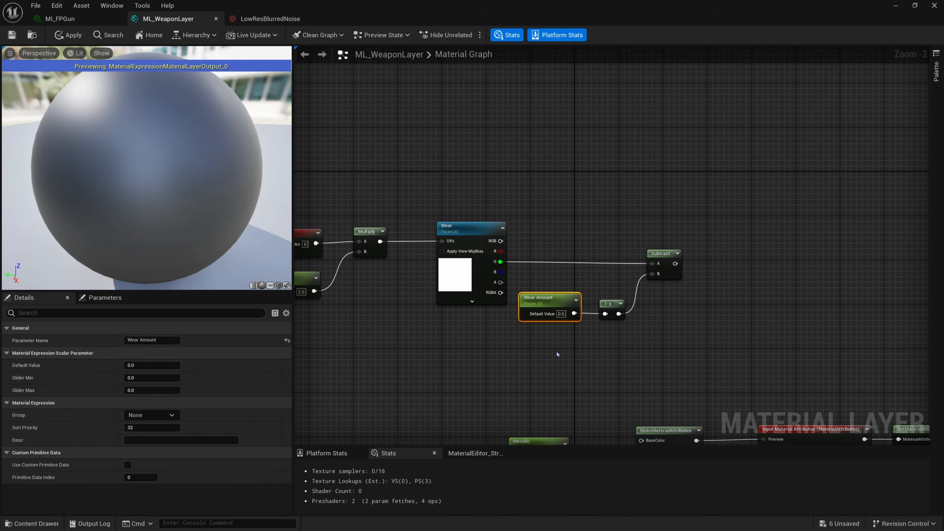
right_drag(574, 336, 559, 334)
right_drag(652, 323, 588, 328)
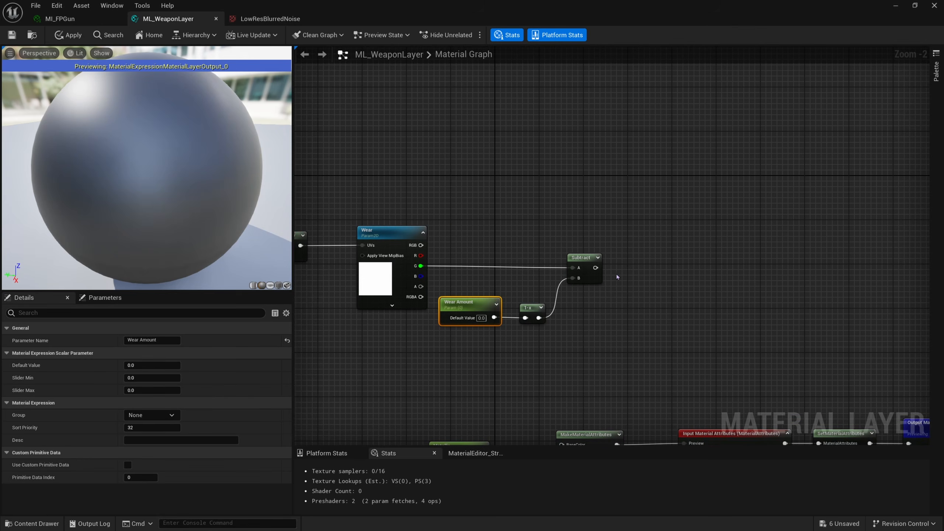
drag(595, 268, 681, 265)
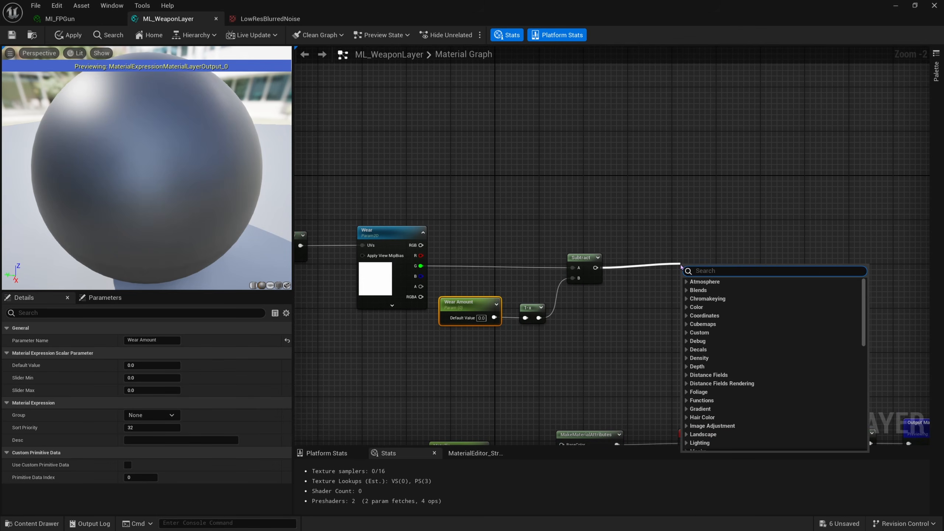
text(cheap contr)
key(Return)
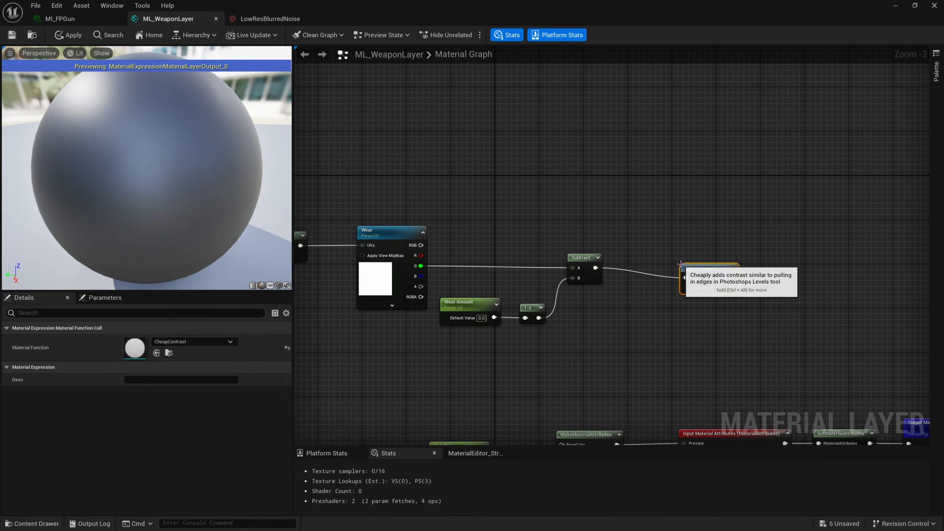
Step: Add a scalar parameter named Wear Contrast, connect it to CheapContrast's Contrast input and align the nodes
click(623, 315)
text(Wear Contras)
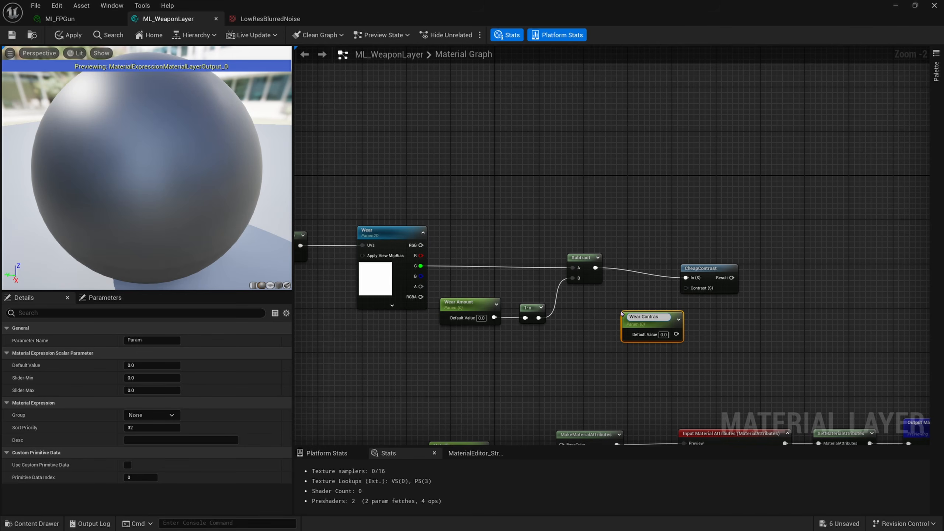
text(t)
key(Return)
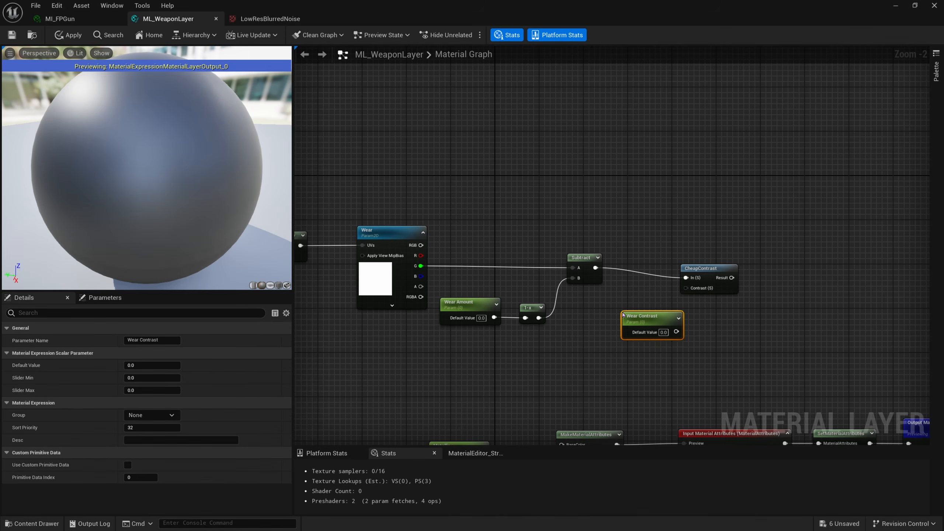
drag(677, 331, 650, 335)
click(719, 284)
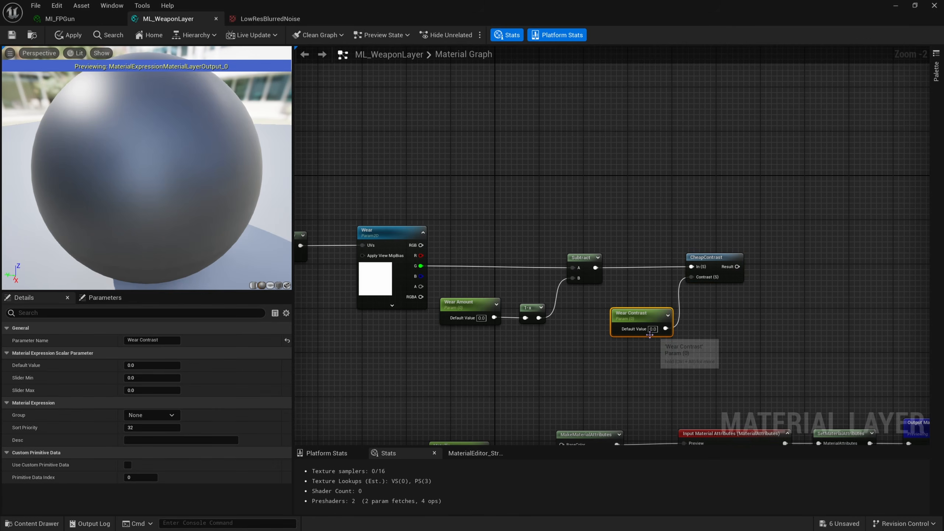
Step: Set Wear Contrast's default value to 1 and move the node up closer to the CheapContrast node
click(652, 329)
text(1)
key(Return)
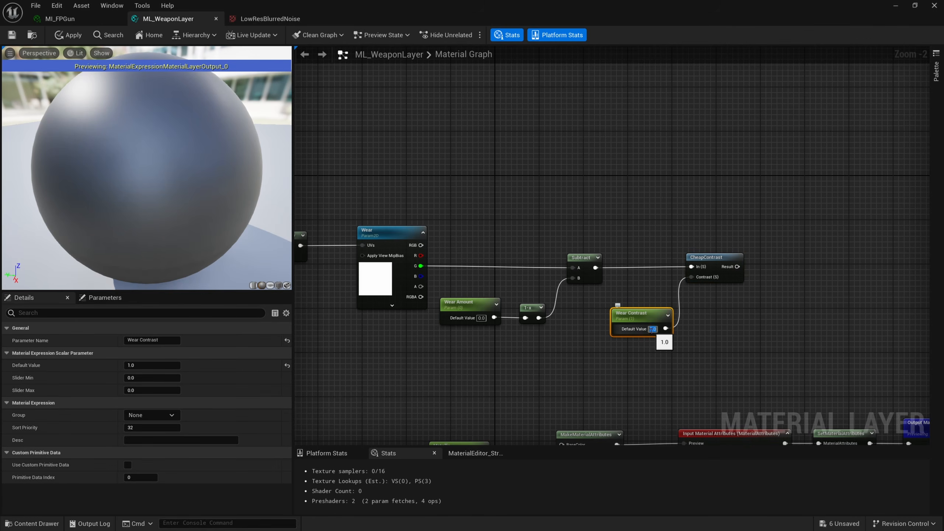
drag(639, 316, 639, 299)
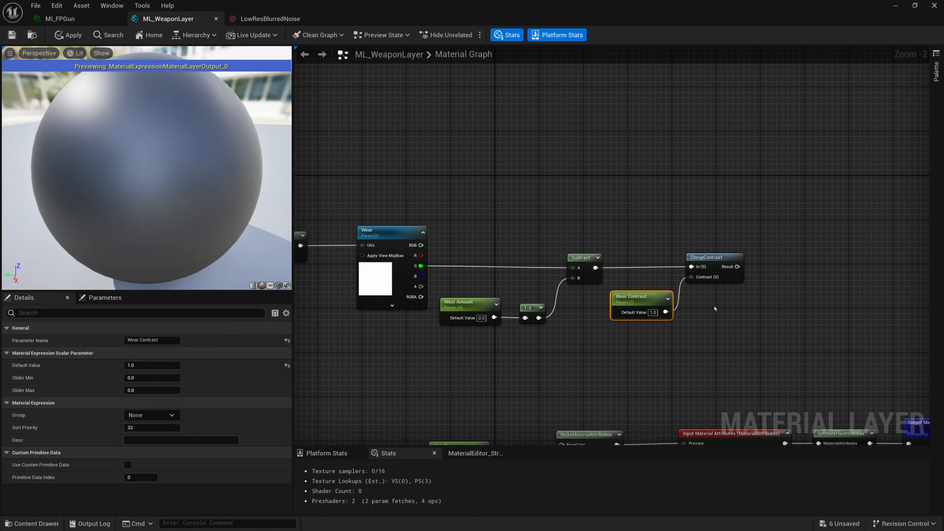
Step: Add a Named Reroute Declaration node named Wear Mask from CheapContrast's Result output and align it with that node
right_drag(715, 308, 702, 307)
drag(724, 265, 759, 266)
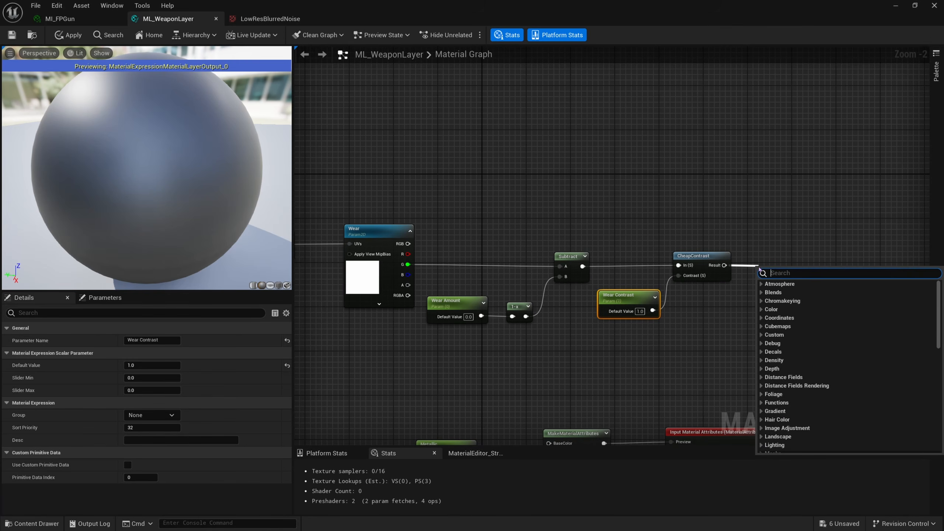
text(named)
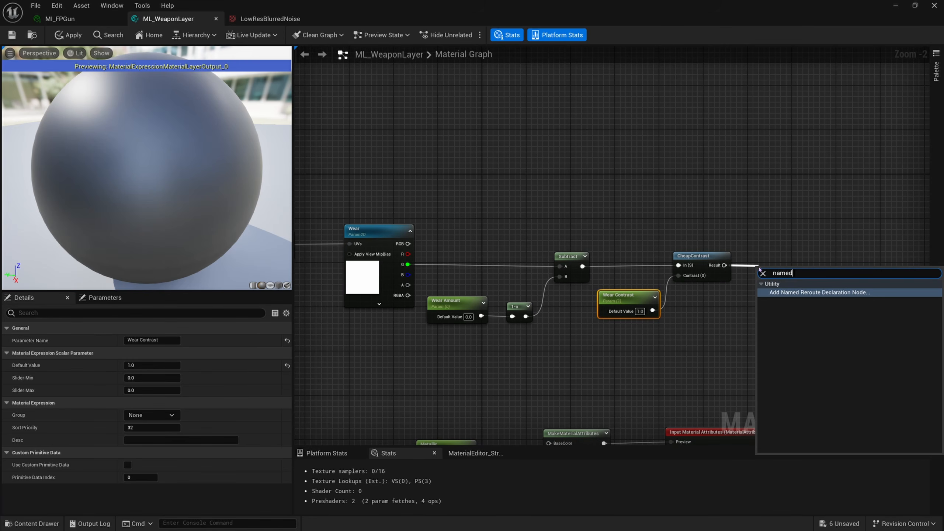
key(Return)
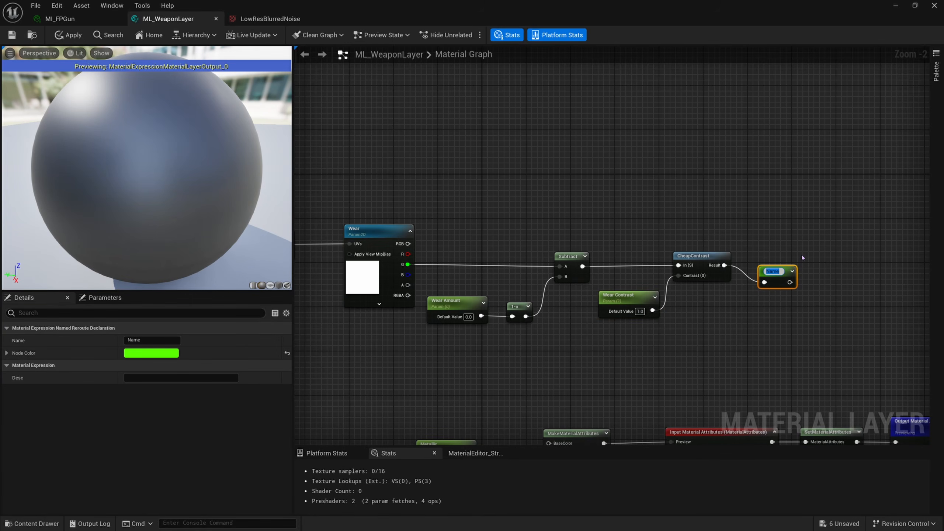
text(Wear Mask)
key(Return)
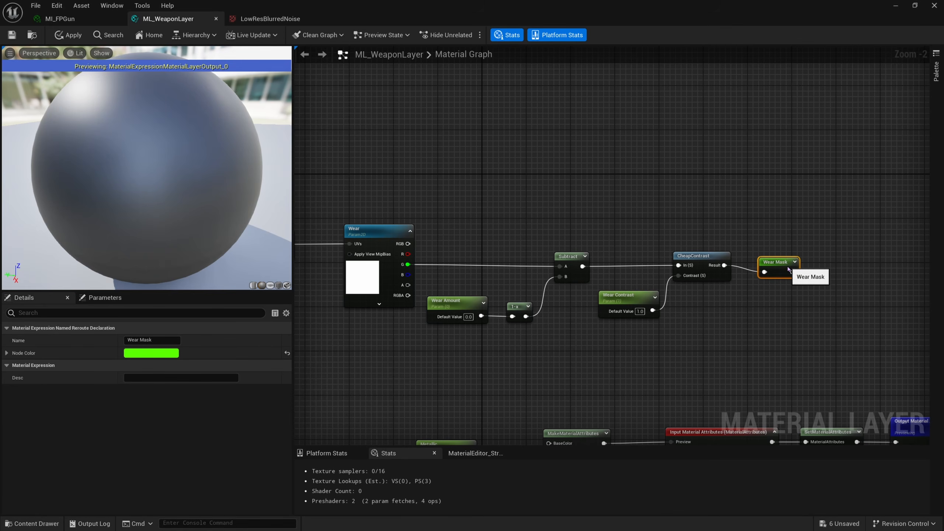
key(q)
Step: Set the Wear Mask reroute's node color to magenta
click(151, 353)
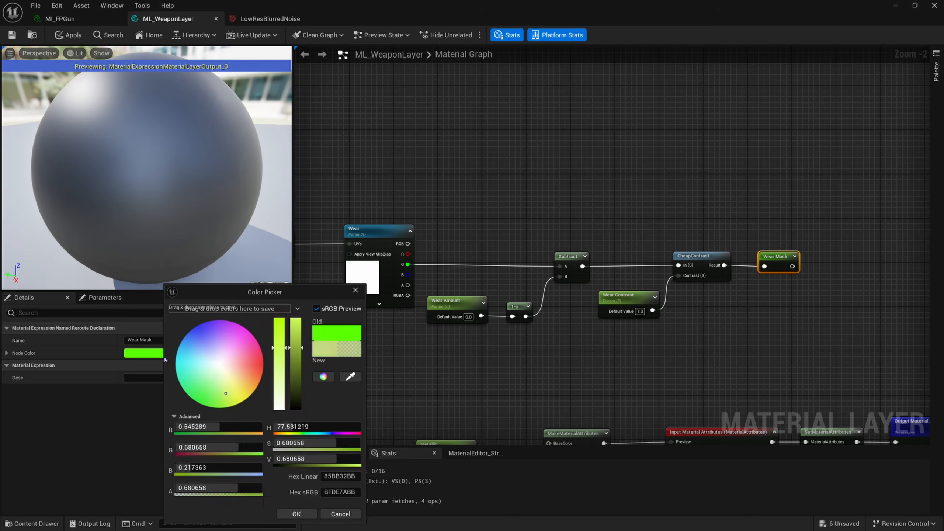
drag(238, 345, 257, 347)
click(296, 514)
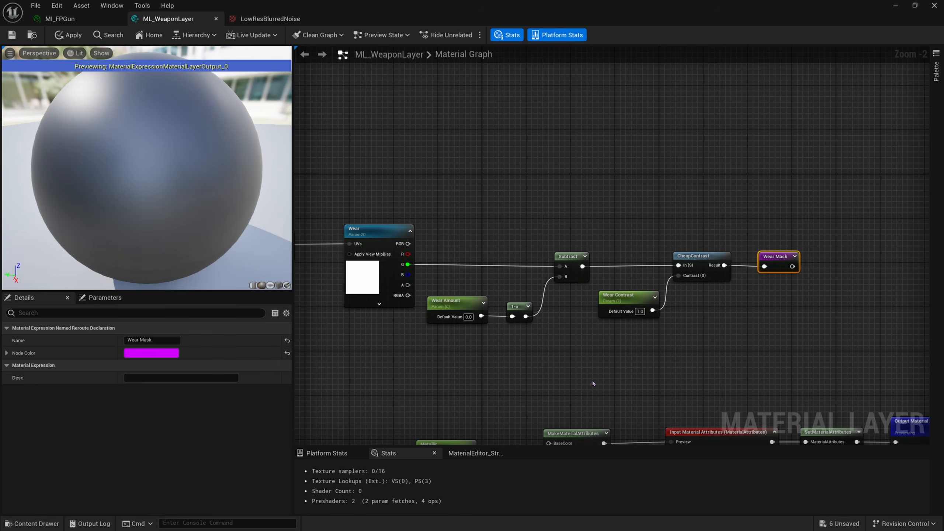
Step: Select the whole wear node chain and move it up and to the left into empty graph space
right_drag(711, 309, 694, 244)
right_drag(676, 306, 898, 227)
scroll(676, 238, down, 2)
drag(903, 227, 499, 136)
right_drag(558, 223, 629, 213)
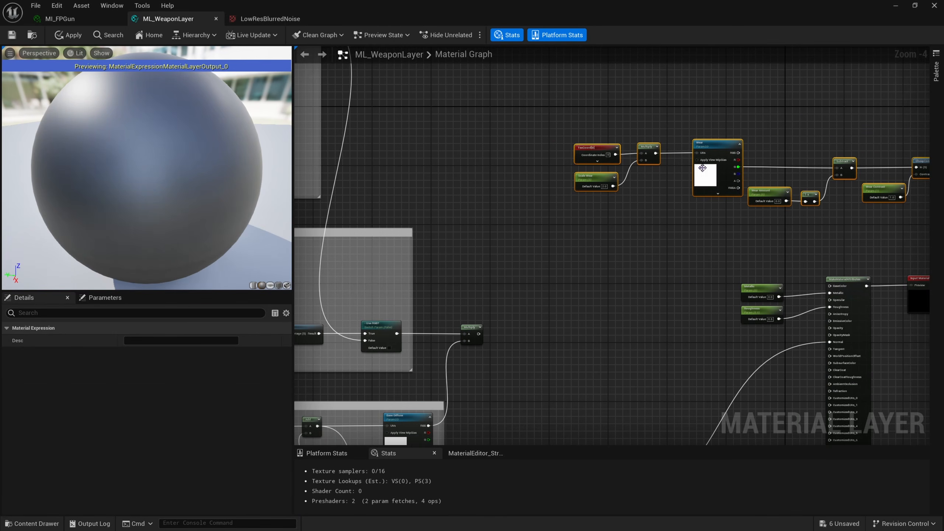
drag(705, 174, 552, 126)
Step: Frame all the wear nodes in a comment box titled Wear Mask
right_drag(601, 161, 590, 219)
drag(823, 222, 407, 131)
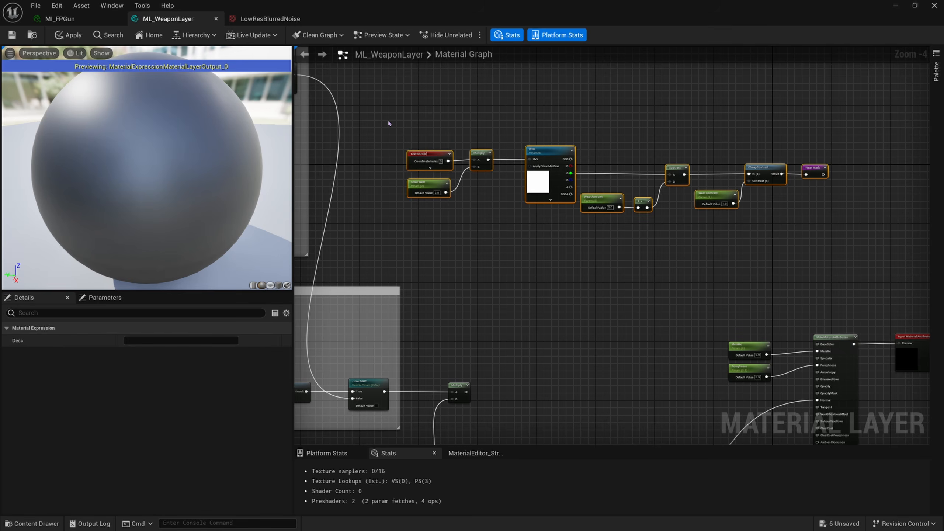
text(cW)
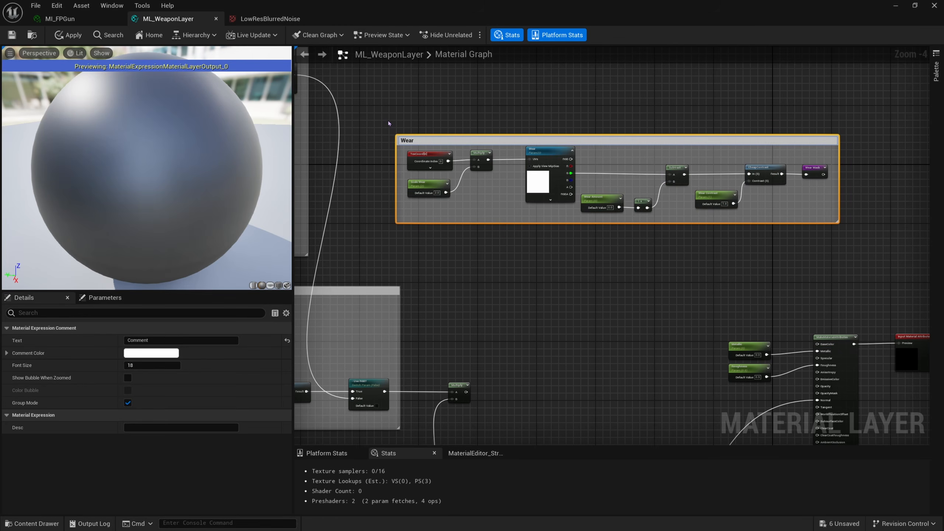
text(ear Mask)
key(Return)
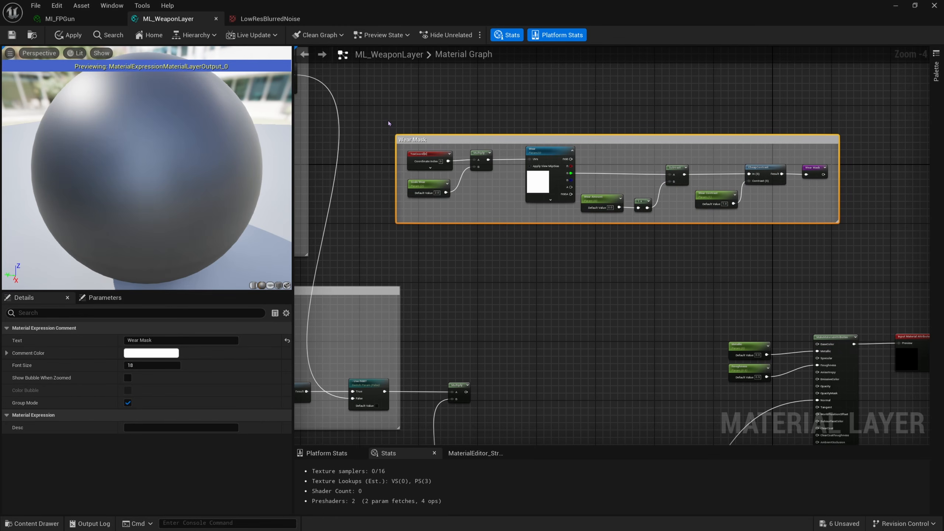
Step: Assign the Scale Wear parameter to the Base Adjustments group and check the Wear texture's group
right_drag(552, 230, 540, 265)
click(417, 219)
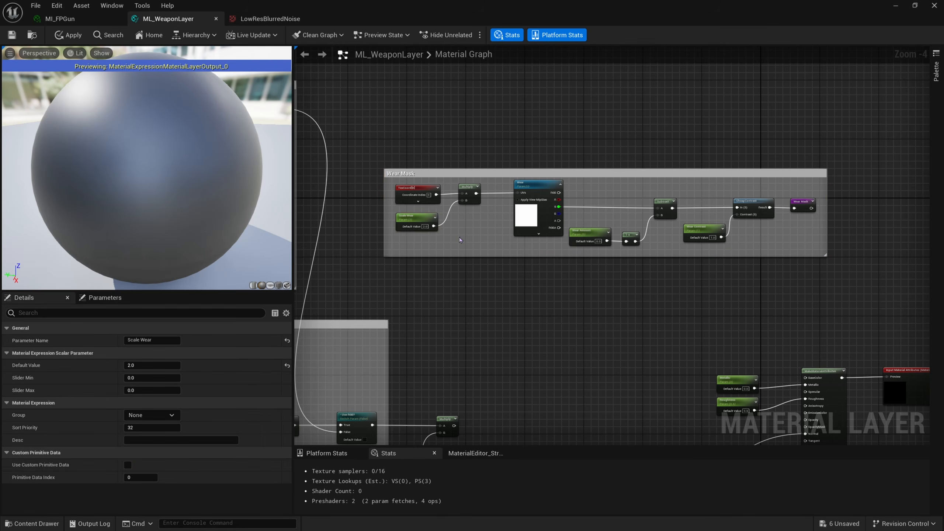
click(169, 415)
click(162, 433)
click(532, 186)
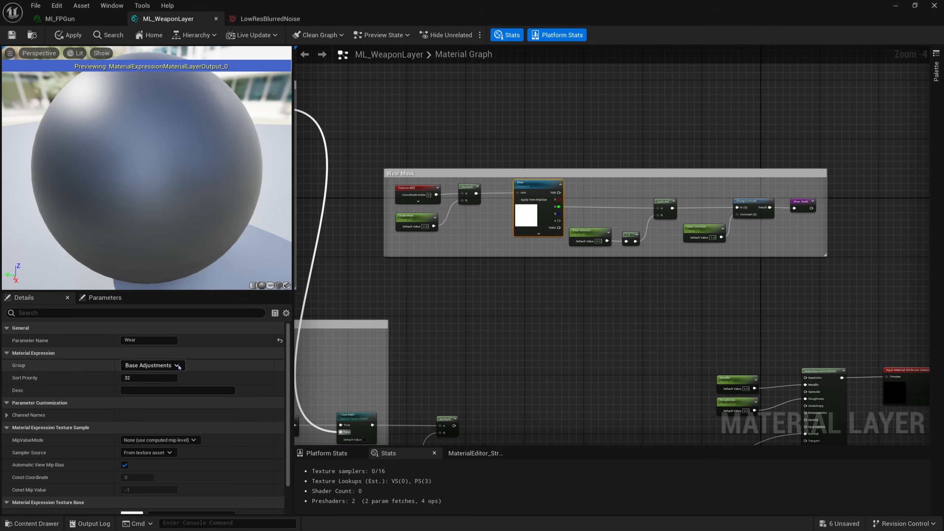
Step: Assign the Wear Amount and Wear Contrast parameters to the Base Adjustments group
right_drag(563, 233, 521, 272)
drag(541, 255, 542, 293)
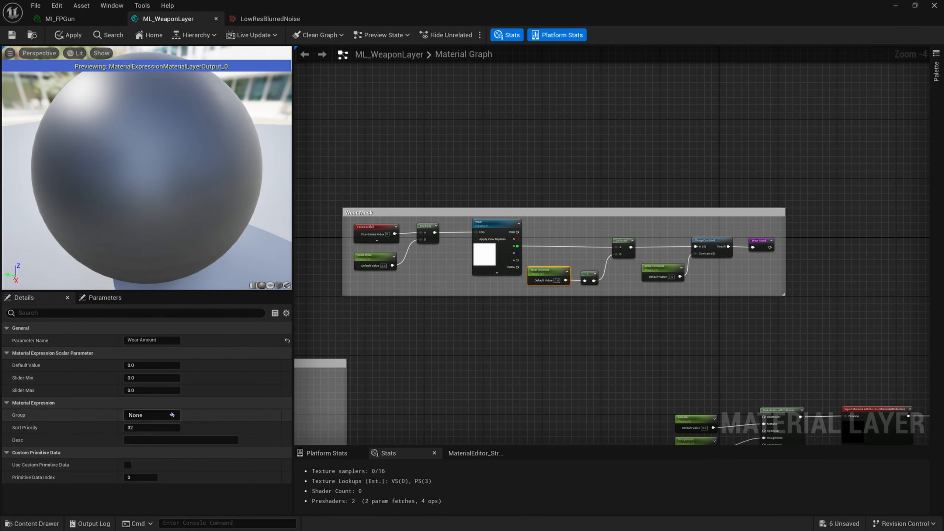
click(172, 415)
click(159, 432)
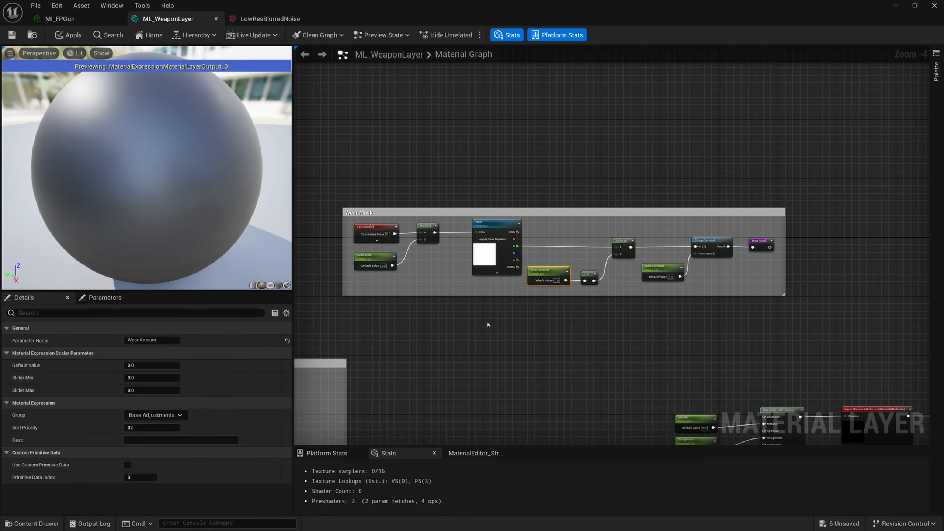
click(649, 268)
click(156, 415)
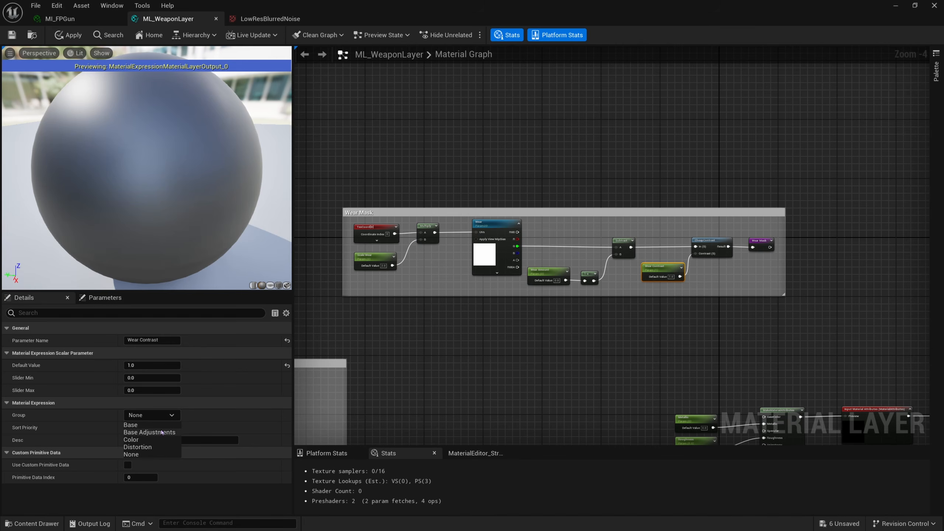
click(161, 432)
Step: Move the Wear Mask comment box with its nodes slightly up
right_drag(563, 354, 607, 162)
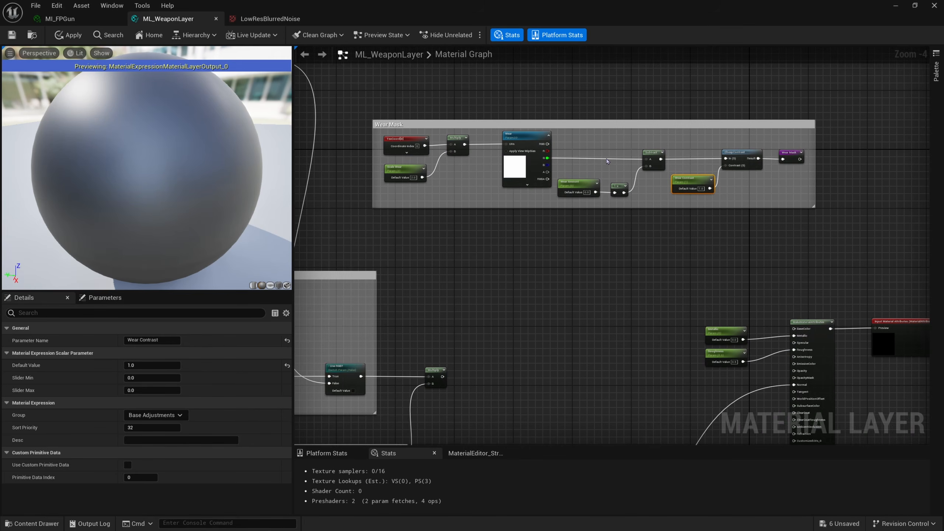
drag(606, 125, 604, 110)
right_drag(604, 110, 640, 32)
right_drag(666, 202, 652, 229)
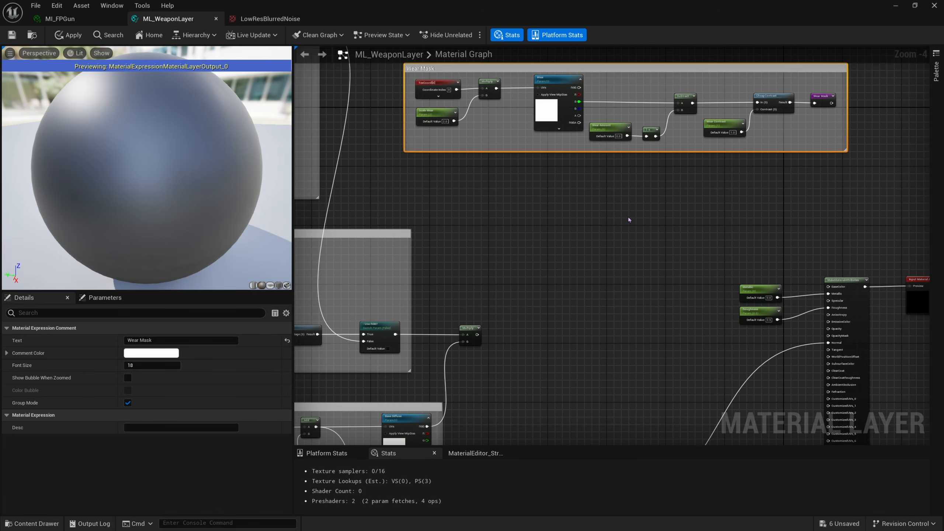
Step: Add three Lerp nodes stacked vertically to the left of the Metallic and Roughness parameters
scroll(753, 290, up, 2)
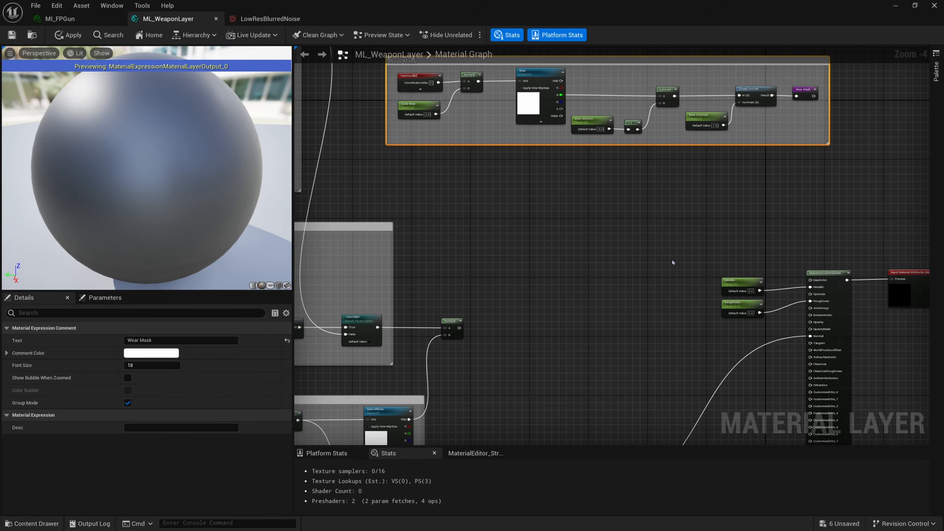
click(753, 290)
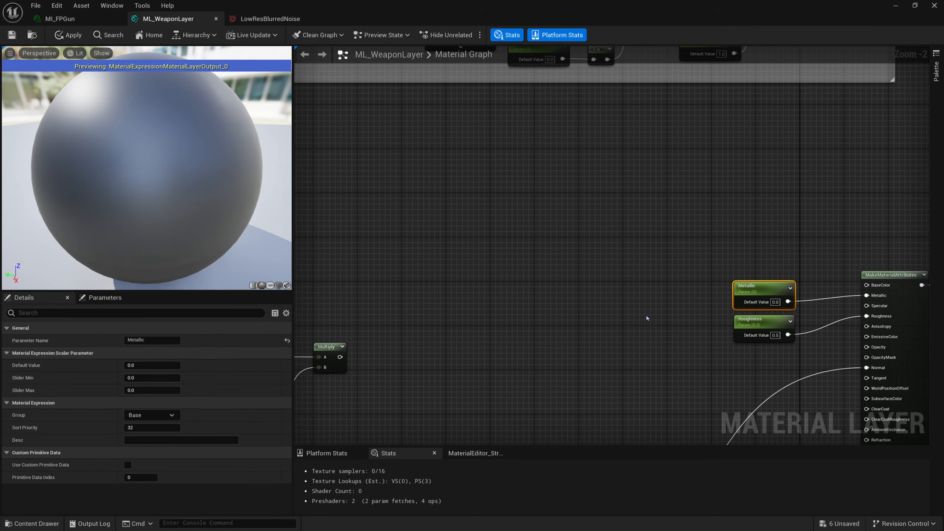
click(745, 323)
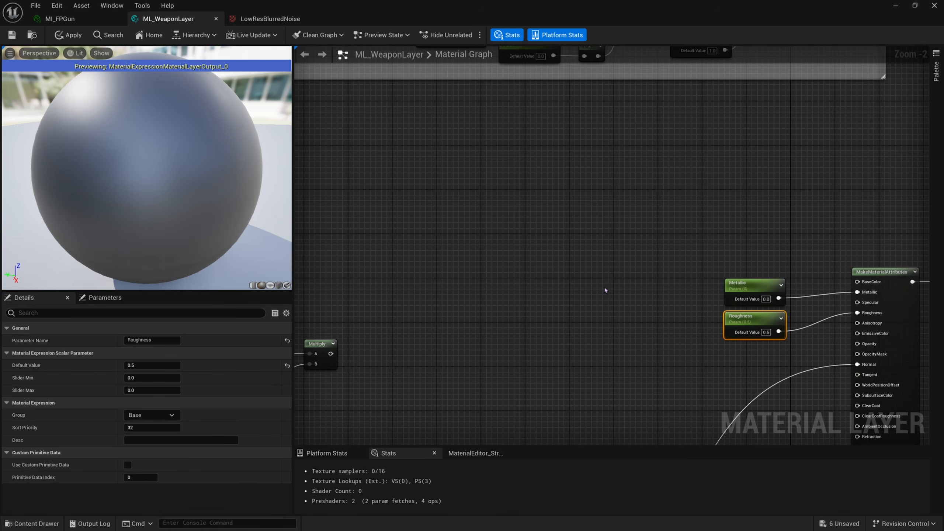
scroll(605, 287, down, 2)
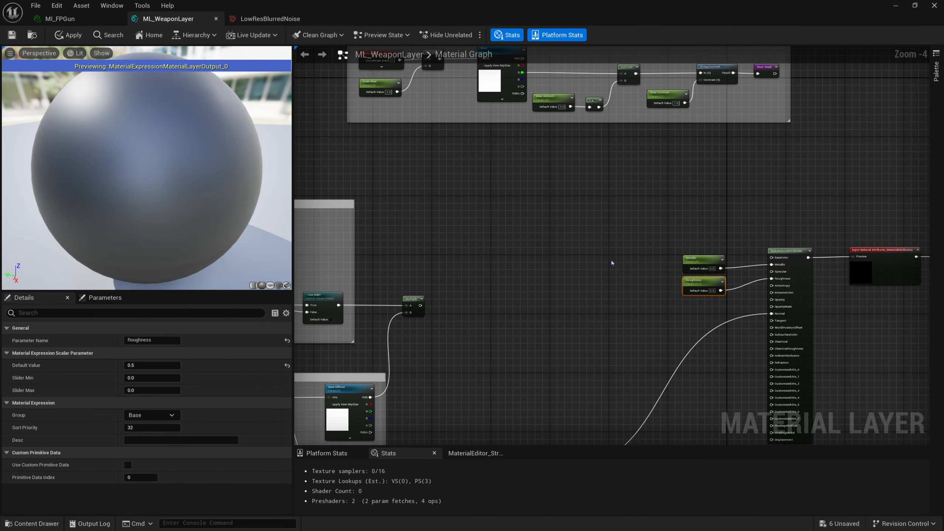
click(612, 263)
click(612, 316)
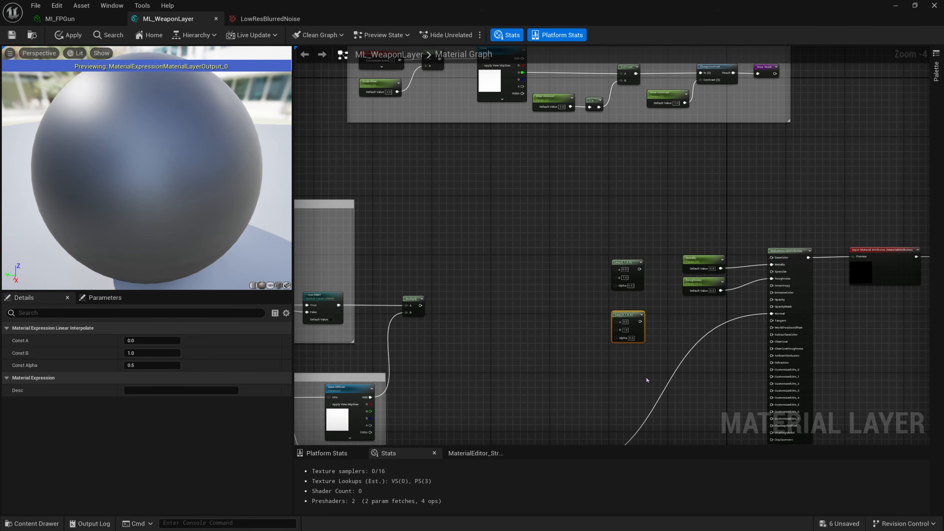
right_drag(615, 369, 616, 328)
click(617, 328)
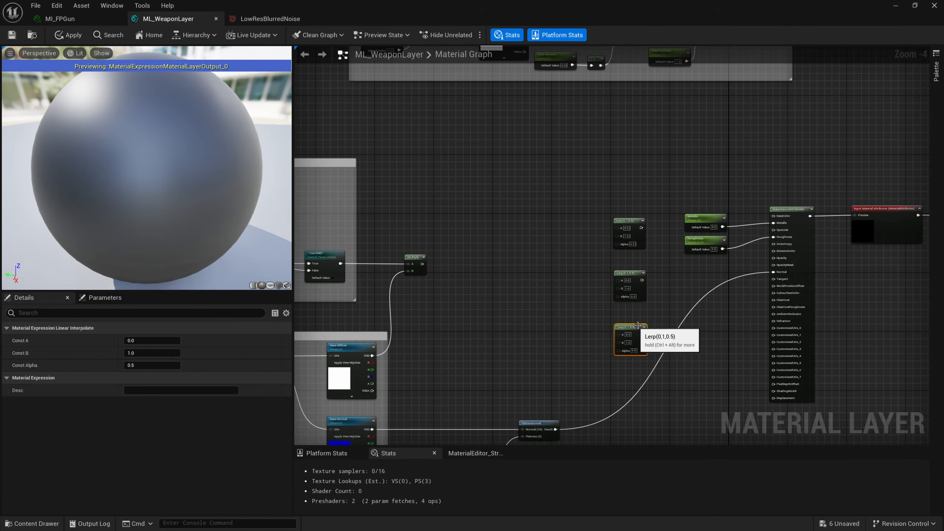
Step: Add a usage node of the Wear Mask named reroute near the Lerp nodes
right_drag(697, 203, 698, 281)
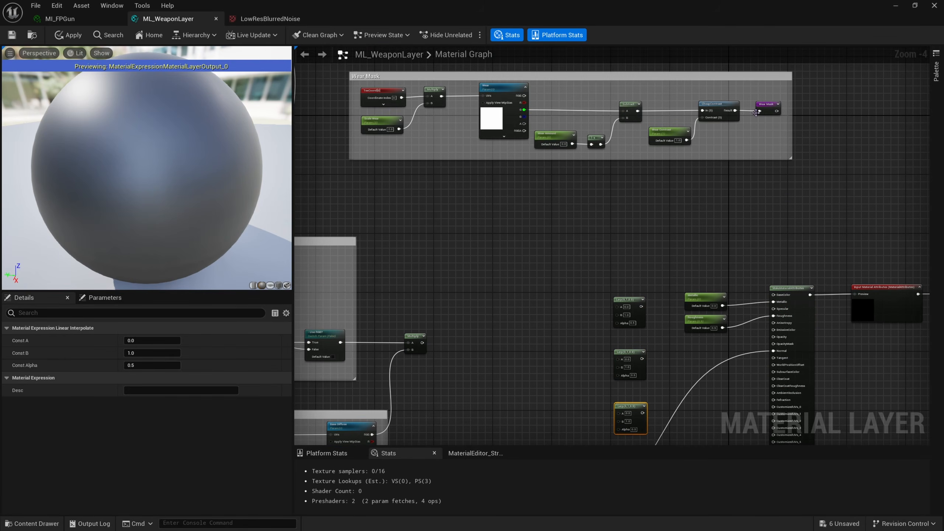
right_drag(640, 278, 656, 221)
right_drag(690, 155, 654, 220)
scroll(757, 123, up, 3)
right_drag(732, 149, 714, 201)
drag(727, 196, 716, 153)
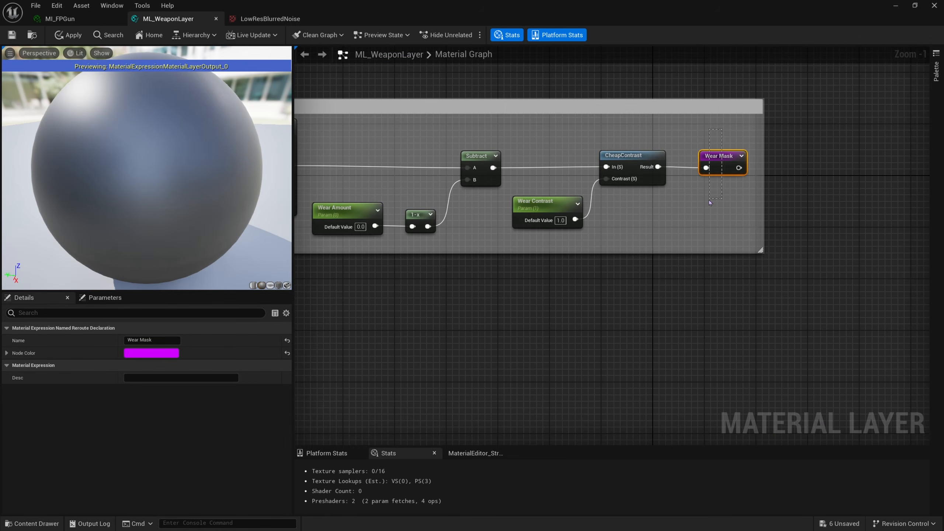
right_drag(710, 203, 681, 3)
right_click(523, 237)
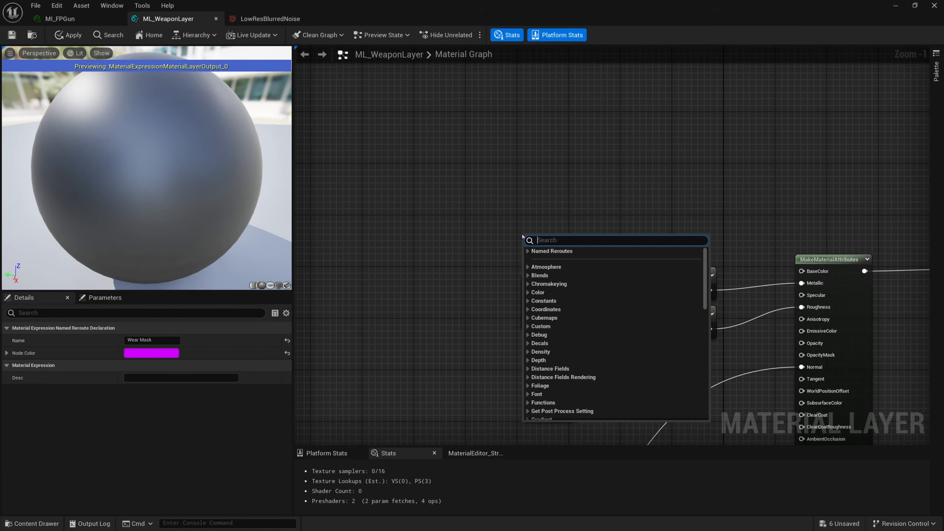
click(530, 253)
click(543, 259)
Step: Place the Wear Mask reroute under the top Lerp and connect it to that Lerp's Alpha input
right_drag(535, 254, 602, 231)
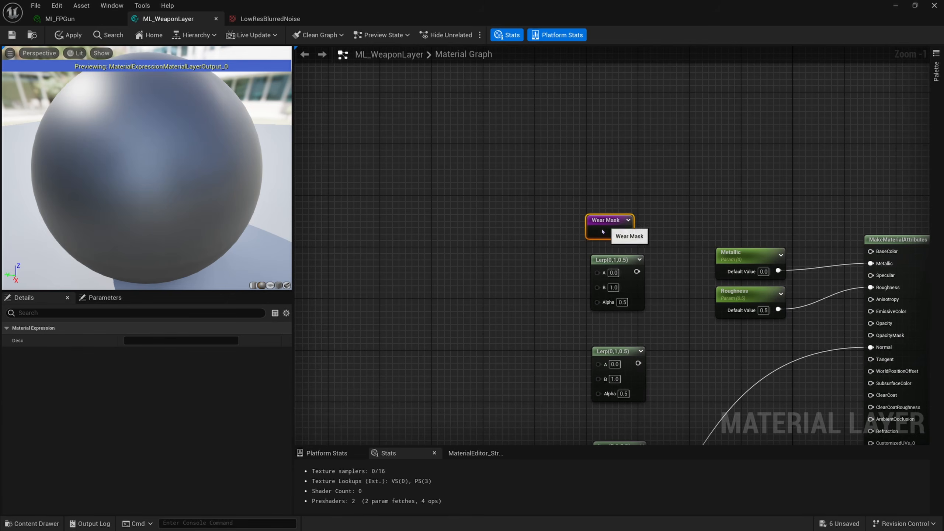
drag(603, 231, 609, 327)
right_drag(613, 318, 639, 279)
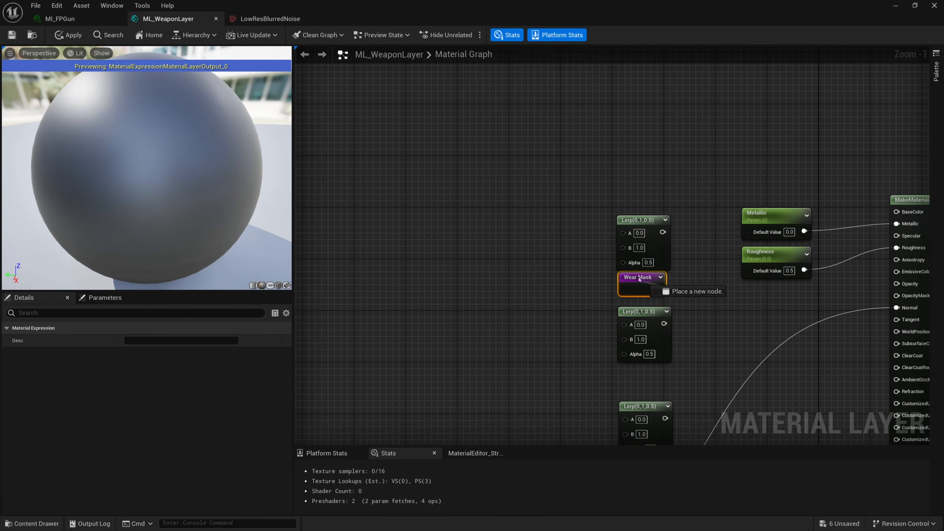
drag(657, 289, 623, 263)
right_drag(647, 302, 646, 267)
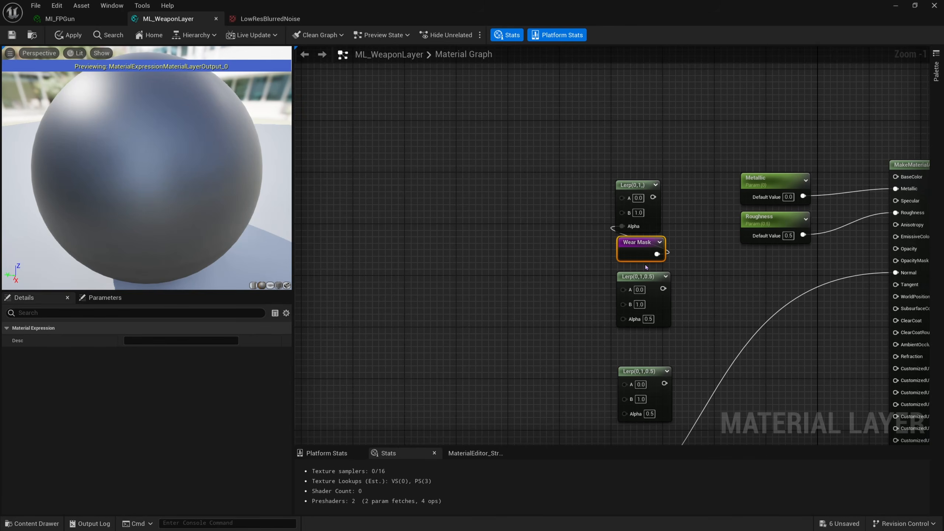
Step: Duplicate the Wear Mask reroute under the middle and bottom Lerps and connect each copy to its Lerp's Alpha
key(ctrl+d)
drag(655, 348, 628, 321)
right_drag(686, 349, 670, 304)
click(639, 351)
key(ctrl+v)
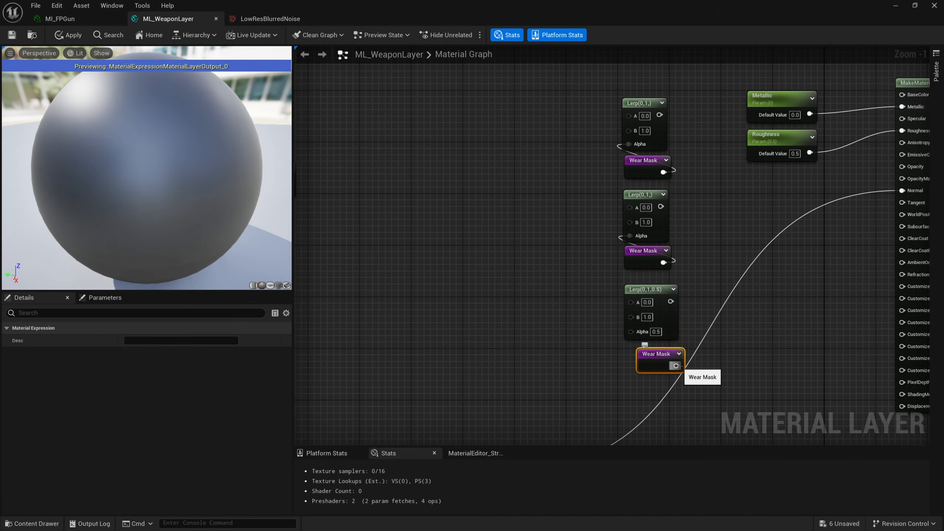
drag(679, 366, 640, 350)
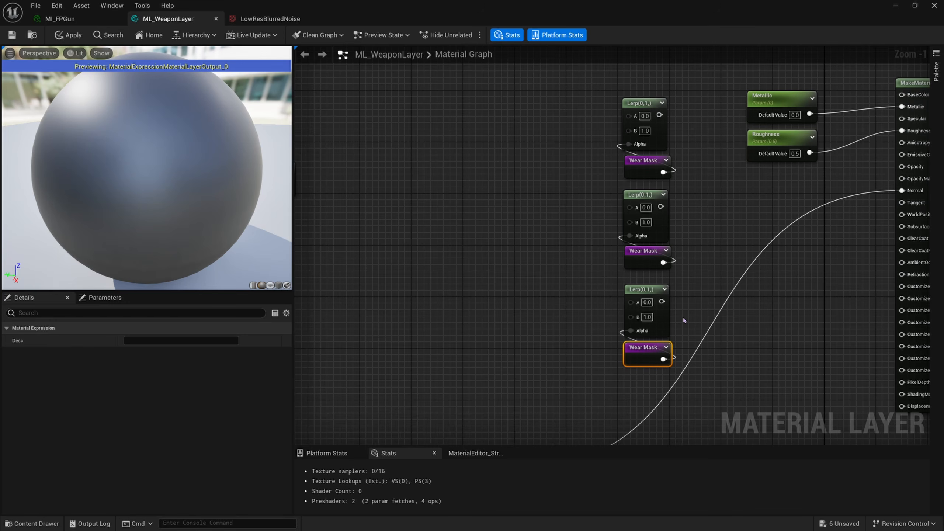
Step: Move Metallic beside the middle Lerp, connect it to input A and disconnect it from MakeMaterialAttributes
right_drag(652, 238, 622, 286)
right_drag(665, 216, 666, 241)
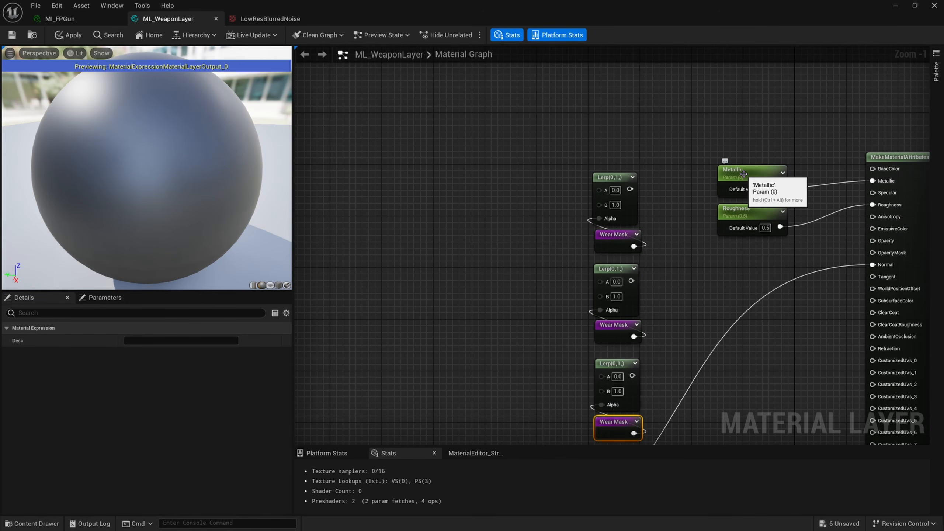
drag(744, 173, 599, 283)
alt+click(873, 181)
Step: Move Roughness beside the bottom Lerp, connect it to input A and route the Lerp's output to MakeMaterialAttributes' Roughness
right_drag(695, 307, 690, 250)
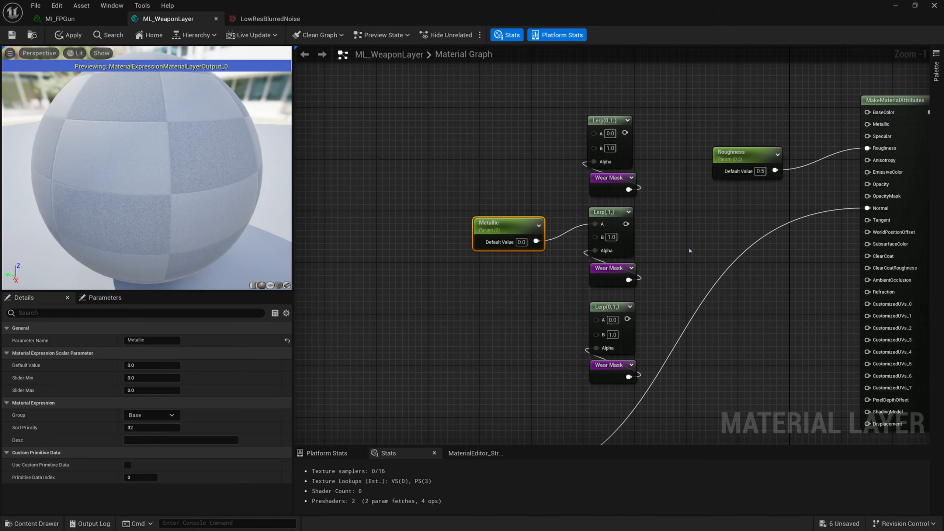
drag(740, 152, 597, 319)
alt+click(866, 148)
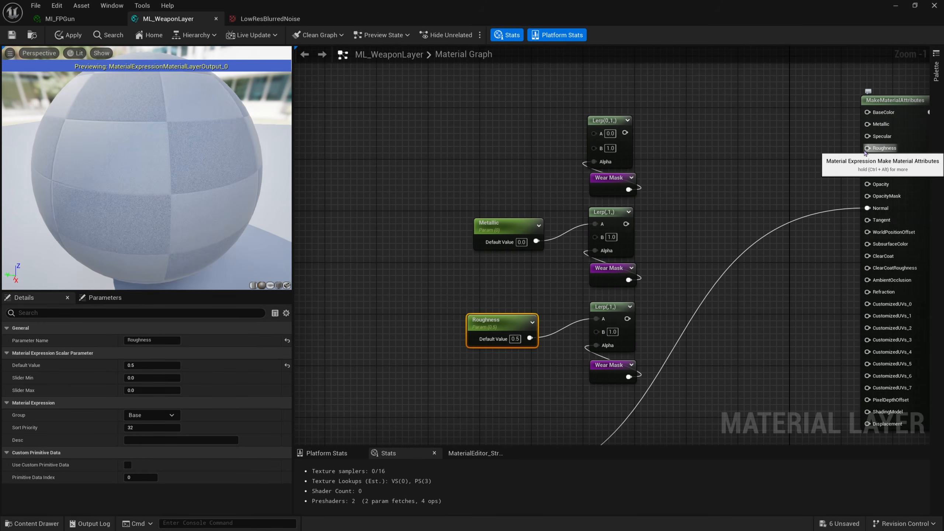
drag(866, 148, 627, 319)
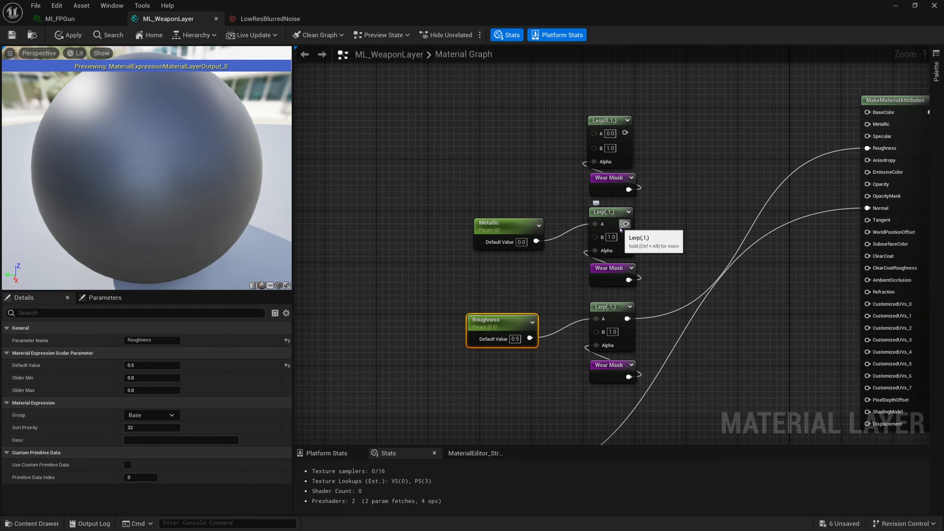
Step: Connect the middle Lerp's output to the Metallic input of MakeMaterialAttributes
drag(626, 224, 883, 126)
right_drag(659, 169, 755, 204)
scroll(755, 205, down, 1)
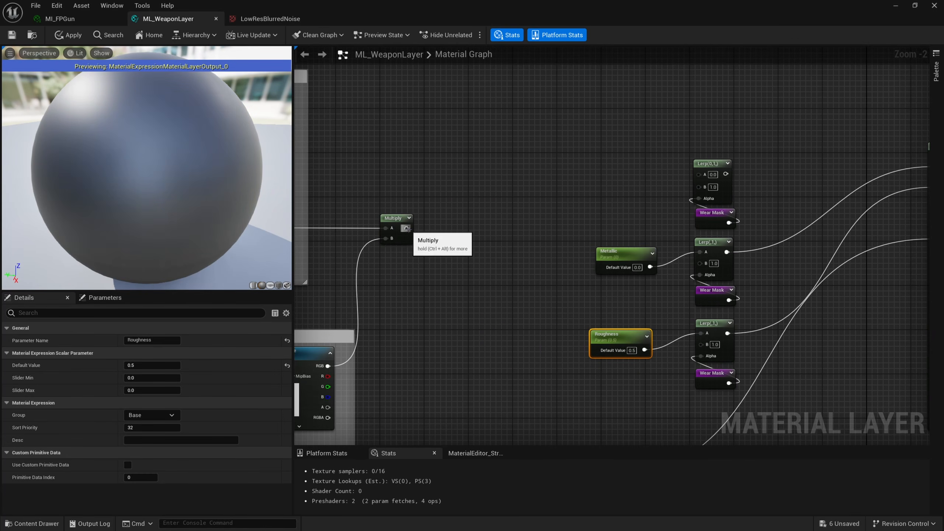
Step: Connect the base color Multiply to the top Lerp's A input and the Lerp's output to MakeMaterialAttributes' BaseColor
right_drag(411, 231, 647, 229)
scroll(550, 209, down, 2)
right_drag(578, 218, 525, 248)
scroll(526, 248, up, 3)
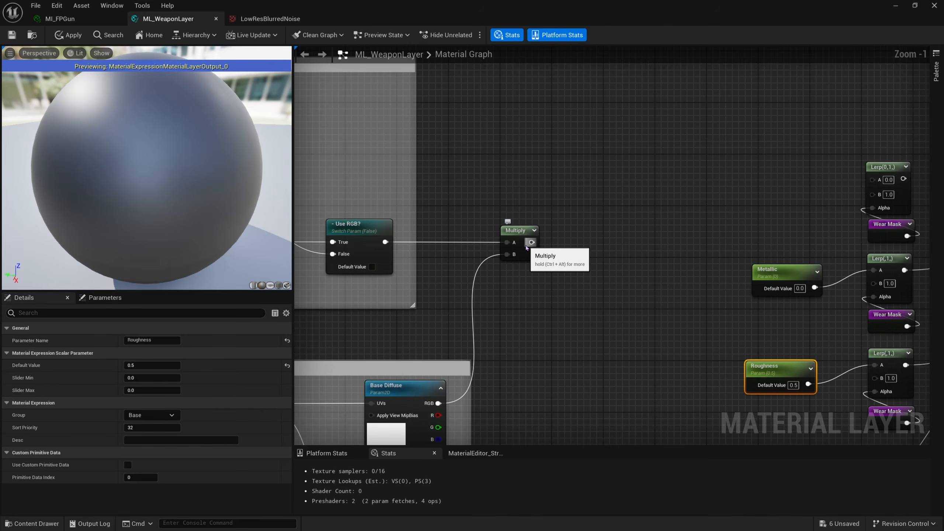
drag(531, 242, 872, 182)
right_drag(872, 182, 606, 213)
drag(637, 210, 878, 179)
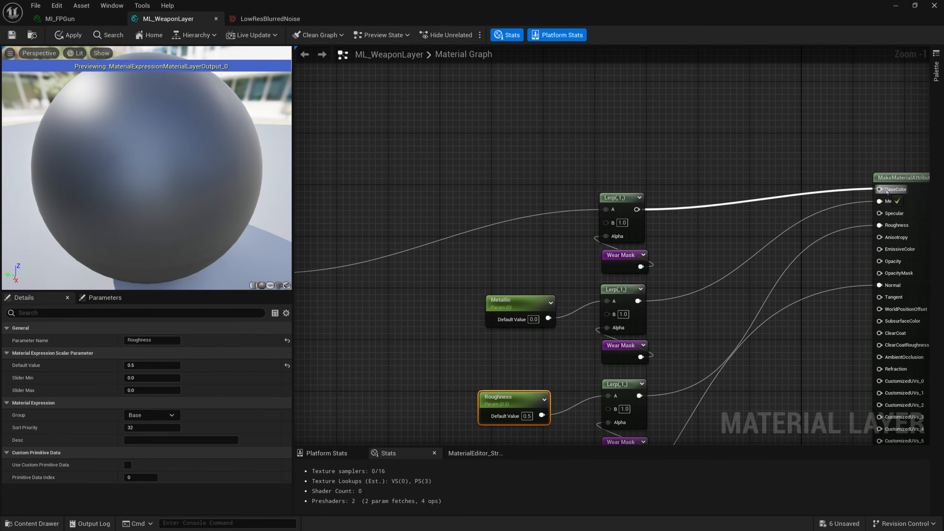
Step: Add a three-component color constant converted to a parameter named Wear Tint, and connect it to the top Lerp's B input
right_drag(616, 236, 713, 221)
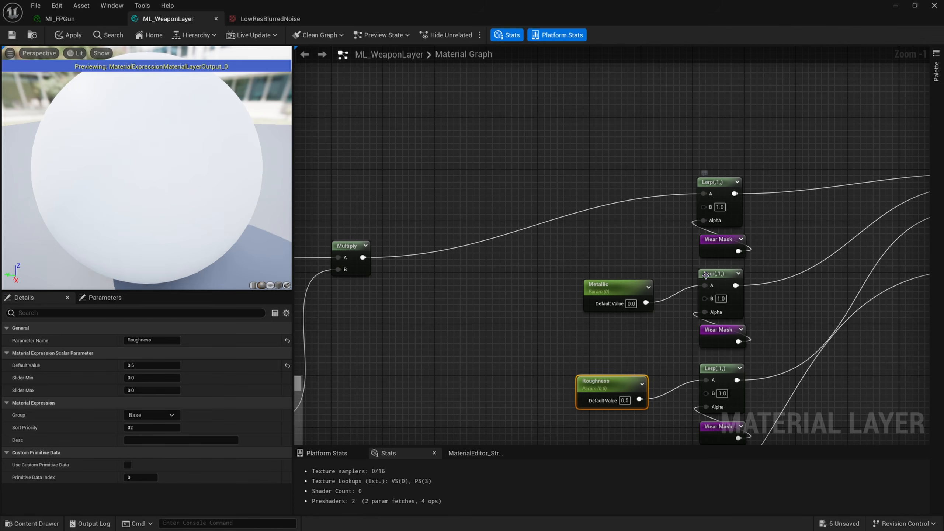
right_drag(715, 367, 703, 332)
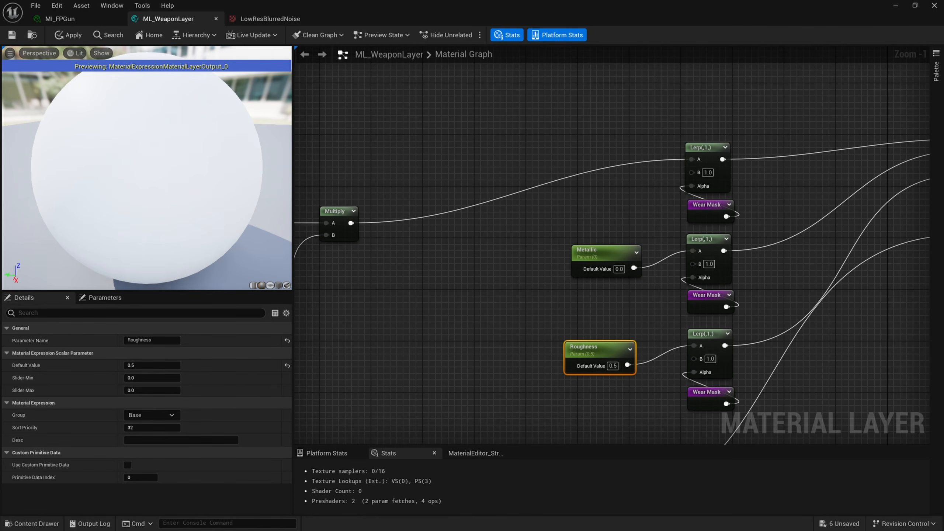
right_drag(584, 214, 605, 258)
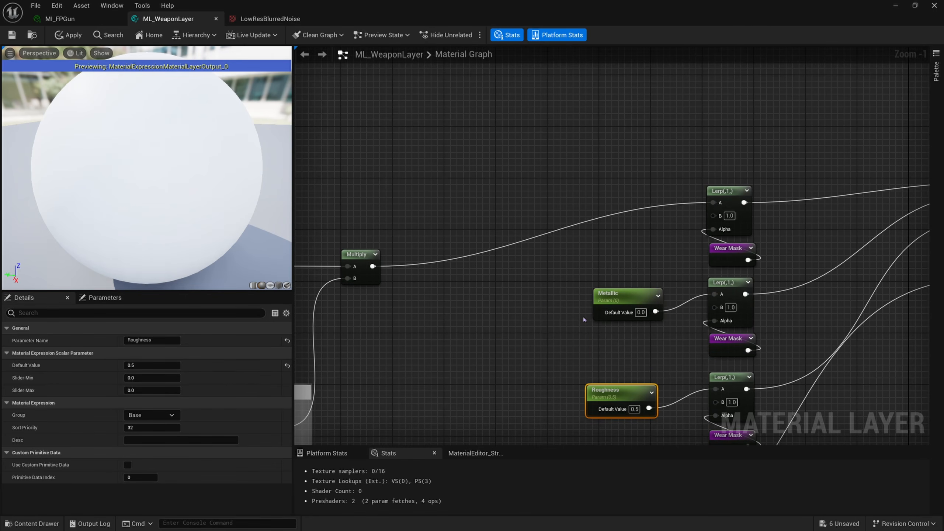
right_drag(583, 320, 600, 311)
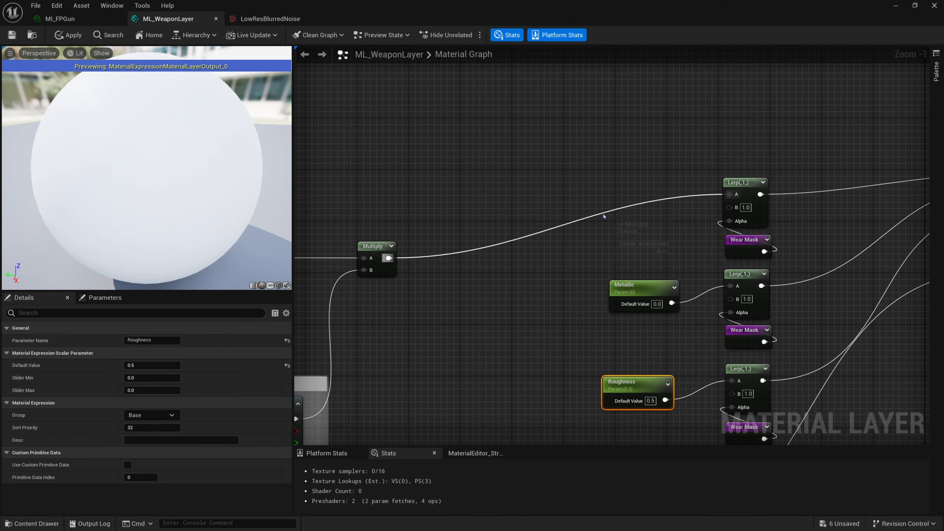
click(623, 169)
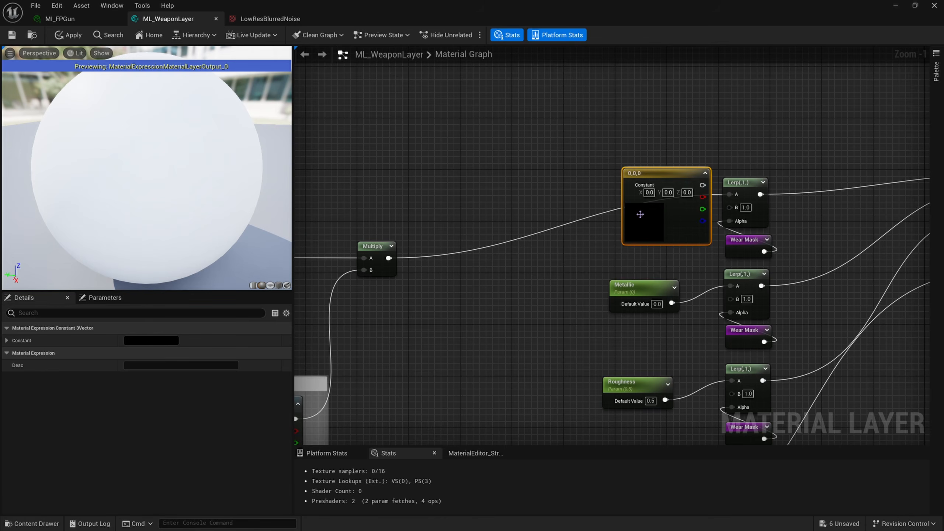
right_click(652, 176)
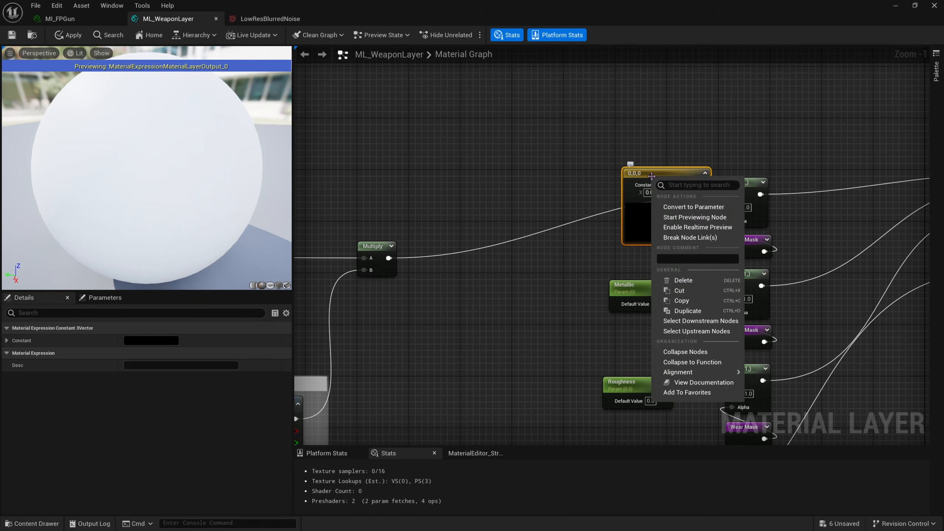
click(685, 205)
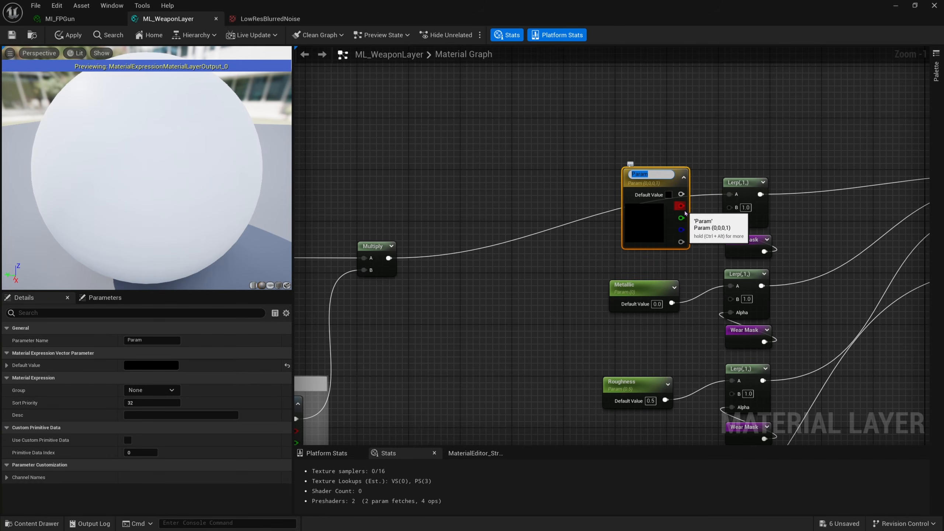
text(Wear Tint)
key(Return)
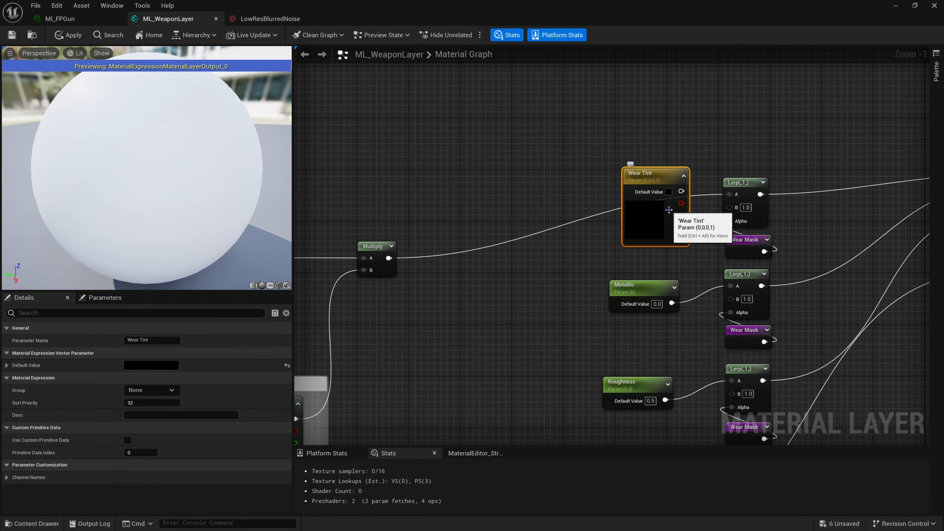
drag(679, 187, 729, 207)
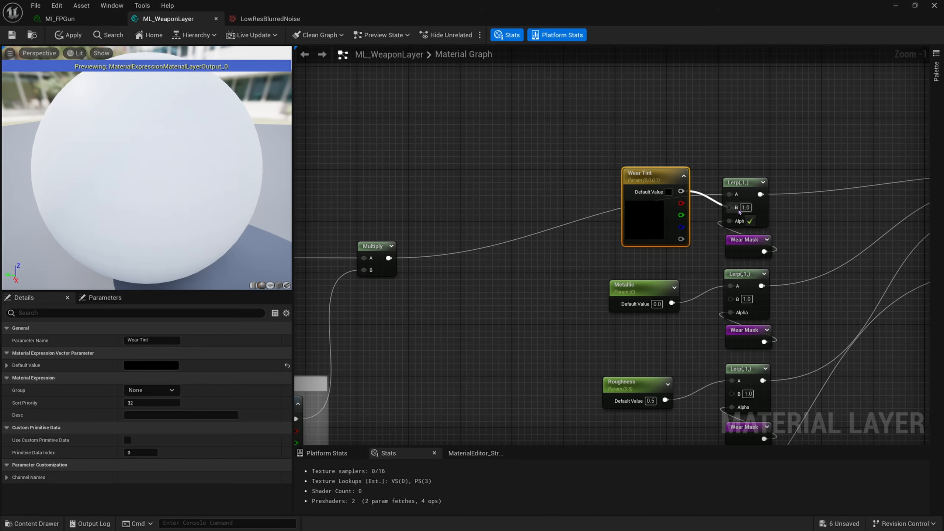
drag(656, 227, 643, 242)
Step: Add a Wear Metallic scalar parameter with default value 0.5 and connect it to the middle Lerp's B input
right_drag(688, 323, 636, 279)
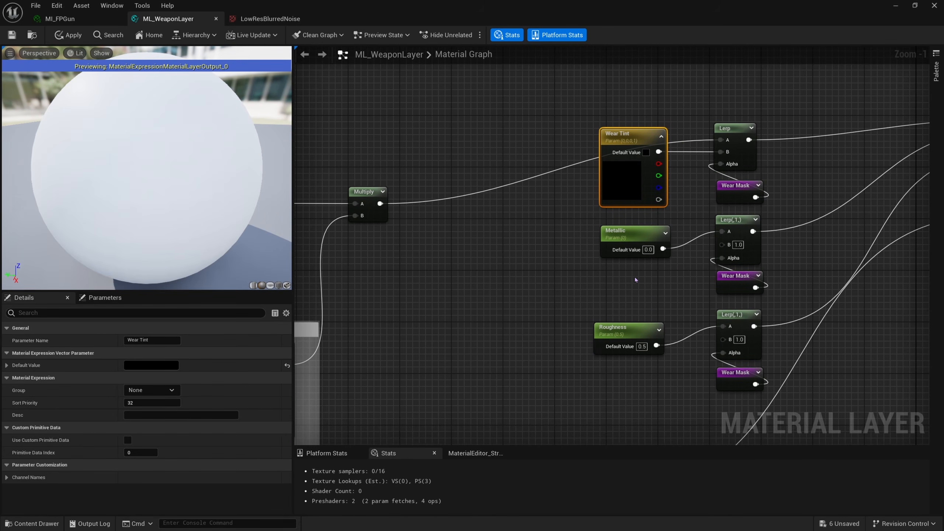
click(603, 283)
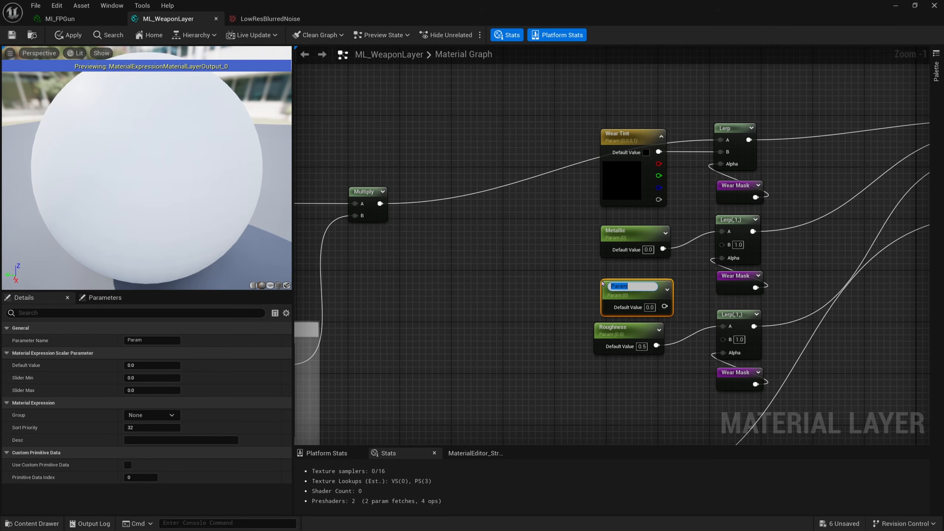
text(Wear Metallic)
key(Return)
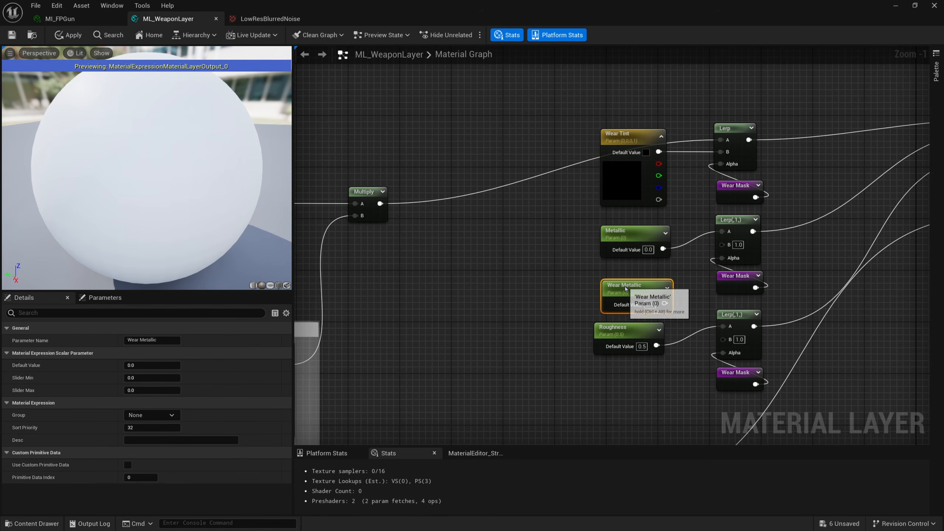
drag(603, 283, 602, 273)
drag(663, 294, 725, 245)
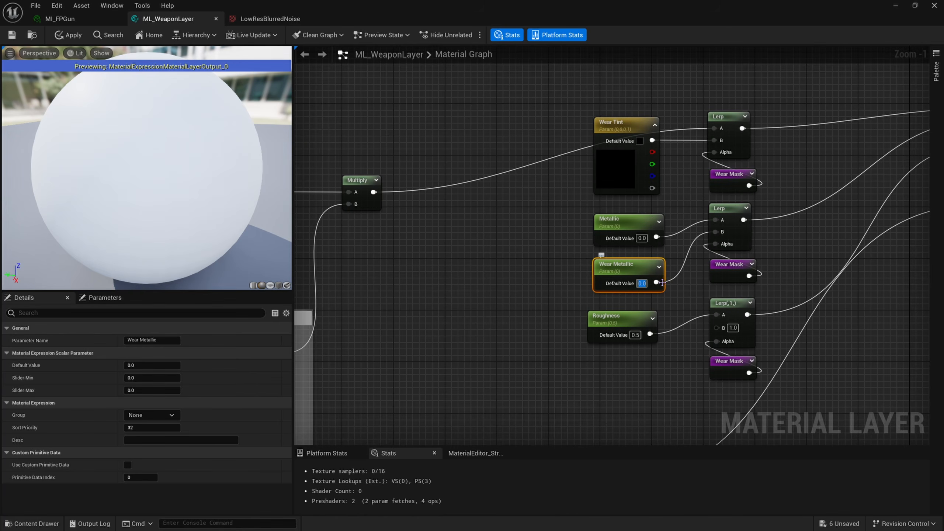
text(0.5)
key(Return)
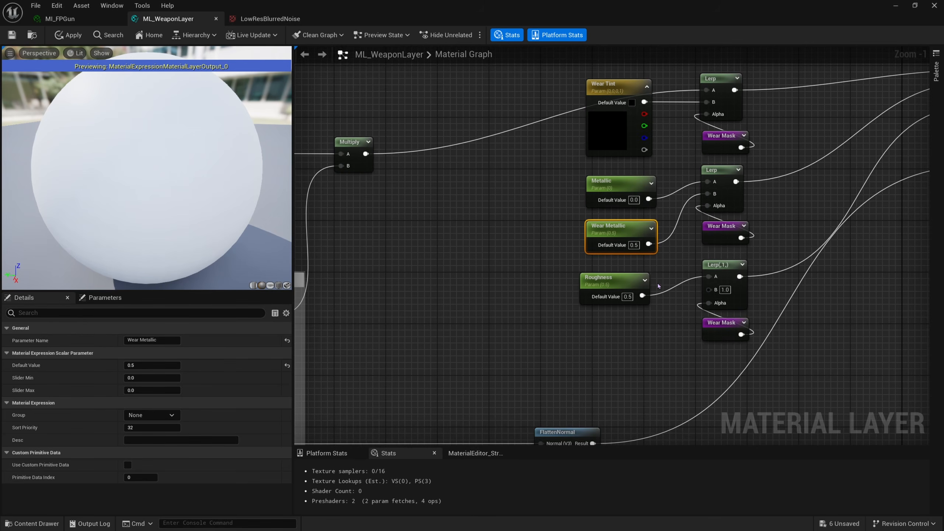
Step: Add a Wear Roughness scalar parameter with default value 0.8 below Roughness and connect it to the bottom Lerp's B input
drag(628, 279, 634, 278)
click(602, 329)
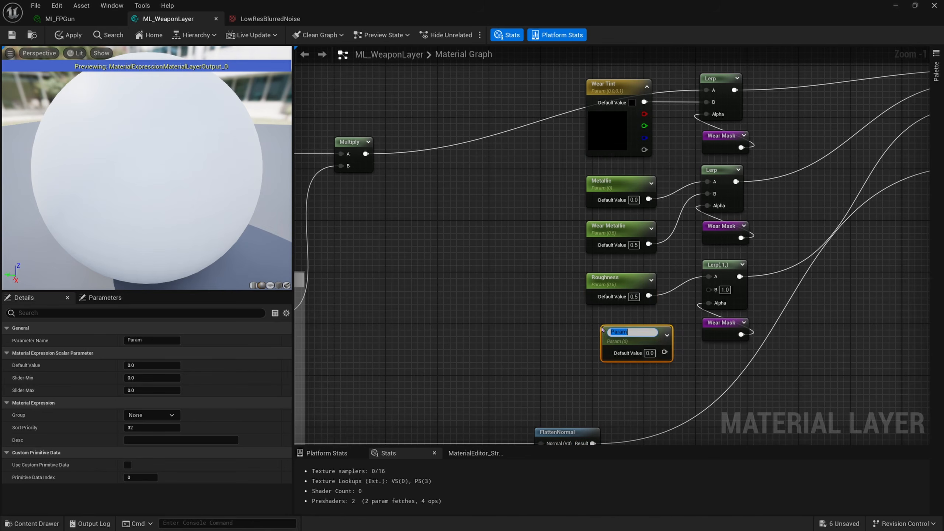
text(Wear Rou)
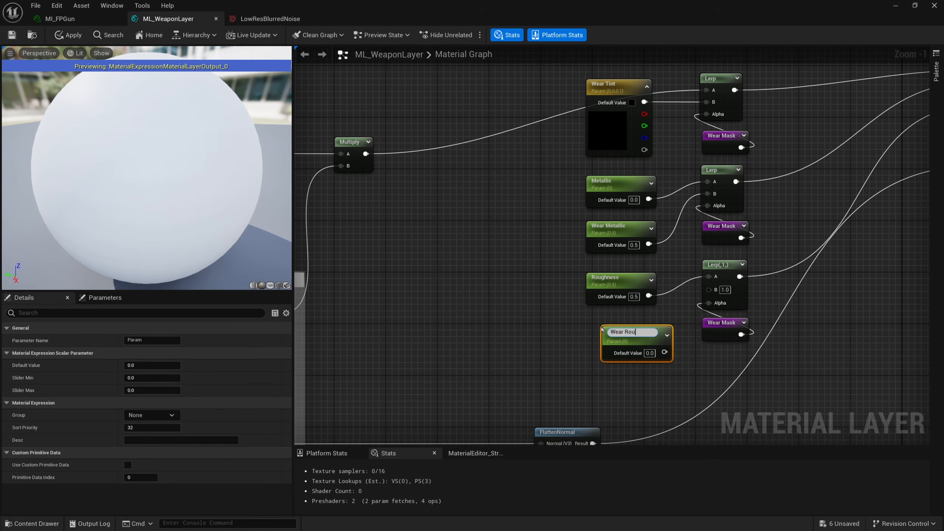
text(ghness)
key(Return)
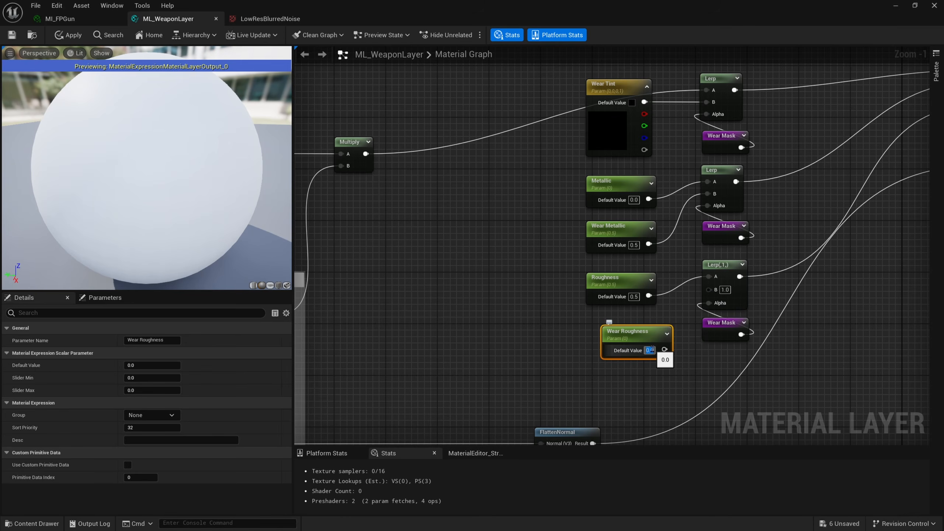
text(0.8)
key(Return)
drag(634, 341, 708, 289)
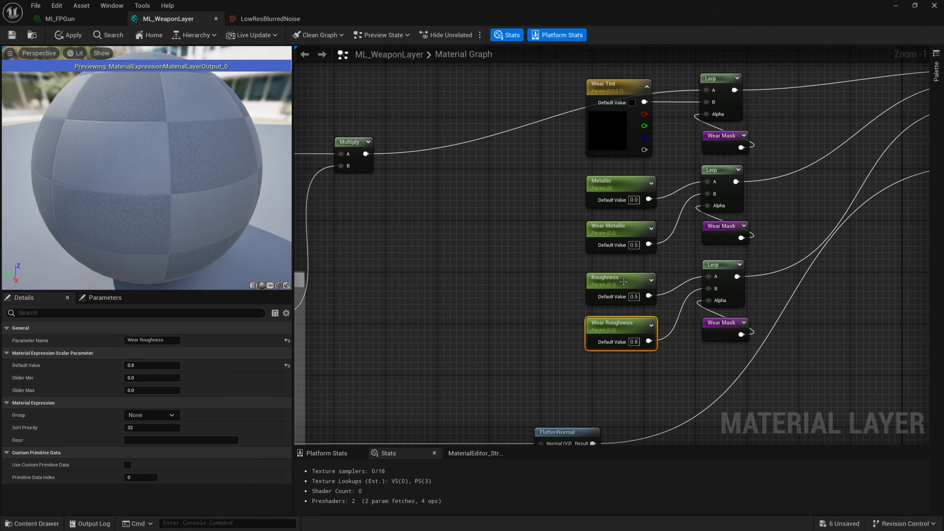
Step: Assign Wear Tint, Metallic, Wear Metallic, Roughness and Wear Roughness to the Base Adjustments parameter group
right_drag(672, 303, 650, 331)
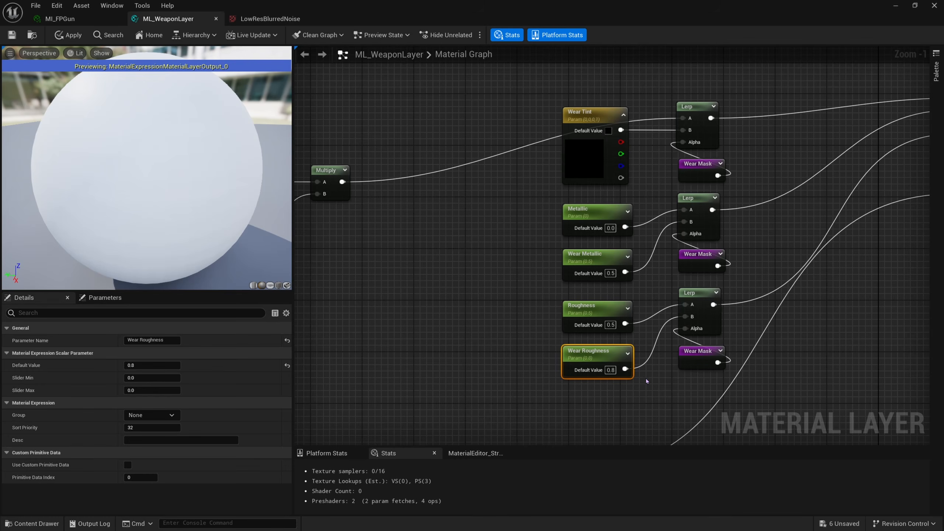
drag(619, 388, 465, 175)
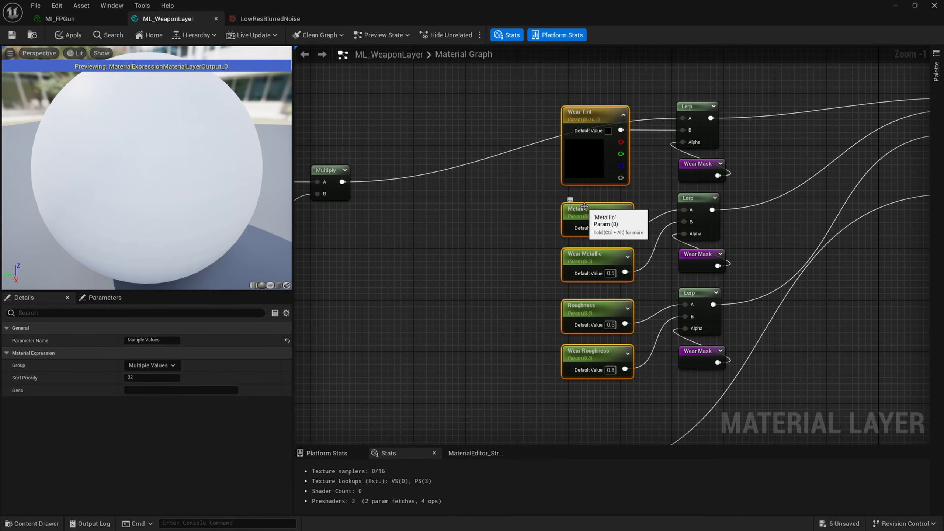
click(152, 366)
click(135, 383)
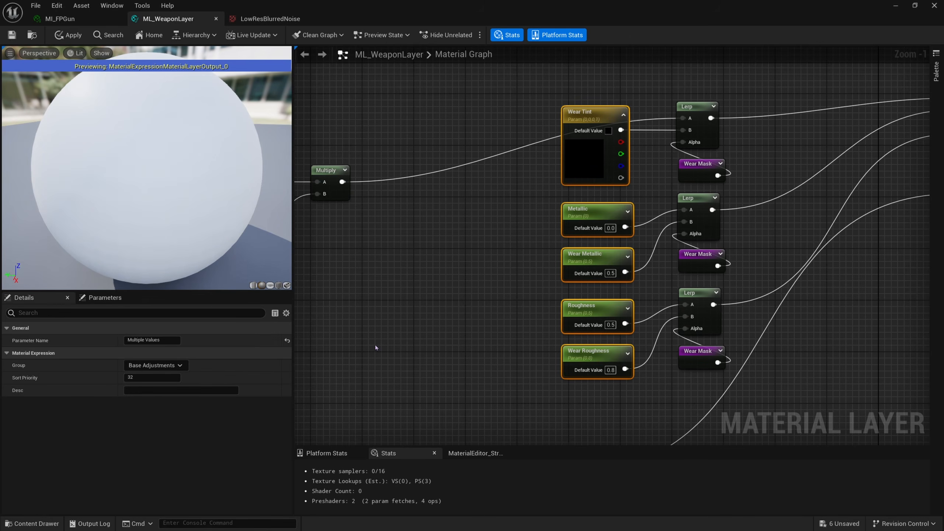
Step: Review the base and wear parameter nodes and their routing through the Lerps into MakeMaterialAttributes
drag(516, 205, 678, 249)
drag(506, 317, 579, 328)
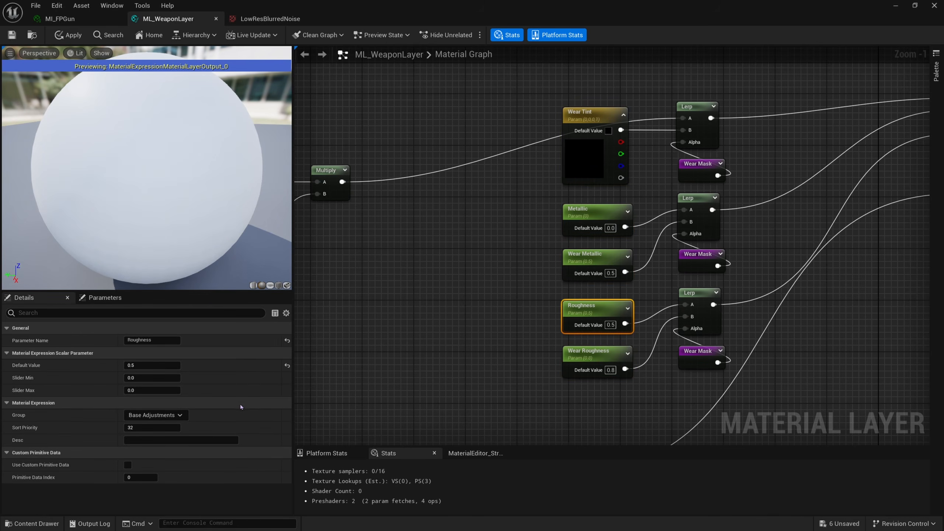
drag(549, 208, 575, 215)
drag(553, 321, 571, 325)
drag(557, 151, 574, 372)
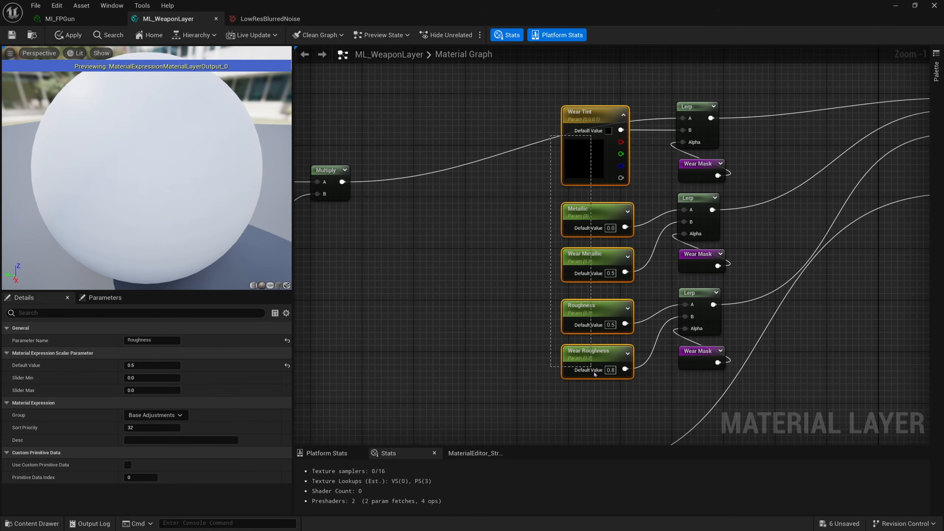
scroll(502, 285, down, 2)
right_drag(502, 238, 567, 201)
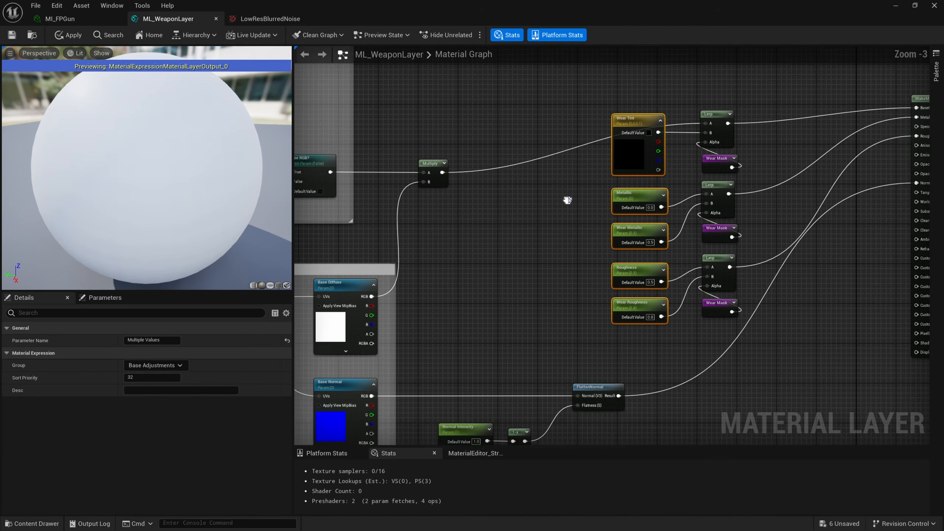
right_drag(687, 277, 606, 273)
scroll(673, 236, down, 1)
drag(718, 135, 932, 261)
drag(651, 258, 650, 269)
right_drag(557, 233, 662, 209)
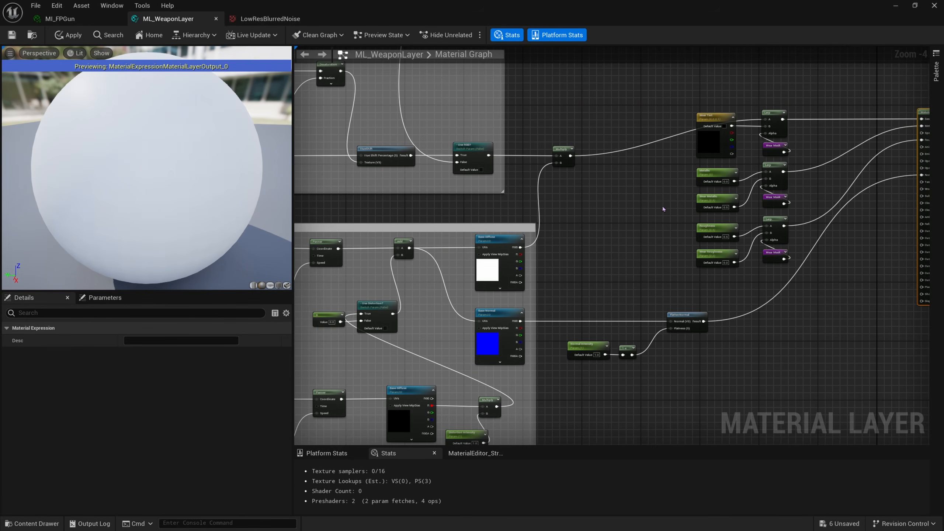
Step: Branch the base color Multiply's output into the A input of a new Multiply node below FlattenNormal
right_drag(696, 248, 571, 215)
click(608, 232)
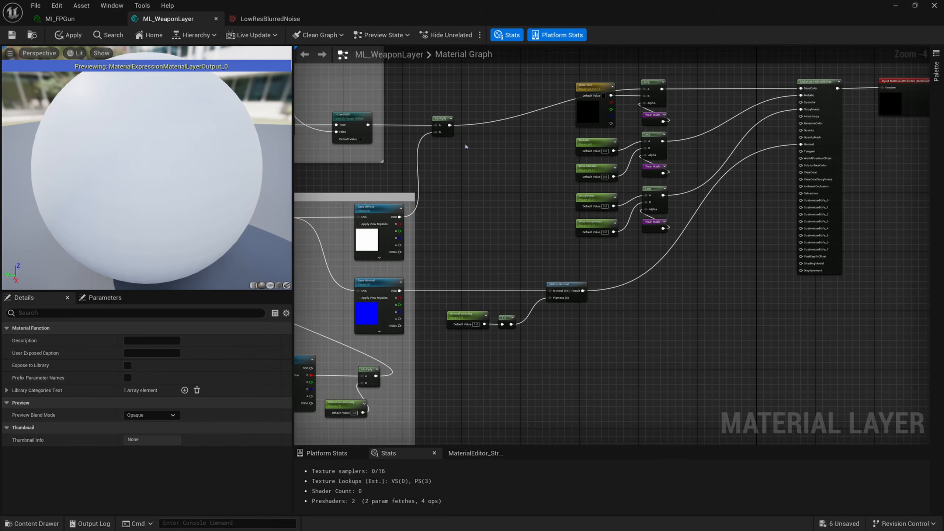
drag(450, 125, 633, 317)
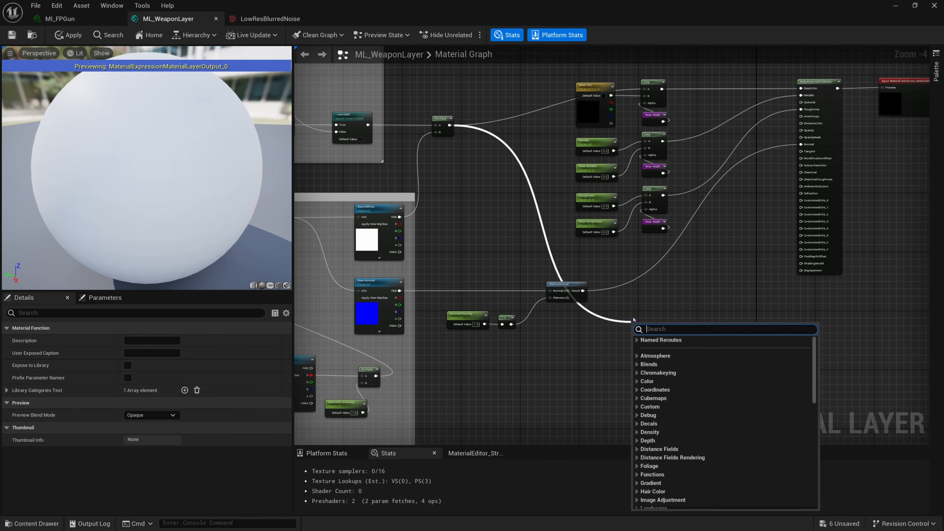
text(multiply)
key(Return)
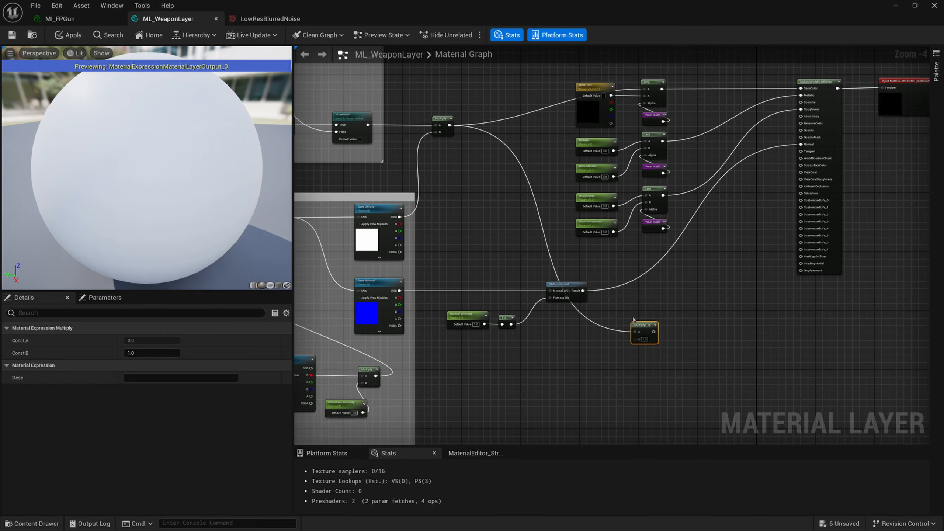
Step: Add an Emissive Intensity scalar parameter to the new Multiply's B input and route that Multiply to MakeMaterialAttributes' EmissiveColor
click(609, 346)
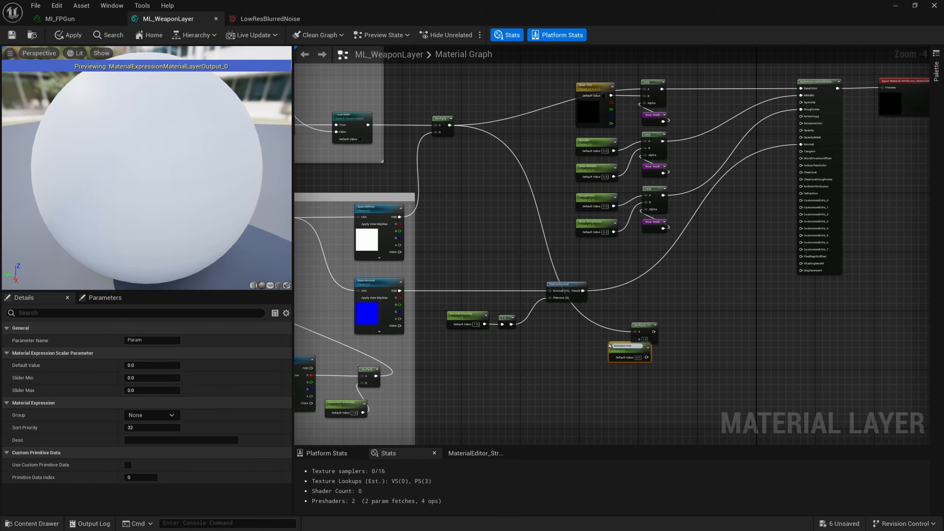
scroll(609, 346, up, 5)
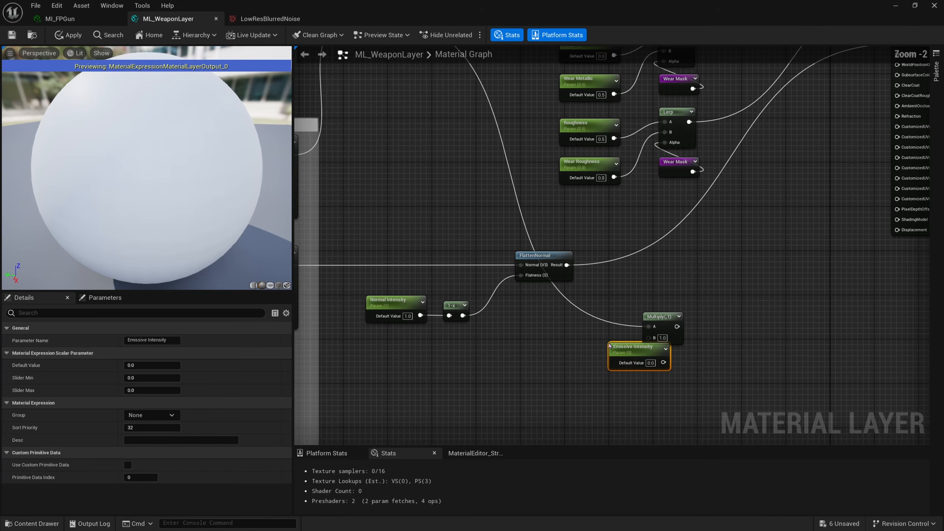
drag(620, 338, 739, 110)
scroll(585, 224, down, 6)
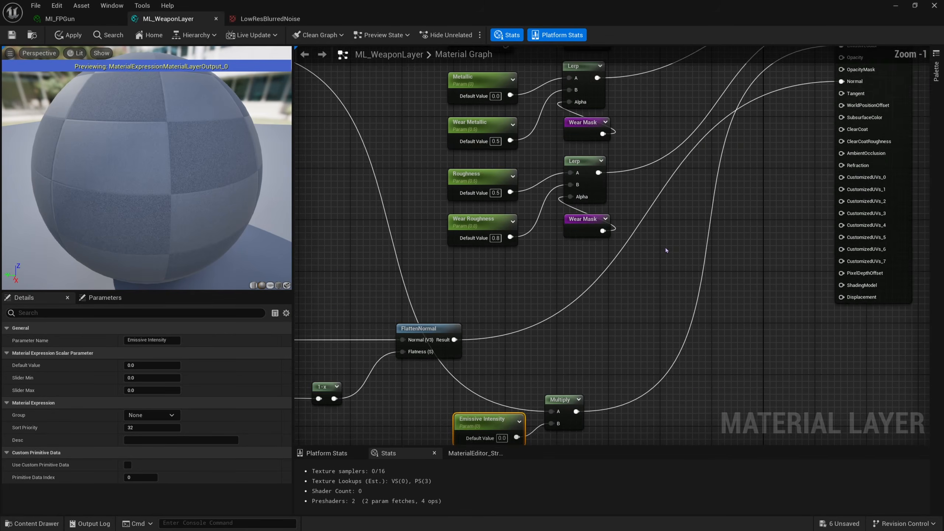
scroll(672, 346, up, 3)
drag(673, 346, 640, 354)
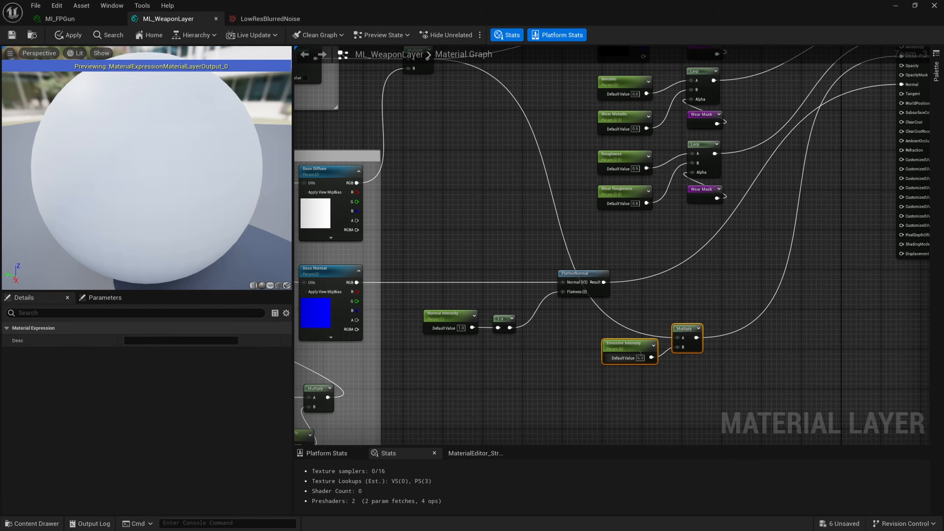
Step: Move Emissive Intensity and its Multiply up beneath the roughness nodes, and shift the FlattenNormal and Normal Intensity nodes closer to Base Normal
drag(688, 327, 688, 228)
right_drag(688, 227, 760, 212)
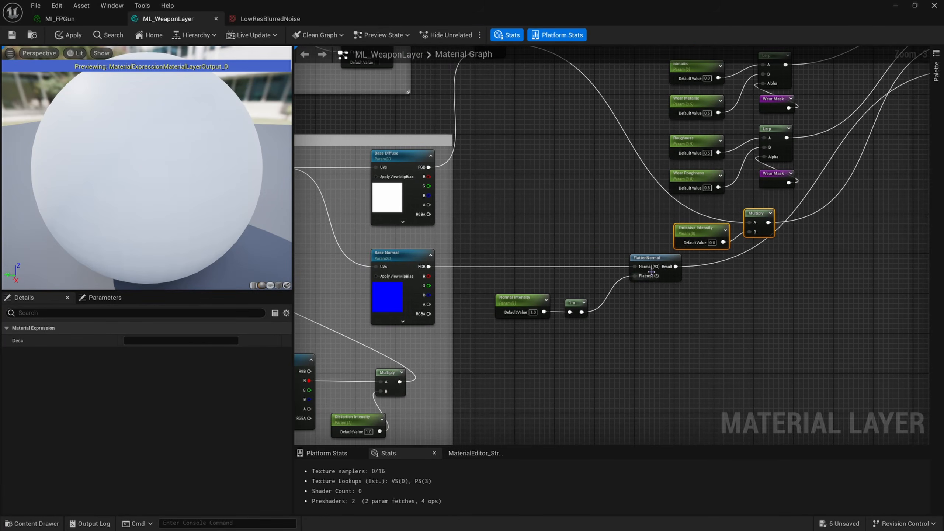
drag(640, 239, 533, 319)
drag(536, 298, 495, 298)
click(502, 365)
right_drag(595, 223, 554, 261)
drag(738, 287, 651, 283)
right_drag(775, 240, 784, 305)
Step: Enclose Wear Tint, the Metallic and Roughness parameters, their Lerps and the Wear Mask nodes in a comment titled Wear
drag(783, 301, 635, 138)
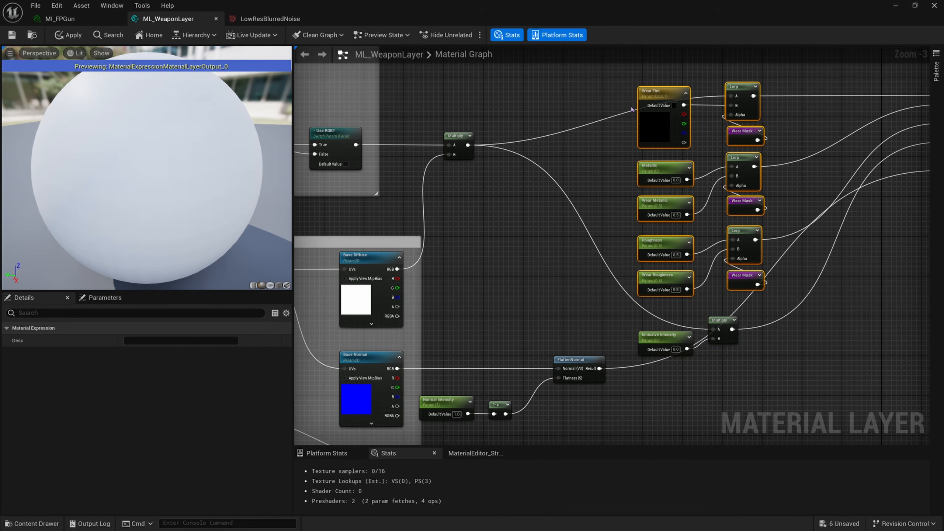
key(c)
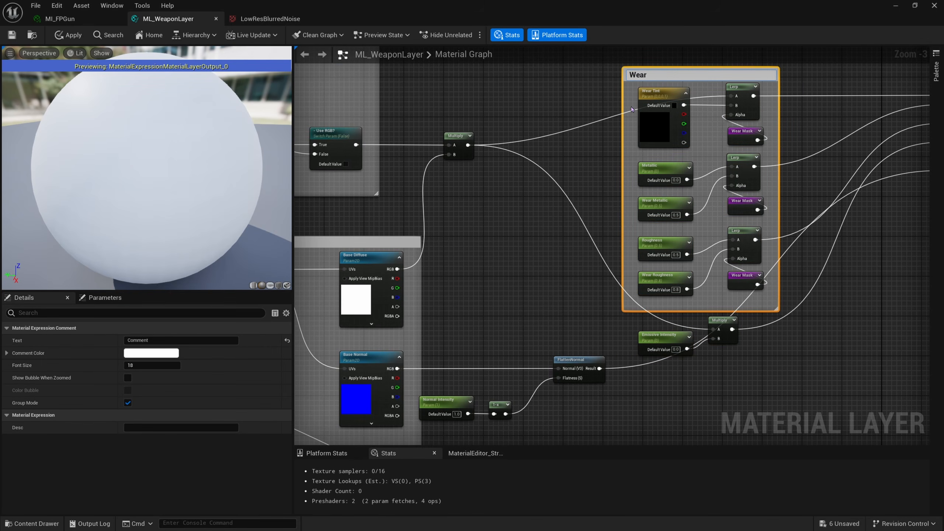
key(Return)
scroll(658, 371, down, 1)
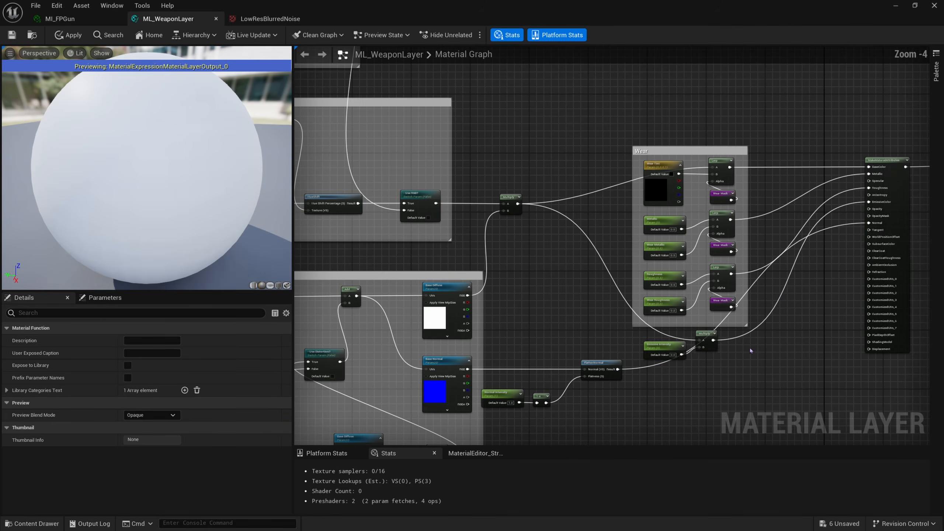
Step: Add a reroute point to the wire feeding the emissive Multiply, and move Emissive Intensity and that Multiply closer to MakeMaterialAttributes
drag(657, 372, 589, 336)
click(725, 367)
double_click(717, 352)
drag(675, 340, 812, 346)
drag(811, 346, 816, 346)
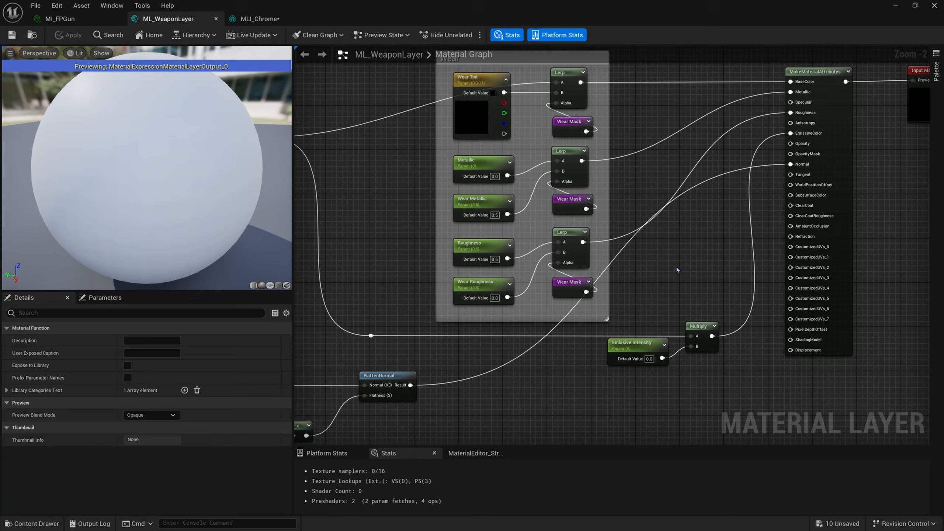
Step: Assign Emissive Intensity to the Base parameter group and save ML_WeaponLayer
right_drag(677, 270, 603, 251)
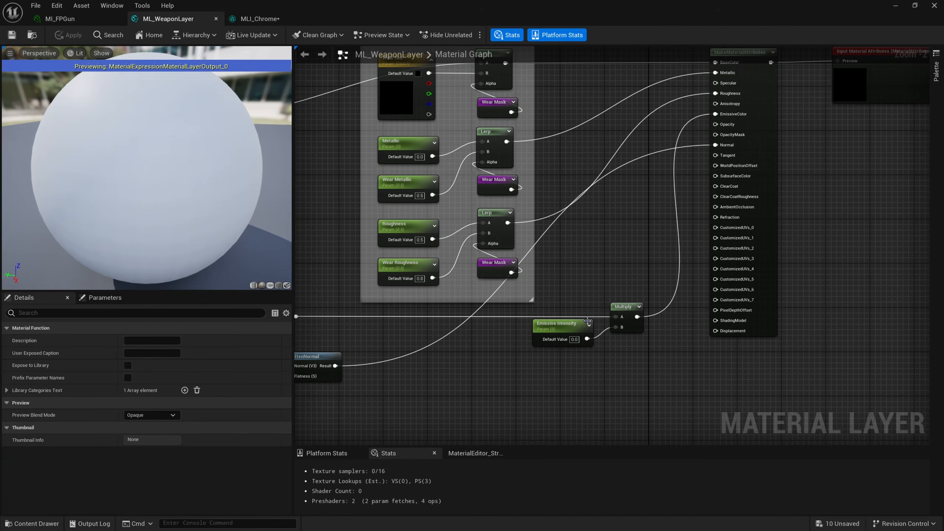
drag(564, 350, 564, 348)
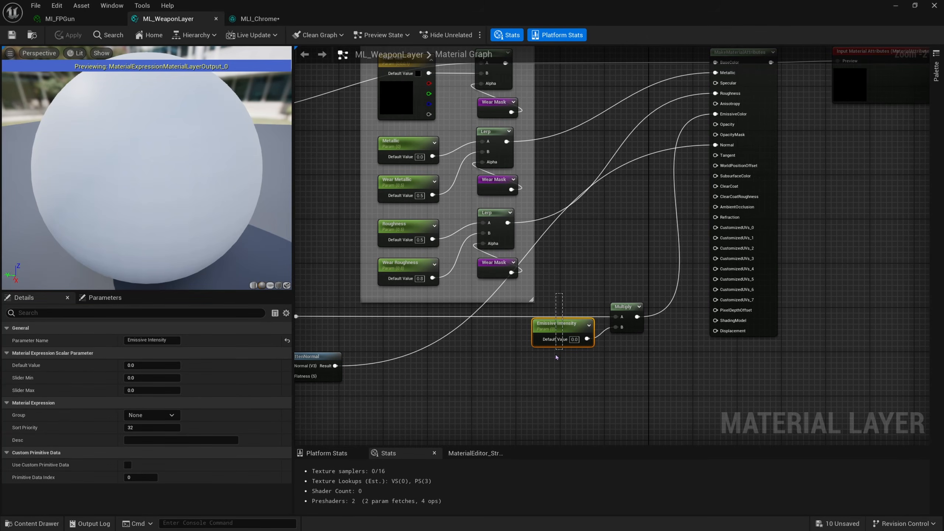
click(172, 415)
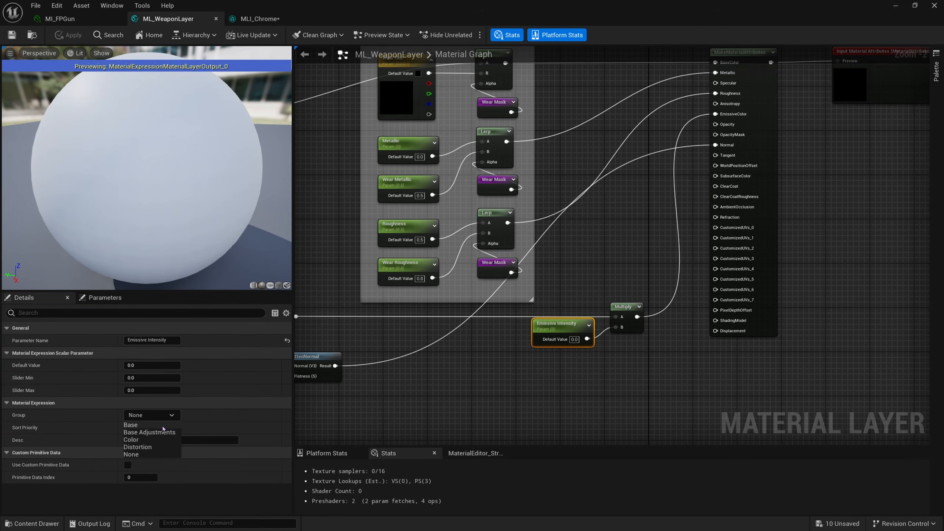
click(171, 425)
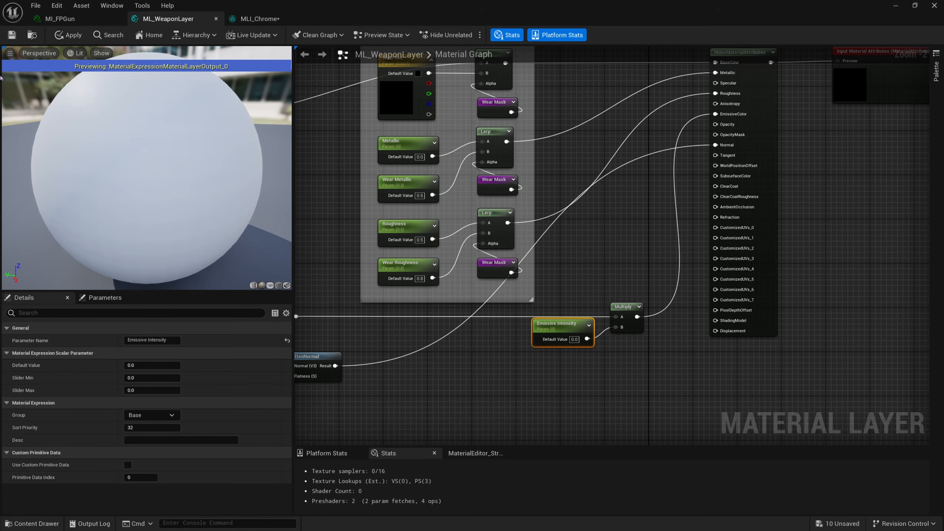
click(12, 35)
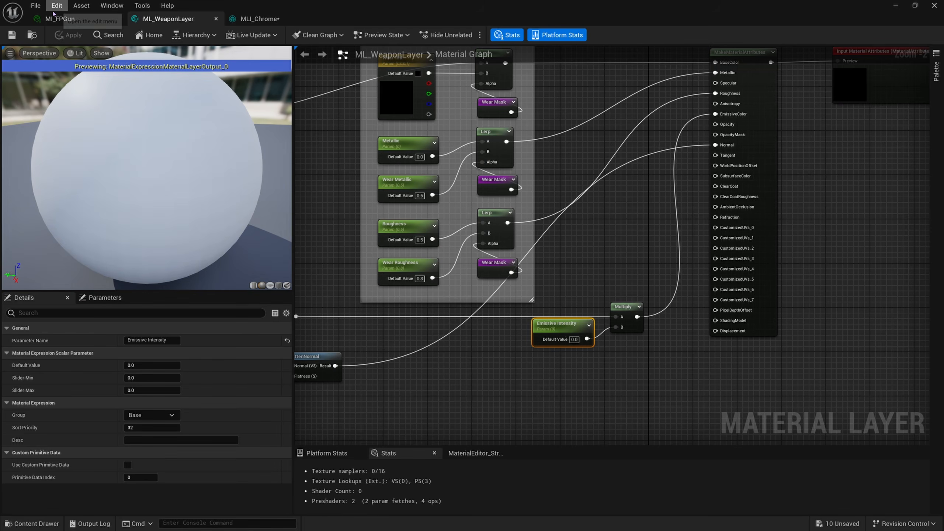
Step: Shrink the material editor window to sit beside the level viewport and frame the rifle in view
drag(431, 22, 725, 61)
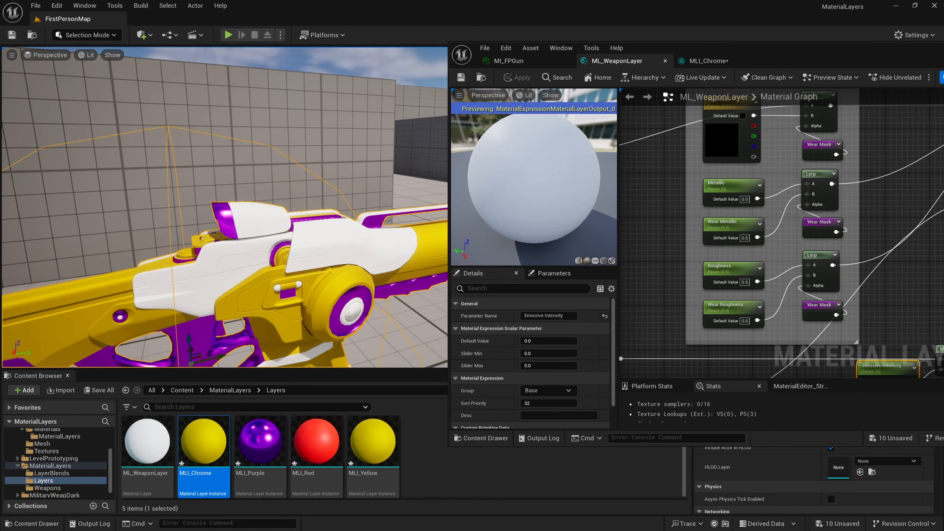
drag(943, 186, 844, 186)
drag(766, 57, 757, 52)
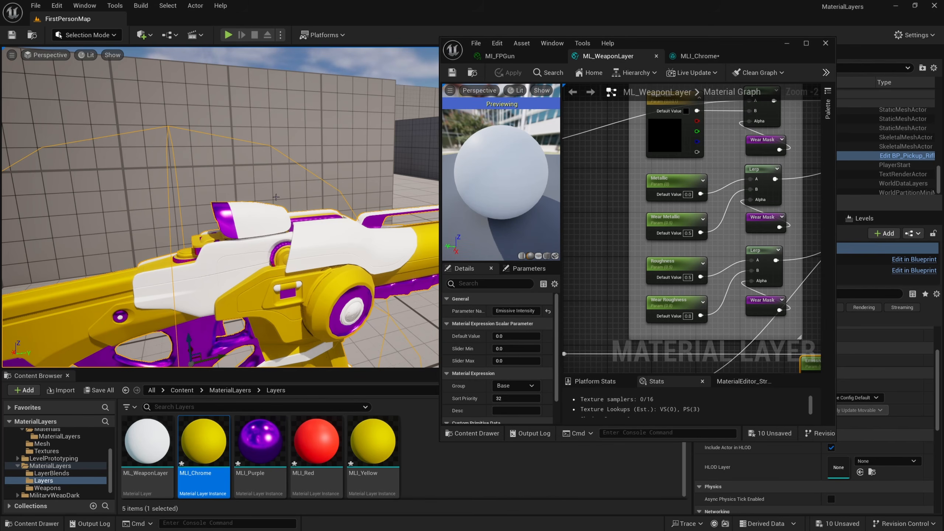
right_drag(327, 242, 326, 233)
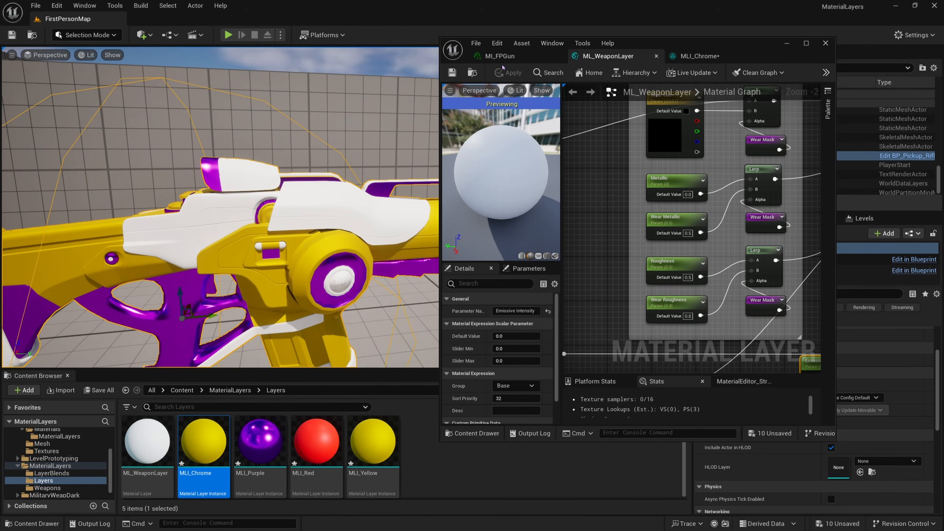
right_drag(339, 300, 339, 300)
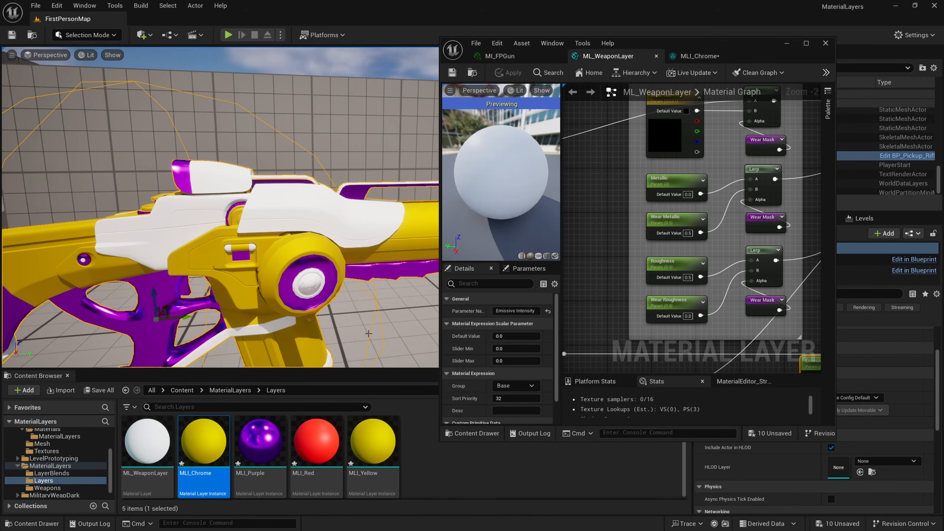
right_drag(368, 334, 369, 334)
Step: Duplicate the MLI_Yellow layer instance and name the copy MLI_Iridescent
click(408, 461)
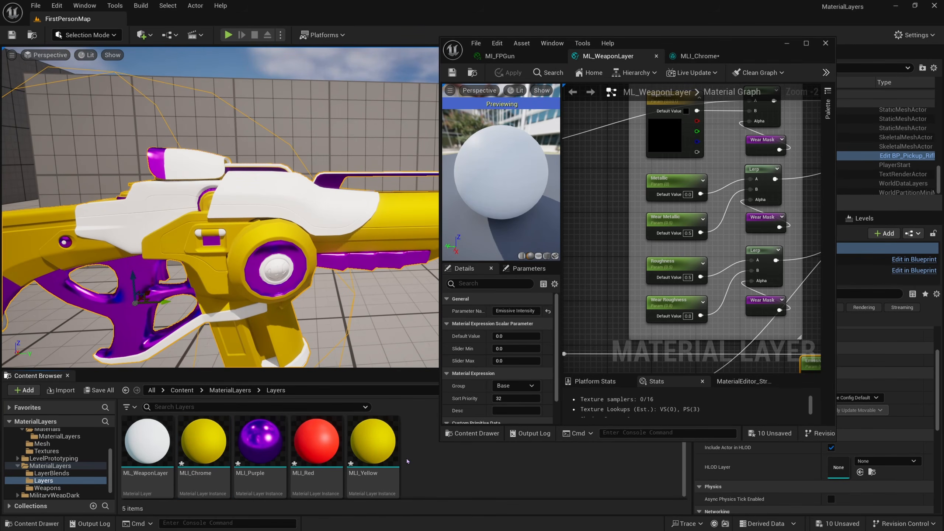
right_click(376, 466)
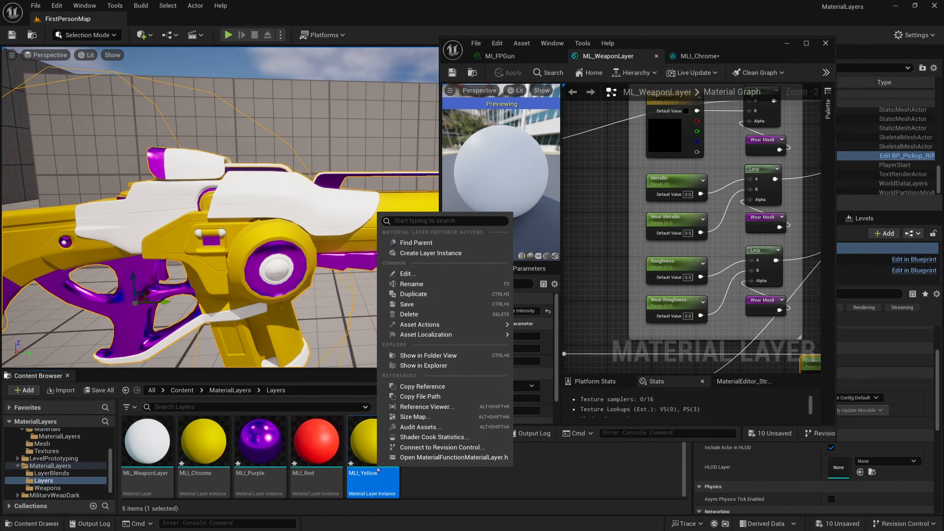
click(420, 296)
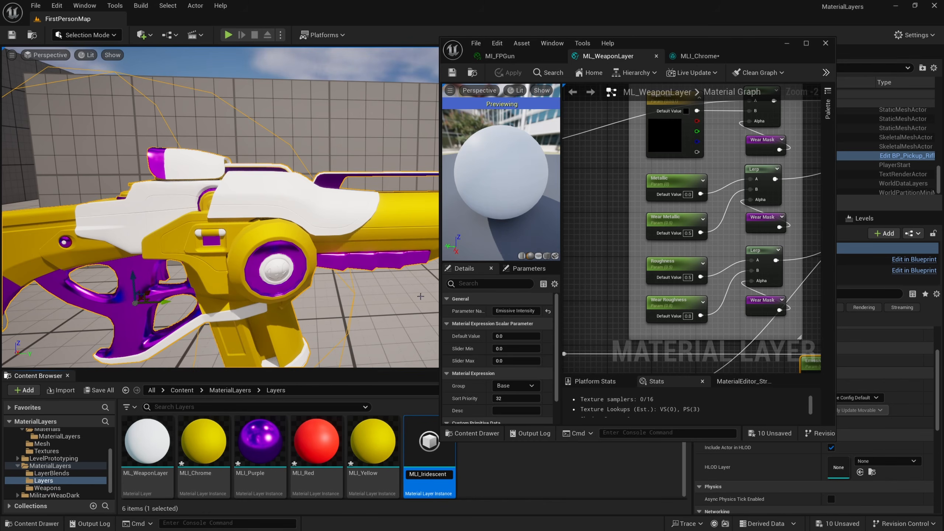
key(Return)
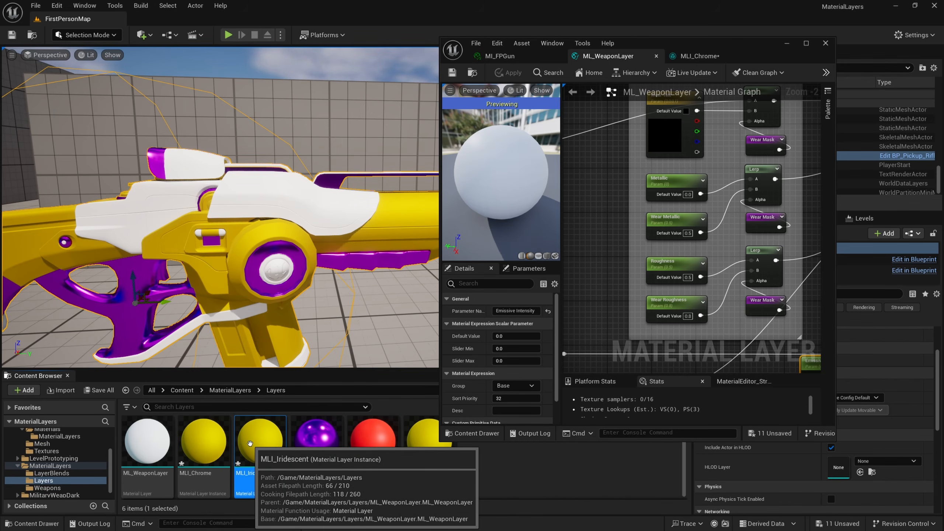
Step: Assign MLI_Iridescent as Layer 2's layer asset in MI_FPGun and open that instance for editing
click(500, 56)
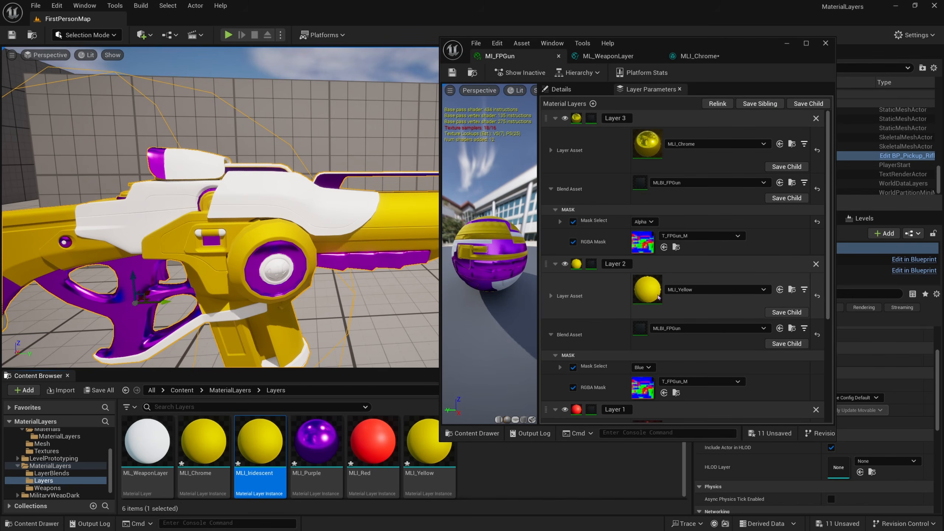
drag(268, 450, 675, 291)
double_click(649, 290)
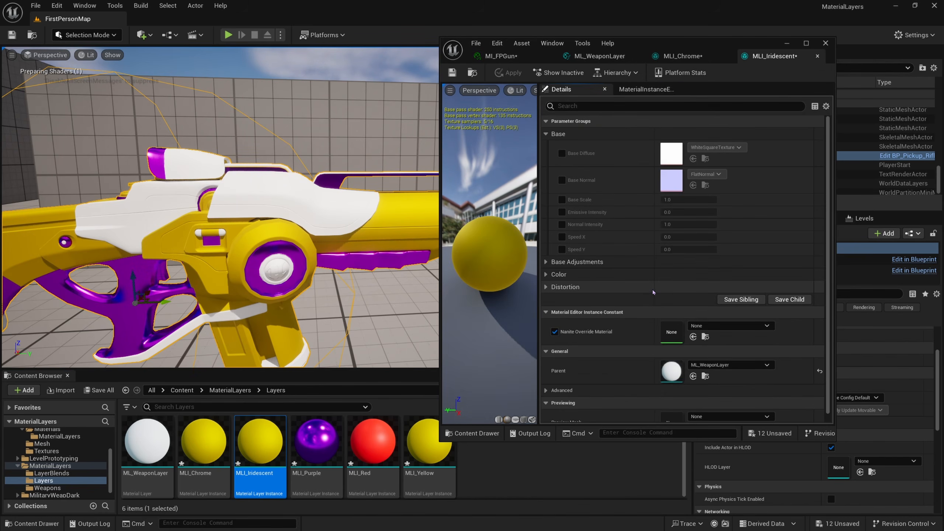
key(d)
key(w)
right_drag(342, 208, 337, 208)
Step: Override MLI_Iridescent's Metallic at 1.0 and Roughness at 0.1, then save the instance
click(546, 287)
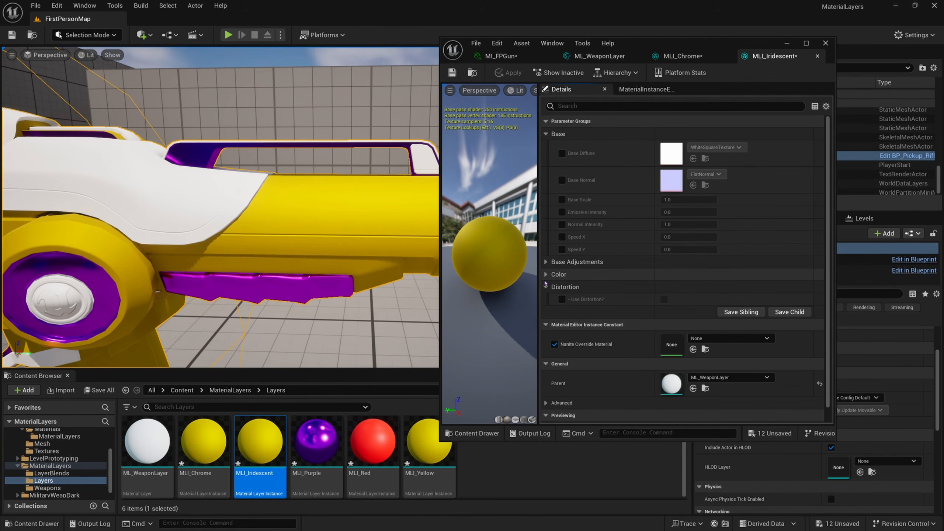
click(546, 274)
click(546, 262)
click(562, 274)
click(562, 286)
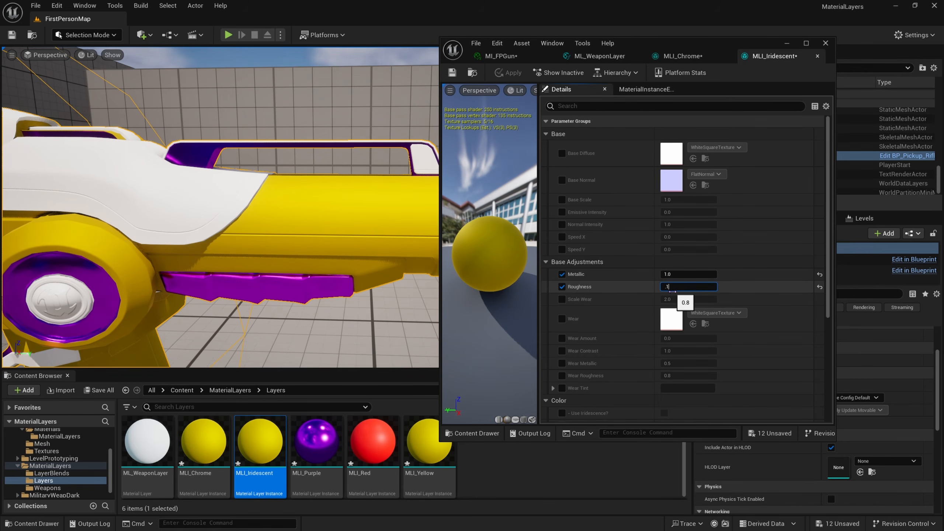
click(672, 287)
text(.1)
key(Return)
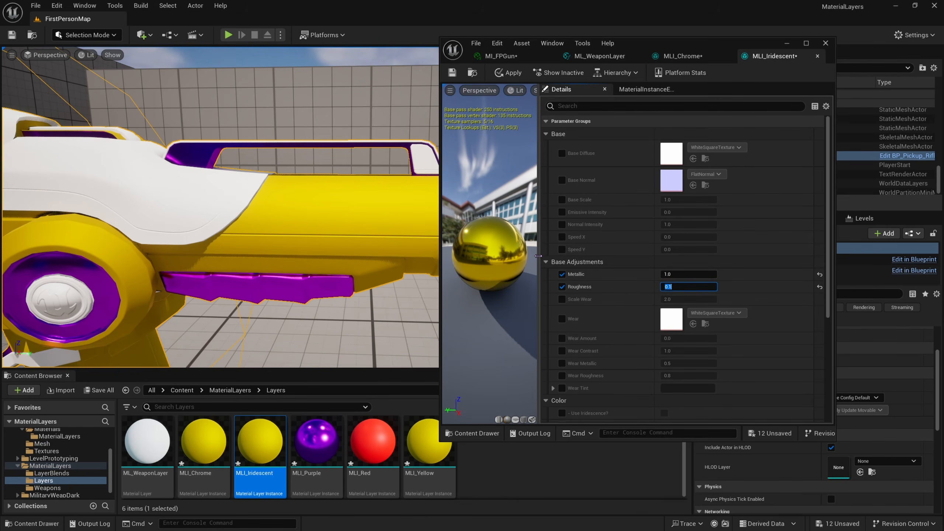
drag(538, 256, 561, 256)
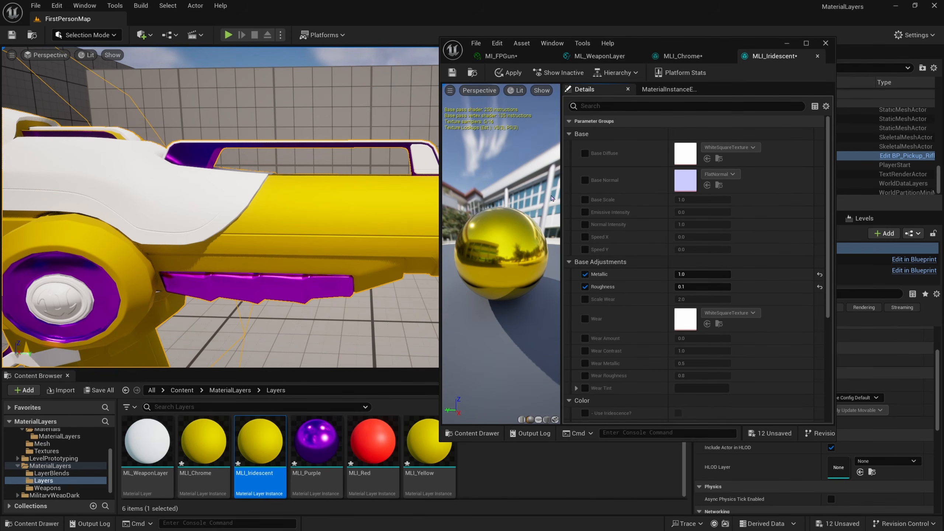
click(451, 73)
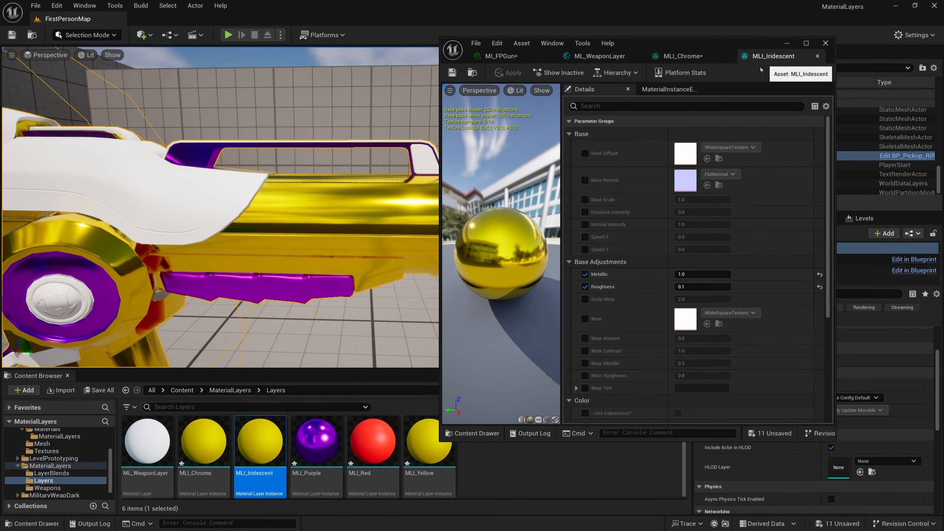
Step: Turn on Use Iridescence for MLI_Iridescent and enable its Color B and Color C overrides
right_drag(298, 176, 314, 178)
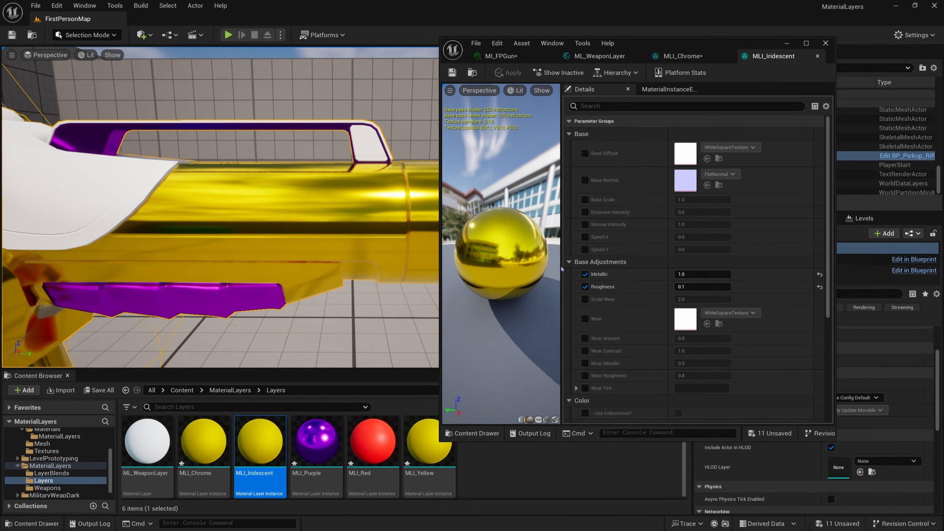
scroll(655, 270, down, 3)
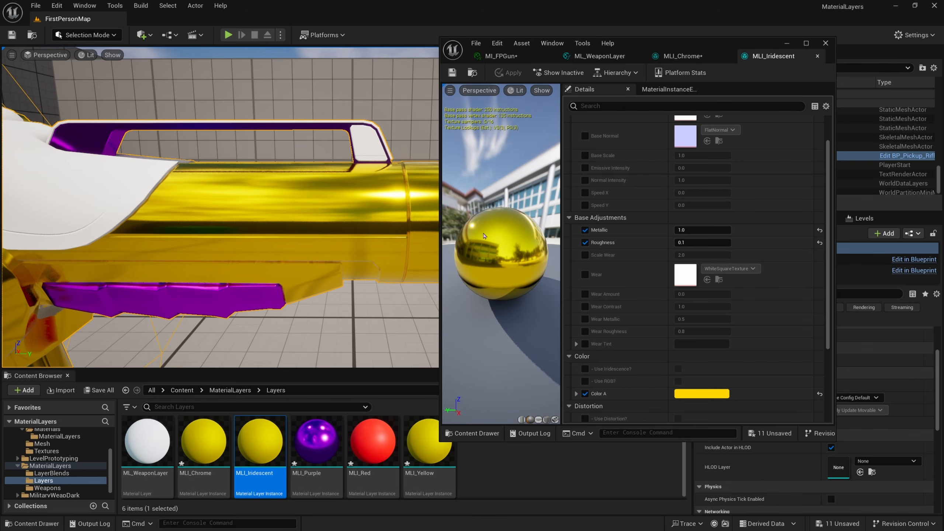
scroll(573, 349, down, 2)
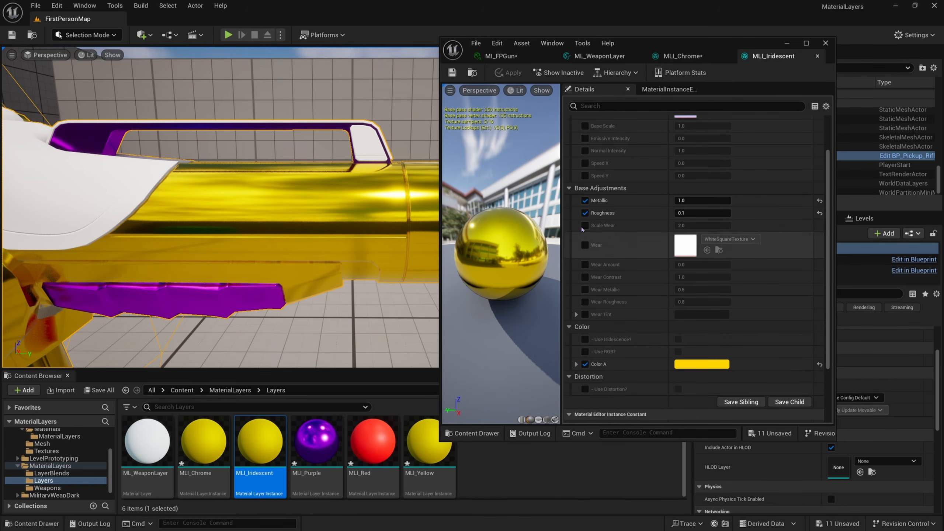
click(585, 339)
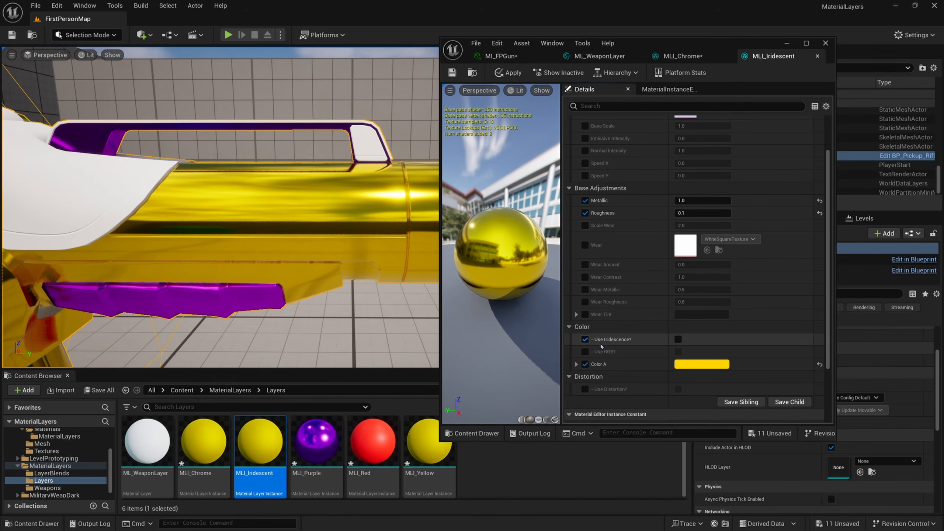
click(678, 340)
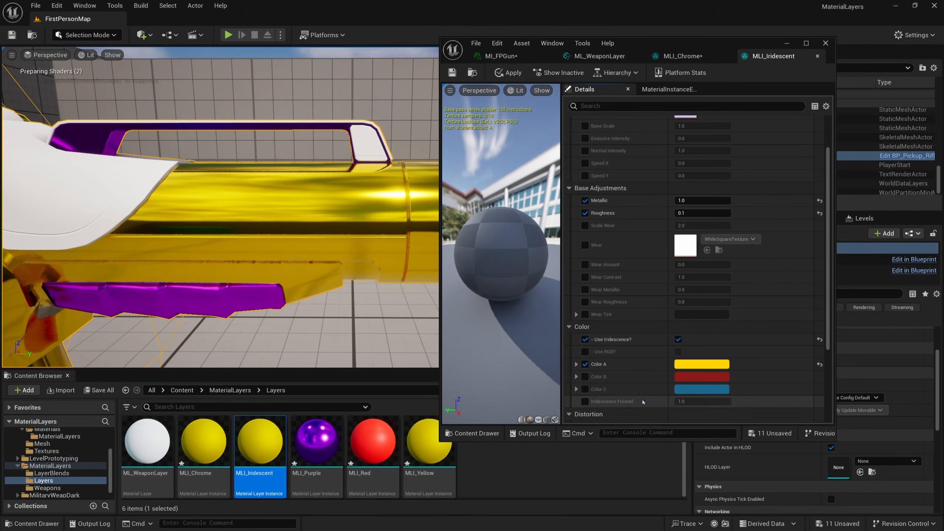
right_drag(394, 253, 363, 249)
mouse_move(502, 256)
mouse_down()
mouse_move(498, 309)
mouse_move(487, 251)
mouse_up()
click(585, 362)
click(585, 374)
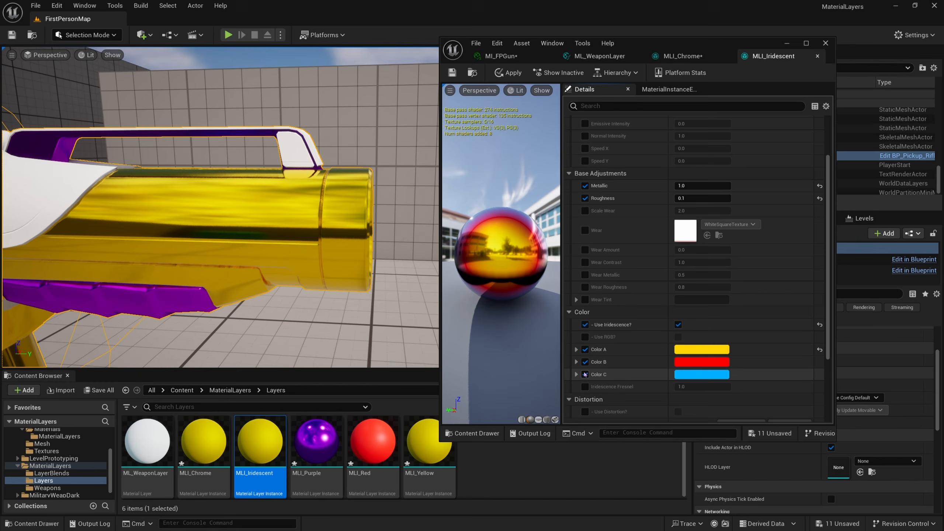
Step: Change Color A to a bright blue, hex sRGB 00A8FFFF
click(702, 349)
drag(739, 353, 695, 334)
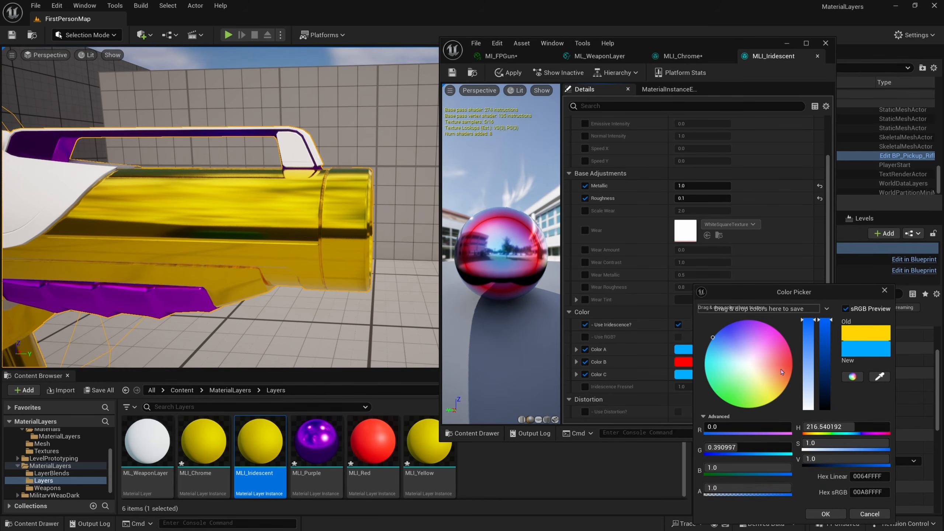
click(826, 514)
Step: Change Color B to a saturated green, hex sRGB 00FF81FF
click(683, 362)
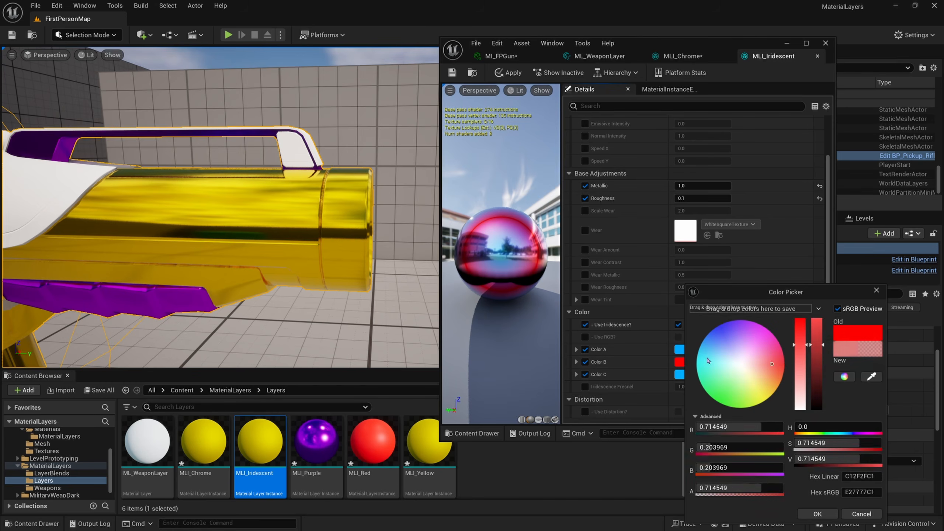
click(720, 394)
drag(720, 400, 708, 400)
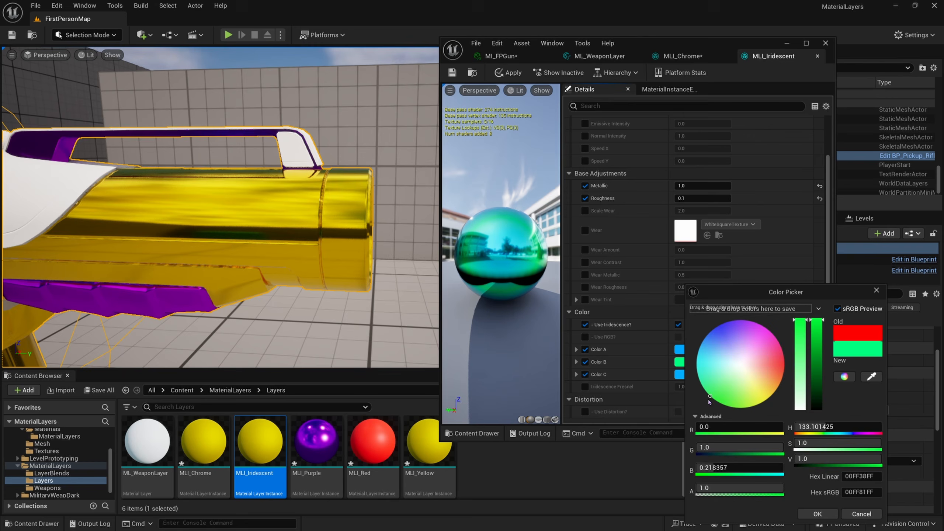
click(817, 514)
Step: Change Color C of MLI_Iridescent to a saturated magenta, hex sRGB FA00FFFF, save the instance and inspect the gun
click(701, 378)
drag(772, 370, 782, 328)
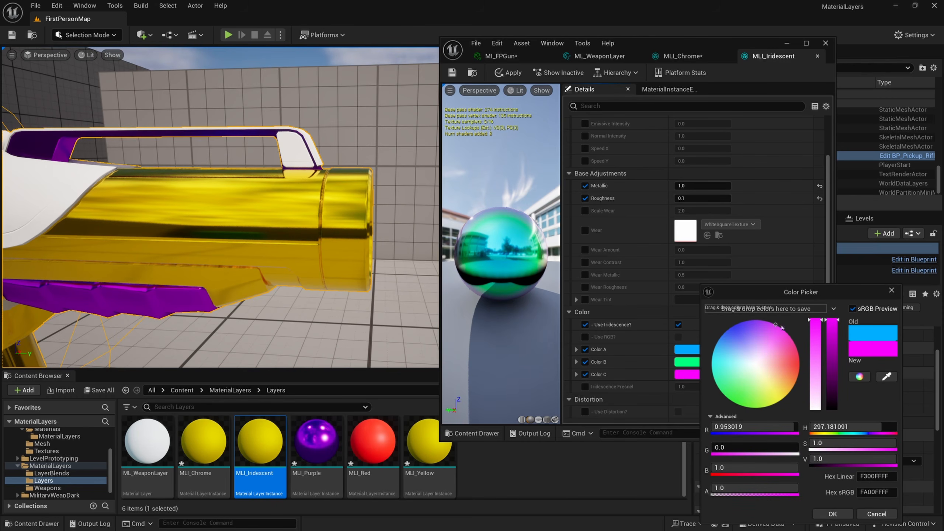
click(834, 514)
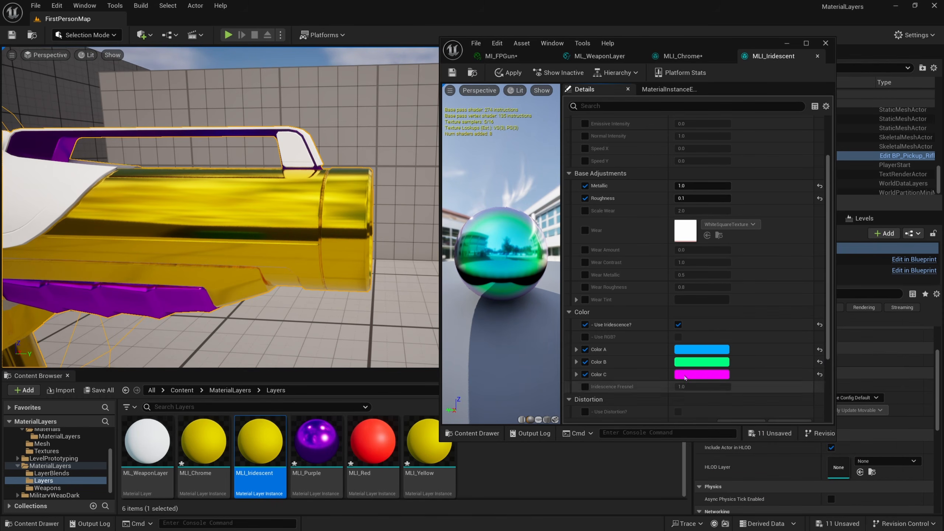
click(453, 73)
right_drag(385, 168, 149, 173)
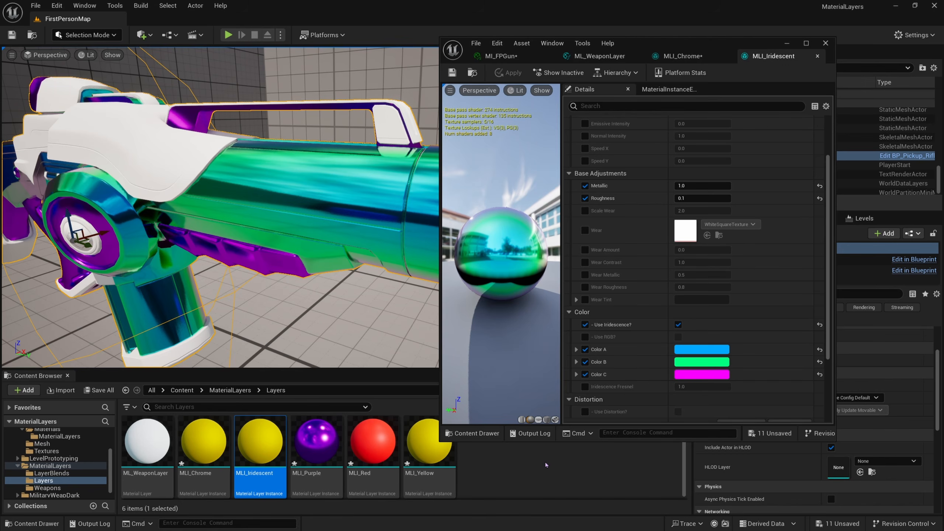
click(495, 480)
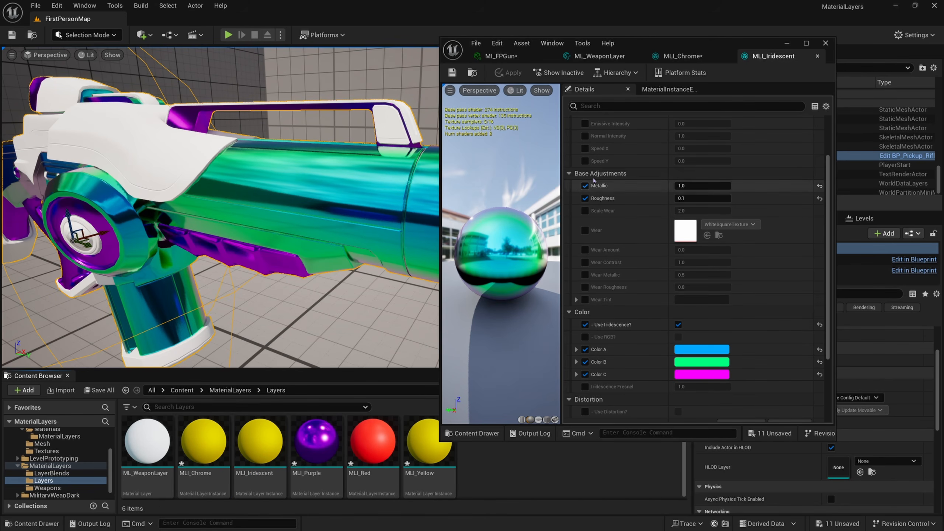
scroll(627, 219, up, 3)
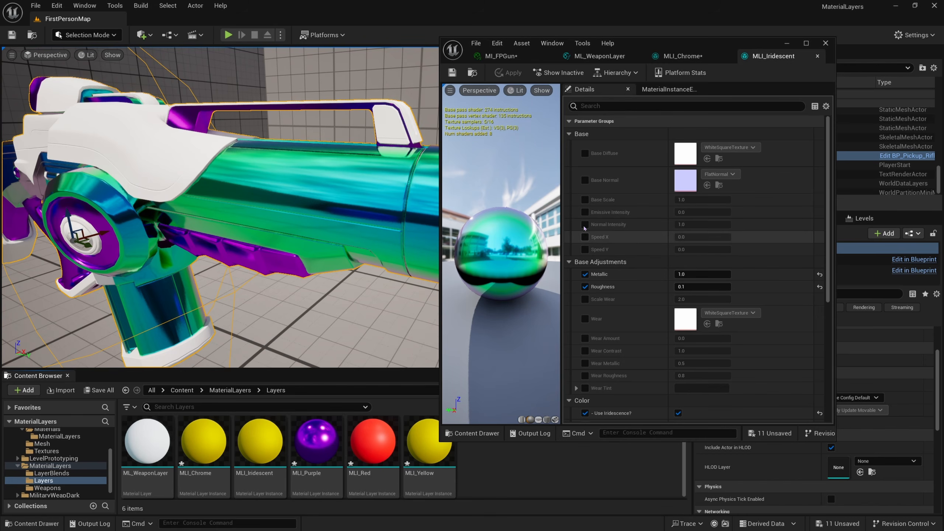
right_drag(353, 186, 372, 193)
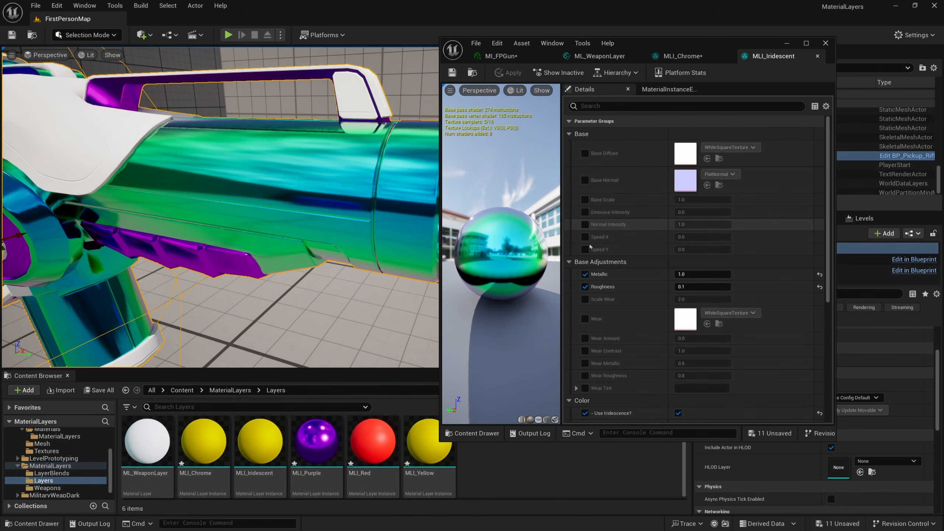
Step: Set MLI_Iridescent's Metallic to 0 and save the instance to compare the look on the gun
scroll(631, 253, down, 1)
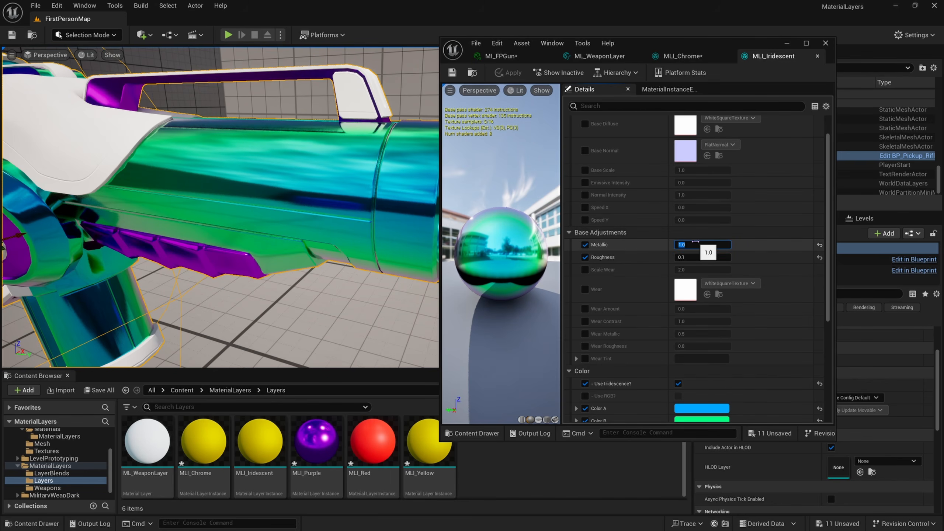
text(0)
key(Return)
click(457, 78)
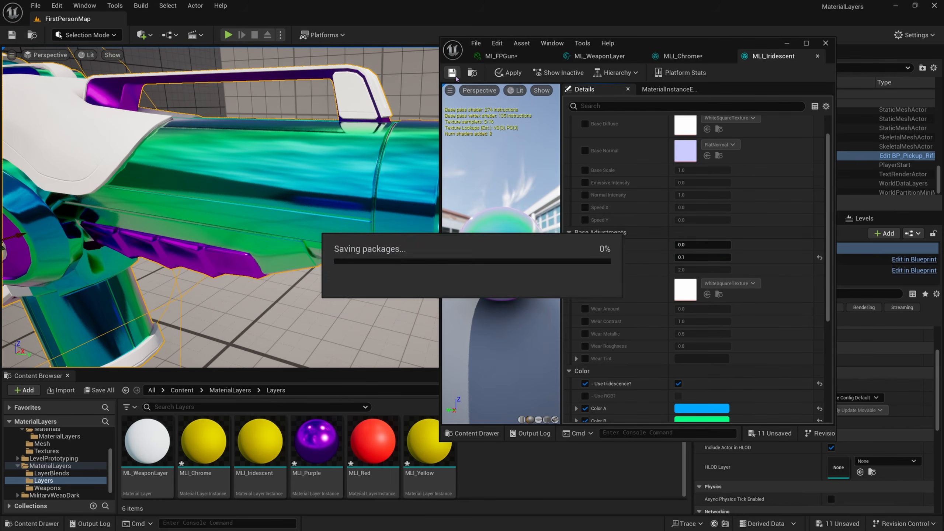
alt+drag(344, 160, 313, 156)
Step: Return MLI_Iridescent's Metallic to 1.0, save the instance and inspect the gun again
key(Return)
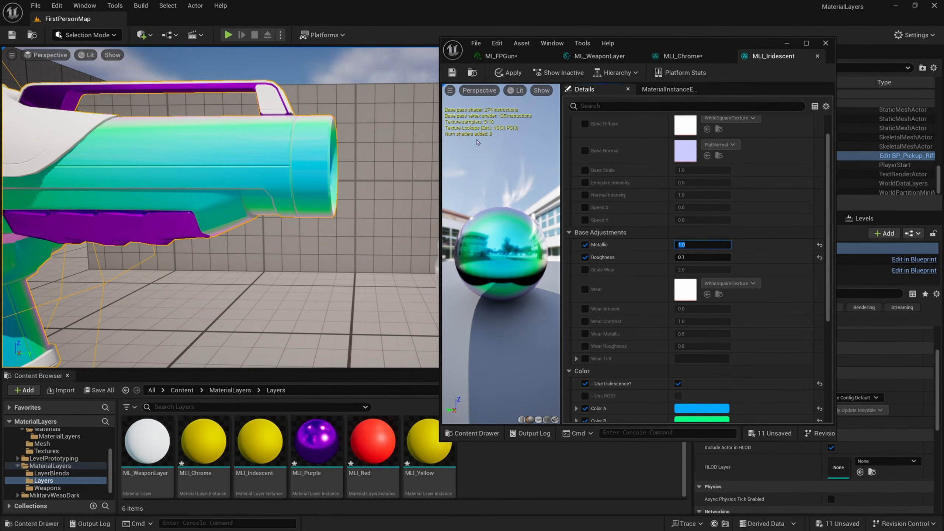
click(452, 72)
alt+drag(261, 168, 334, 160)
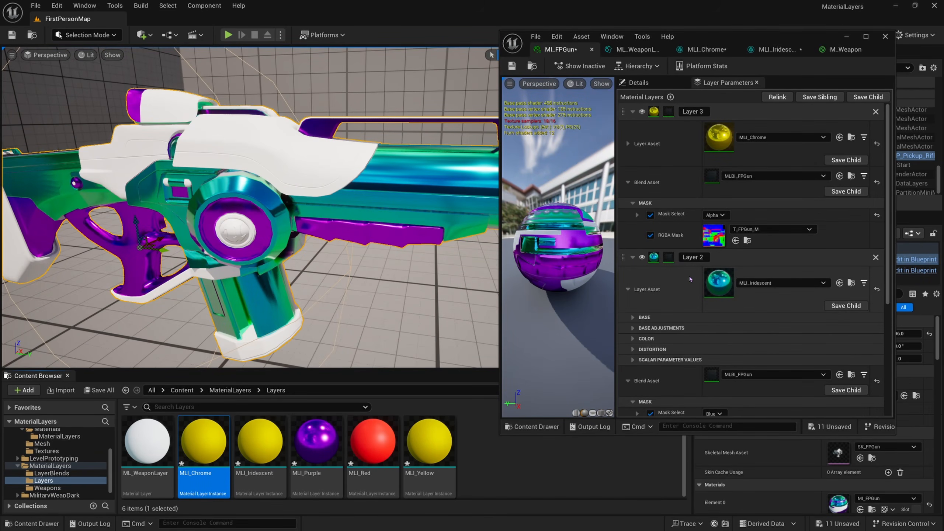
Step: Bring up the ML_WeaponLayer material graph and maximize its editor window
scroll(689, 364, down, 2)
scroll(688, 364, up, 2)
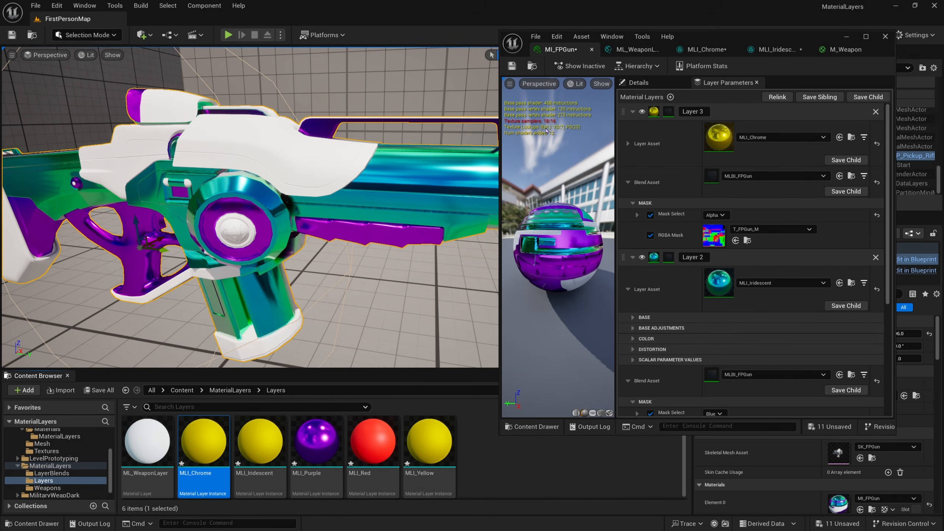
click(633, 54)
double_click(702, 37)
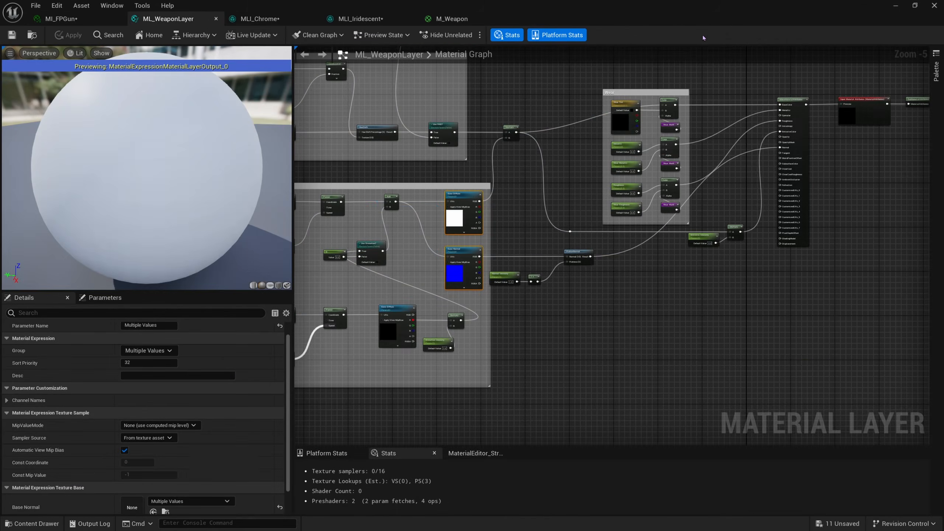
Step: Set the Sampler Source of the Base Diffuse, Base Normal and Wear texture parameters to Shared: Wrap
right_drag(546, 136, 670, 148)
scroll(632, 153, up, 1)
click(628, 179)
right_drag(613, 255, 643, 209)
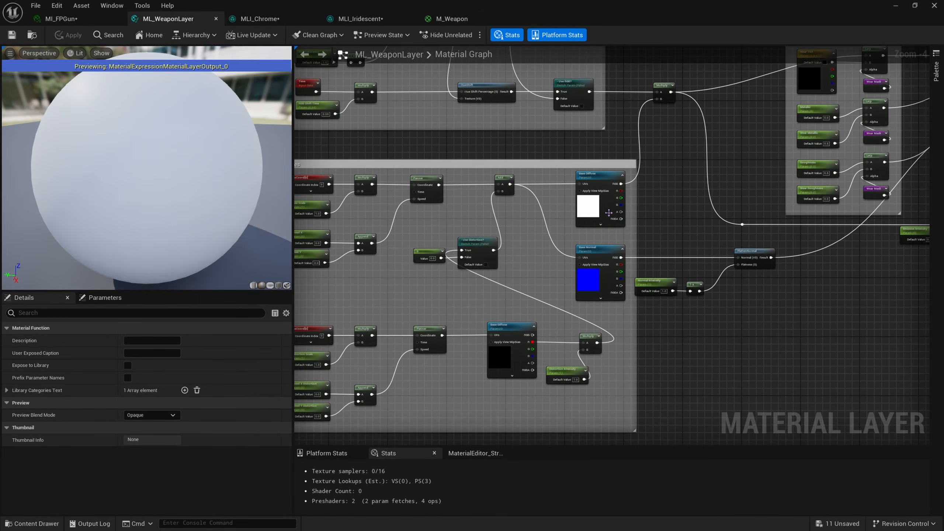
scroll(609, 213, up, 3)
click(595, 194)
shift+click(583, 282)
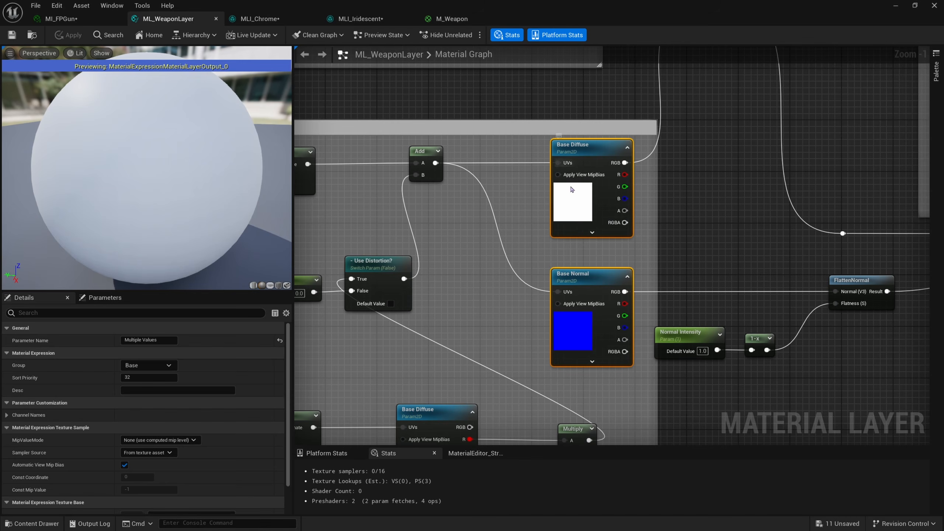
scroll(638, 231, down, 4)
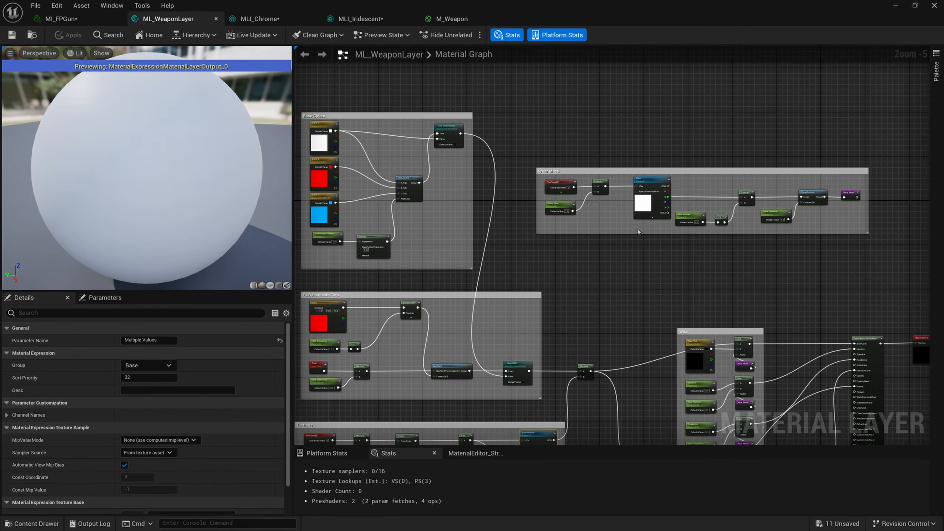
right_drag(640, 209, 667, 250)
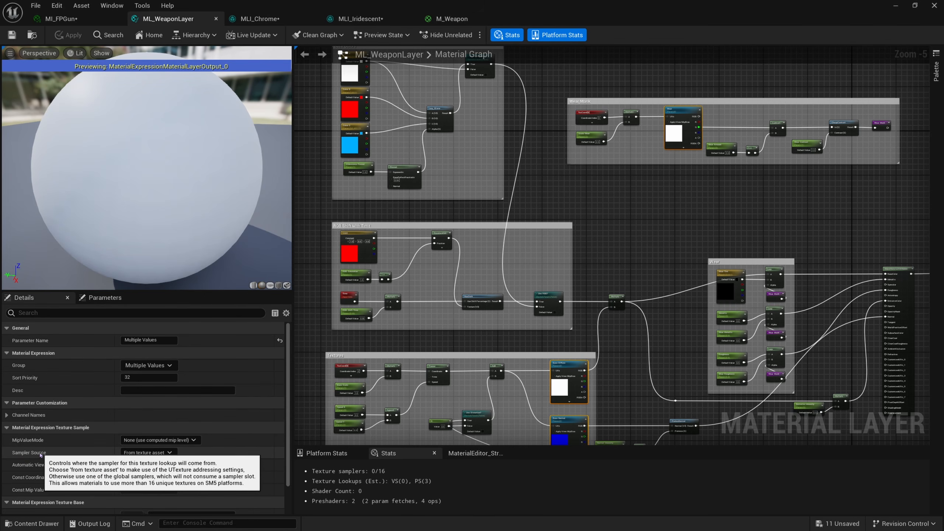
click(144, 454)
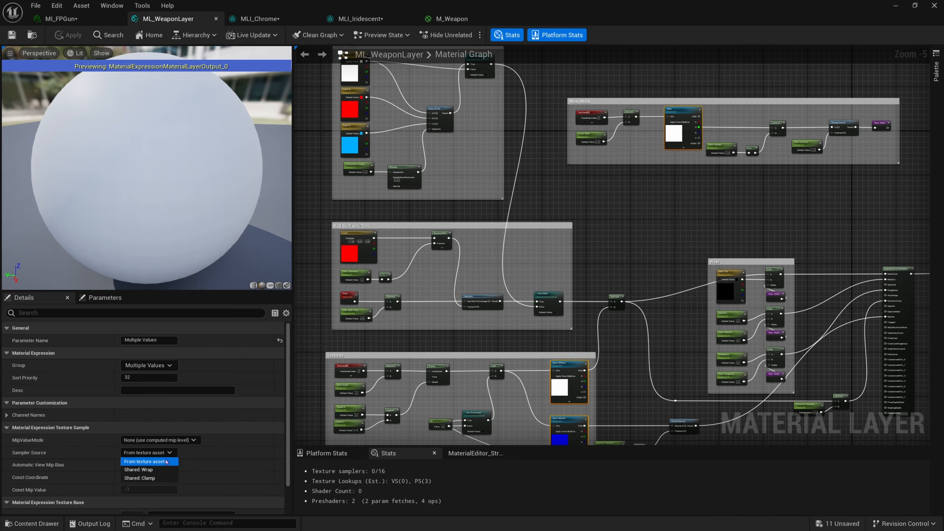
click(158, 473)
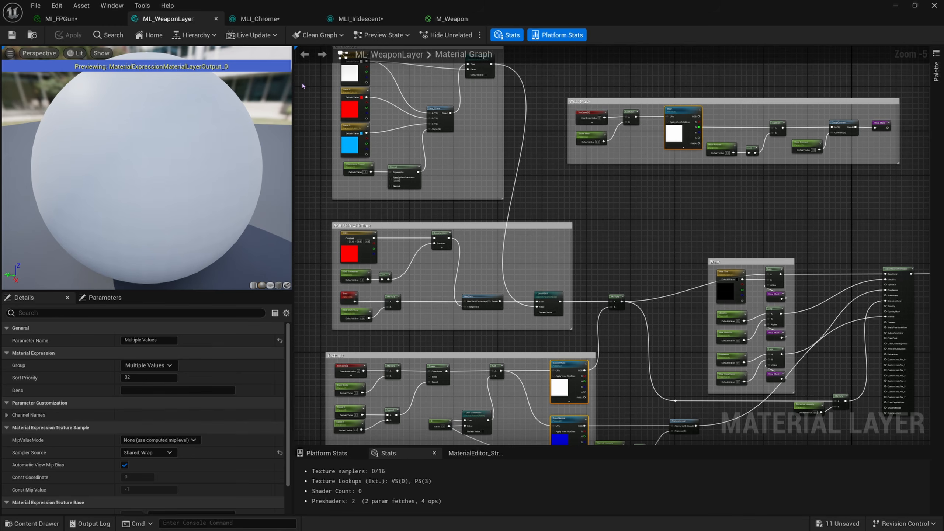
Step: Return to MI_FPGun and reduce its editor window so the gun and the Layers folder are accessible
click(100, 19)
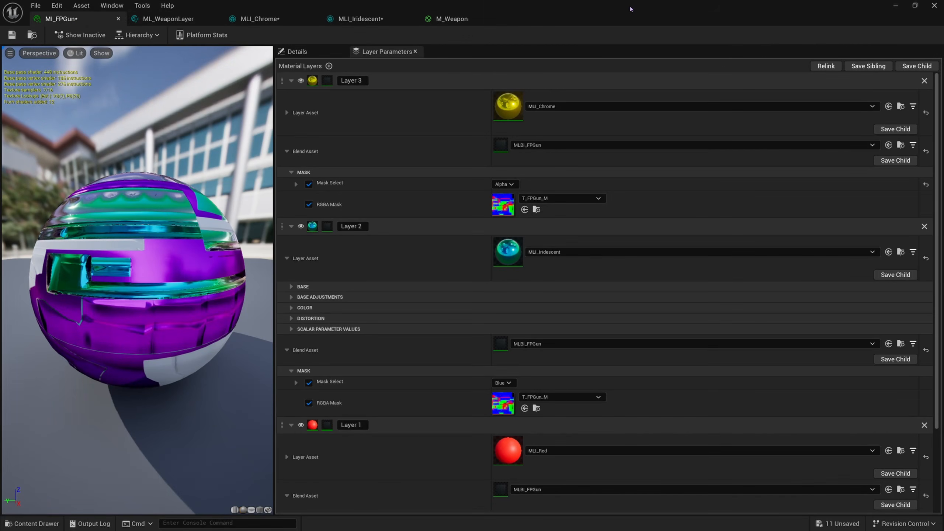
drag(627, 10, 686, 58)
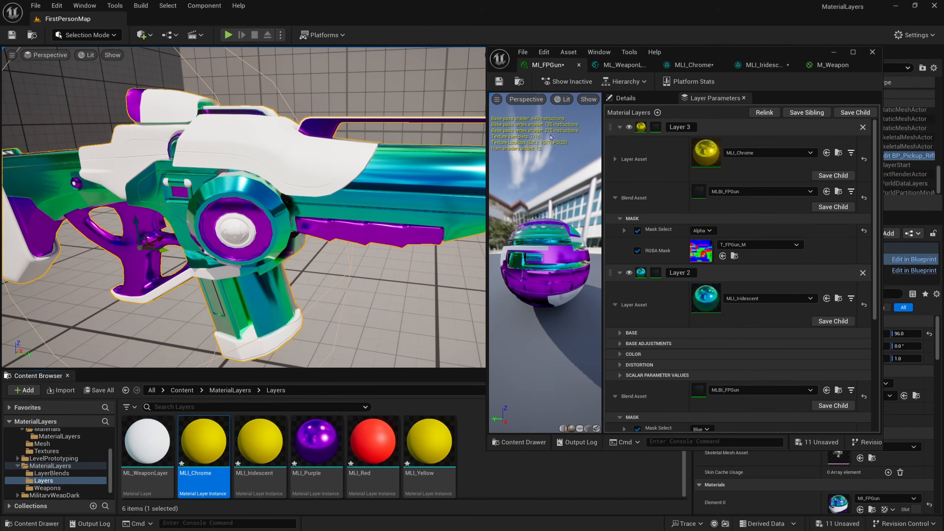
scroll(661, 286, down, 1)
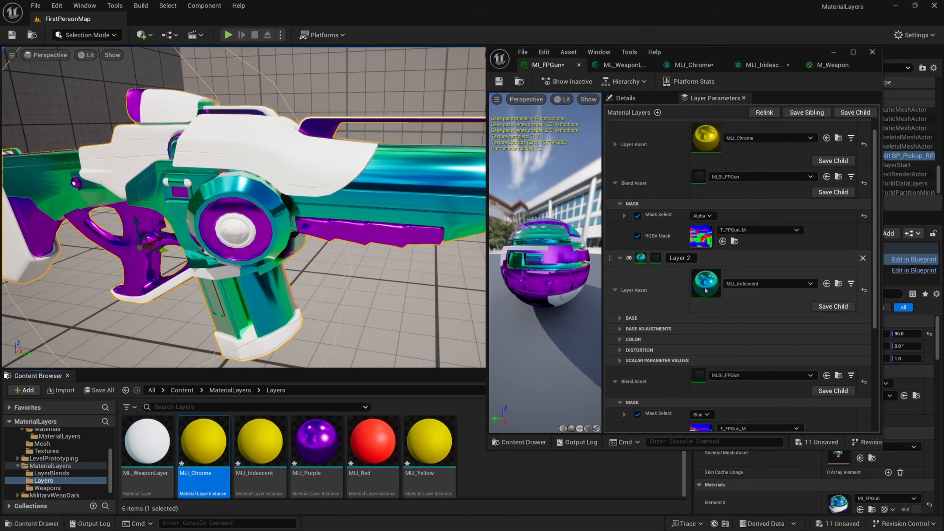
drag(725, 51, 725, 40)
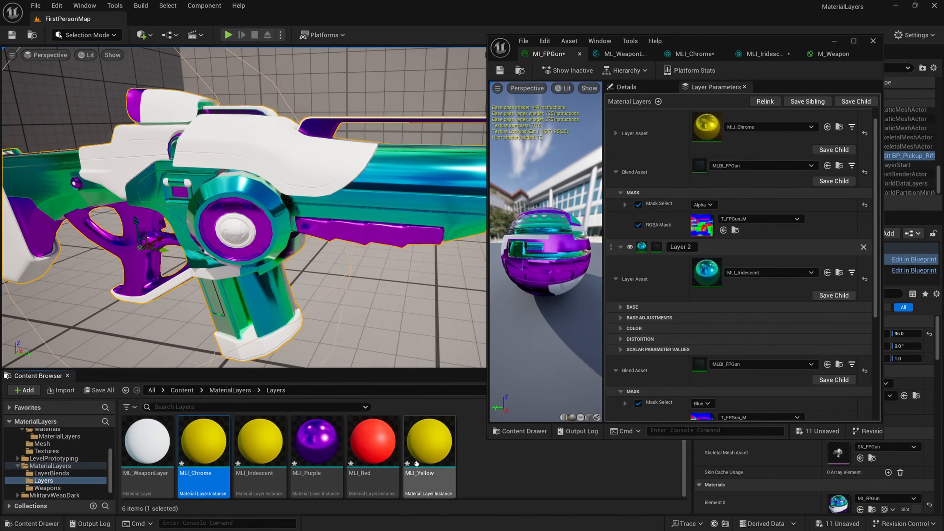
Step: Duplicate the MLI_Iridescent layer instance and name the copy MLI_RGB_Grid
right_click(265, 461)
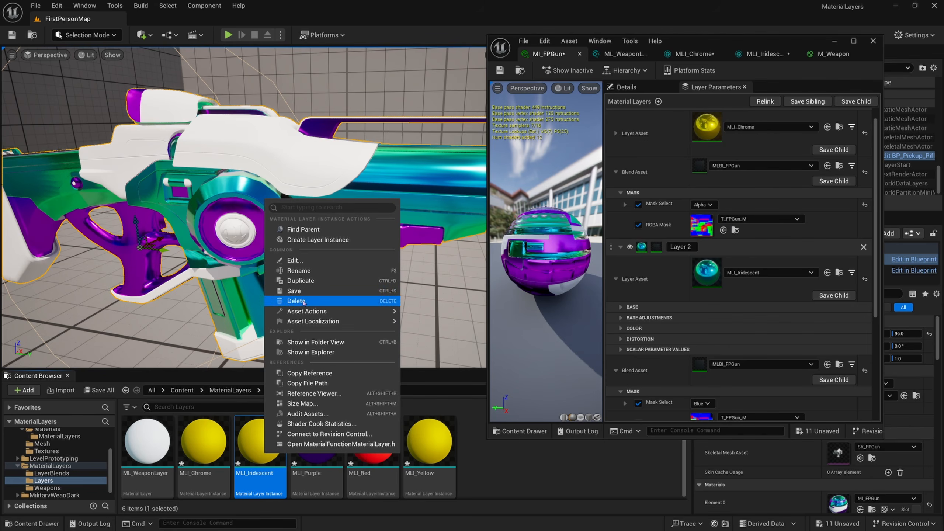
click(301, 281)
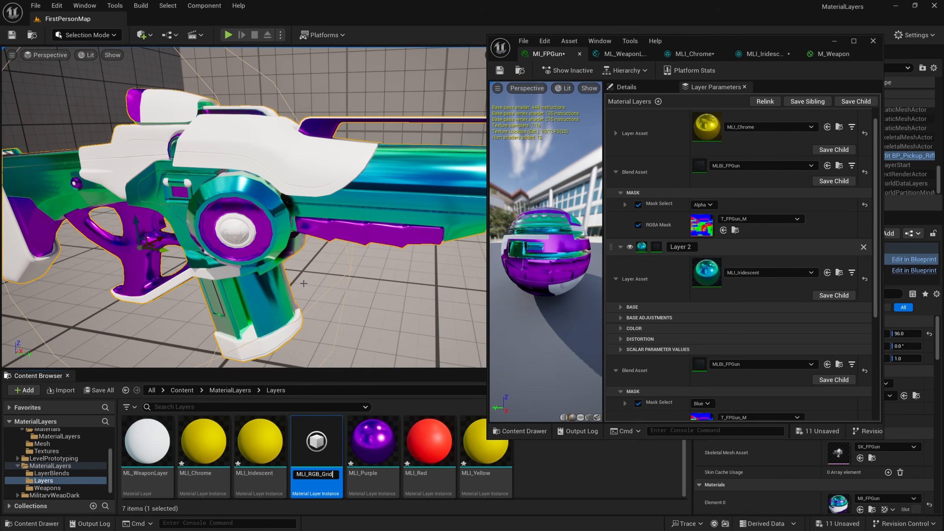
text(MLI_RGB_Grid)
key(Return)
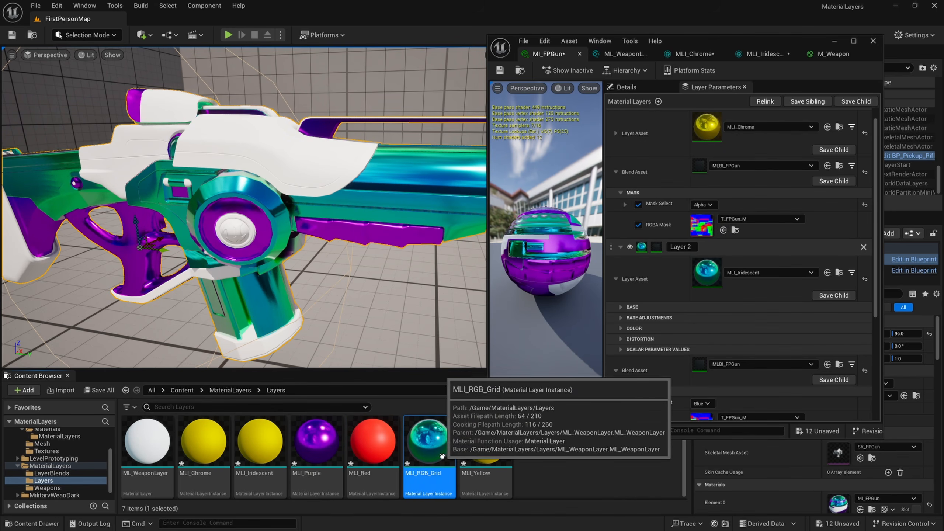
Step: Assign MLI_RGB_Grid as the layer asset of Layer 1 in MI_FPGun and inspect the gun
scroll(724, 295, down, 5)
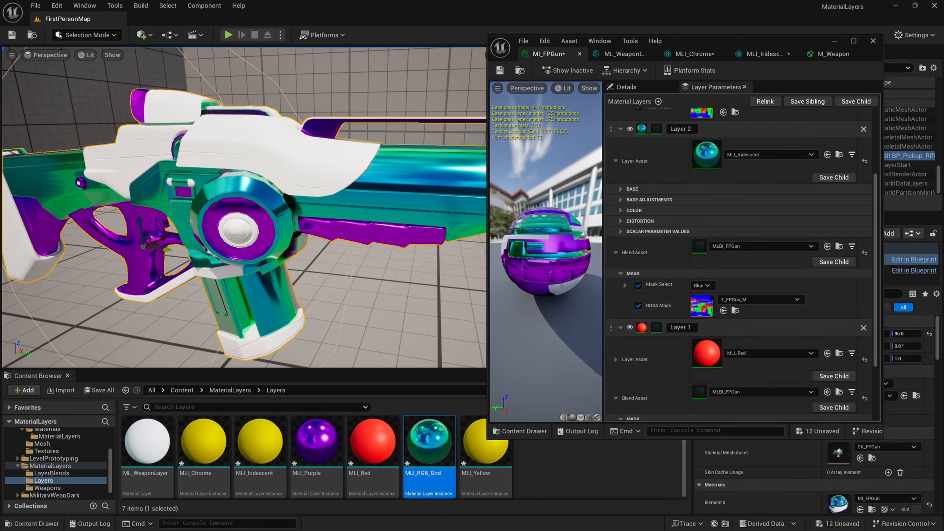
drag(429, 443, 732, 359)
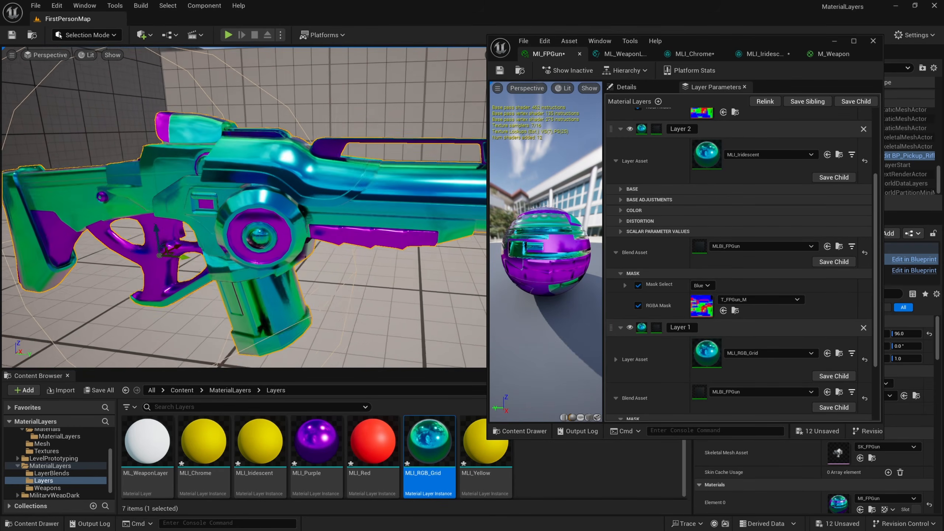
mouse_move(284, 175)
right_down()
mouse_move(260, 175)
mouse_move(284, 175)
mouse_move(279, 193)
right_up()
Step: Open MLI_RGB_Grid, switch off Use Iridescence along with its override, and turn on Use RGB
double_click(705, 350)
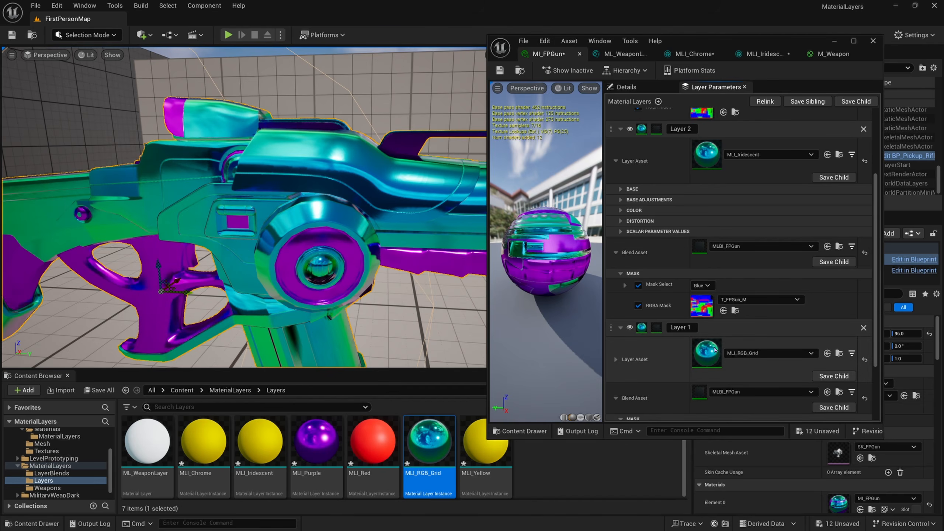
click(626, 87)
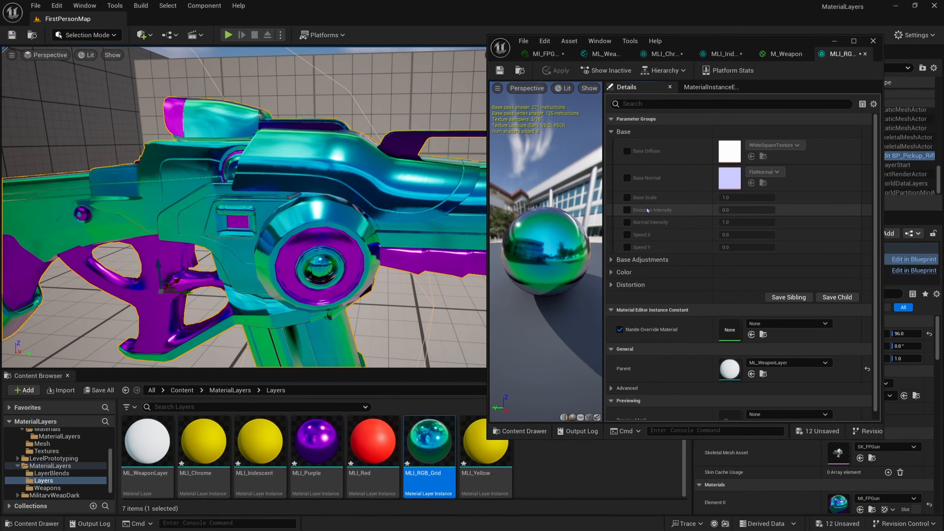
click(617, 271)
click(624, 259)
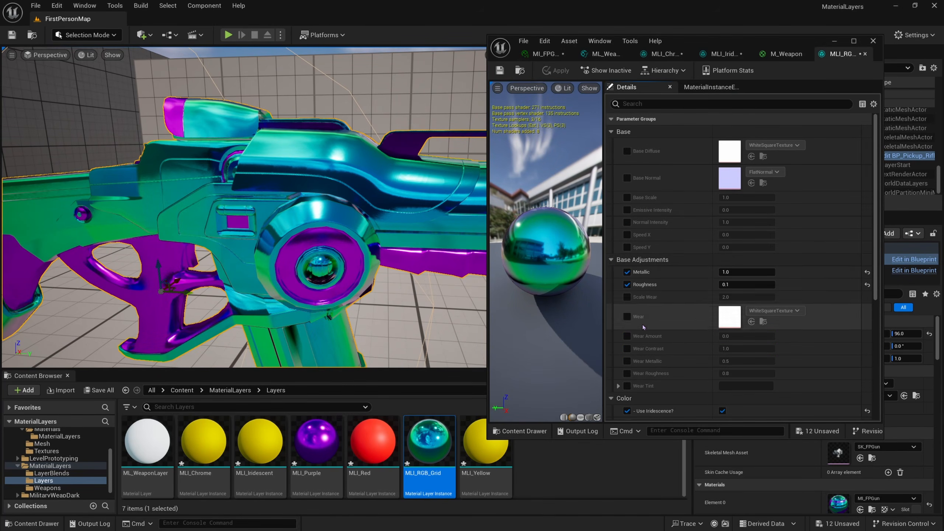
scroll(633, 334, down, 2)
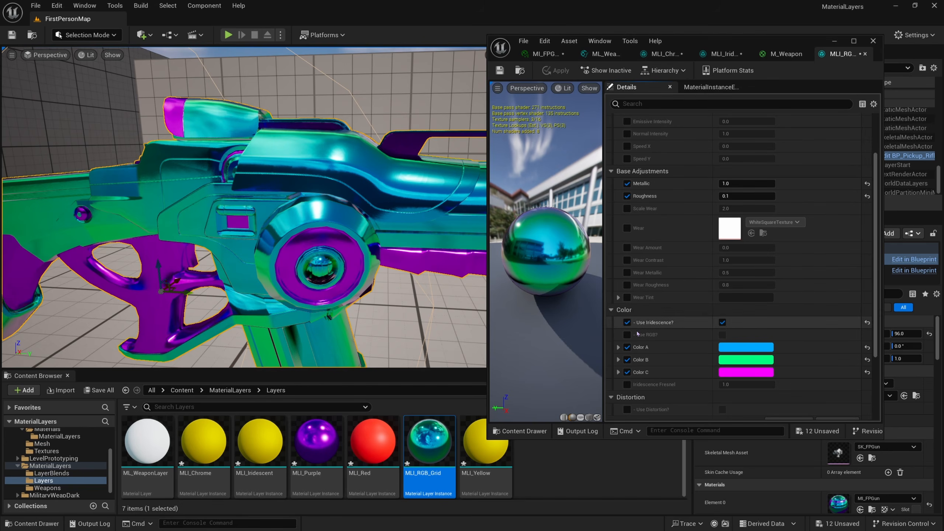
click(723, 322)
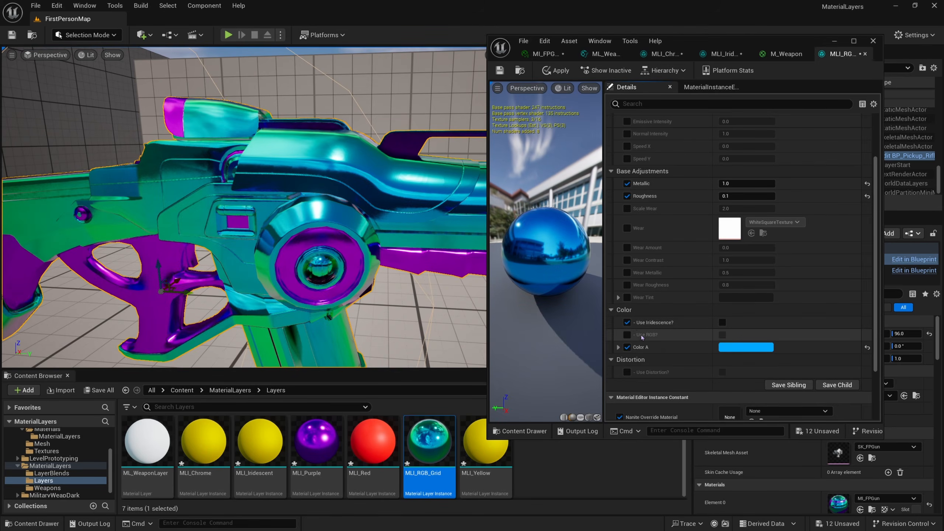
click(626, 322)
click(627, 335)
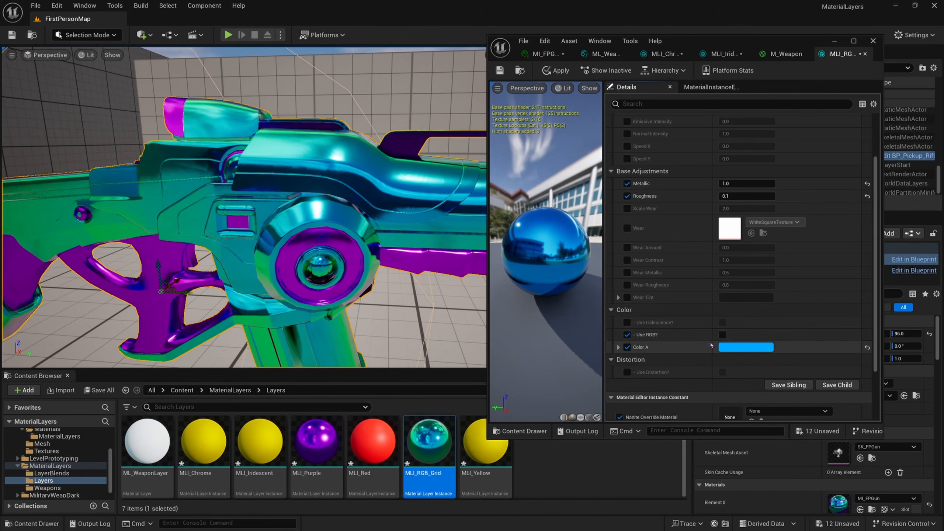
click(722, 334)
Step: Set MLI_RGB_Grid's Roughness to 0.75
scroll(676, 362, up, 2)
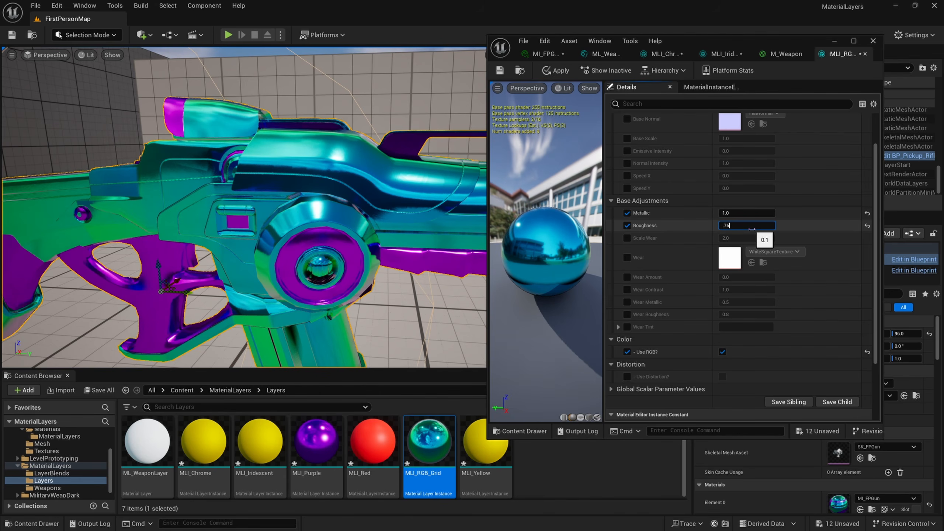
key(Return)
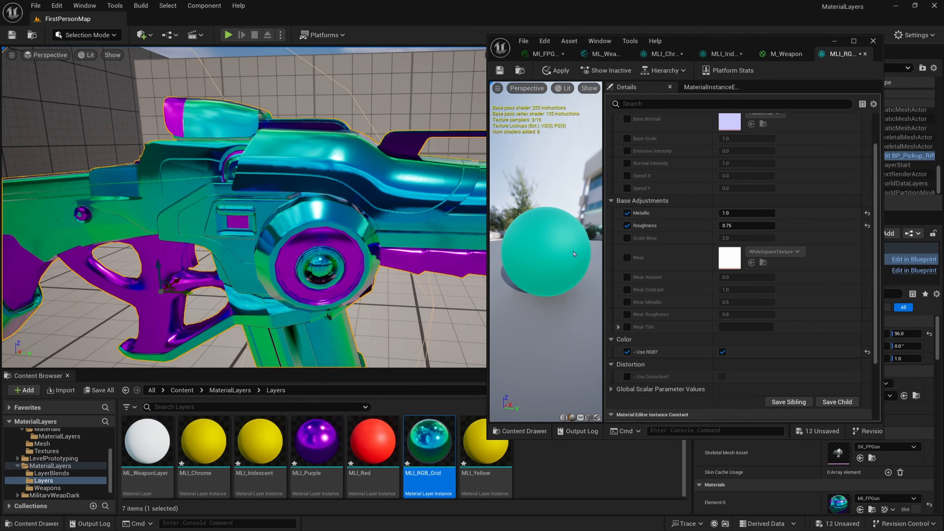
Step: Save MLI_RGB_Grid and inspect the RGB color on the gun's Layer 1 areas
scroll(757, 171, up, 3)
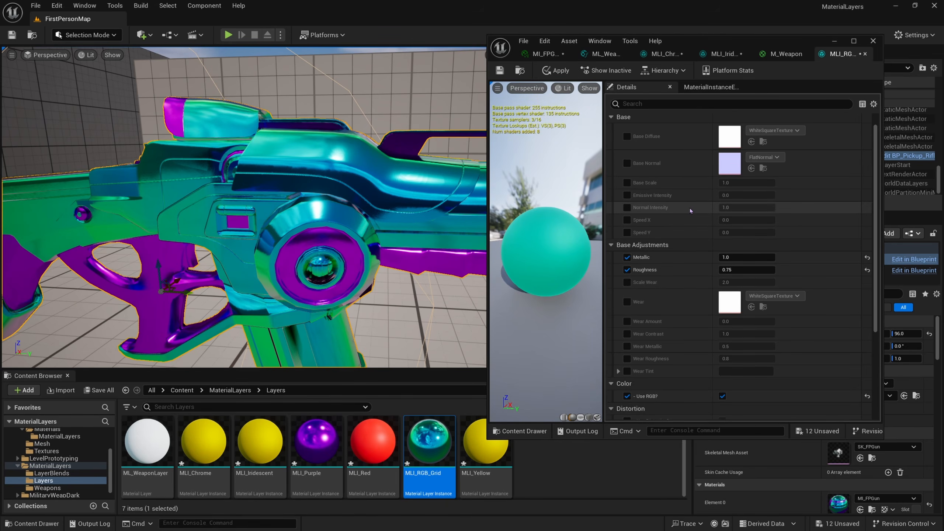
click(539, 54)
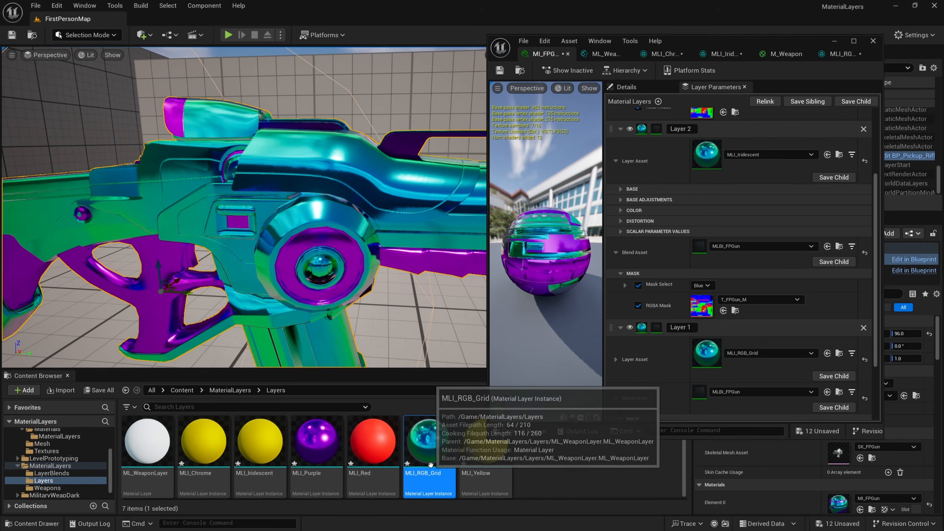
click(830, 54)
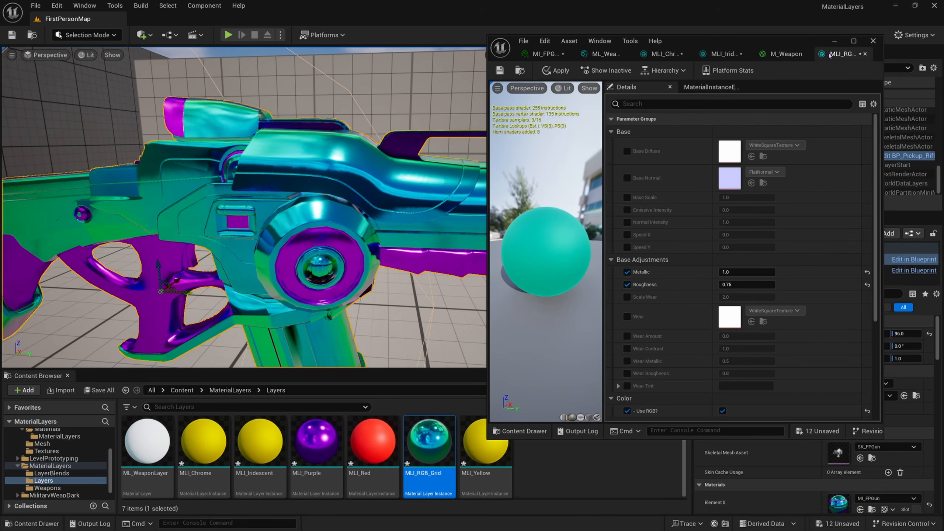
key(ctrl+s)
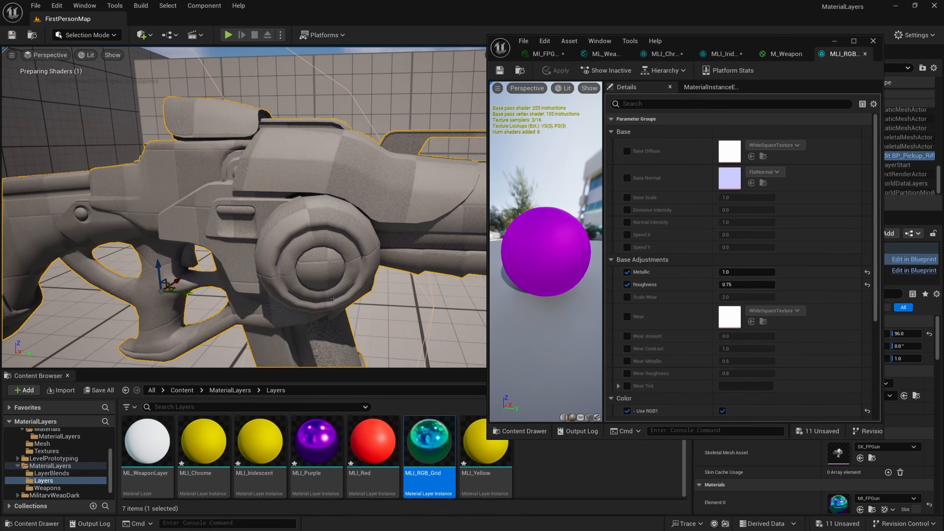
right_drag(333, 299, 372, 243)
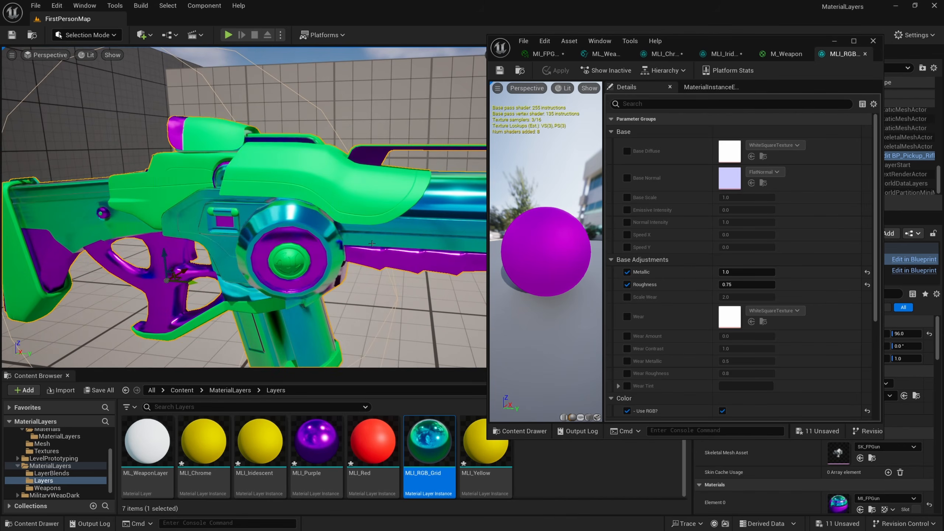
mouse_move(341, 179)
right_down()
mouse_move(324, 175)
mouse_move(355, 180)
right_up()
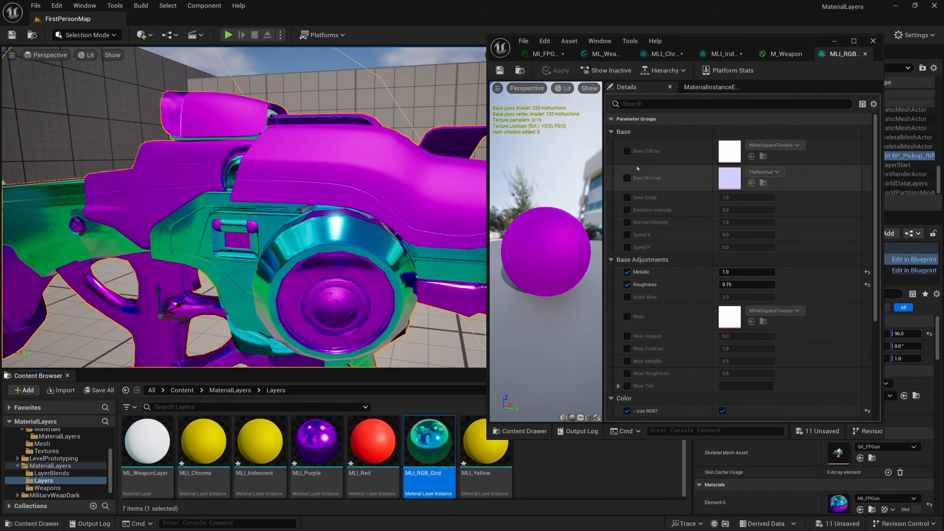
Step: Enable the Base Diffuse and Base Normal overrides in MLI_RGB_Grid, assign WidgetGridVertexColorMaterial as Base Diffuse, and apply it
click(627, 151)
click(627, 179)
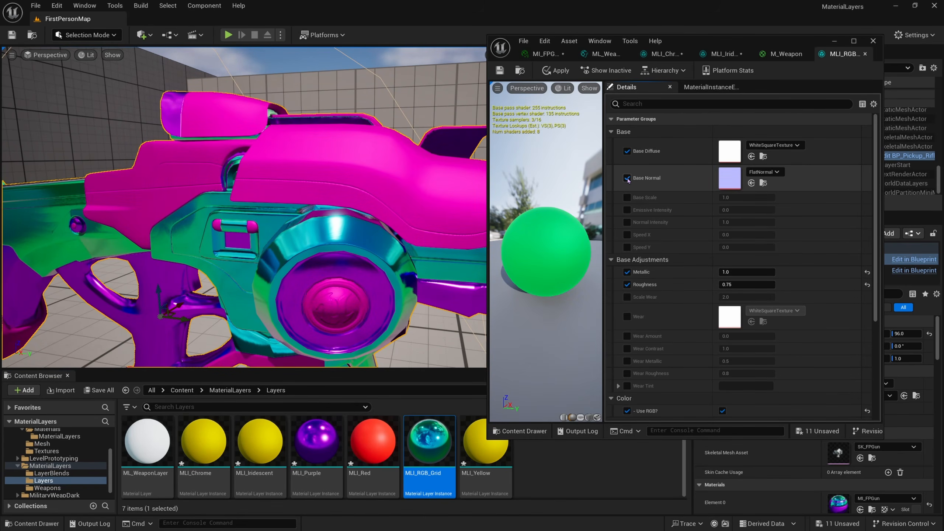
click(768, 144)
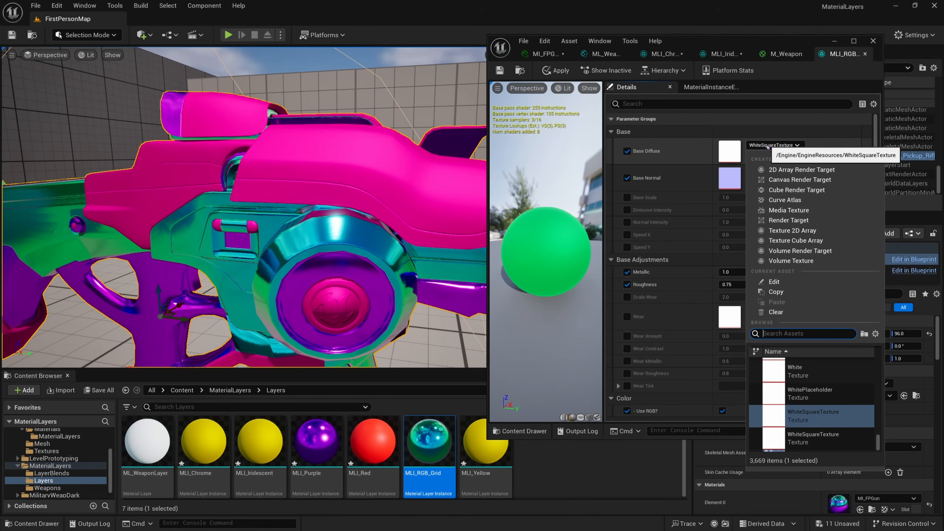
text(grid)
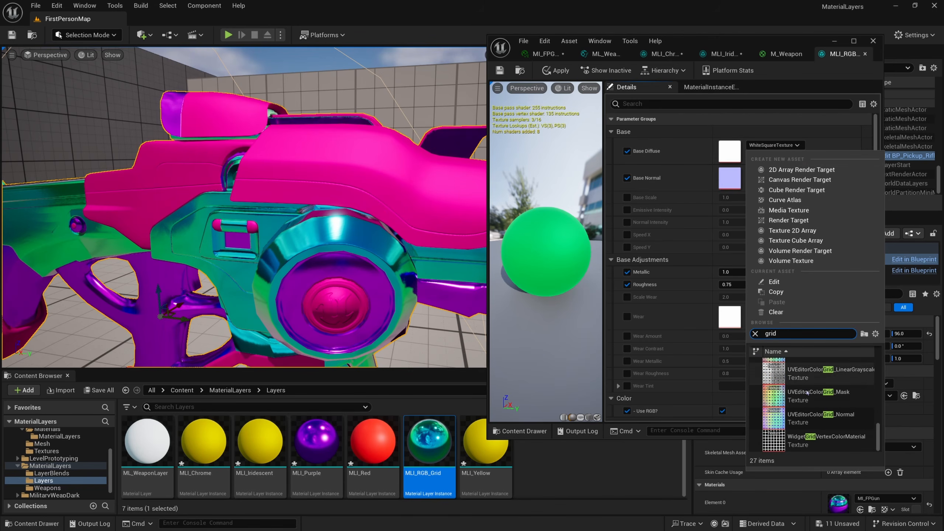
click(826, 440)
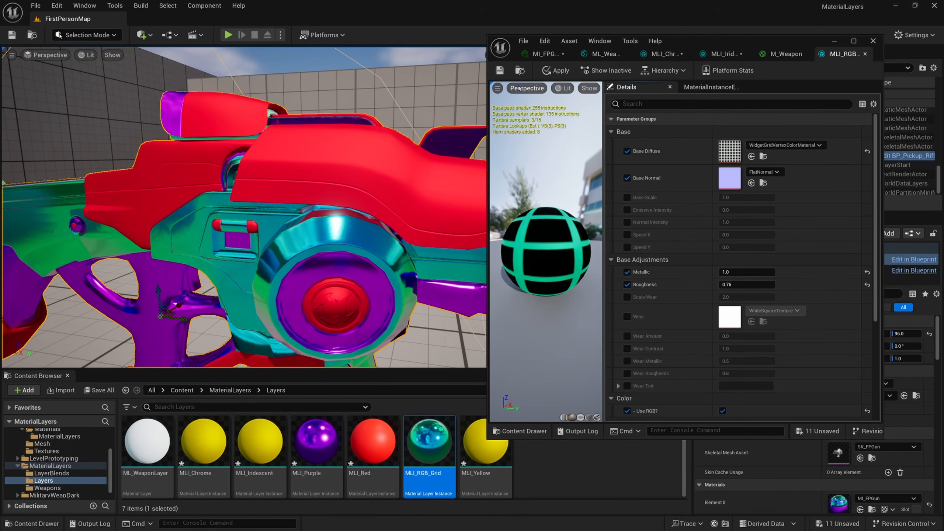
click(555, 70)
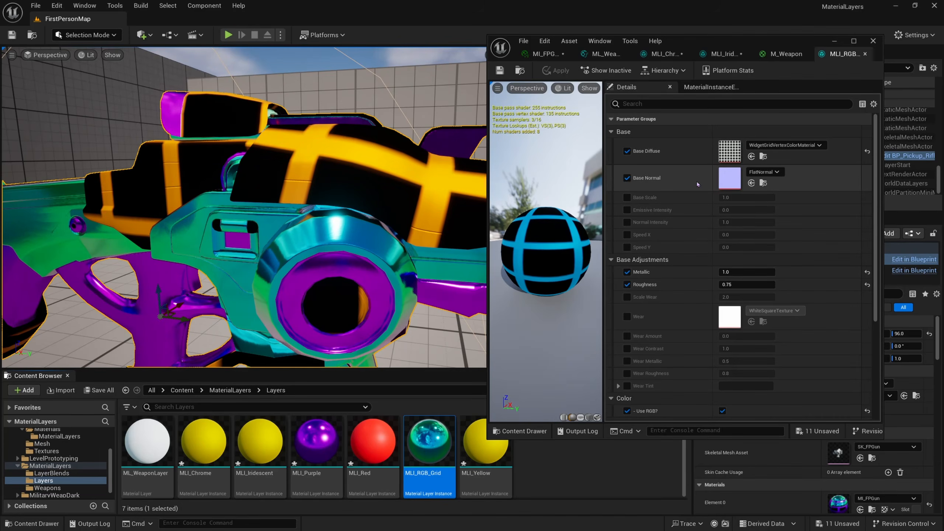
Step: Override Base Scale with 10, save the layer instance, and inspect the grid on the gun up close
scroll(306, 138, down, 2)
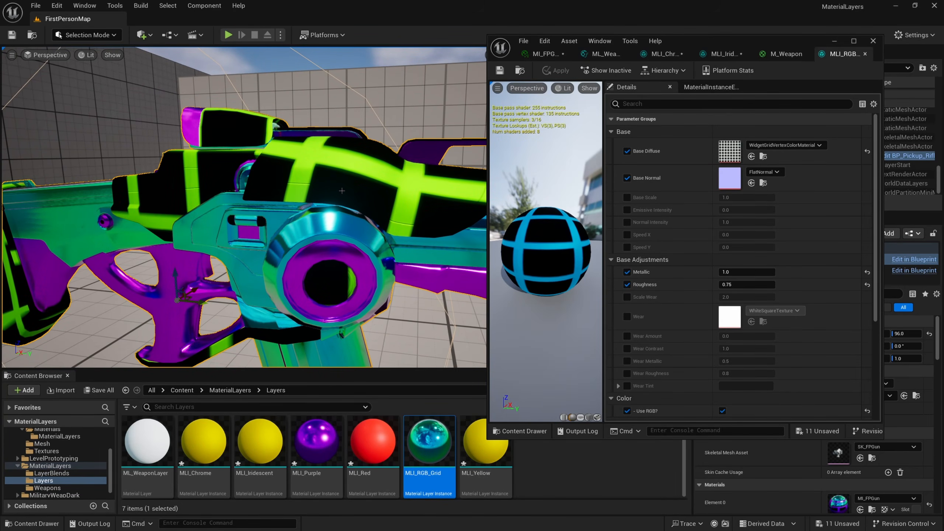
click(628, 197)
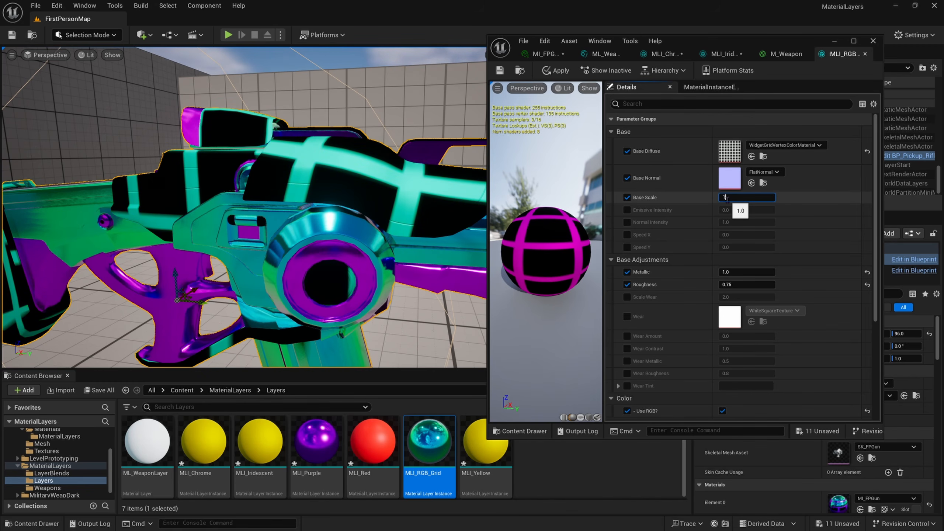
text(0)
key(Return)
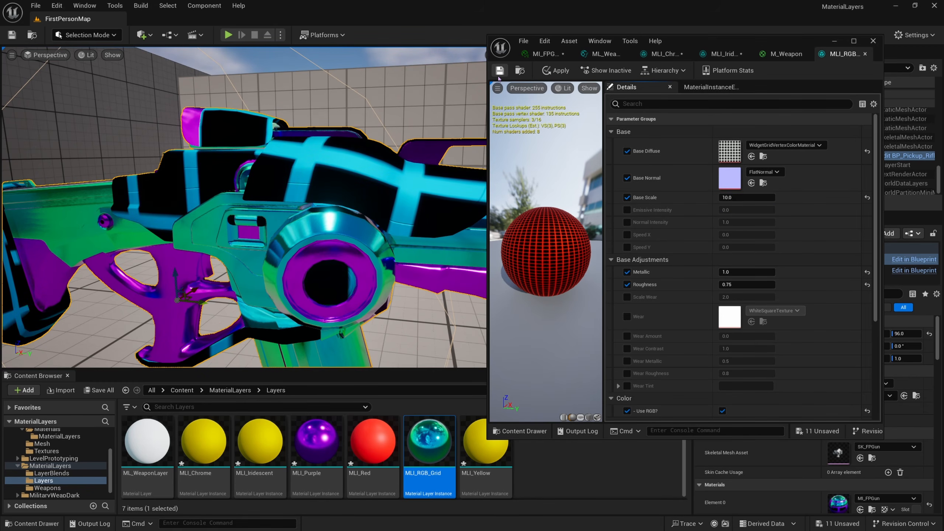
click(500, 74)
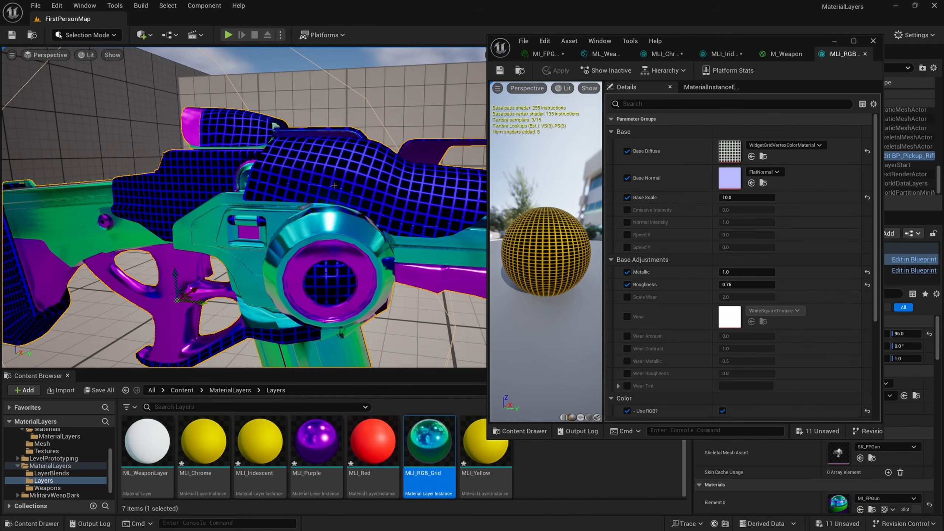
mouse_move(314, 218)
right_down()
mouse_move(334, 220)
mouse_move(314, 218)
right_up()
key(w)
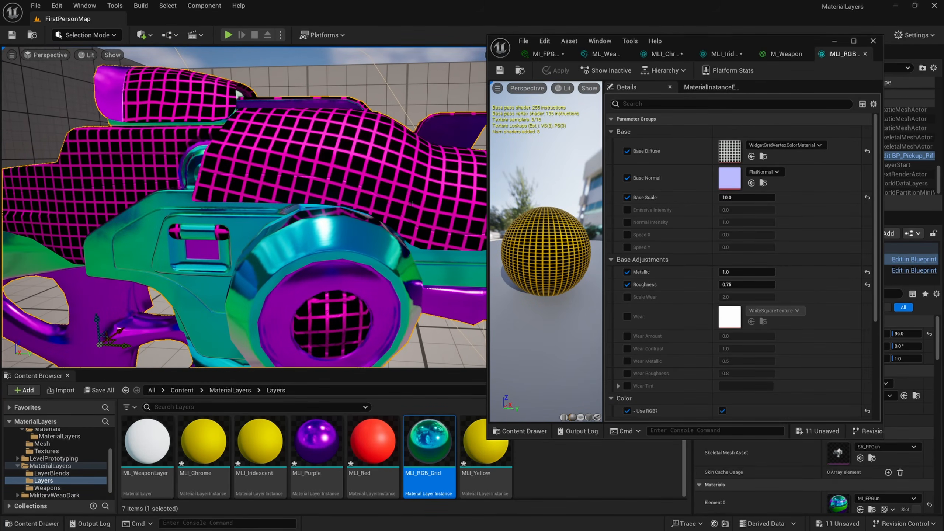
Step: Enable the Speed X and Speed Y overrides, set Speed X to 0.05, and save the layer instance
click(626, 234)
click(627, 247)
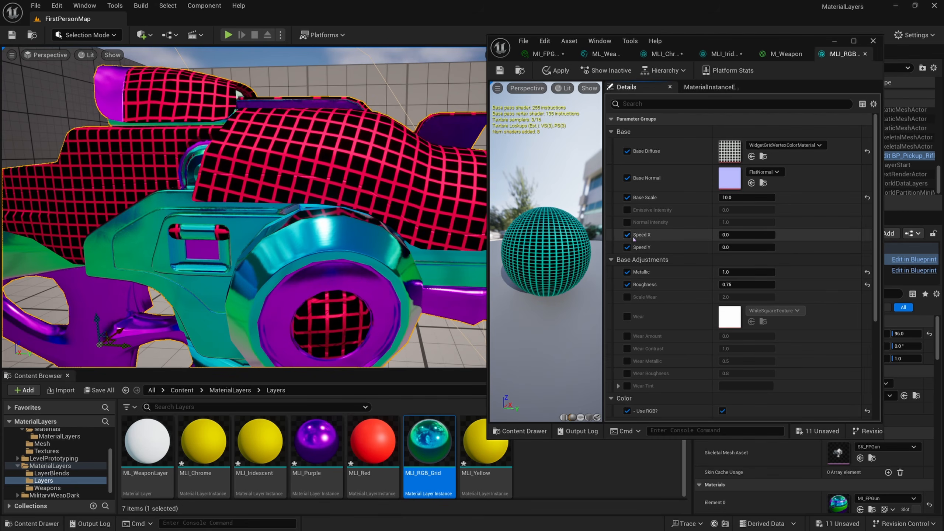
click(746, 235)
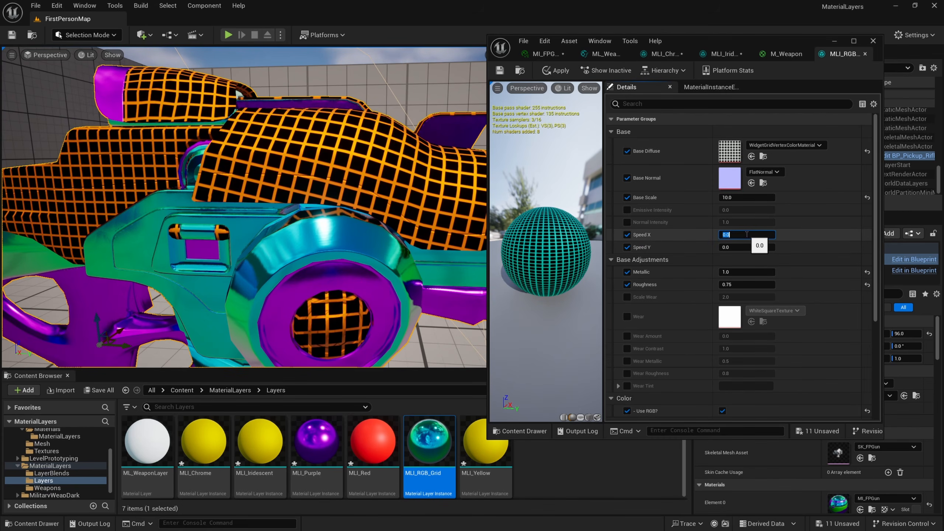
text(0.05)
key(Return)
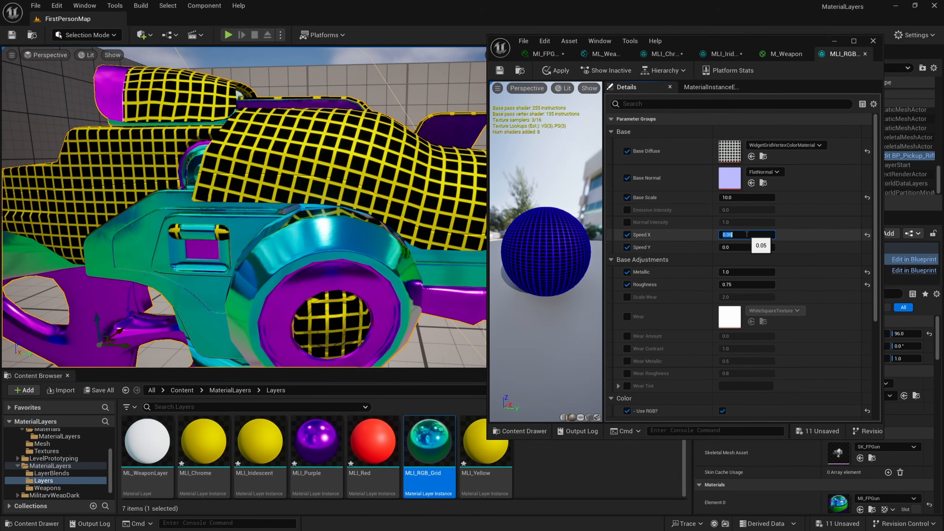
click(508, 72)
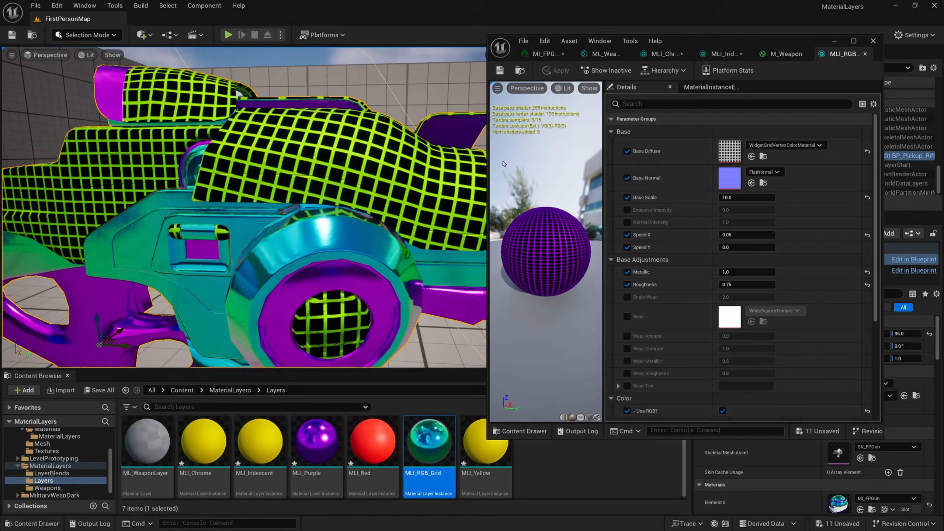
Step: Set Speed X to 0.1, apply it, and inspect the moving grid on the gun from several angles
click(751, 235)
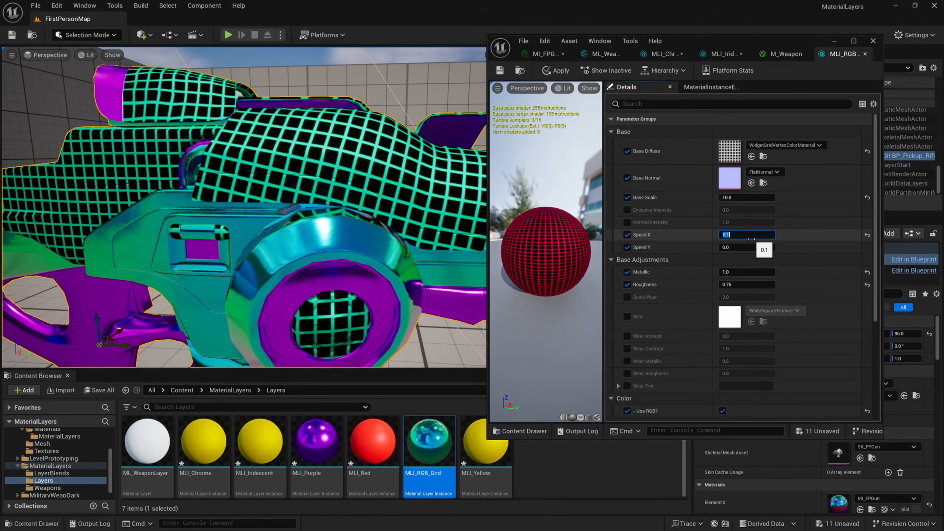
text(0.1)
key(Return)
click(556, 70)
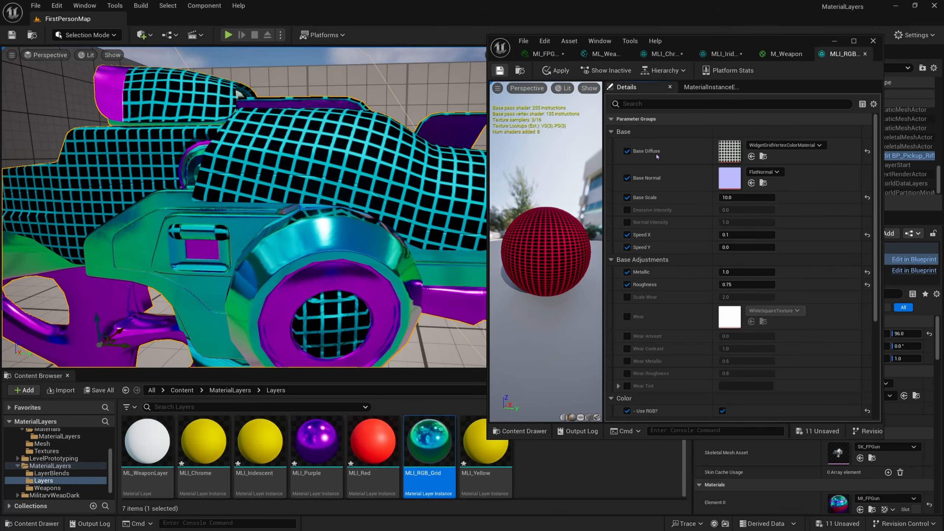
scroll(362, 146, down, 5)
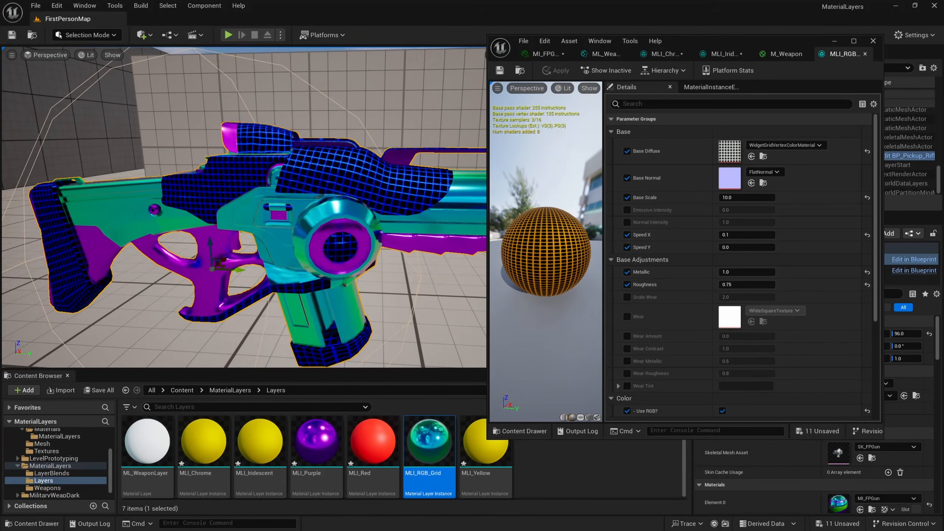
scroll(361, 146, up, 4)
alt+drag(362, 146, 388, 146)
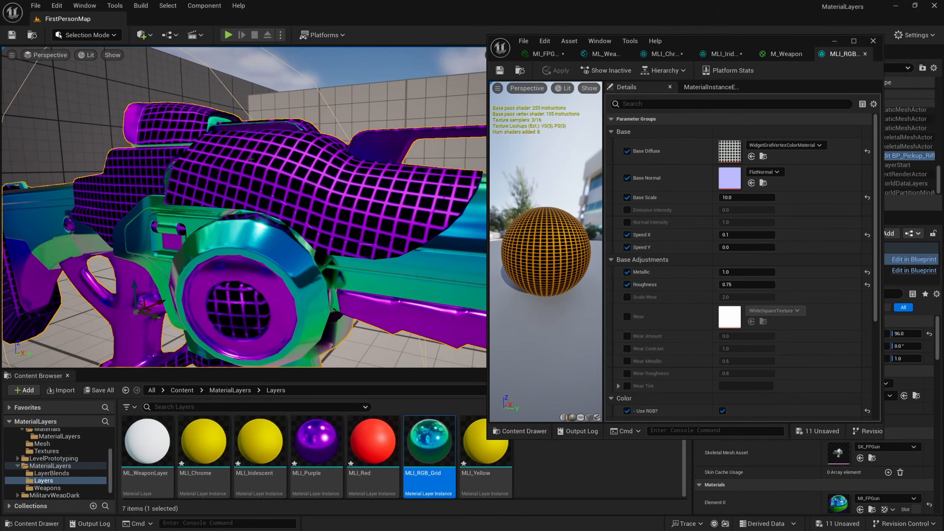
scroll(343, 187, up, 3)
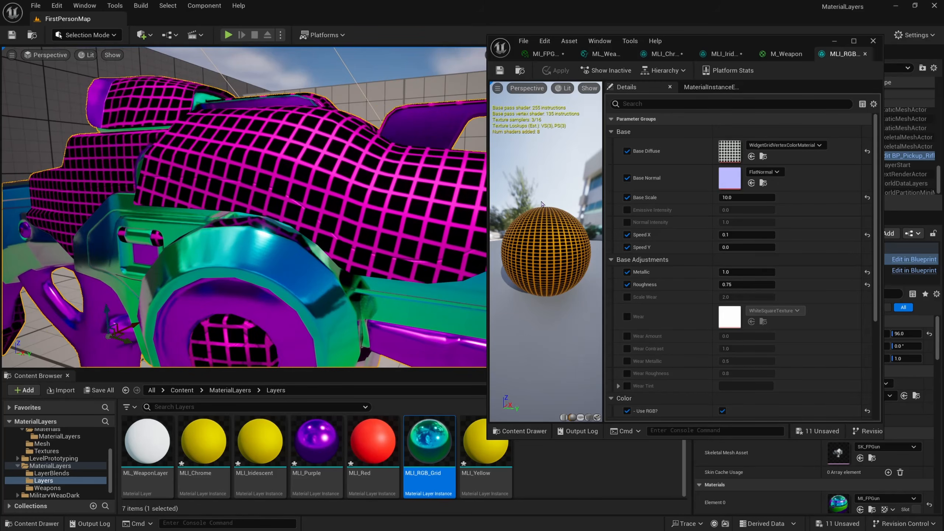
Step: Override and turn on Use Distortion in MLI_RGB_Grid, and apply the change
scroll(684, 291, down, 3)
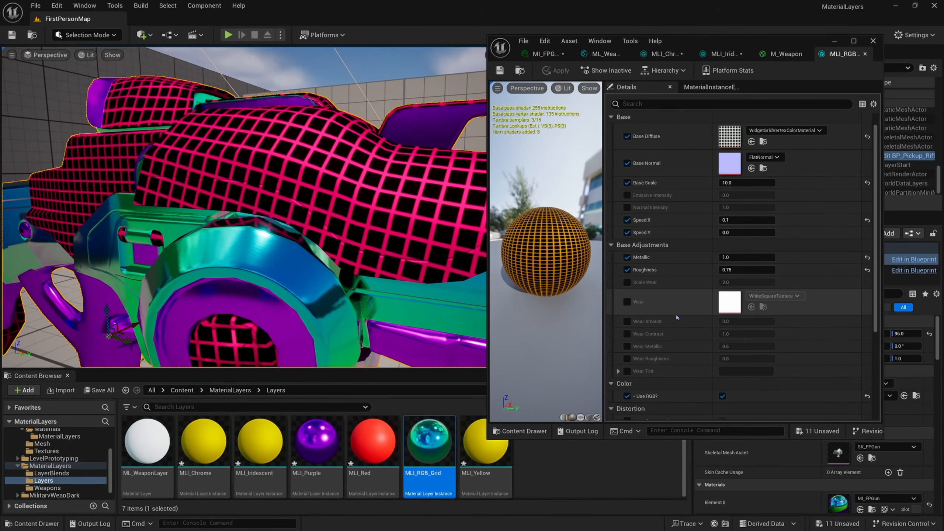
scroll(674, 305, down, 2)
click(627, 347)
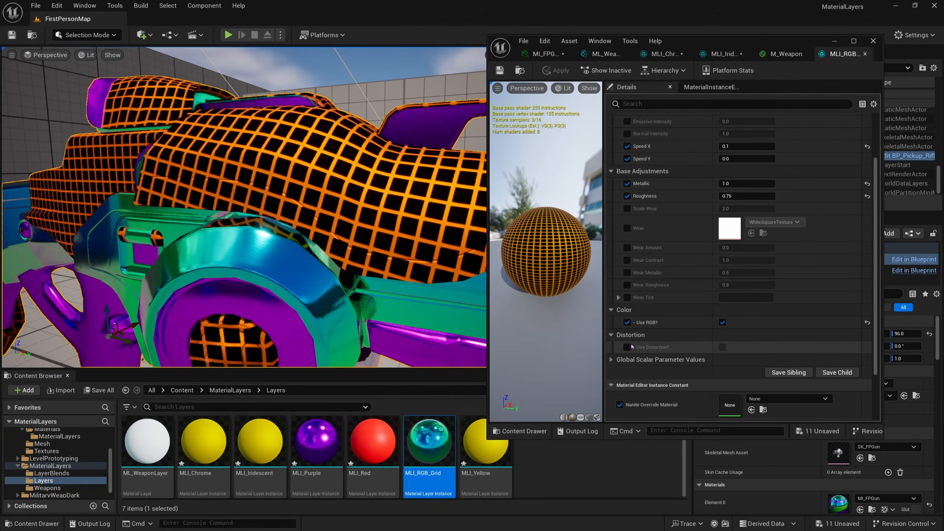
click(722, 348)
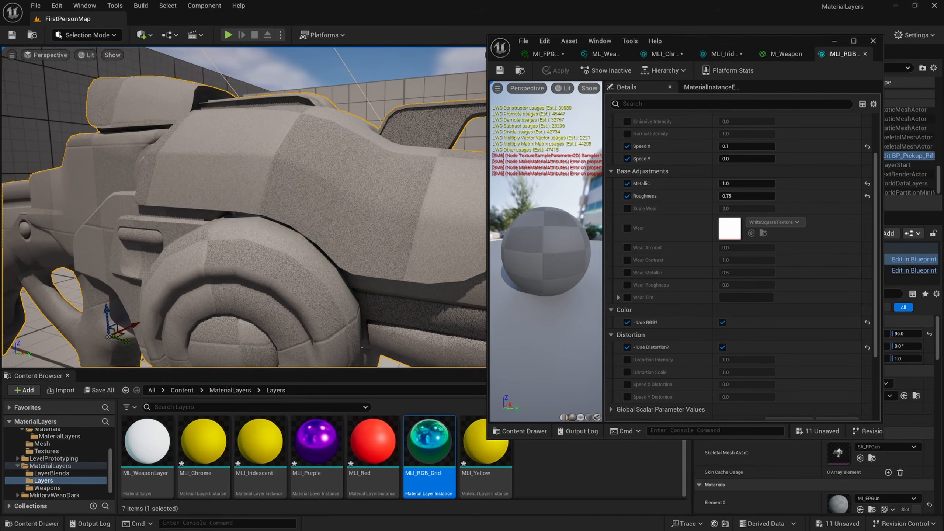
Step: Read the full shader error messages over the preview and review MLI_RGB_Grid's parameters for the cause
drag(603, 186, 752, 187)
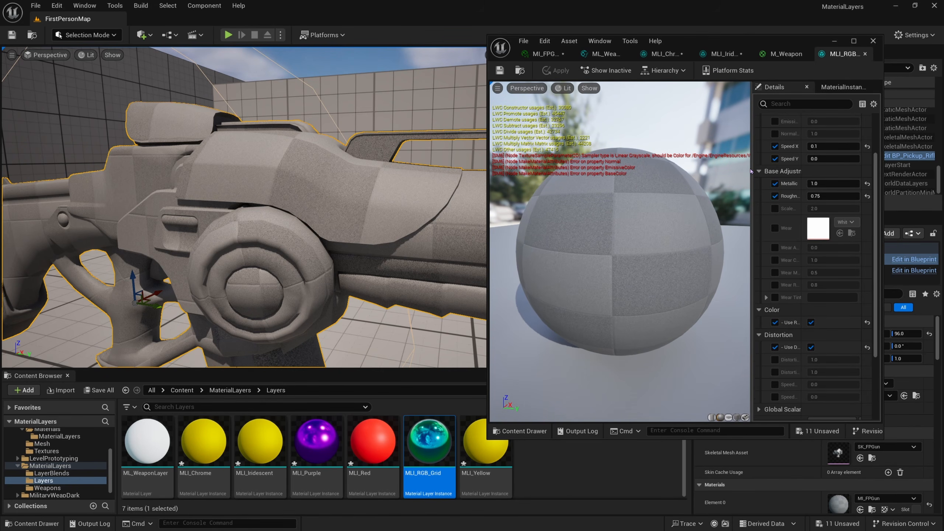
drag(752, 168, 610, 170)
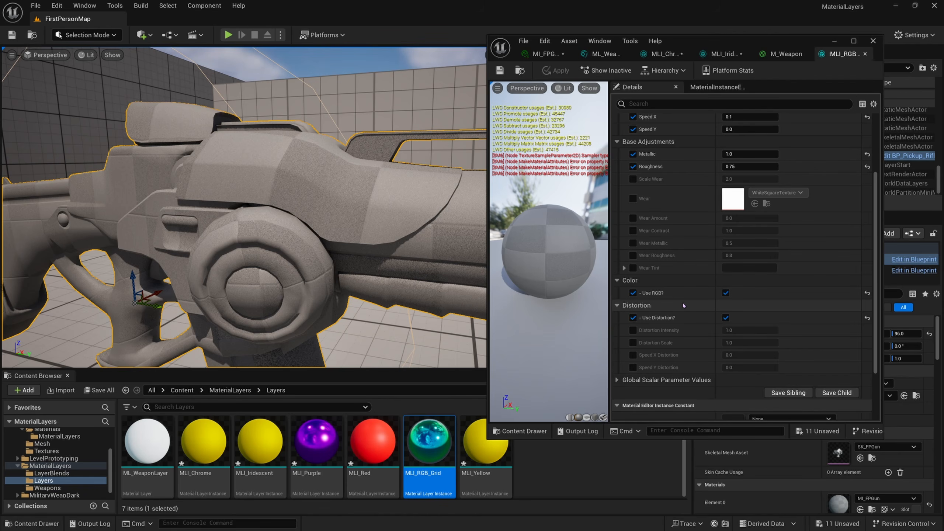
scroll(669, 285, up, 5)
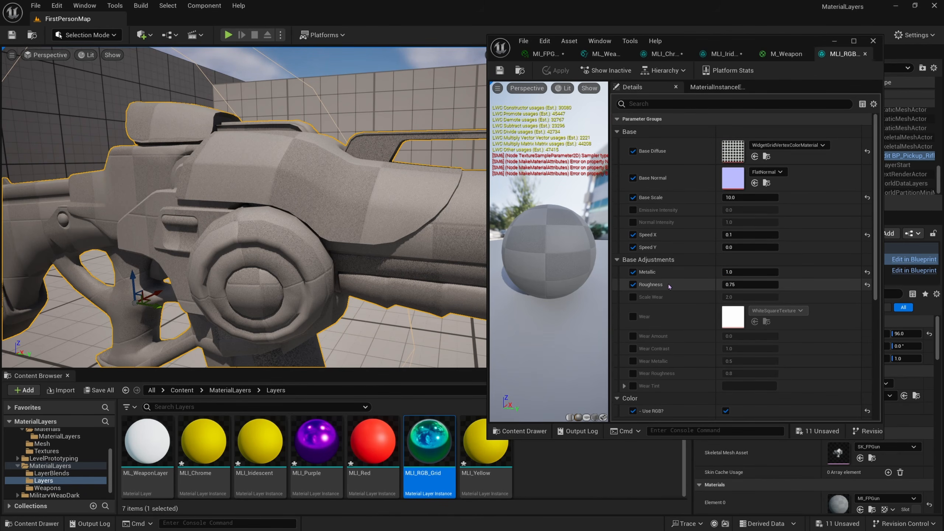
scroll(668, 284, down, 4)
scroll(669, 286, down, 3)
Step: In ML_WeaponLayer's graph, rename the duplicate Base Diffuse texture parameter in the distortion branch to Distortion
click(606, 54)
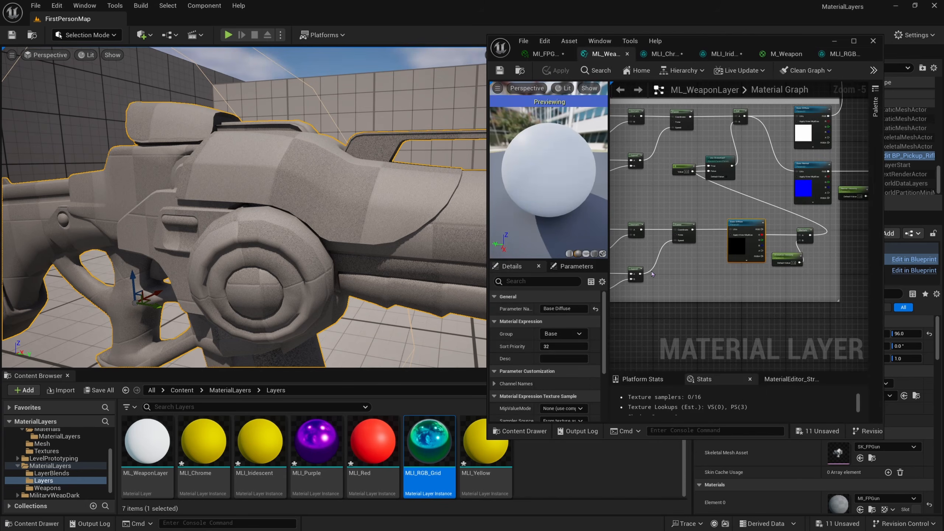
right_drag(703, 286, 704, 306)
scroll(705, 306, up, 1)
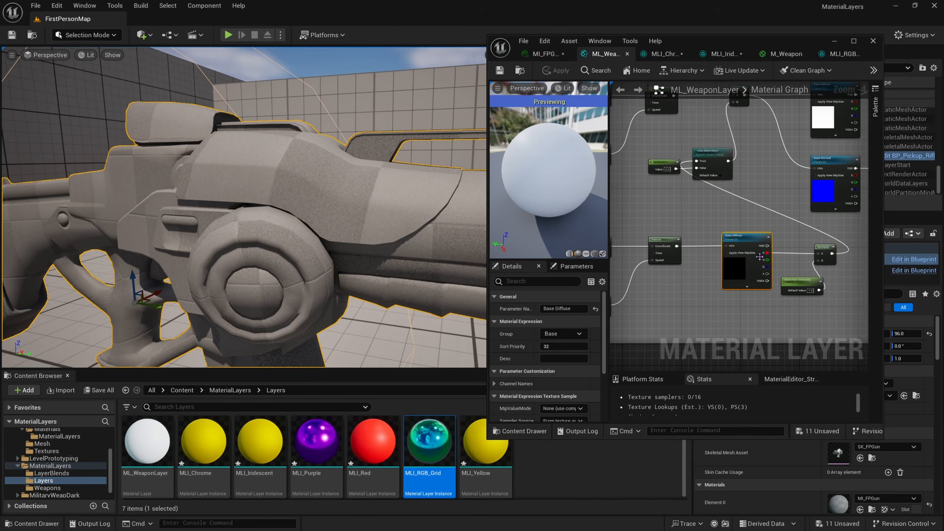
right_drag(759, 257, 731, 256)
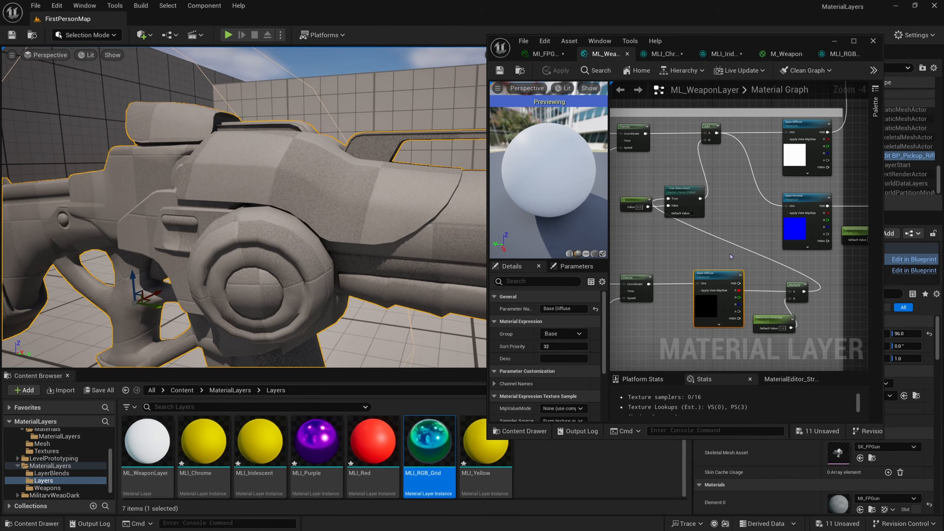
double_click(811, 43)
scroll(657, 196, up, 3)
right_drag(657, 196, 681, 190)
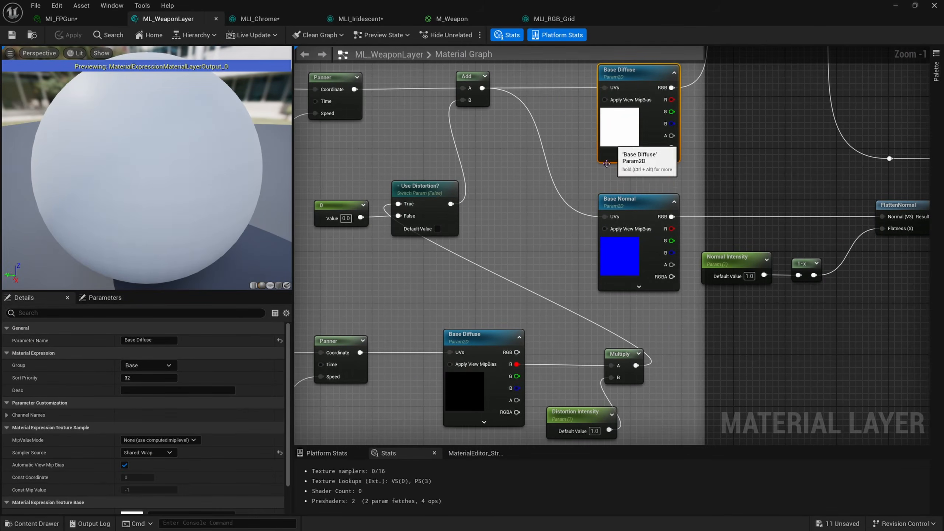
click(480, 395)
right_drag(549, 358, 680, 312)
right_drag(606, 325, 699, 280)
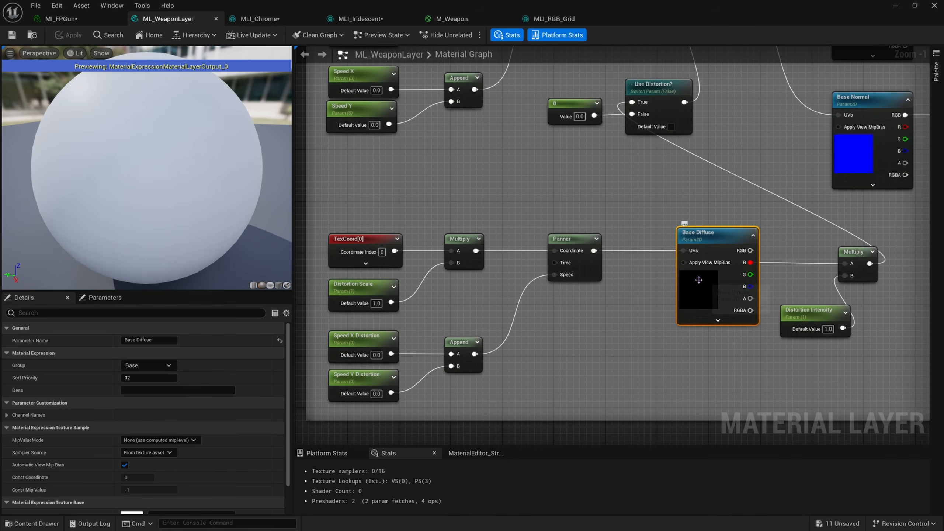
click(149, 339)
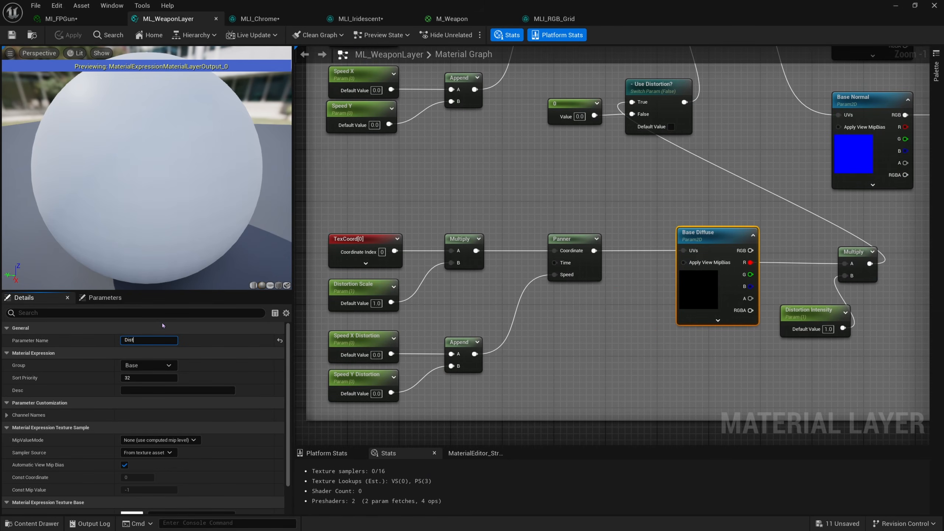
text(Distortion)
key(Return)
Step: Assign the TilingNoise05 texture to the Distortion parameter and save the material layer
scroll(194, 496, down, 2)
click(203, 470)
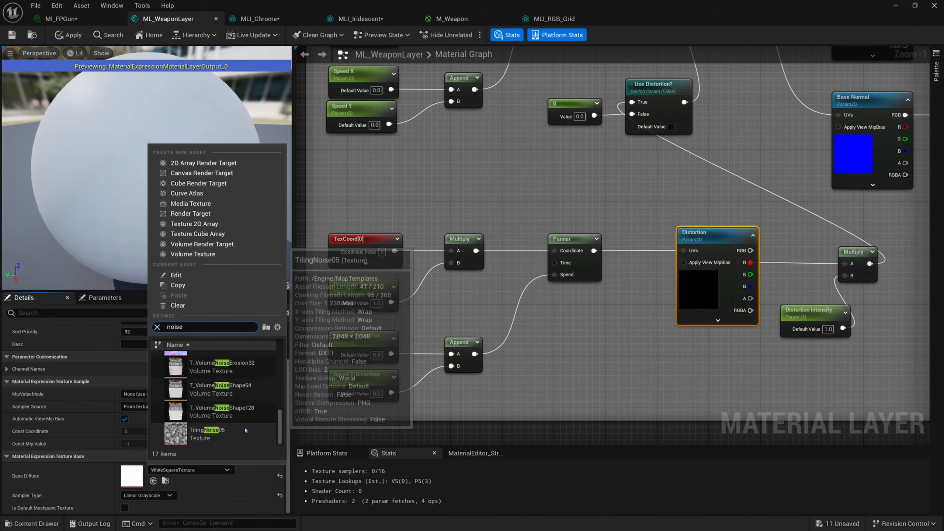
click(246, 430)
right_drag(482, 201, 495, 210)
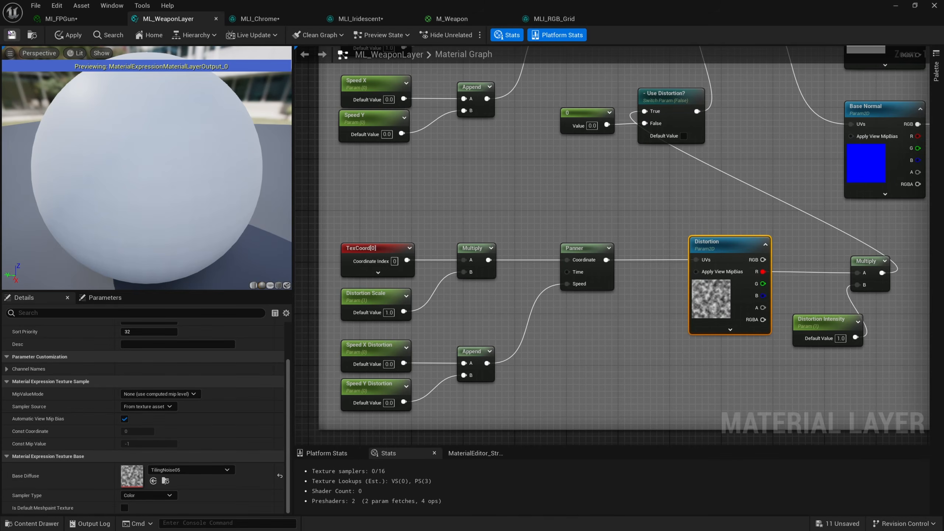
Step: Put the RGB Saturation and RGB Shift Time parameters in the Color group and save the layer
scroll(559, 216, down, 2)
right_drag(560, 216, 558, 443)
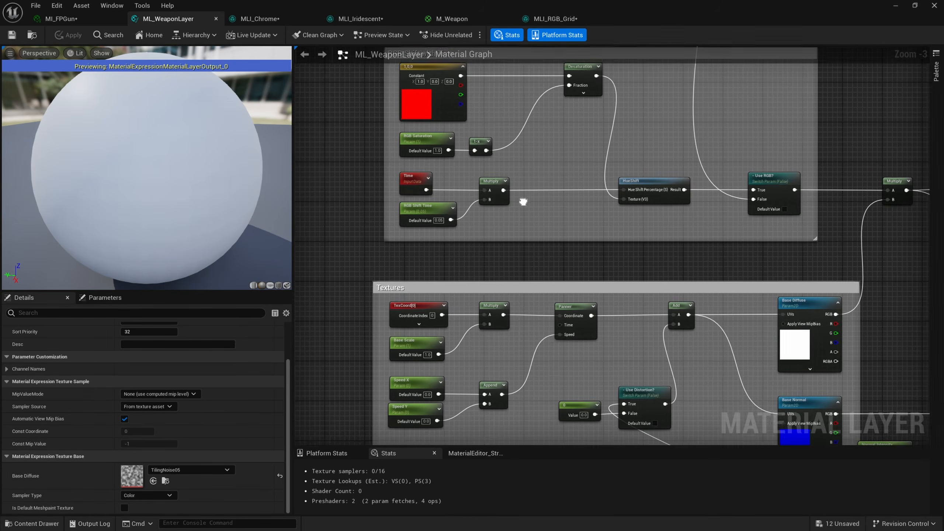
right_drag(522, 200, 515, 273)
click(422, 211)
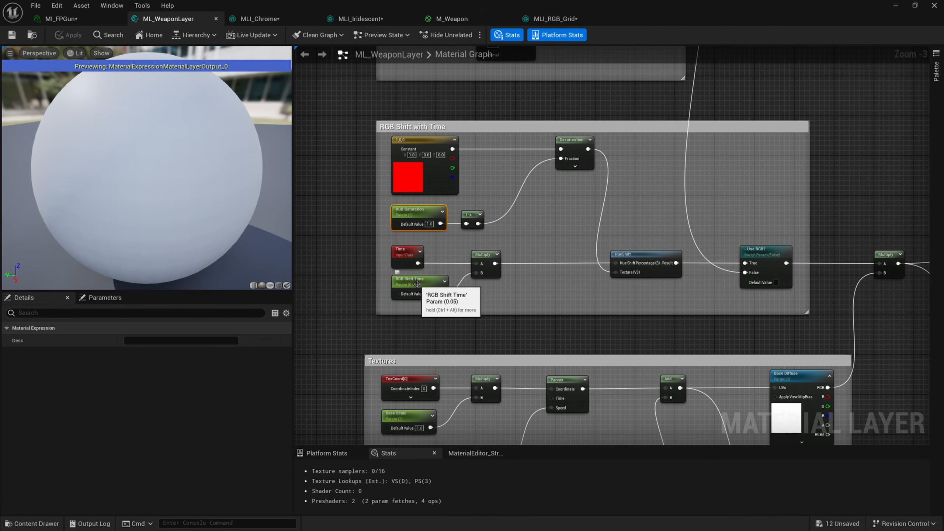
shift+click(431, 292)
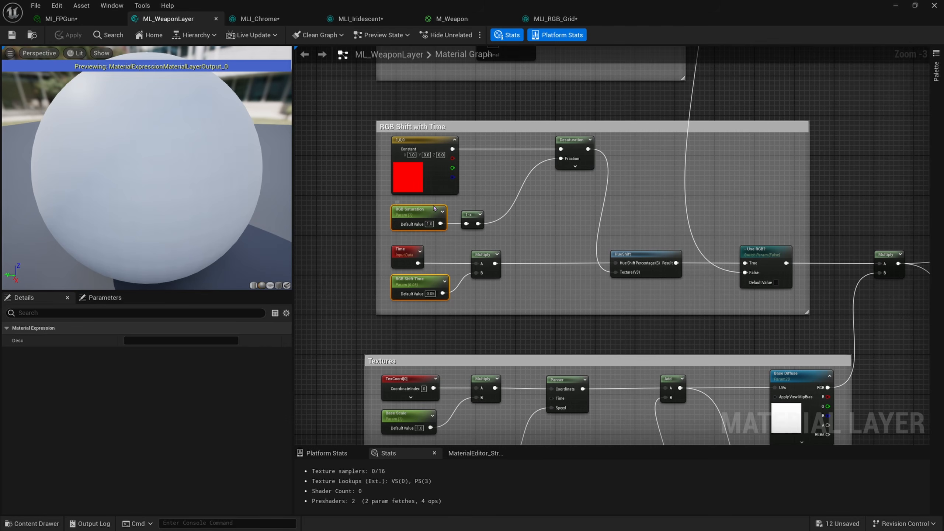
drag(432, 281, 432, 283)
click(175, 416)
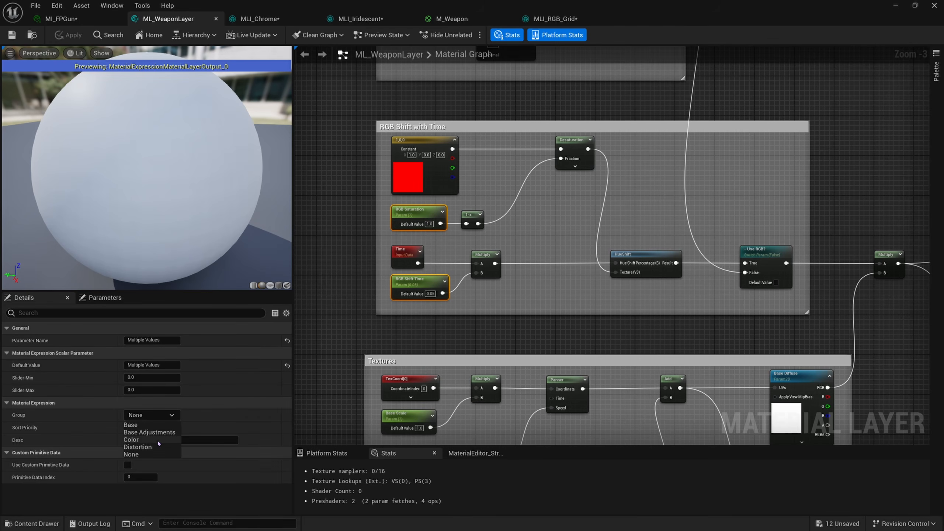
click(155, 440)
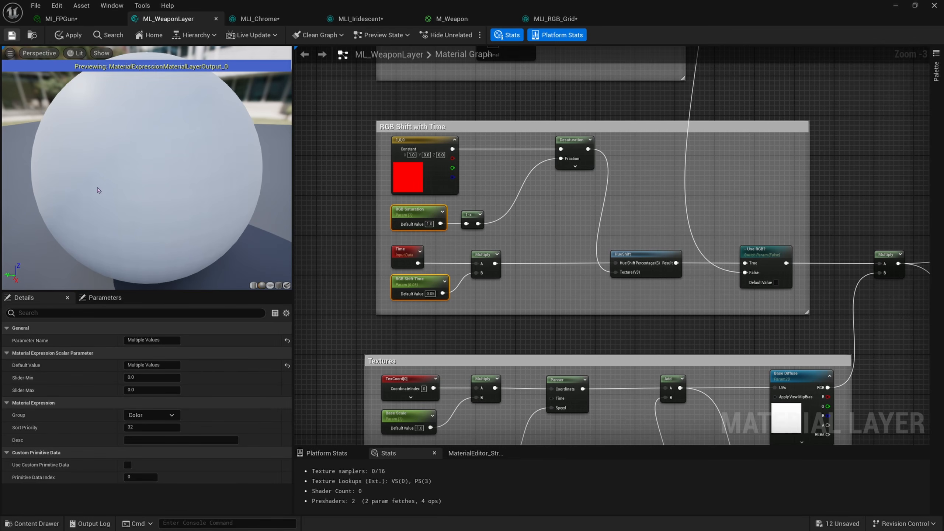
Step: Return to MI_FPGun in a smaller window and inspect the distorted grid on the gun up close
click(75, 20)
double_click(685, 6)
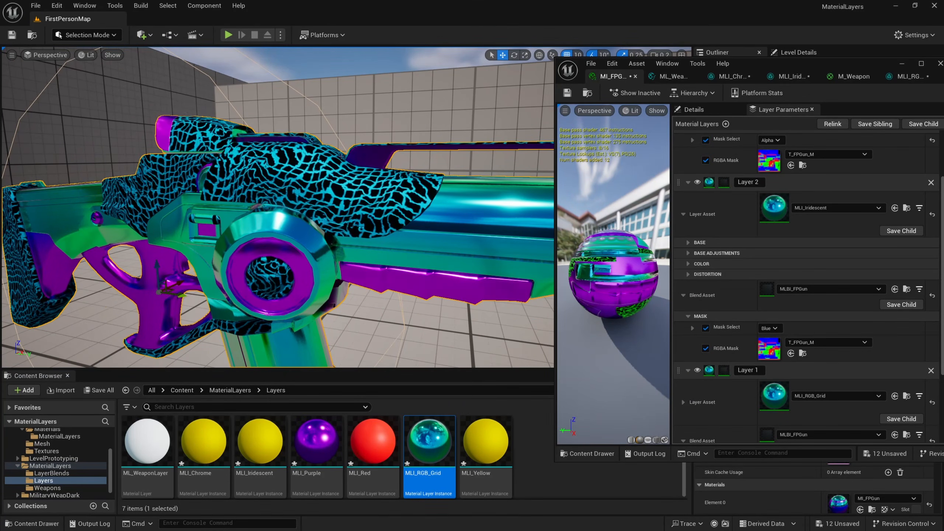
scroll(341, 156, up, 4)
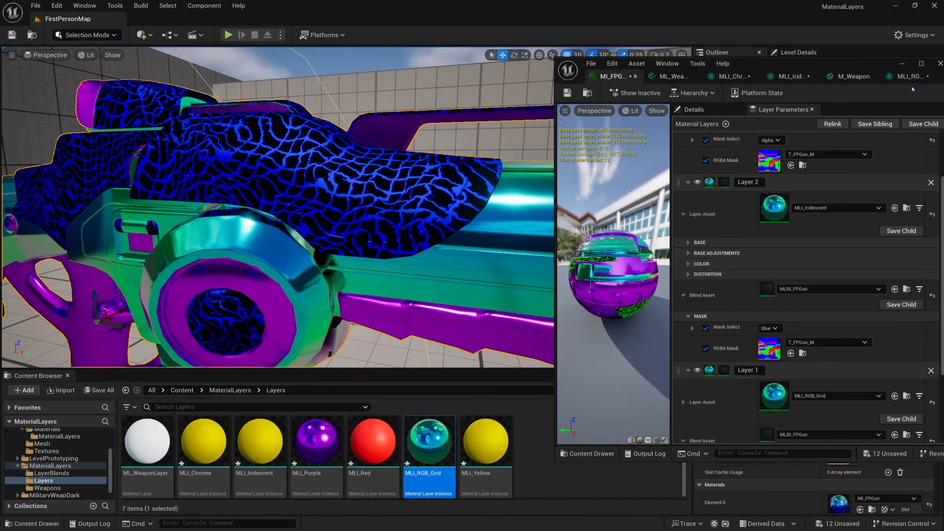
Step: In MLI_RGB_Grid, enable the Distortion Intensity, Distortion Scale, Speed X Distortion and Speed Y Distortion overrides
click(910, 77)
drag(862, 67, 841, 65)
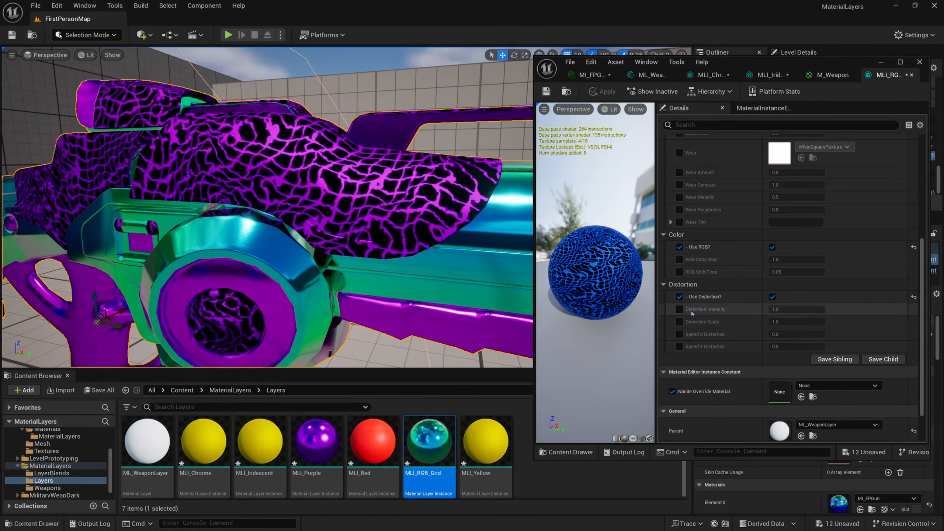
click(680, 310)
click(679, 321)
click(679, 334)
click(680, 346)
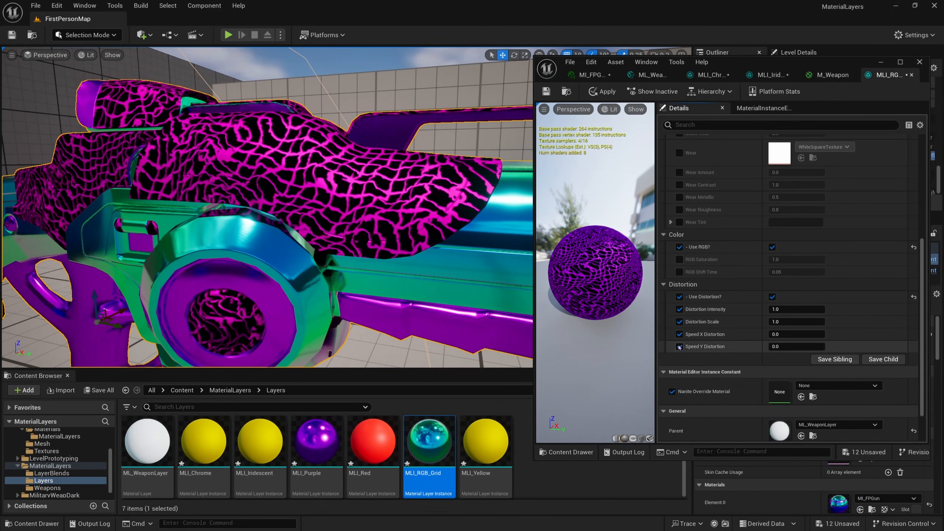
Step: Set Speed Y Distortion to 2.0 and save the layer instance
click(794, 331)
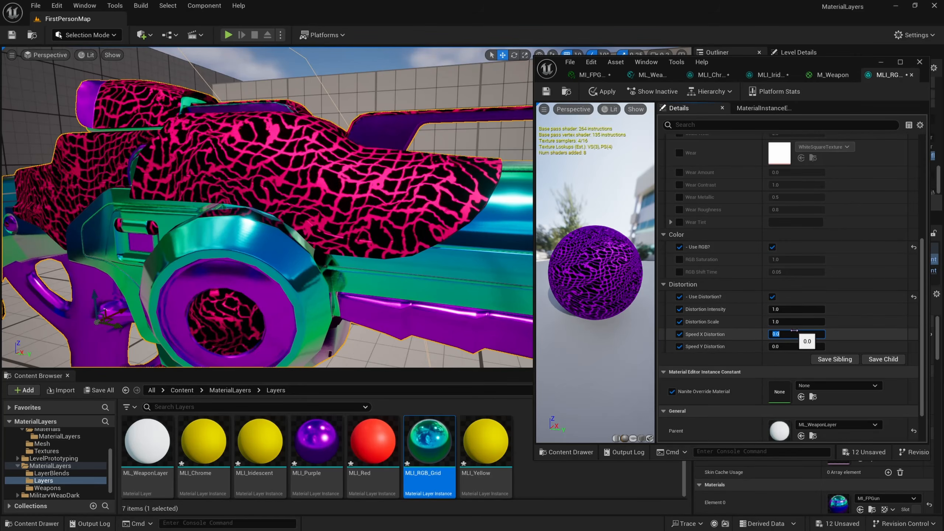
key(Return)
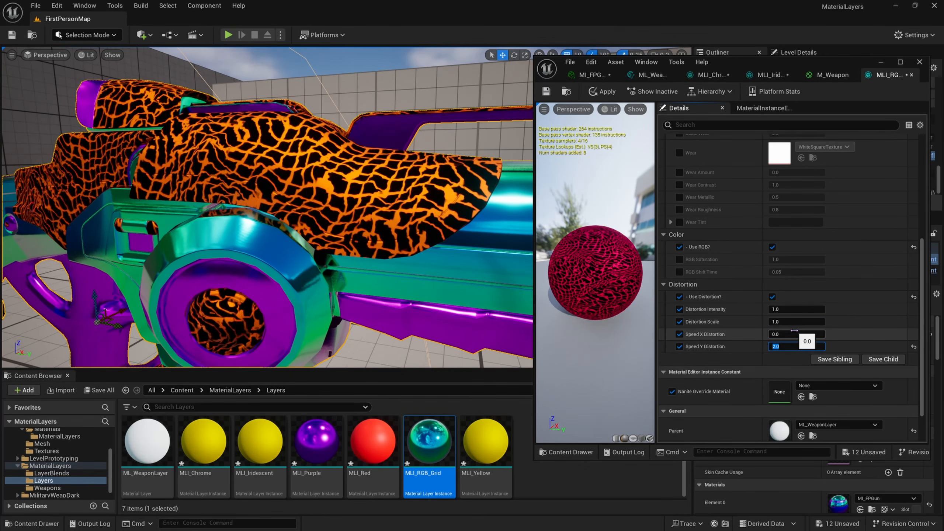
click(553, 90)
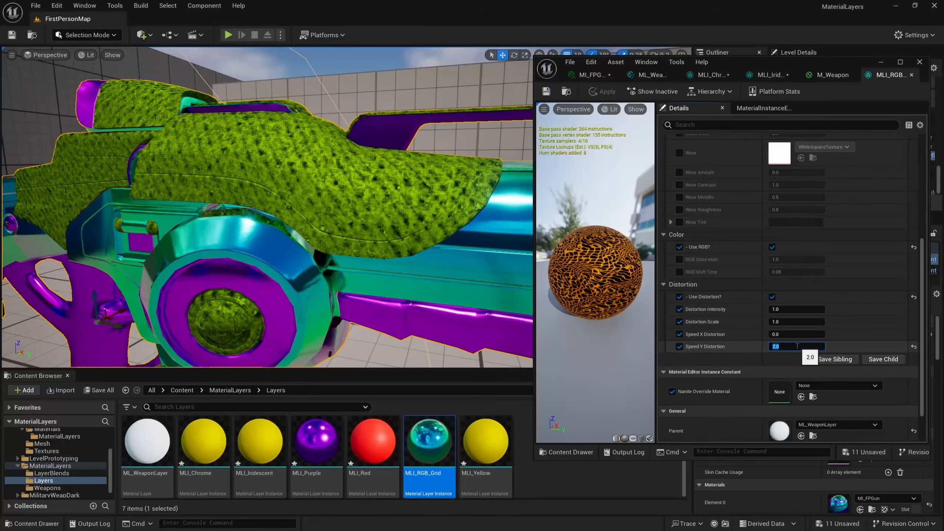
Step: Try Speed Y Distortion at 0.1 on the gun, saving the instance, and reset the value to its default
text(1)
key(Return)
text(0.1)
key(Return)
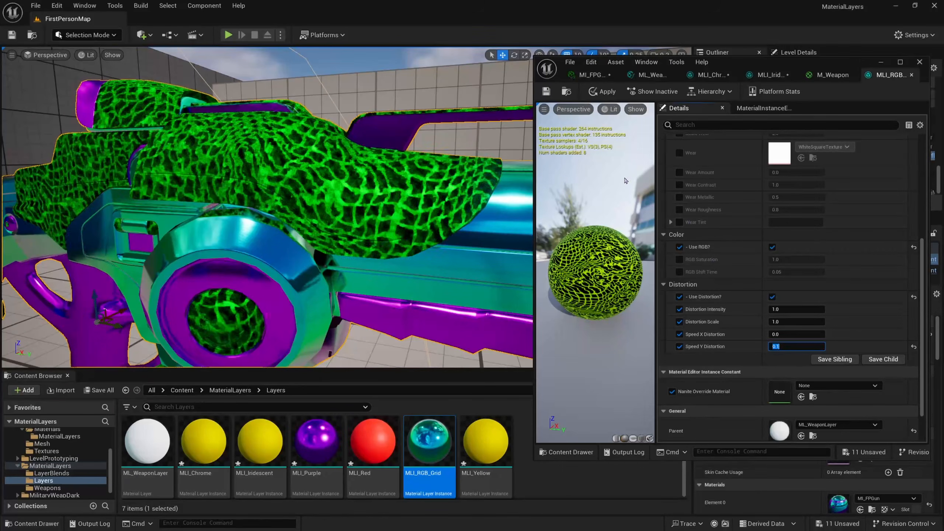
click(549, 94)
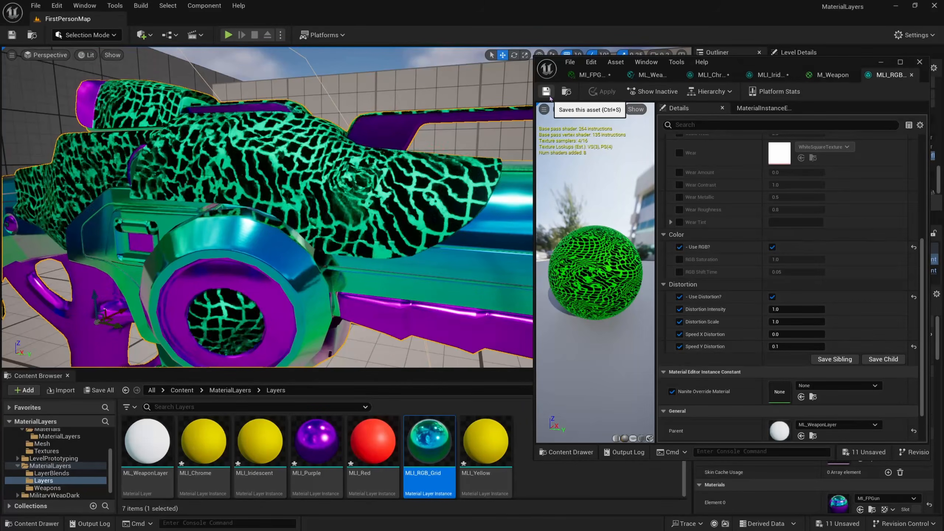
right_drag(260, 204, 283, 193)
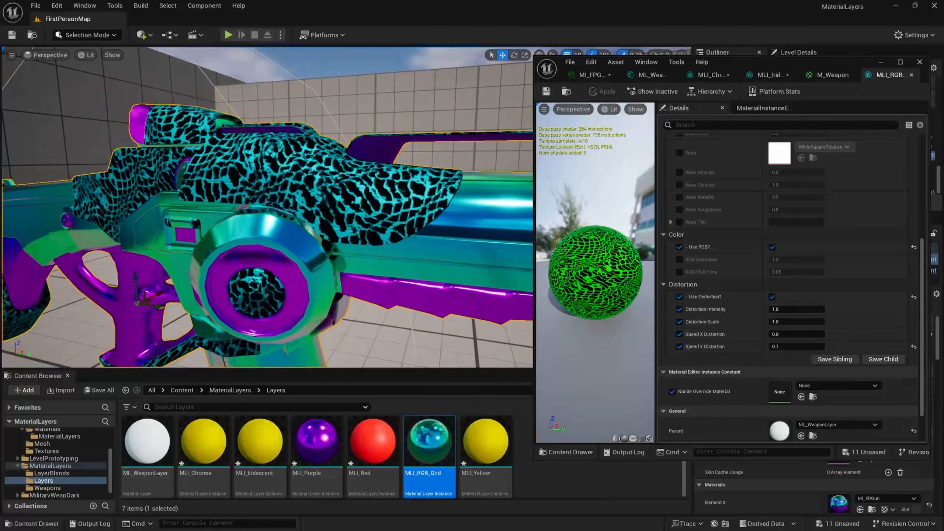
click(913, 347)
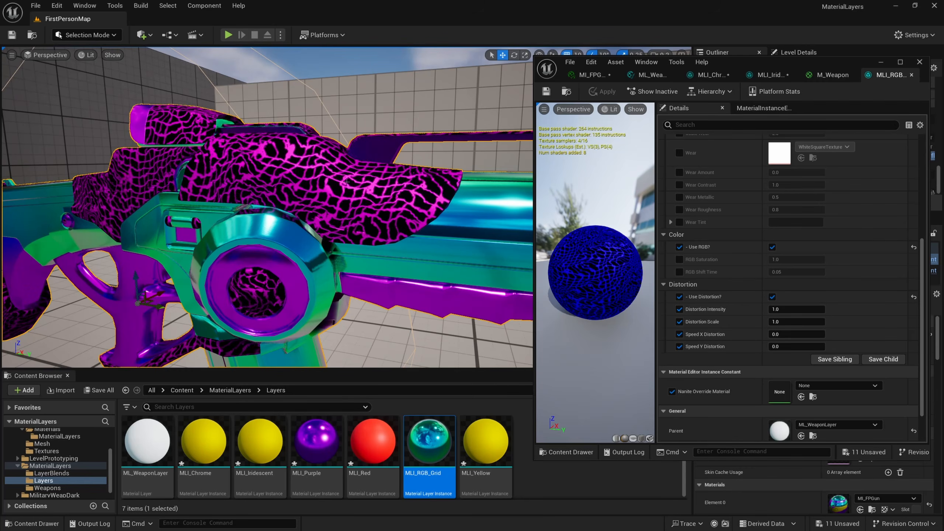
Step: Set Distortion Intensity to 0.1 and save the layer instance to see the grid on the gun
scroll(347, 181, up, 4)
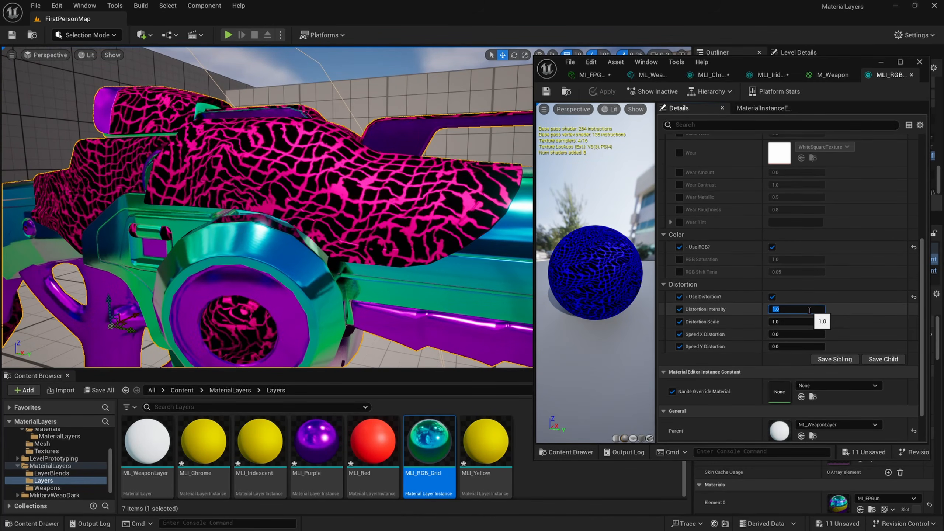
click(809, 310)
text(.1)
key(Return)
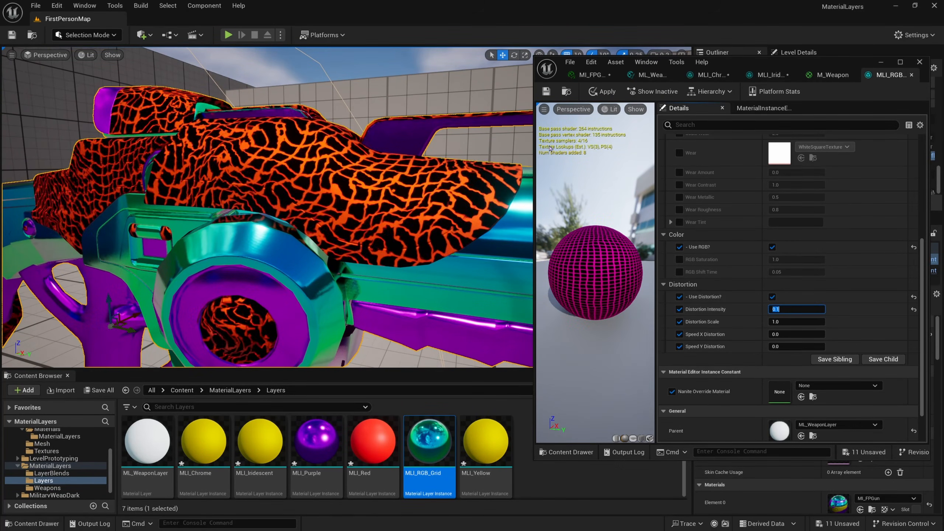
click(546, 92)
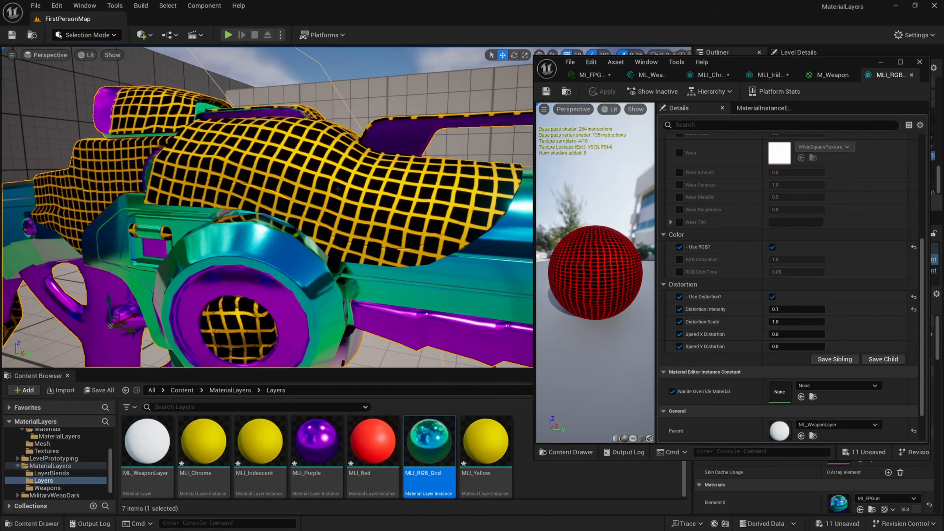
Step: Set Distortion Intensity to 0.25, save the layer instance, and inspect the grid on the gun from near and far
click(809, 309)
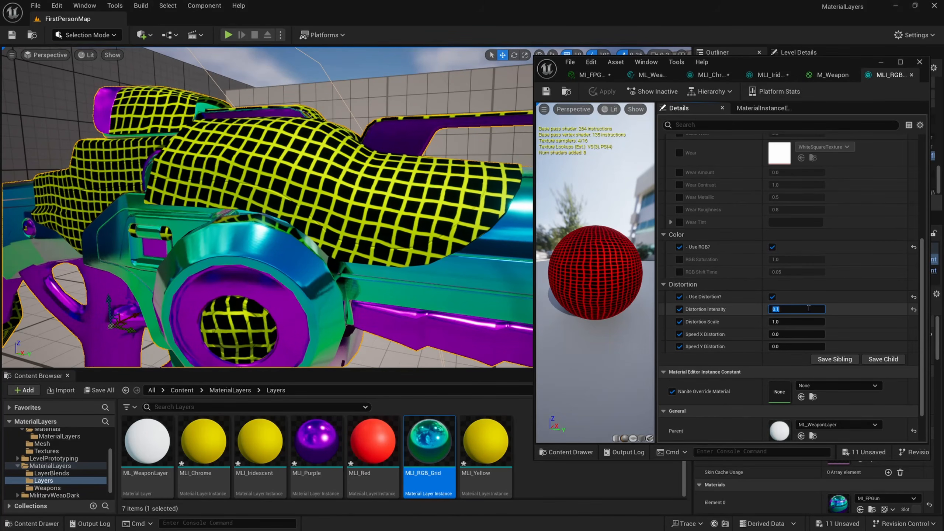
text(.25)
key(Return)
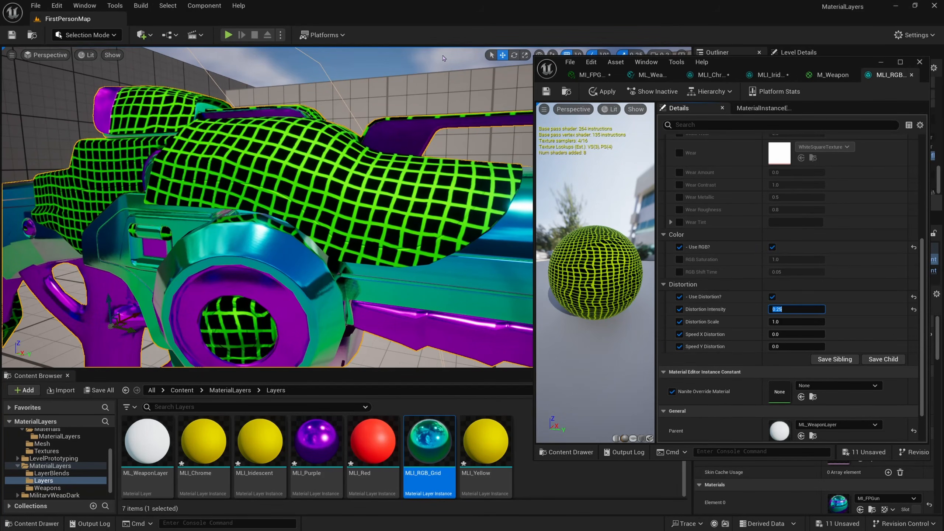
click(546, 92)
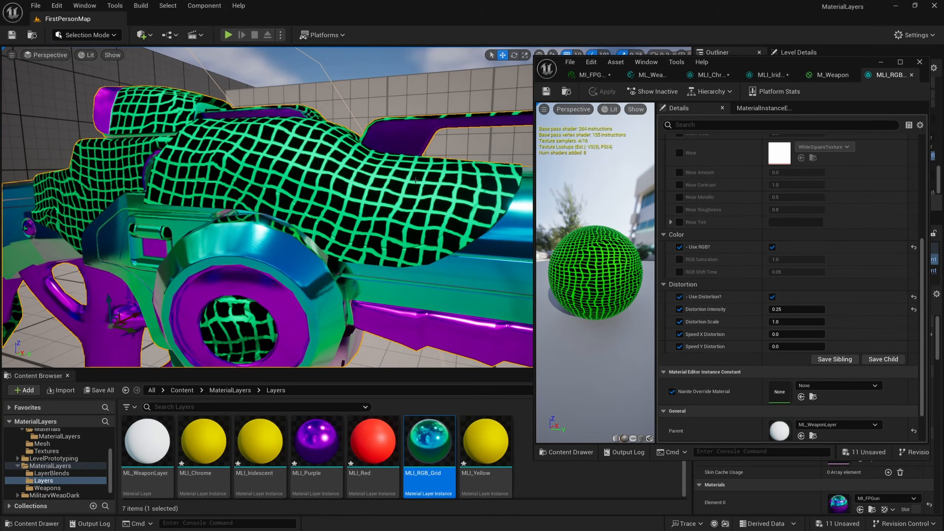
right_drag(334, 208, 413, 171)
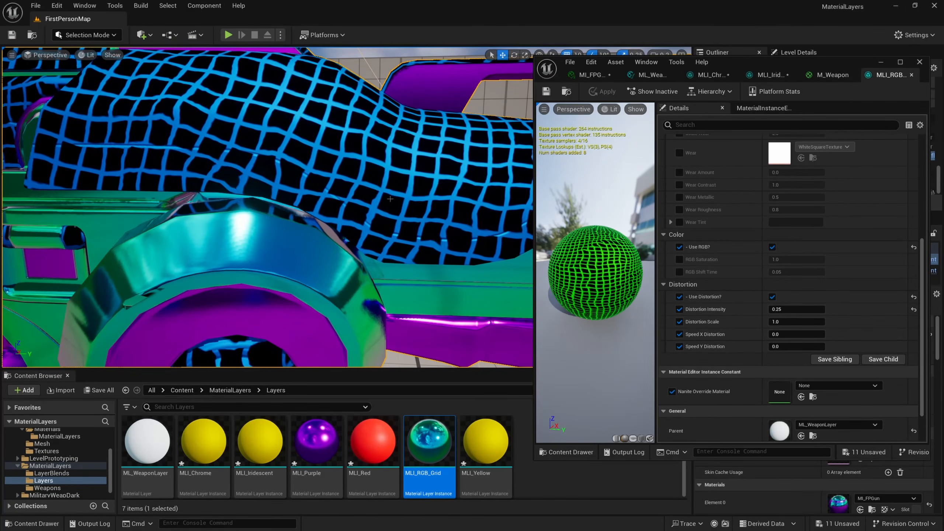
right_drag(385, 174, 250, 141)
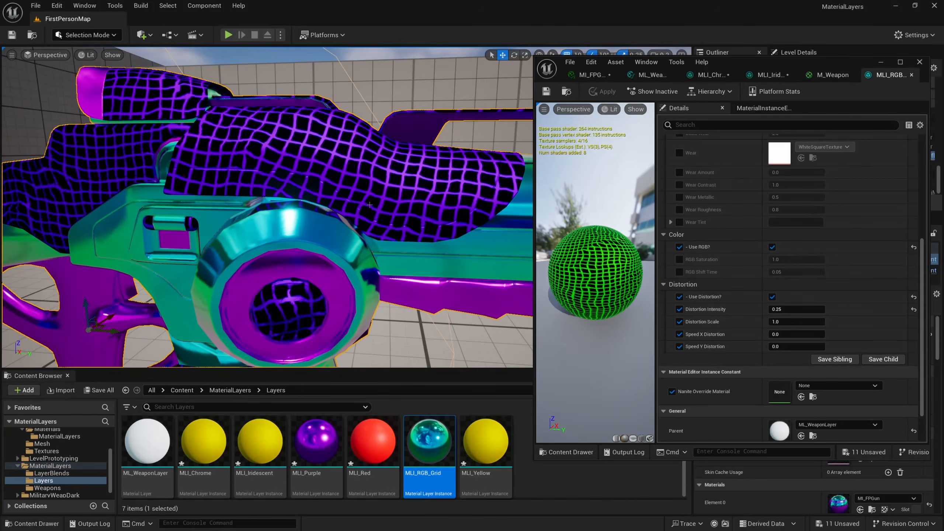
Step: Try VR_LaserPower_01 as the Base Diffuse texture of MLI_RGB_Grid and save the layer instance
scroll(712, 239, up, 5)
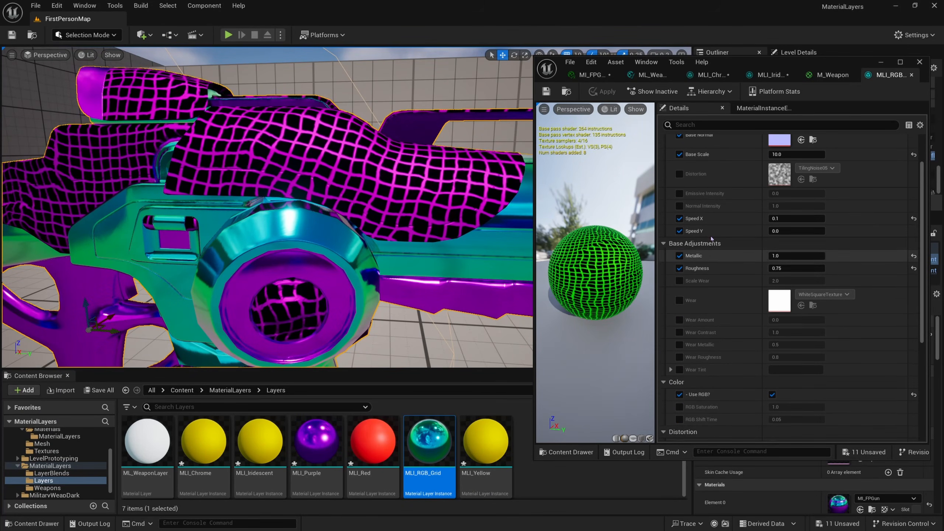
scroll(712, 239, up, 3)
click(834, 161)
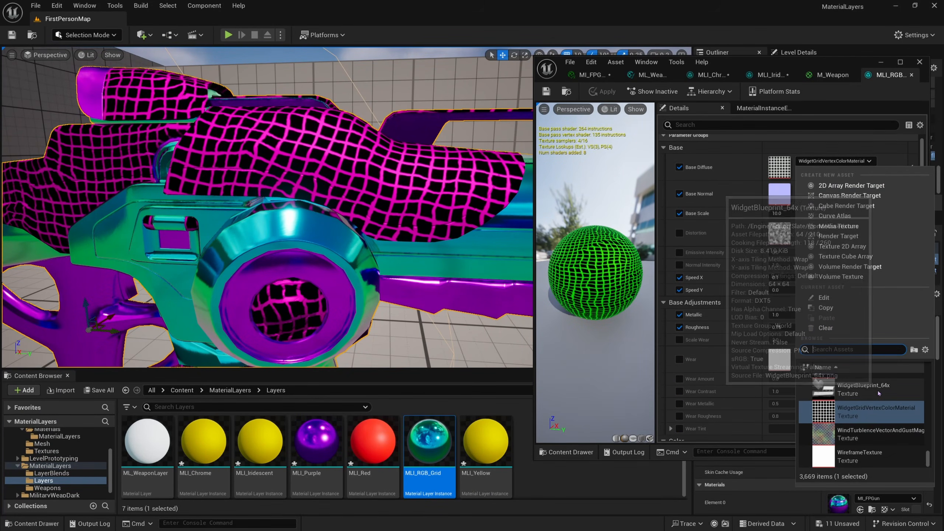
scroll(879, 402, up, 3)
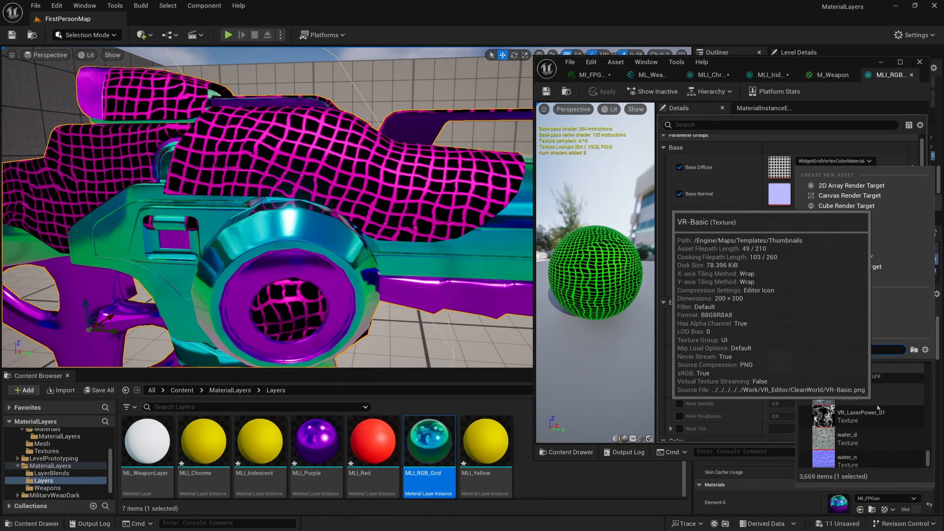
click(875, 410)
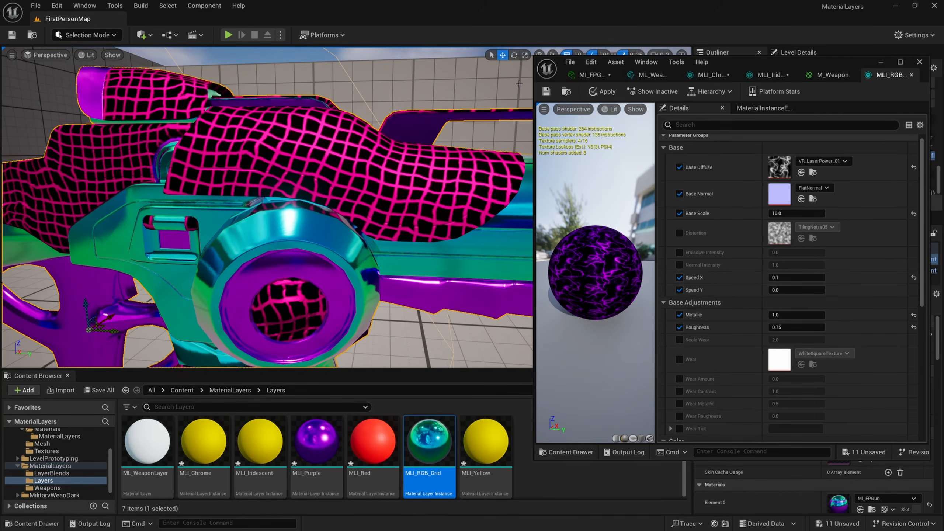
click(546, 94)
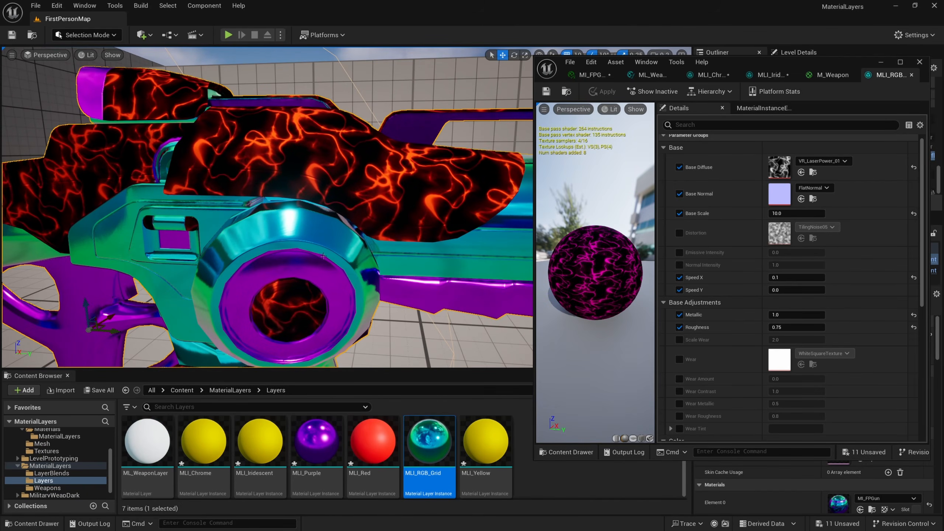
Step: Enable Emissive Intensity on MLI_RGB_Grid, set it to 5.0, and save the layer instance
click(679, 252)
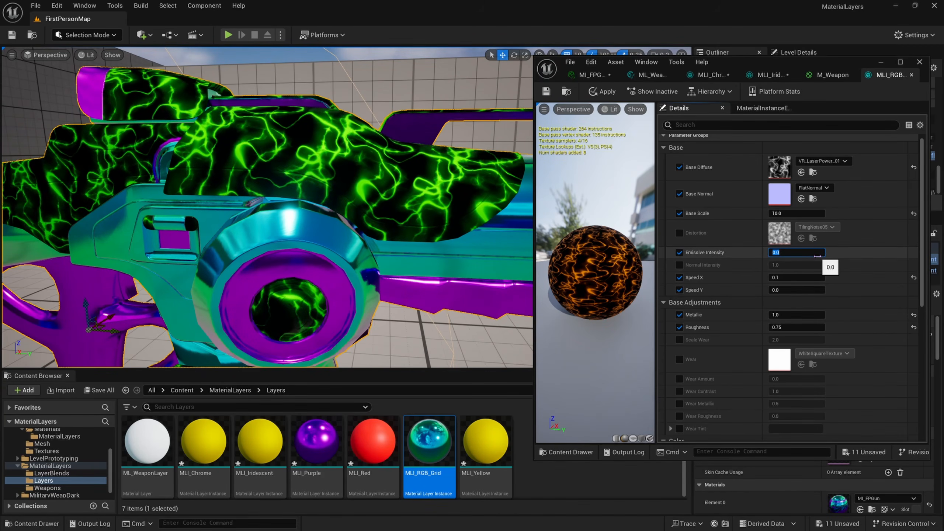
text(5)
key(Return)
click(547, 92)
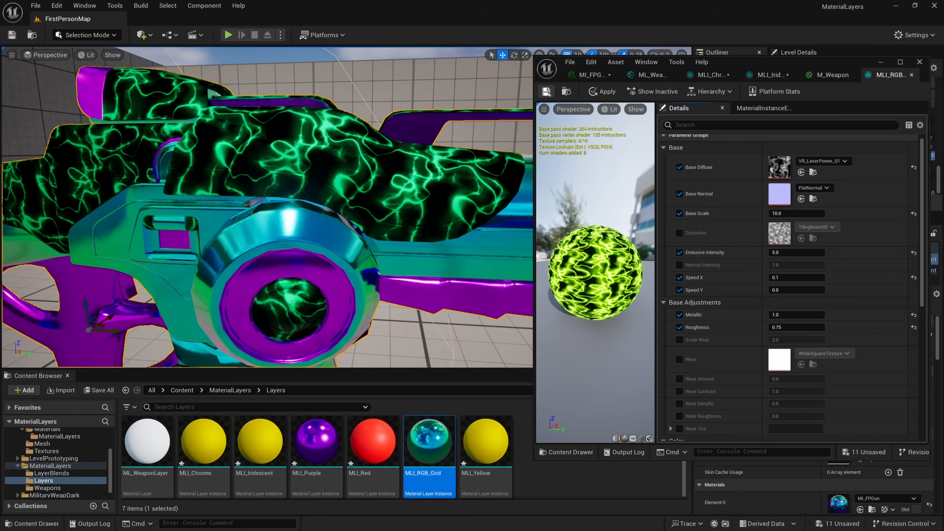
Step: Back away from the gun and rotate the sun to examine the emissive pattern in darkness and daylight
right_drag(485, 159, 472, 141)
key(s)
click(400, 82)
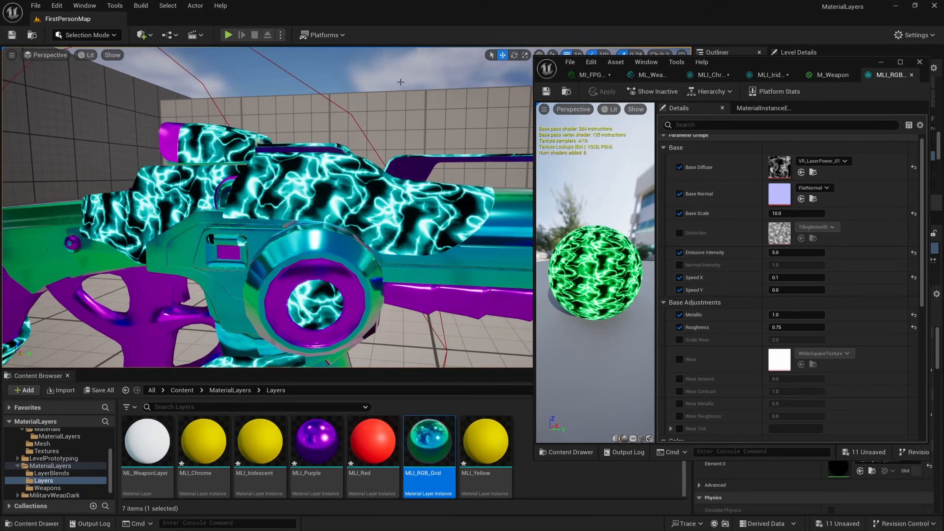
key(ctrl+l)
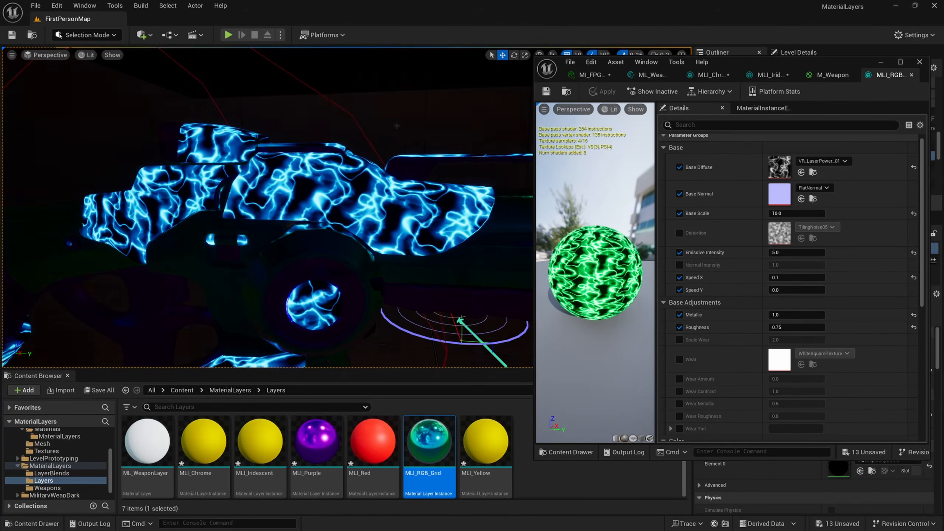
right_drag(383, 132, 389, 139)
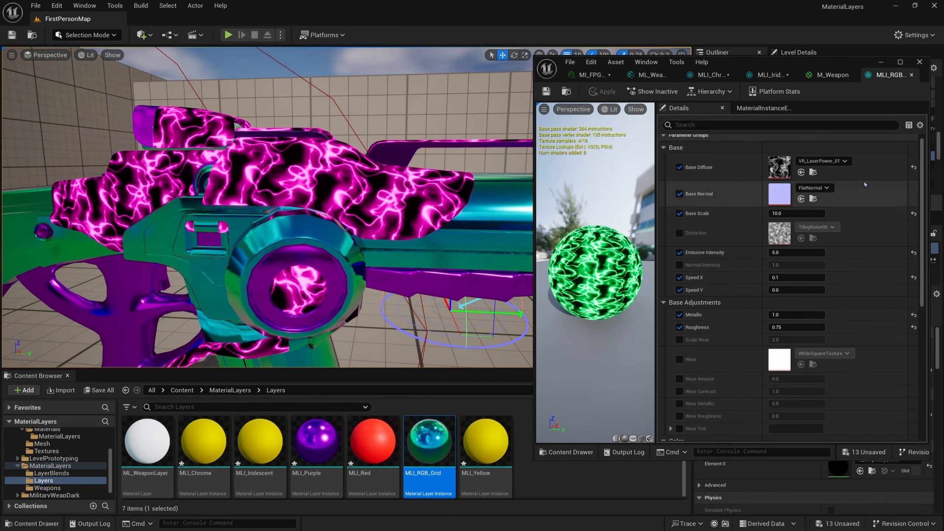
Step: Set the Base Diffuse texture of MLI_RGB_Grid to WidgetGridVertexColorMaterial and save the layer instance
click(844, 161)
text(grid)
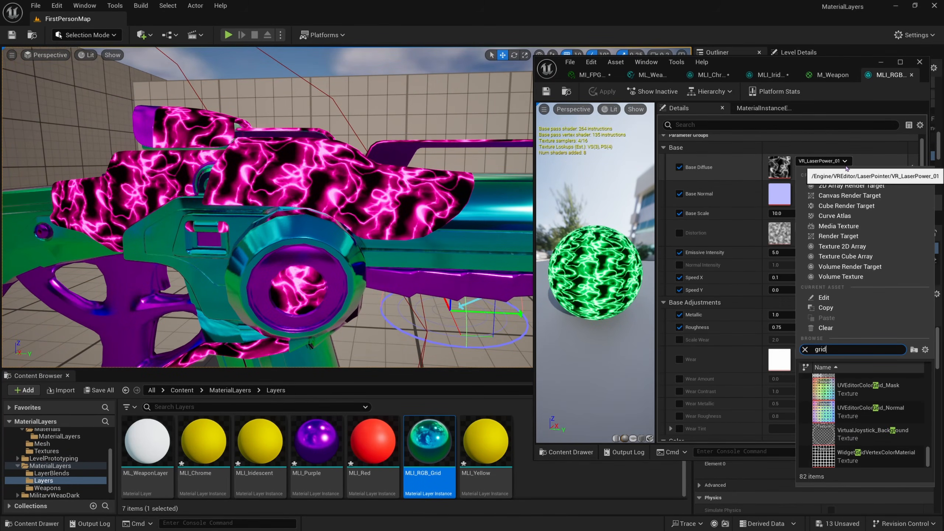
click(862, 460)
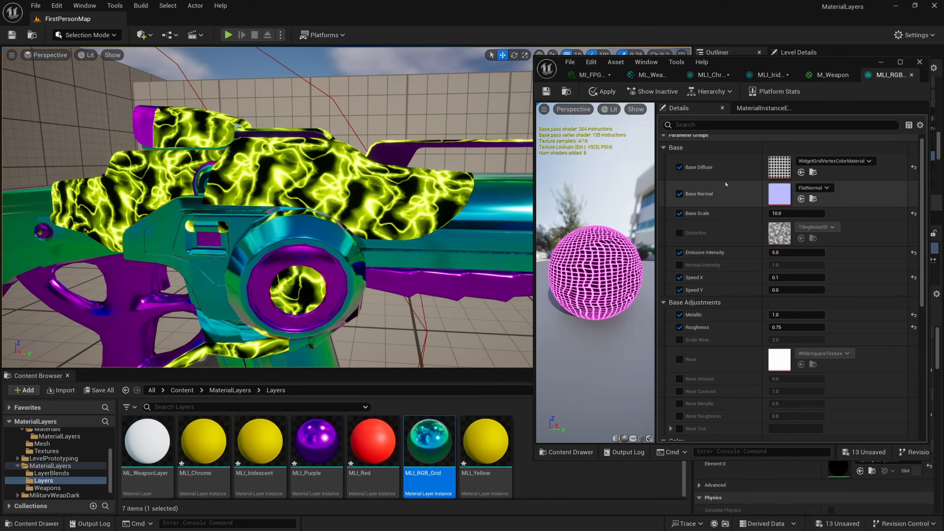
click(545, 91)
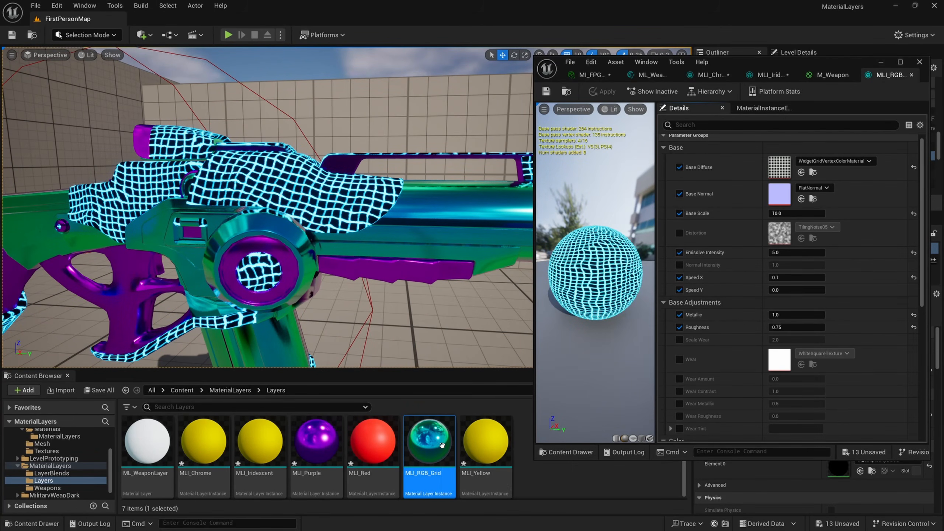
Step: Create a new layer instance from ML_WeaponLayer and name it MLI_Gunmetal
mouse_move(452, 486)
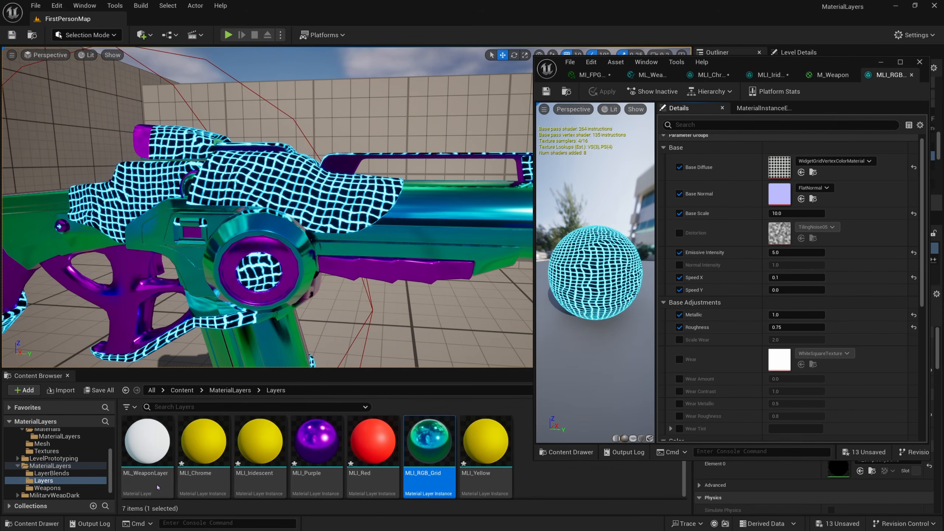
right_click(155, 435)
click(233, 225)
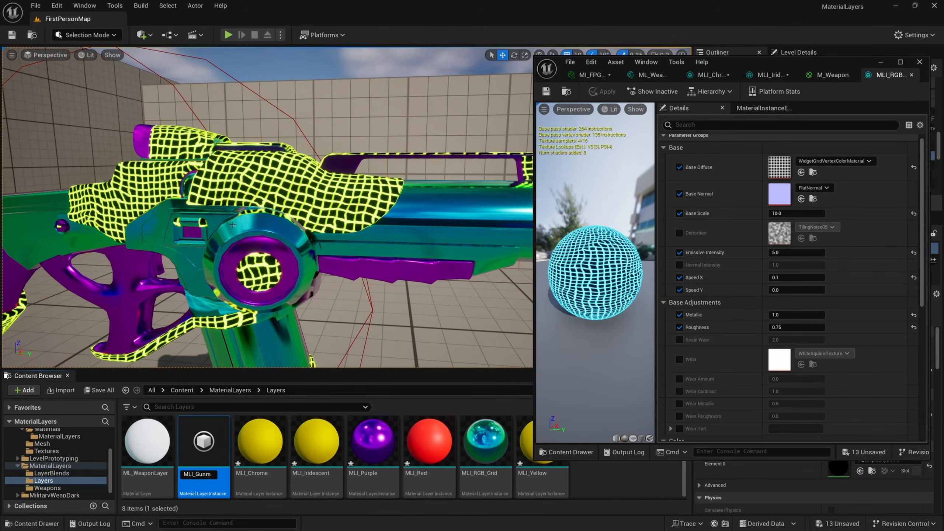
text(MLI_Gunmetal)
key(Return)
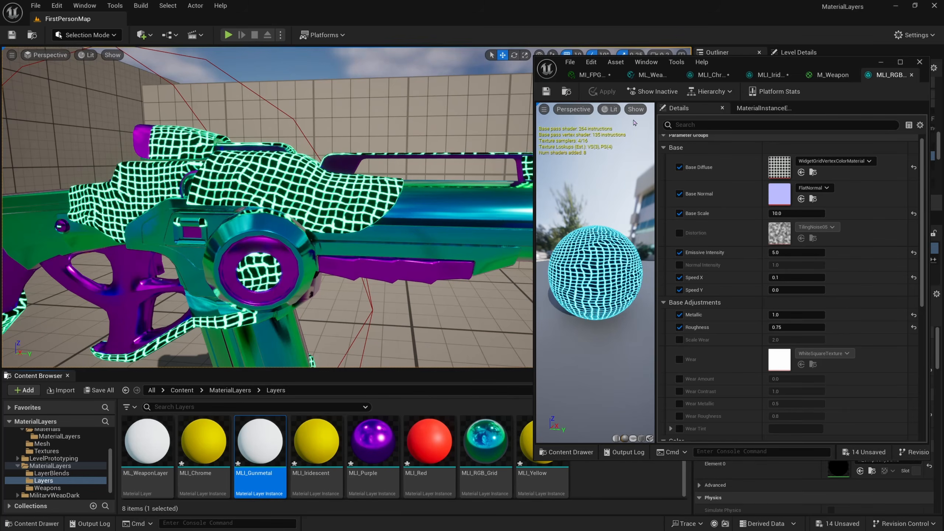
Step: Assign MLI_Gunmetal as the Background layer asset of MI_FPGun, save the material instance, and inspect the gun up close
click(592, 75)
scroll(727, 335, down, 2)
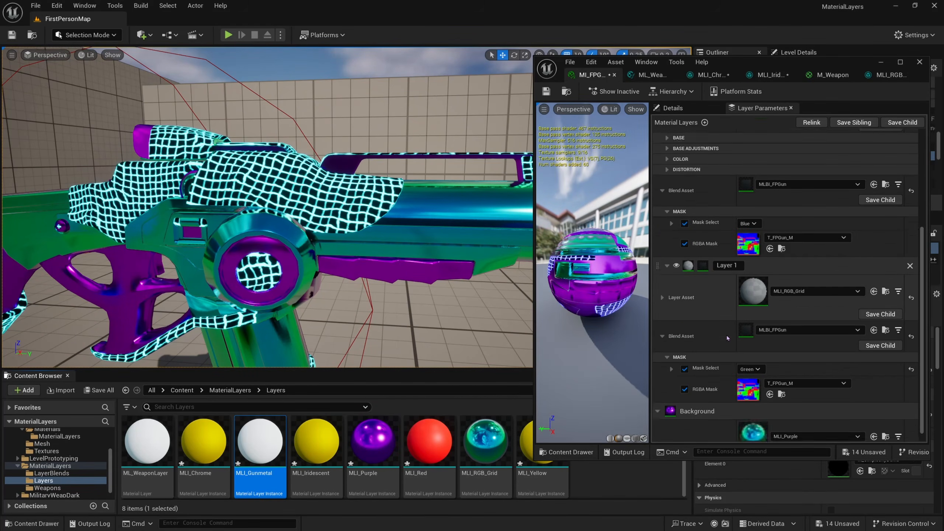
drag(261, 443, 787, 411)
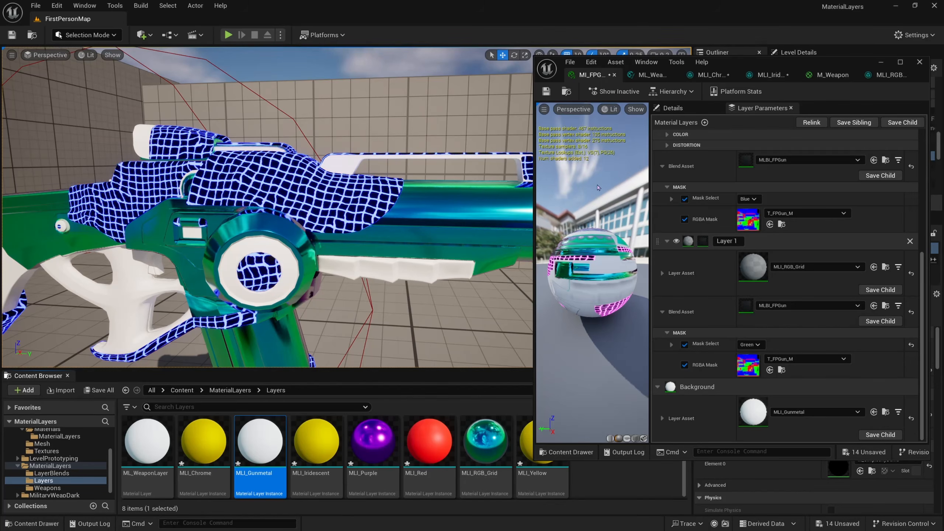
click(547, 93)
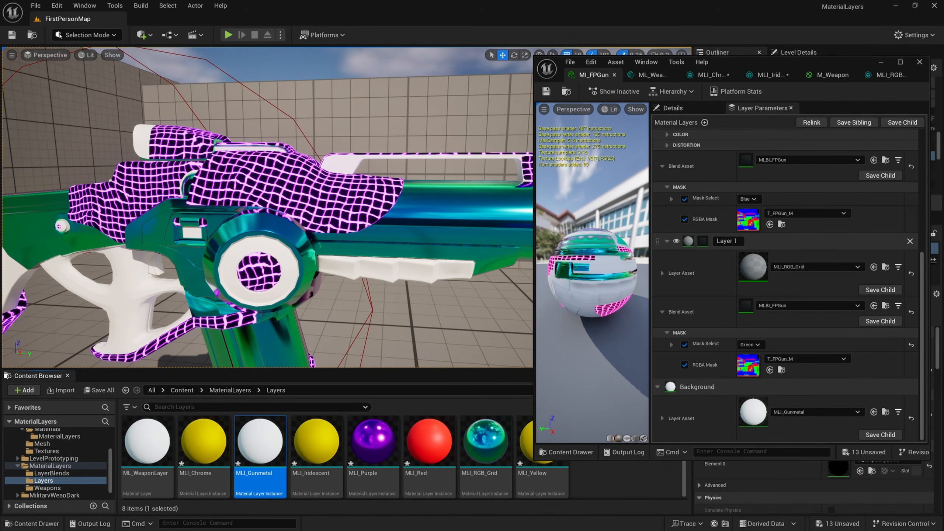
right_drag(291, 285, 300, 320)
key(w)
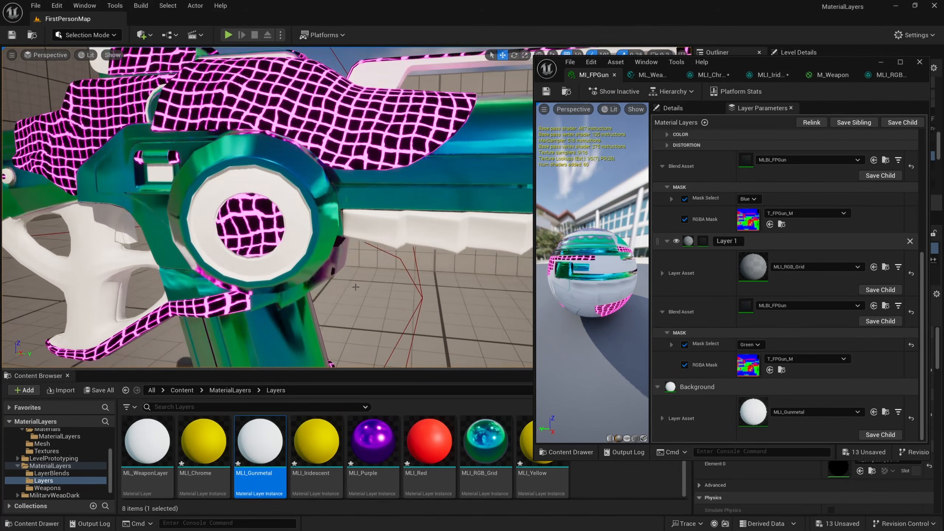
Step: Open MLI_Gunmetal, enable Color A, set it to near-black with a value of 0.014584, and save the instance
double_click(759, 418)
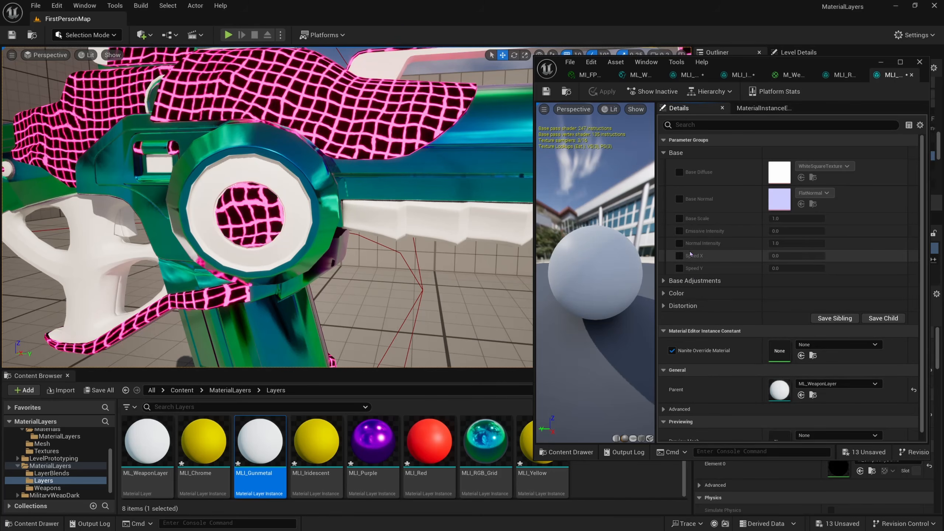
click(664, 306)
click(663, 293)
click(663, 281)
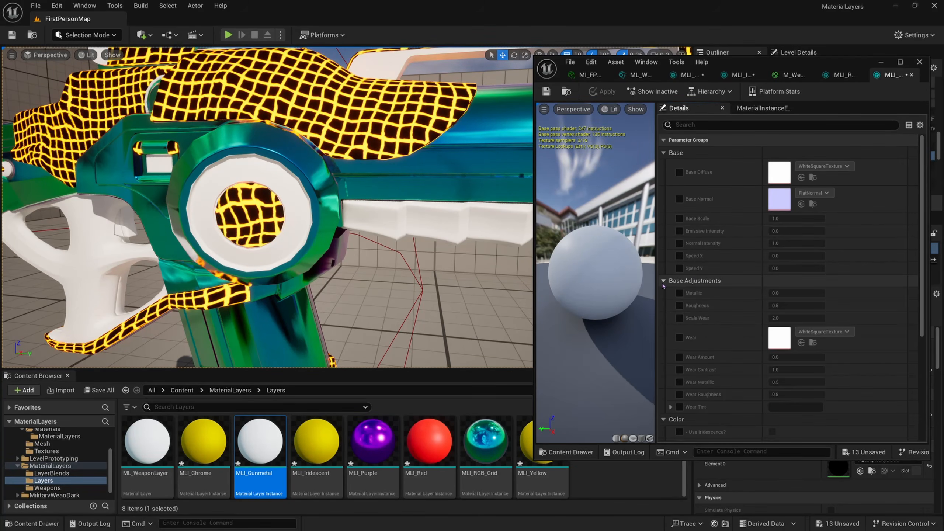
scroll(716, 398, down, 3)
click(679, 338)
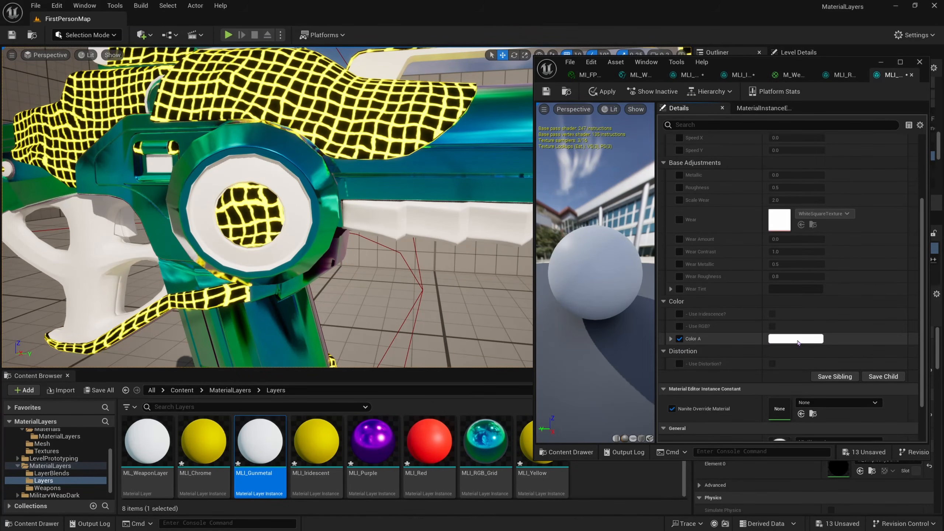
click(800, 339)
click(731, 407)
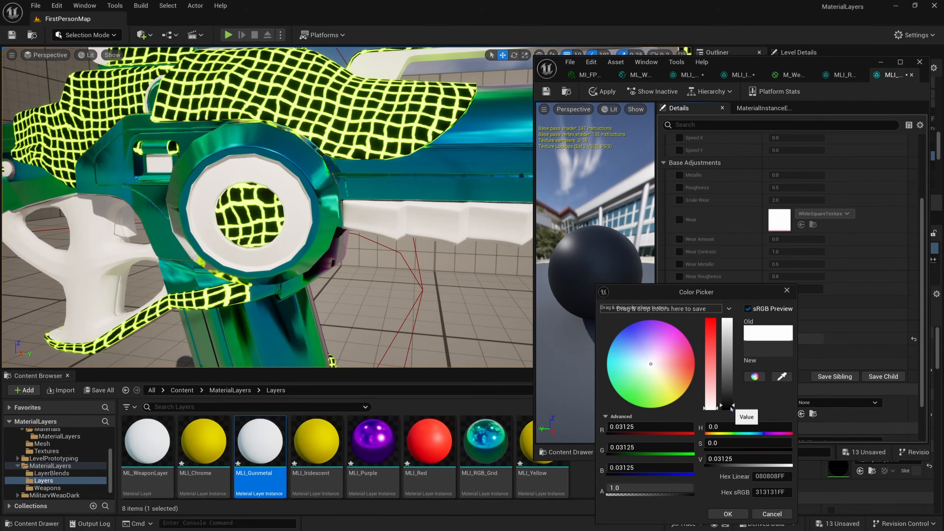
click(730, 409)
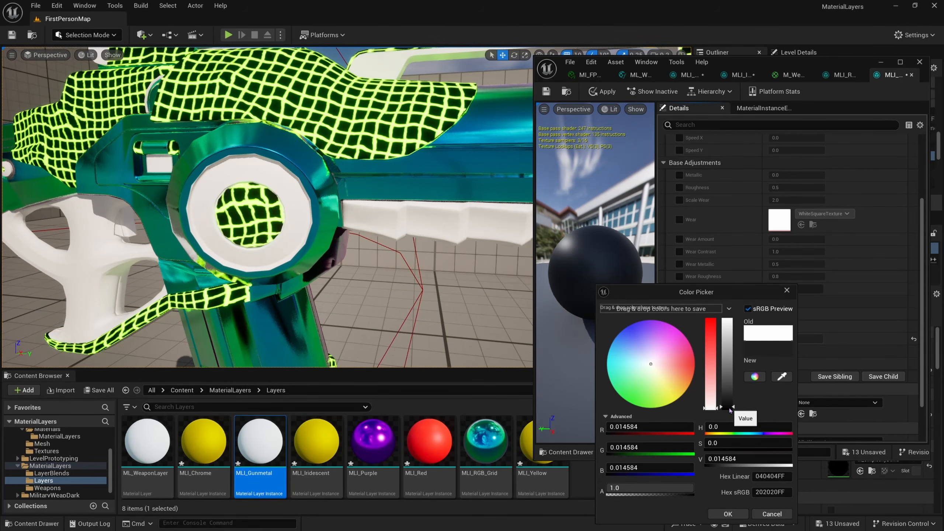
click(727, 514)
scroll(744, 297, up, 5)
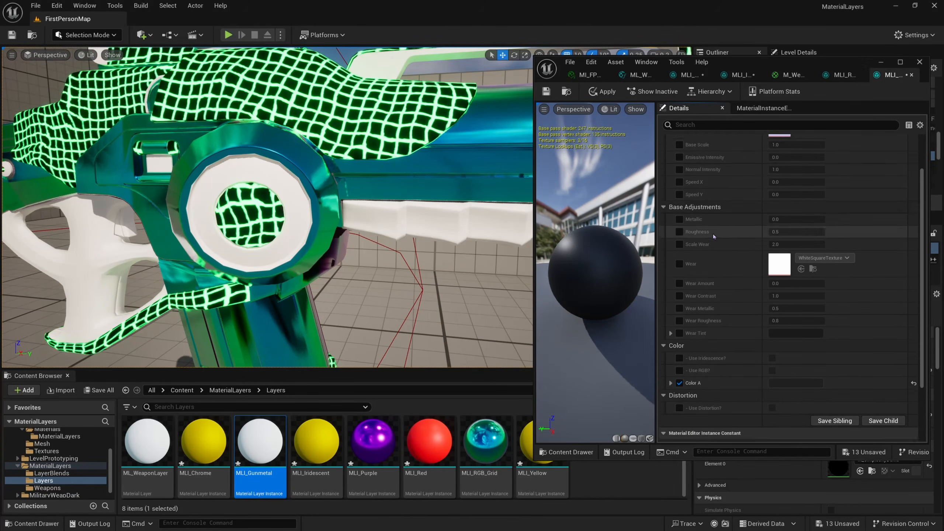
click(549, 96)
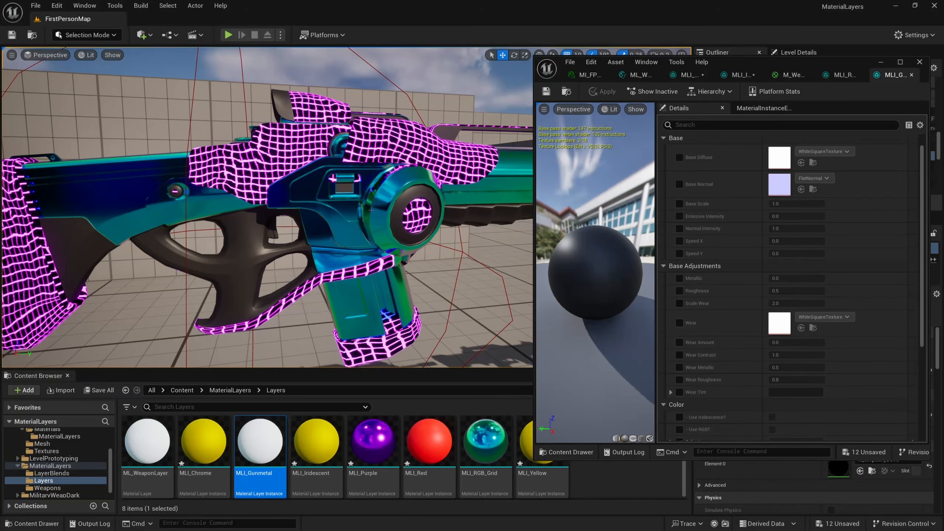
Step: Open Quixel Bridge from the level editor and minimize the material instance window
click(152, 36)
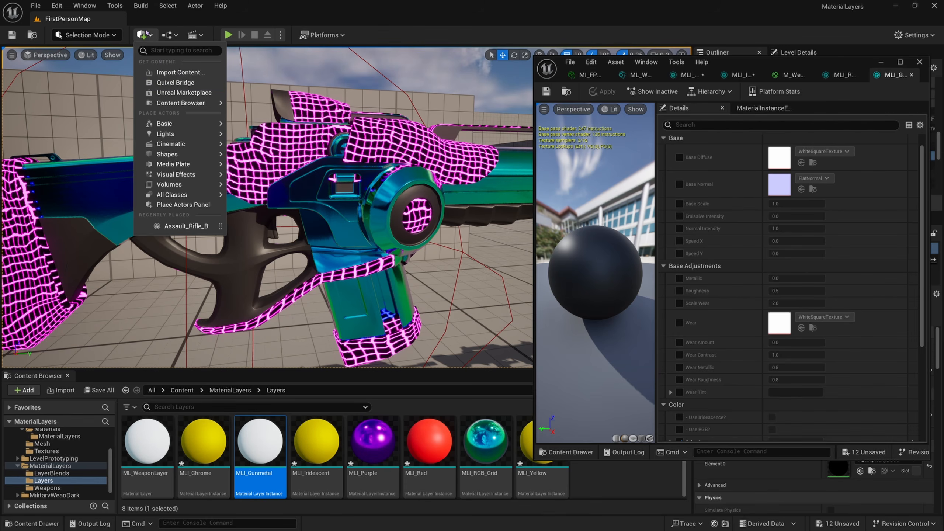
click(176, 82)
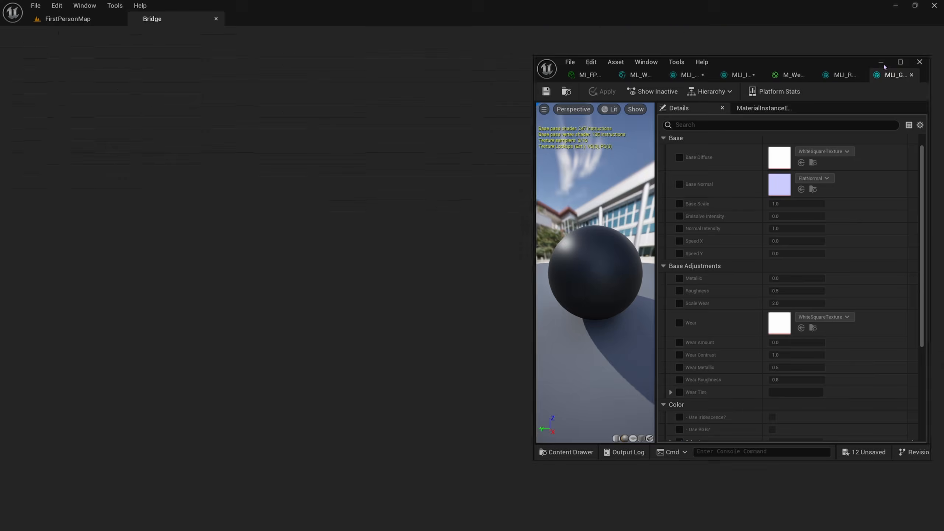
click(881, 62)
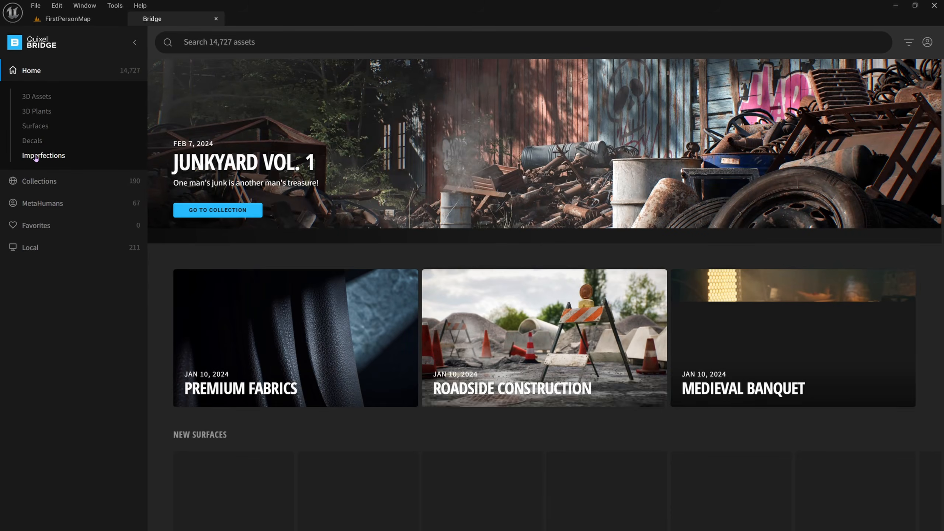
Step: Browse the Metal category of the Imperfections assets in Bridge and select the Scratches imperfection
click(36, 156)
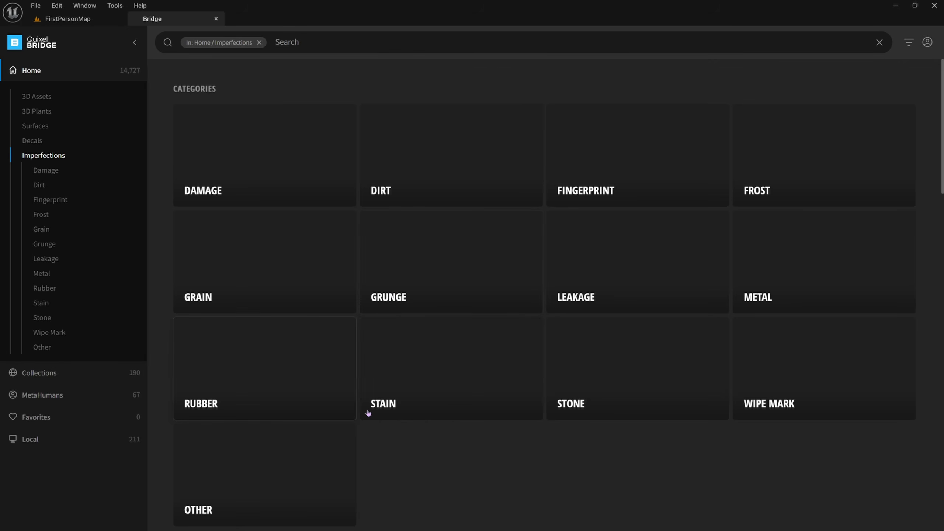
click(797, 261)
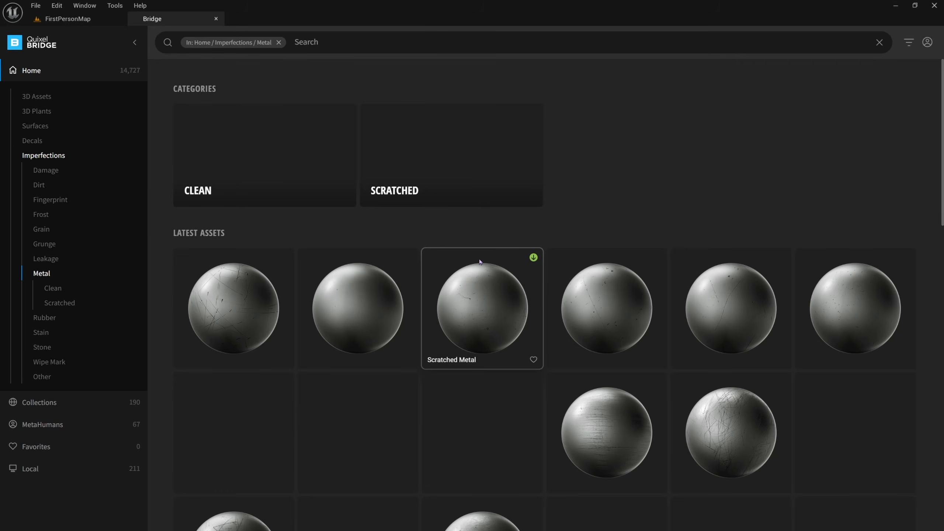
scroll(532, 319, down, 5)
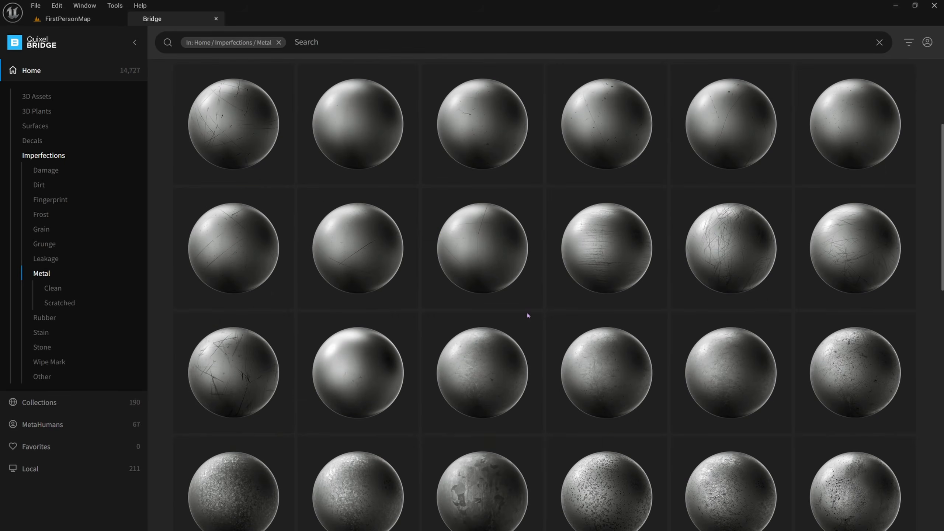
scroll(474, 366, down, 1)
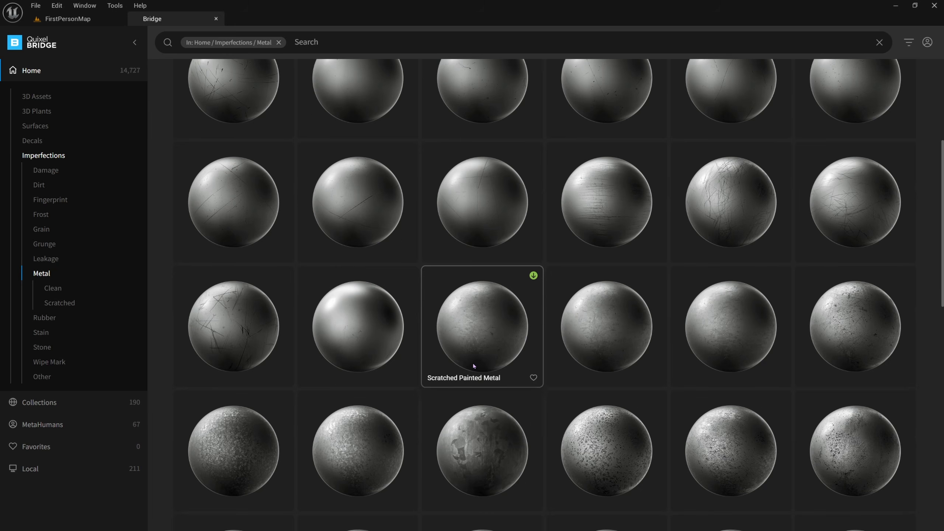
click(847, 337)
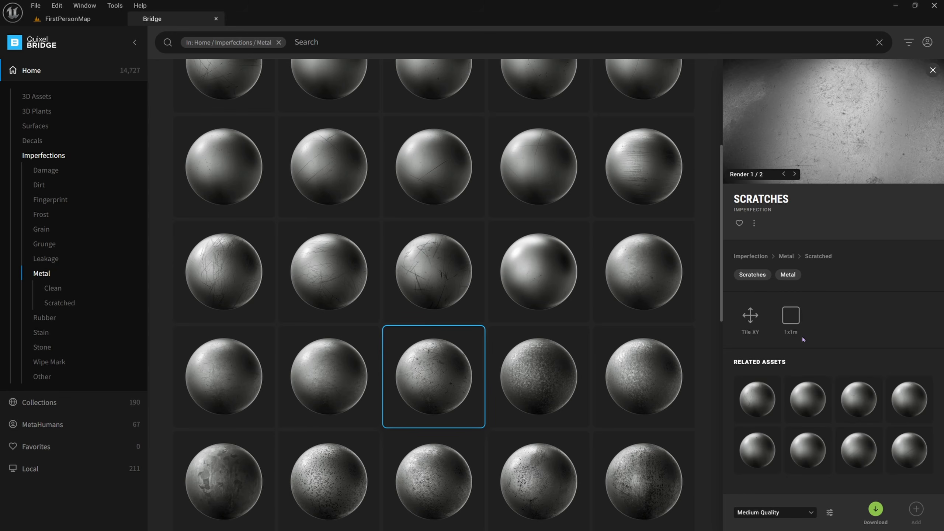
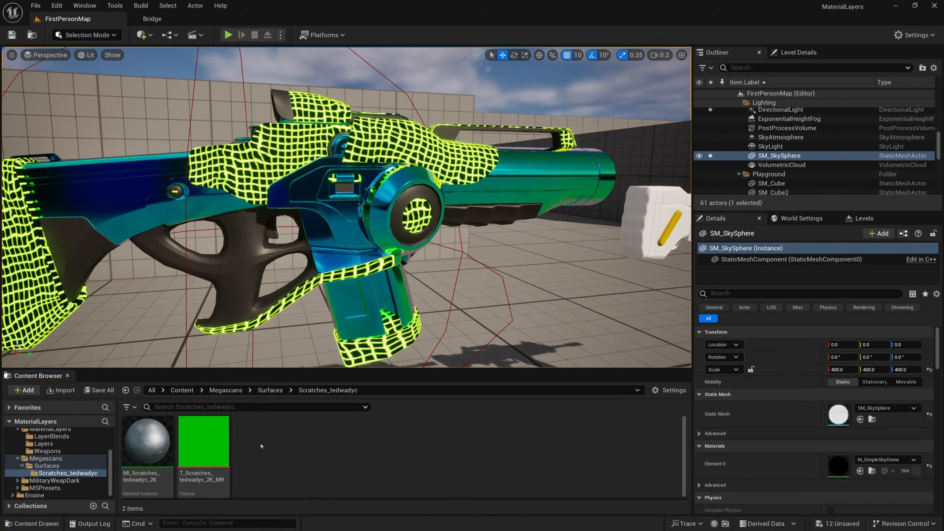
Step: Open MI_FPGun from the pickup rifle's skeletal mesh and open its Background layer asset MLI_Gunmetal
click(223, 447)
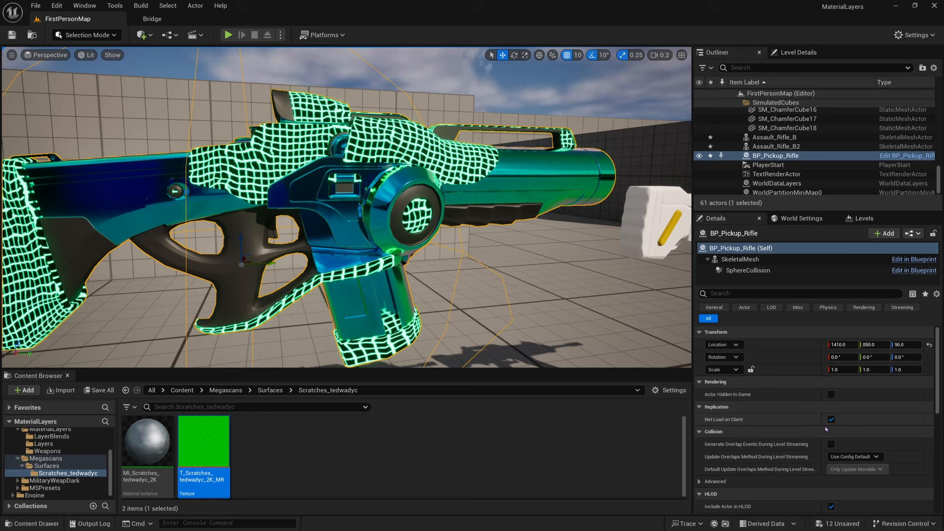
scroll(825, 430, down, 3)
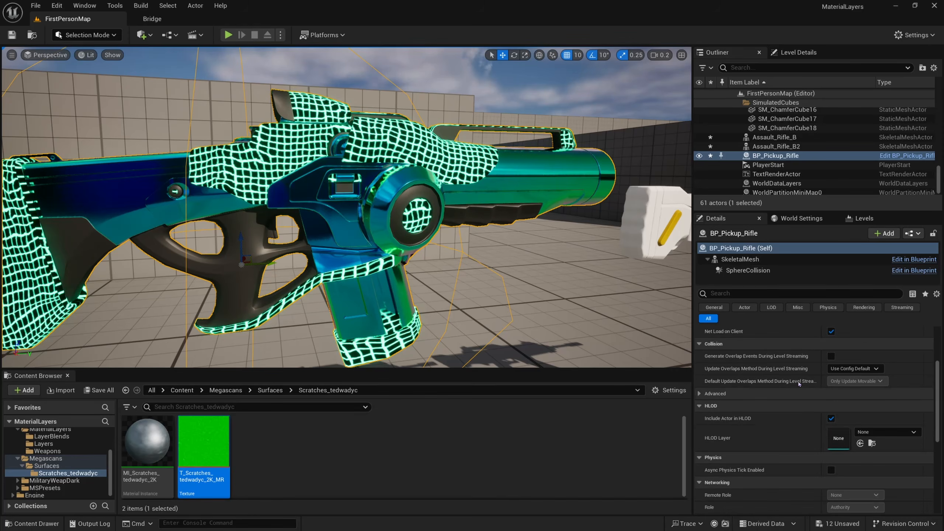
click(739, 259)
double_click(840, 428)
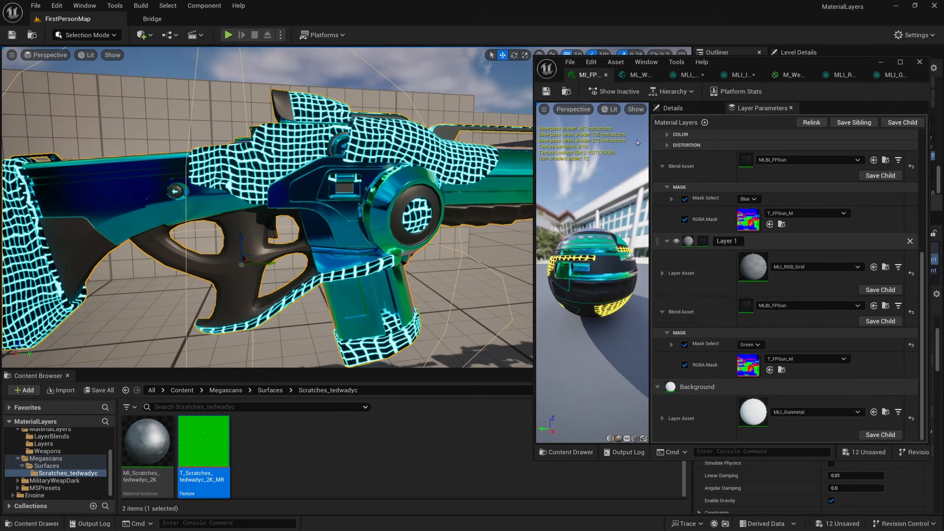
drag(730, 68, 680, 68)
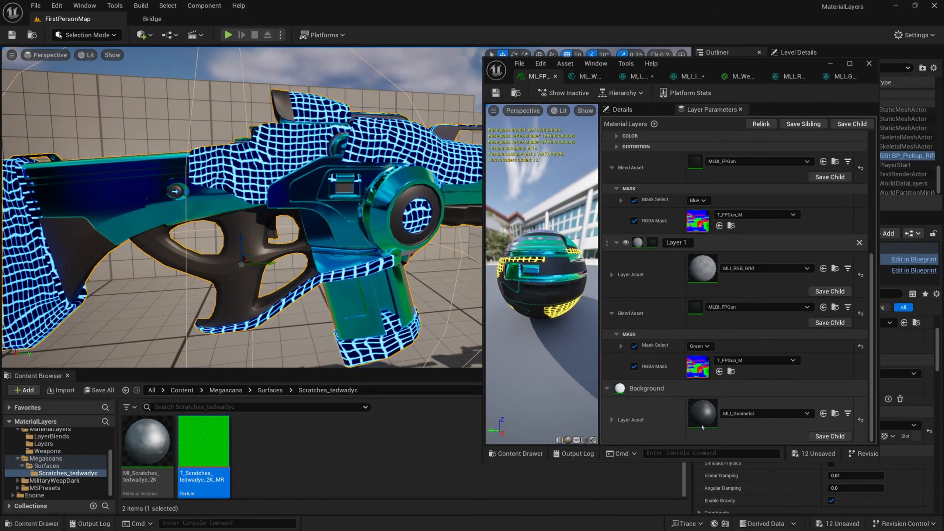
double_click(698, 417)
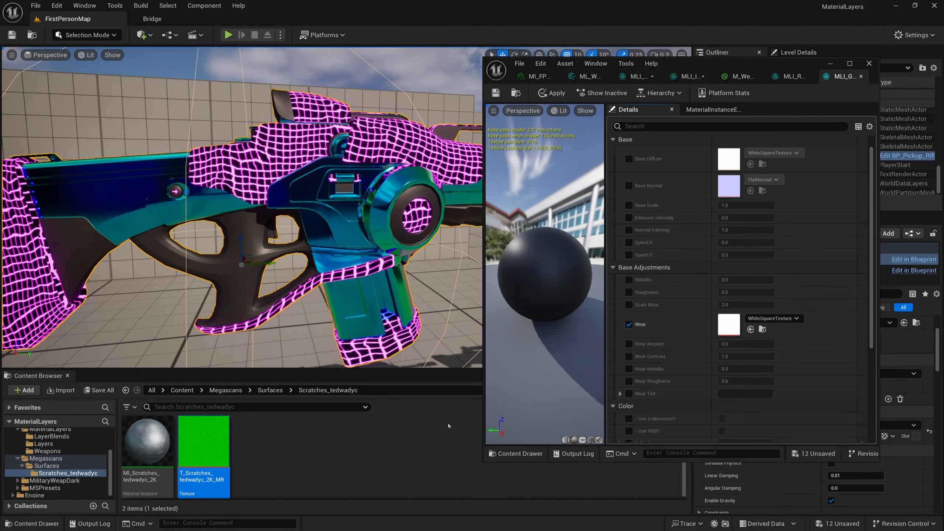
Step: Assign T_Scratches_tedwadyc_2K_MR as the Wear texture of MLI_Gunmetal with Wear Amount 1.0, and inspect the gun's grip up close
drag(204, 442, 726, 322)
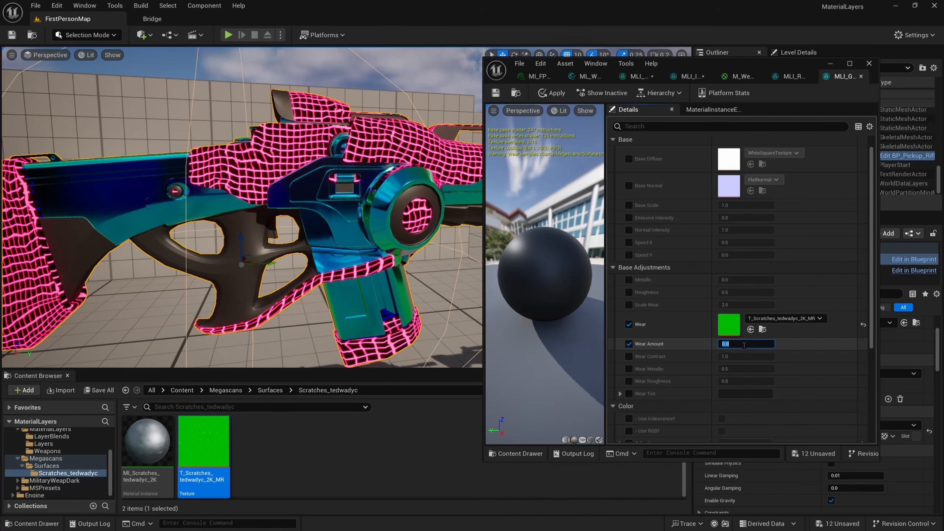
key(Return)
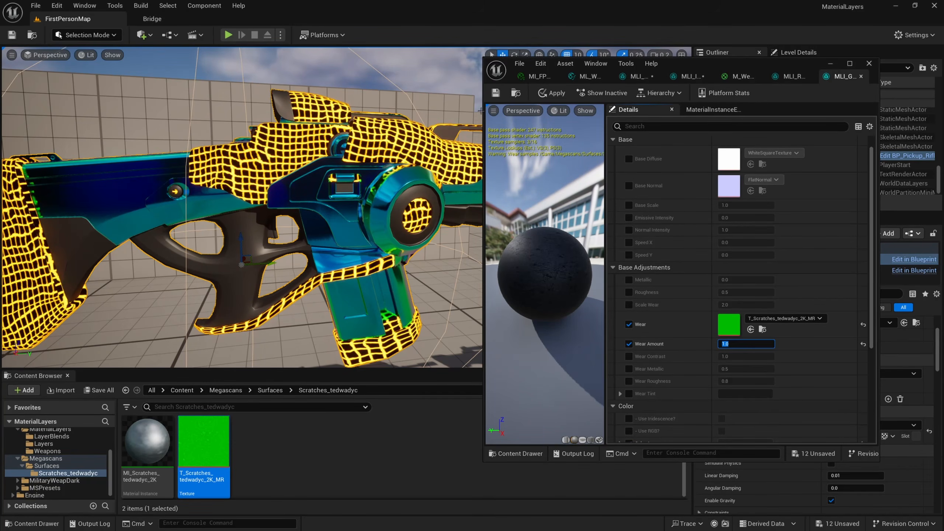
key(w)
right_drag(412, 278, 401, 280)
key(a)
right_drag(328, 257, 340, 257)
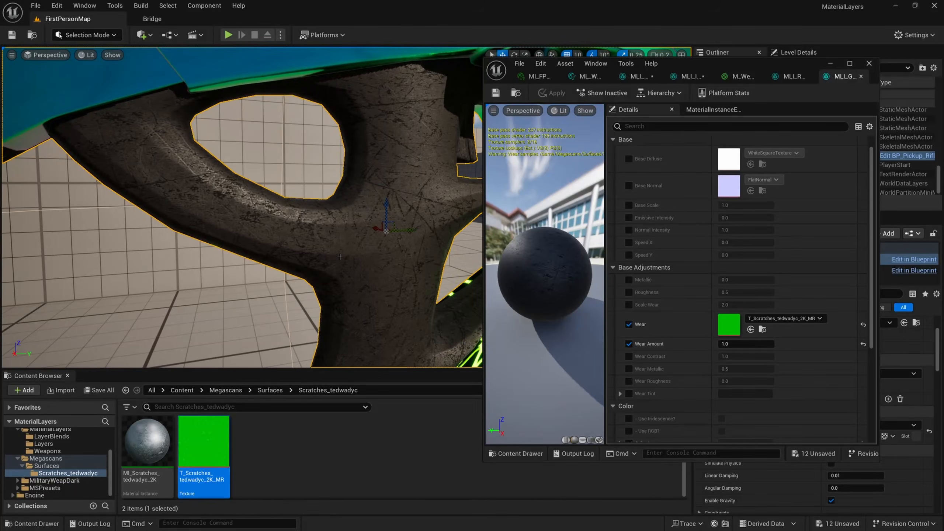
right_drag(392, 205, 405, 209)
key(s)
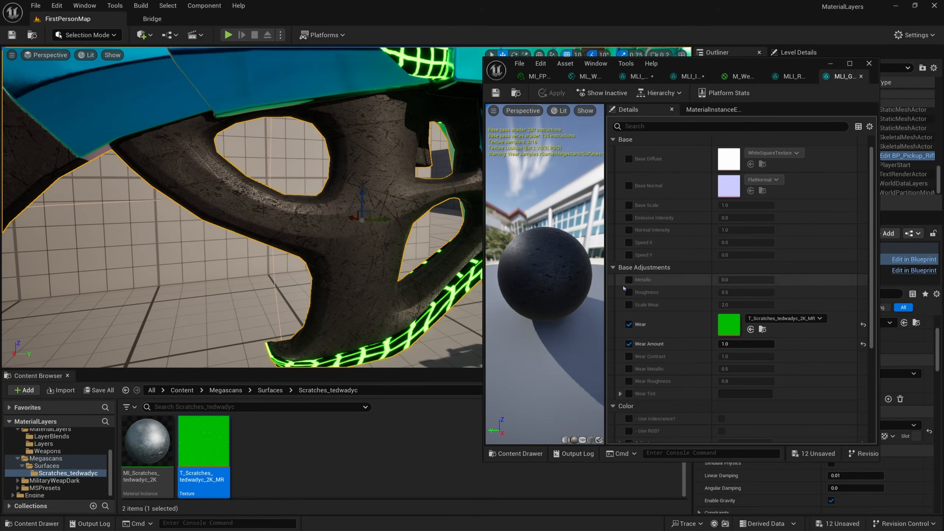
Step: Soften the gunmetal scratches with Wear Contrast 0.25 and Wear Amount 0.75, and save MLI_Gunmetal
click(629, 356)
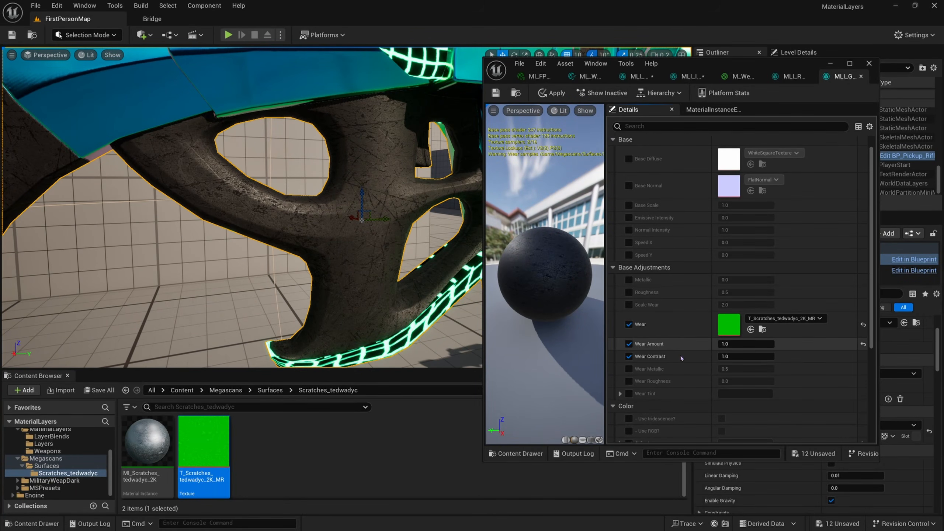
click(737, 356)
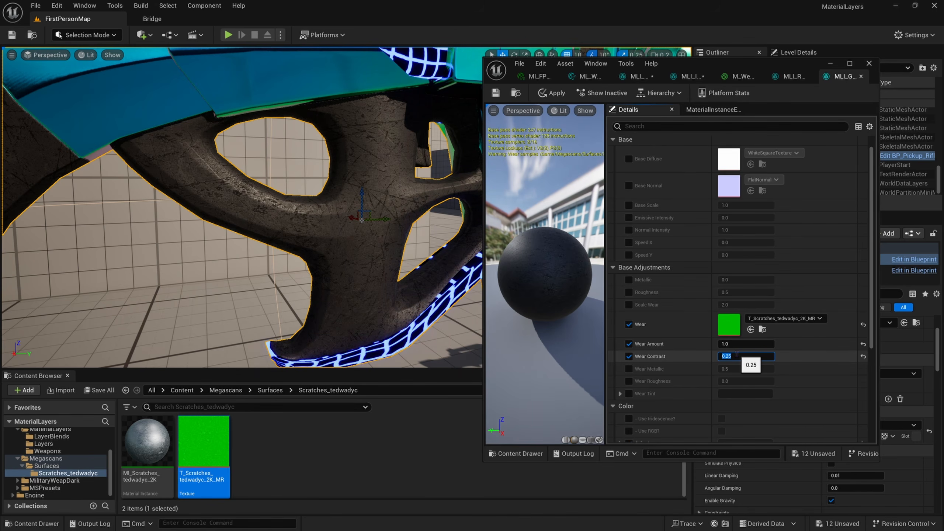
click(731, 343)
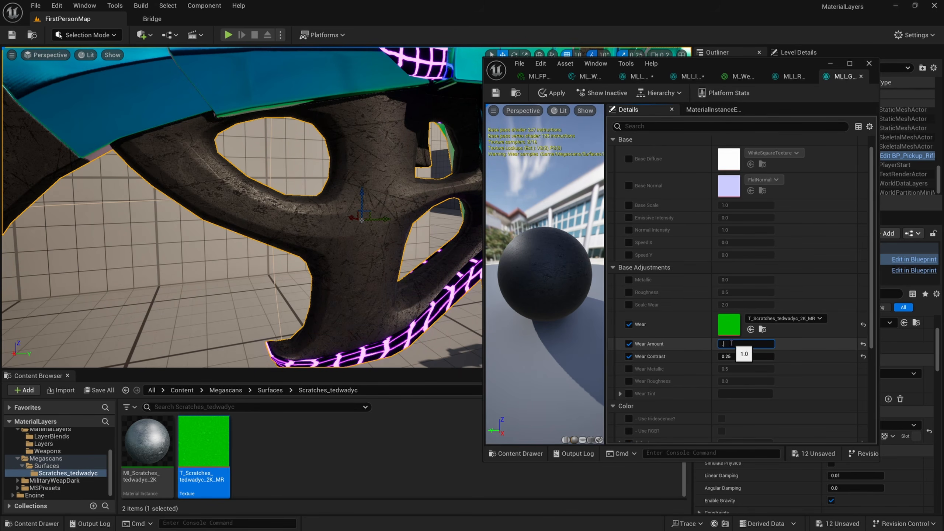
text(0.75)
key(Return)
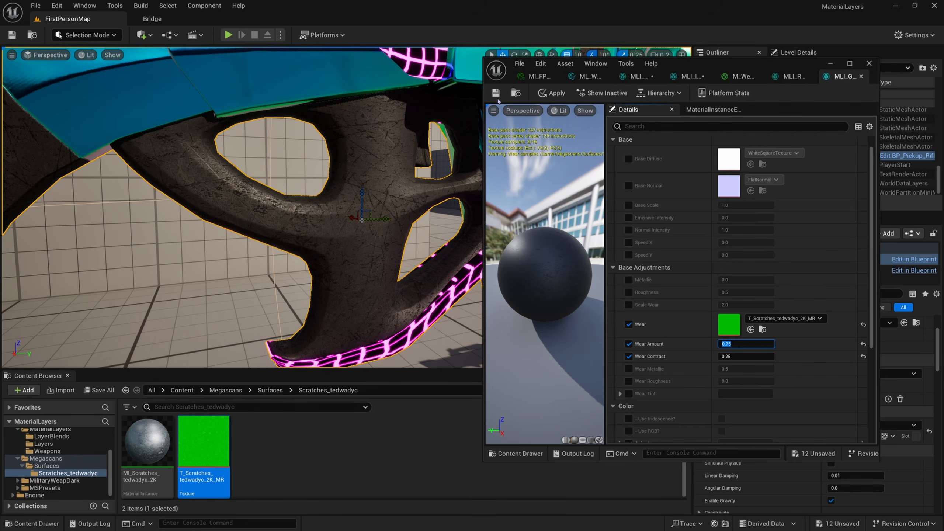
right_drag(481, 160, 390, 161)
click(444, 426)
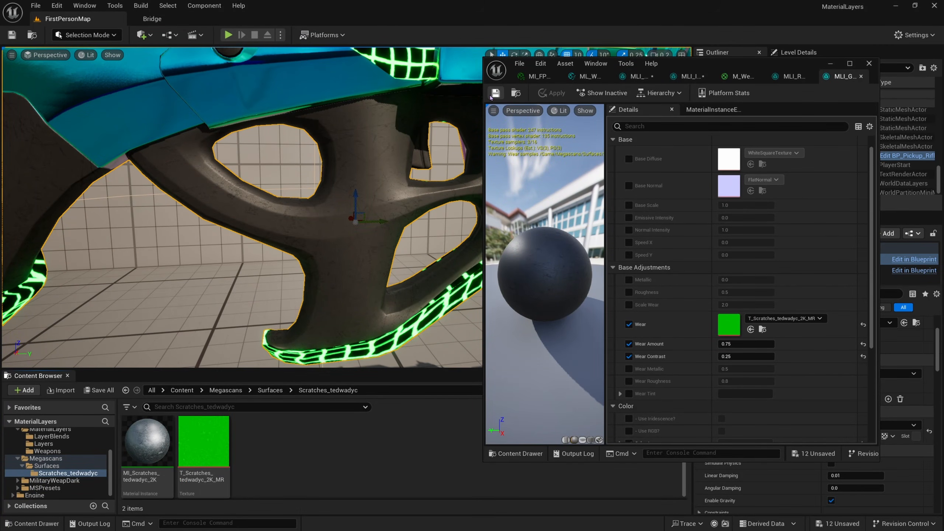
Step: Locate MLI_Gunmetal in the content browser and duplicate it as MLI_Paint
click(516, 93)
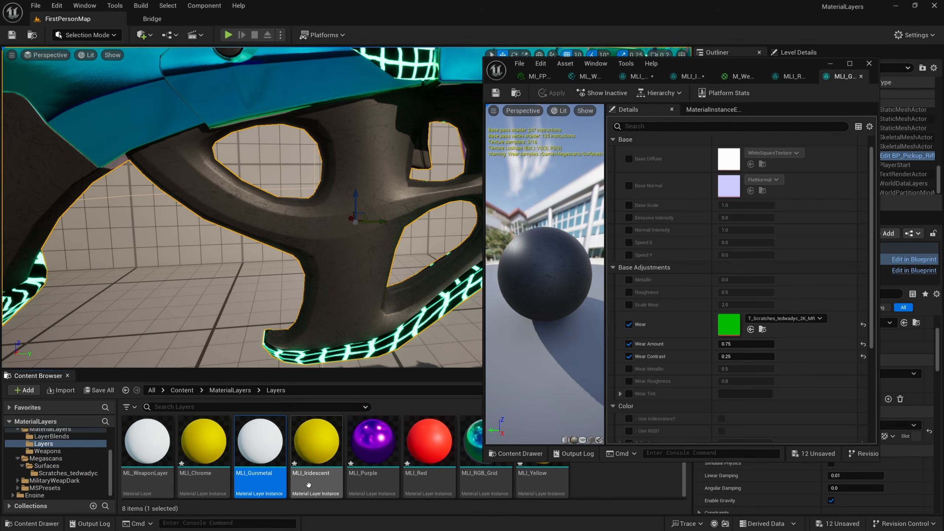
right_click(268, 459)
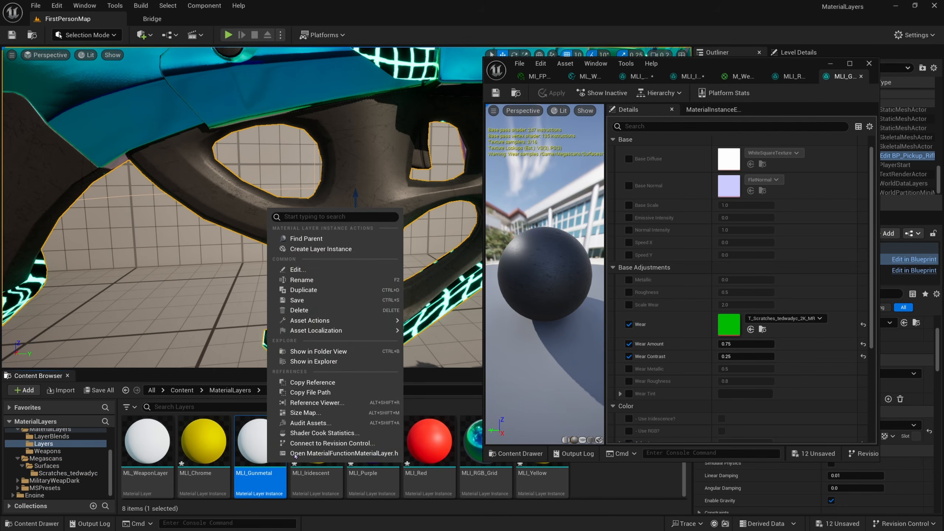
click(328, 292)
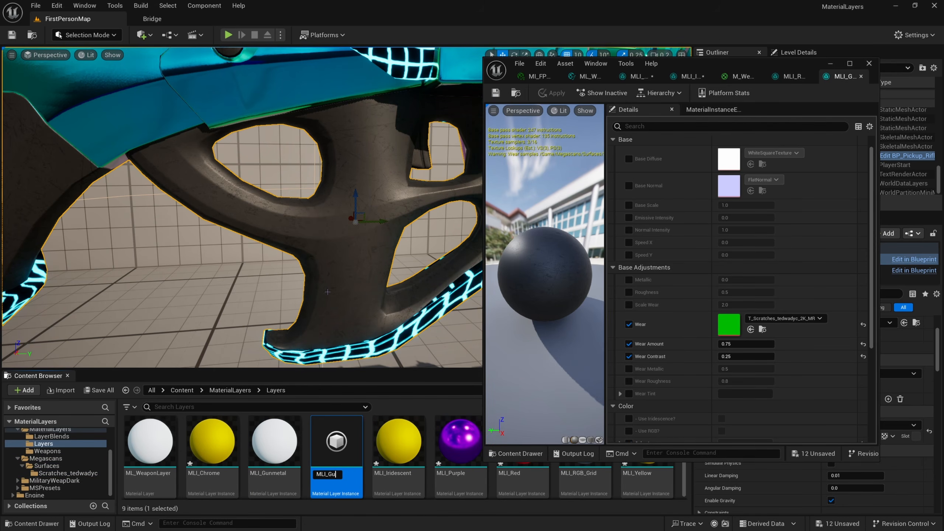
key(Return)
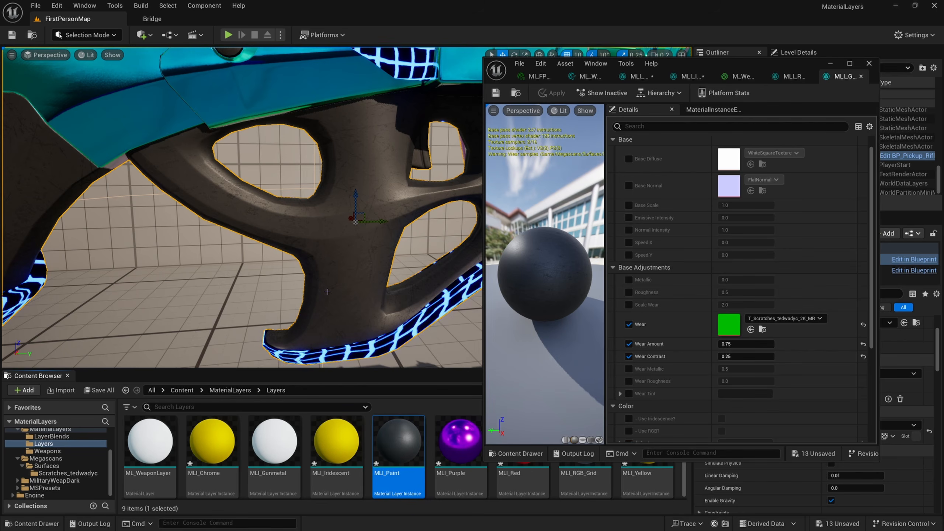
Step: Assign MLI_Paint as the Background layer asset of MI_FPGun and save the material instance
click(537, 77)
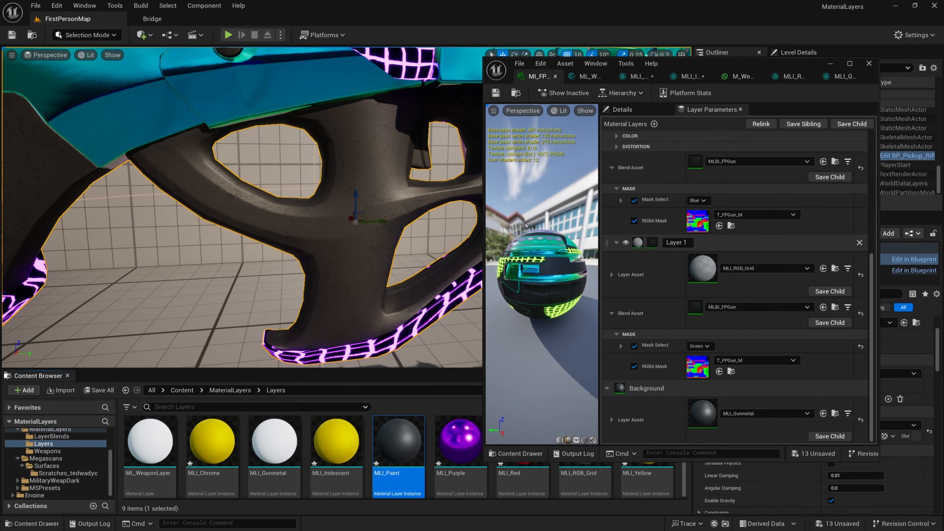
drag(398, 442, 740, 414)
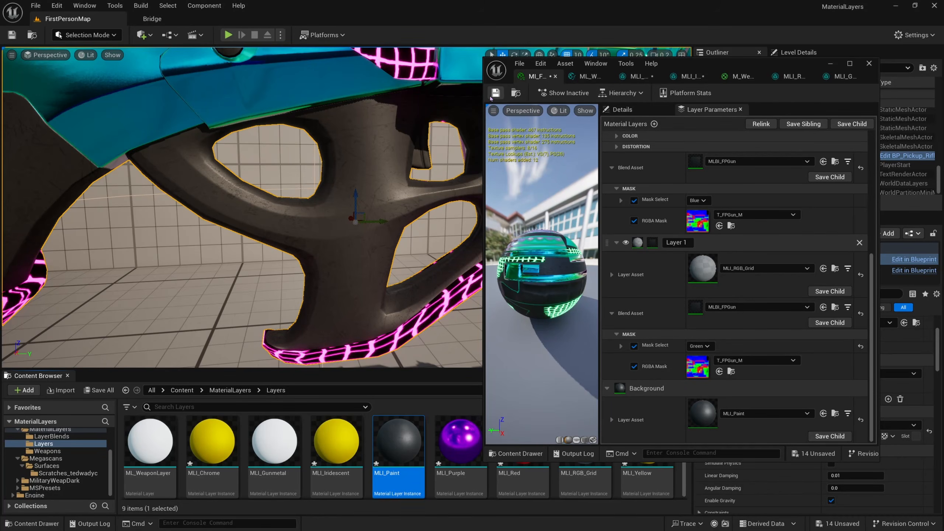
click(492, 96)
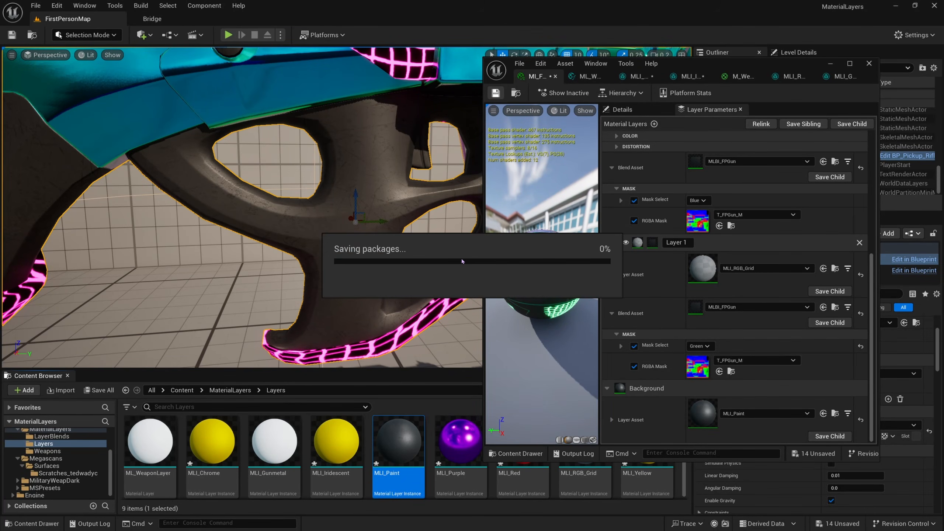
Step: Open MLI_Paint and enable the Wear Tint override in its base adjustments
double_click(703, 410)
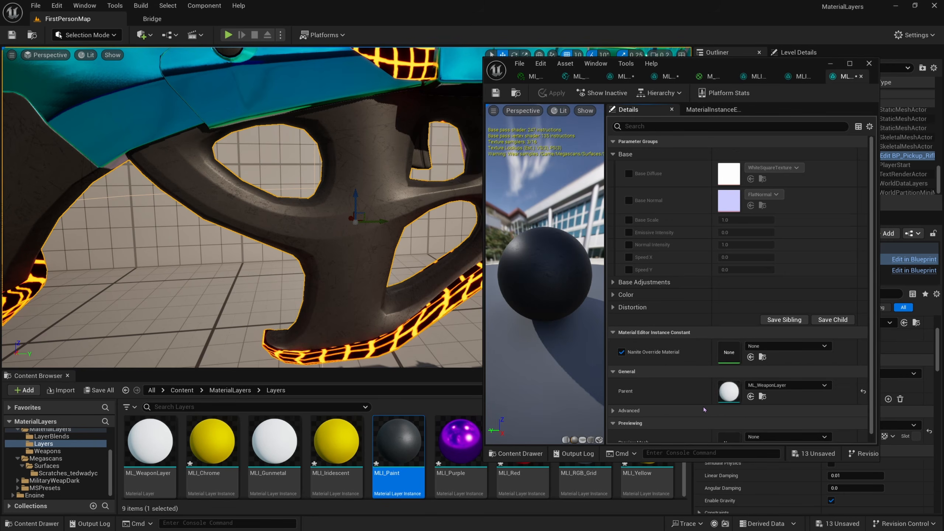
scroll(616, 306, up, 1)
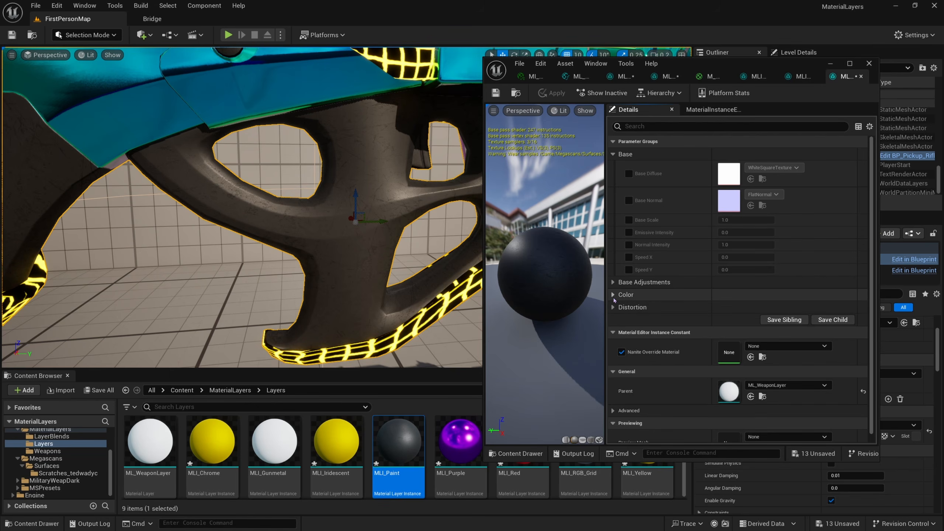
click(614, 283)
scroll(619, 414, down, 1)
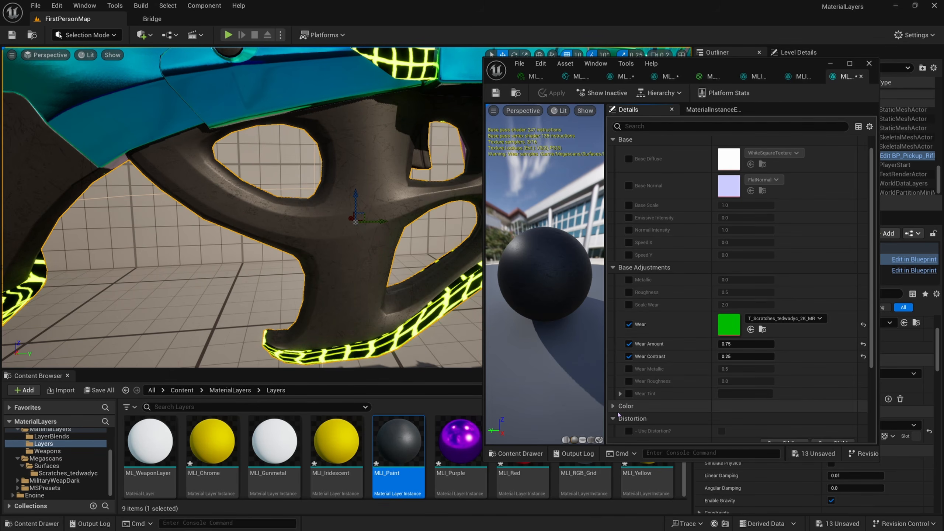
scroll(616, 408, down, 2)
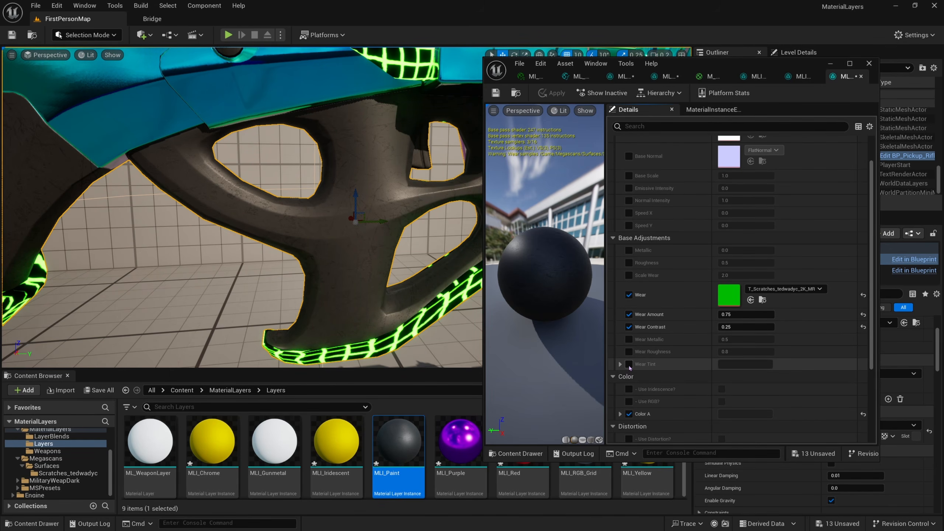
scroll(655, 355, up, 1)
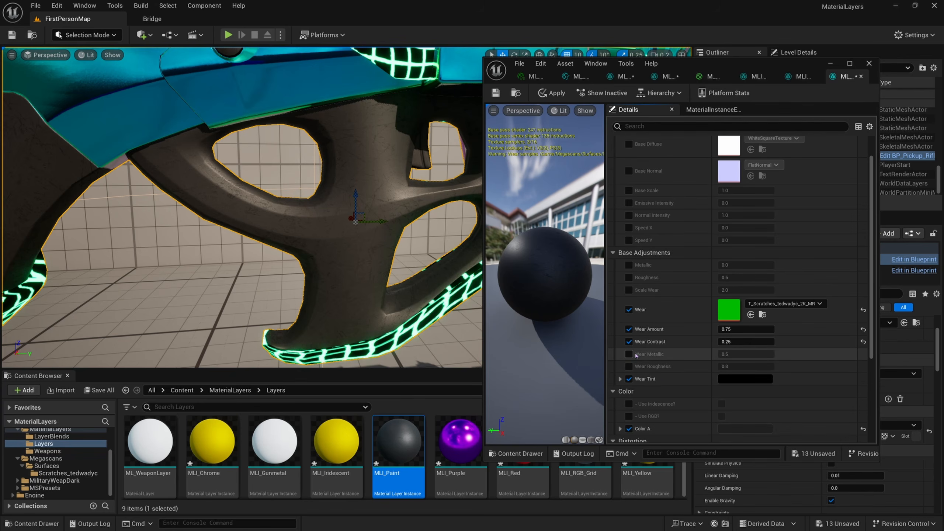
Step: Set Color A of MLI_Paint to a crimson red
scroll(631, 356, down, 2)
click(744, 349)
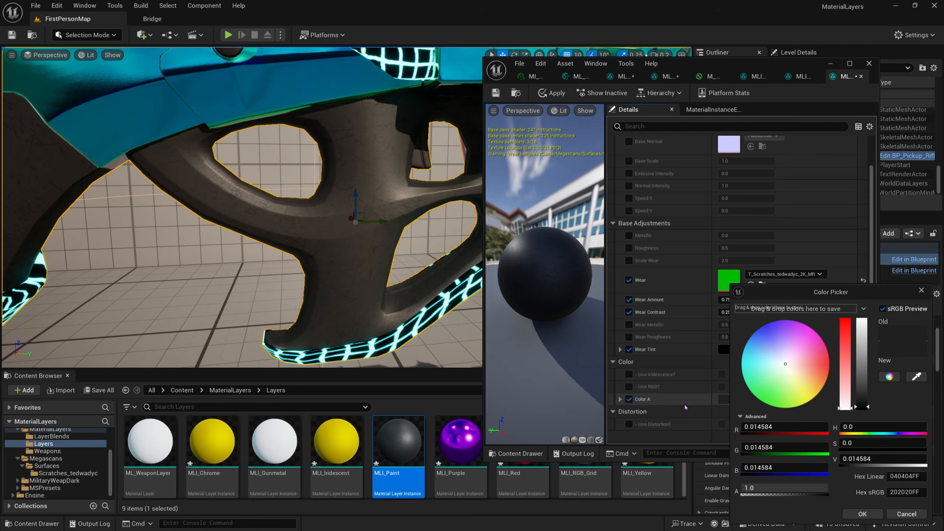
mouse_move(793, 368)
mouse_down()
mouse_move(807, 344)
mouse_move(793, 392)
mouse_move(812, 415)
mouse_move(829, 358)
mouse_move(861, 363)
mouse_up()
click(862, 514)
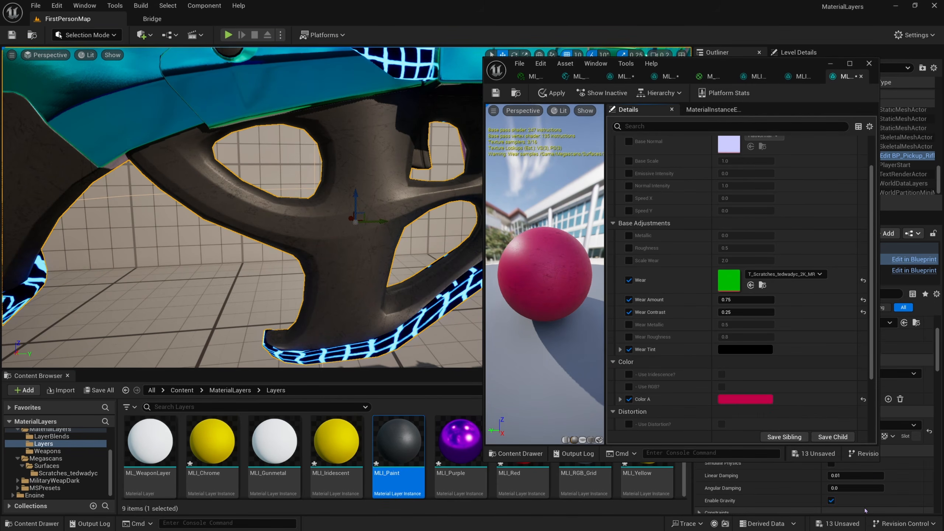
Step: Enable the Metallic and Roughness overrides of MLI_Paint and set Roughness to 0.3
scroll(643, 281, up, 1)
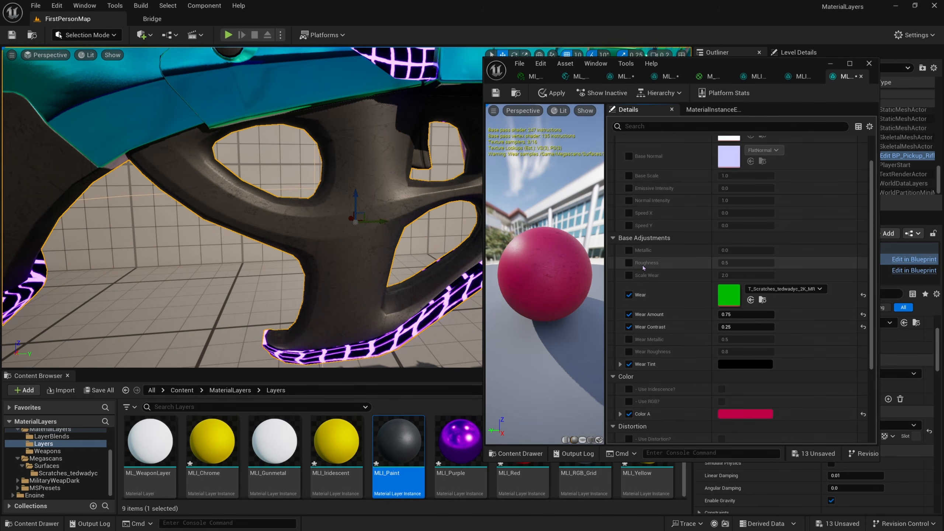
click(629, 262)
click(628, 251)
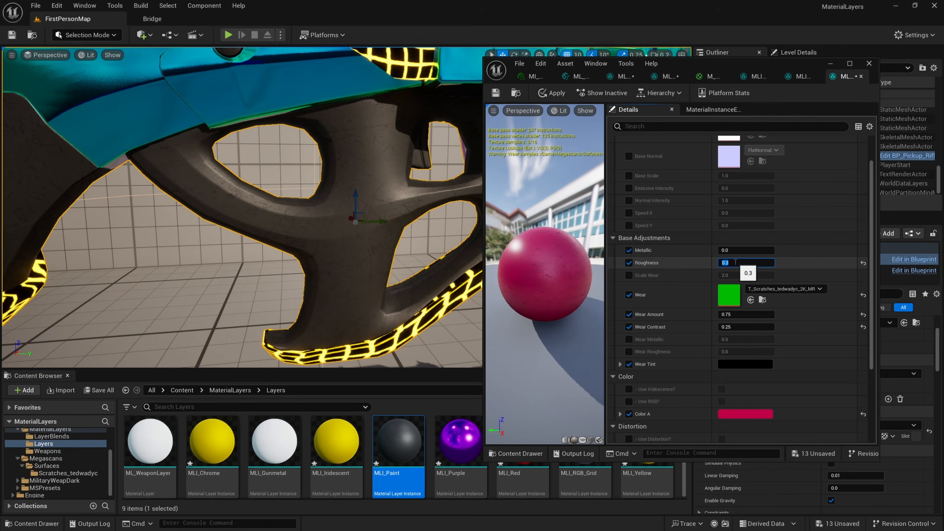
key(Return)
Step: Set the Wear Tint of MLI_Paint to a mid grey with a value of 0.310417
scroll(642, 349, down, 1)
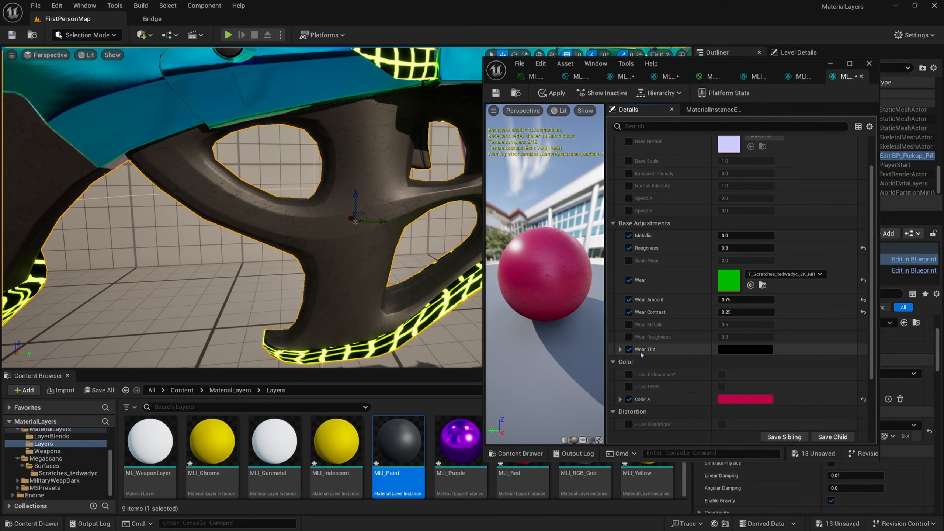
click(724, 351)
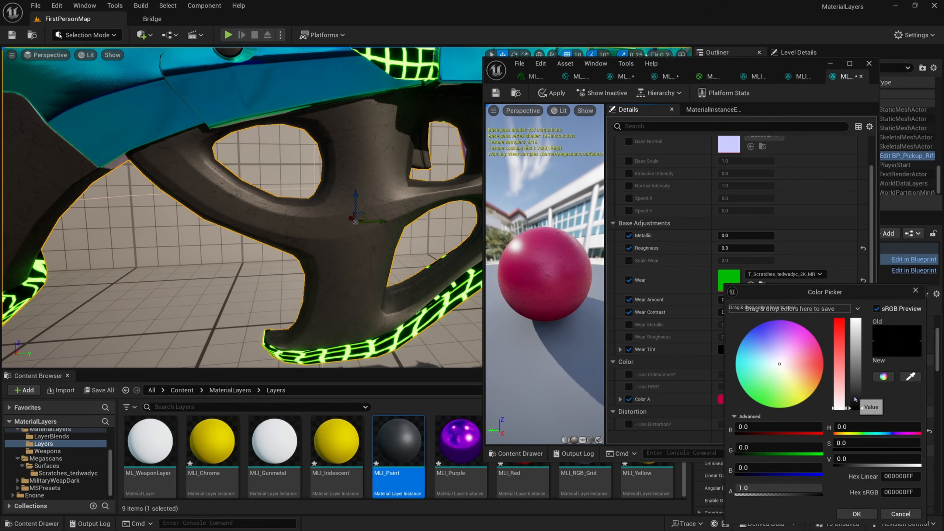
drag(854, 399, 855, 380)
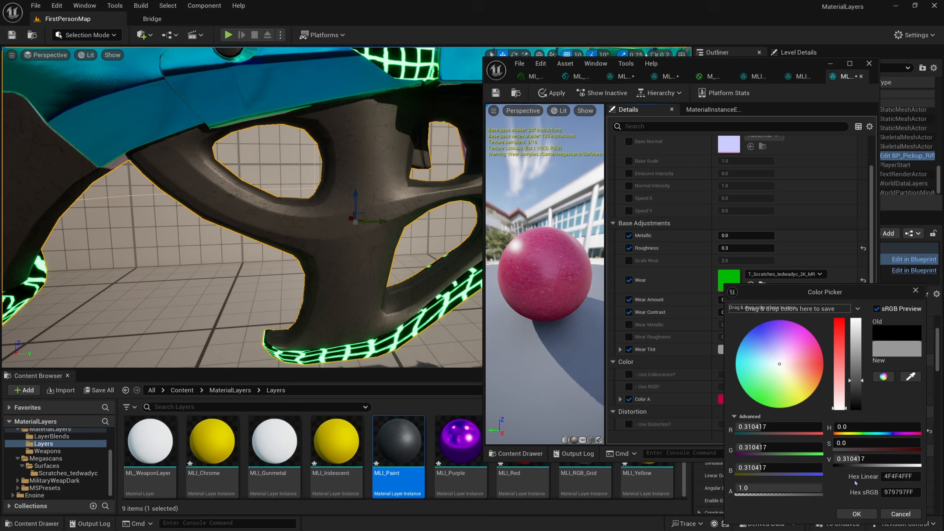
click(854, 514)
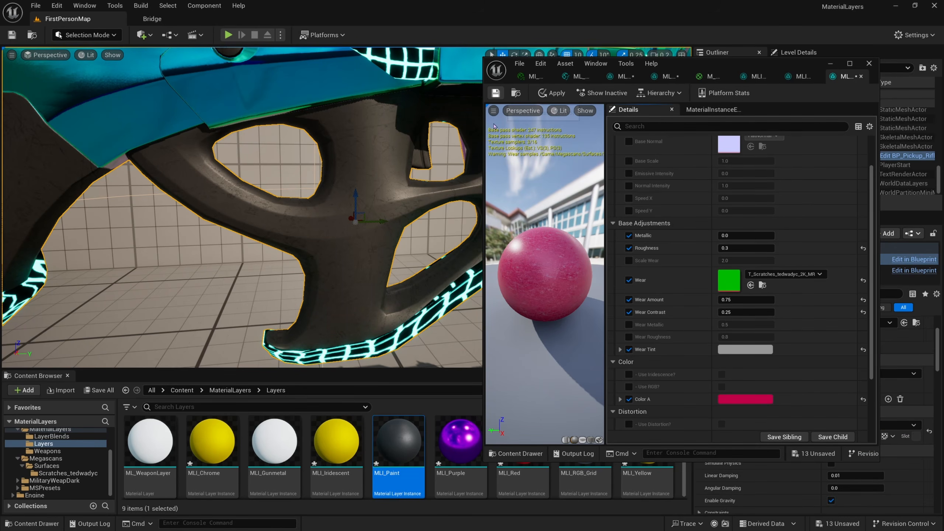
Step: Enable the Wear Metallic and Wear Roughness overrides of MLI_Paint, set Wear Contrast to 1.0 and apply the changes
right_drag(468, 233, 479, 229)
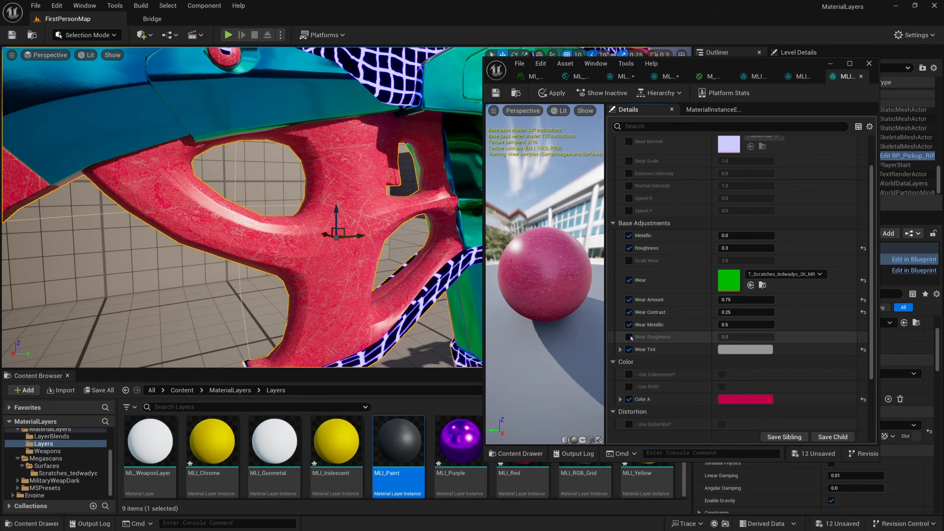
click(629, 336)
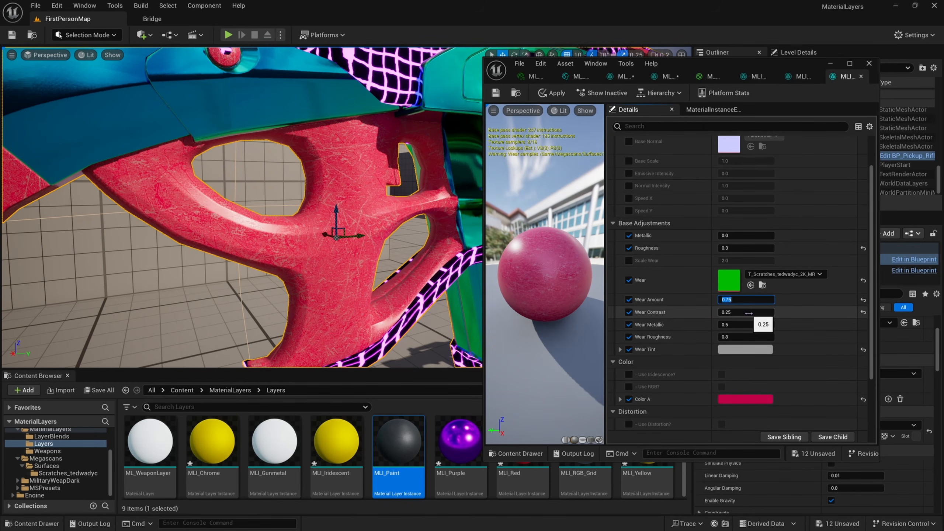
text(1)
key(Return)
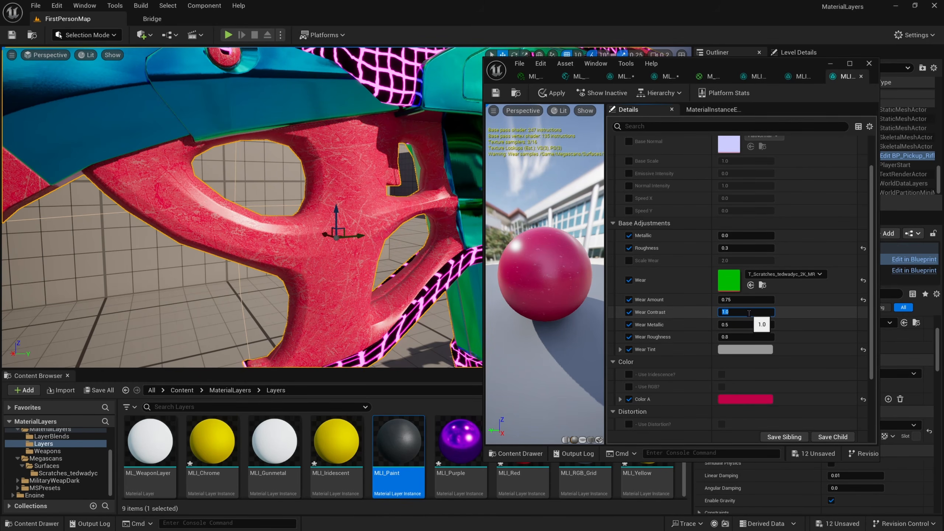
click(551, 93)
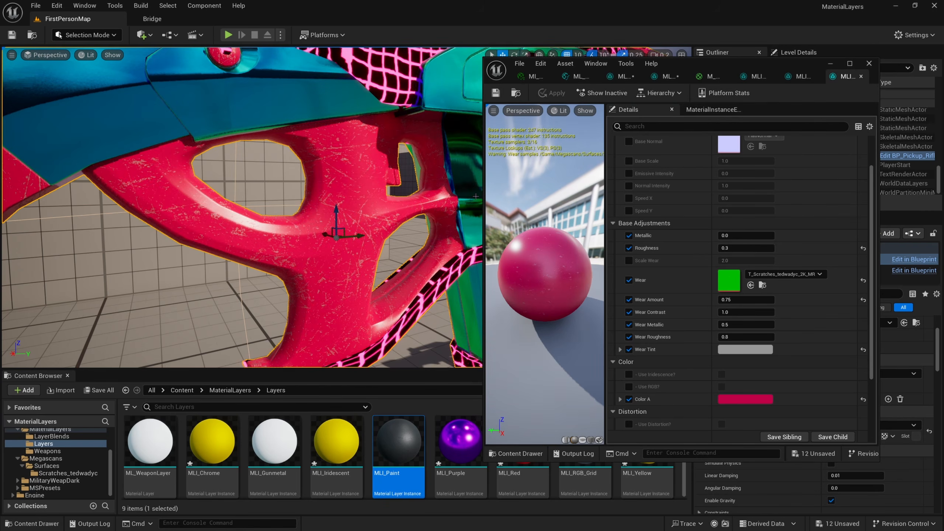
Step: Try a Wear Amount of 0.5 for MLI_Paint, raise it to 0.65 and inspect the scratches on the rifle's grip
click(742, 299)
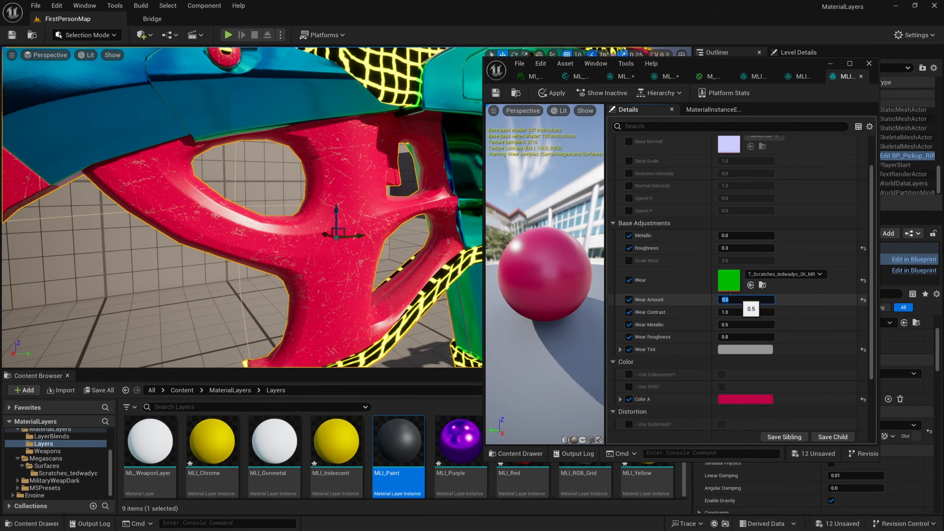
click(552, 93)
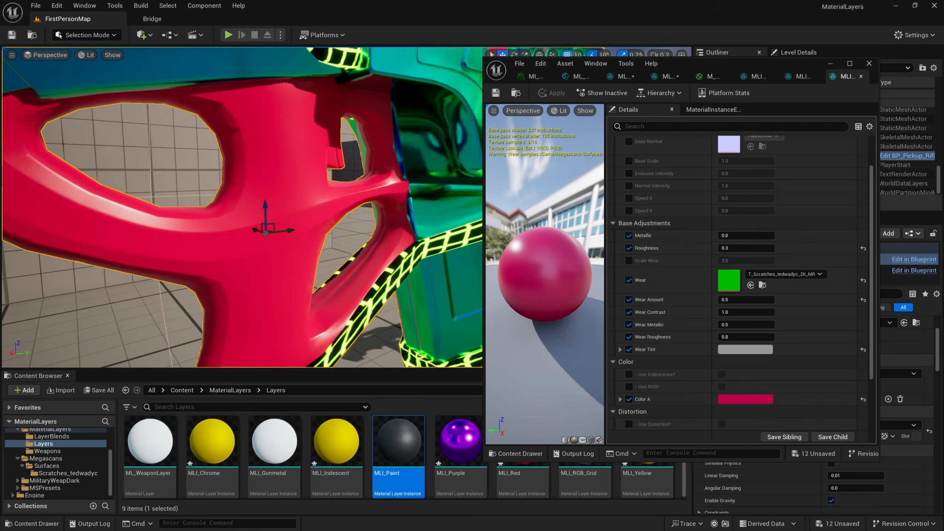
click(747, 300)
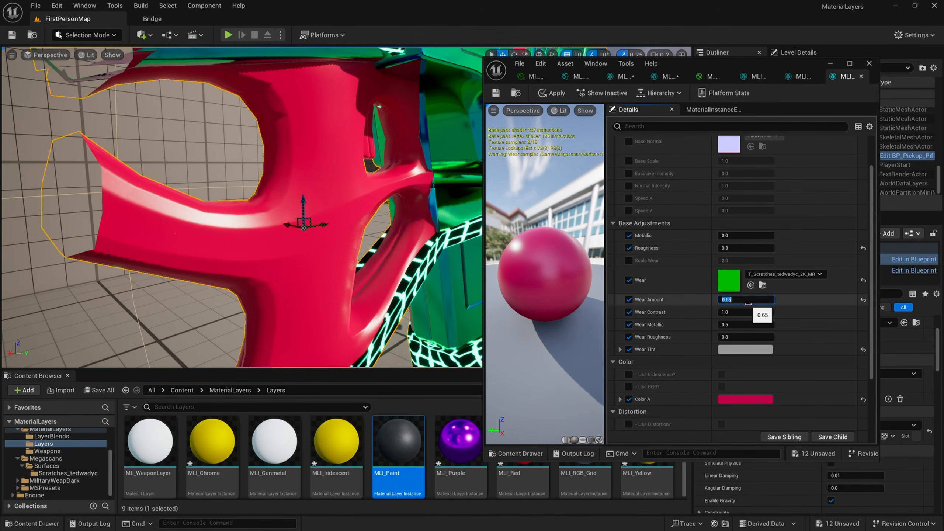
click(489, 95)
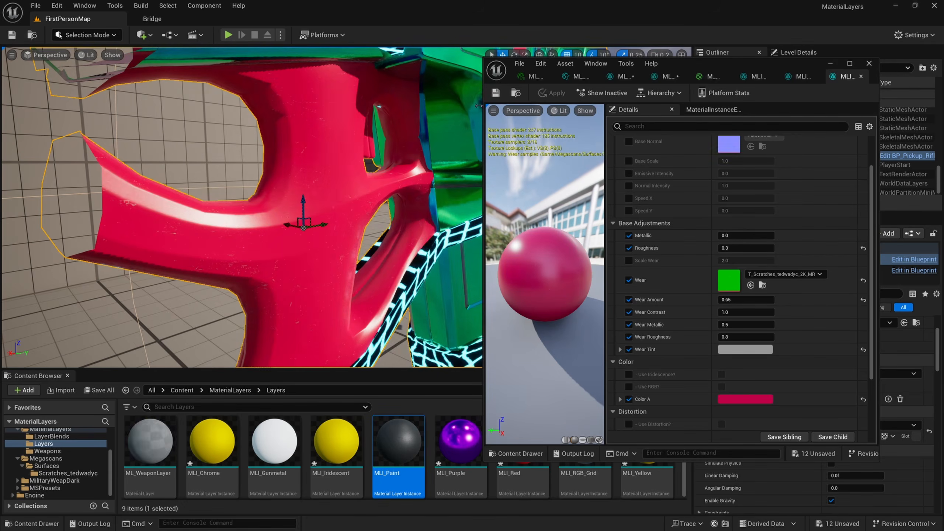
right_drag(313, 179, 238, 201)
right_drag(293, 219, 238, 157)
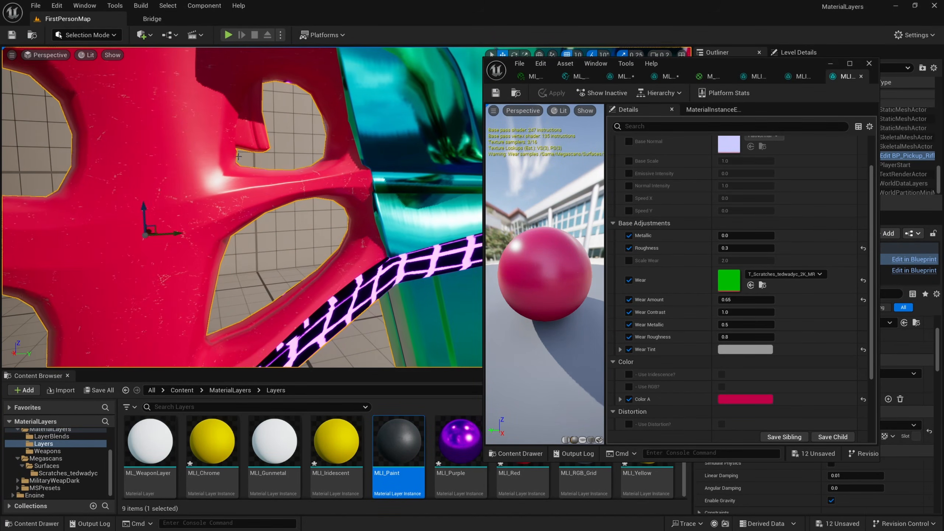
right_drag(397, 193, 368, 182)
key(d)
key(a)
Step: Enable the Base Diffuse override of MLI_Paint and reset Color A to its default
scroll(631, 177, up, 3)
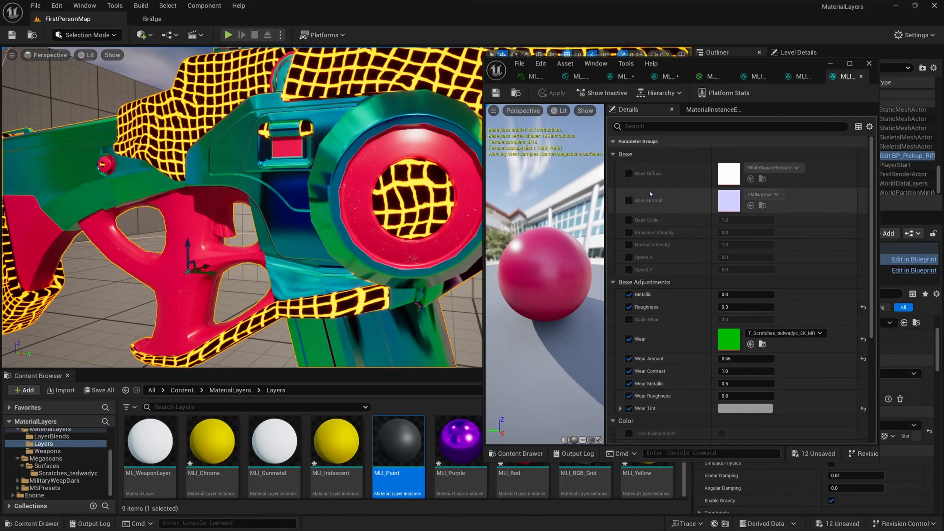
scroll(646, 329, down, 4)
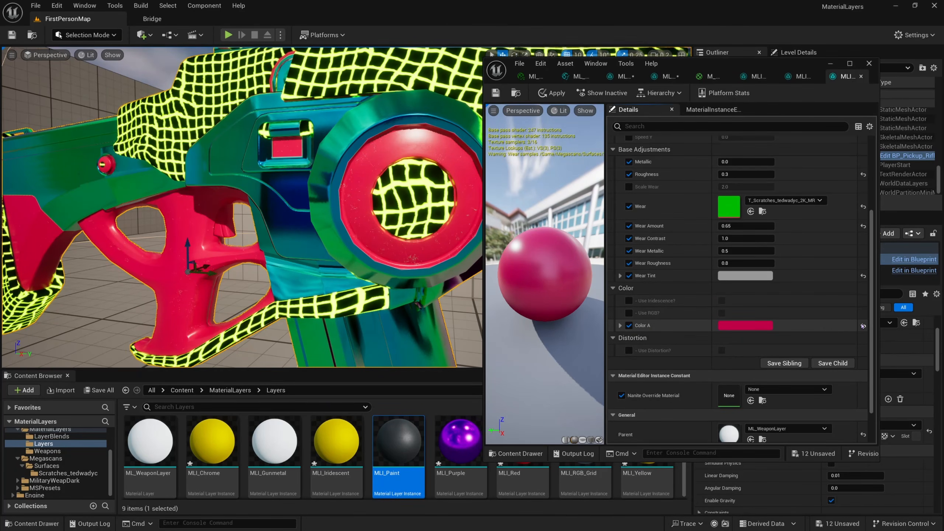
click(721, 326)
scroll(690, 333, up, 4)
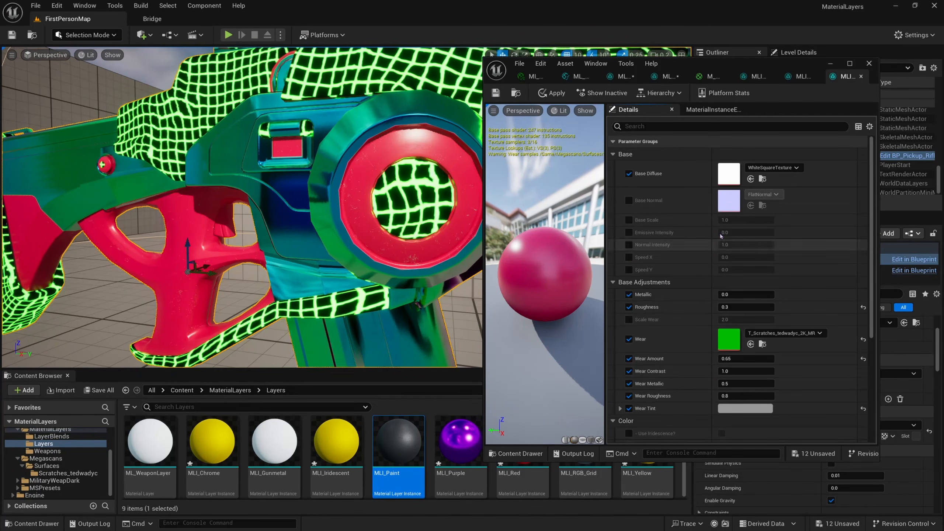
Step: Search the textures for "diff" and assign T_Base_Tile_Diffuse as the Base Diffuse of MLI_Paint
click(758, 167)
scroll(818, 428, down, 10)
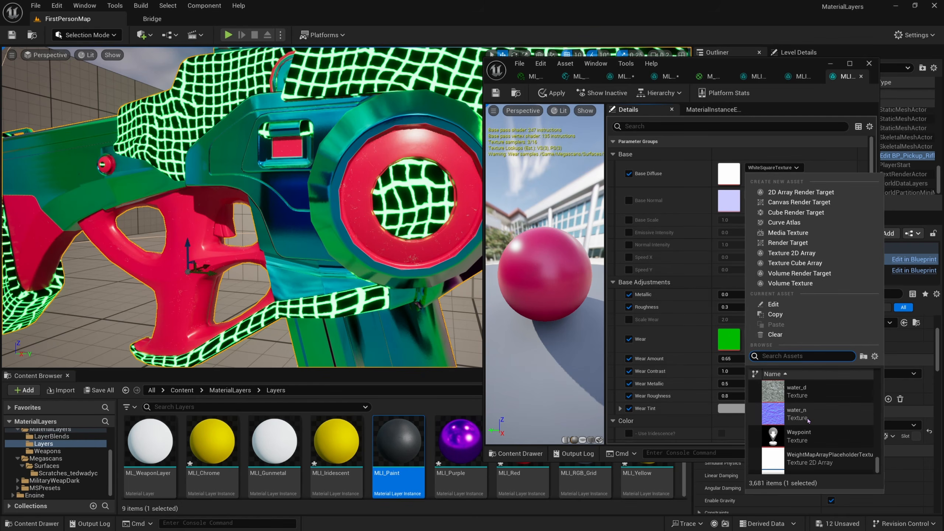
scroll(823, 420, down, 5)
drag(878, 463, 879, 435)
scroll(805, 420, up, 8)
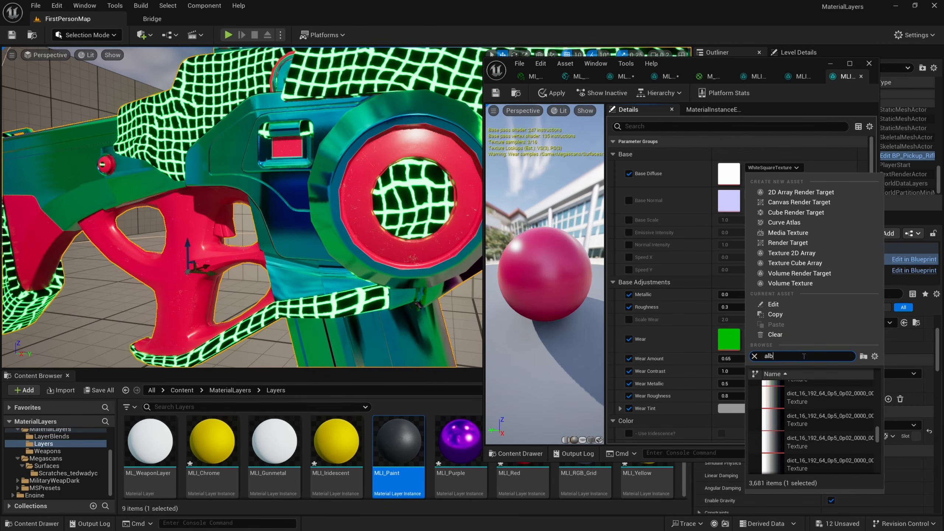
key(BackSpace)
key(BackSpace)
key(BackSpace)
key(BackSpace)
key(BackSpace)
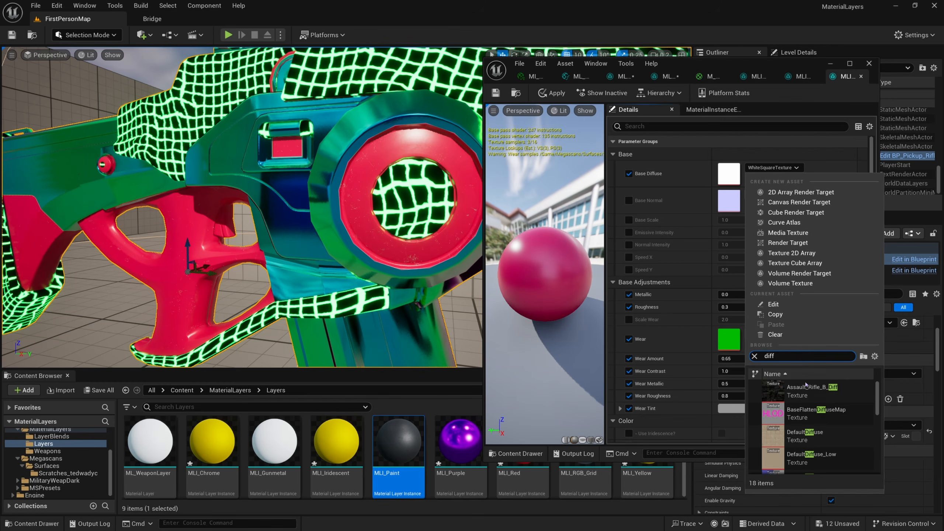
scroll(806, 387, down, 5)
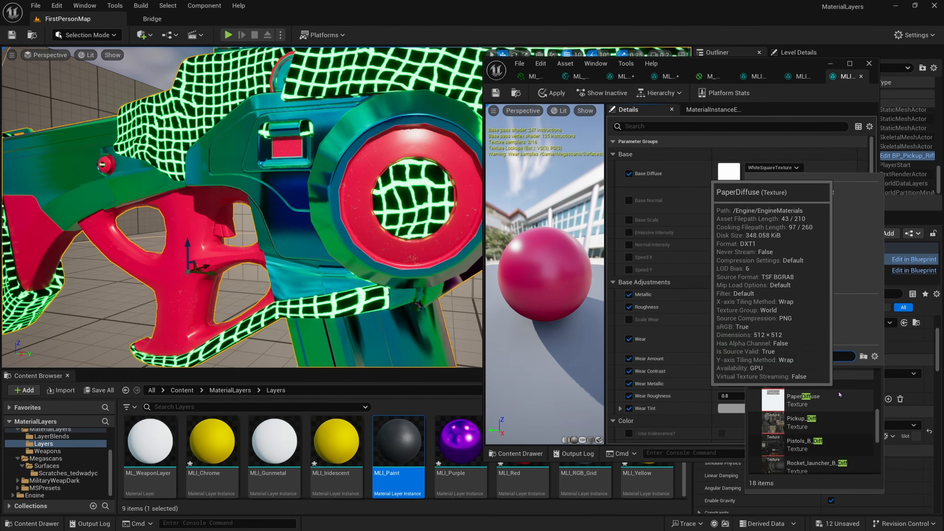
scroll(839, 398, down, 3)
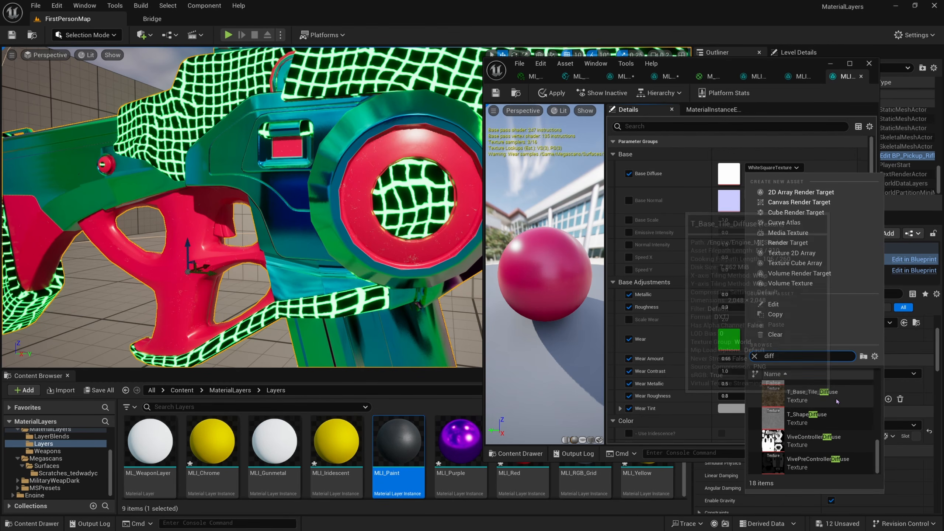
click(837, 399)
Step: Open the T_Base_Tile_Diffuse texture, examine the whole image and return to the MLI_Paint settings
double_click(729, 175)
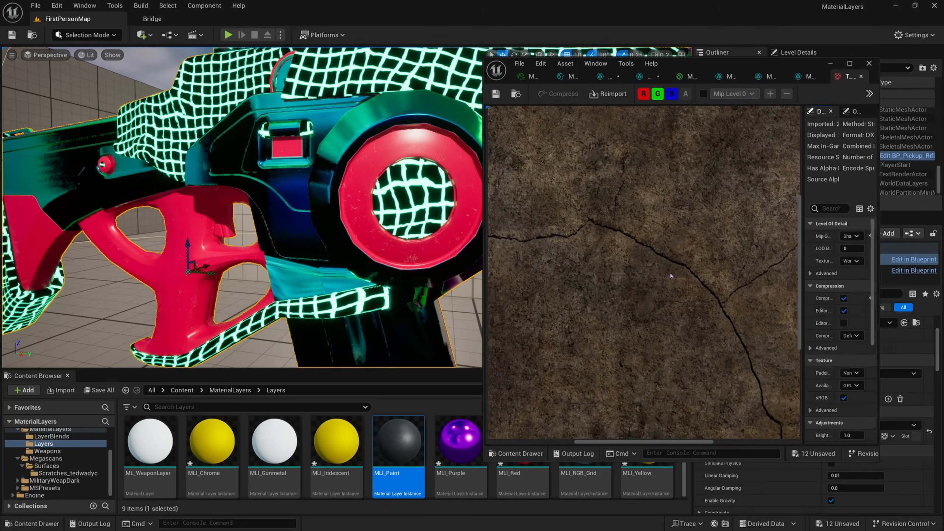
scroll(670, 273, down, 5)
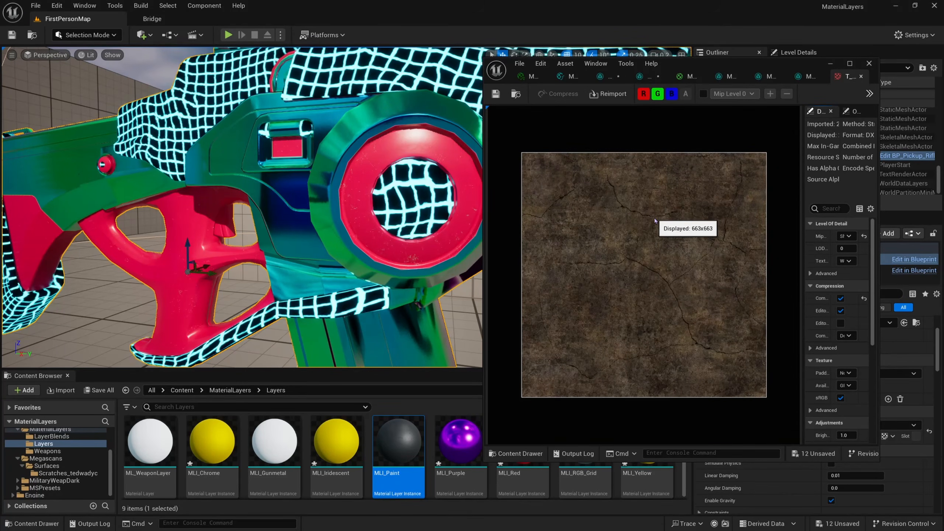
scroll(655, 220, up, 1)
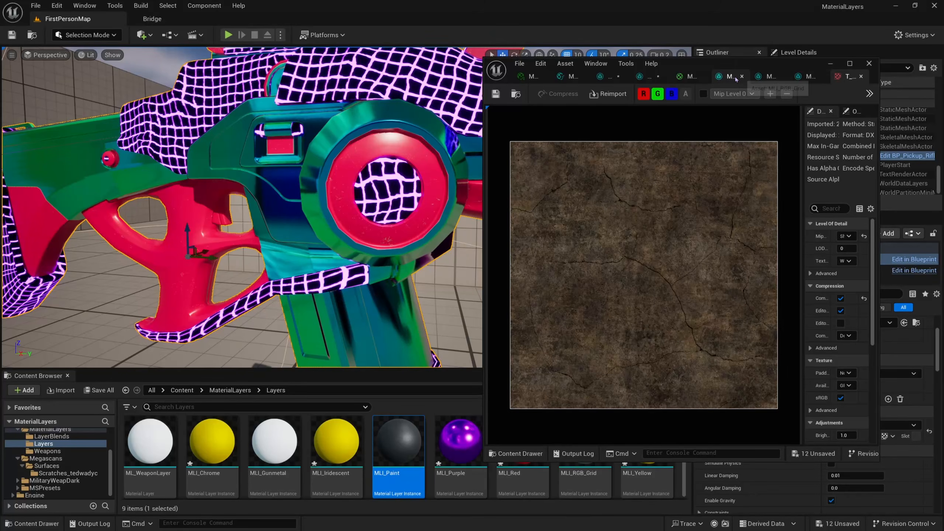
click(801, 79)
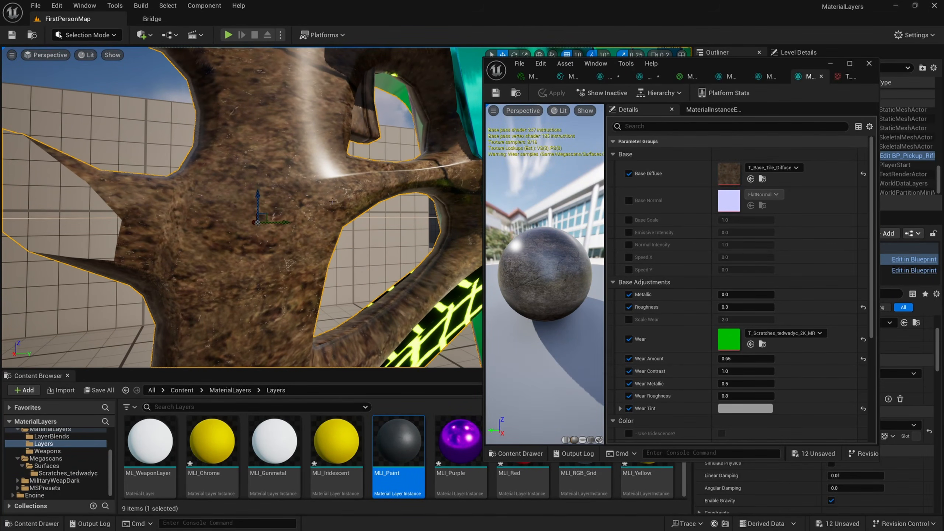
Step: Examine how the textured paint layer covers the pickup rifle, from the grip up close to the whole weapon
click(391, 121)
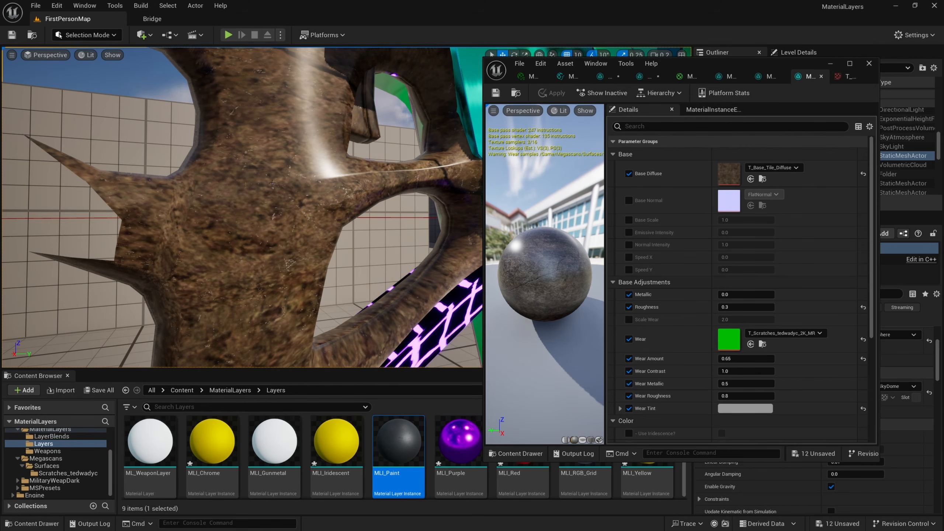
scroll(273, 183, down, 5)
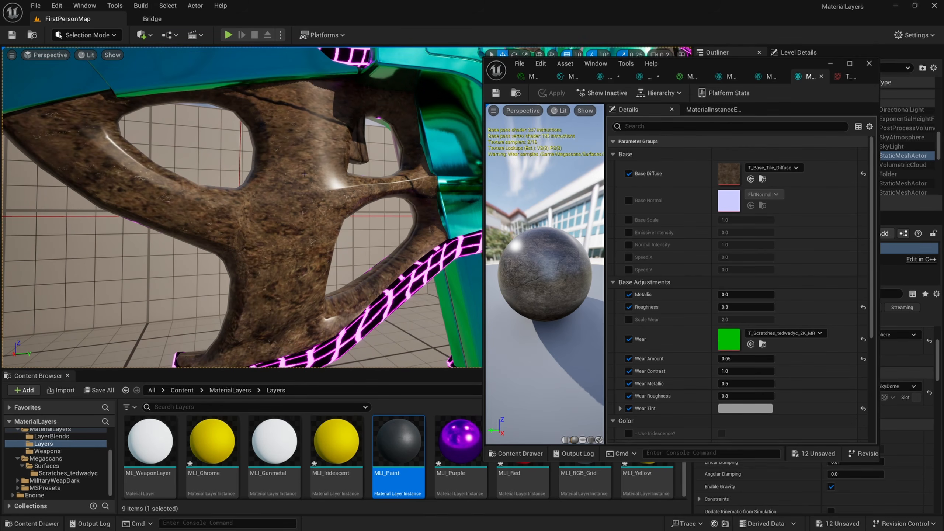
right_drag(304, 174, 353, 158)
scroll(353, 174, down, 3)
click(353, 174)
click(426, 68)
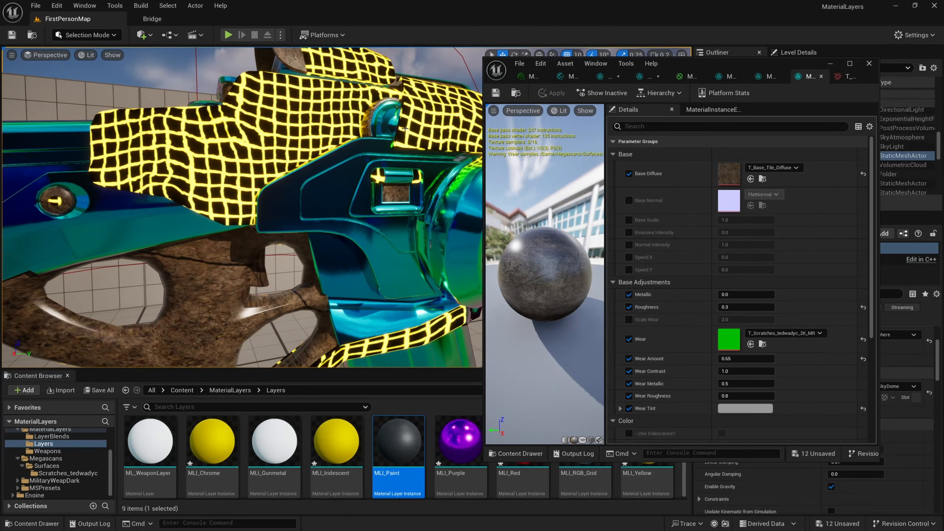
right_drag(406, 128, 432, 154)
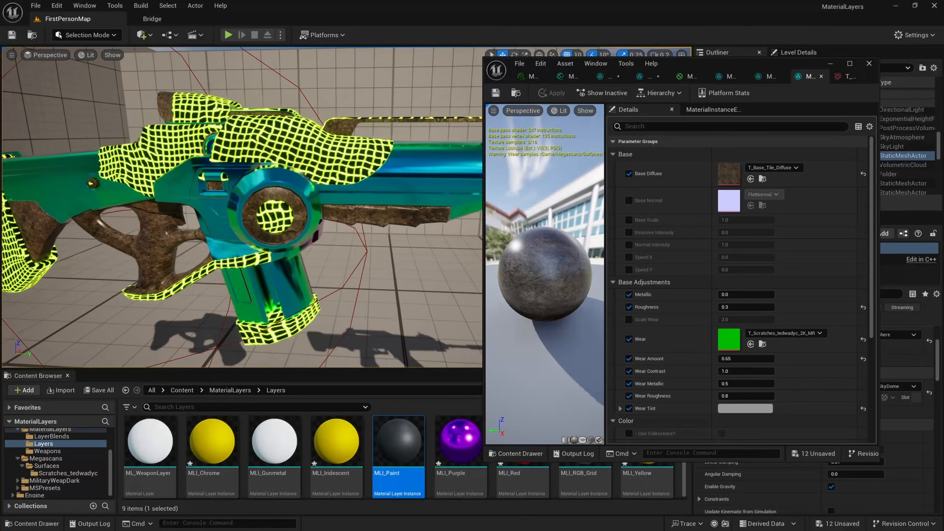
key(d)
click(388, 156)
click(375, 109)
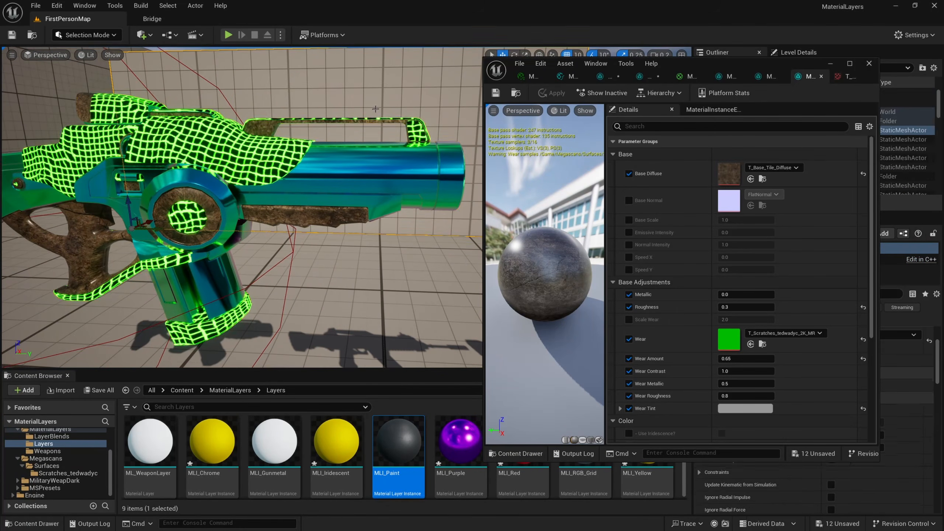
scroll(376, 109, up, 3)
click(295, 191)
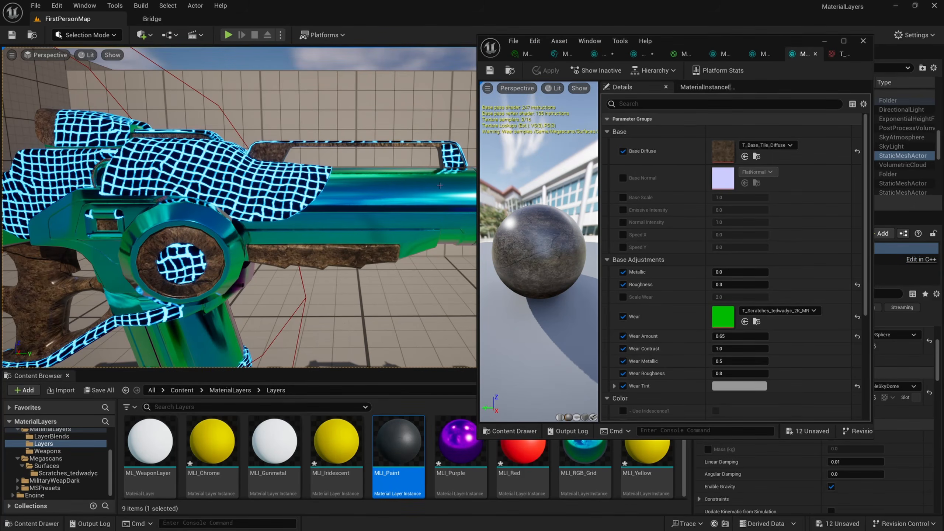
click(440, 186)
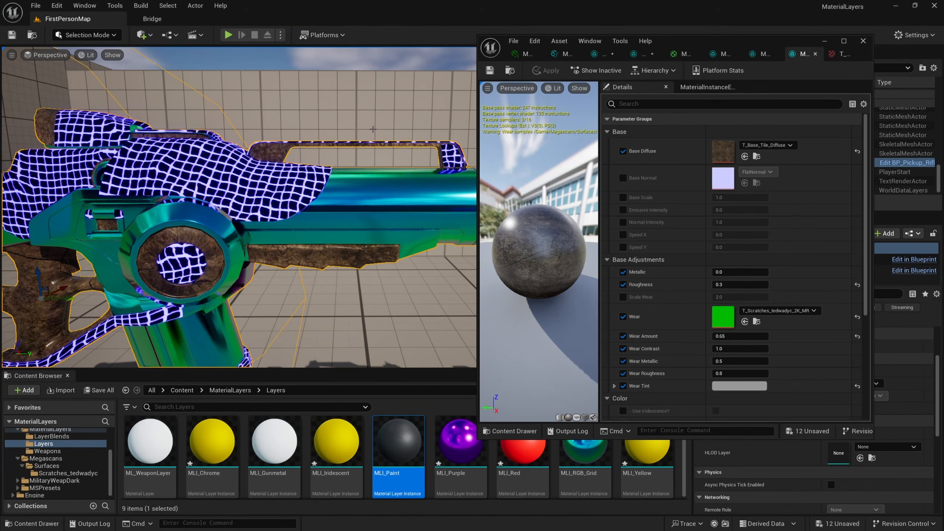
Step: Select the Assault_Rifle_B mesh in the level and open the layer parameters of its MI_Camo_1 material
right_drag(440, 186, 434, 204)
key(d)
key(d)
click(358, 196)
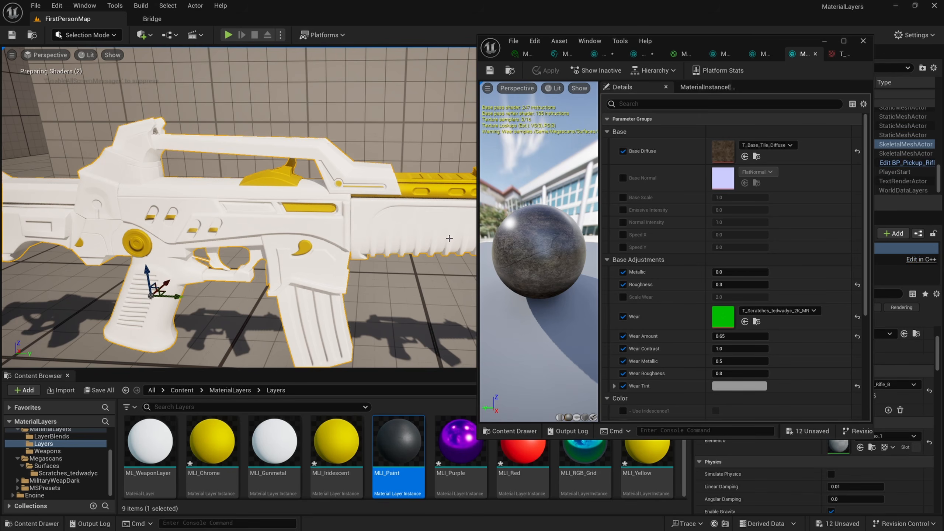
click(824, 41)
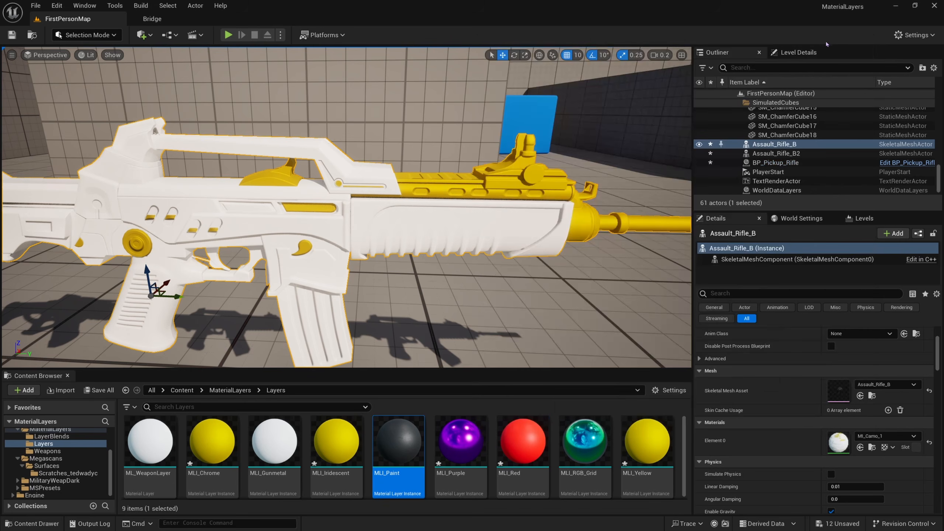
double_click(839, 441)
click(689, 87)
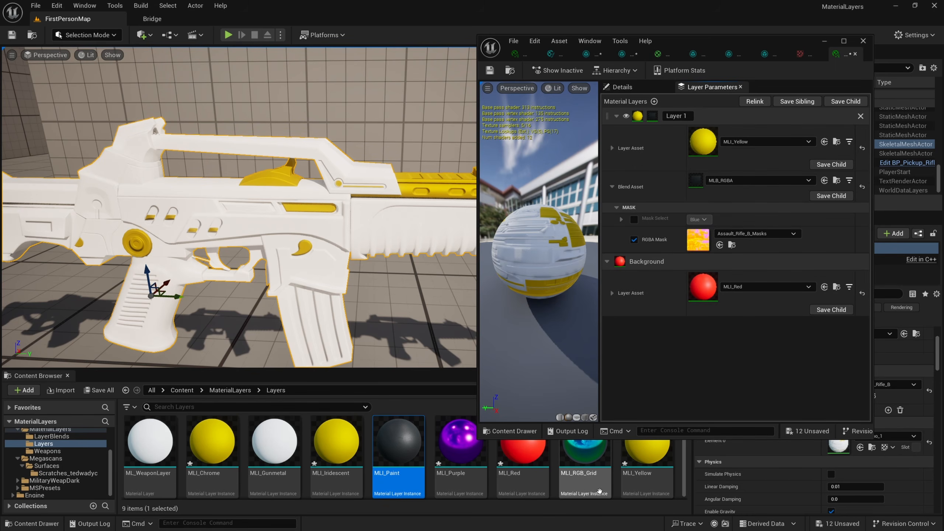
Step: Assign MLI_RGB_Grid to the Background and MLI_Iridescent to Layer 1 of MI_Camo_1, and view both rifles together
click(607, 456)
drag(607, 456, 727, 287)
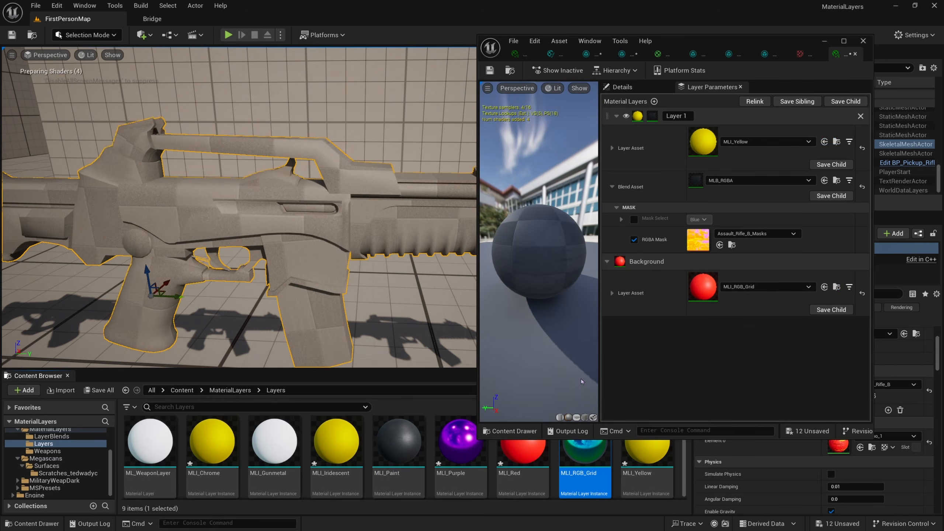
drag(325, 485, 742, 145)
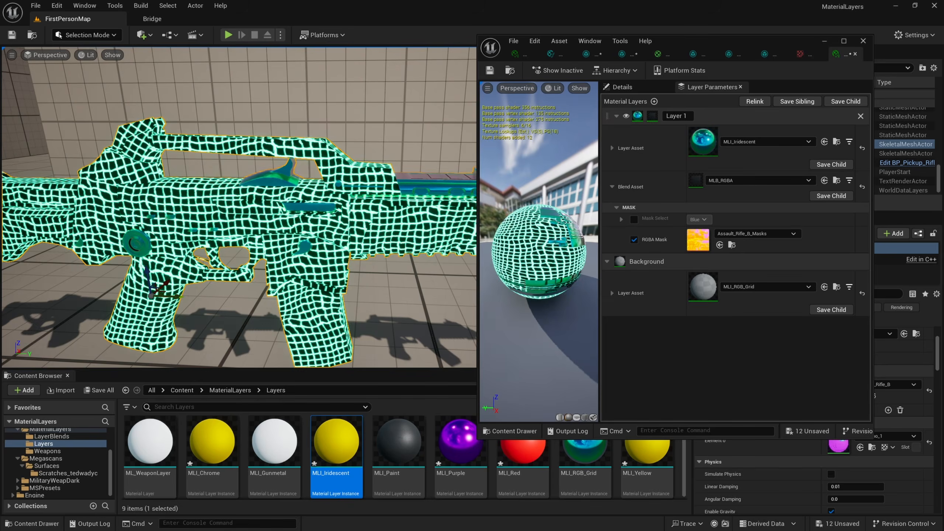
click(379, 158)
right_drag(366, 187, 297, 179)
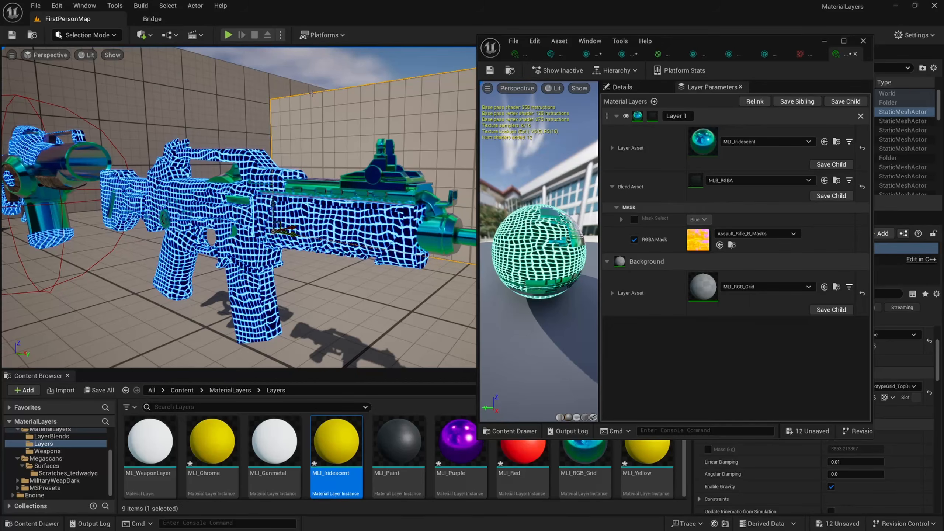
right_drag(105, 134, 76, 134)
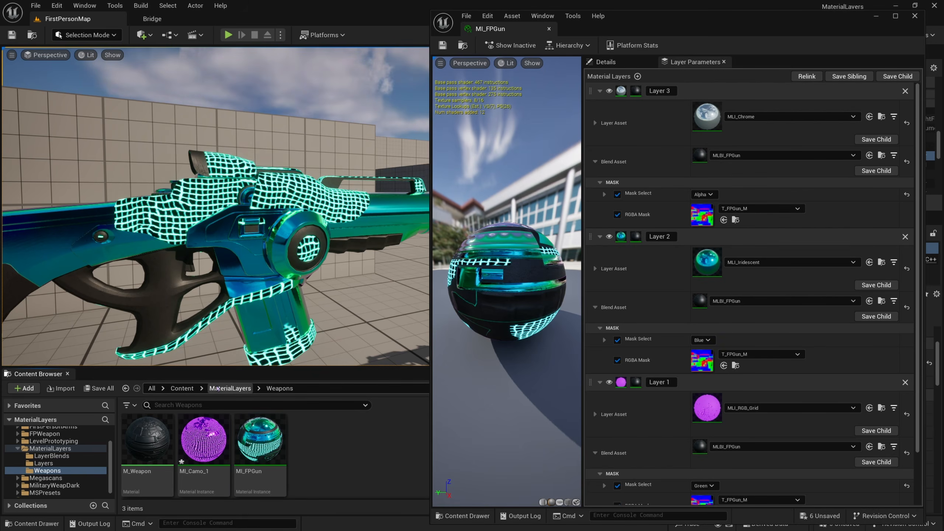
Step: Browse to the LayerBlends folder under MaterialLayers and inspect the MLB_RGBA and MLBI_FPGun blend assets
click(230, 388)
double_click(147, 462)
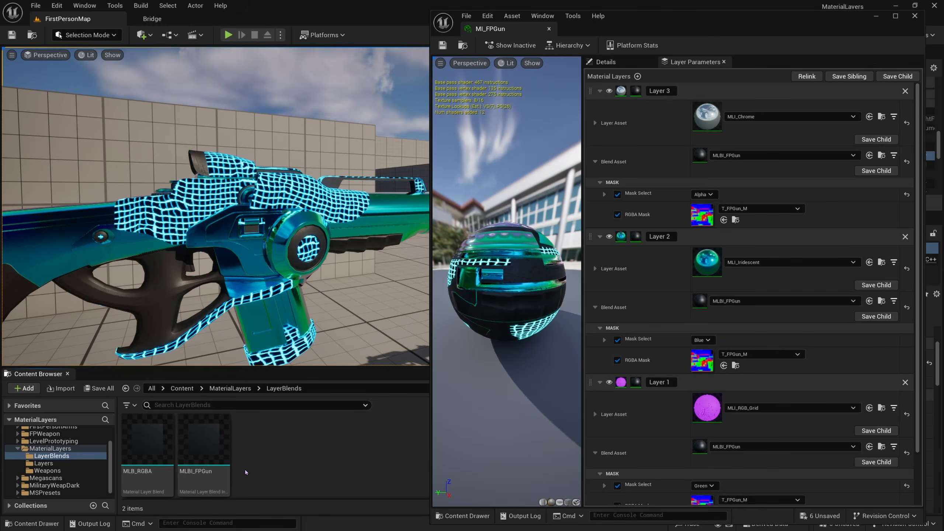
click(205, 456)
click(147, 455)
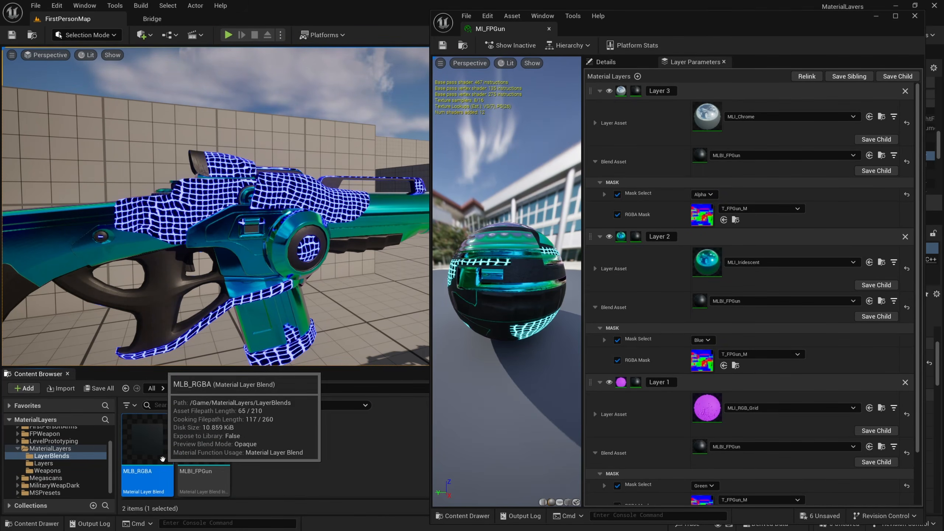
click(205, 455)
Step: Show the contents of the Layers folder and narrow the material editor window to uncover more of the layer assets
click(230, 388)
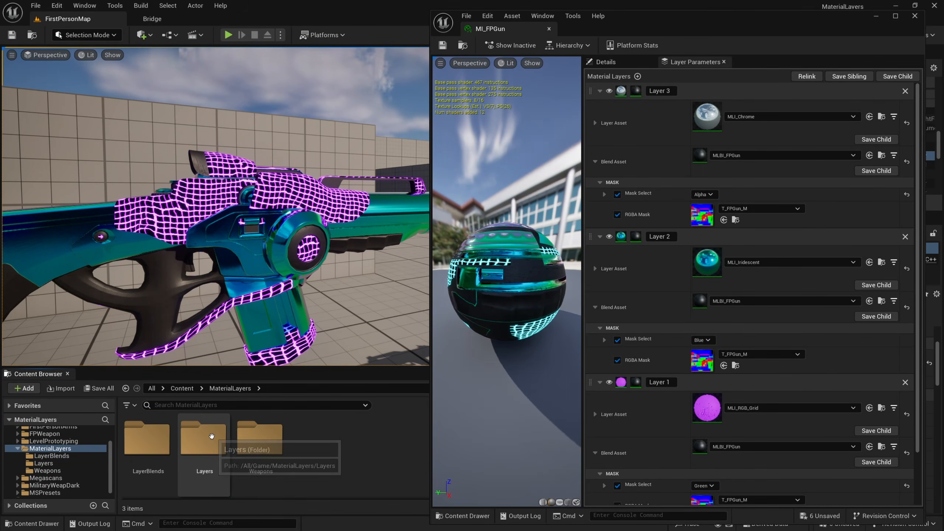
double_click(210, 437)
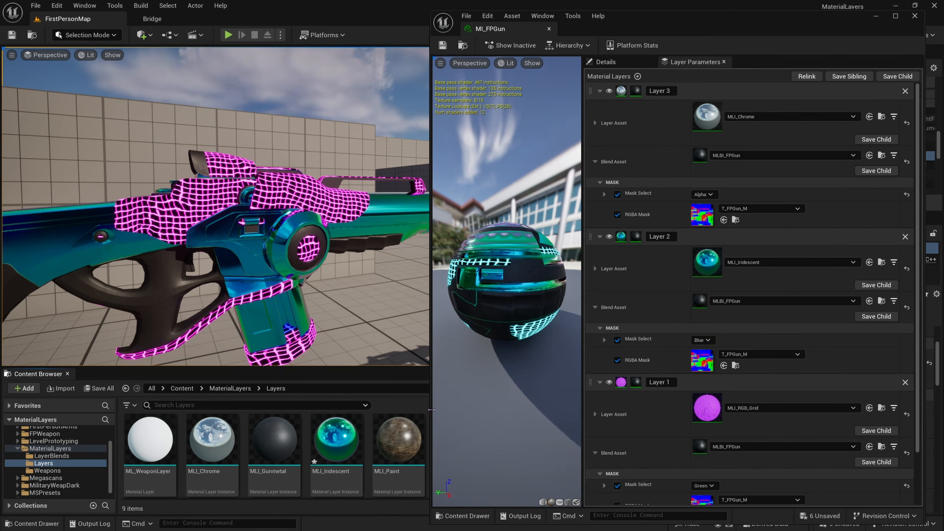
drag(431, 409, 568, 410)
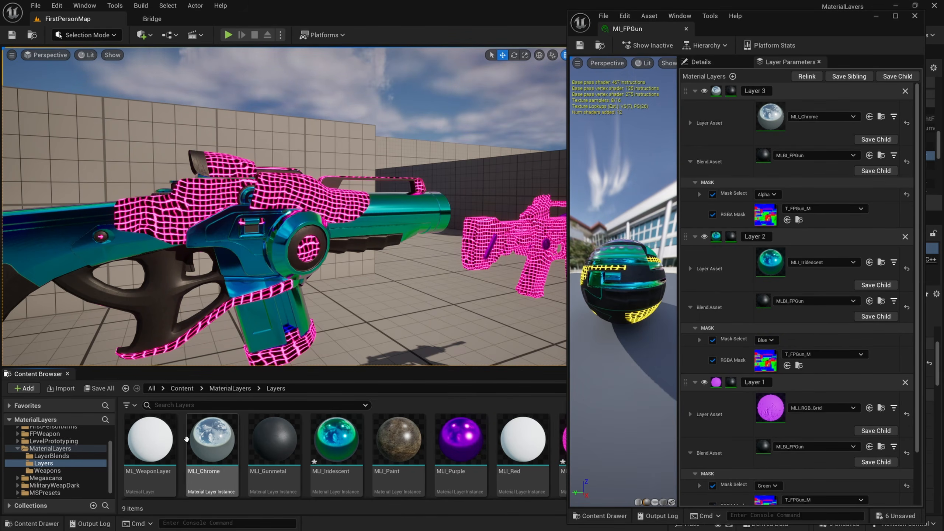
Step: Return to the Weapons folder, review its weapon materials and open the MI_Camo_1 instance for editing
click(230, 388)
double_click(261, 441)
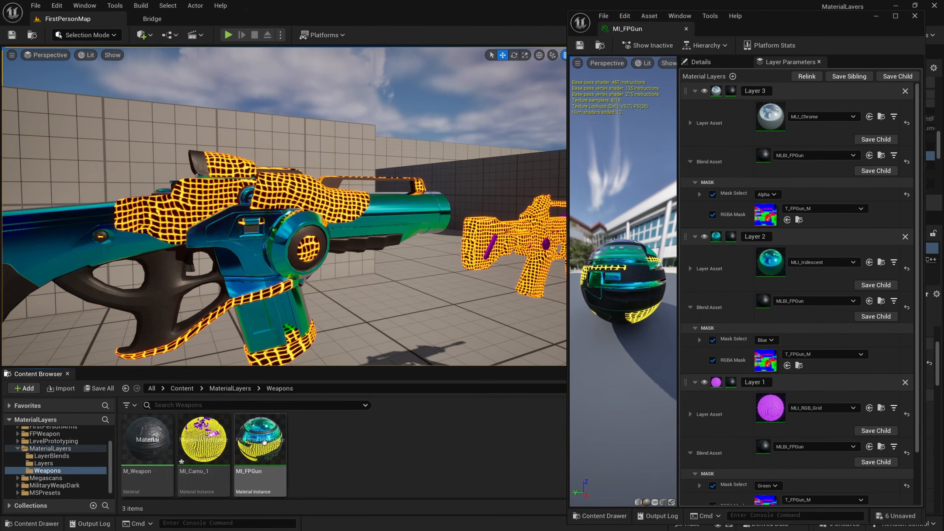
click(145, 444)
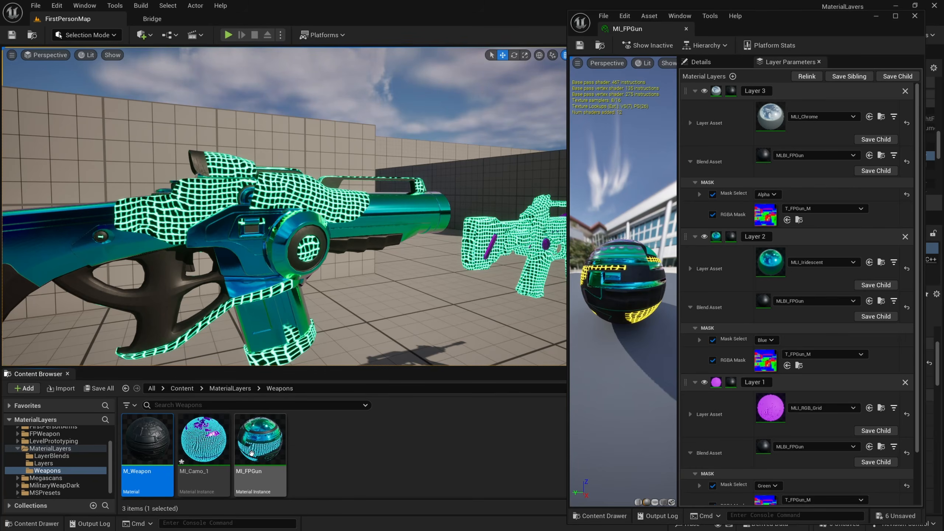
click(228, 446)
double_click(229, 444)
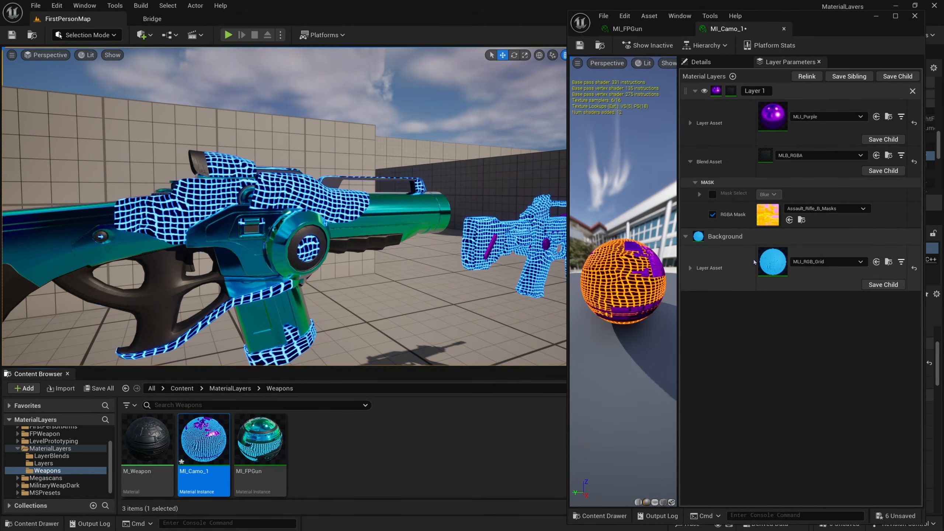
Step: Examine the whole pickup rifle in the level from stock to barrel with its grid and iridescent layers
key(s)
mouse_move(413, 208)
right_down()
mouse_move(421, 209)
mouse_move(408, 198)
right_up()
key(a)
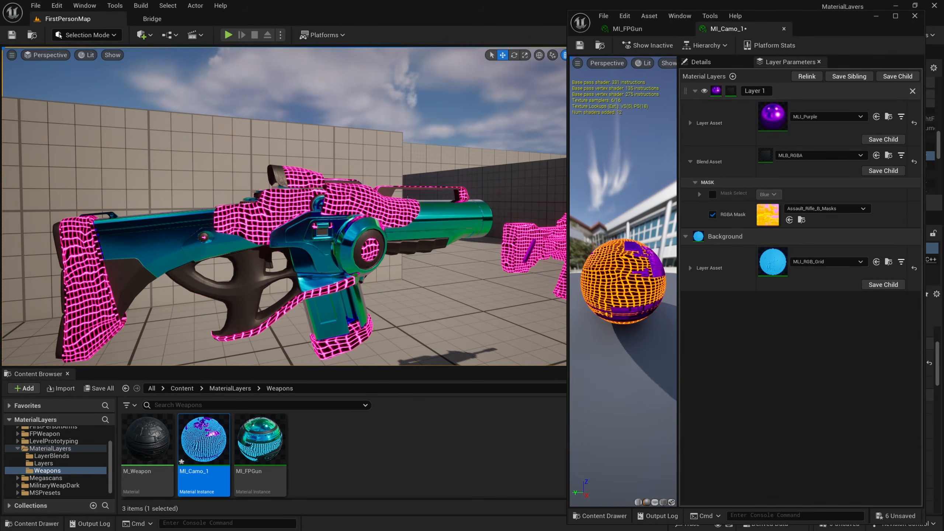
key(a)
right_drag(408, 199, 382, 204)
right_drag(451, 194, 449, 194)
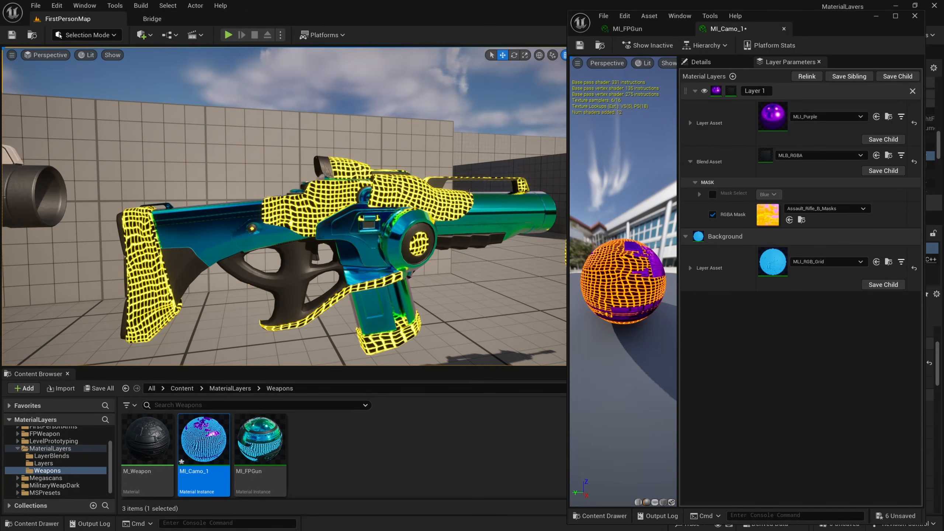